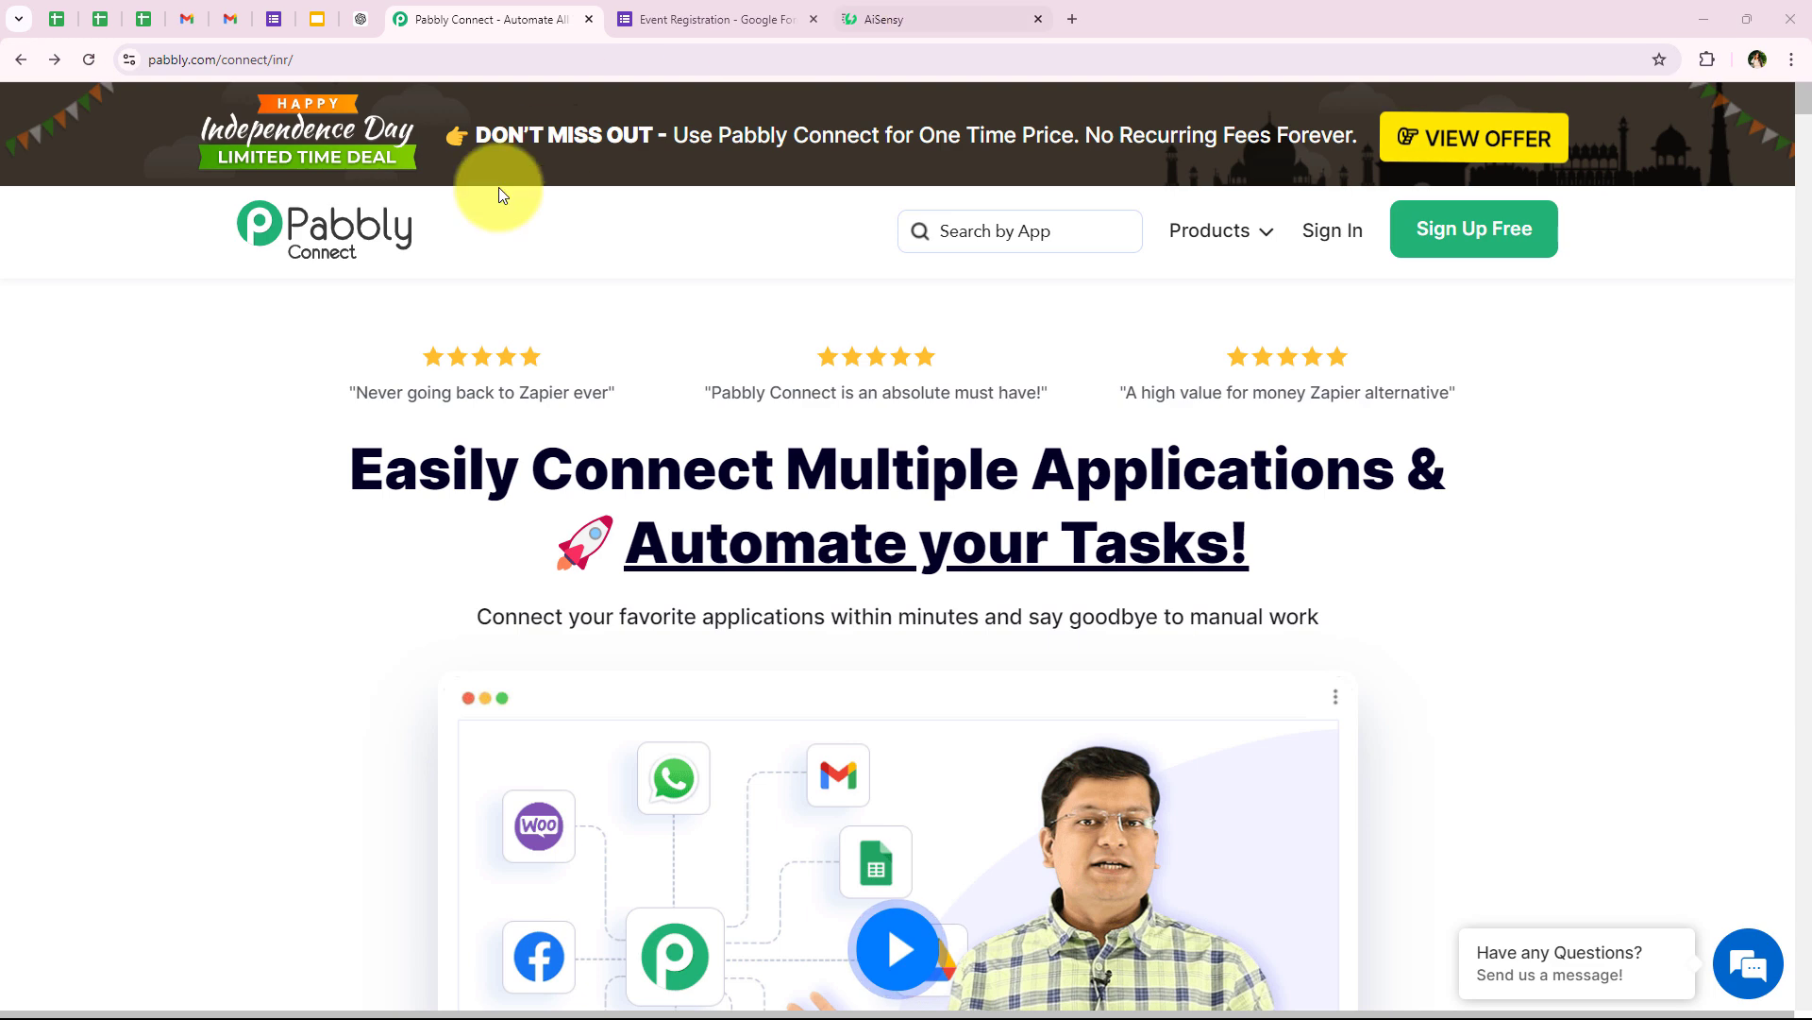
Sign in to Pabbly and launch Pabbly Connect from the All Pabbly Apps page
left_click(407, 51)
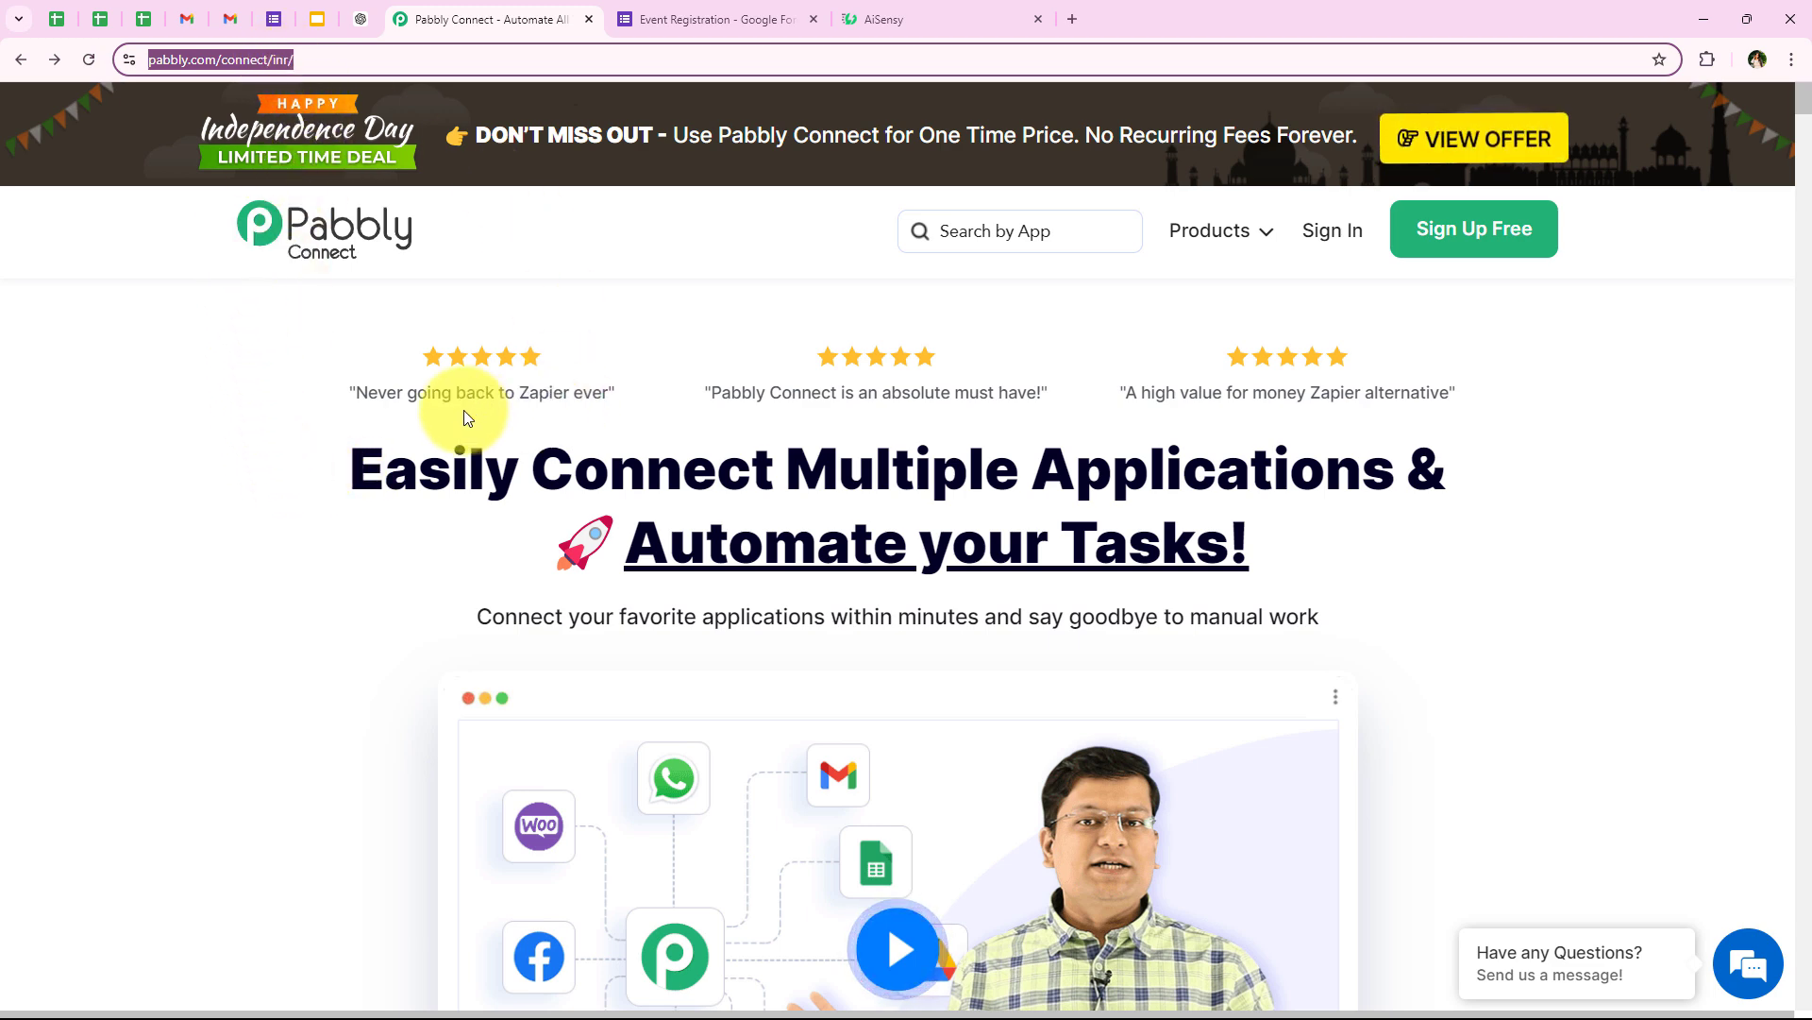
left_click(425, 493)
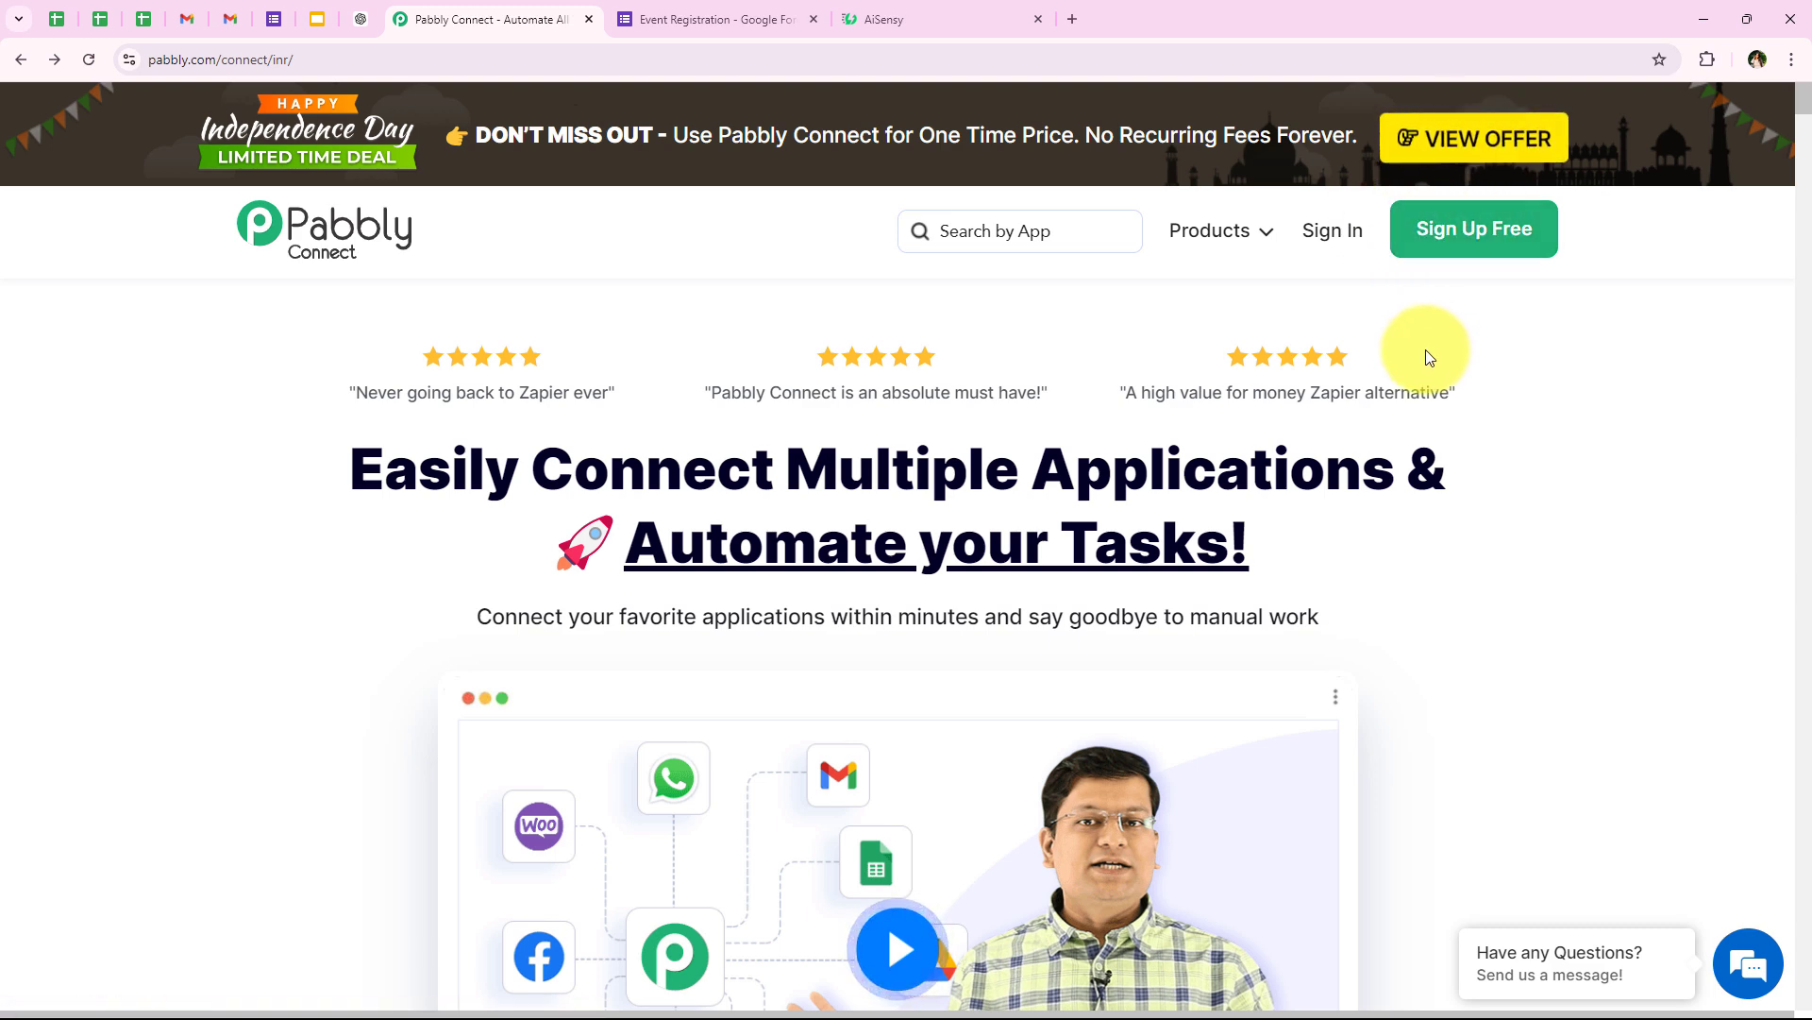
left_click(1323, 244)
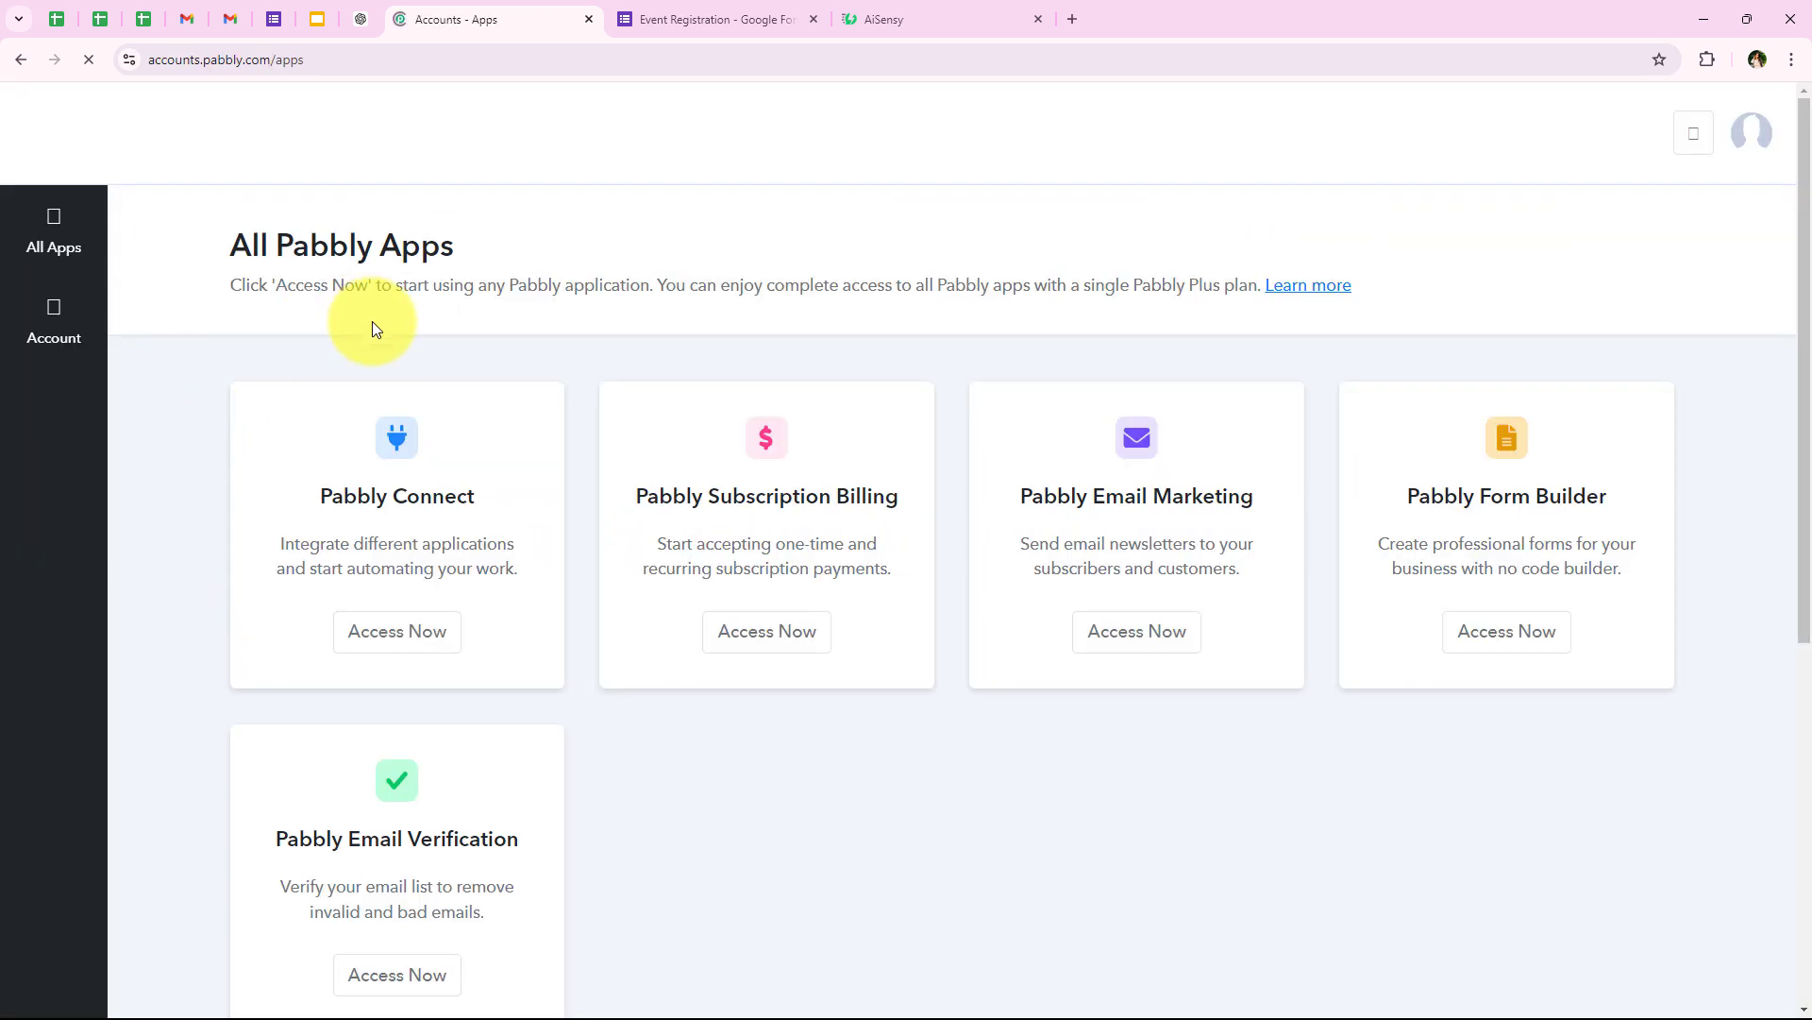
left_click_drag(172, 228, 518, 253)
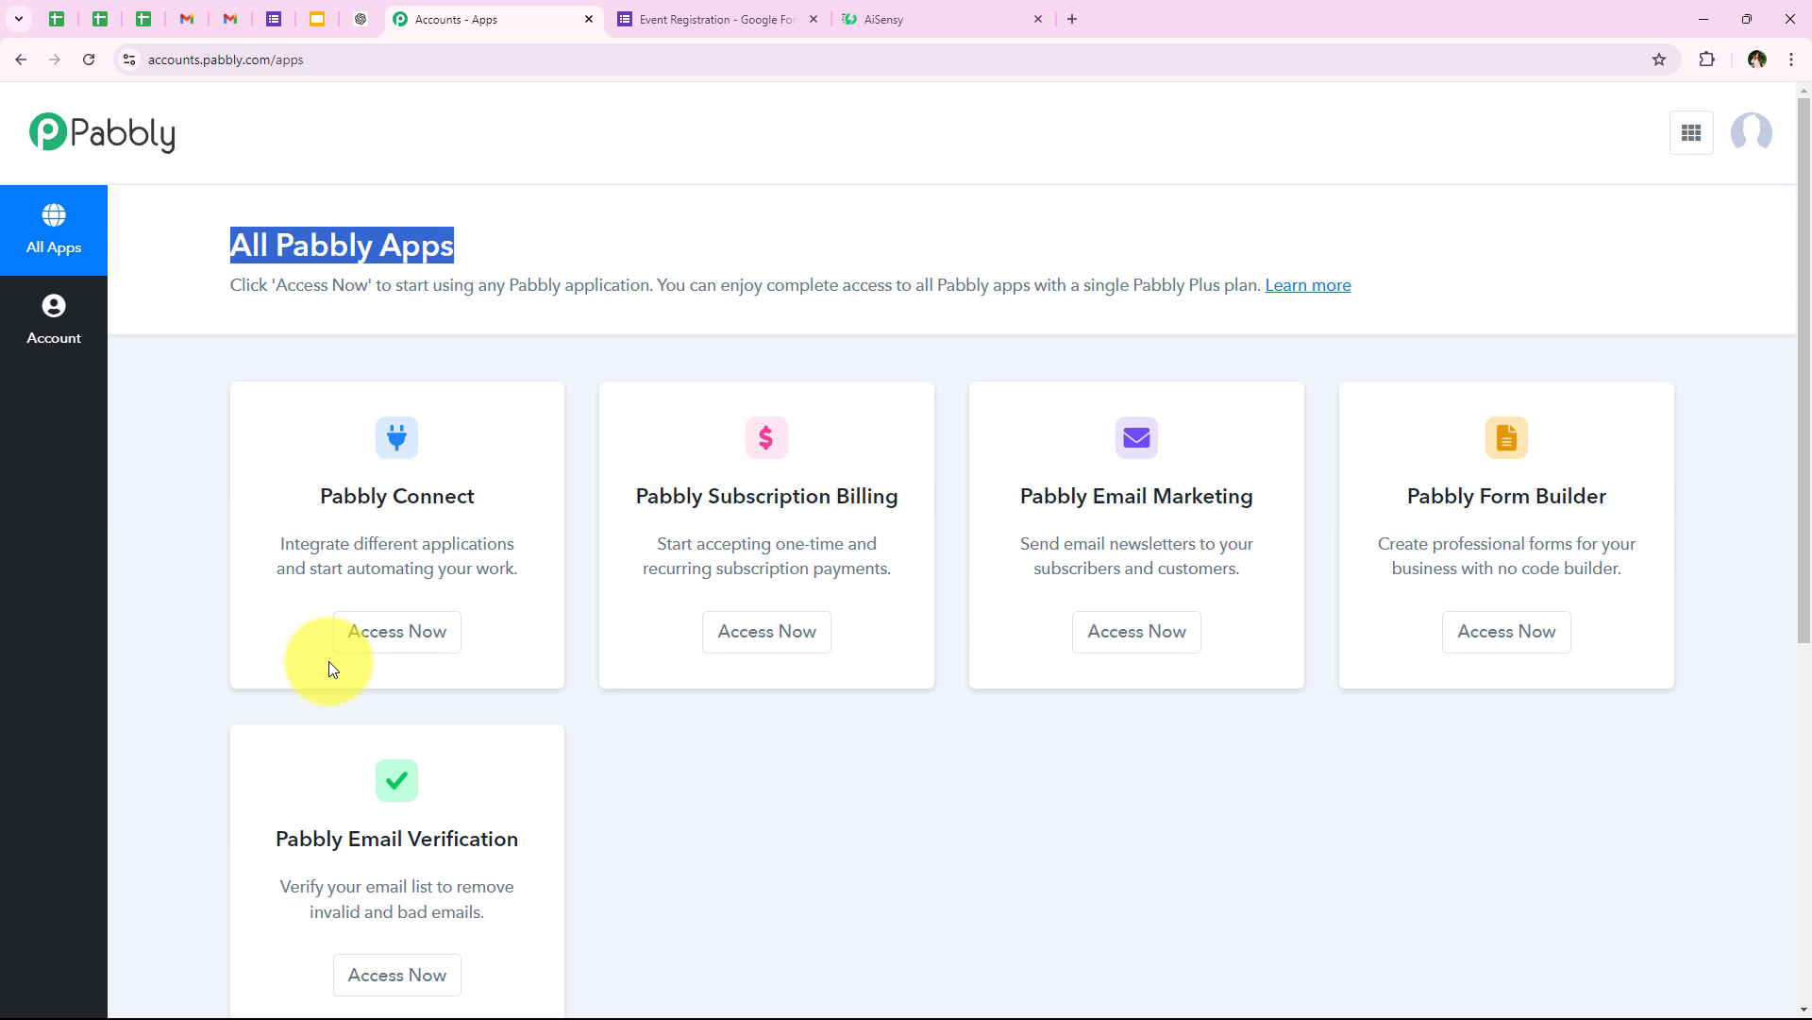
left_click_drag(316, 501, 526, 501)
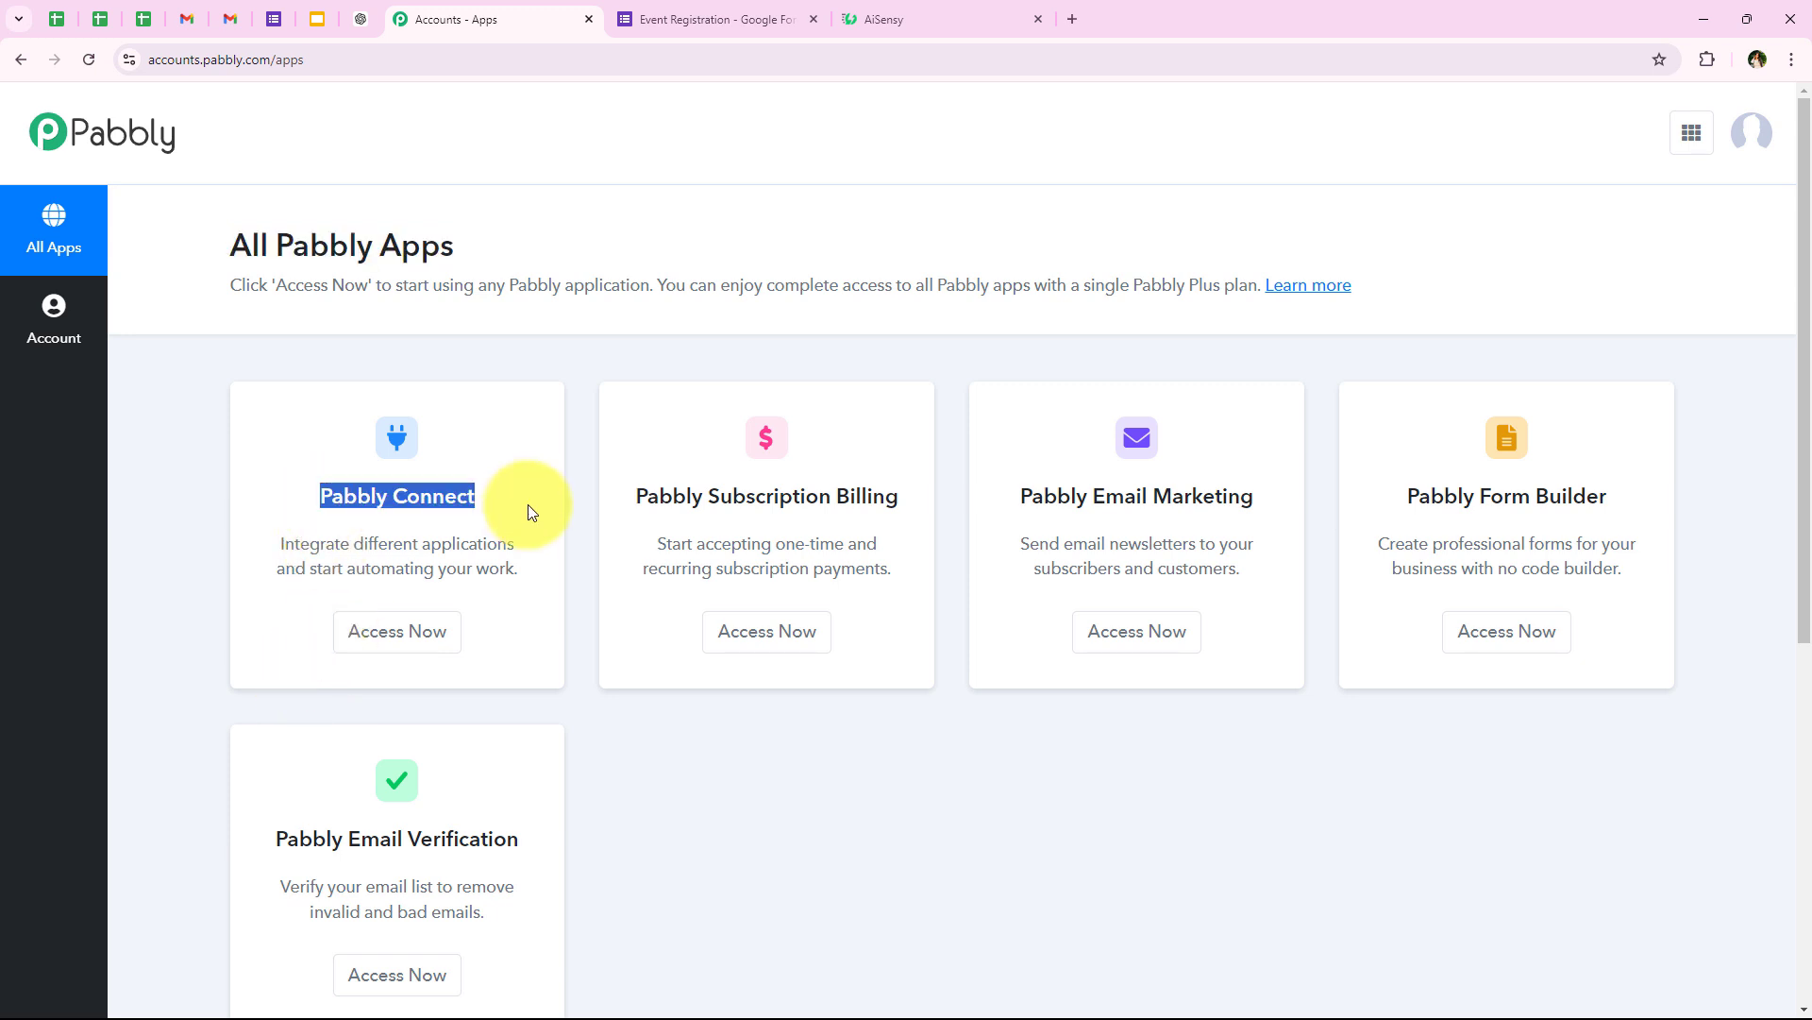
left_click_drag(354, 543, 518, 553)
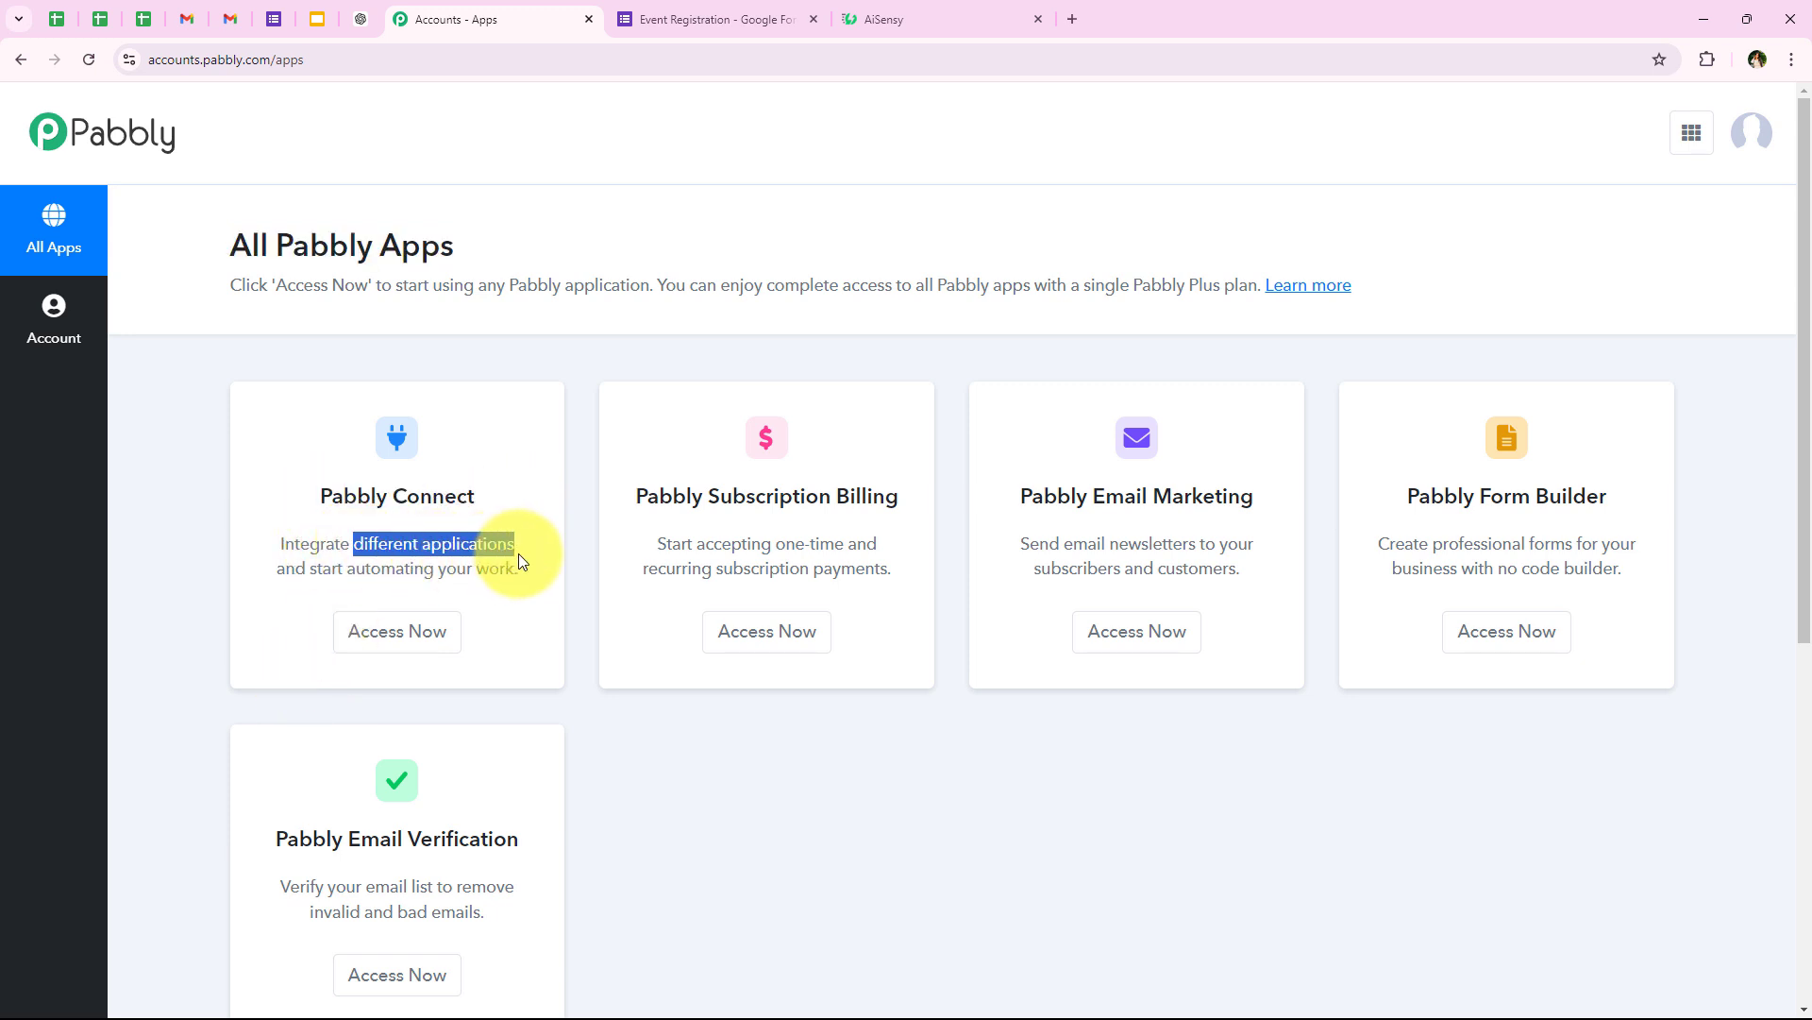
left_click(404, 644)
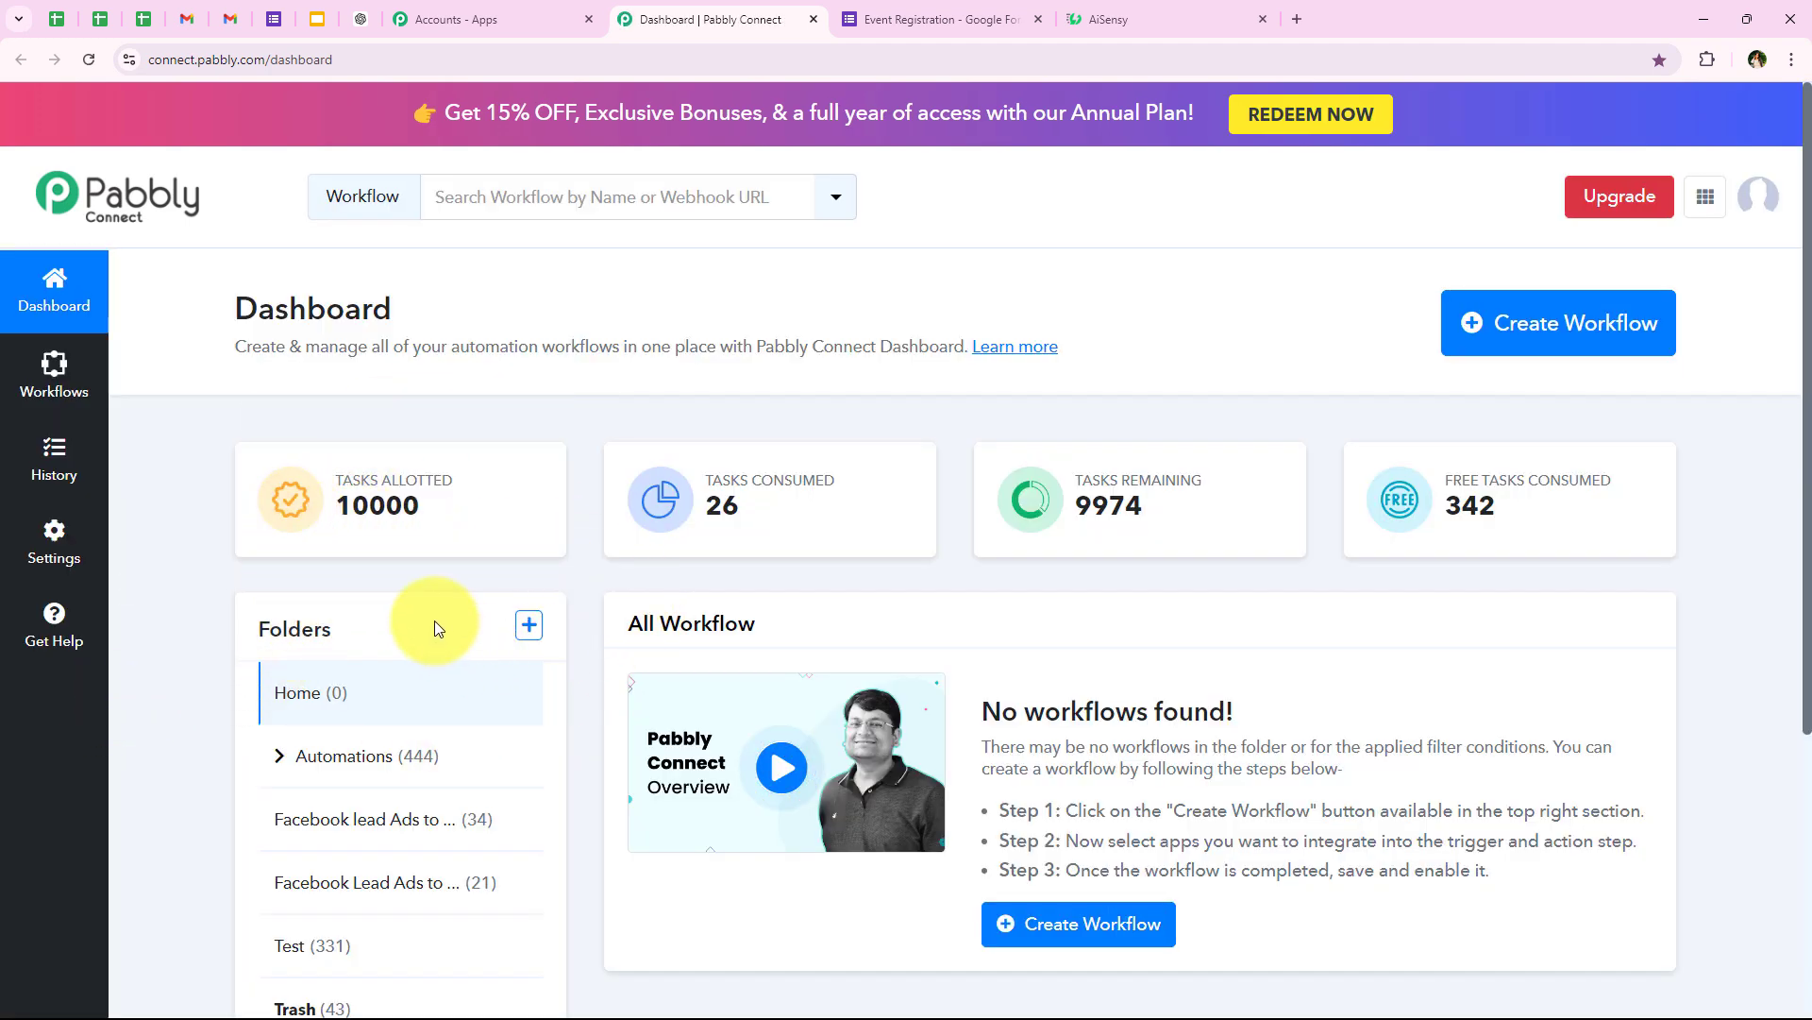
Create a workflow named 'How to Send WhatsApp Messages on Google Forms Submission using AiSensy' in Automations
left_click(1475, 345)
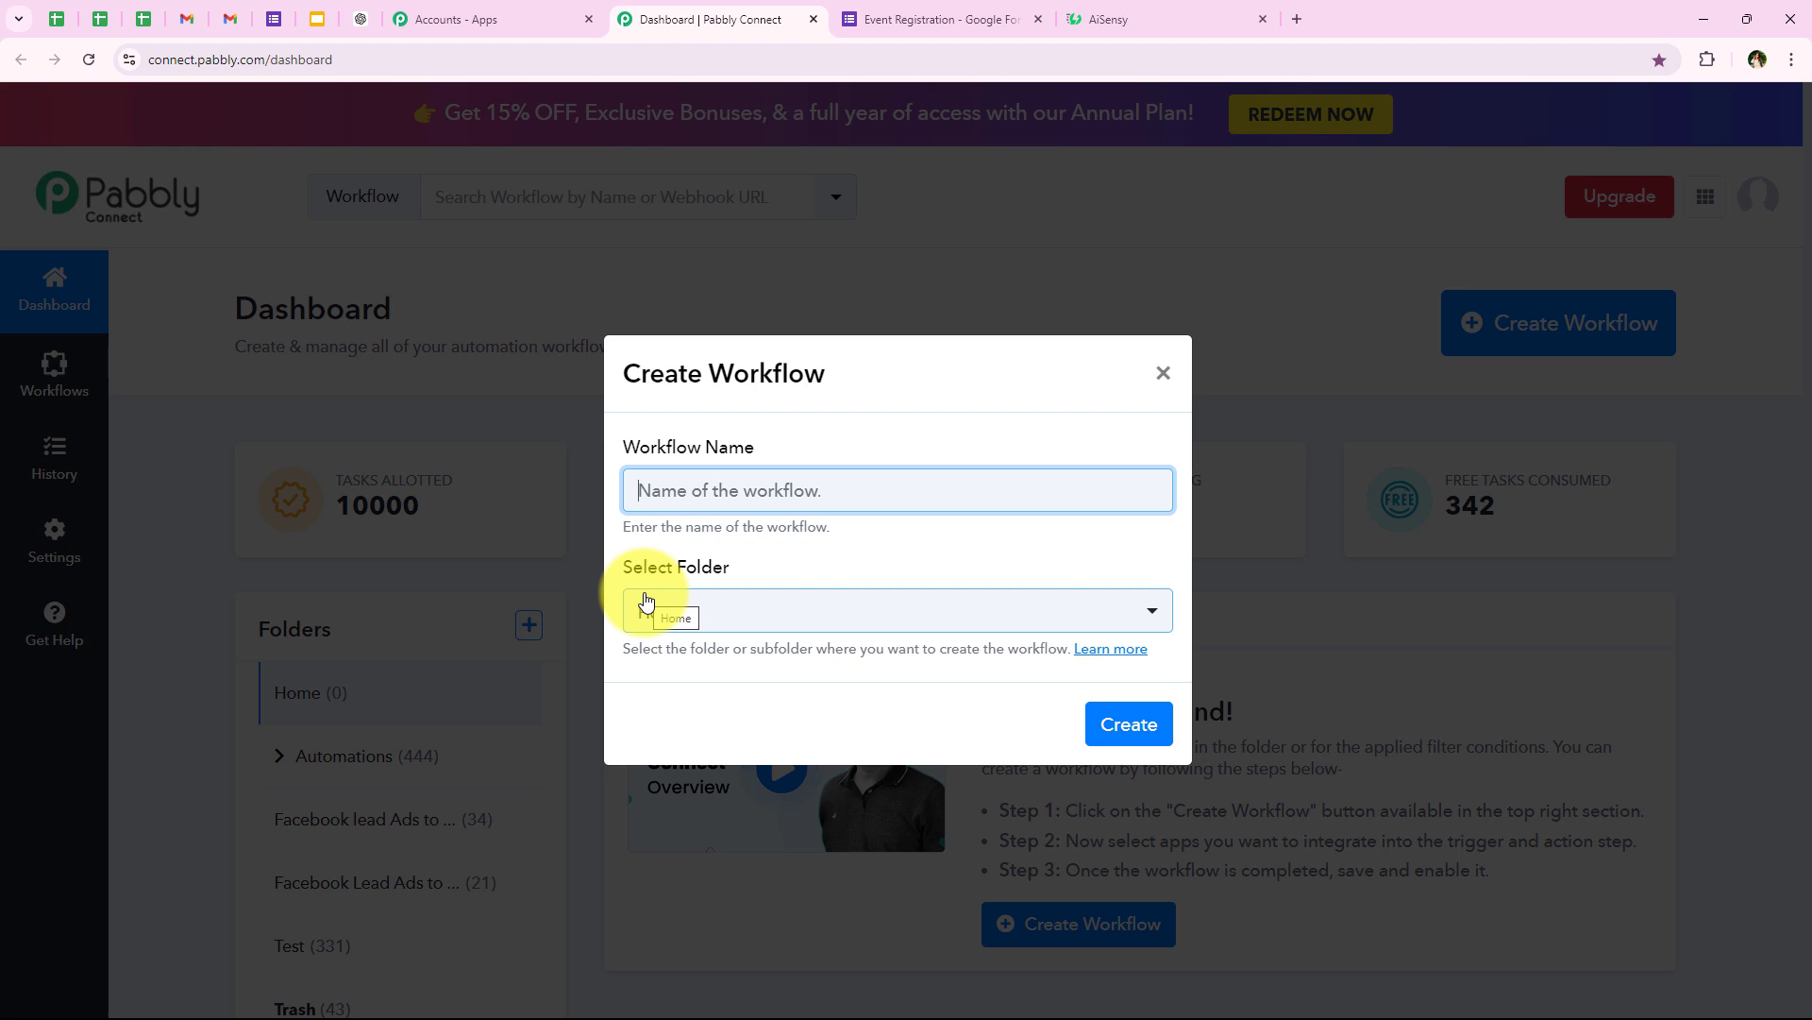
left_click_drag(642, 567, 776, 582)
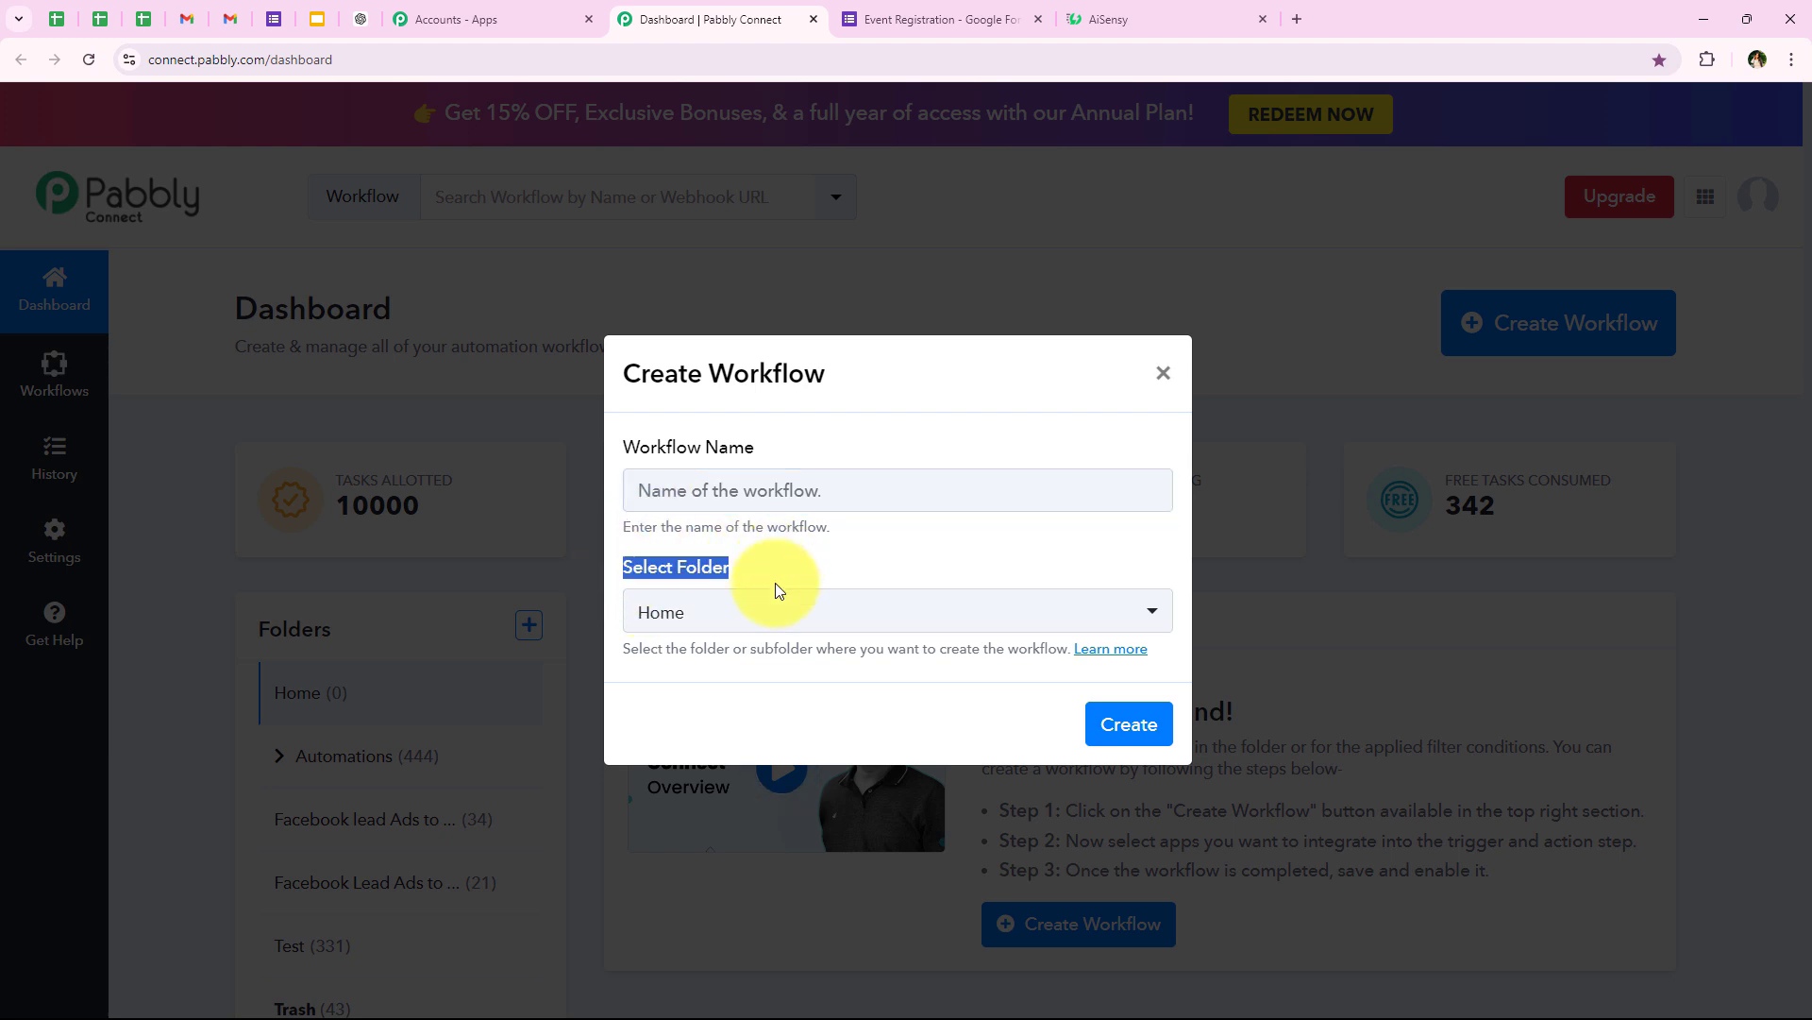
left_click(769, 612)
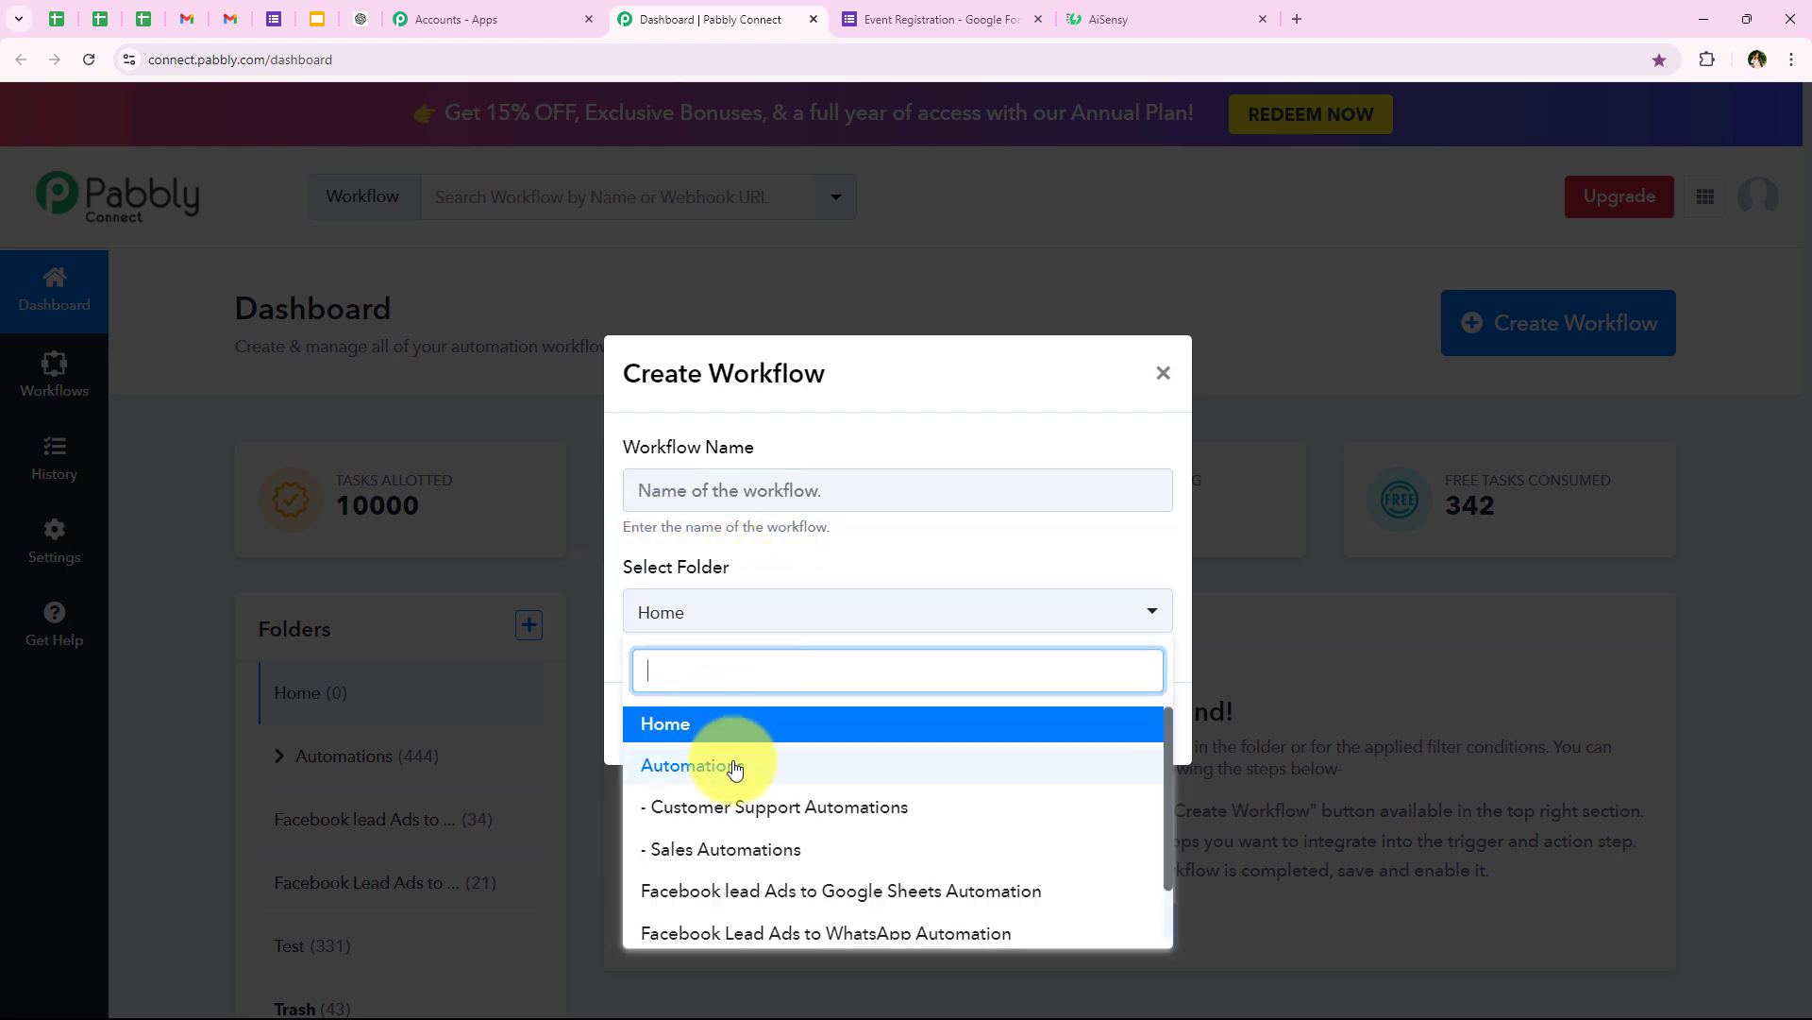
left_click(735, 767)
left_click(651, 483)
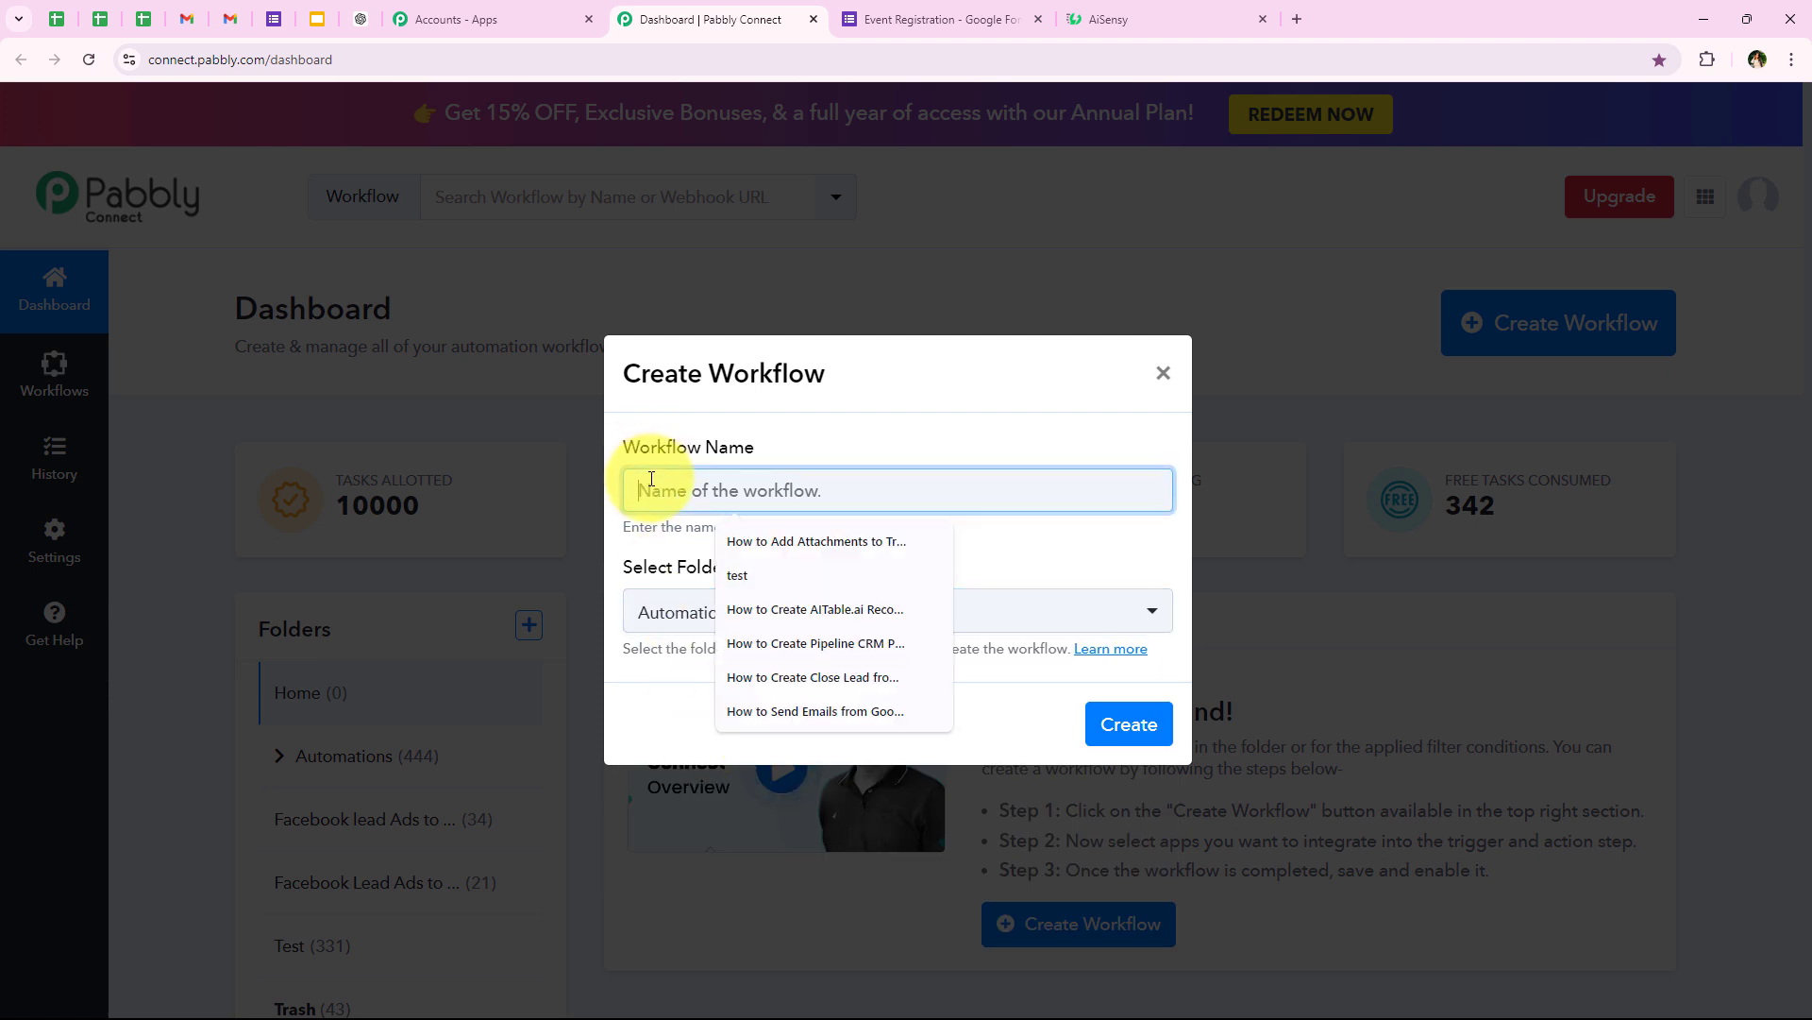
type("How to Send WhatsApp Messages on Google Forms Submission")
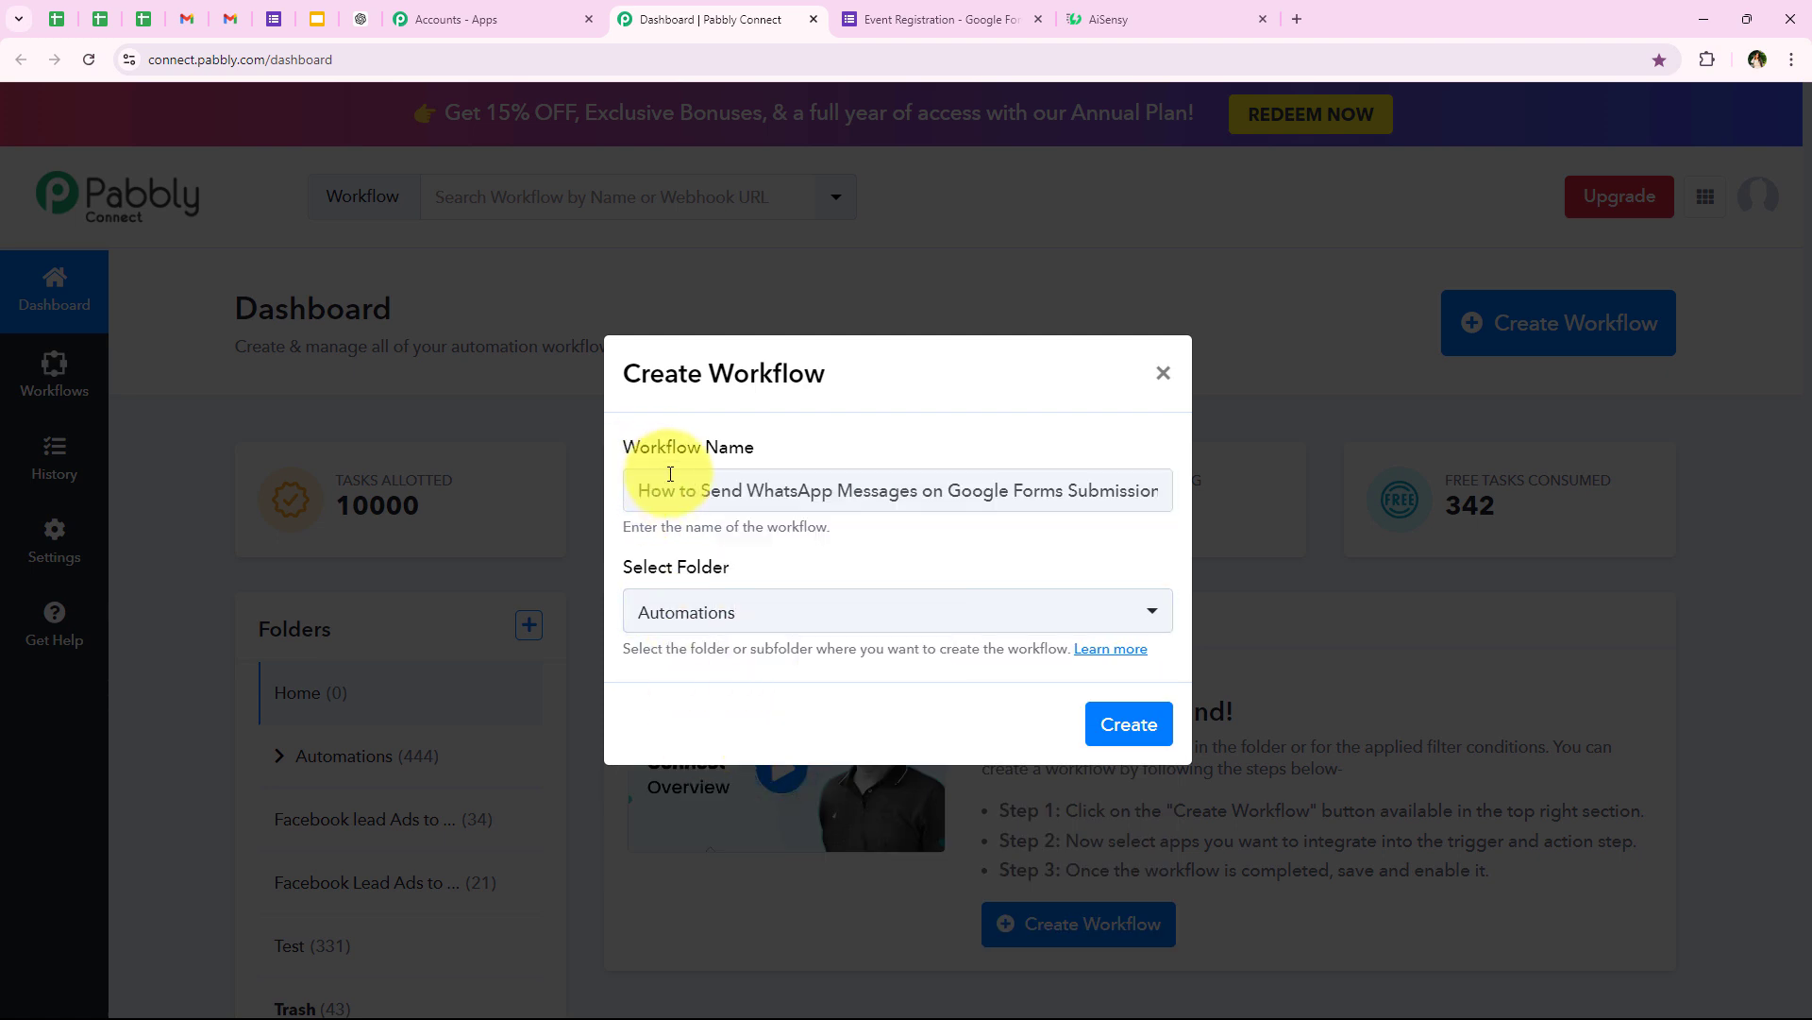
left_click_drag(909, 490, 1363, 489)
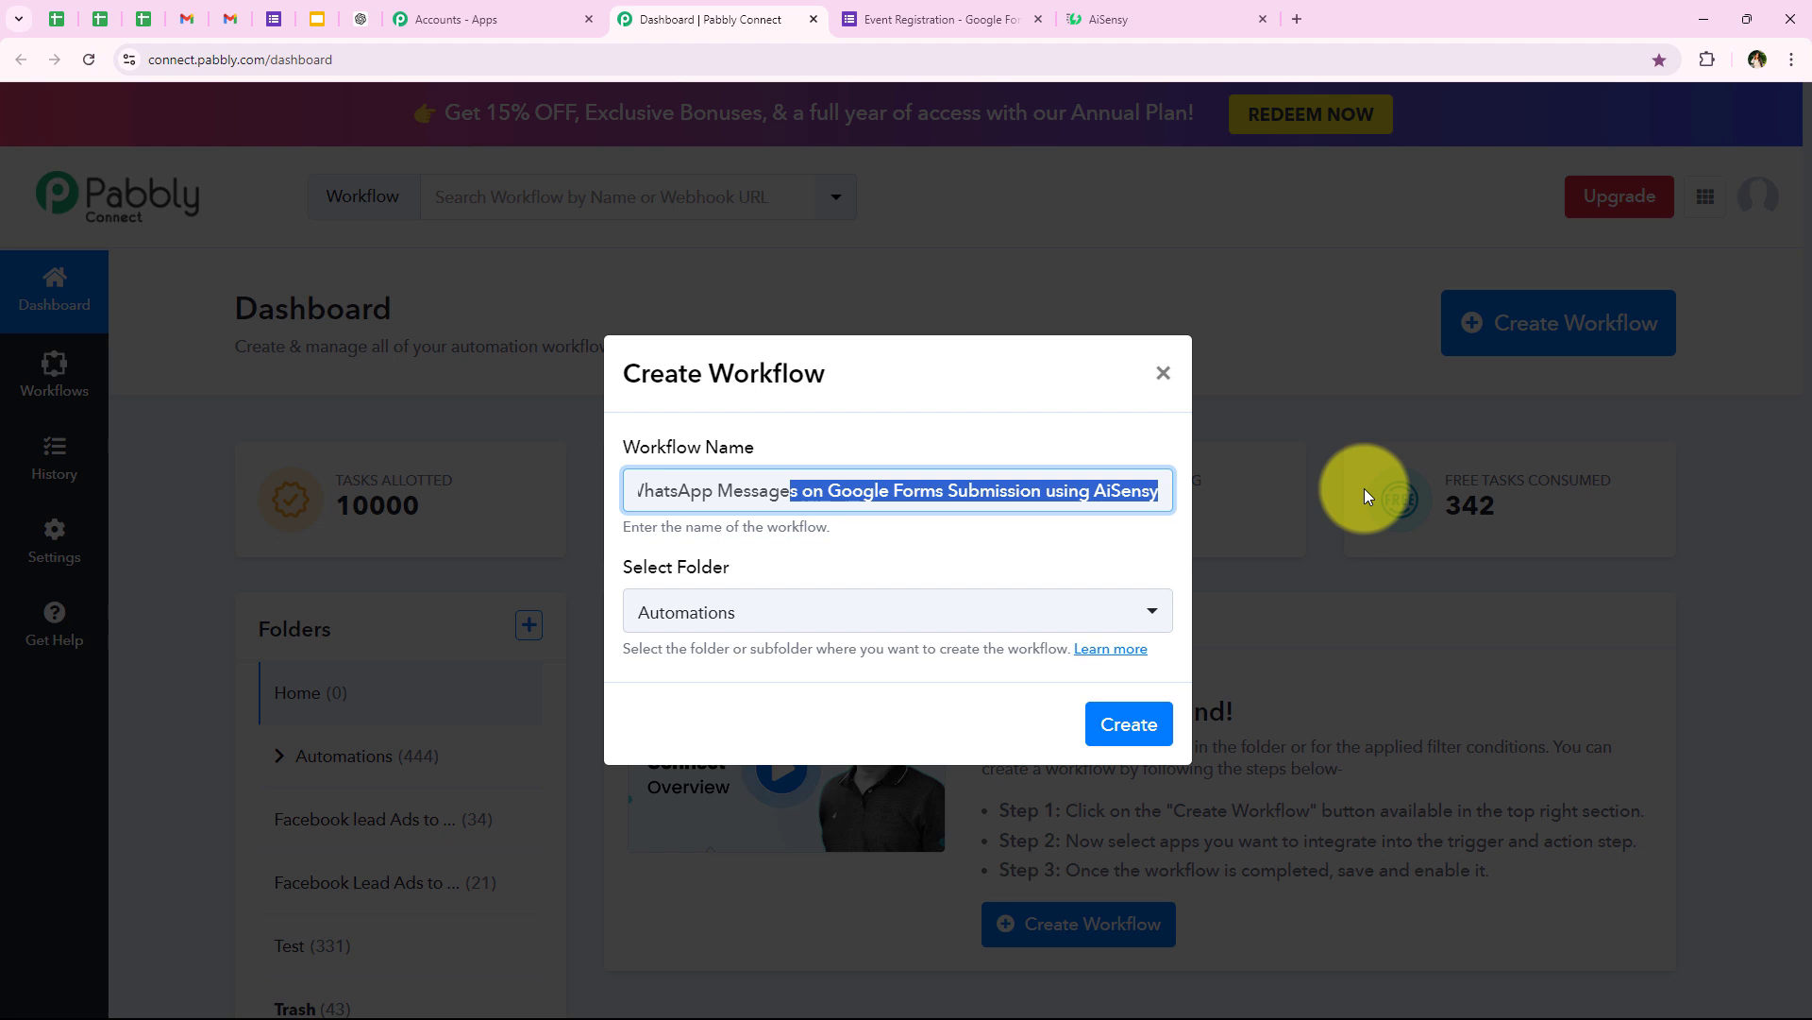
left_click(1126, 722)
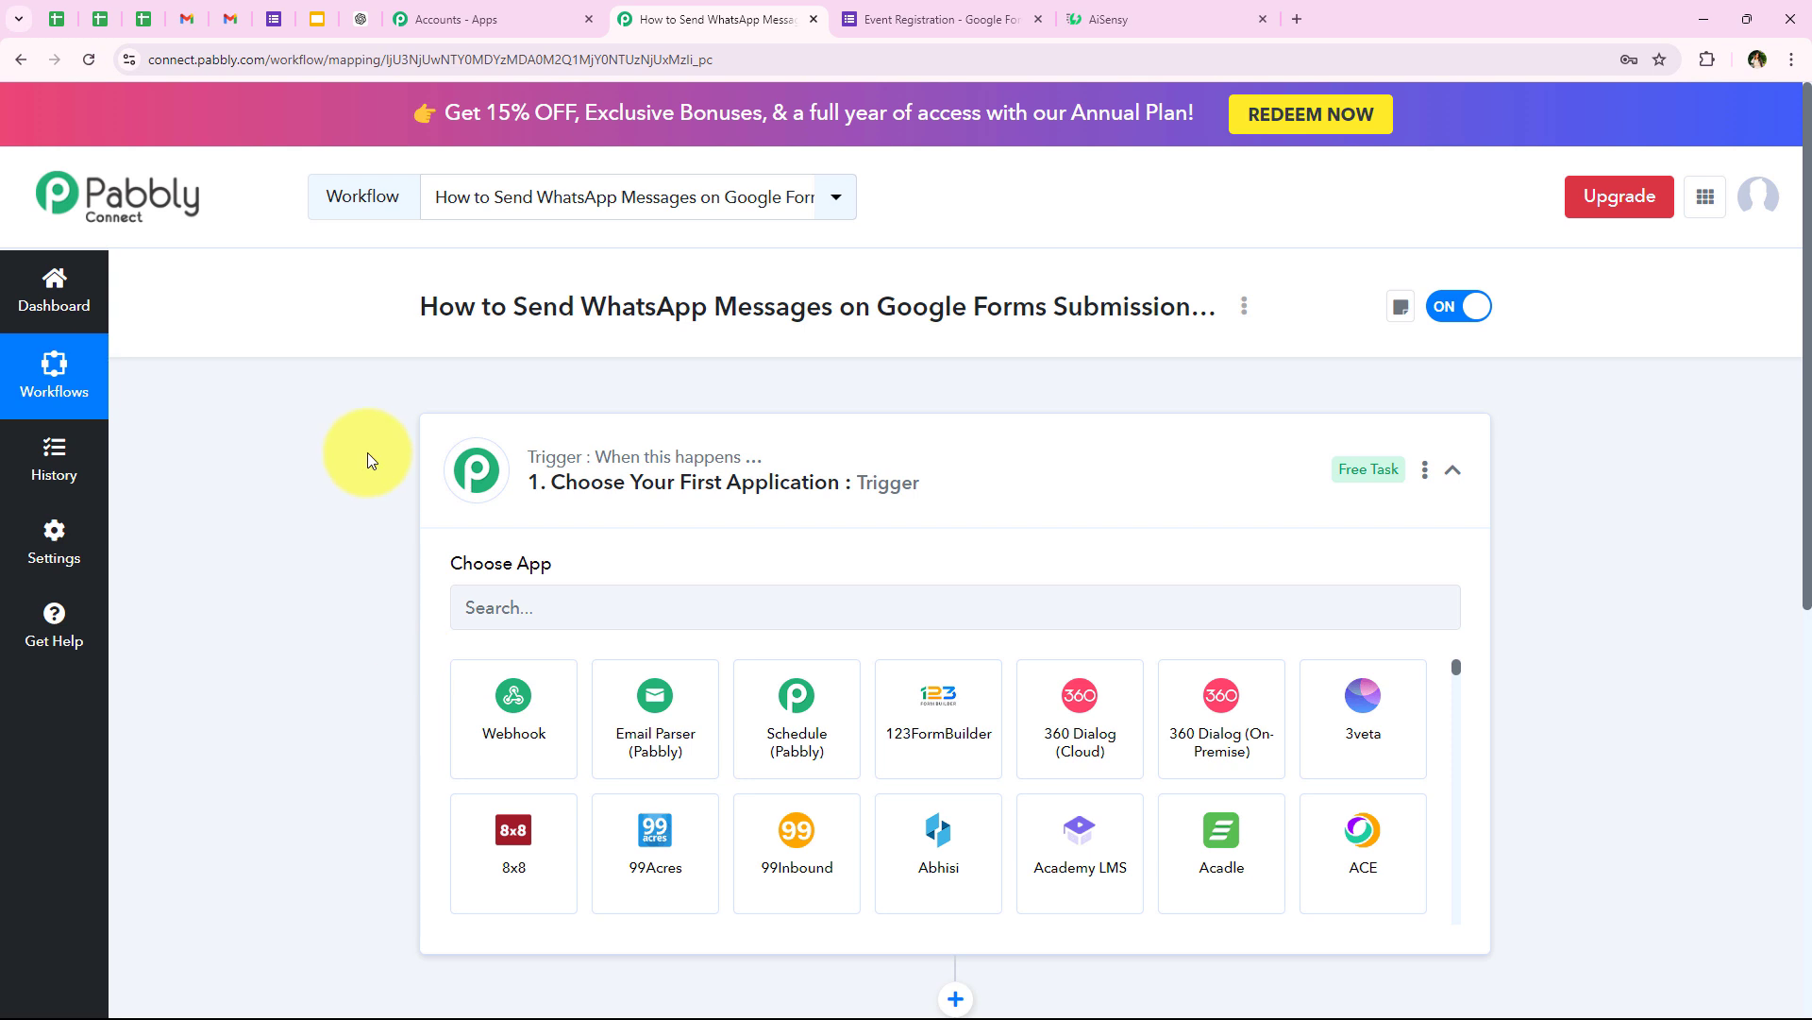
Expand the trigger step and search its app list for 'Google Forms'
left_click(477, 469)
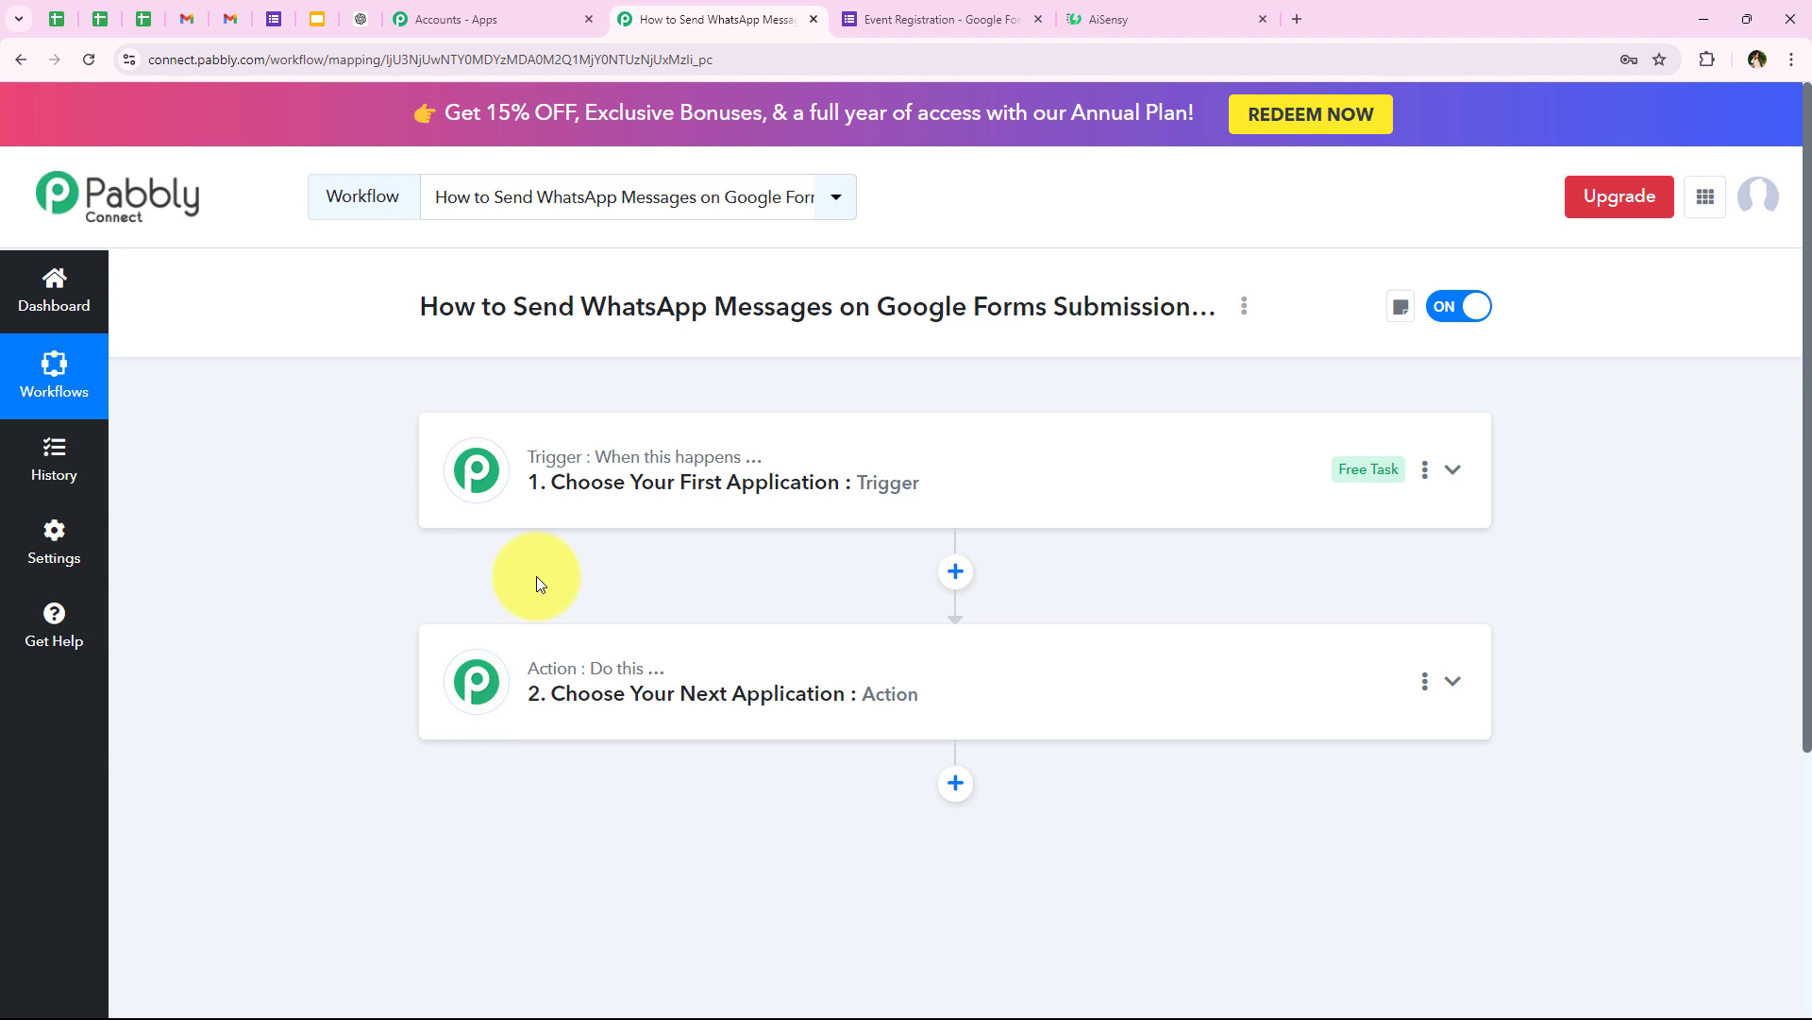
left_click(605, 452)
left_click(650, 628)
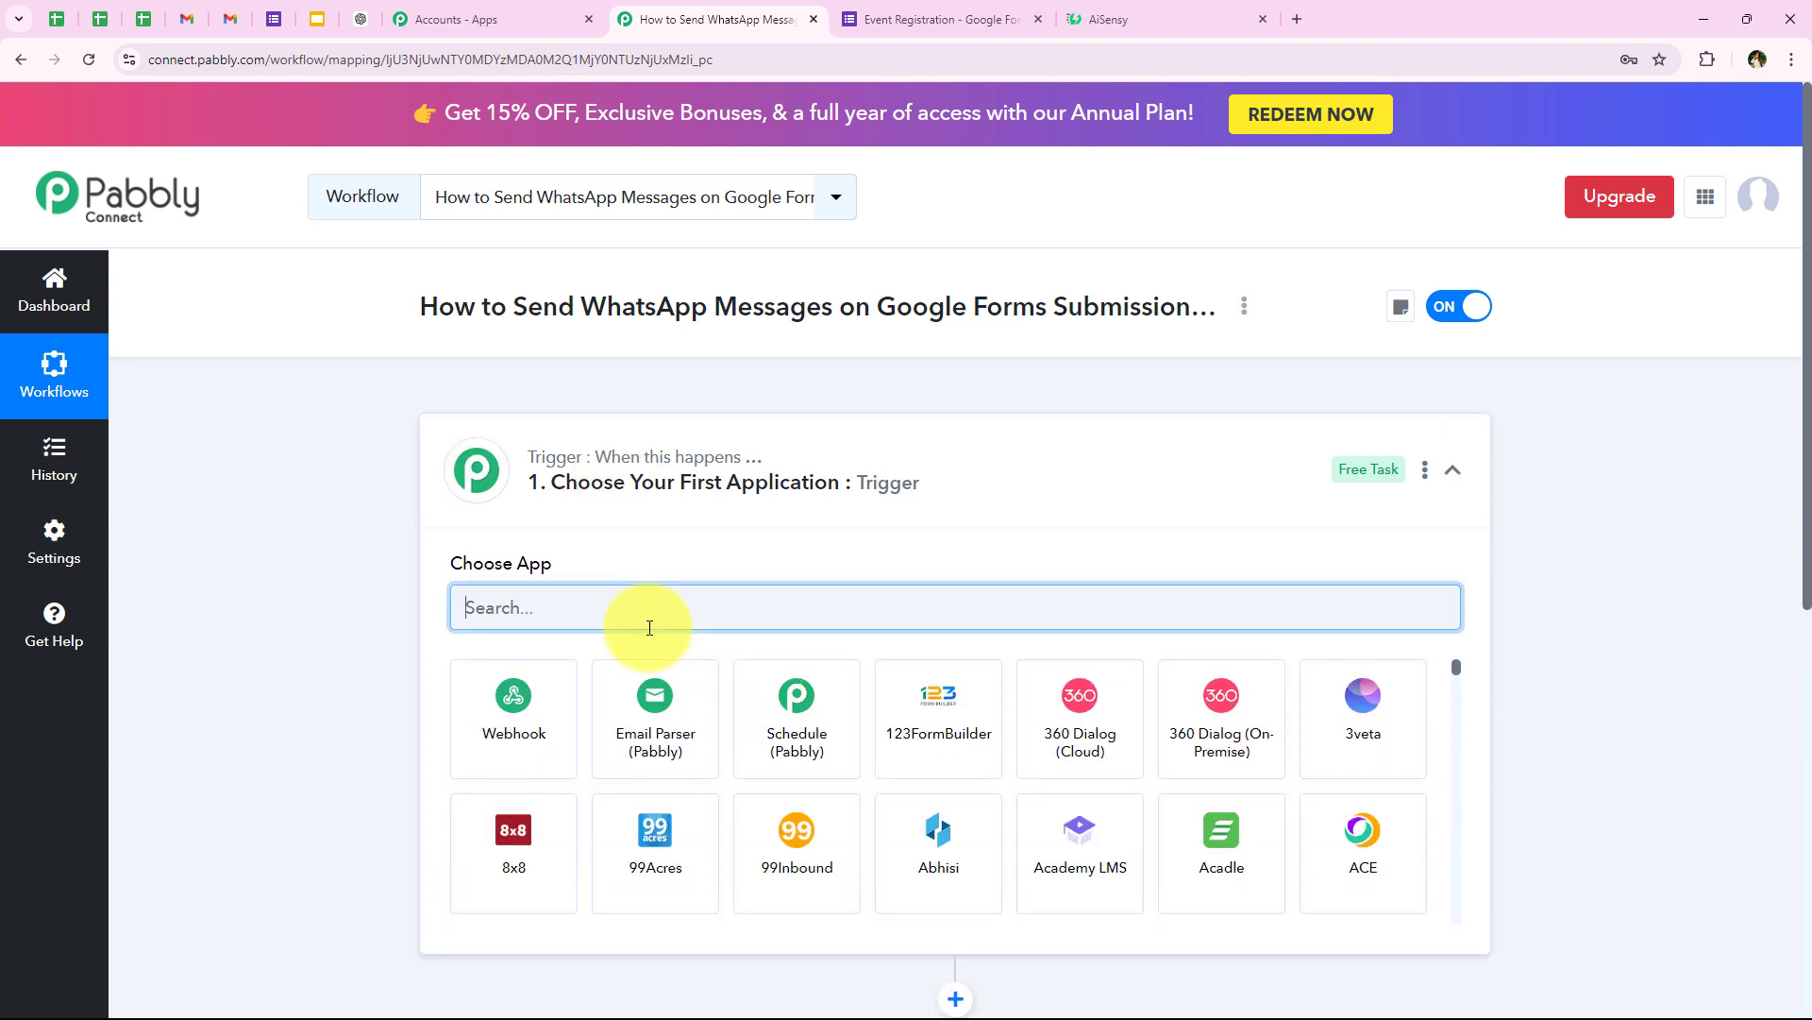
type("Google For")
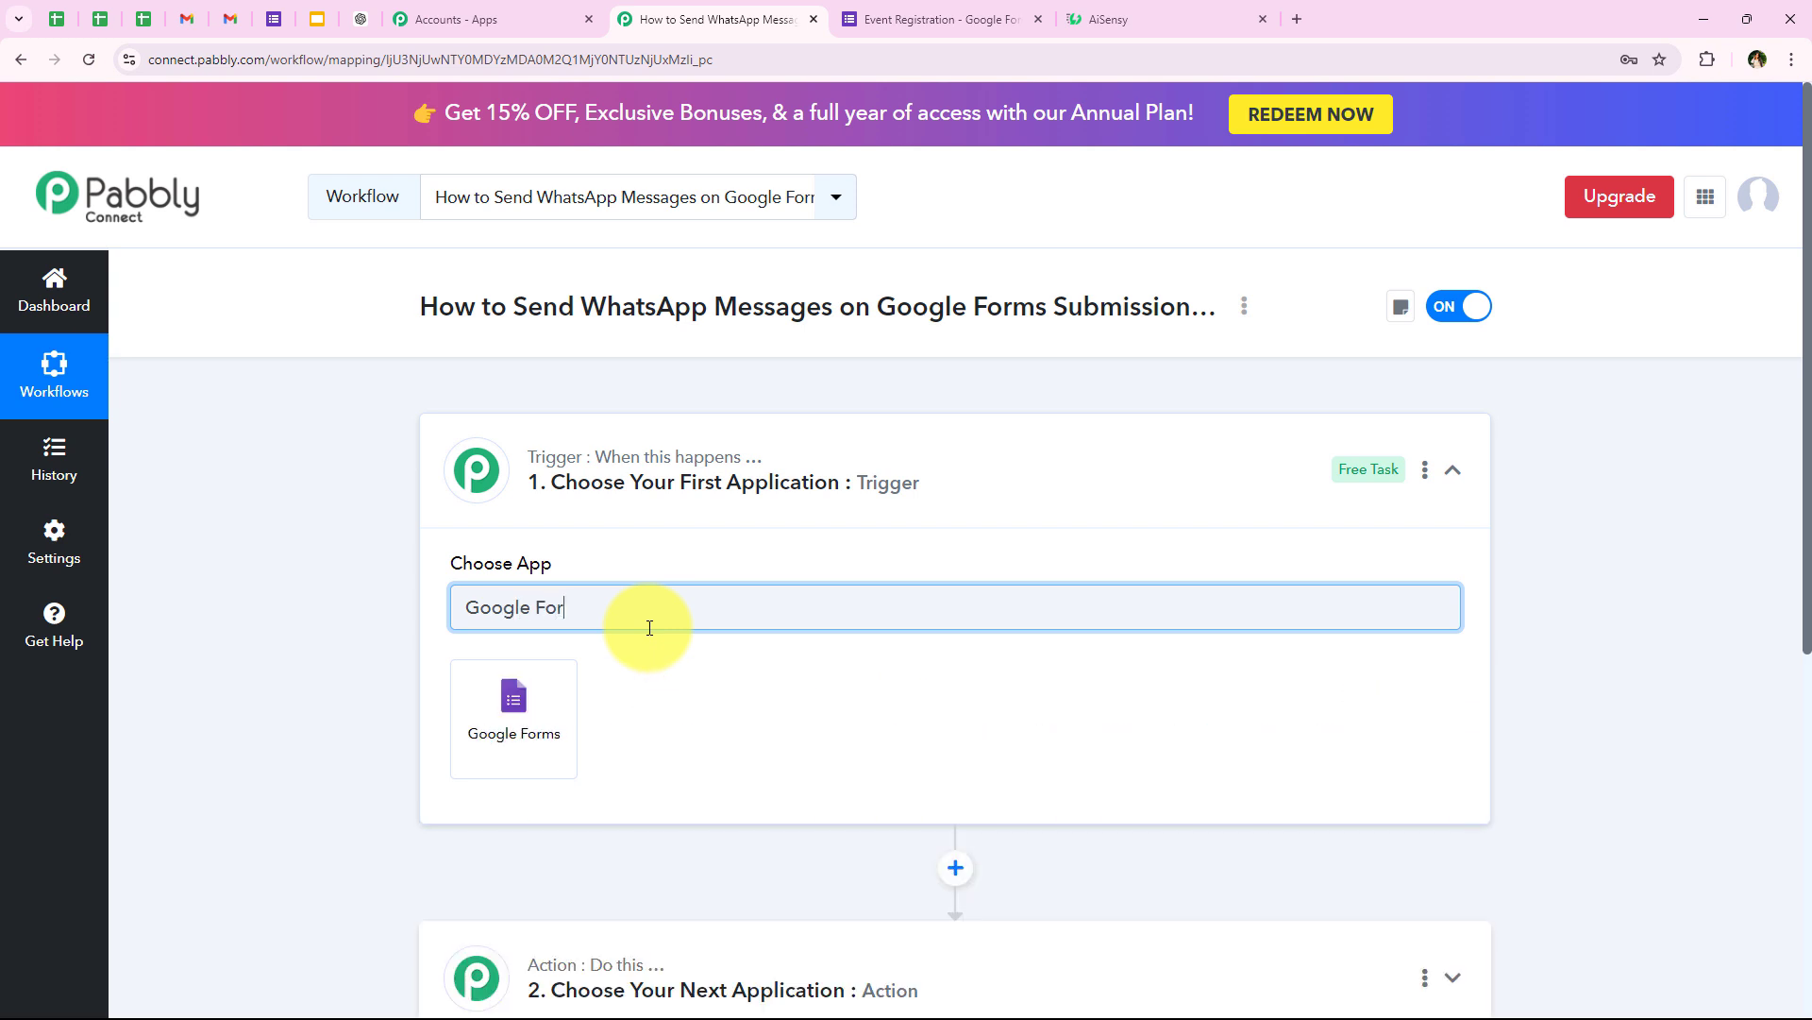
type("ms")
Choose Google Forms as the trigger app with the New Response Received event
left_click(541, 755)
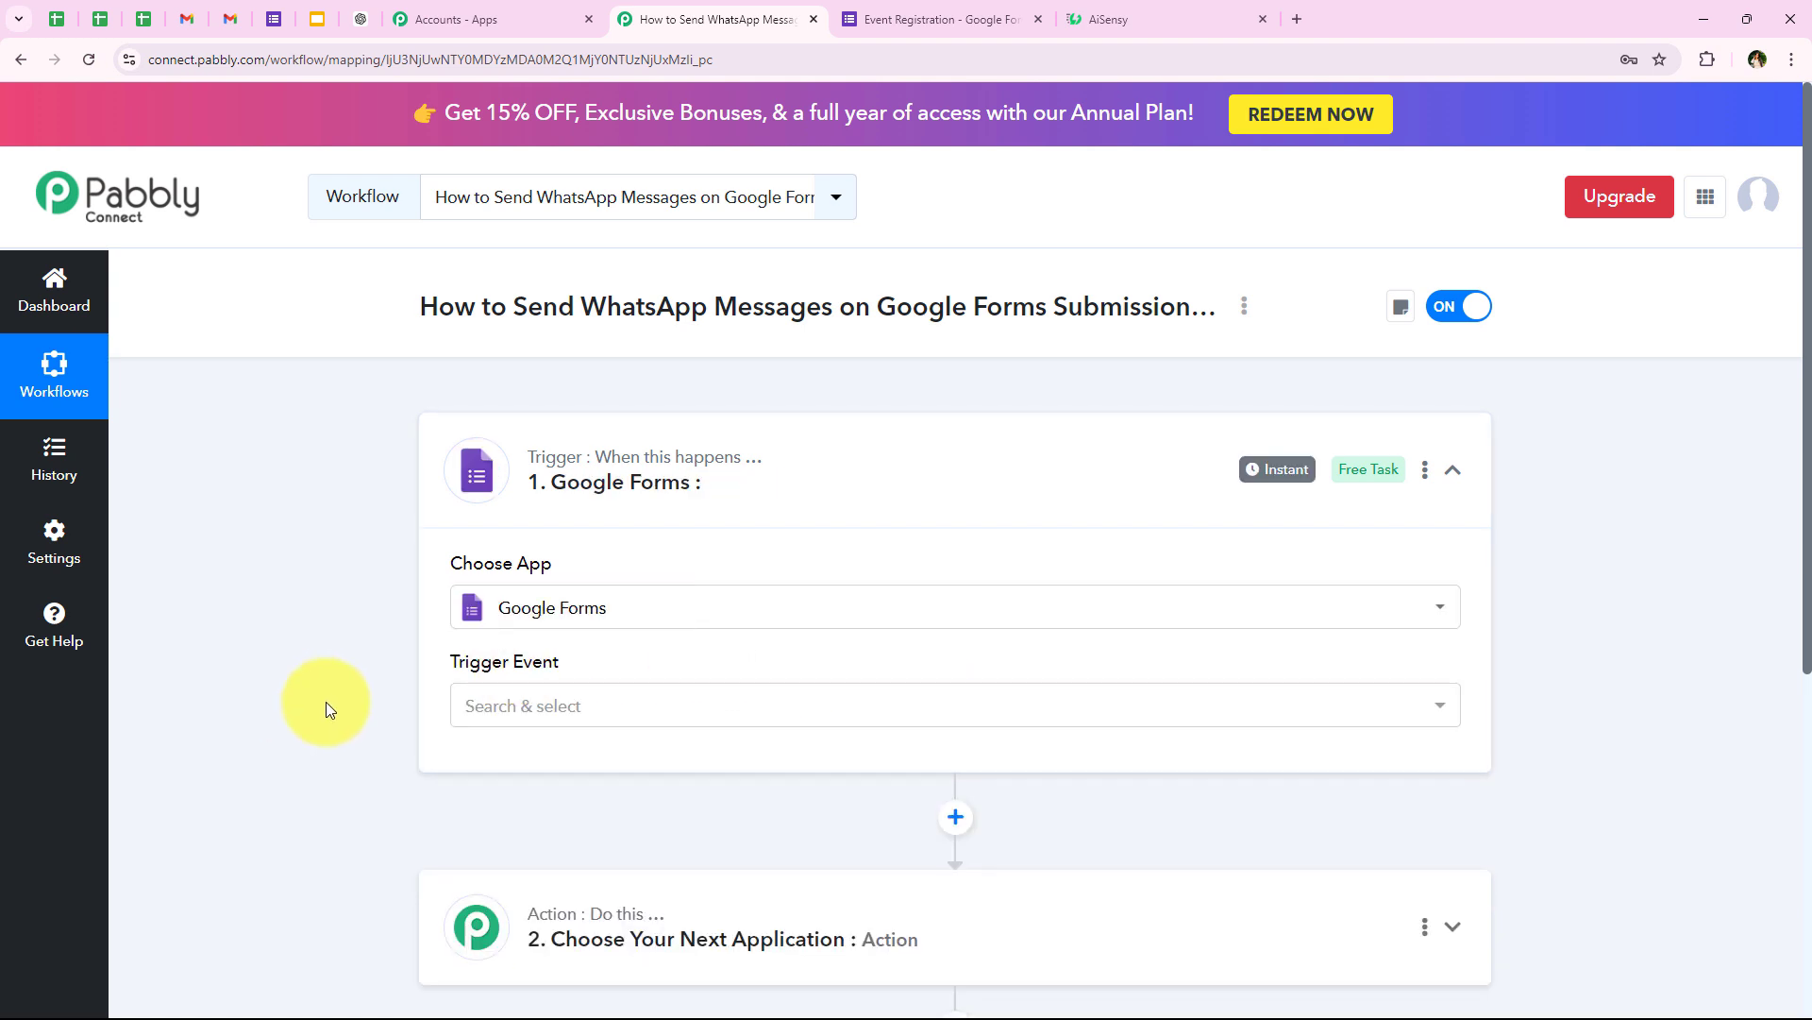
scroll(326, 700, "down", 1)
scroll(325, 701, "down", 1)
left_click(566, 609)
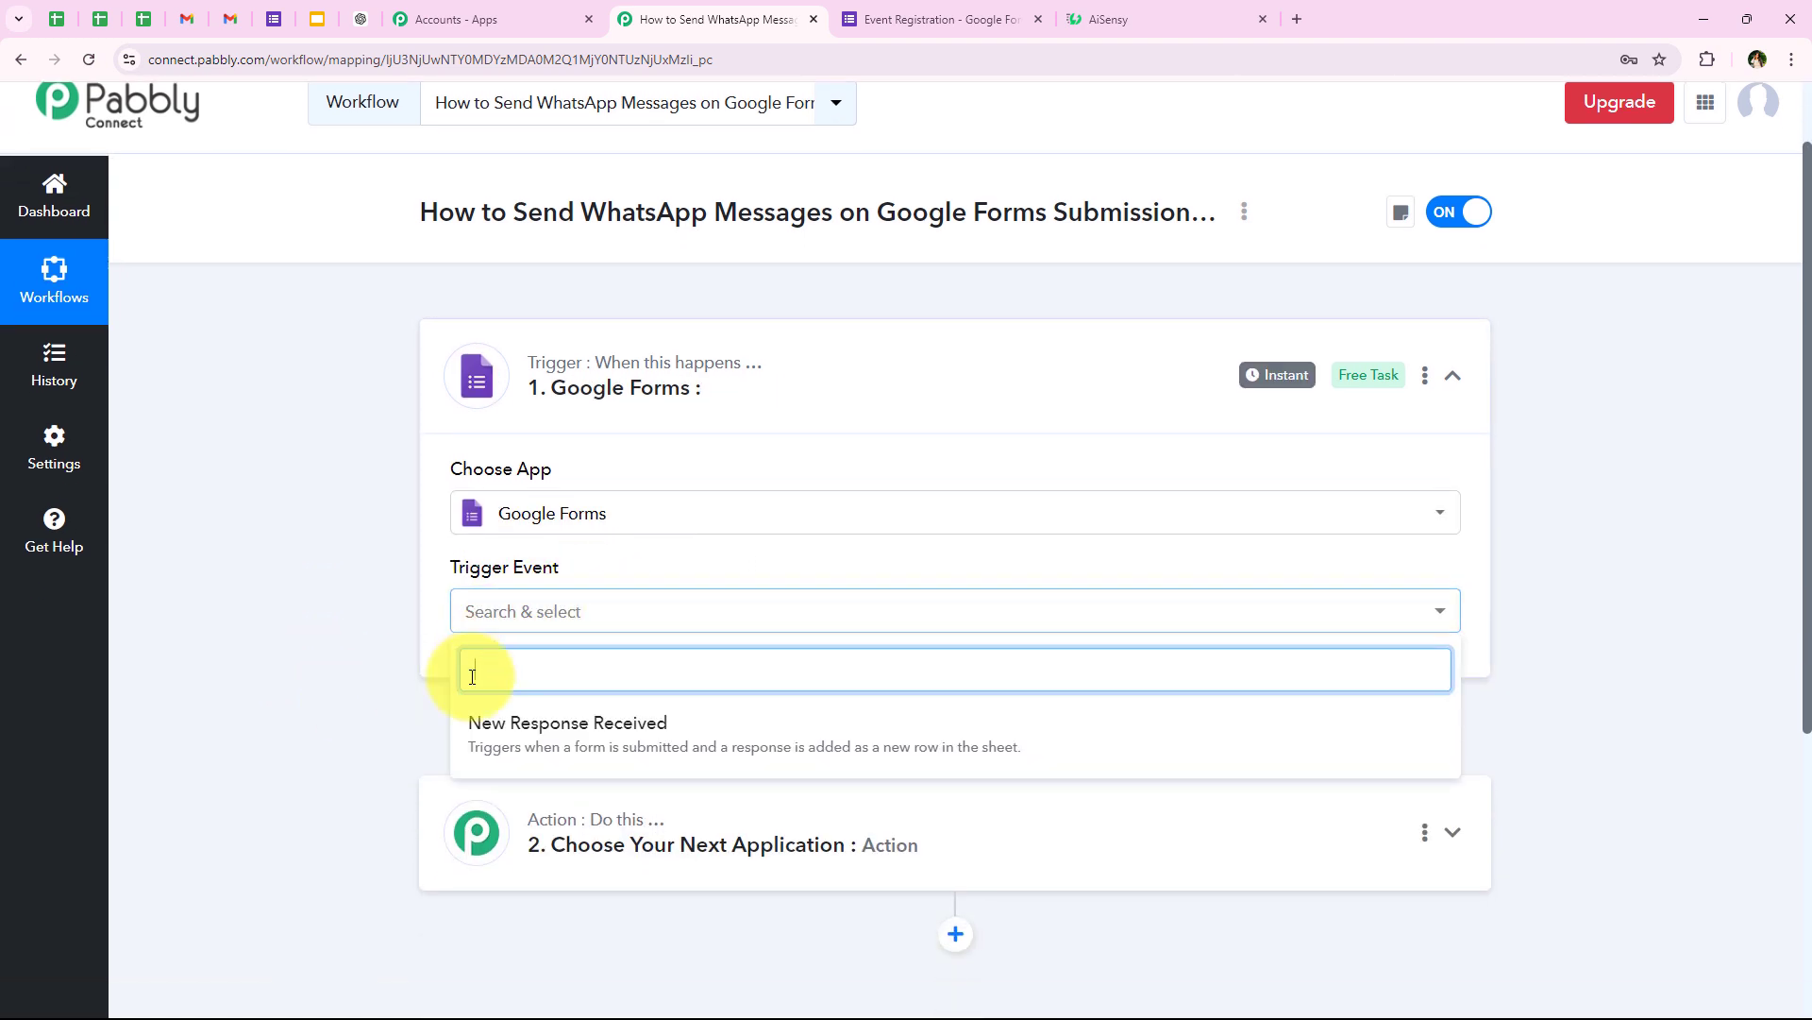
left_click(525, 722)
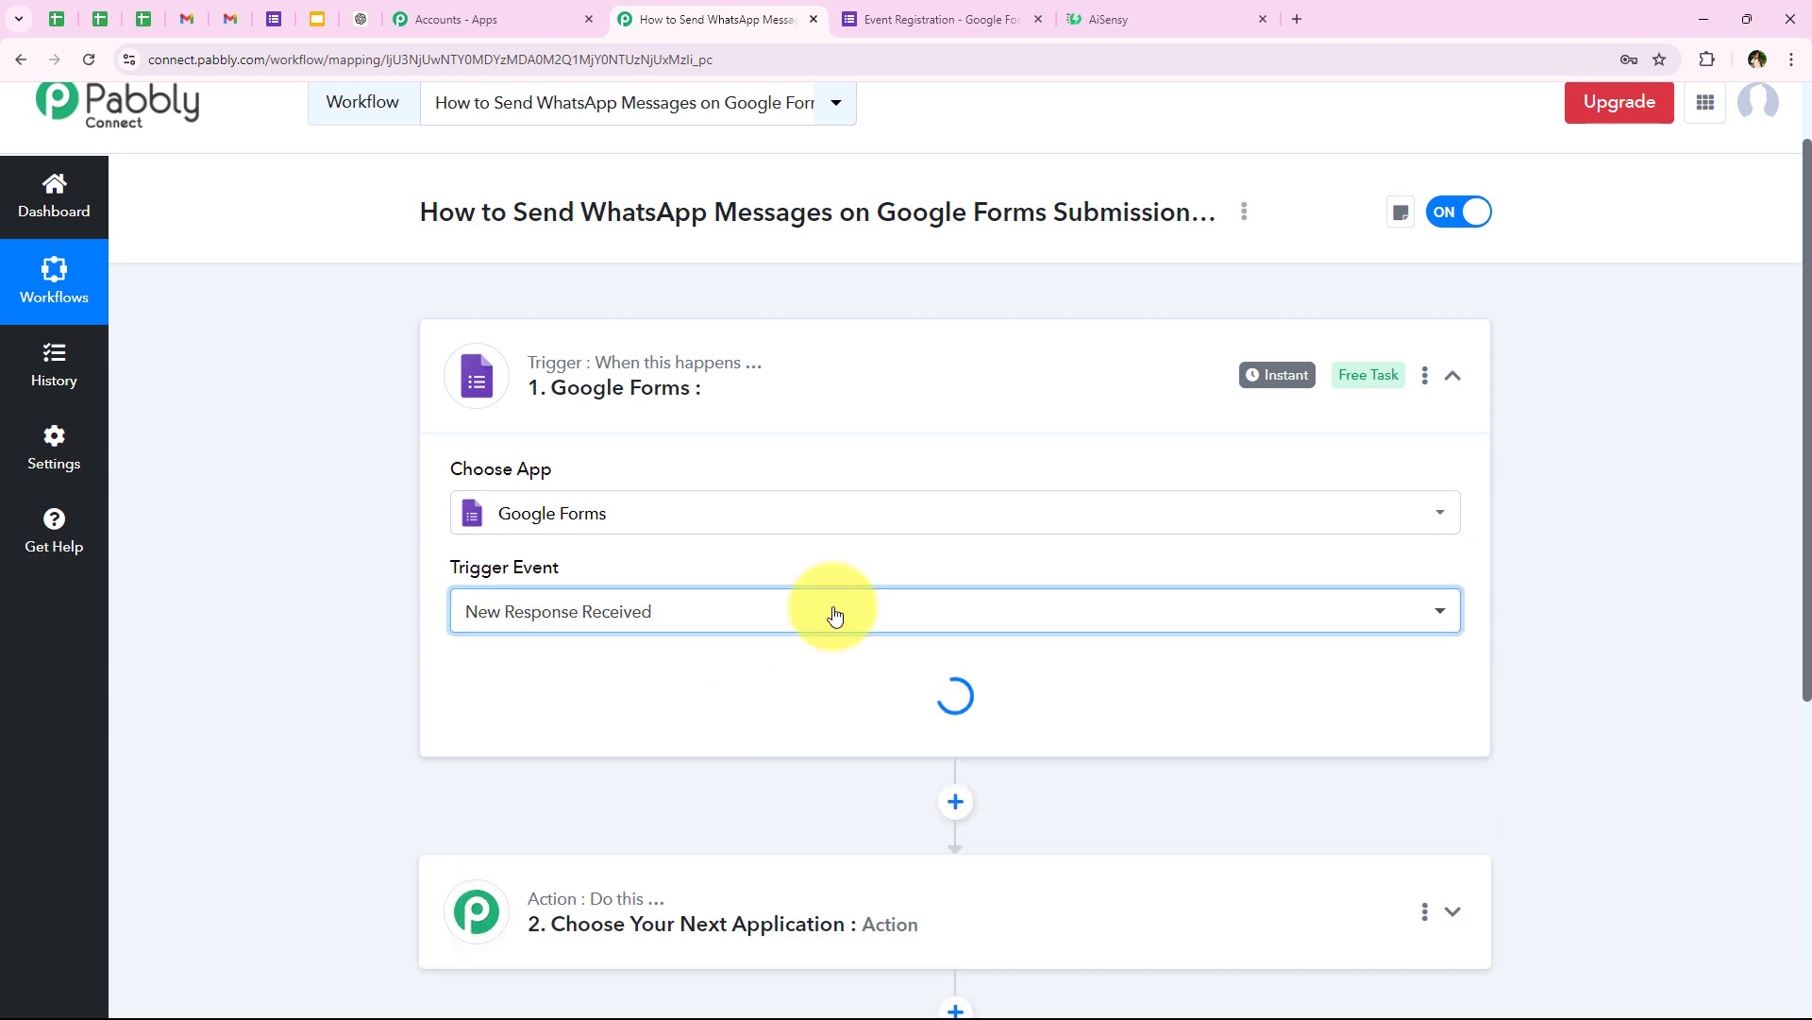
scroll(457, 642, "down", 3)
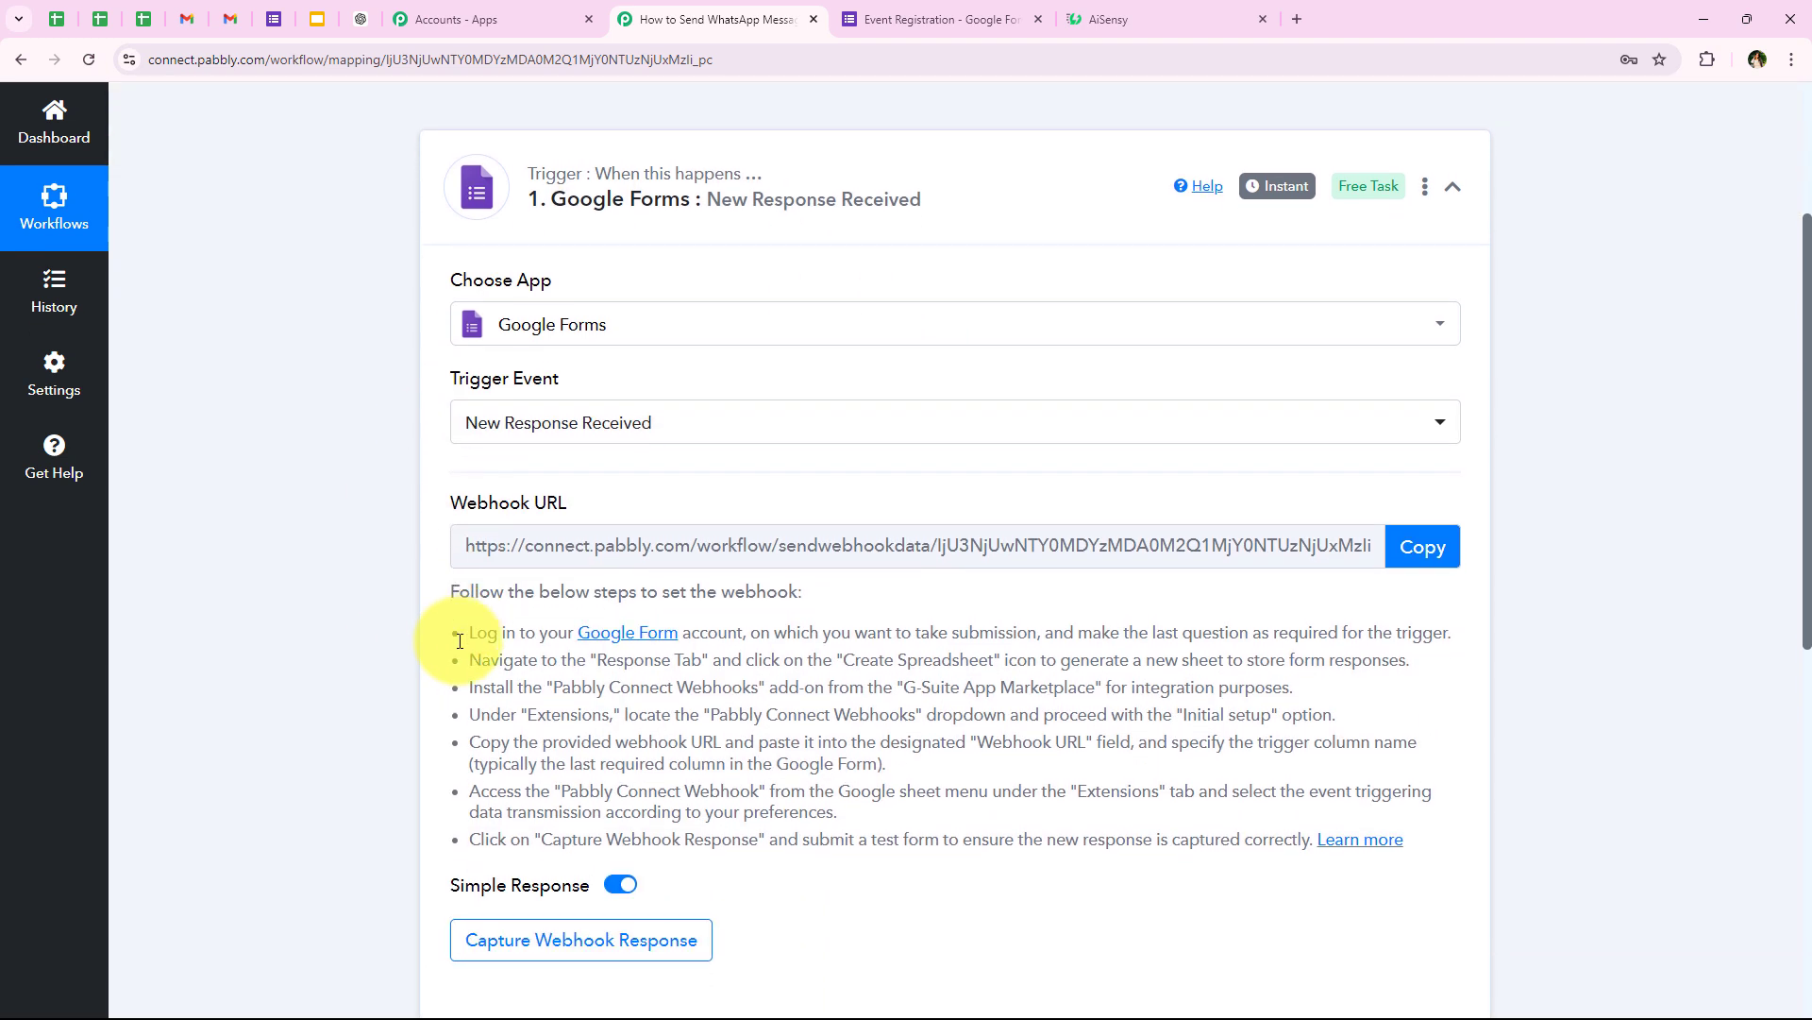
Copy the trigger's webhook URL so the trigger can wait for a webhook response
left_click_drag(390, 423, 569, 410)
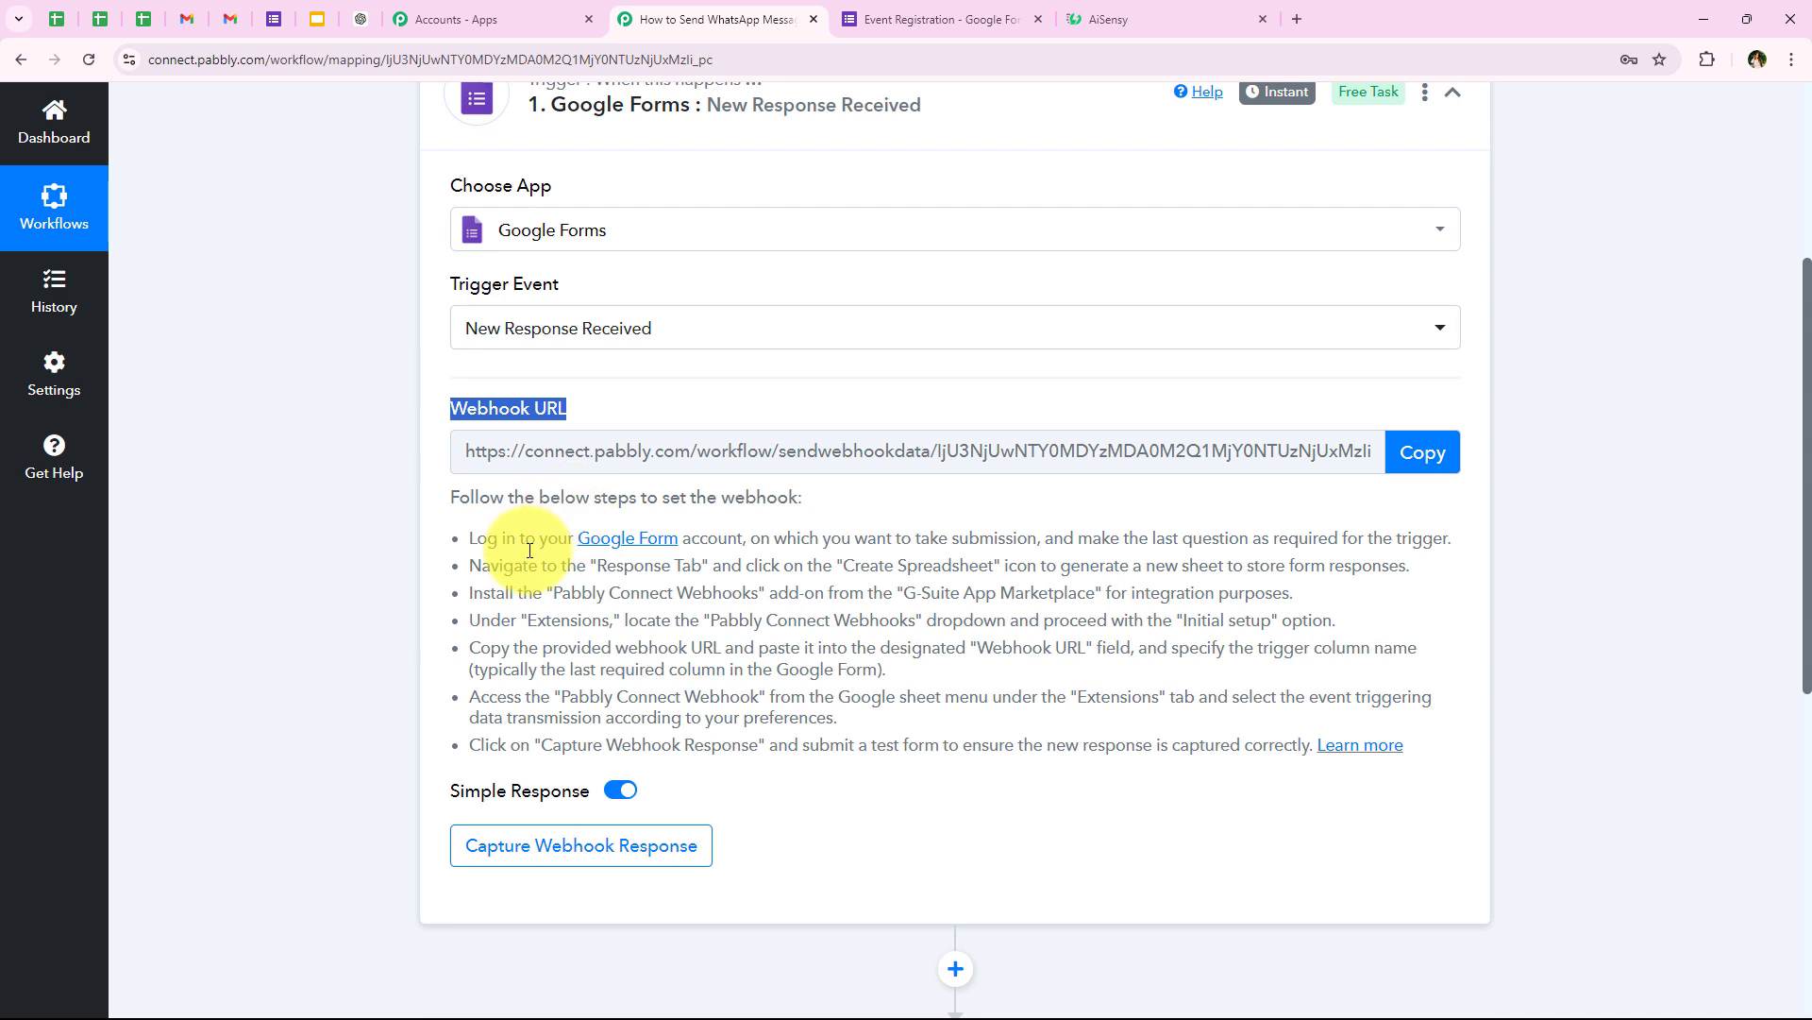
left_click_drag(470, 451, 1430, 459)
left_click(1157, 756)
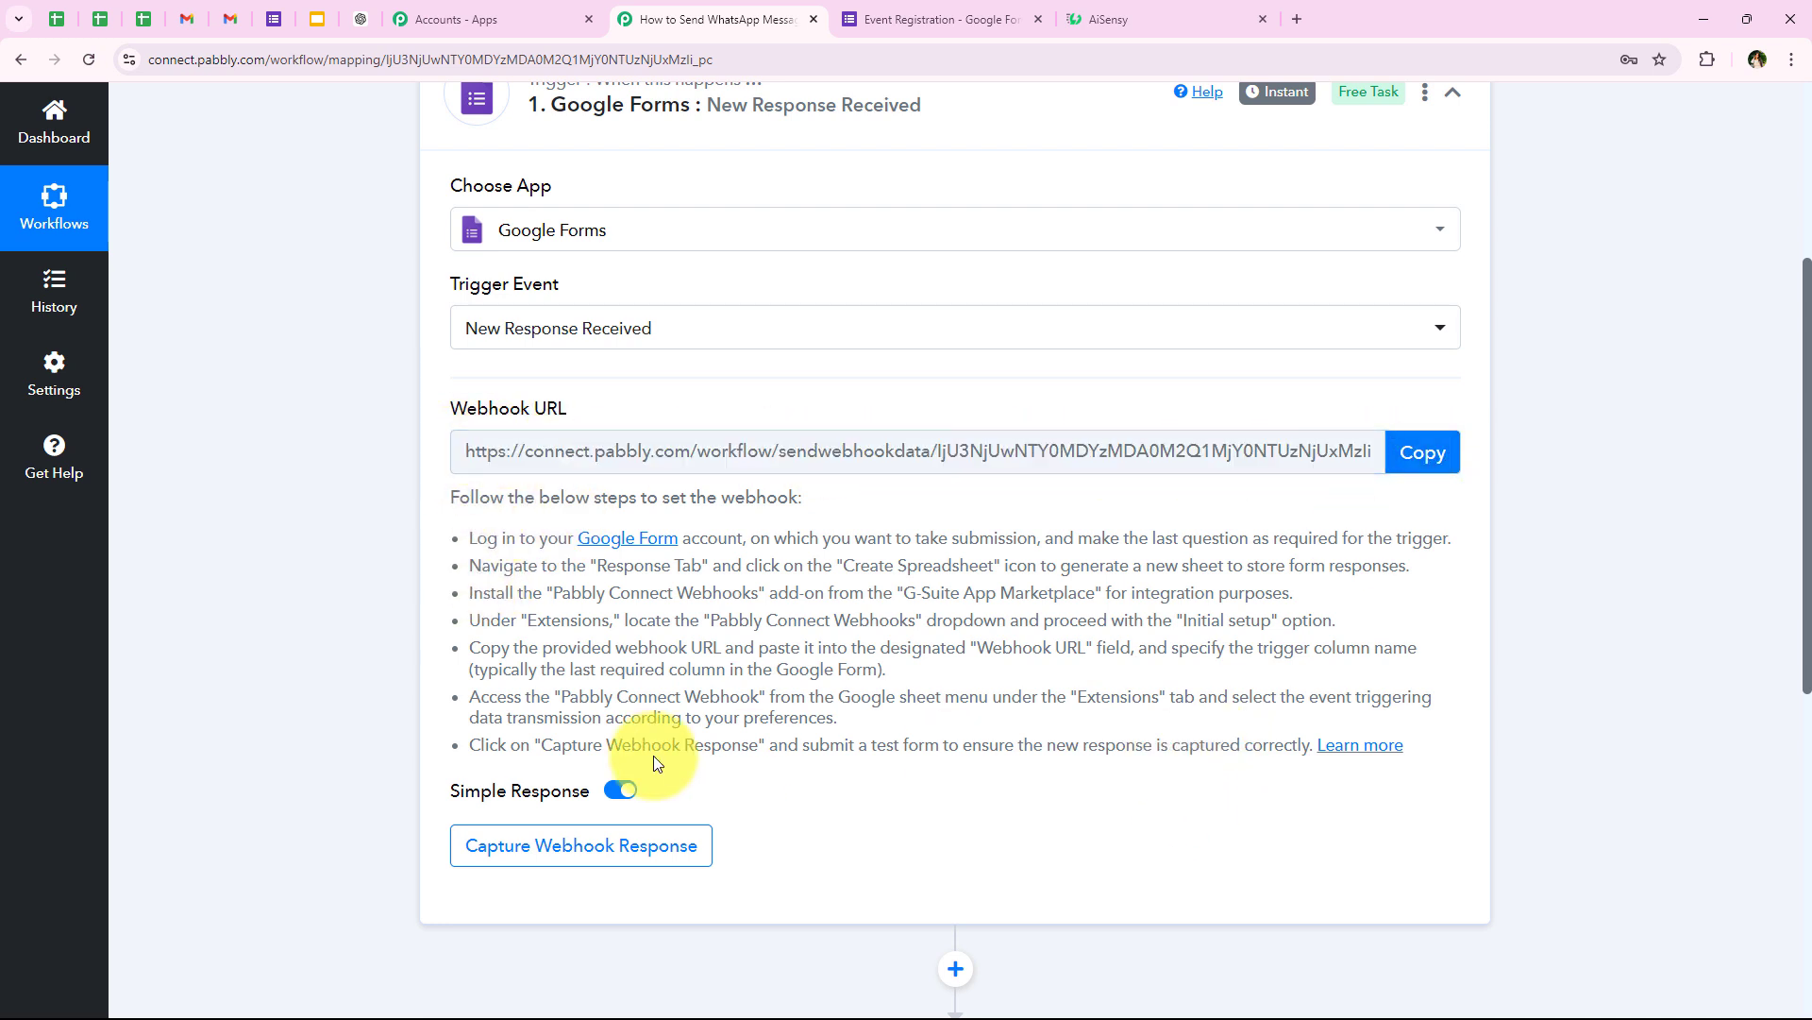
scroll(627, 769, "up", 1)
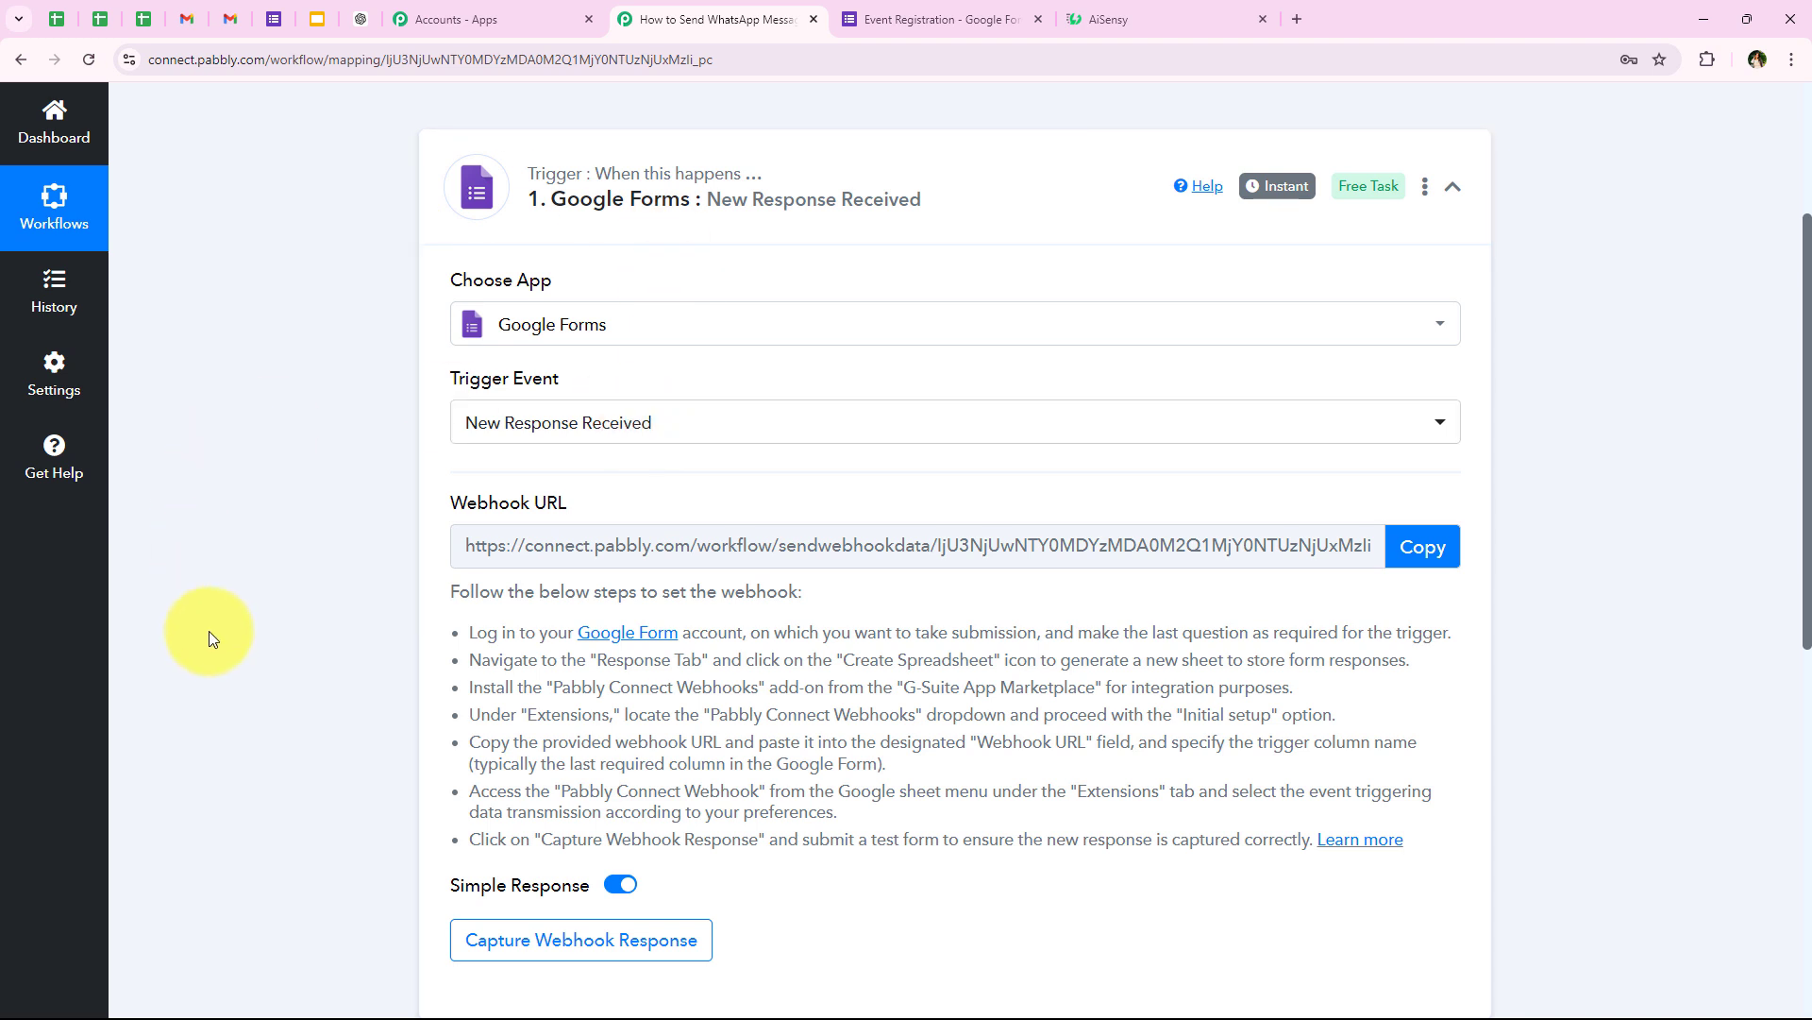
scroll(226, 652, "down", 1)
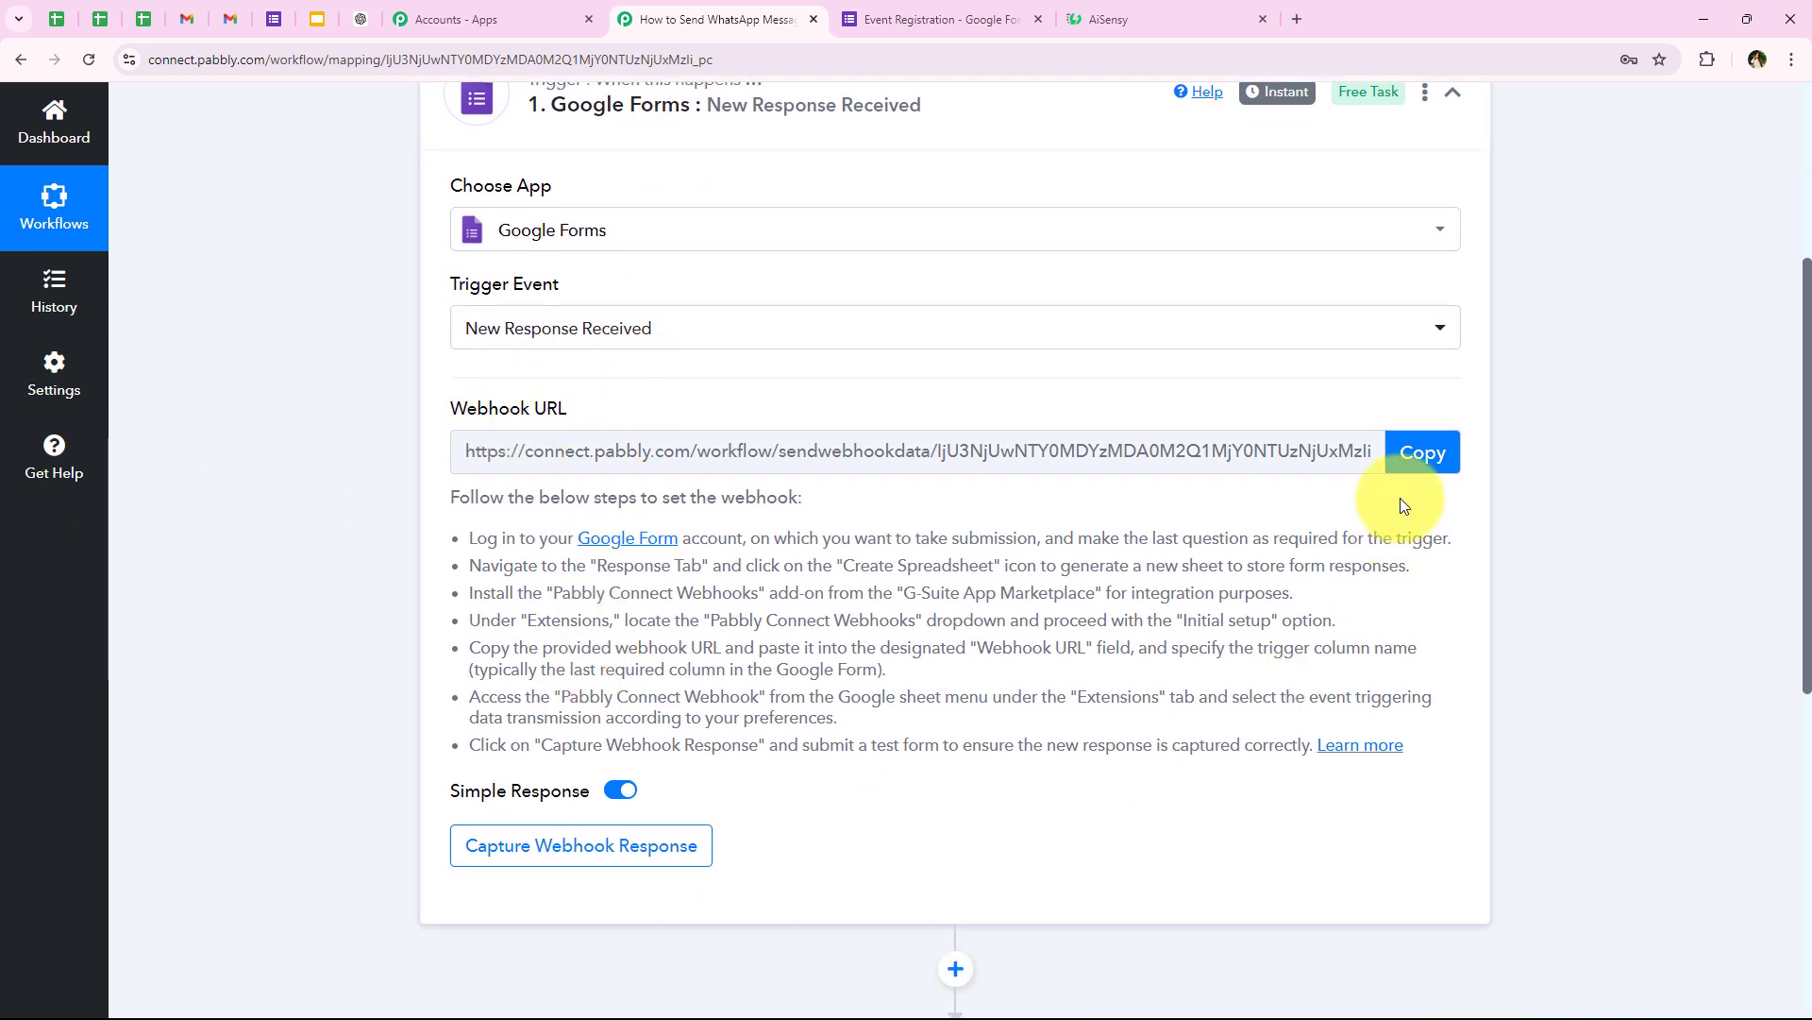
left_click(1423, 453)
left_click_drag(460, 535, 1279, 769)
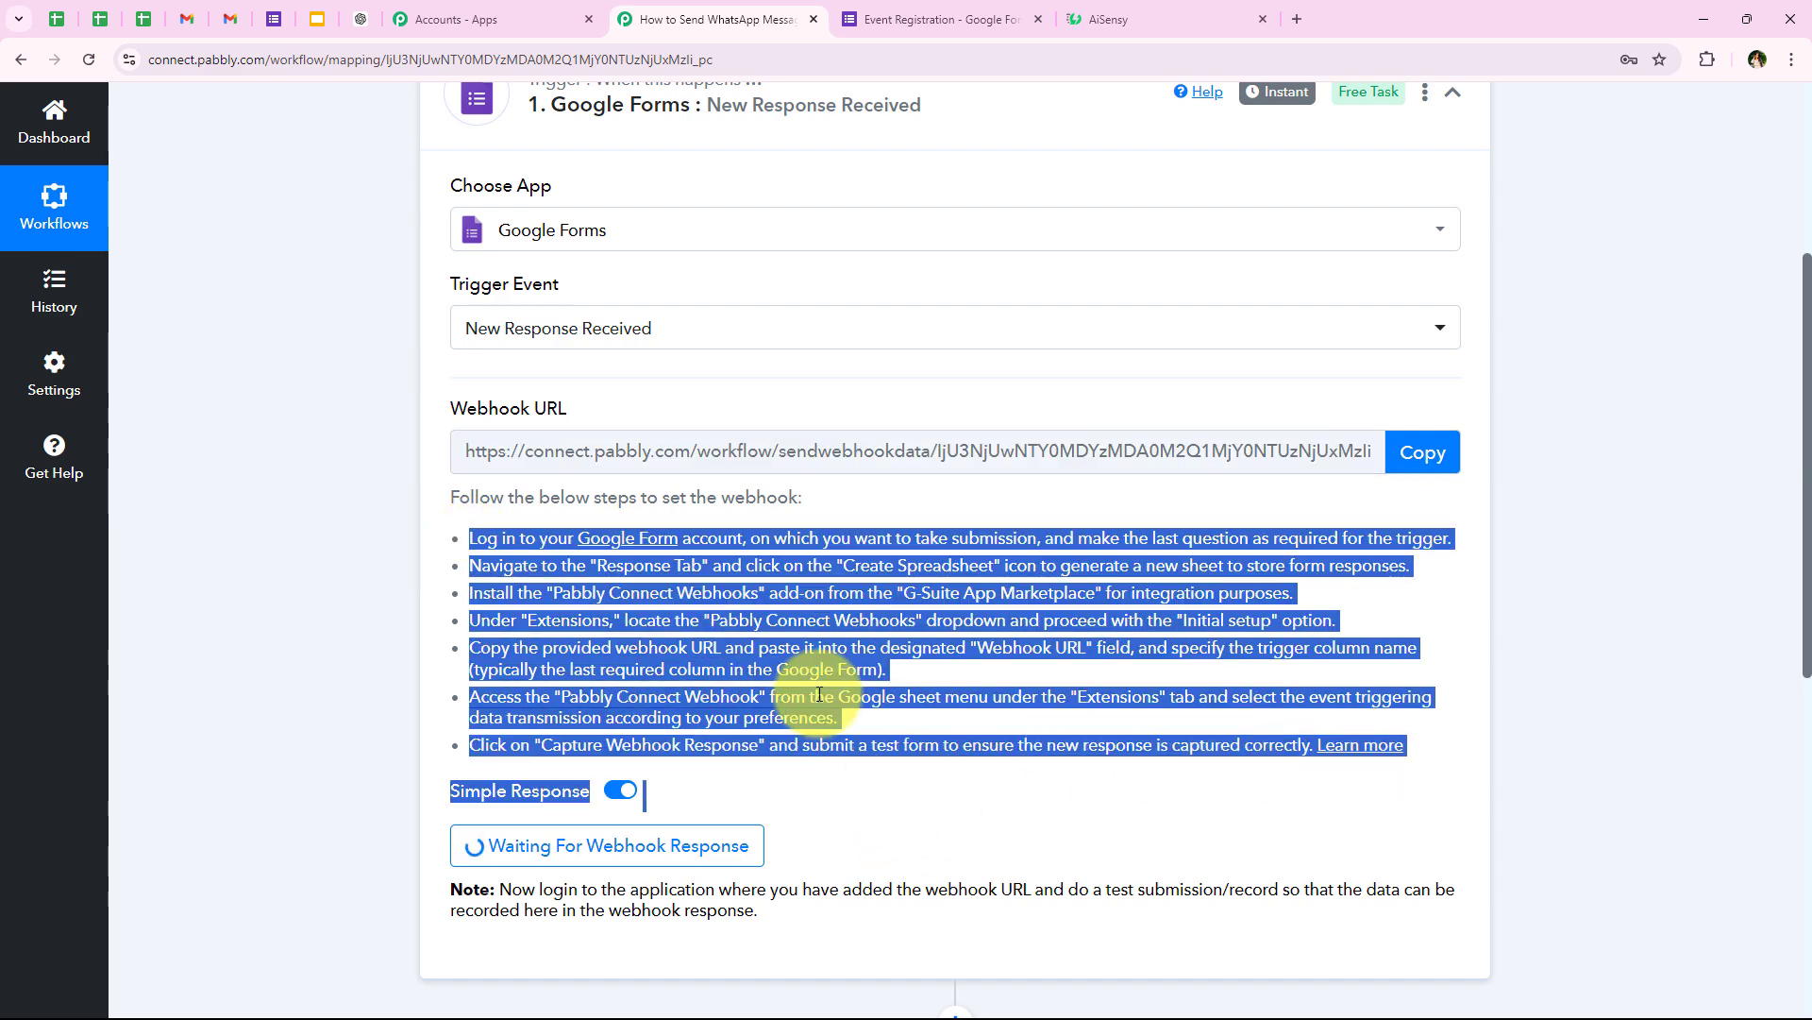
left_click(794, 648)
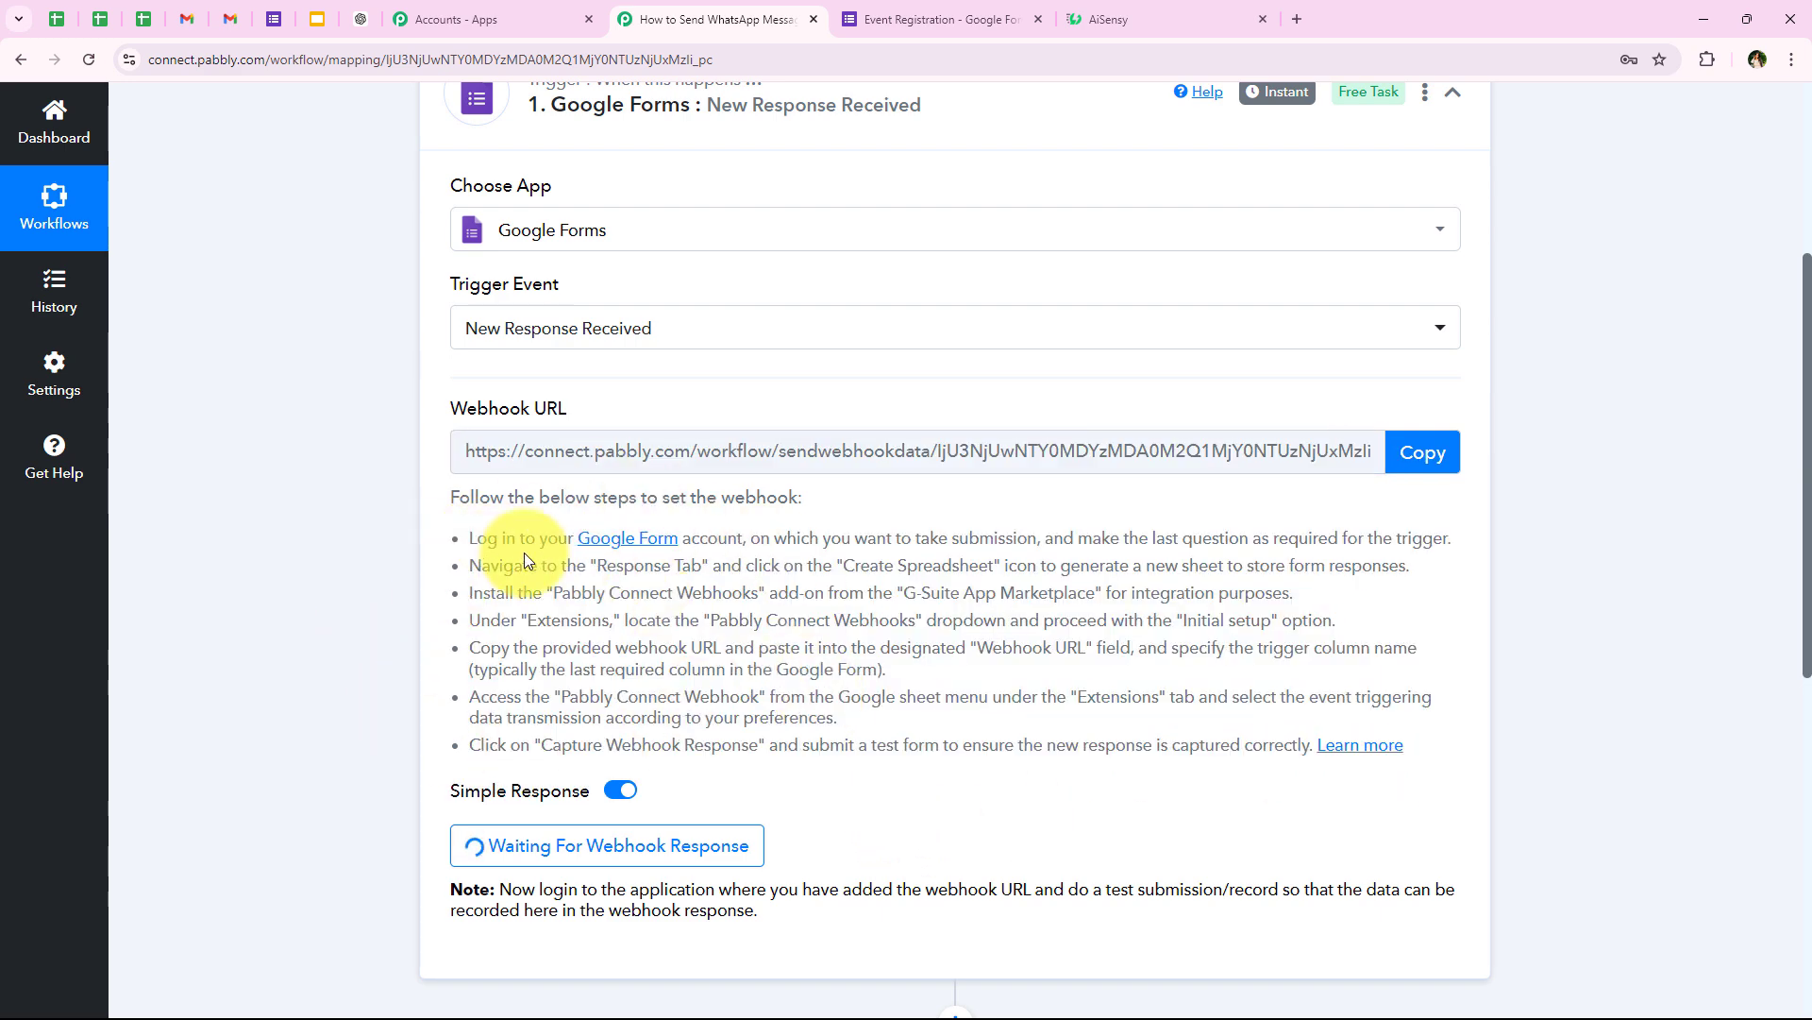
Scroll through the Event Registration form's questions, then open its Responses page
left_click(944, 16)
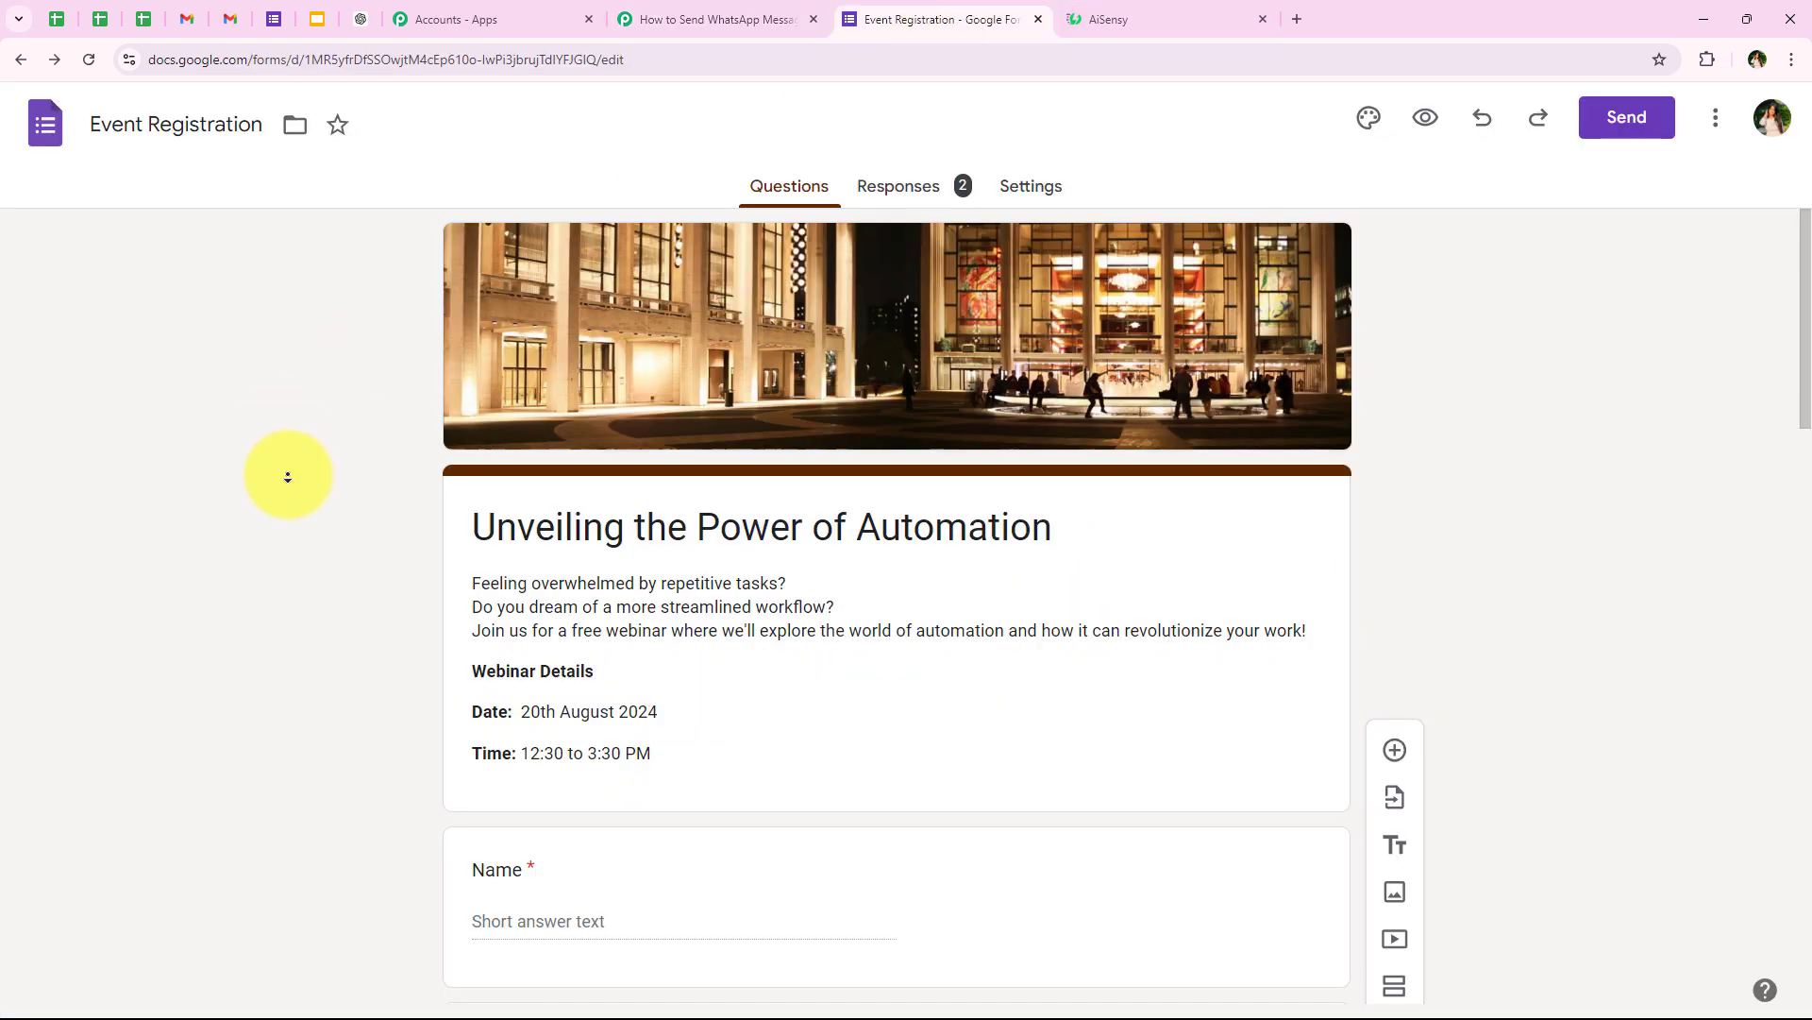
scroll(286, 467, "down", 1)
scroll(290, 492, "down", 7)
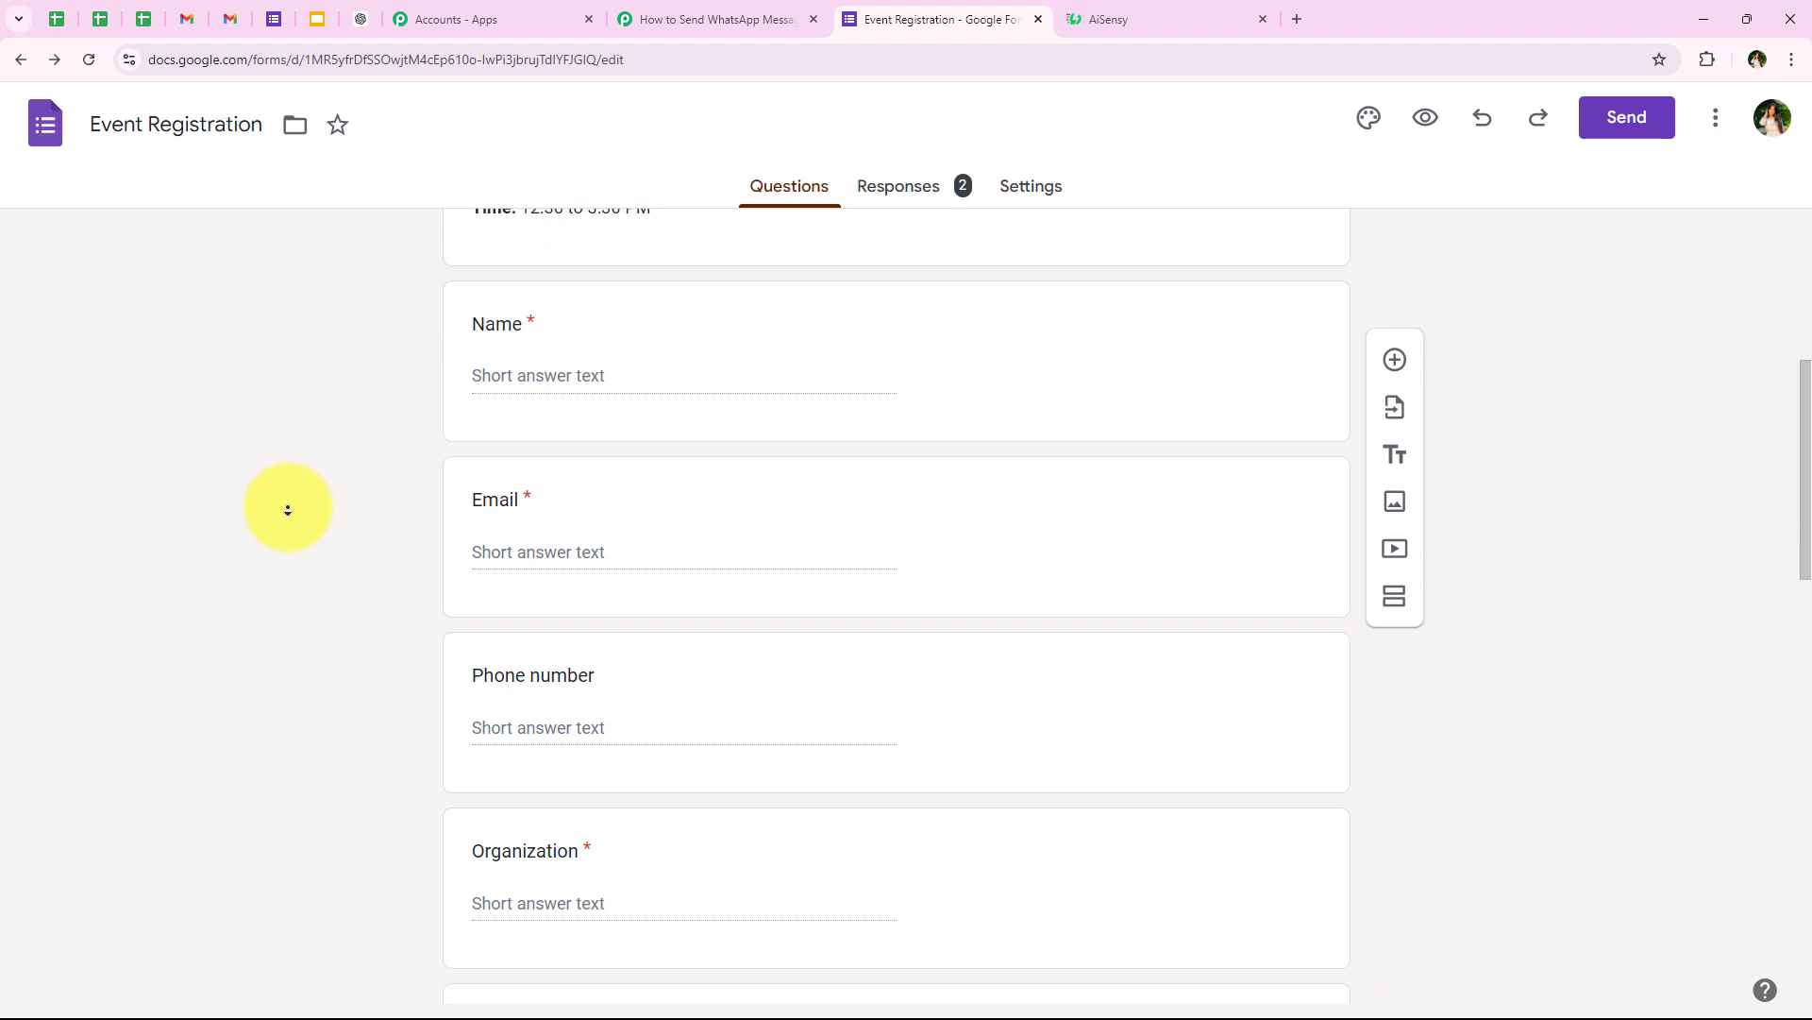
scroll(275, 516, "down", 10)
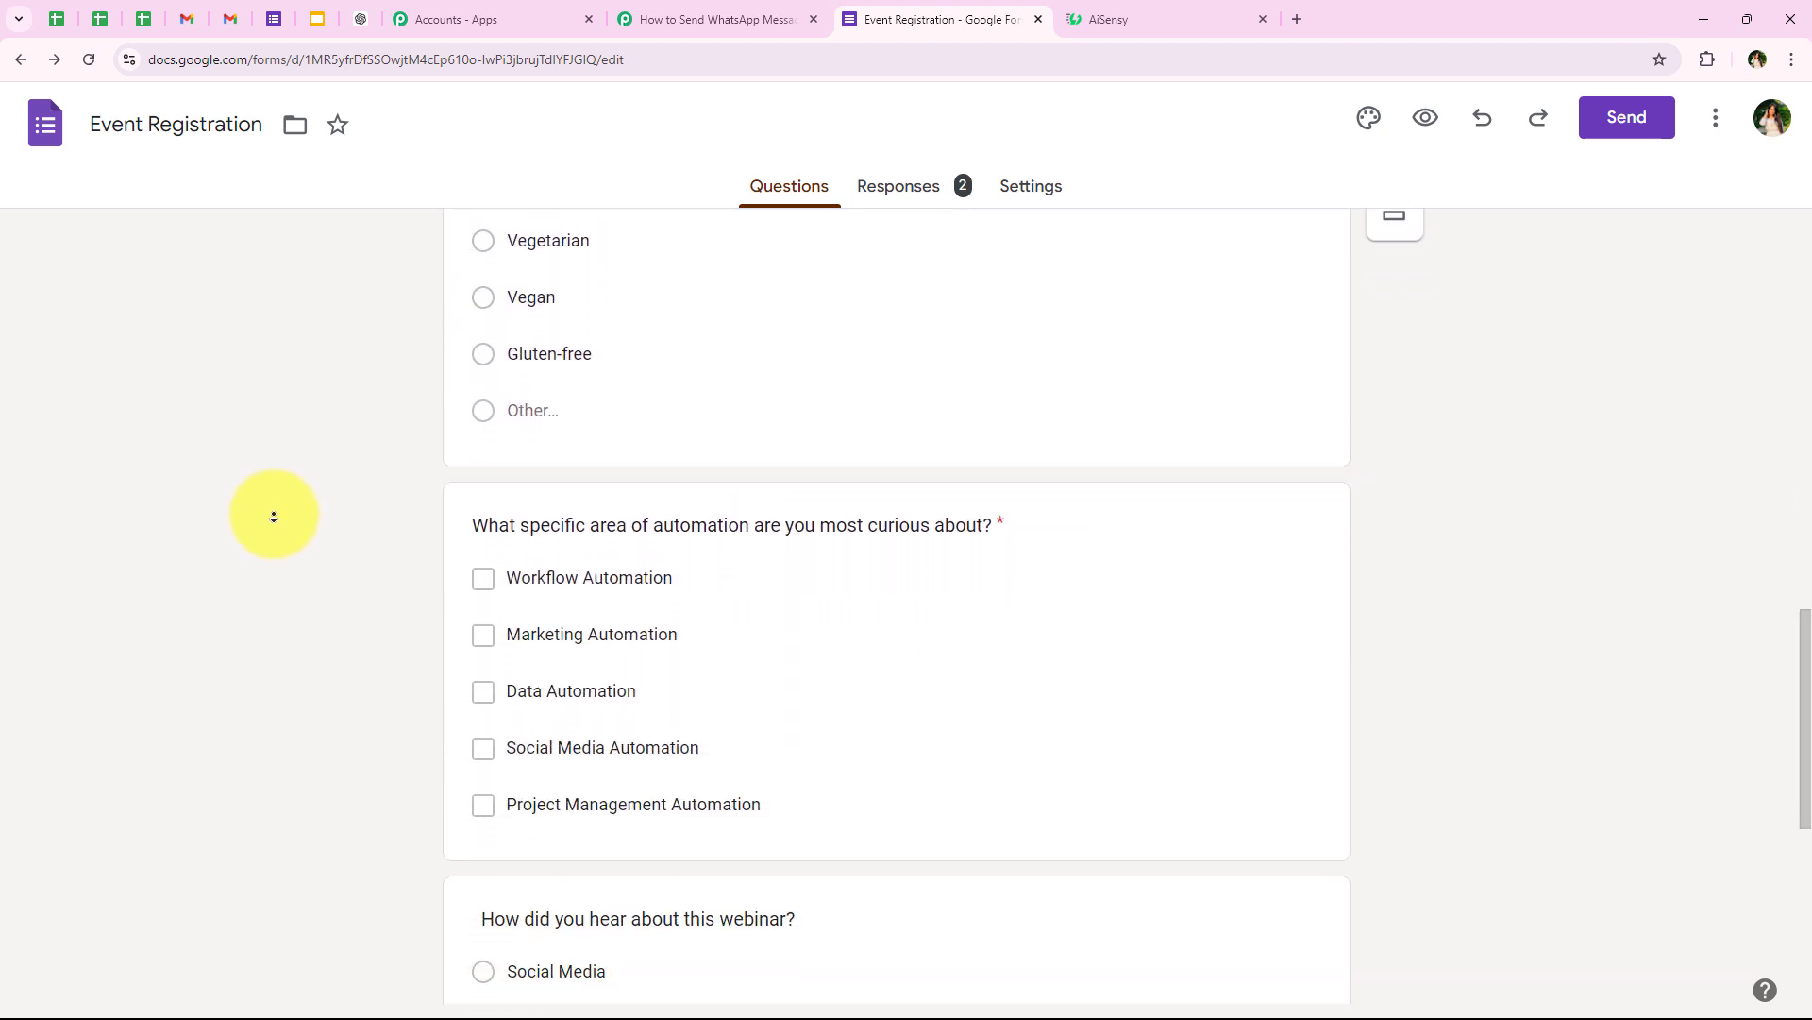
scroll(274, 517, "down", 3)
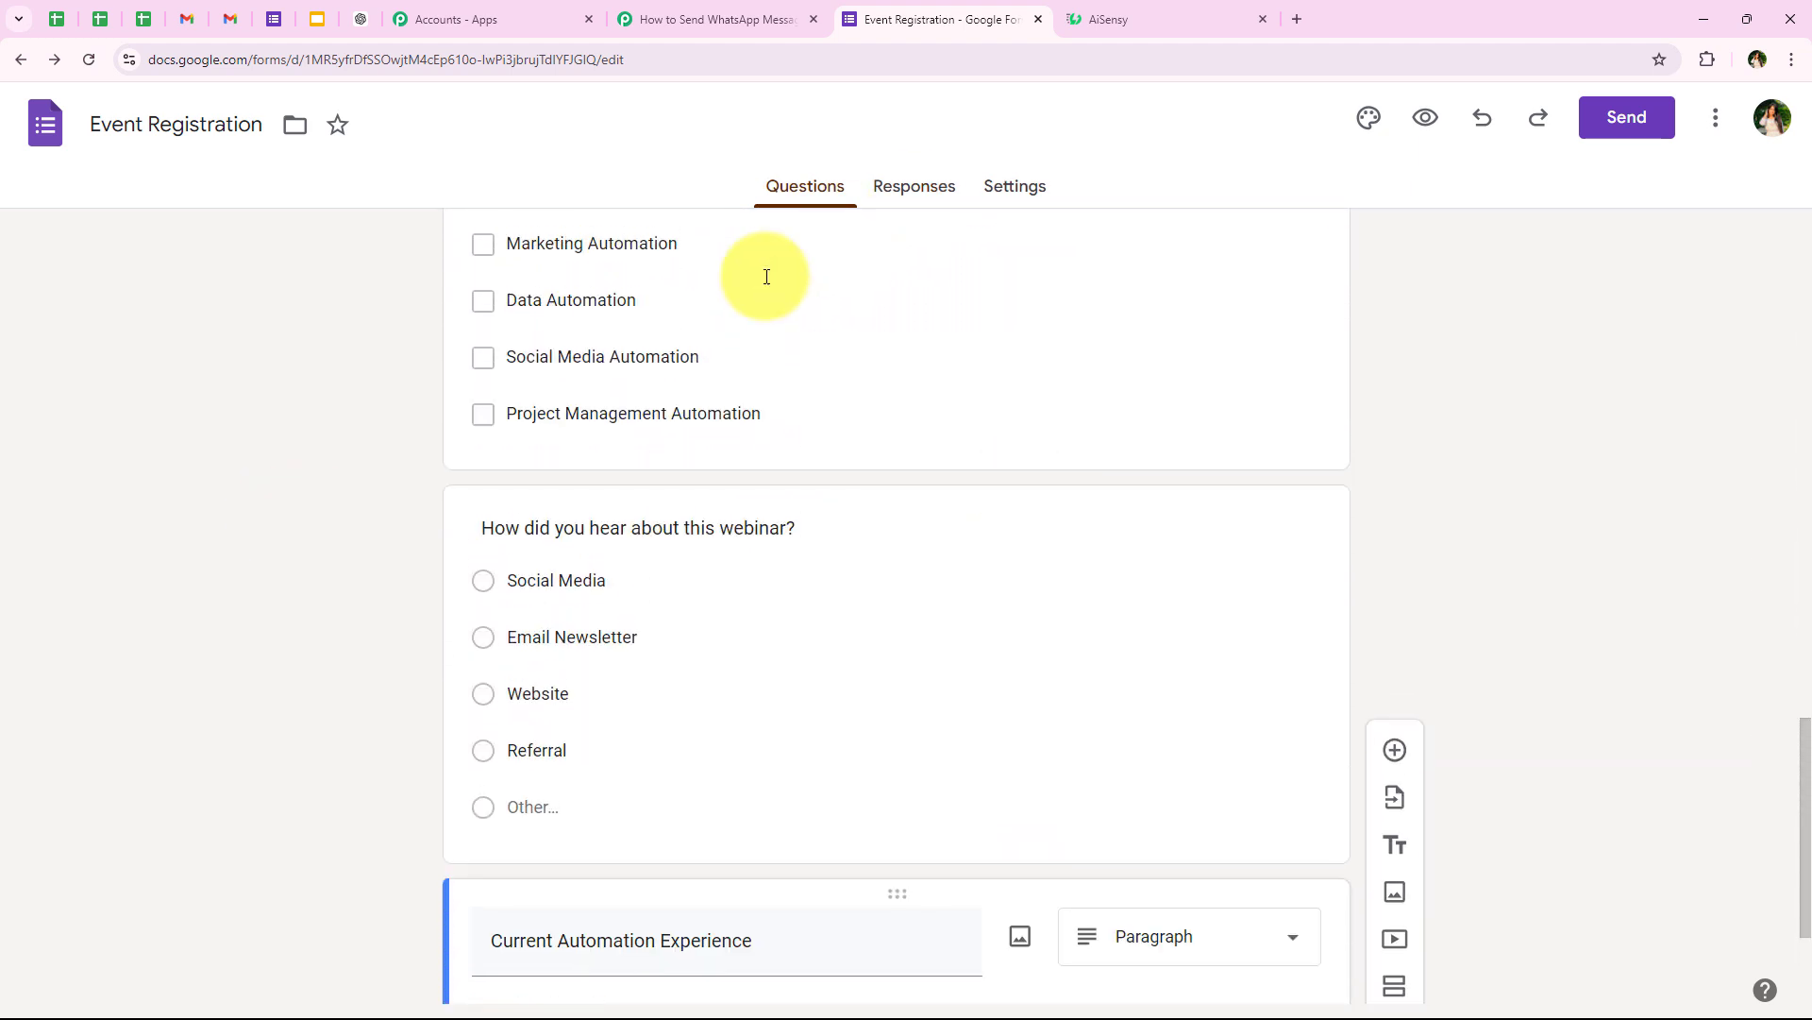
left_click(937, 200)
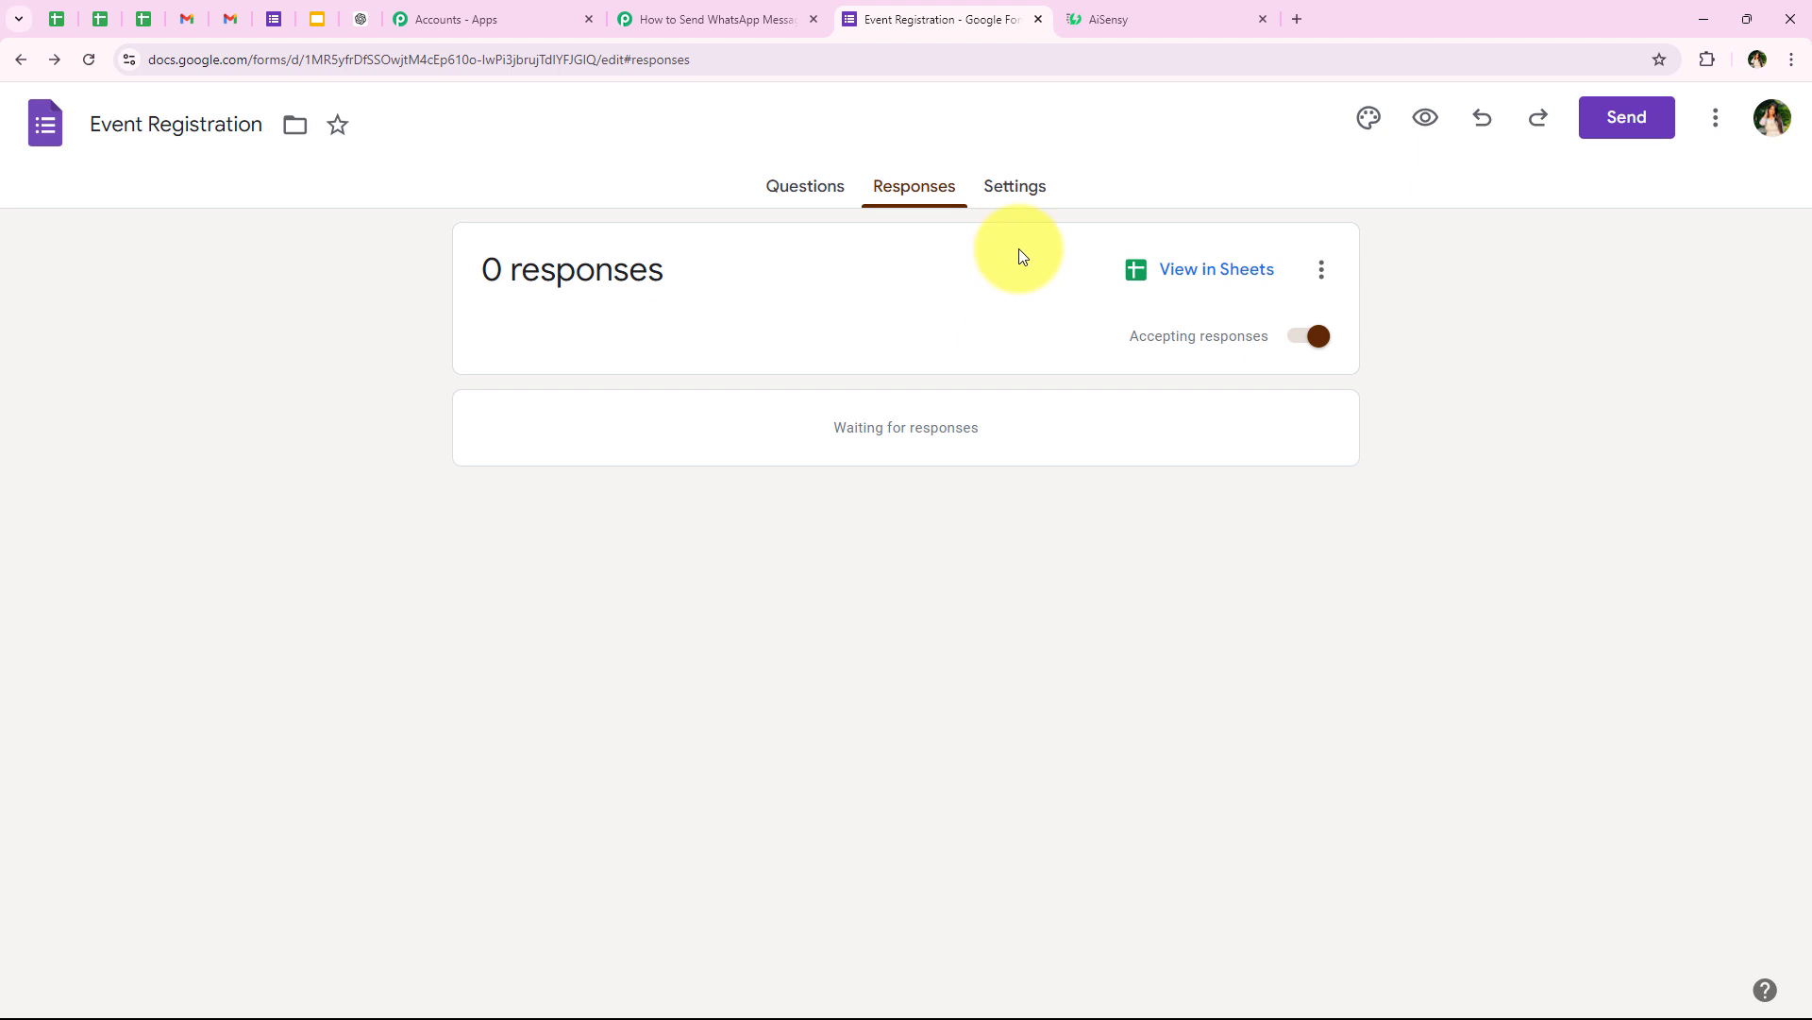
Open the linked Event Registration (Responses) sheet at 125% zoom and open the Extensions menu
left_click(1194, 273)
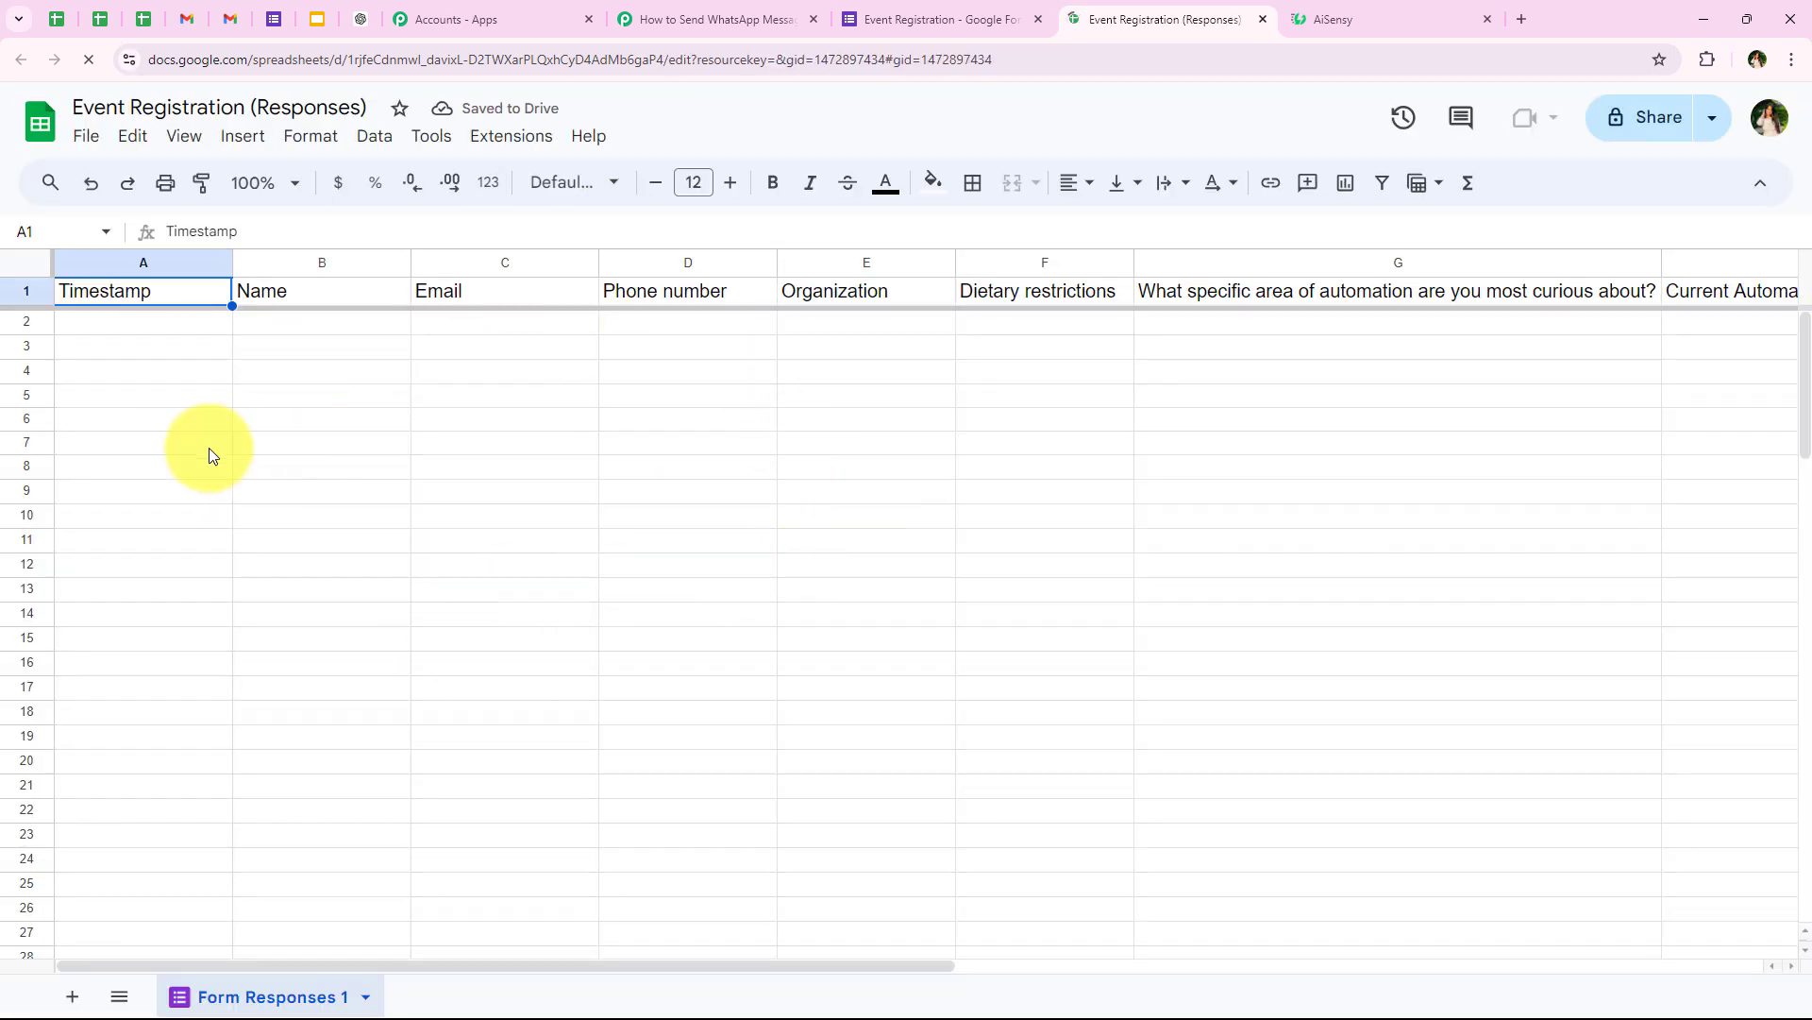
left_click(264, 182)
left_click(259, 388)
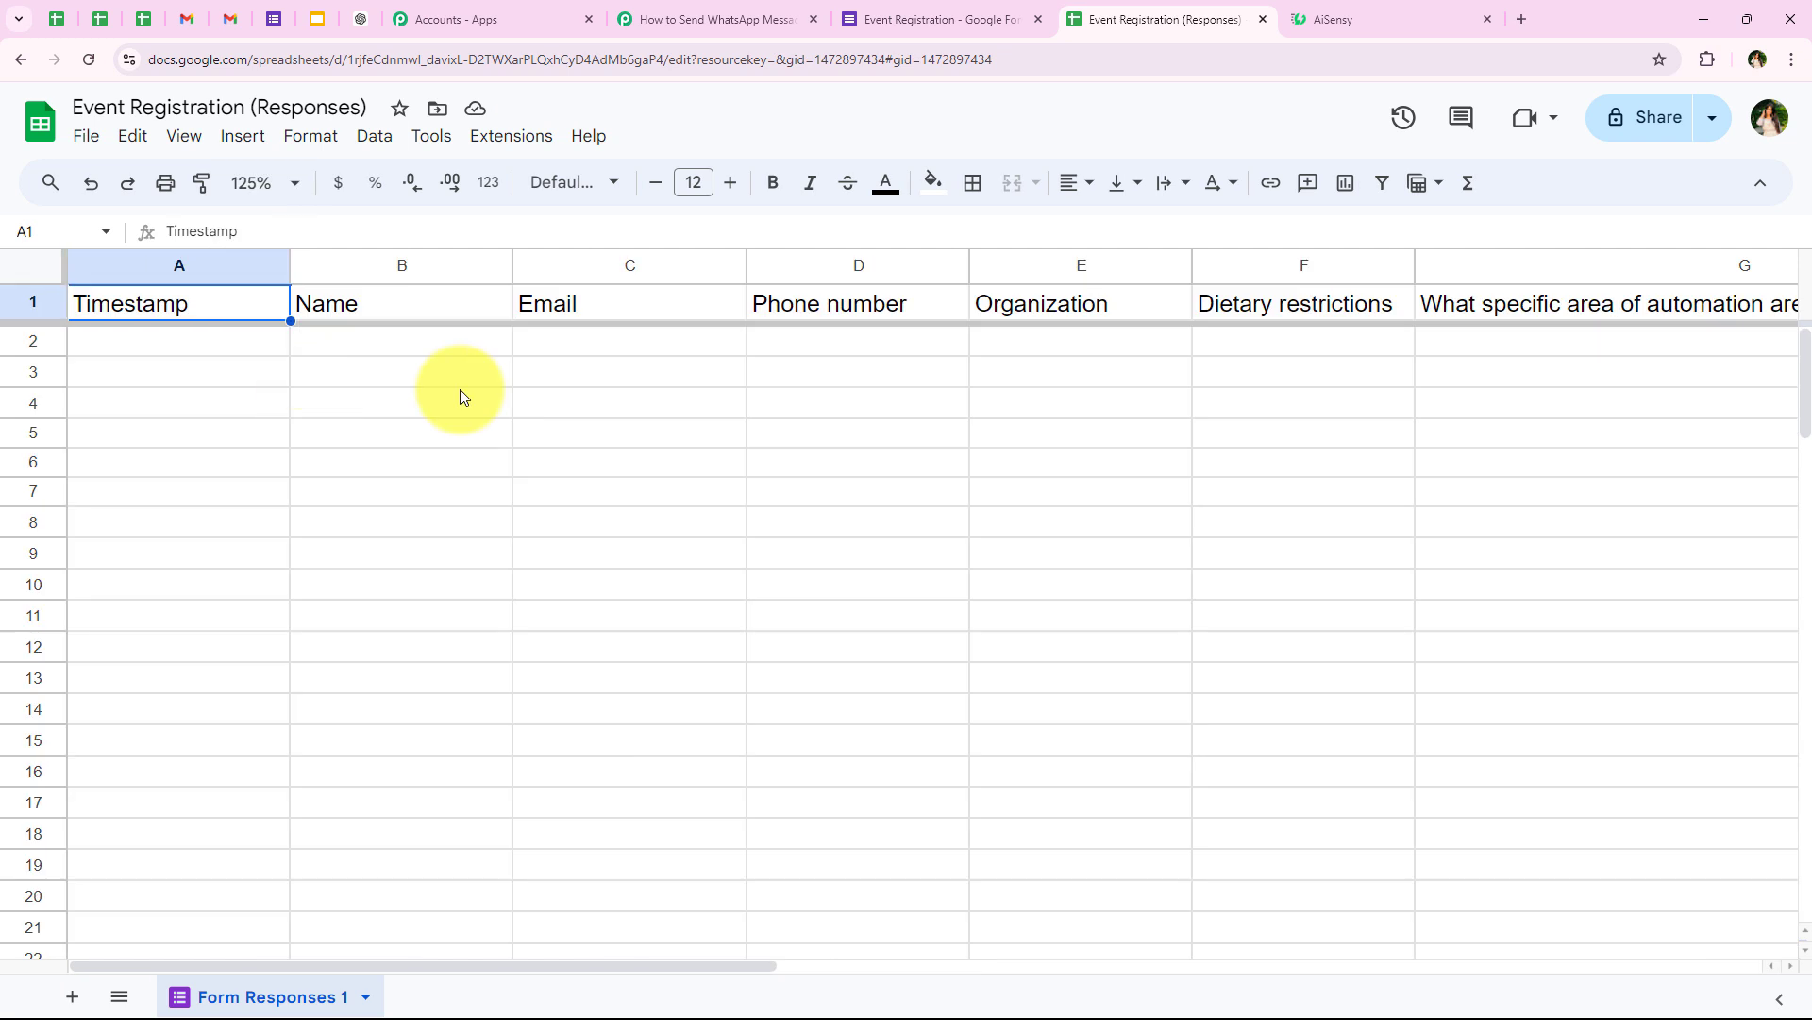
left_click(195, 395)
left_click(138, 353)
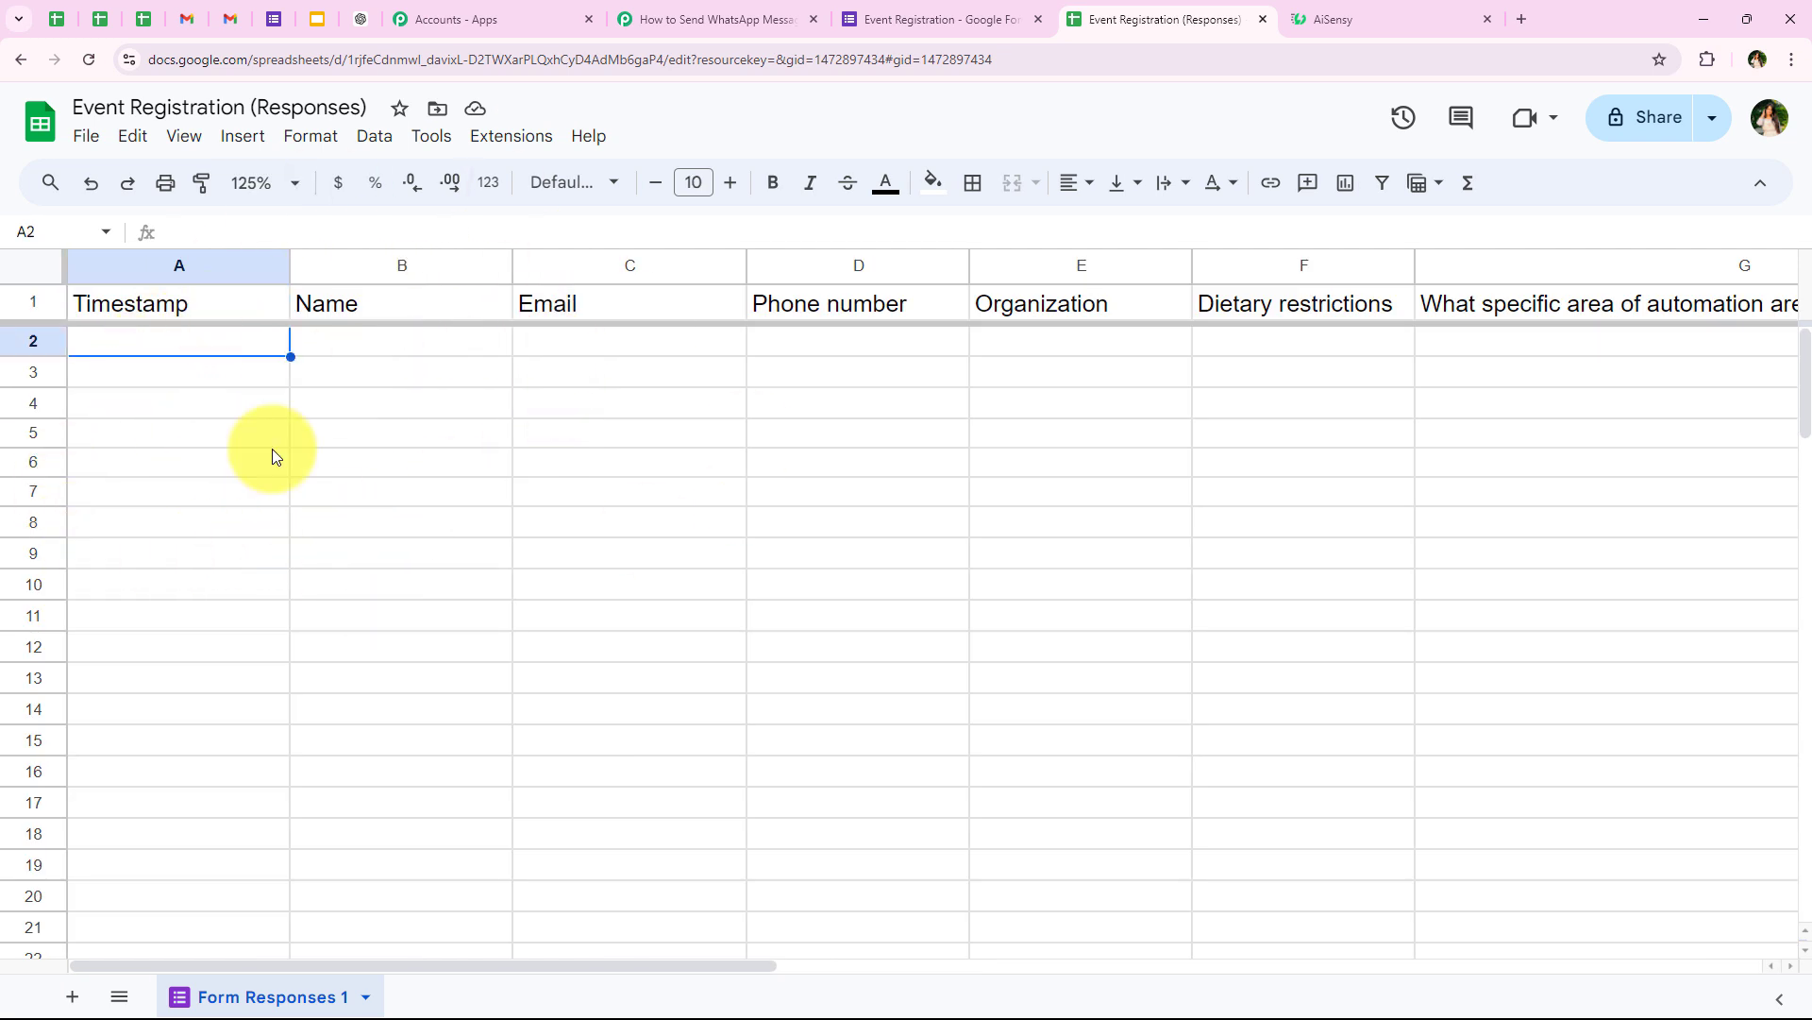
left_click(925, 12)
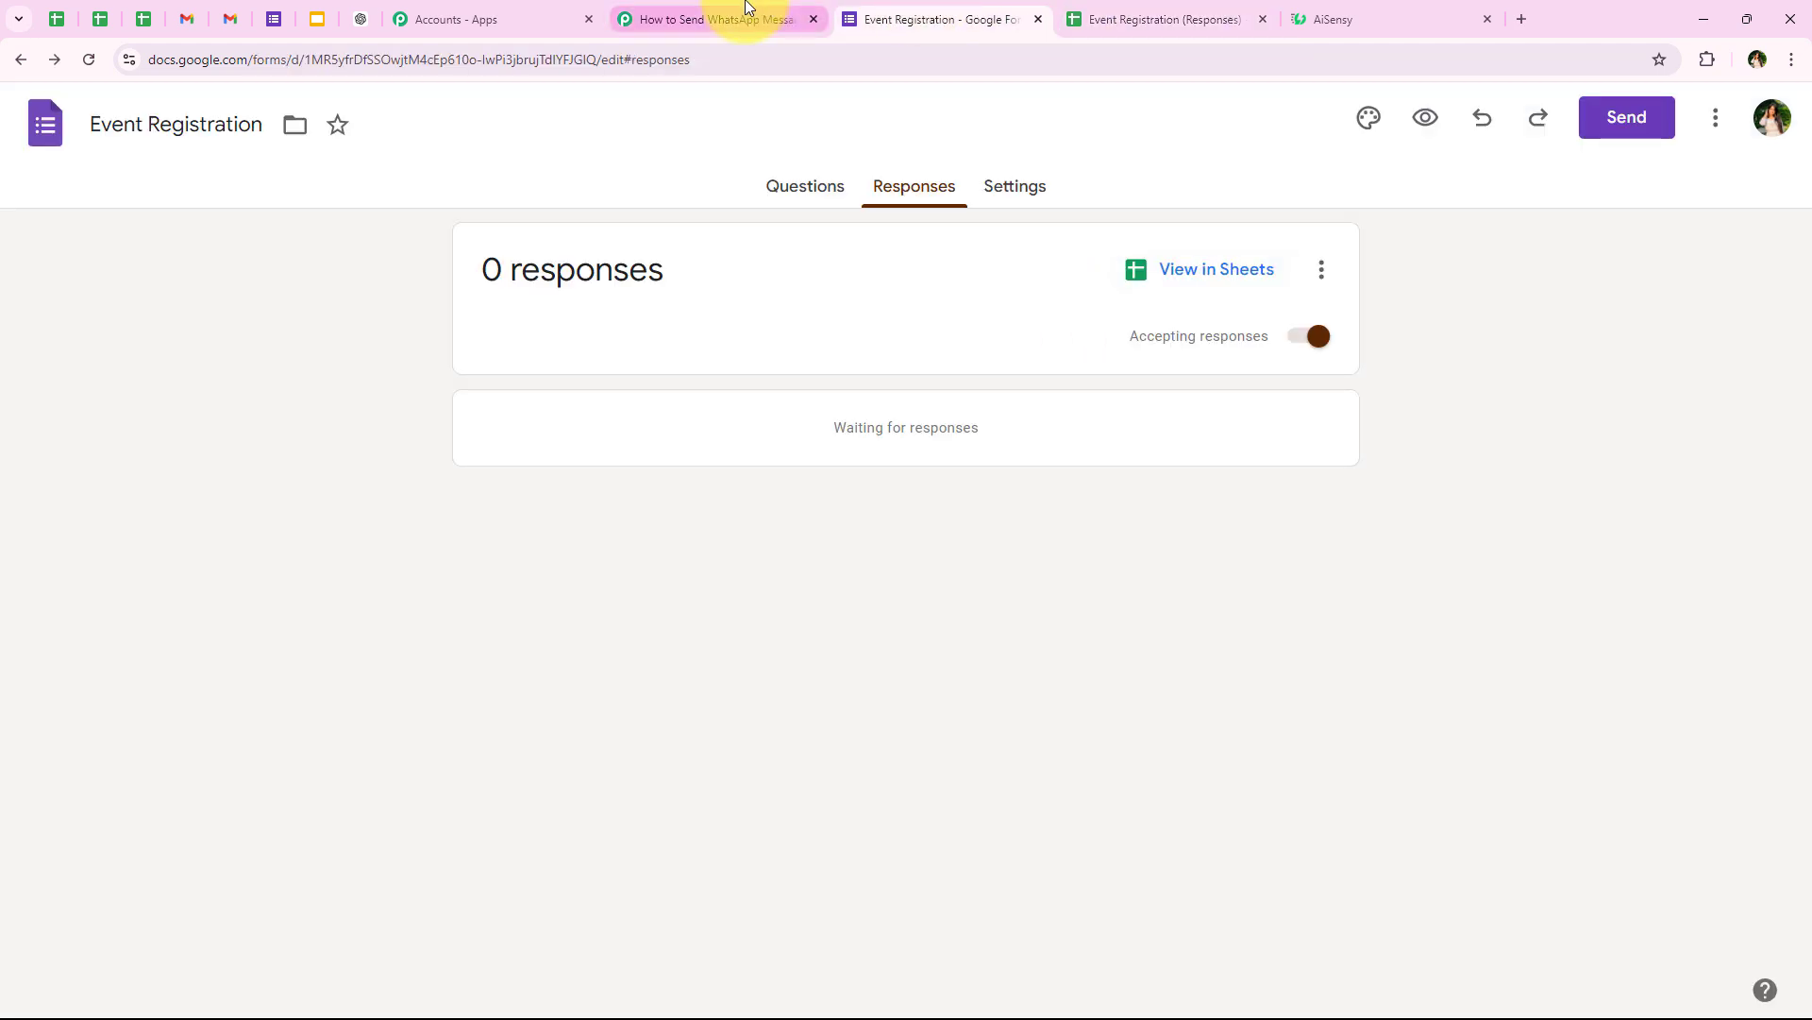
left_click(722, 14)
left_click(1161, 14)
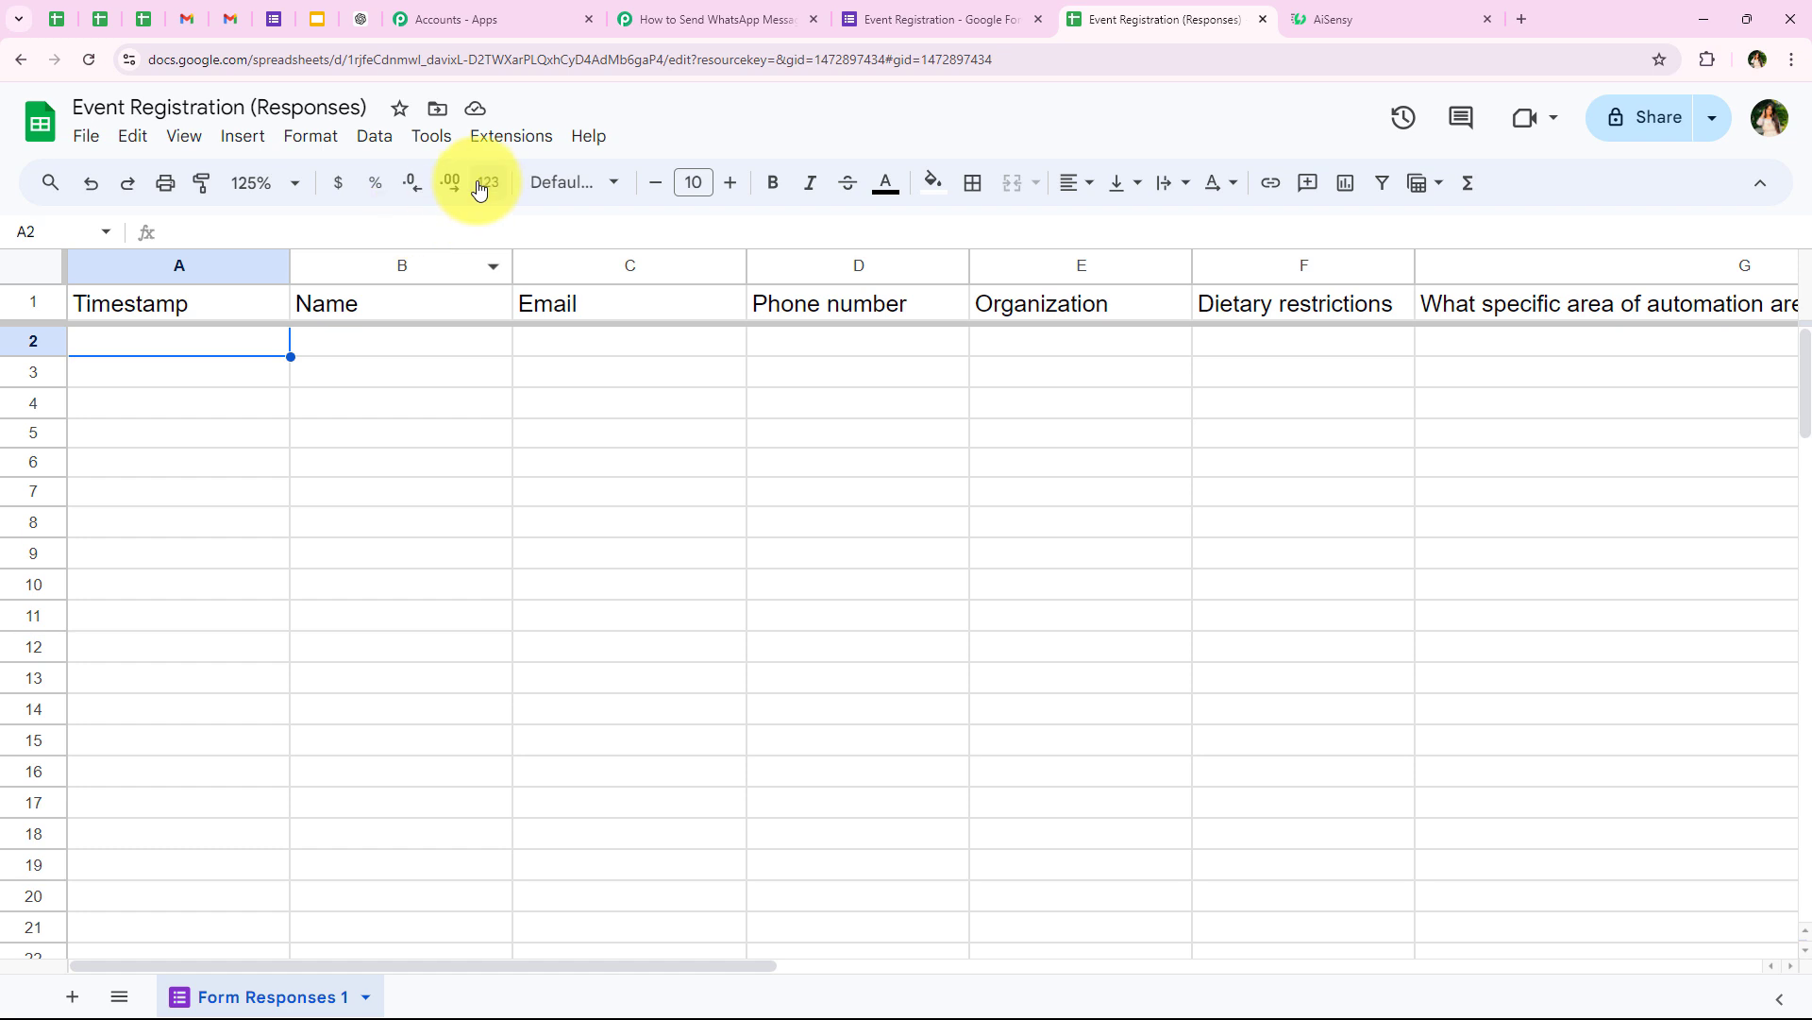
left_click(484, 148)
Search the Marketplace for 'Pabbly Connect' and open the Pabbly Connect Webhooks add-on page
mouse_move(481, 173)
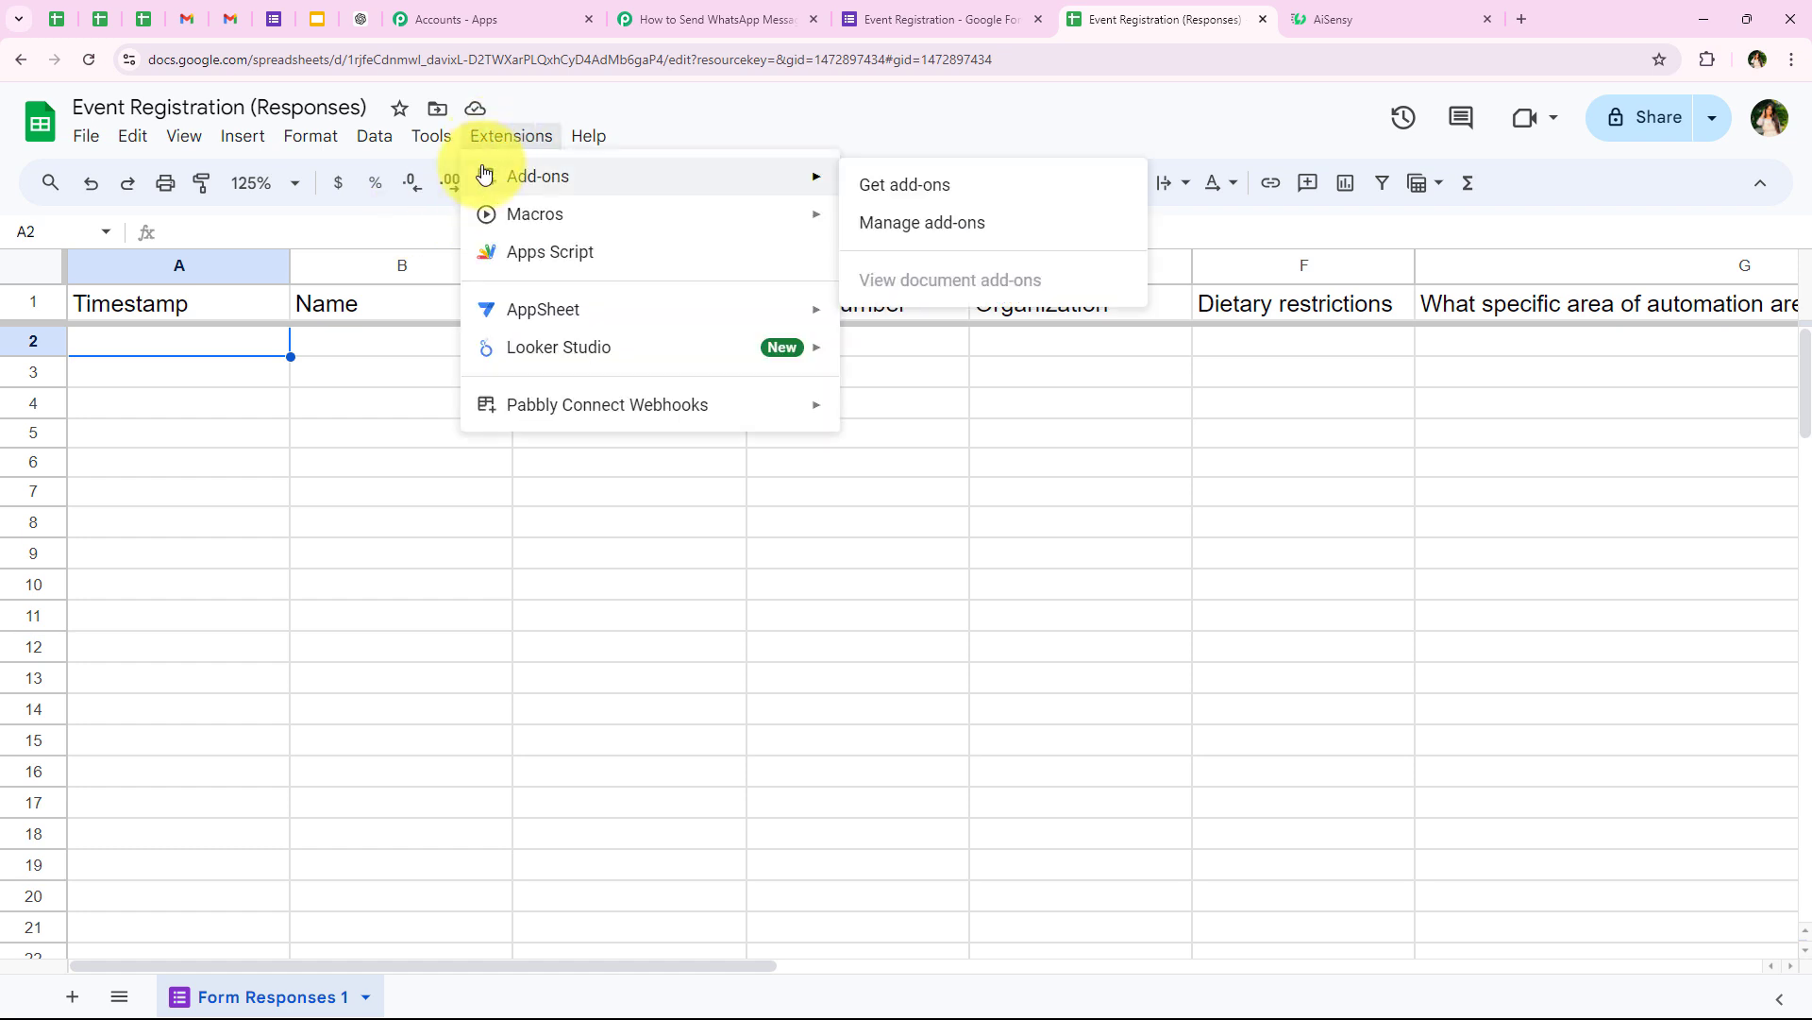
left_click(885, 182)
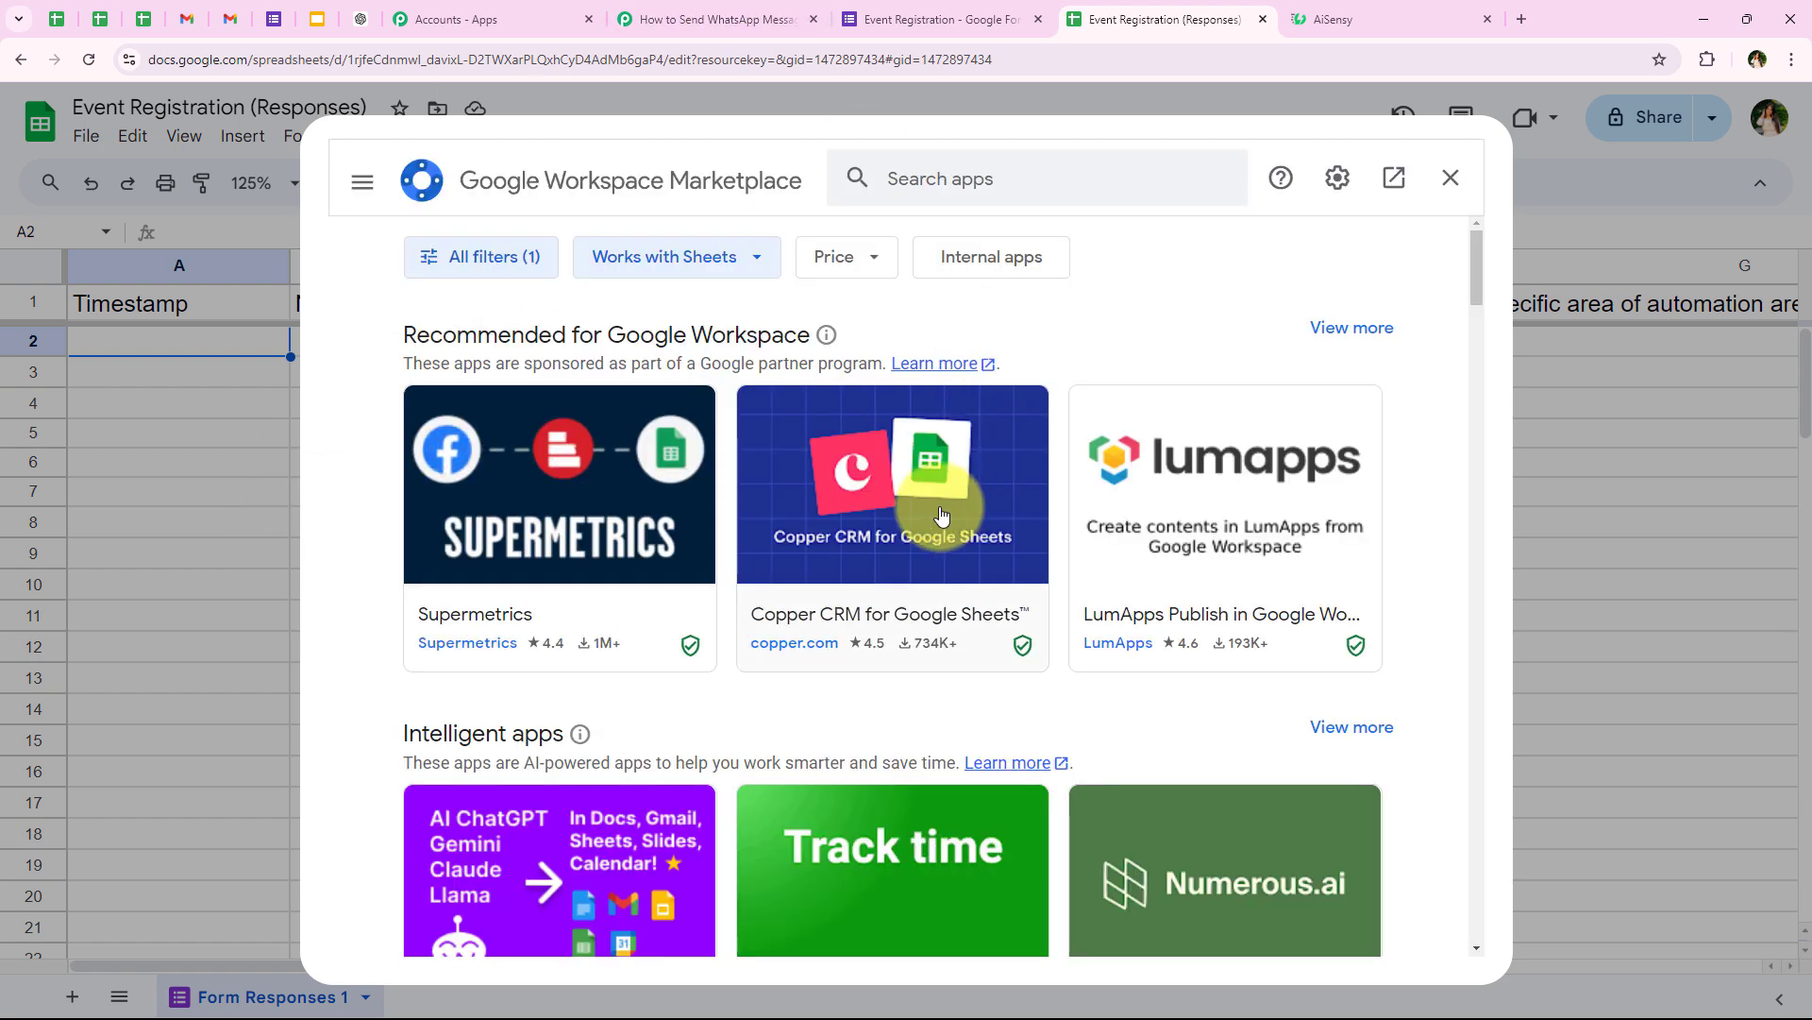
left_click(947, 177)
type("P")
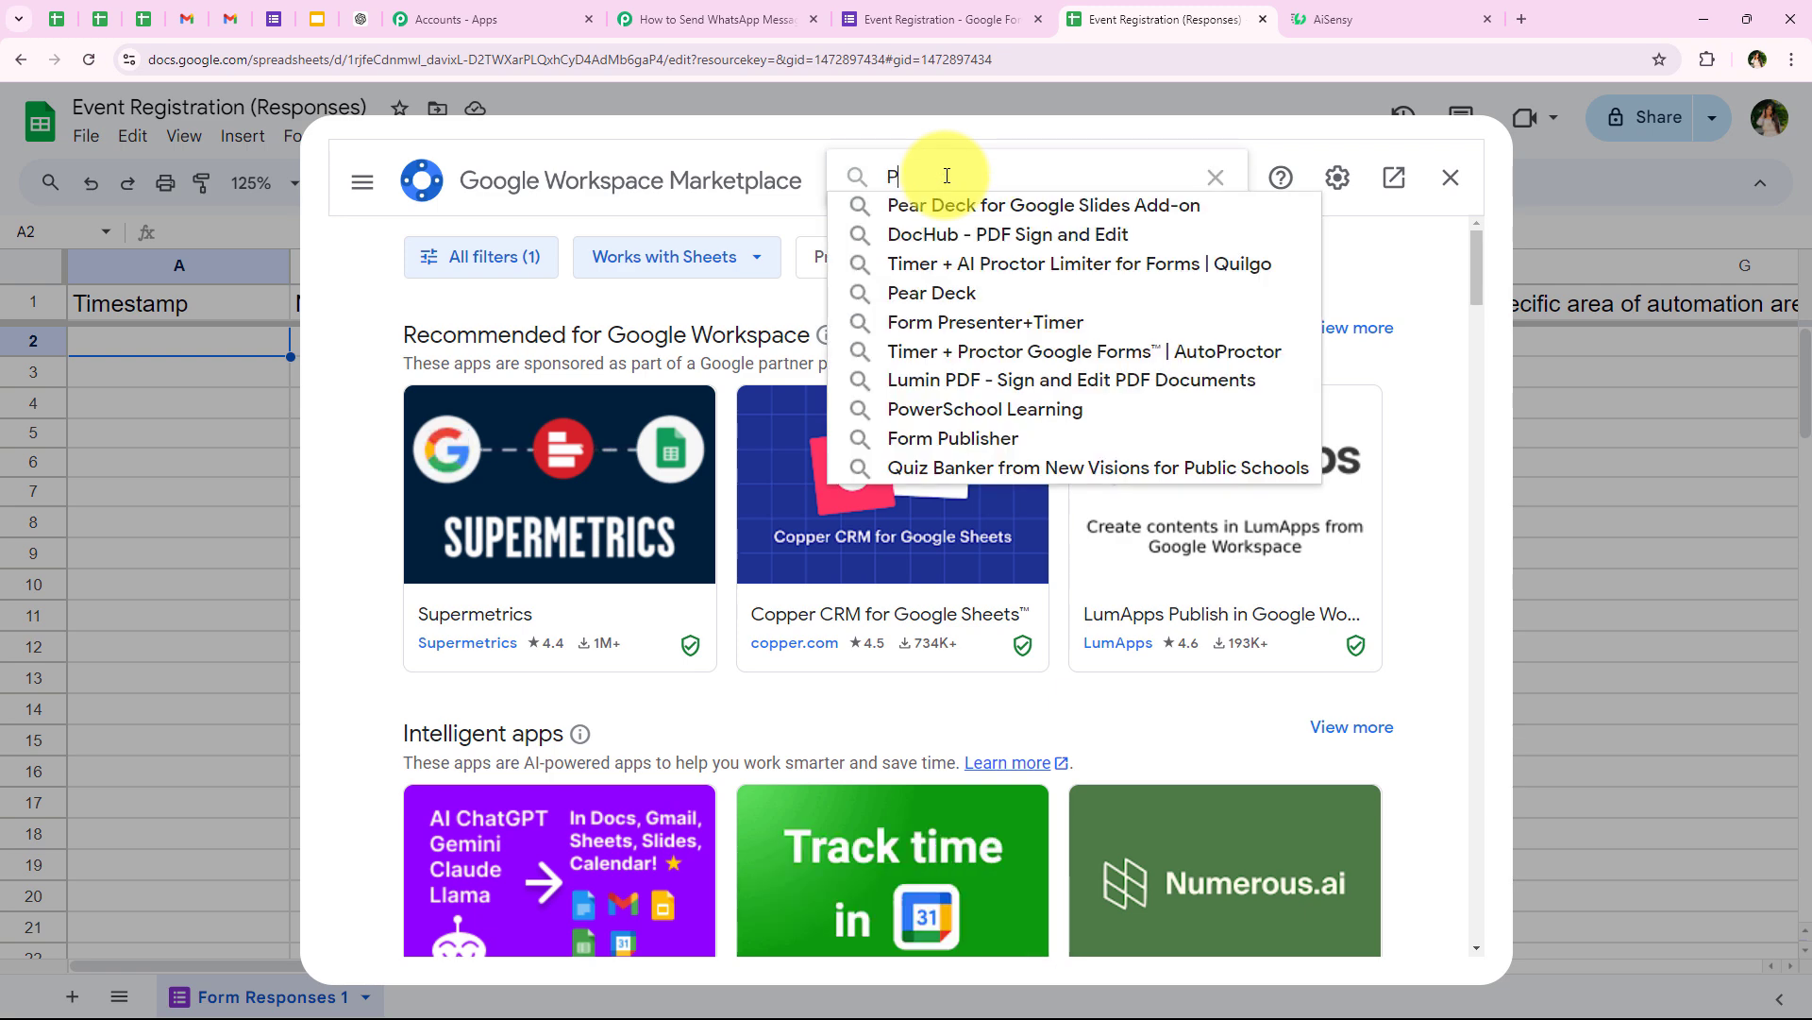
type("abbly C")
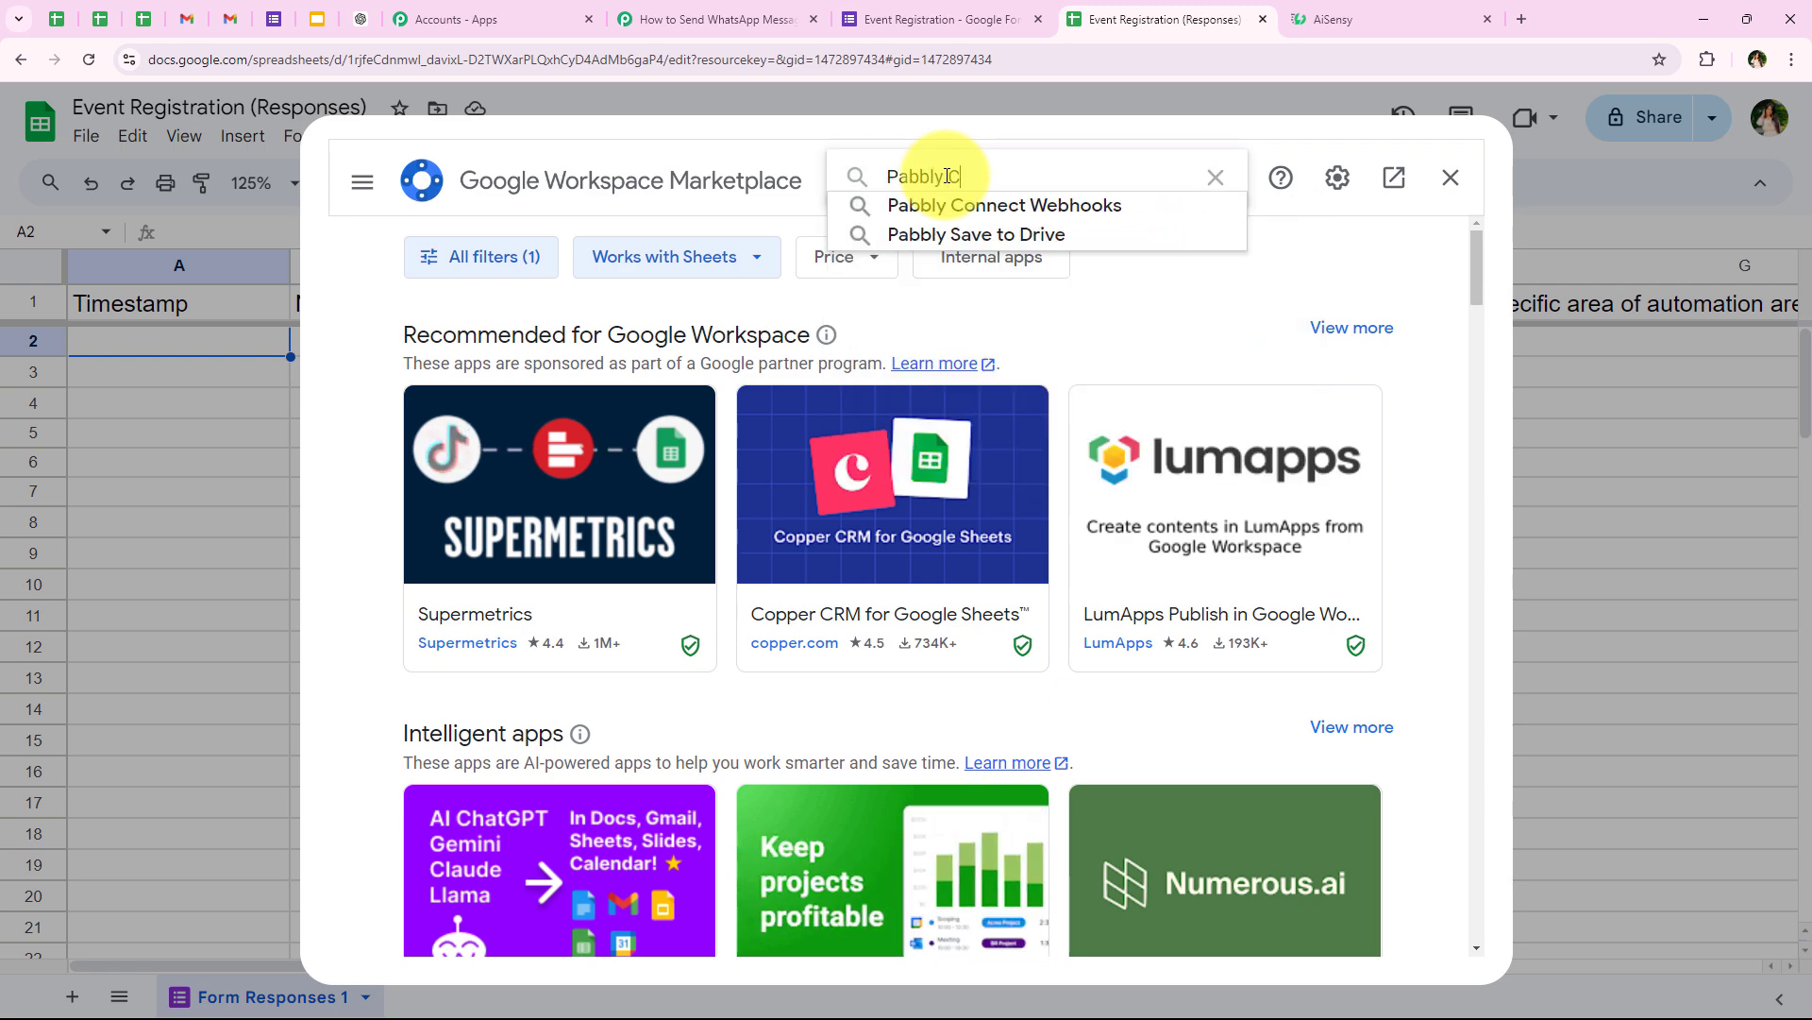
type("onnect")
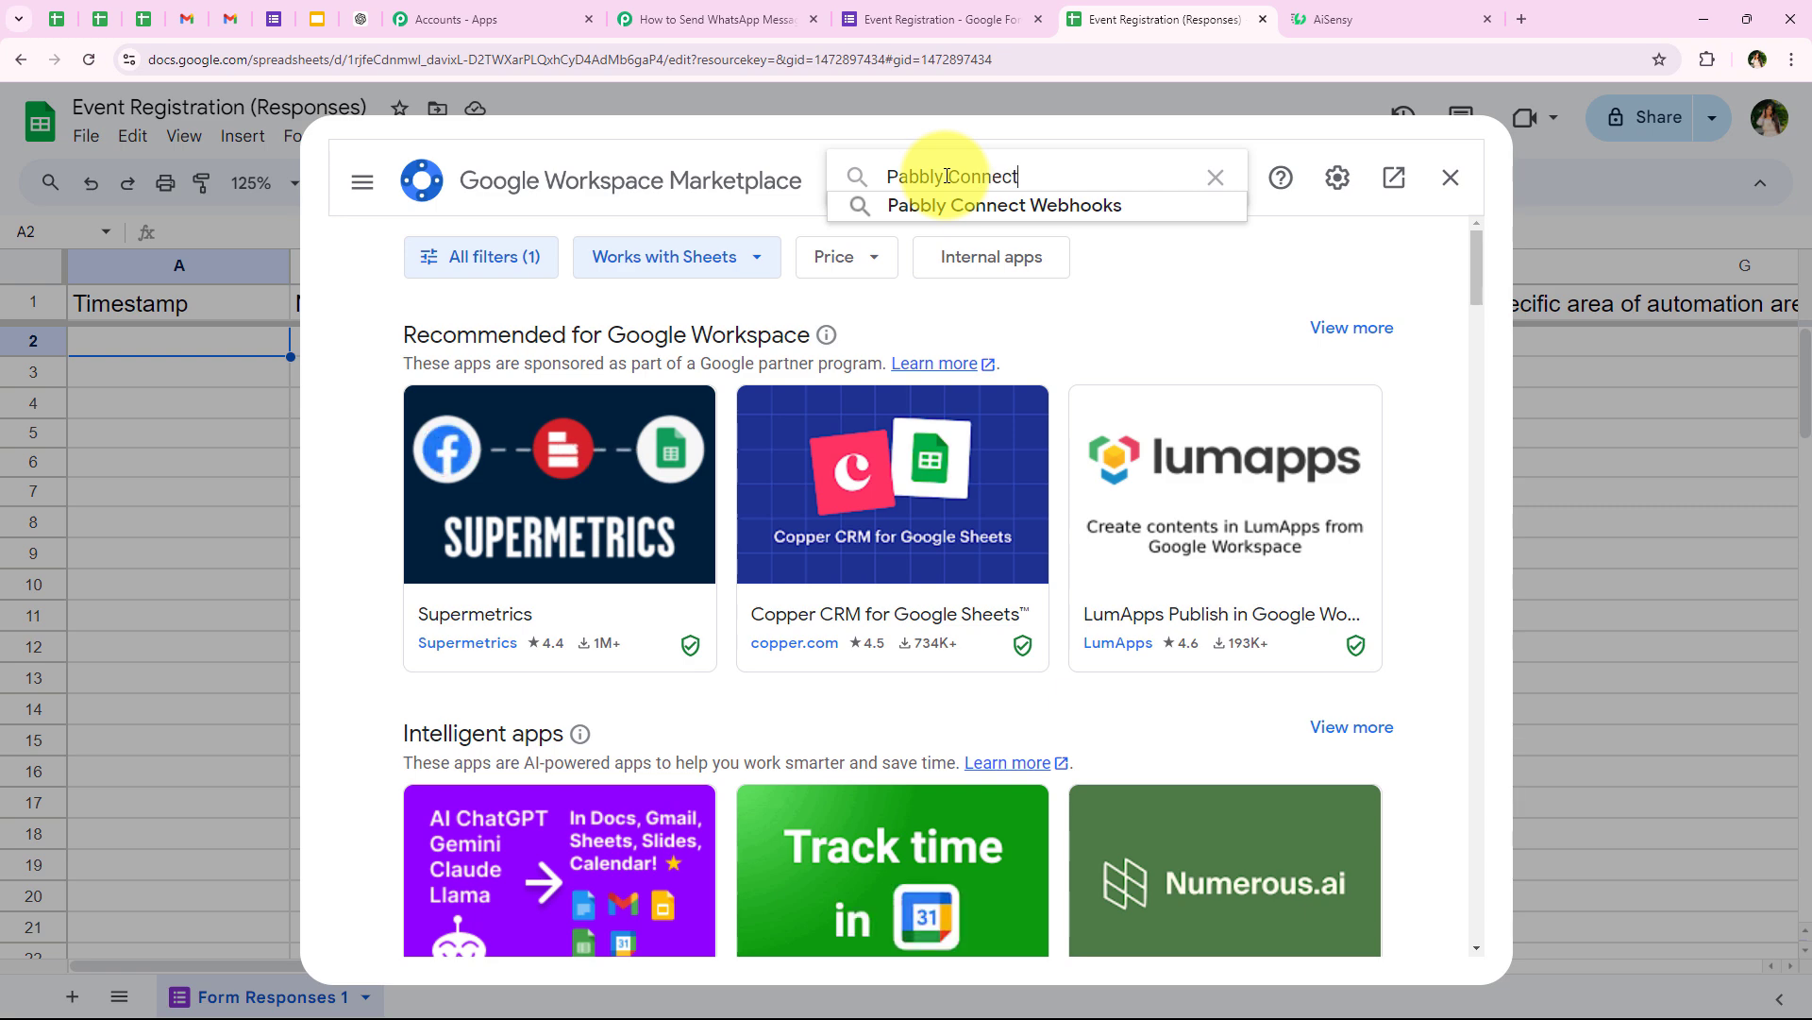
left_click(944, 206)
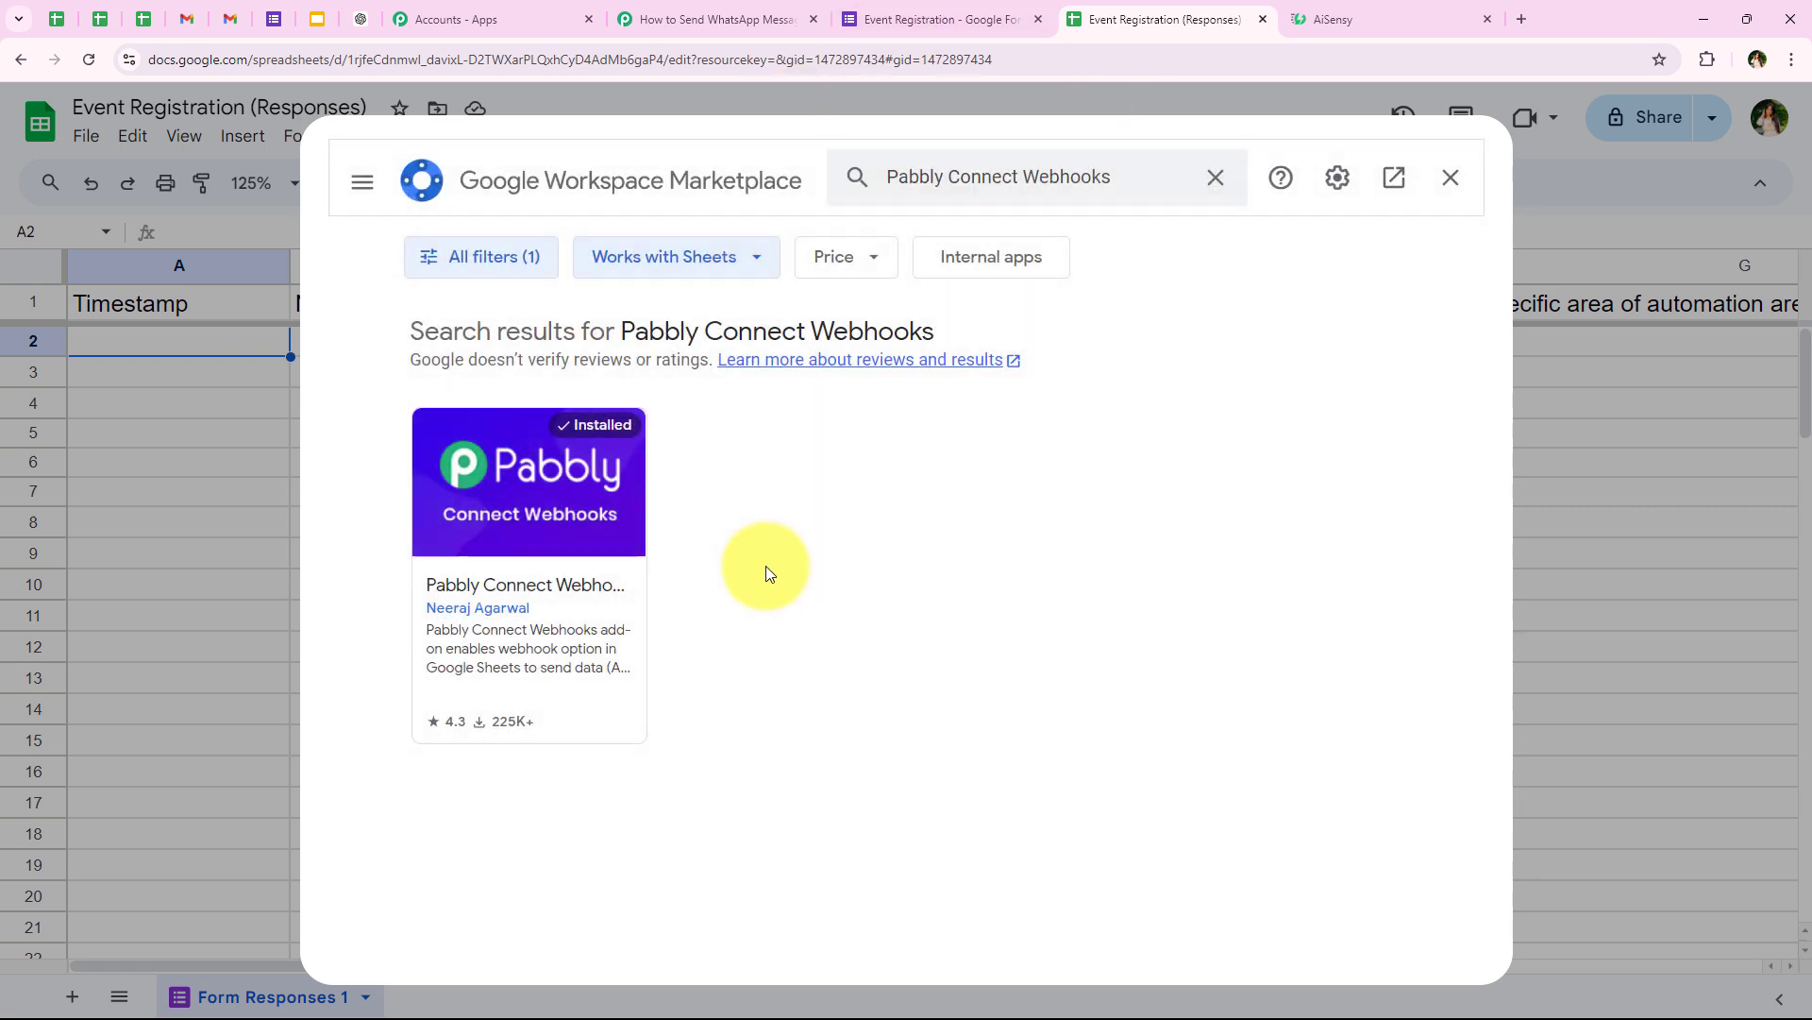
left_click(495, 540)
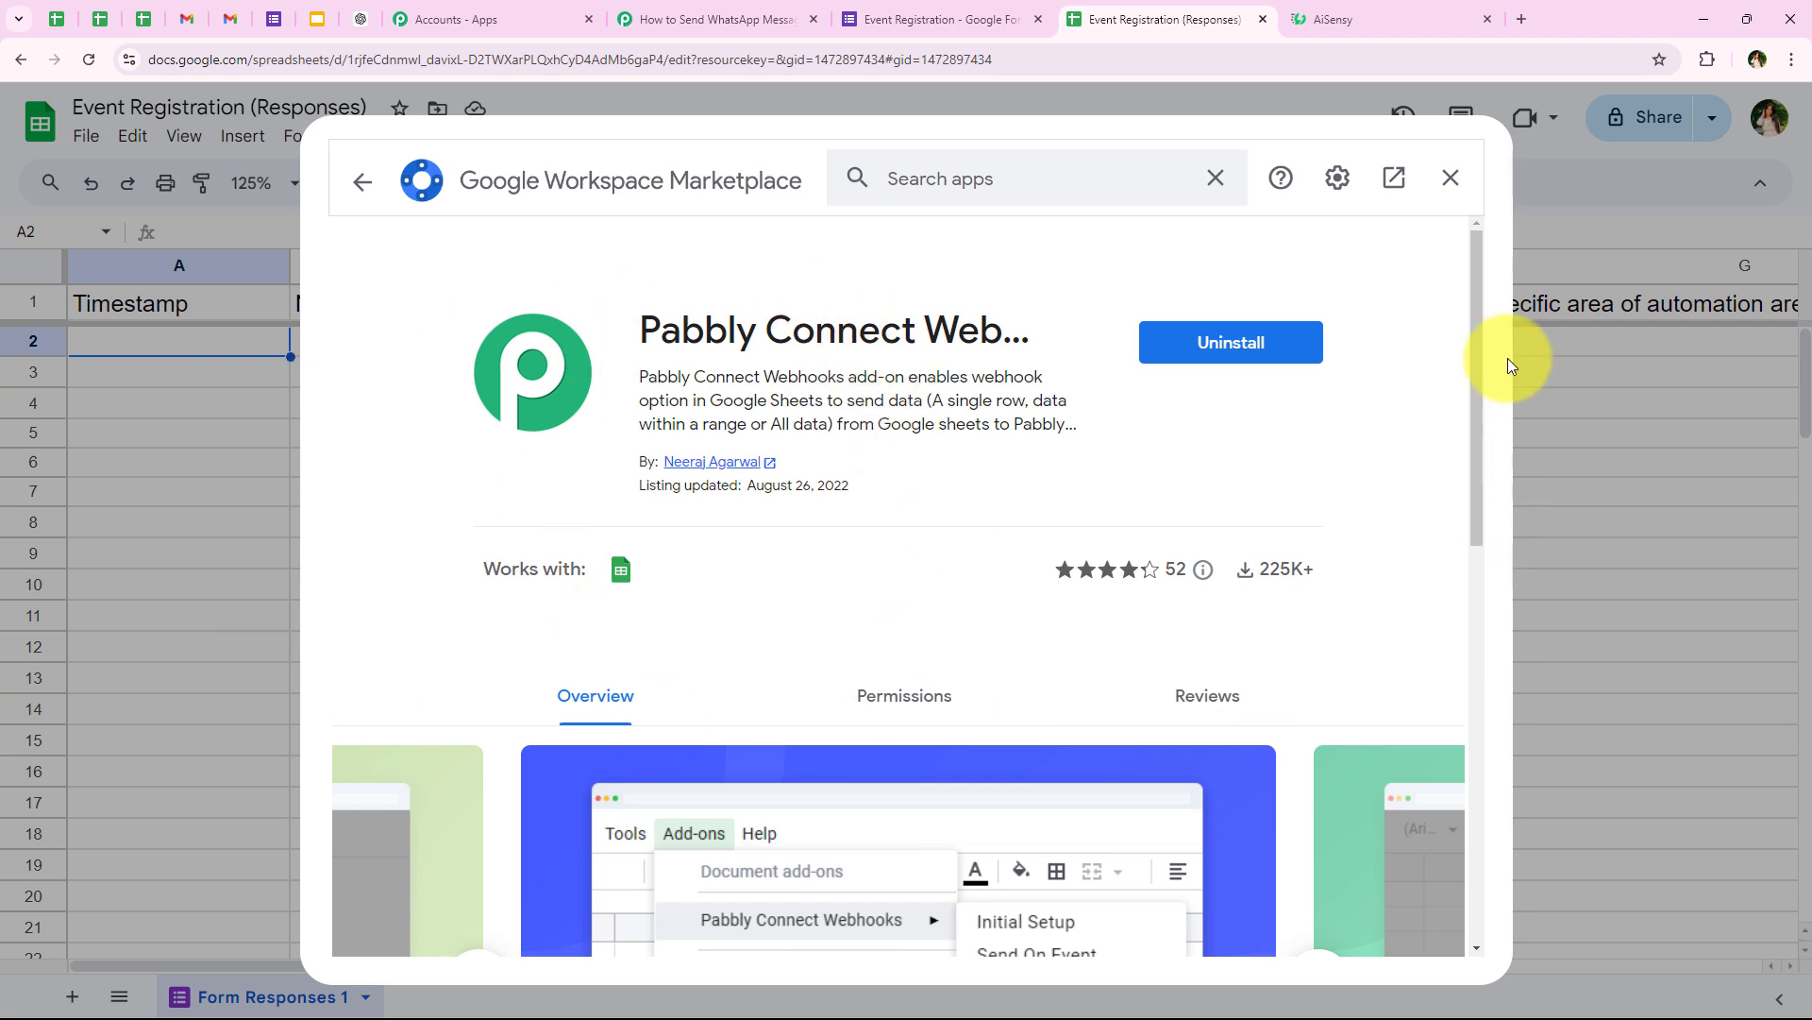
Reload the sheet at 125% zoom and launch Pabbly Connect Webhooks Initial Setup
left_click(1451, 178)
left_click(88, 59)
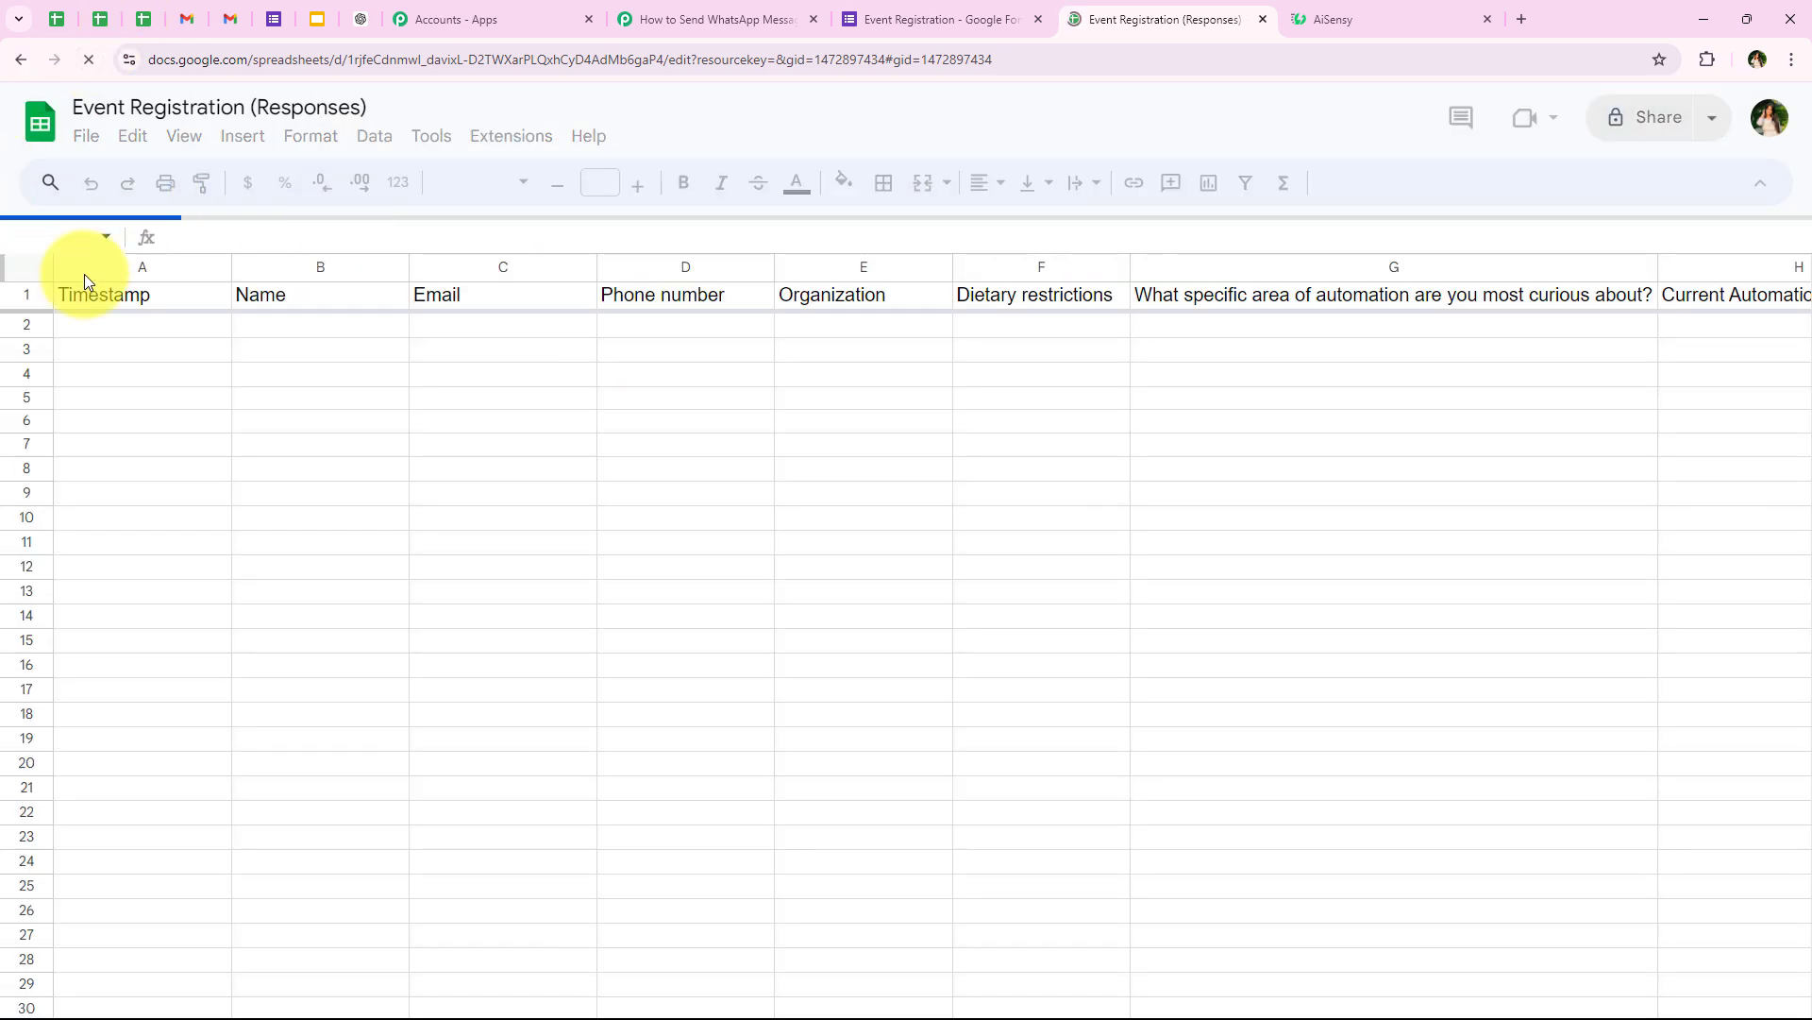
left_click(265, 183)
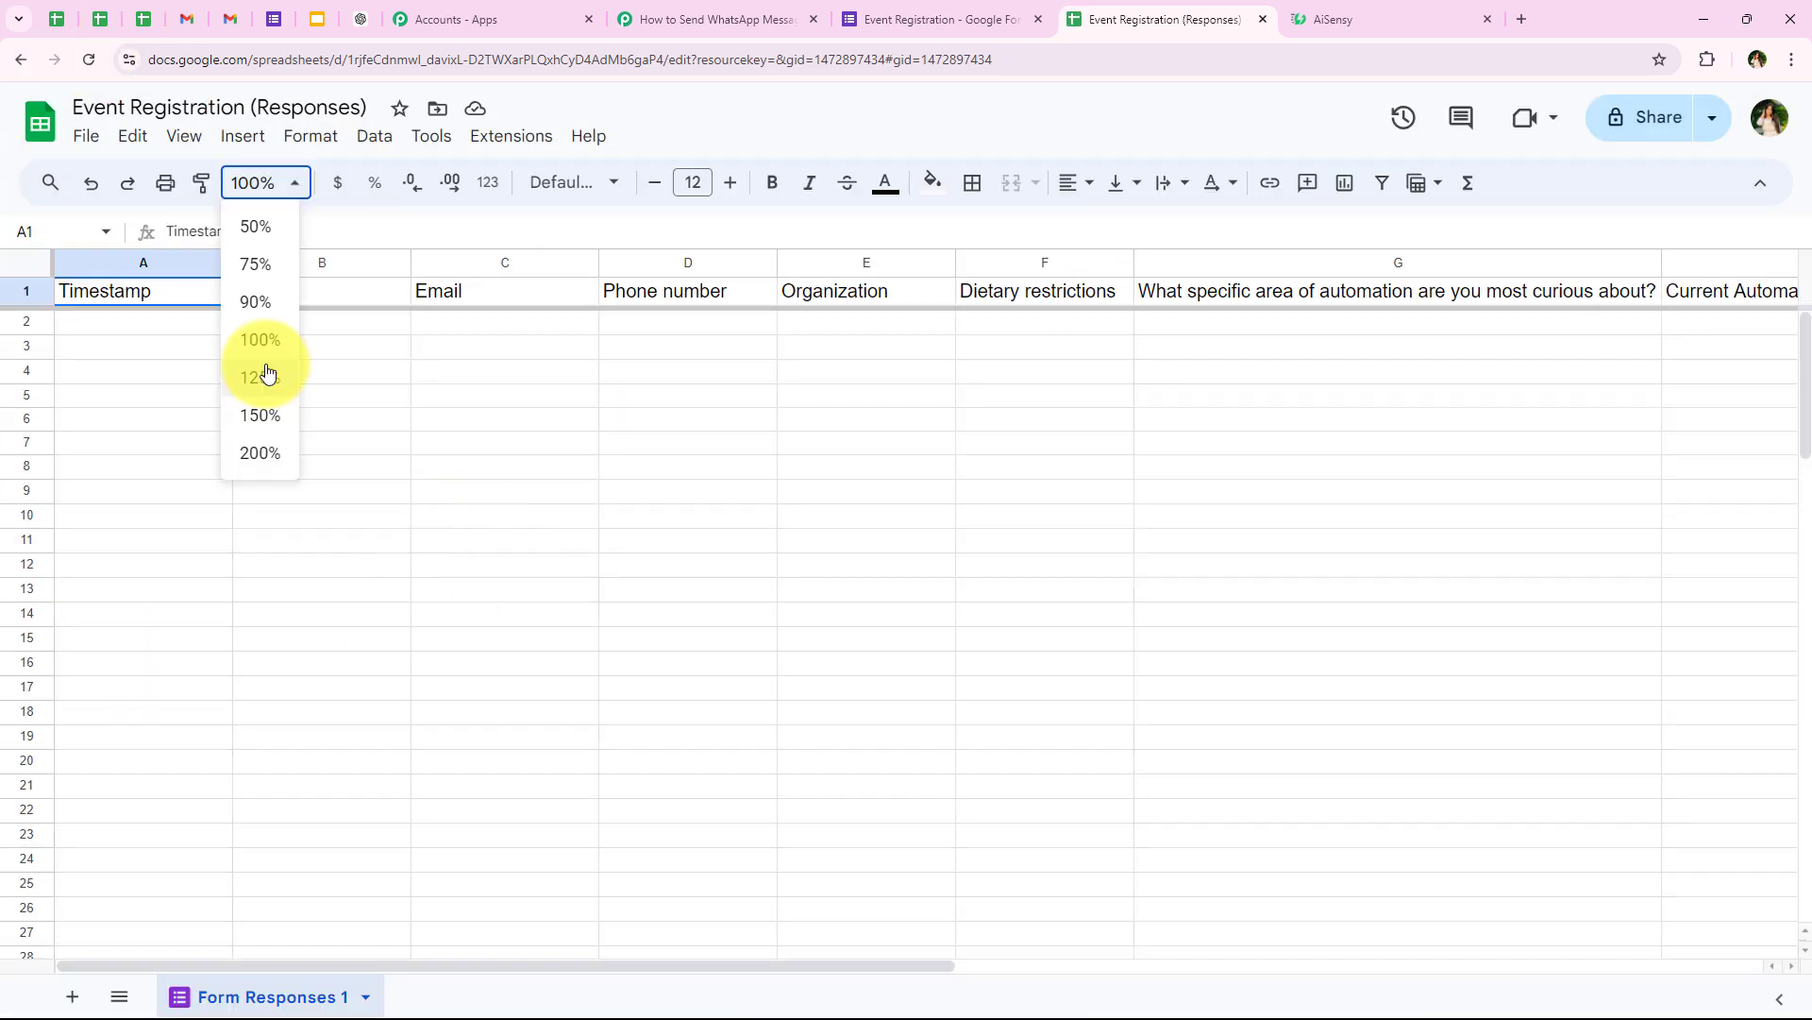
left_click(268, 373)
left_click(339, 557)
key("F5")
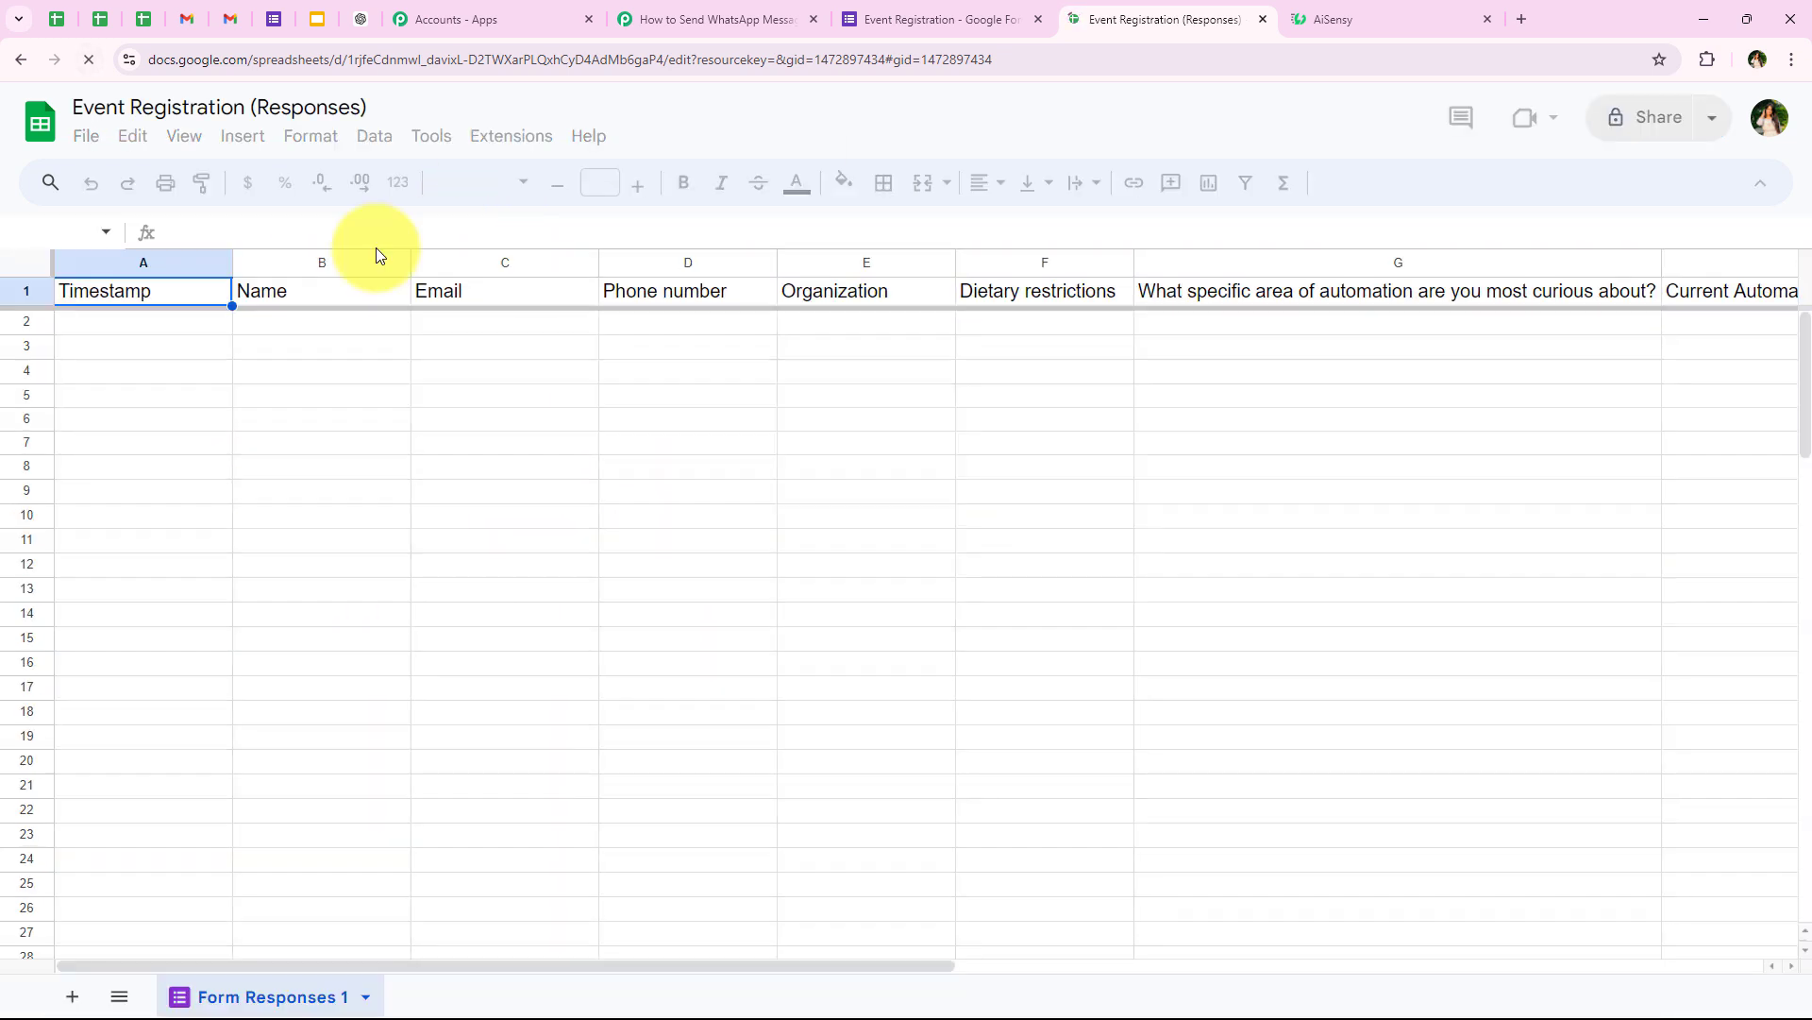
left_click(264, 182)
left_click(264, 376)
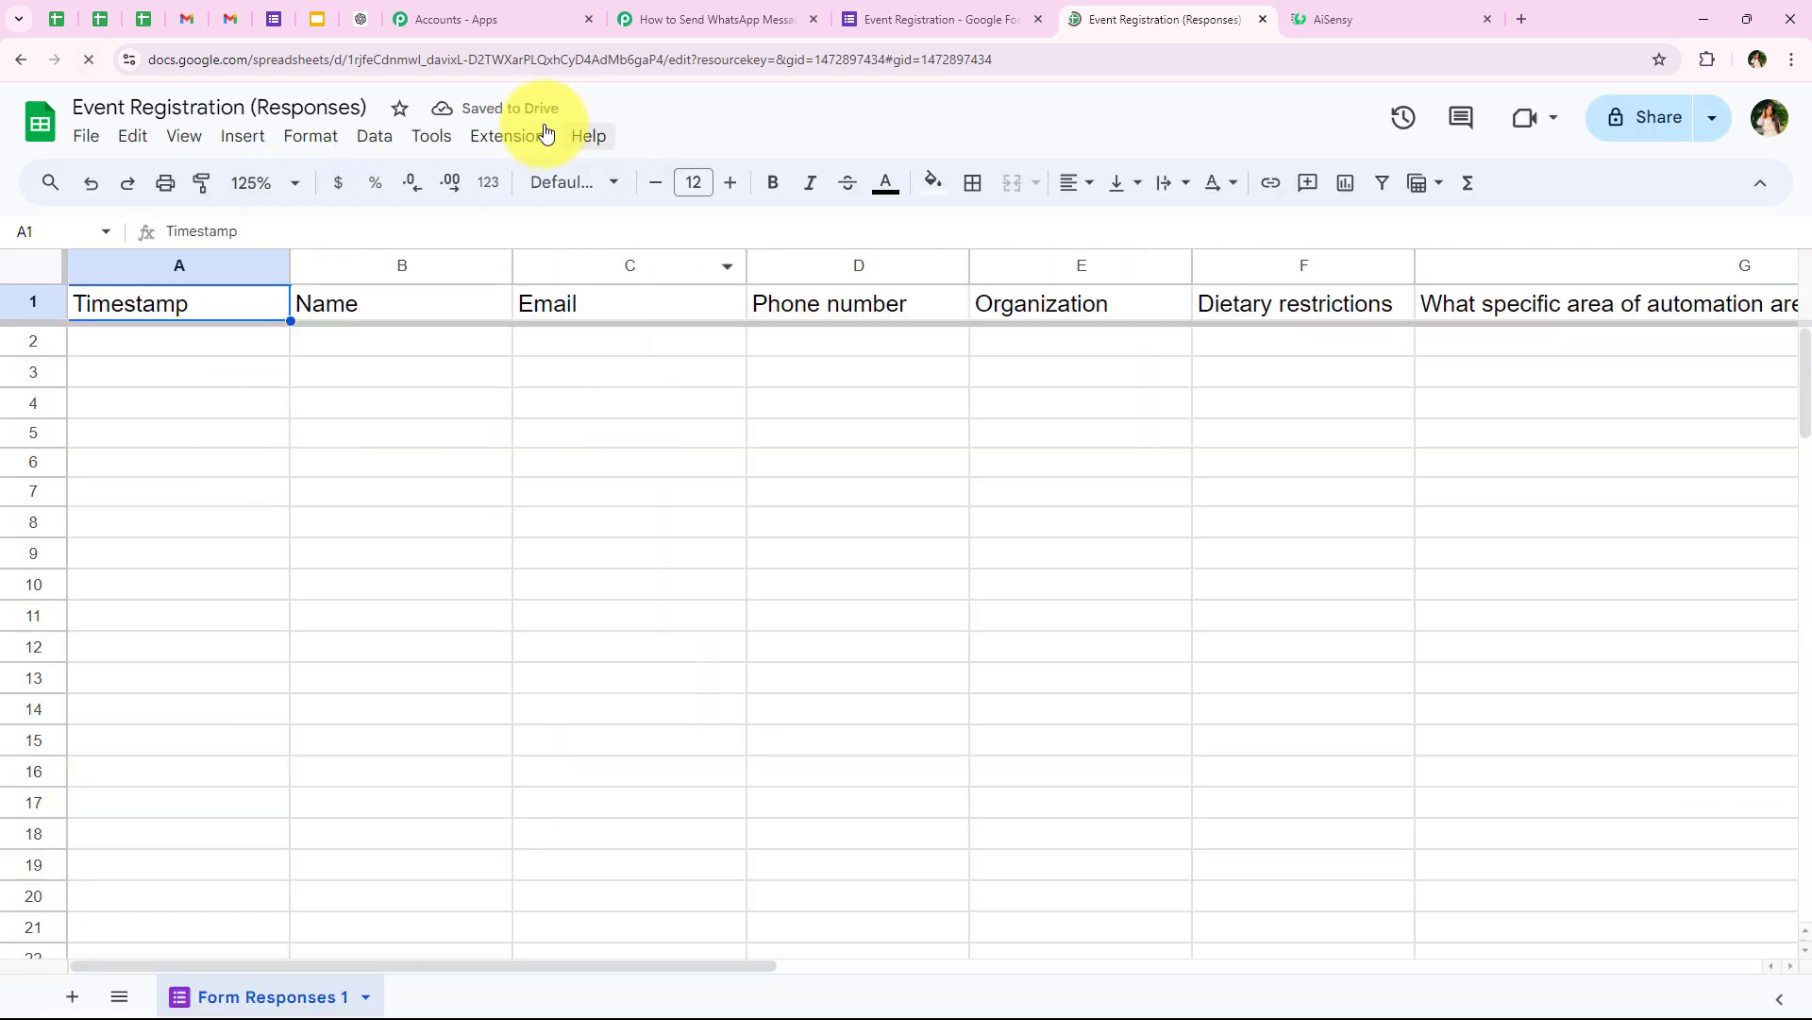
left_click(536, 135)
mouse_move(506, 406)
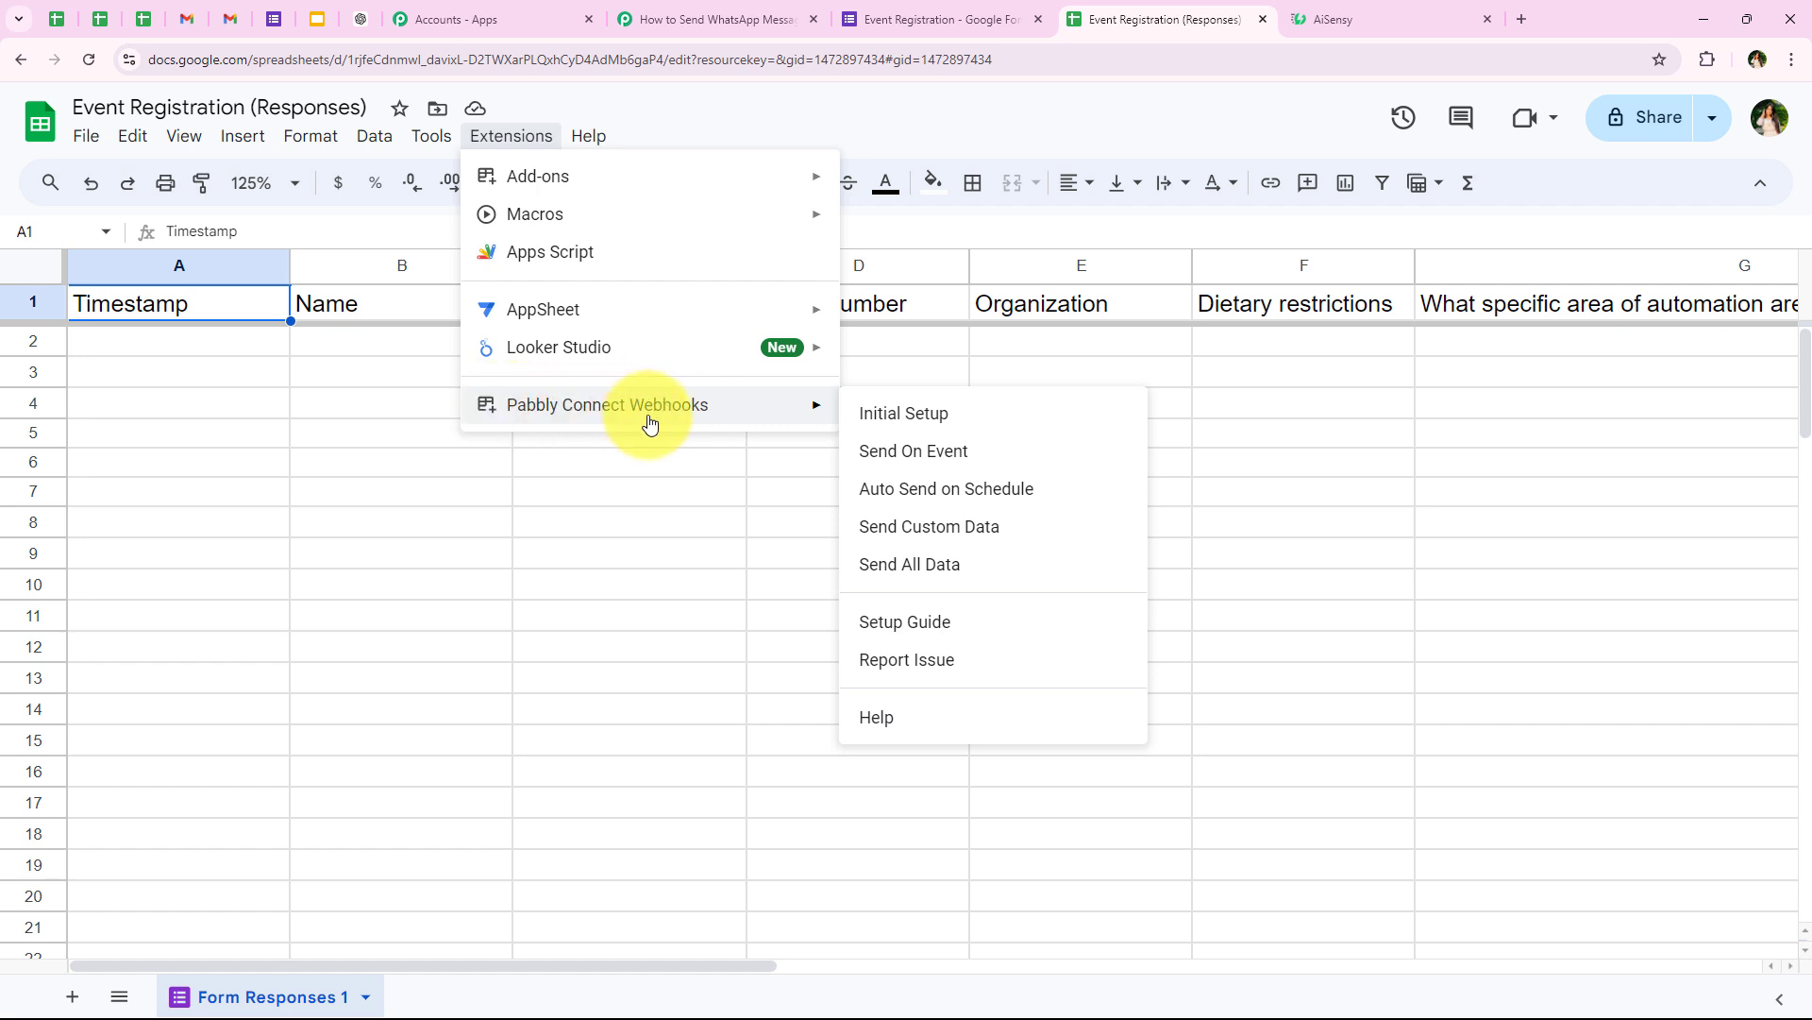
left_click(896, 416)
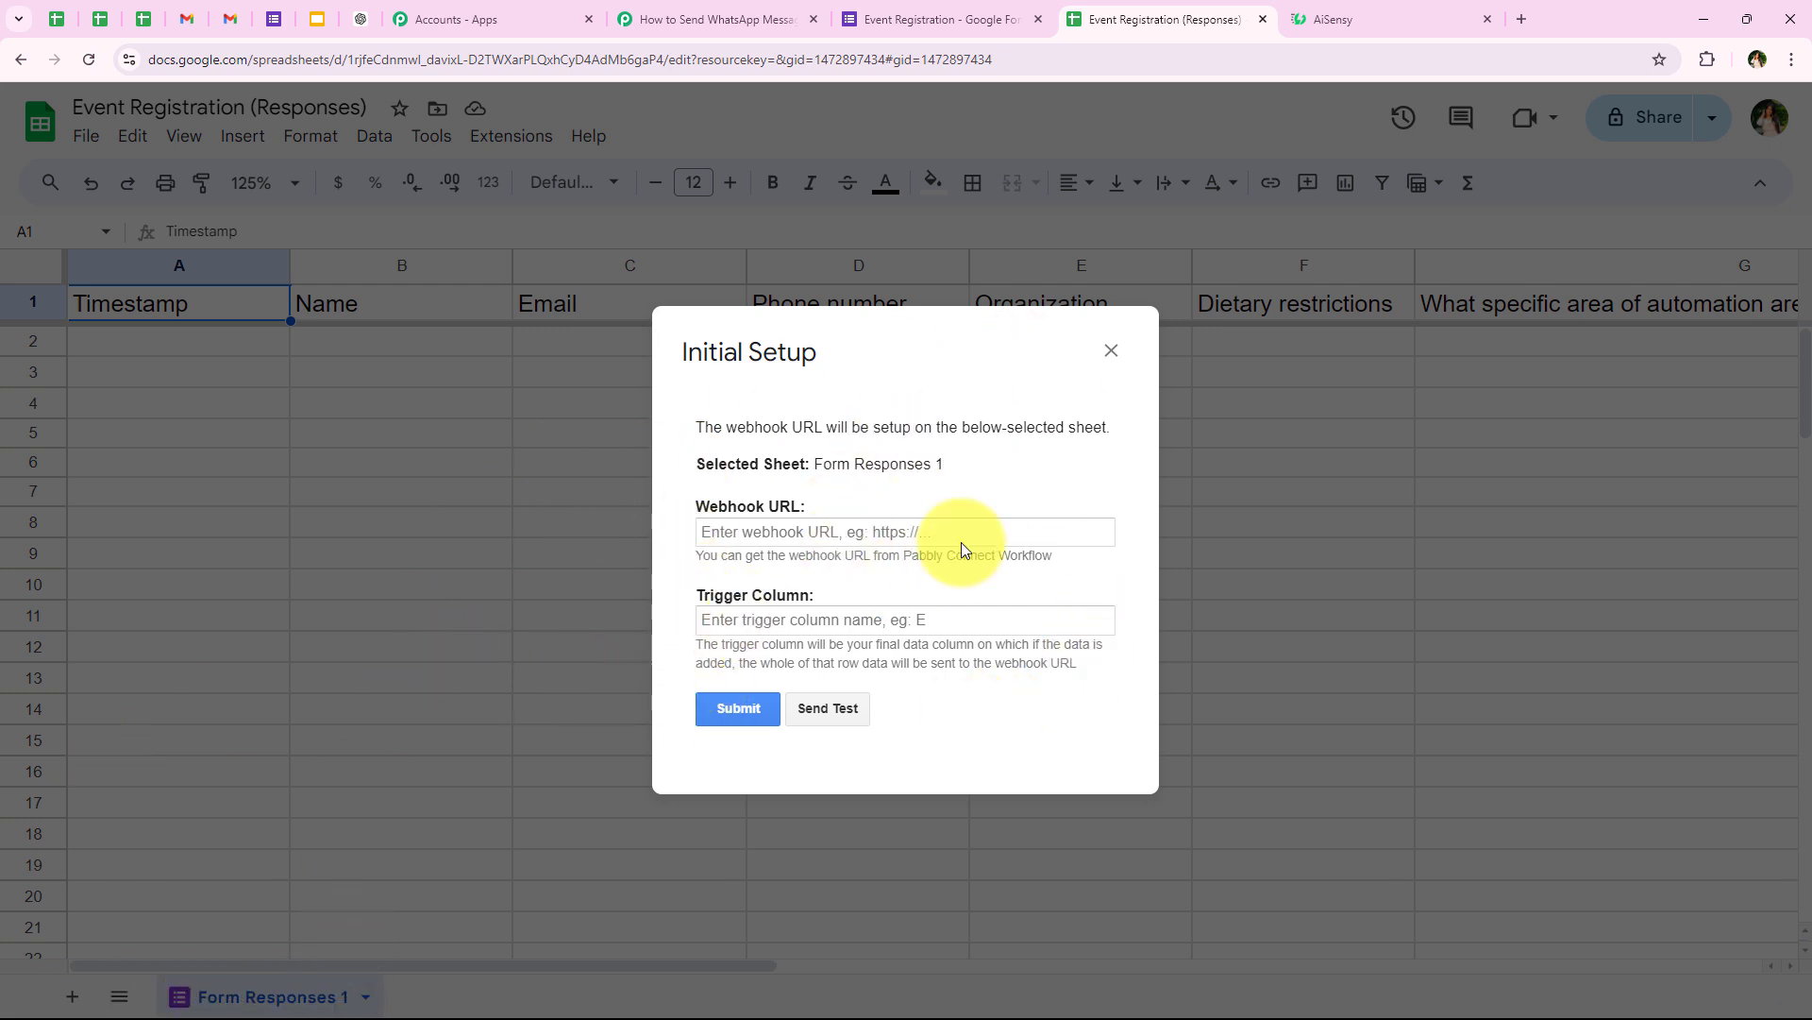
Paste the copied Pabbly webhook URL into the Webhook URL field
left_click(749, 526)
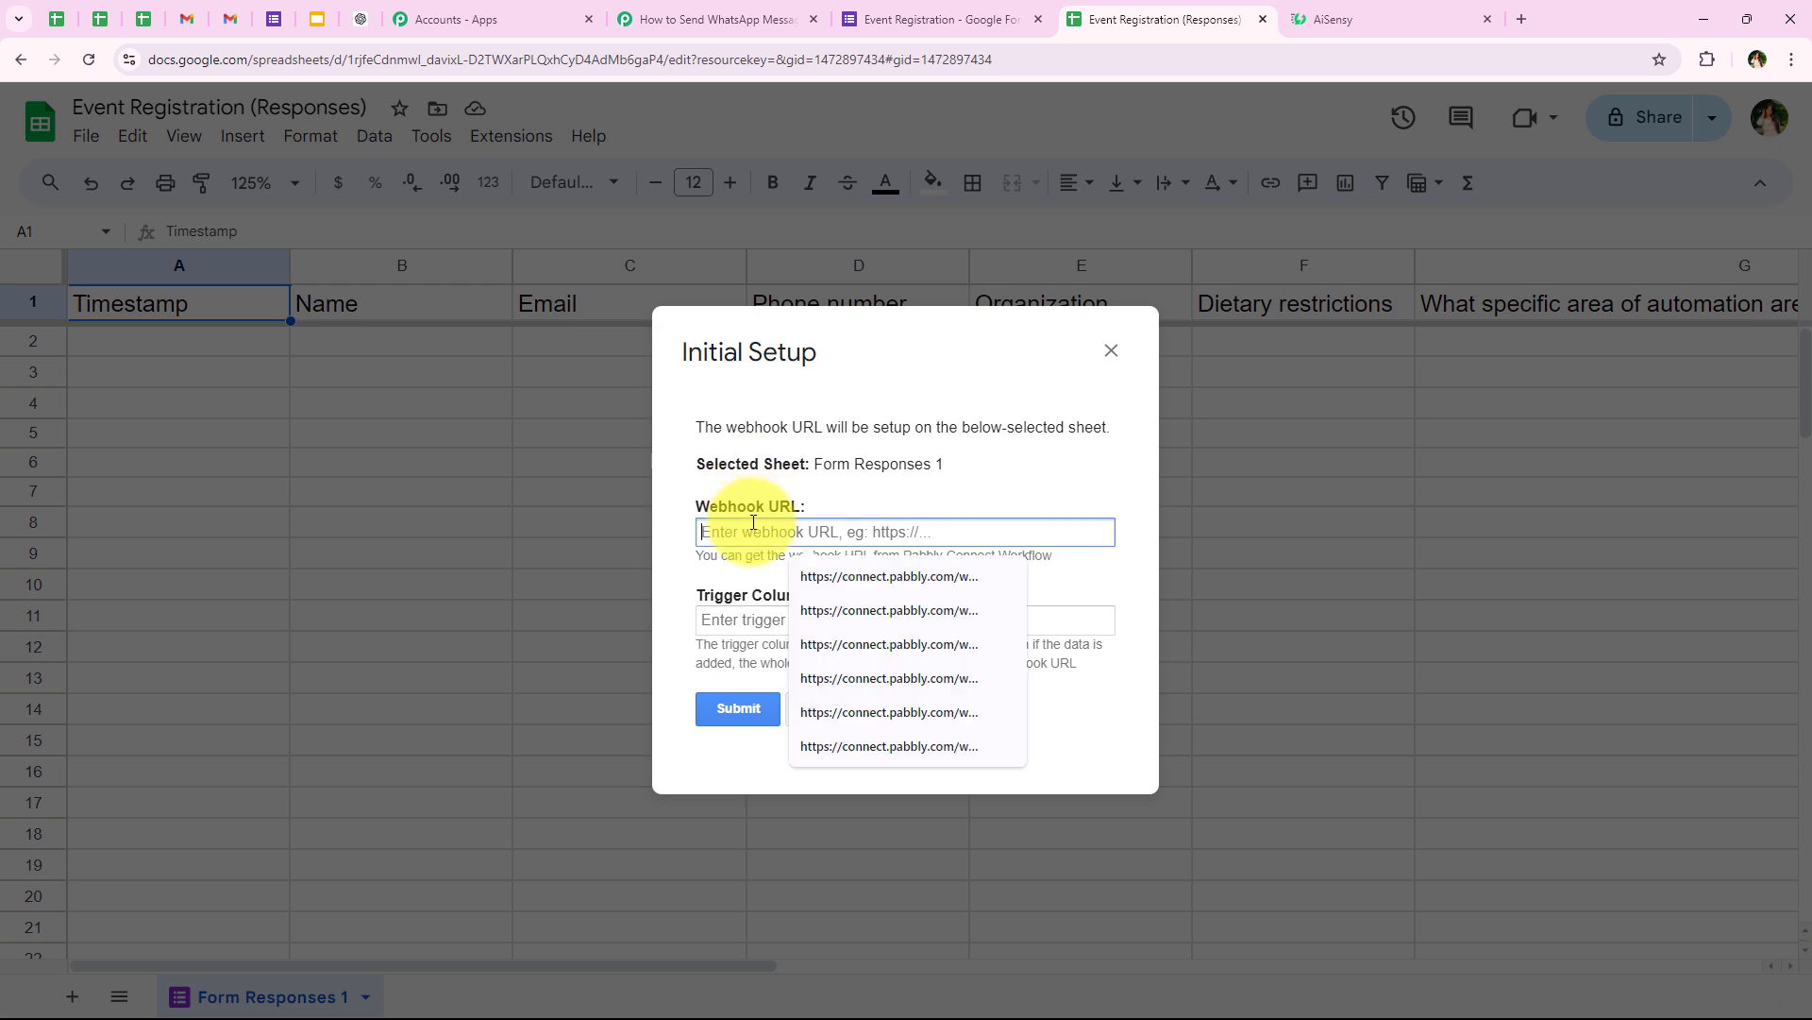
right_click(757, 533)
left_click(813, 703)
left_click(731, 576)
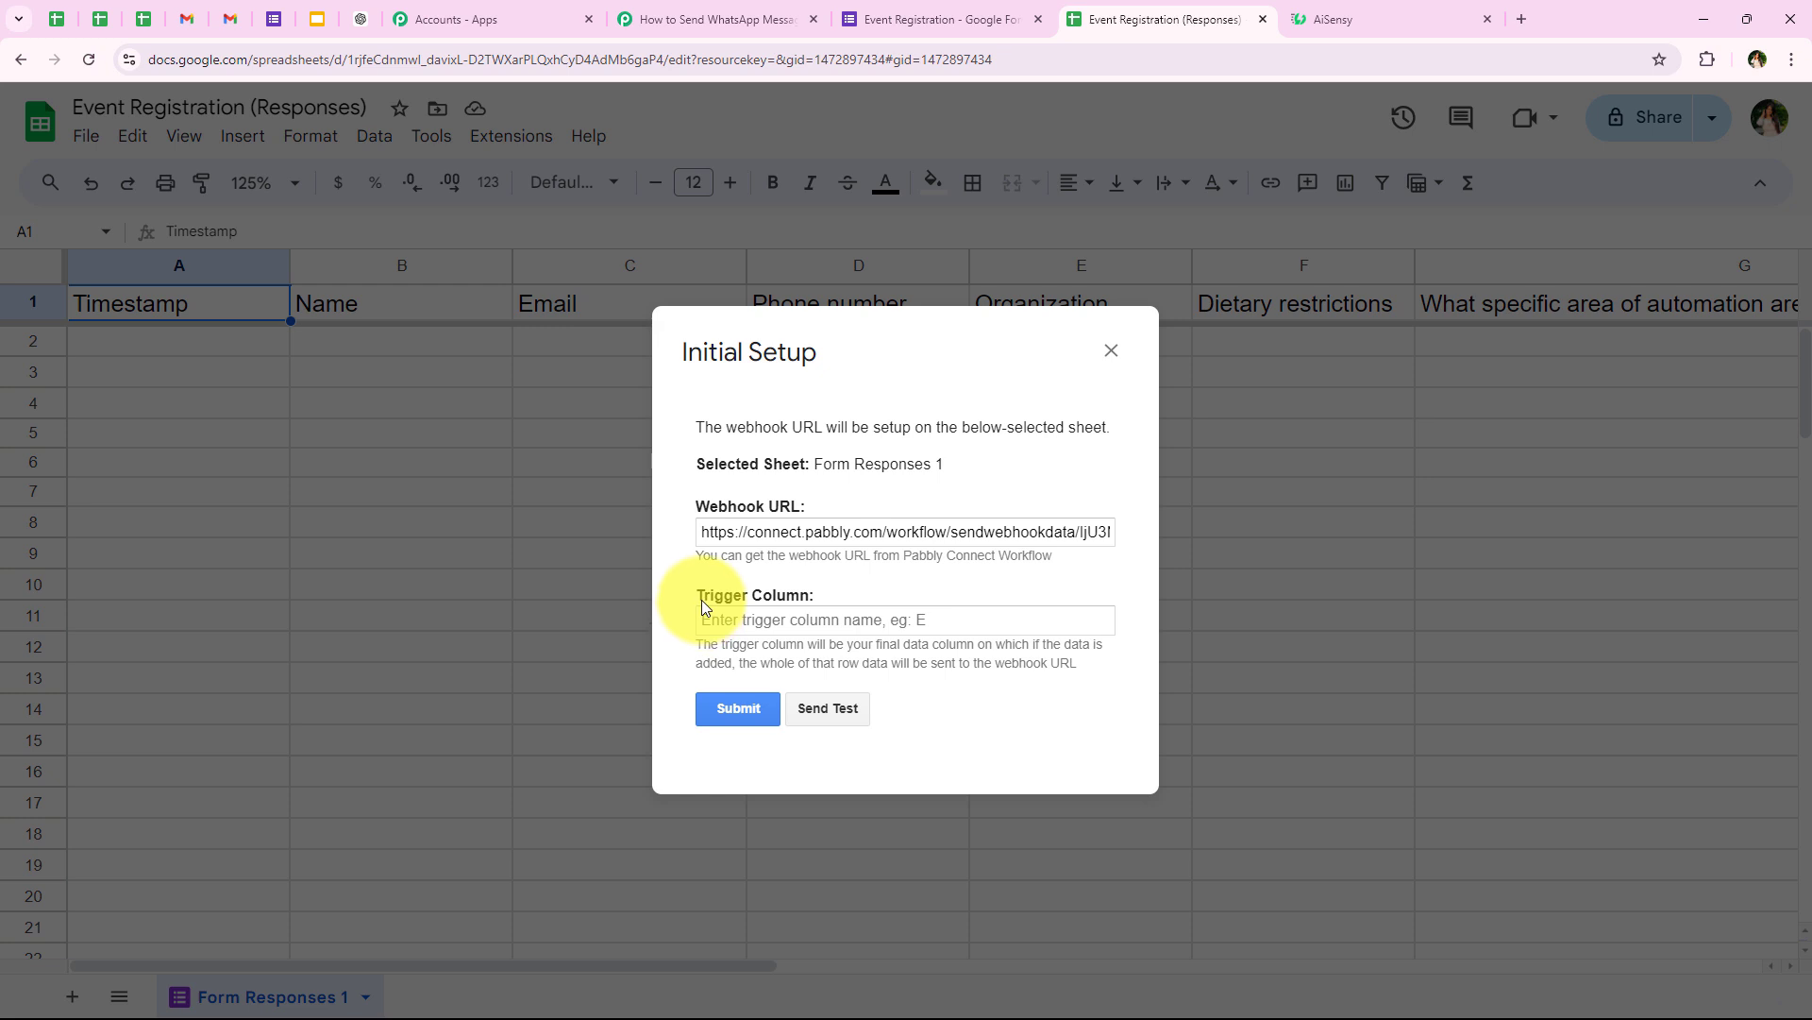
left_click_drag(689, 591, 842, 599)
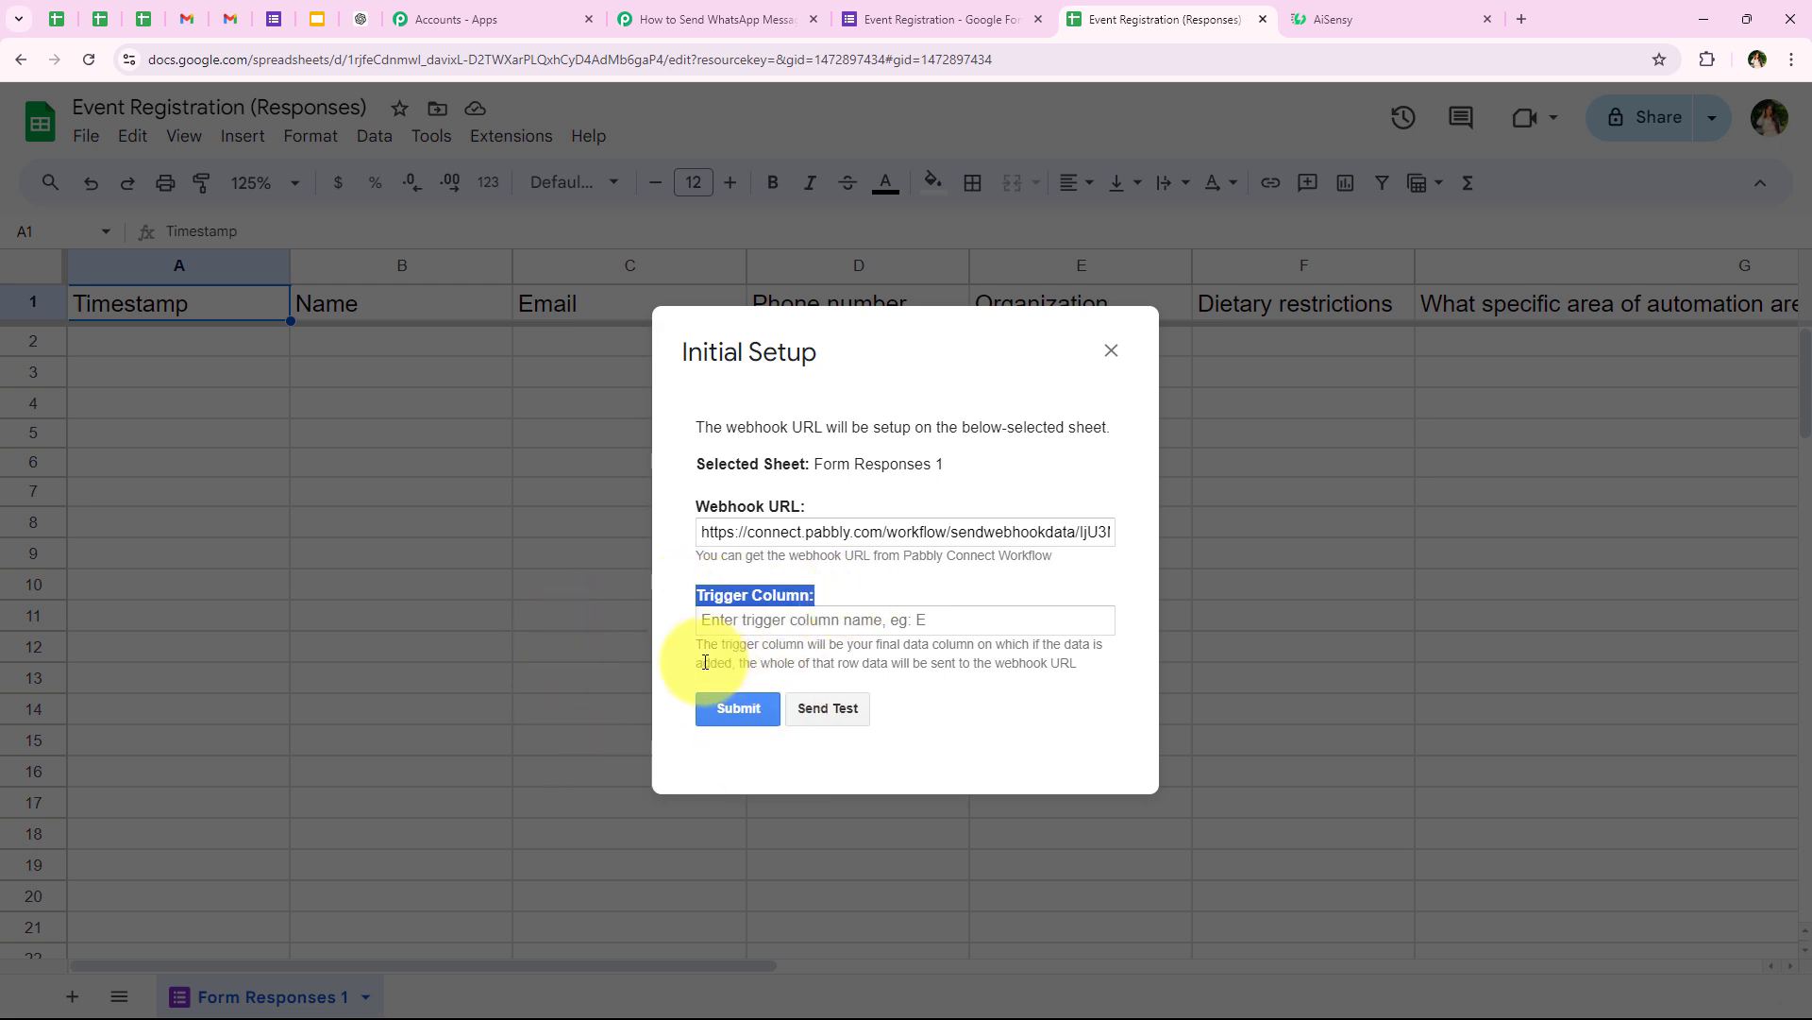
left_click_drag(694, 646, 924, 644)
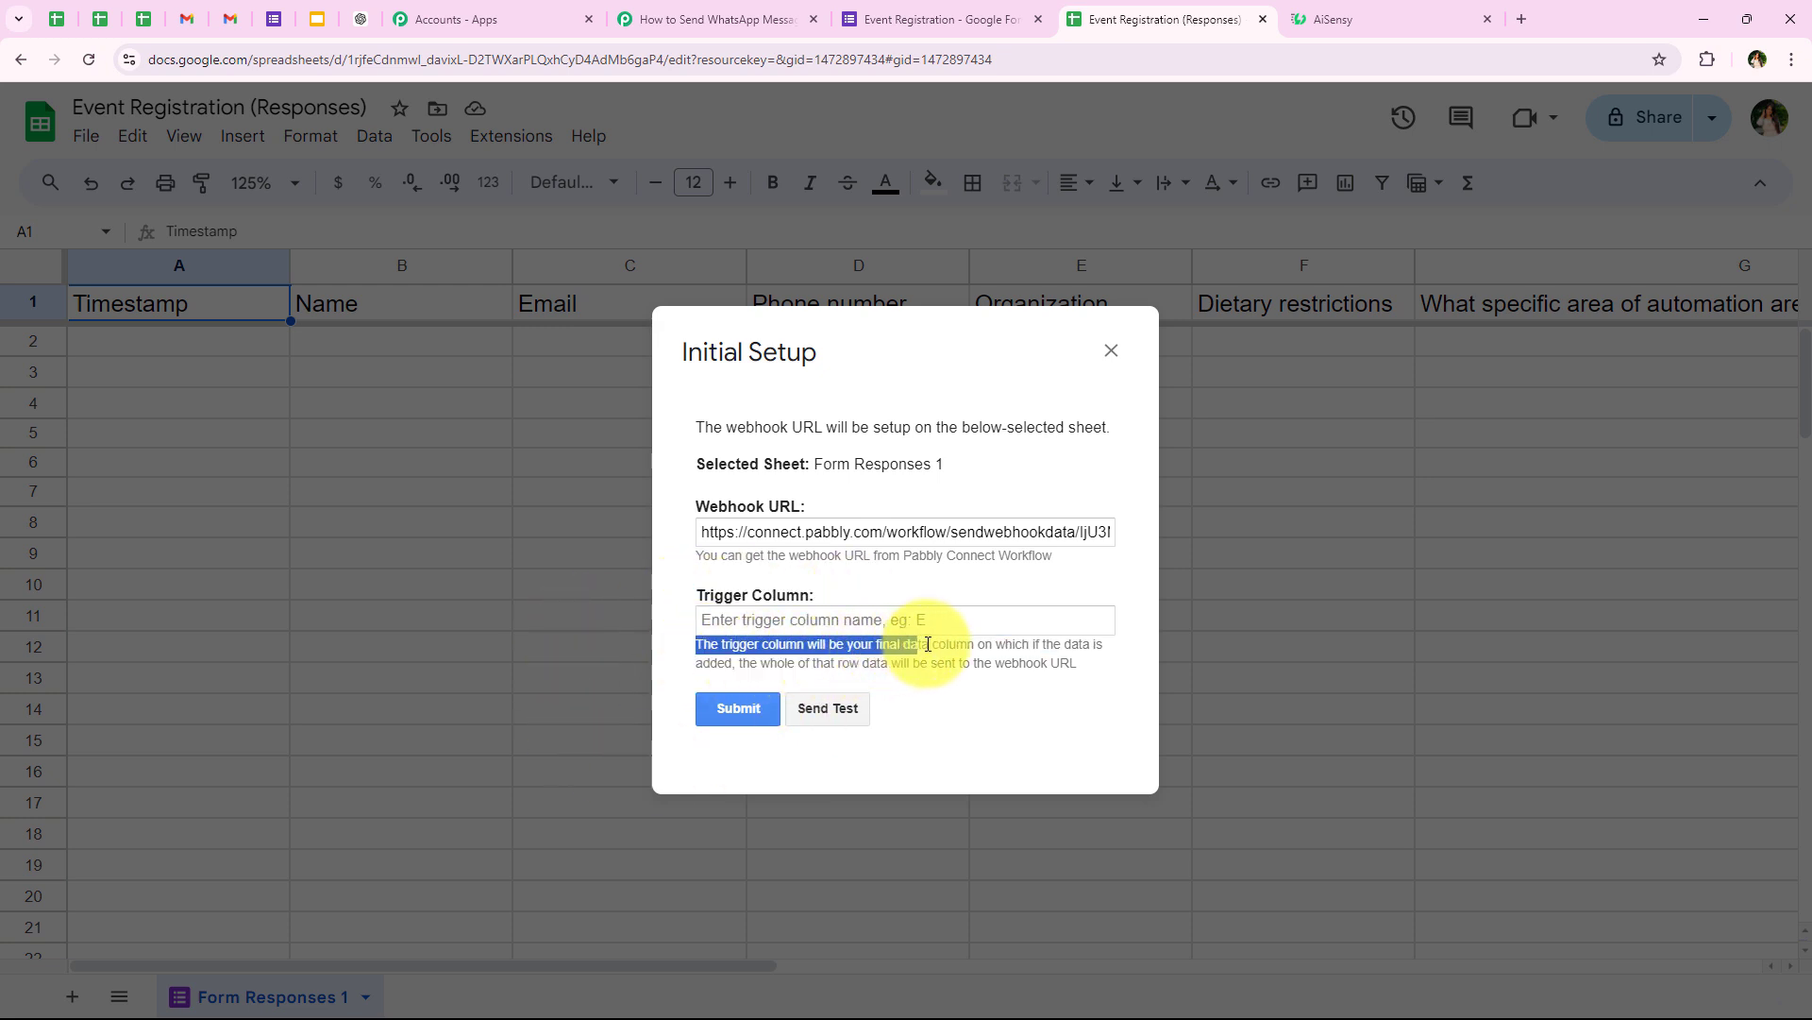
Set the Trigger Column to I and submit the setup
left_click(833, 619)
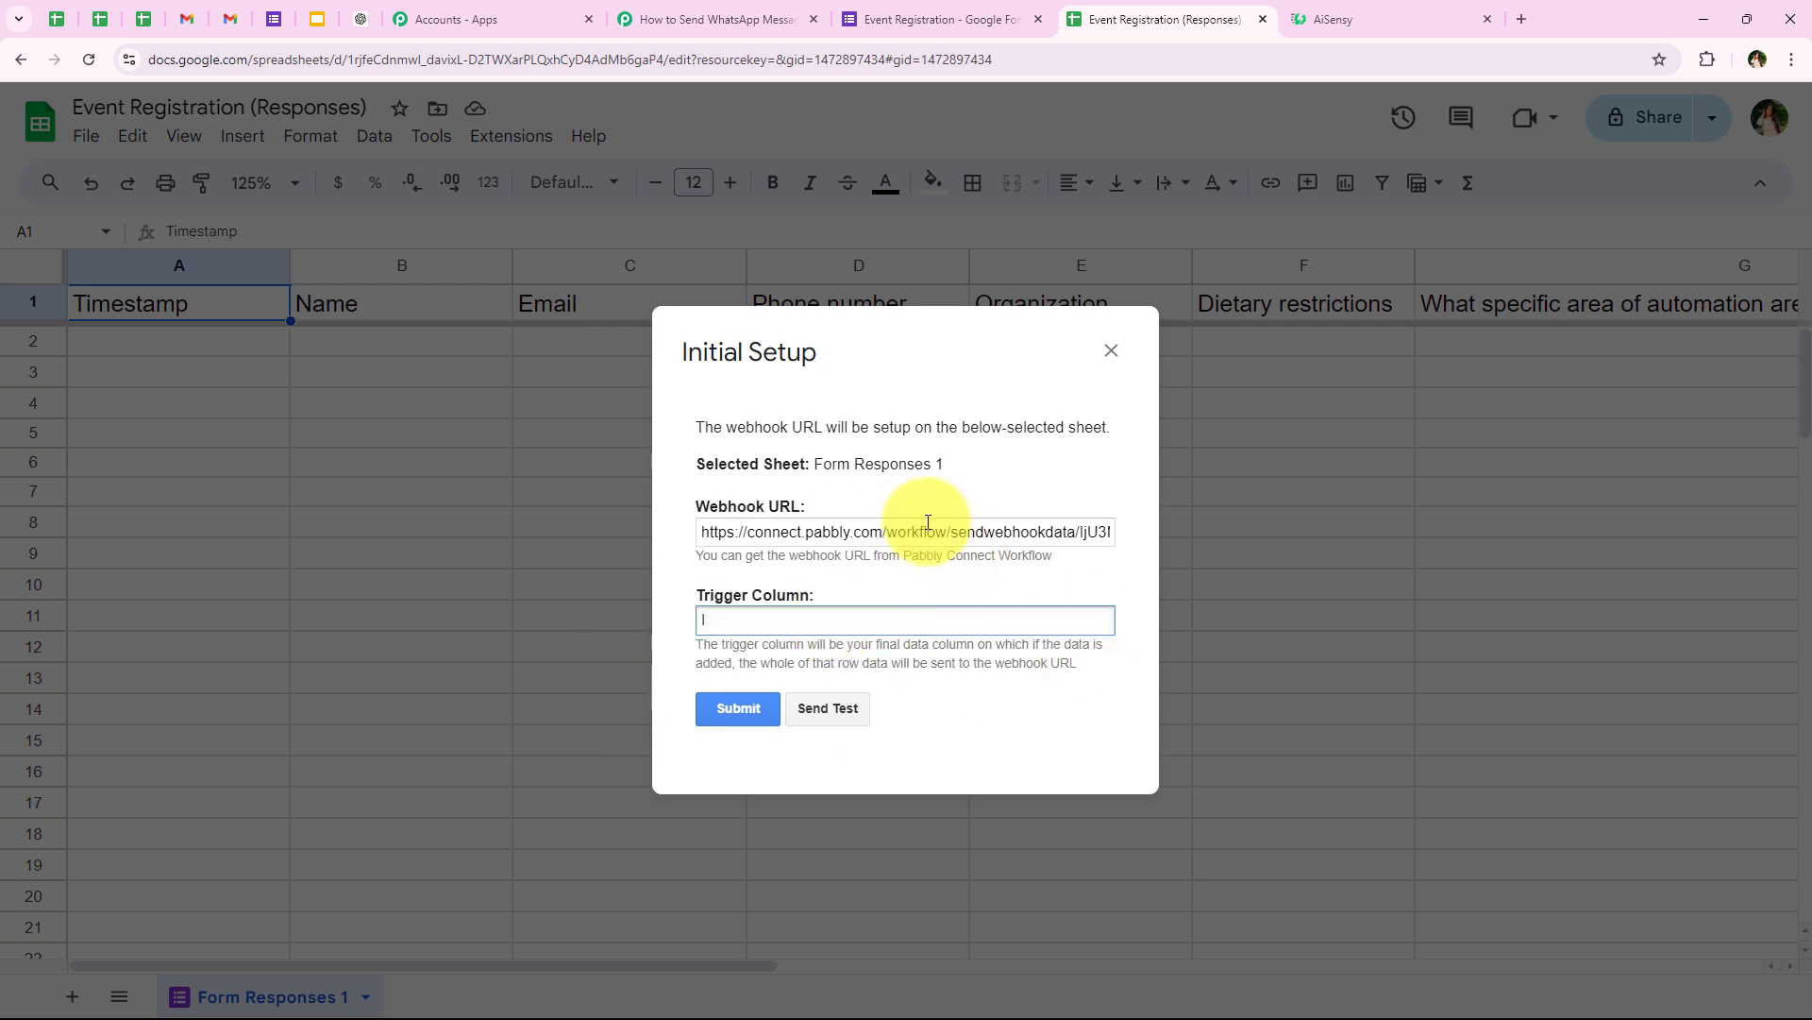
left_click(738, 709)
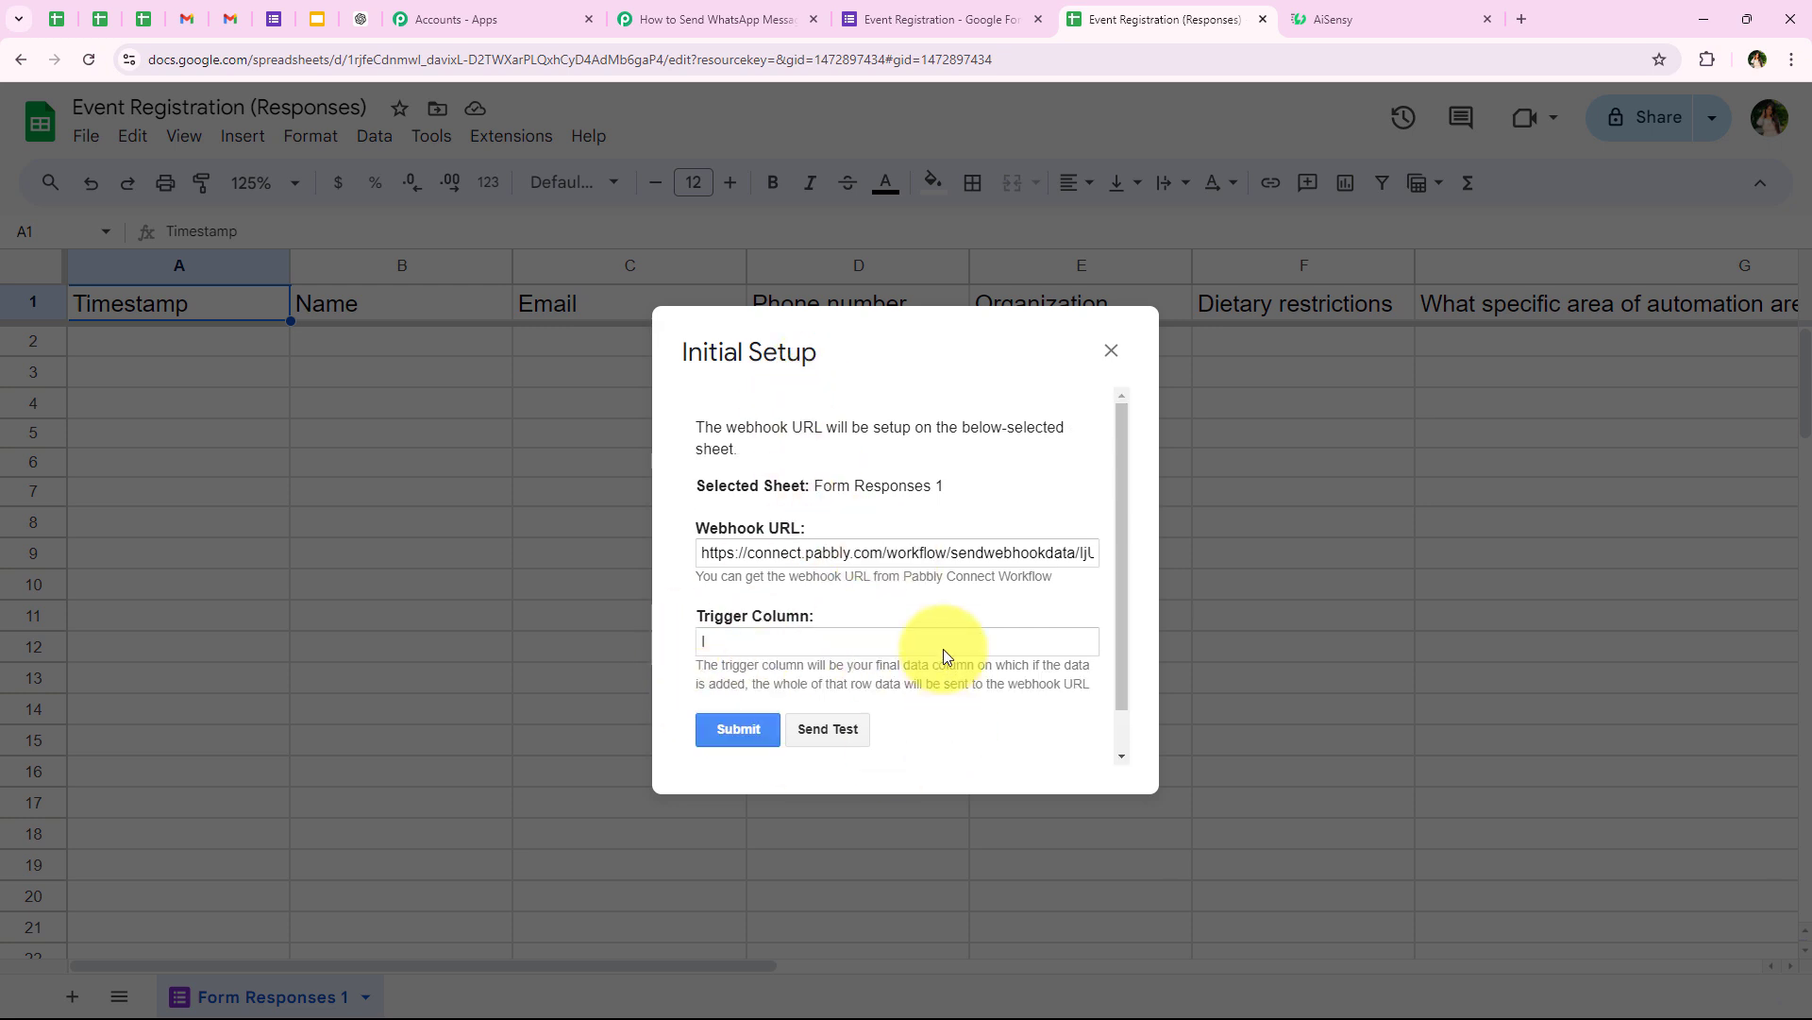
scroll(819, 568, "down", 1)
left_click_drag(689, 727, 935, 734)
left_click(933, 727)
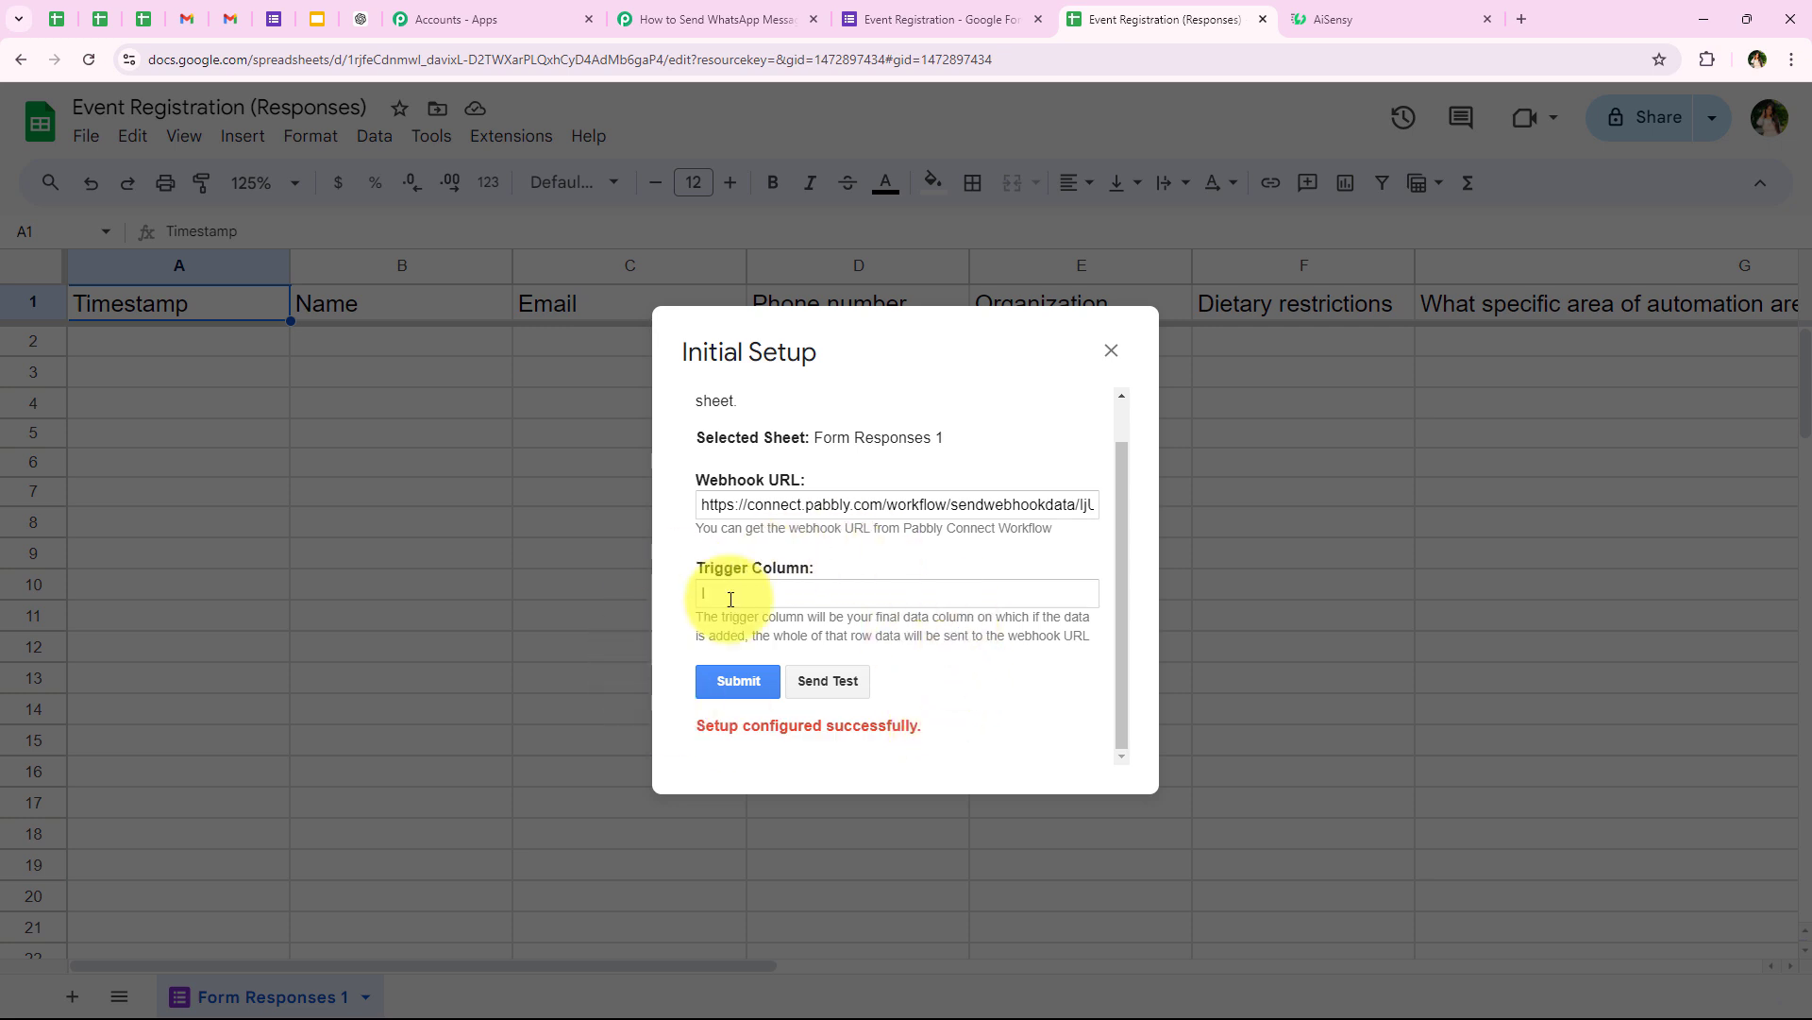
left_click(703, 593)
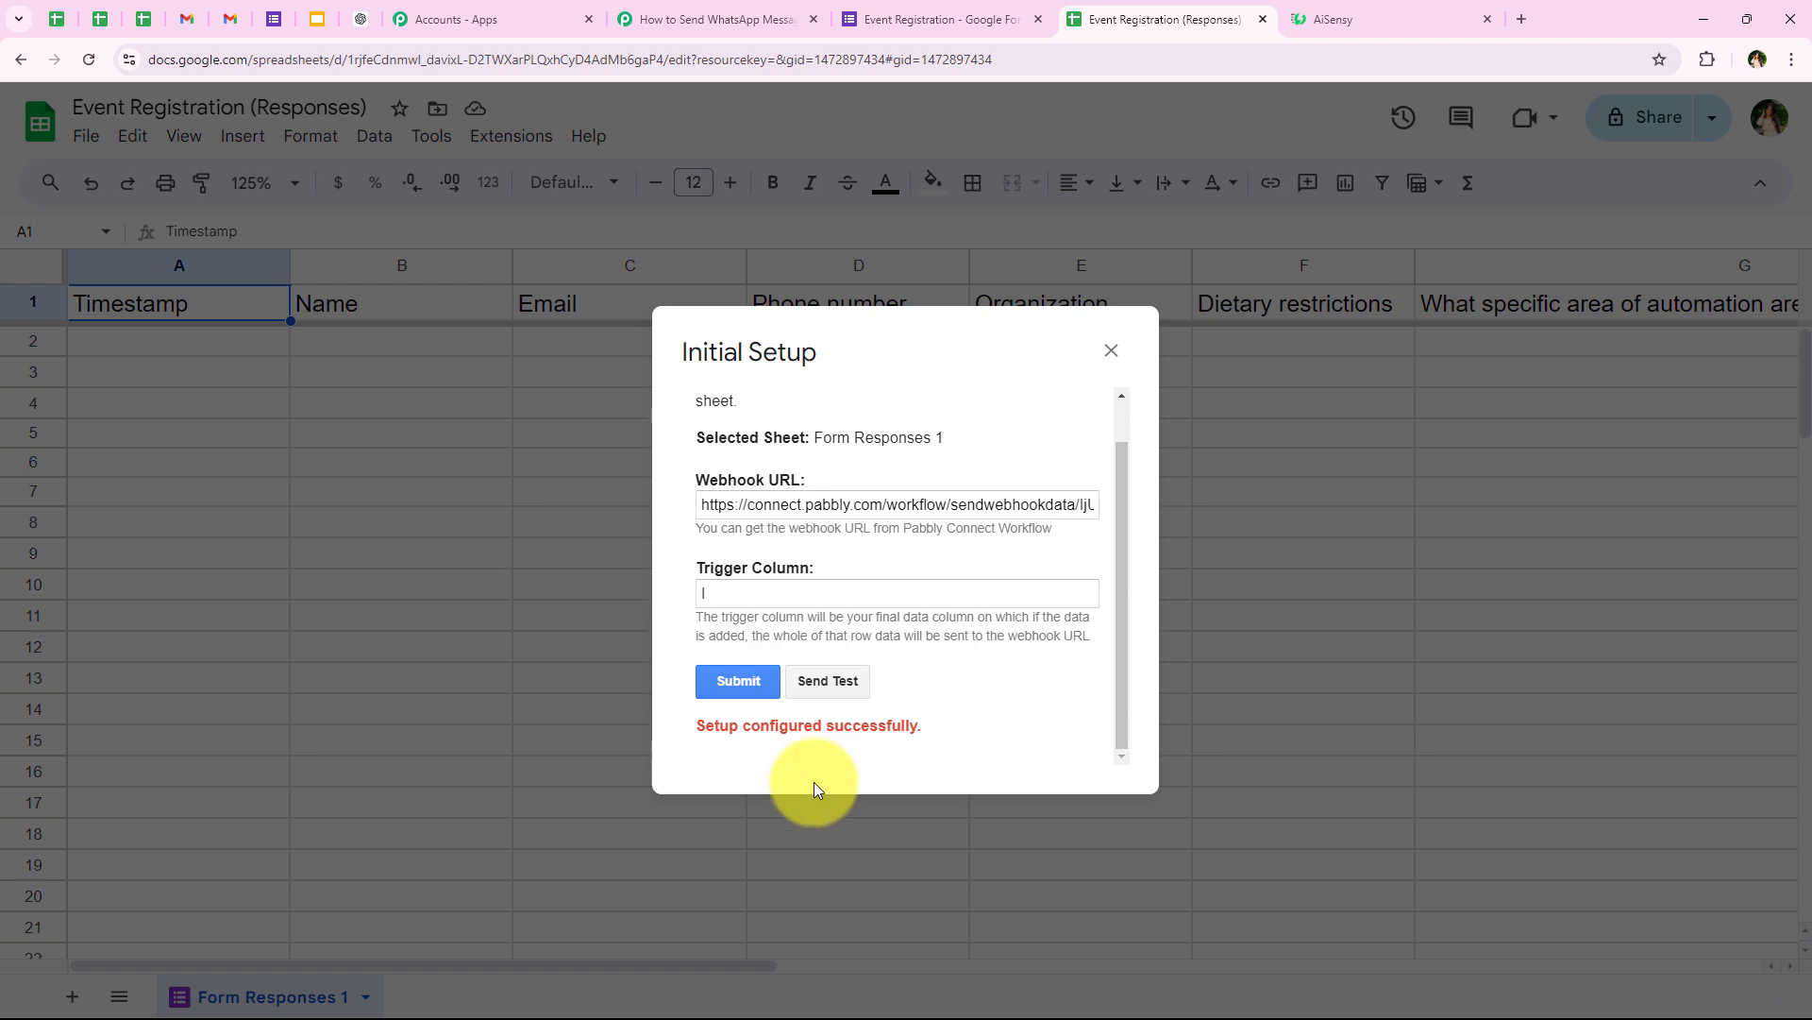
Close the setup dialog and confirm the Pabbly trigger still awaits a test webhook response
left_click(1111, 350)
left_click(699, 19)
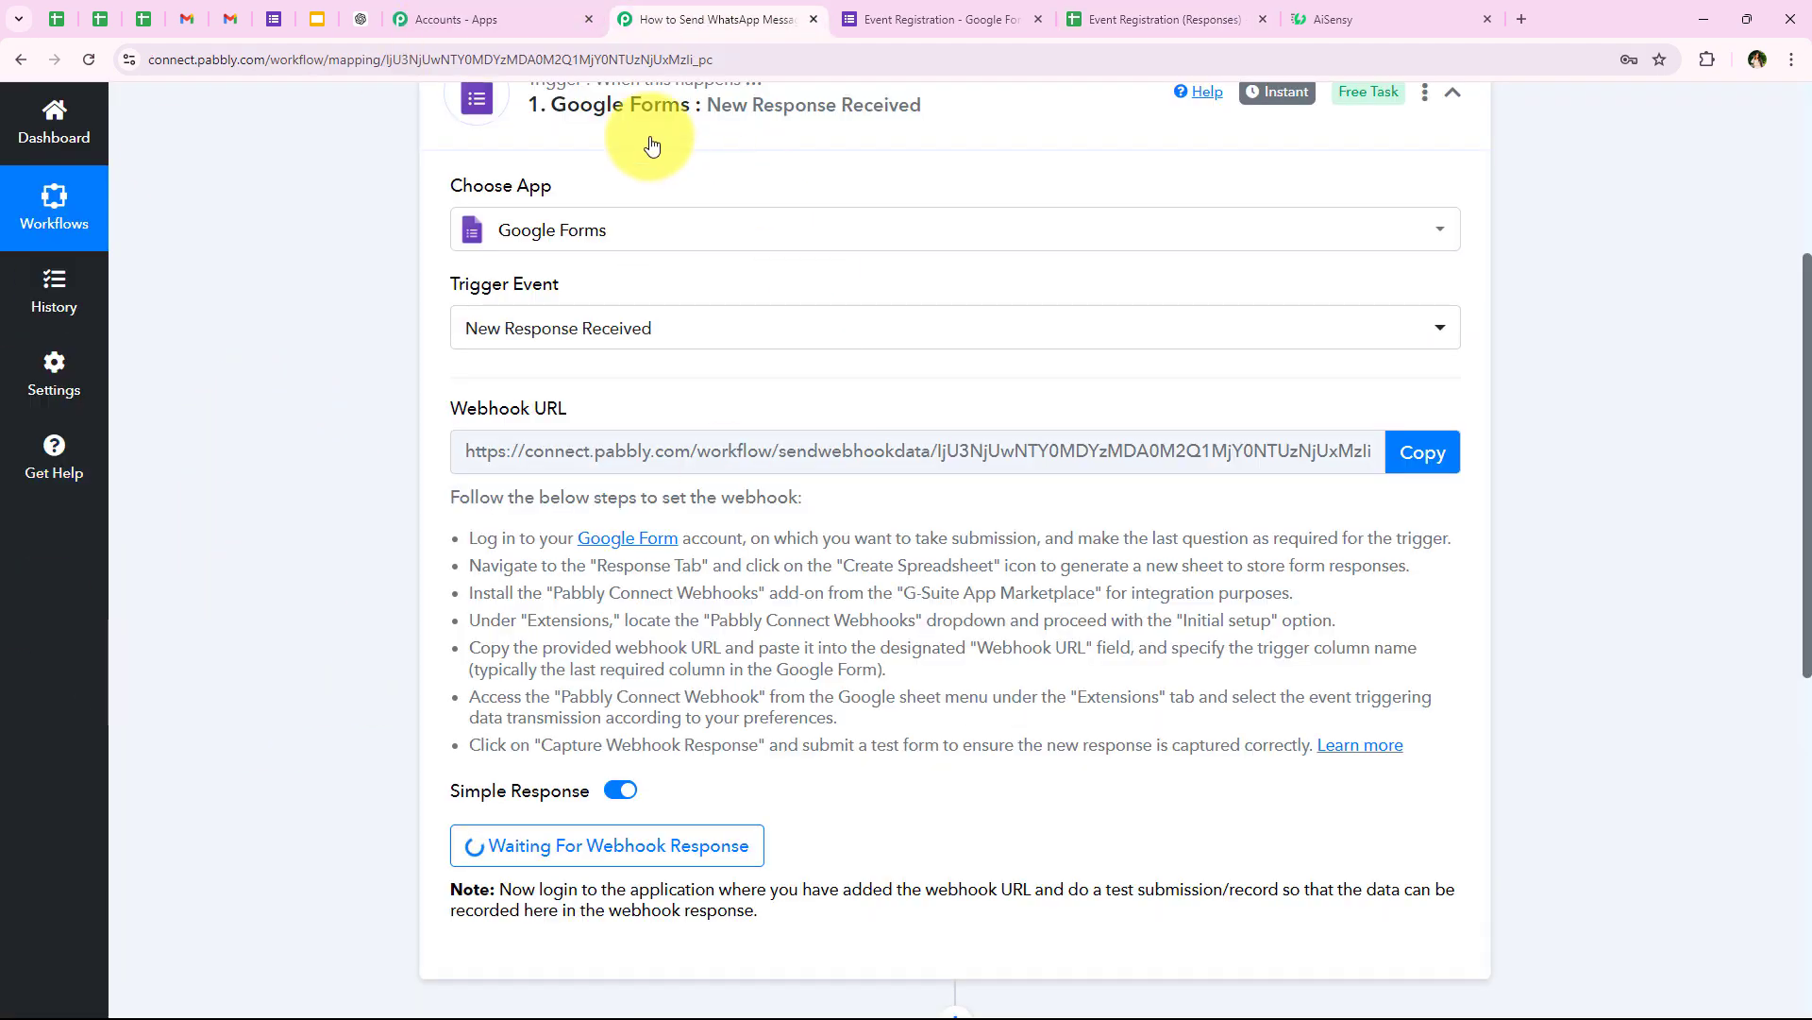
scroll(461, 529, "down", 2)
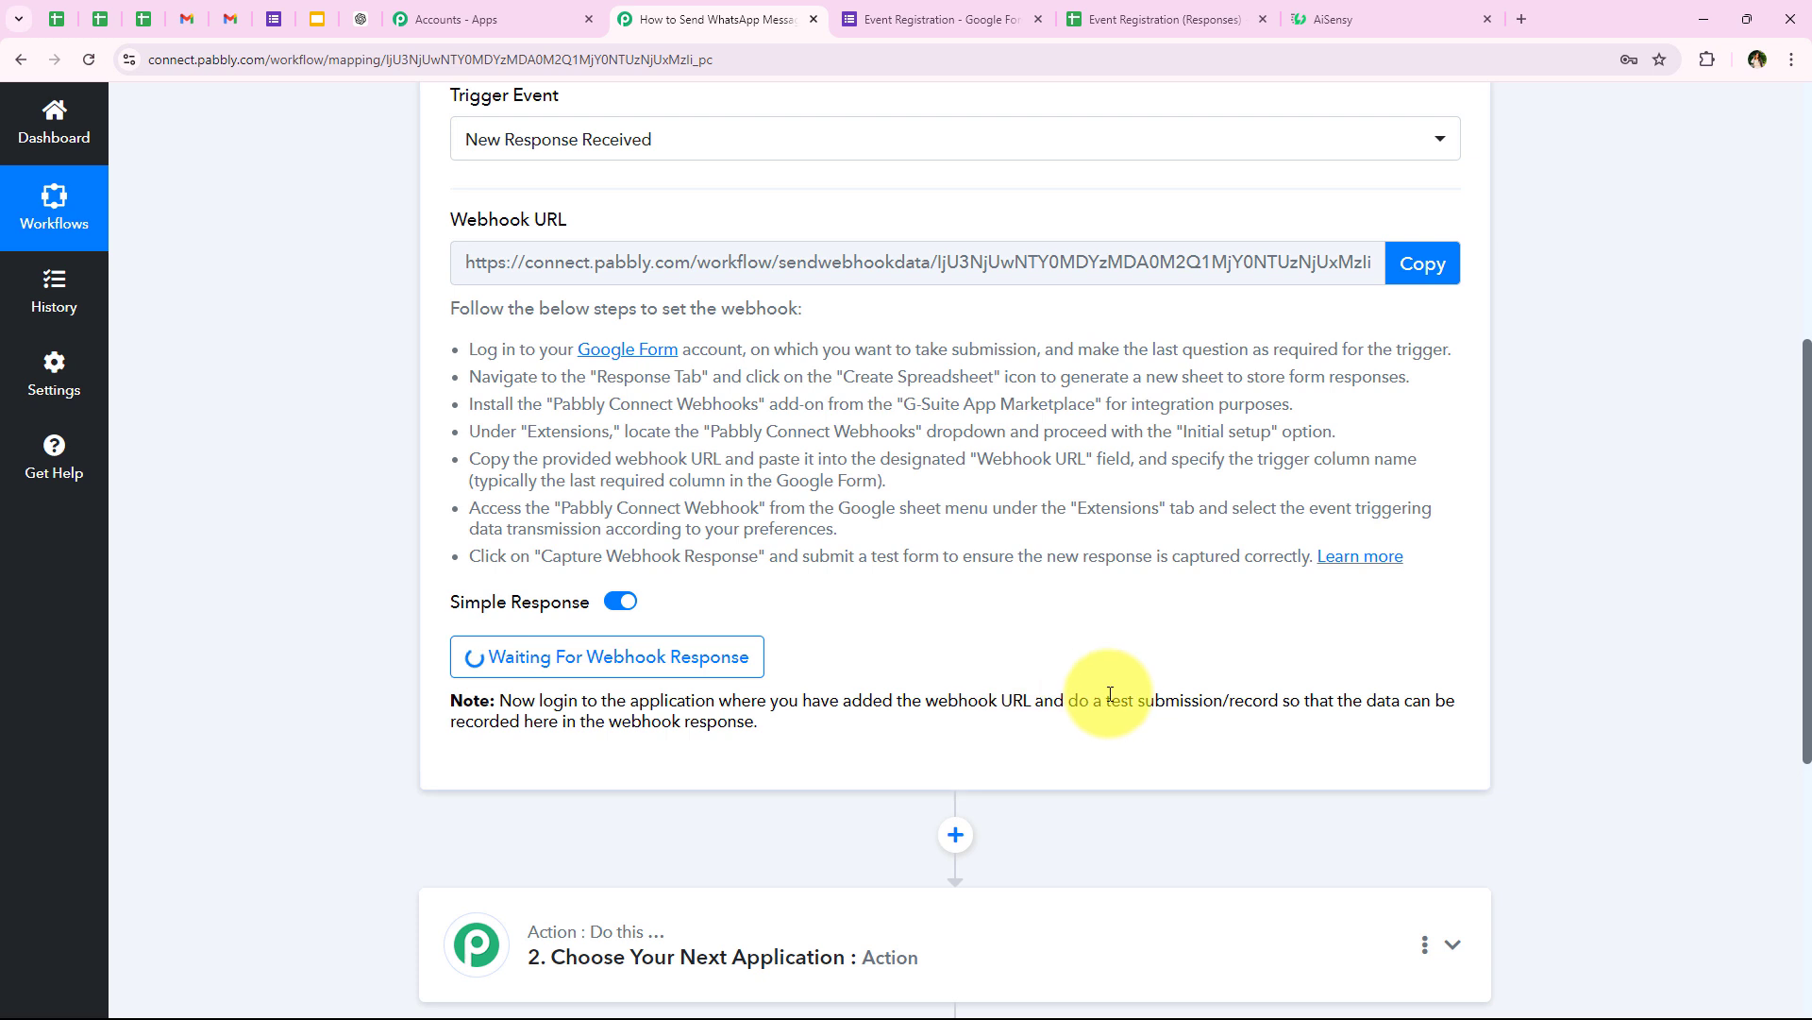
left_click_drag(1065, 700, 1283, 699)
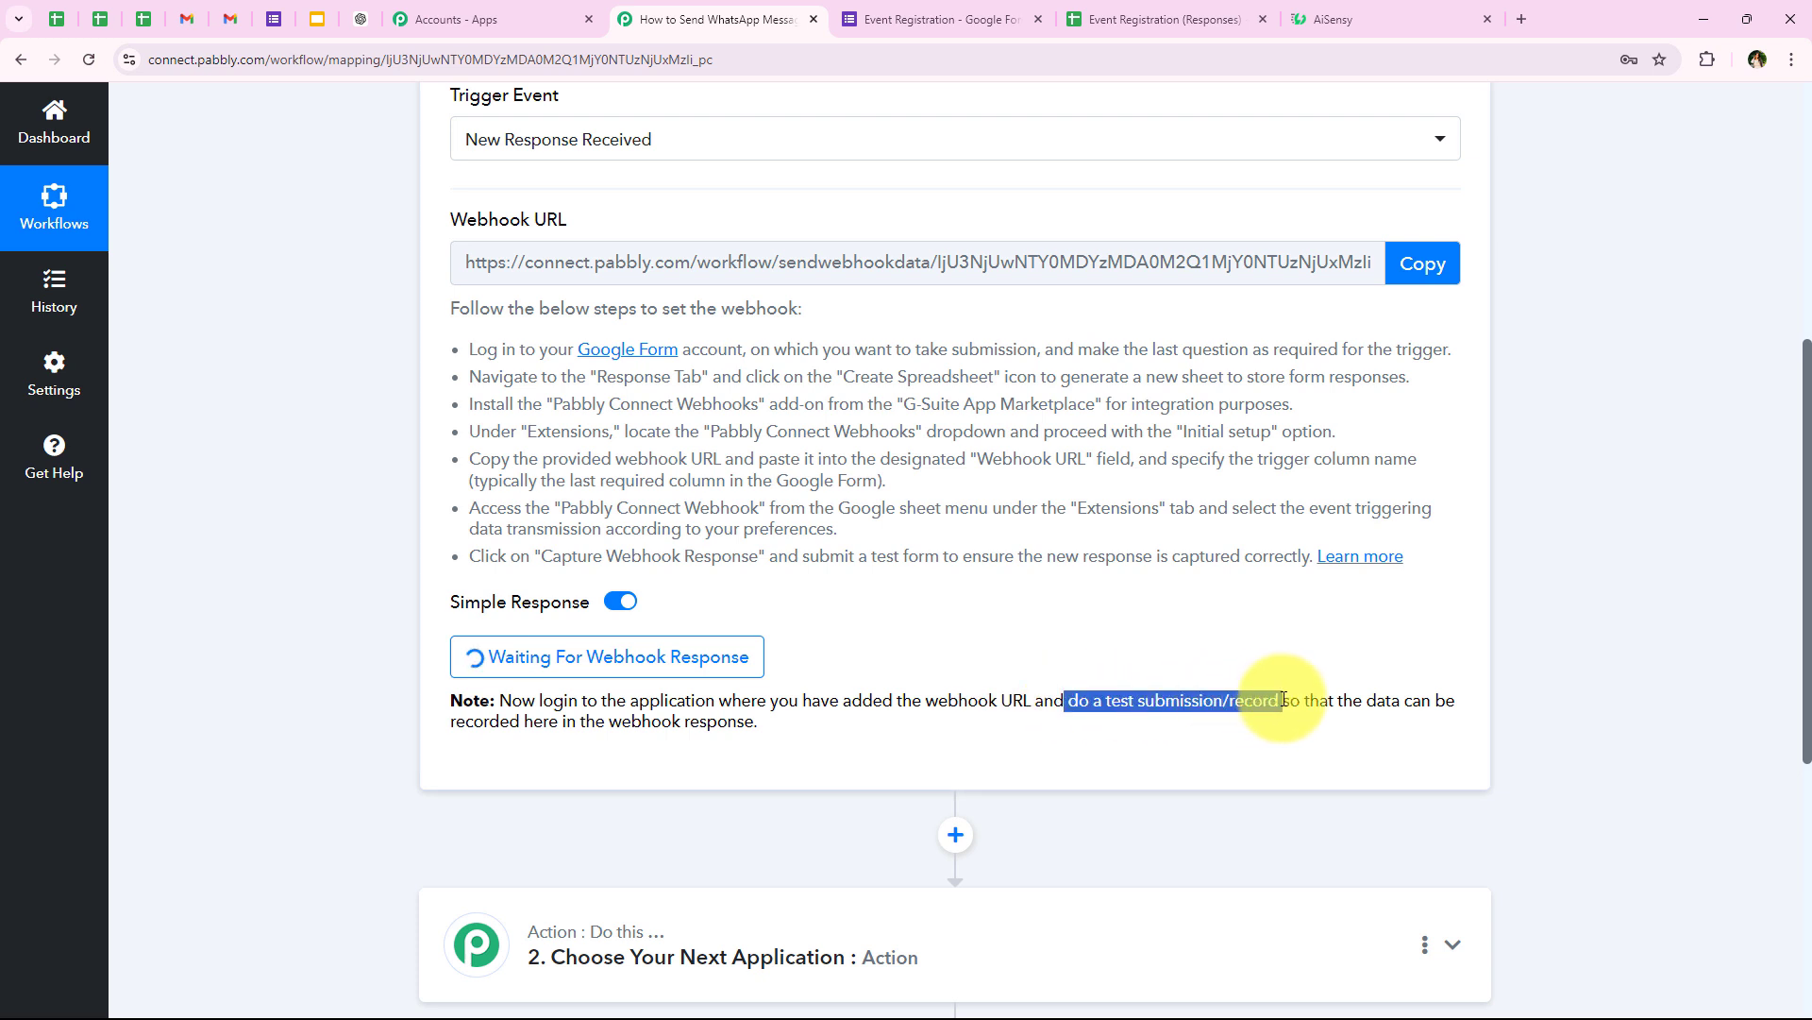
left_click(1255, 668)
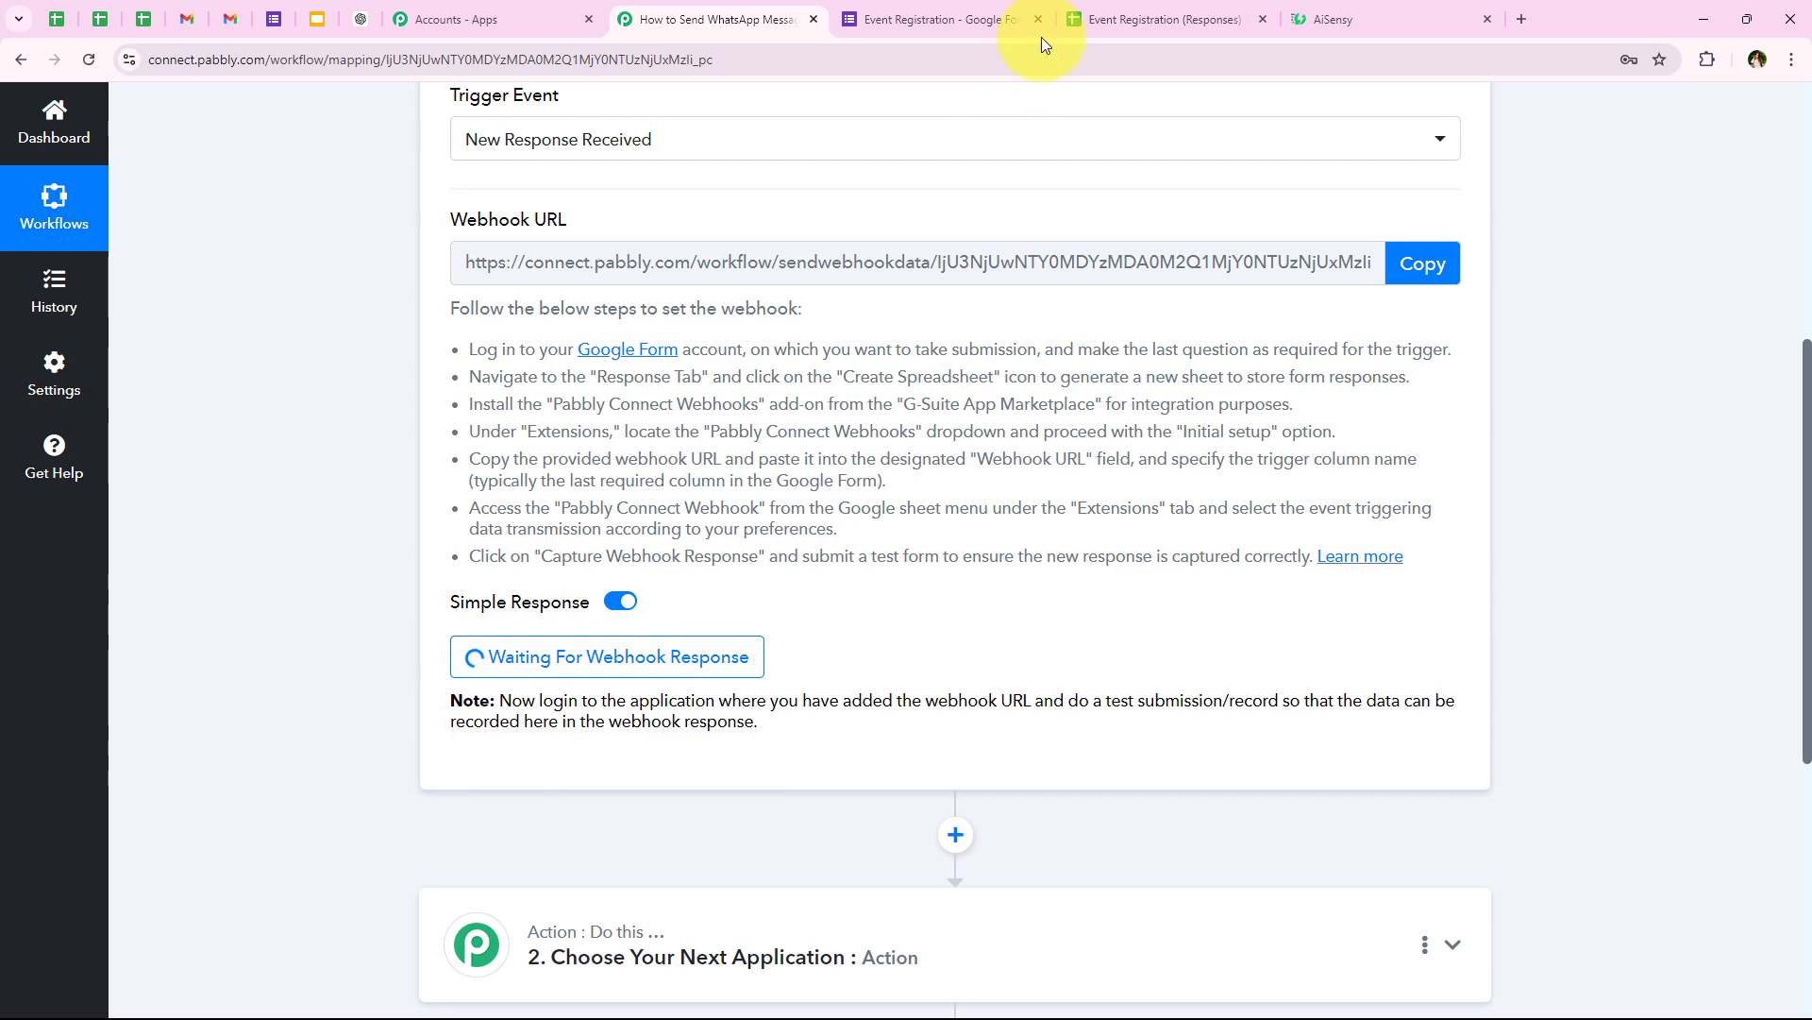
left_click(1095, 21)
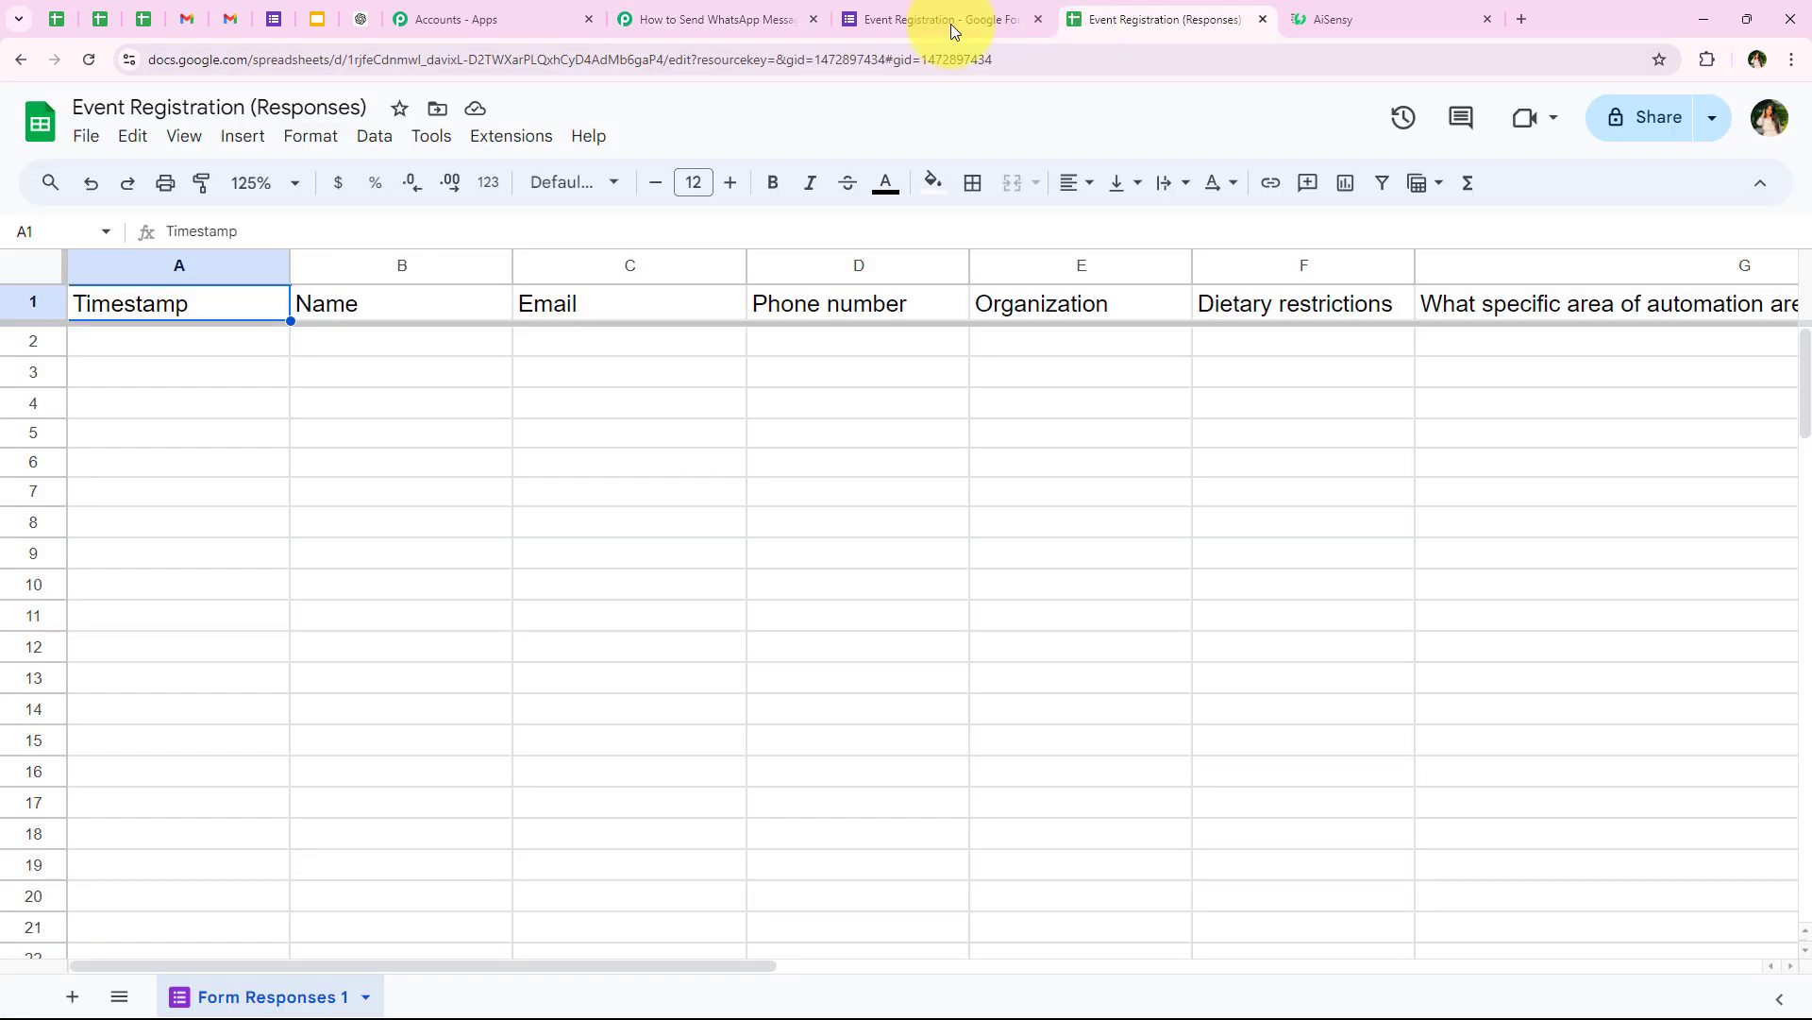
Run Pabbly Connect Webhooks' Send On Event on the Responses sheet to send each new response
left_click(510, 149)
mouse_move(524, 408)
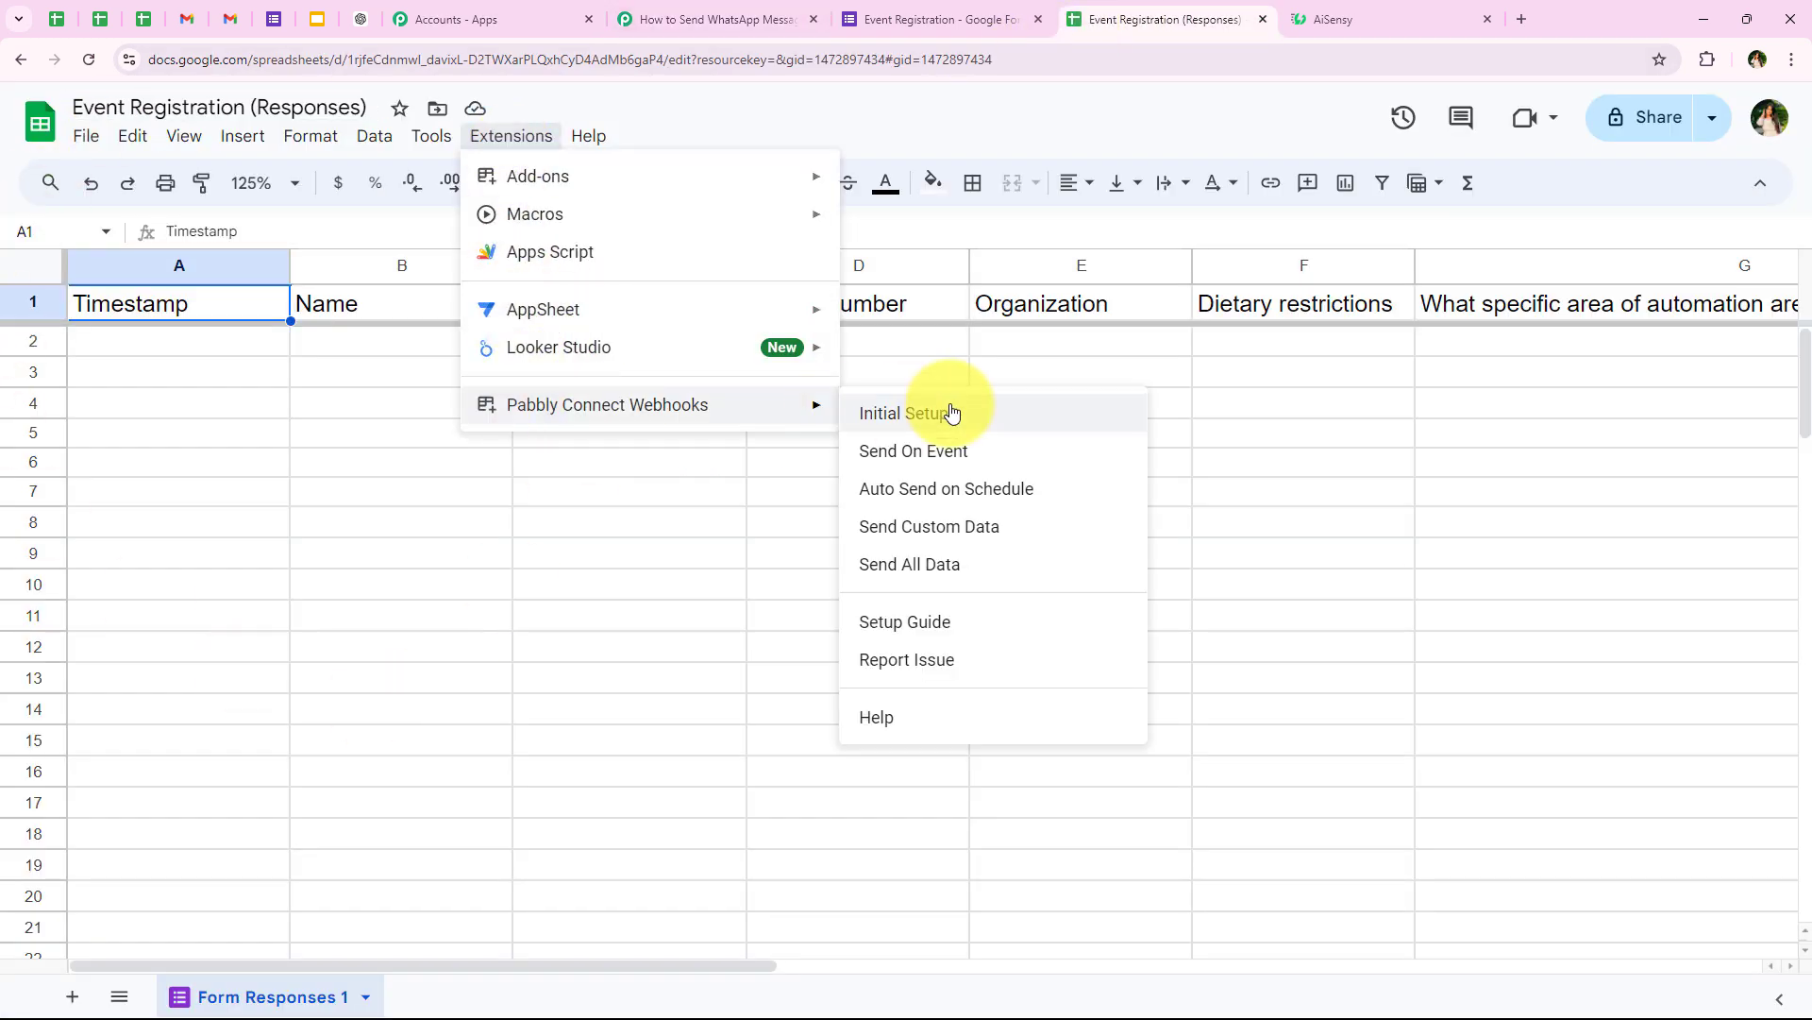
left_click(864, 454)
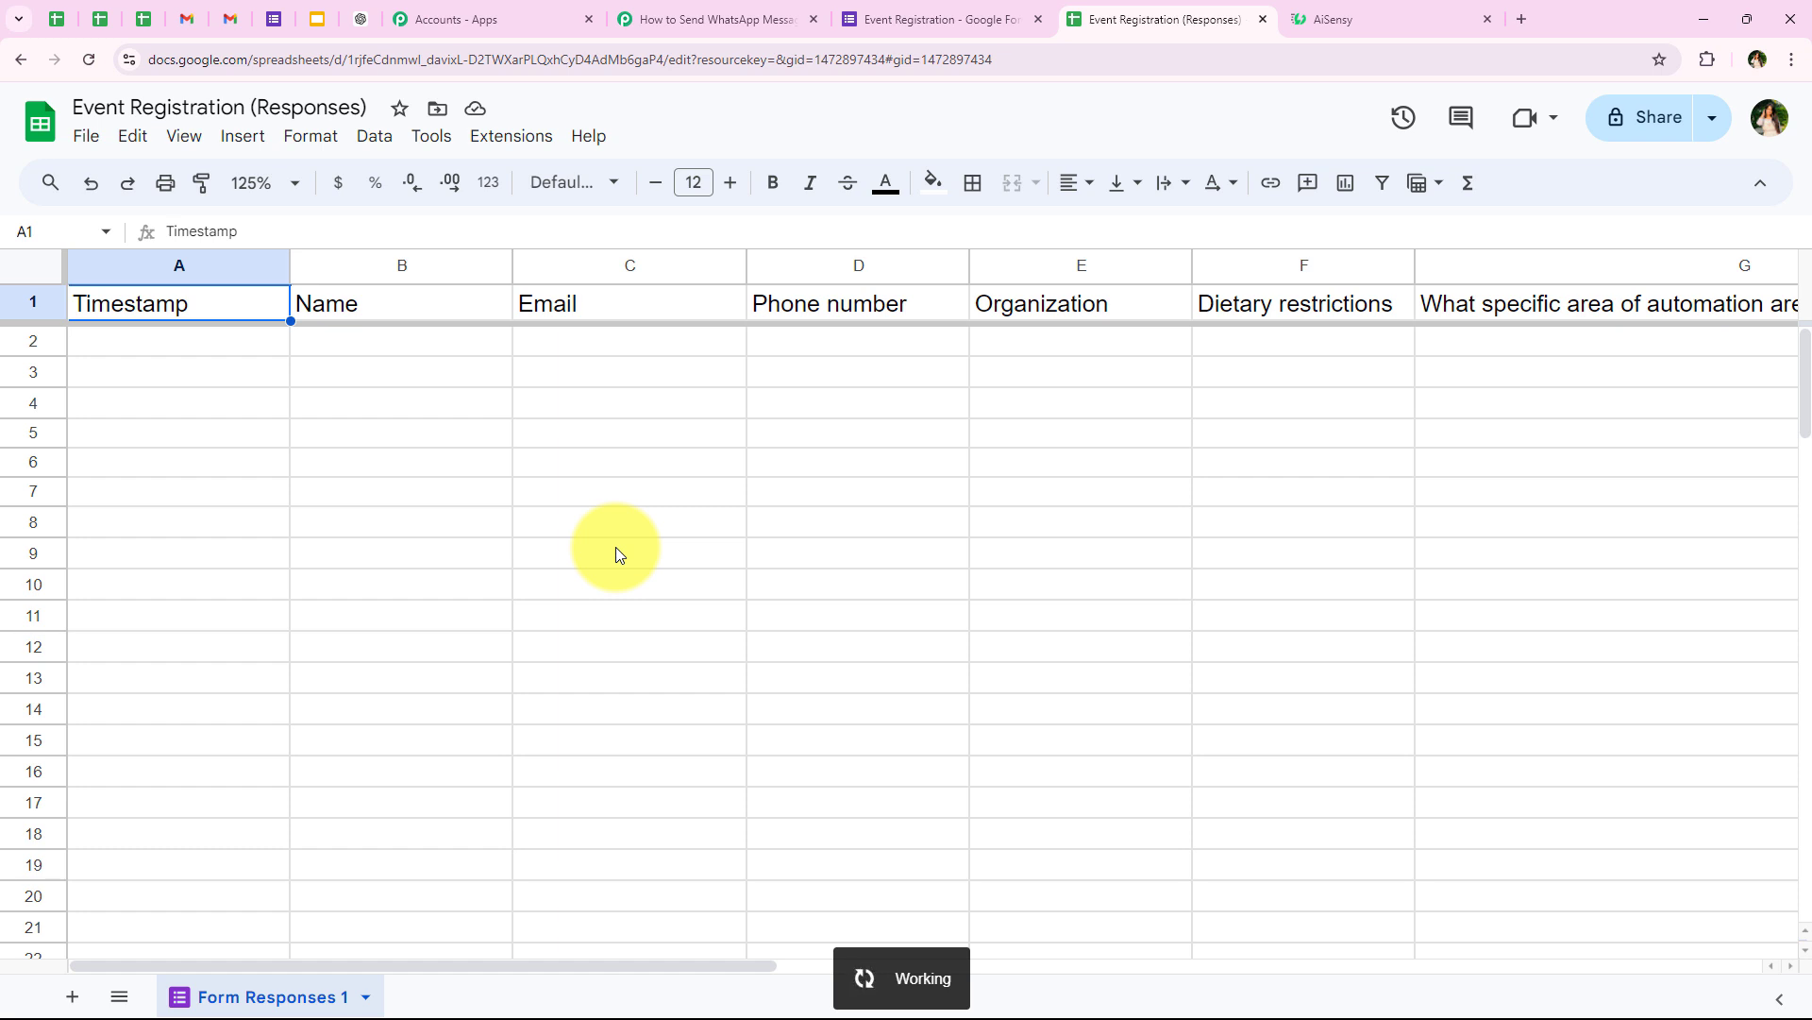
left_click(500, 139)
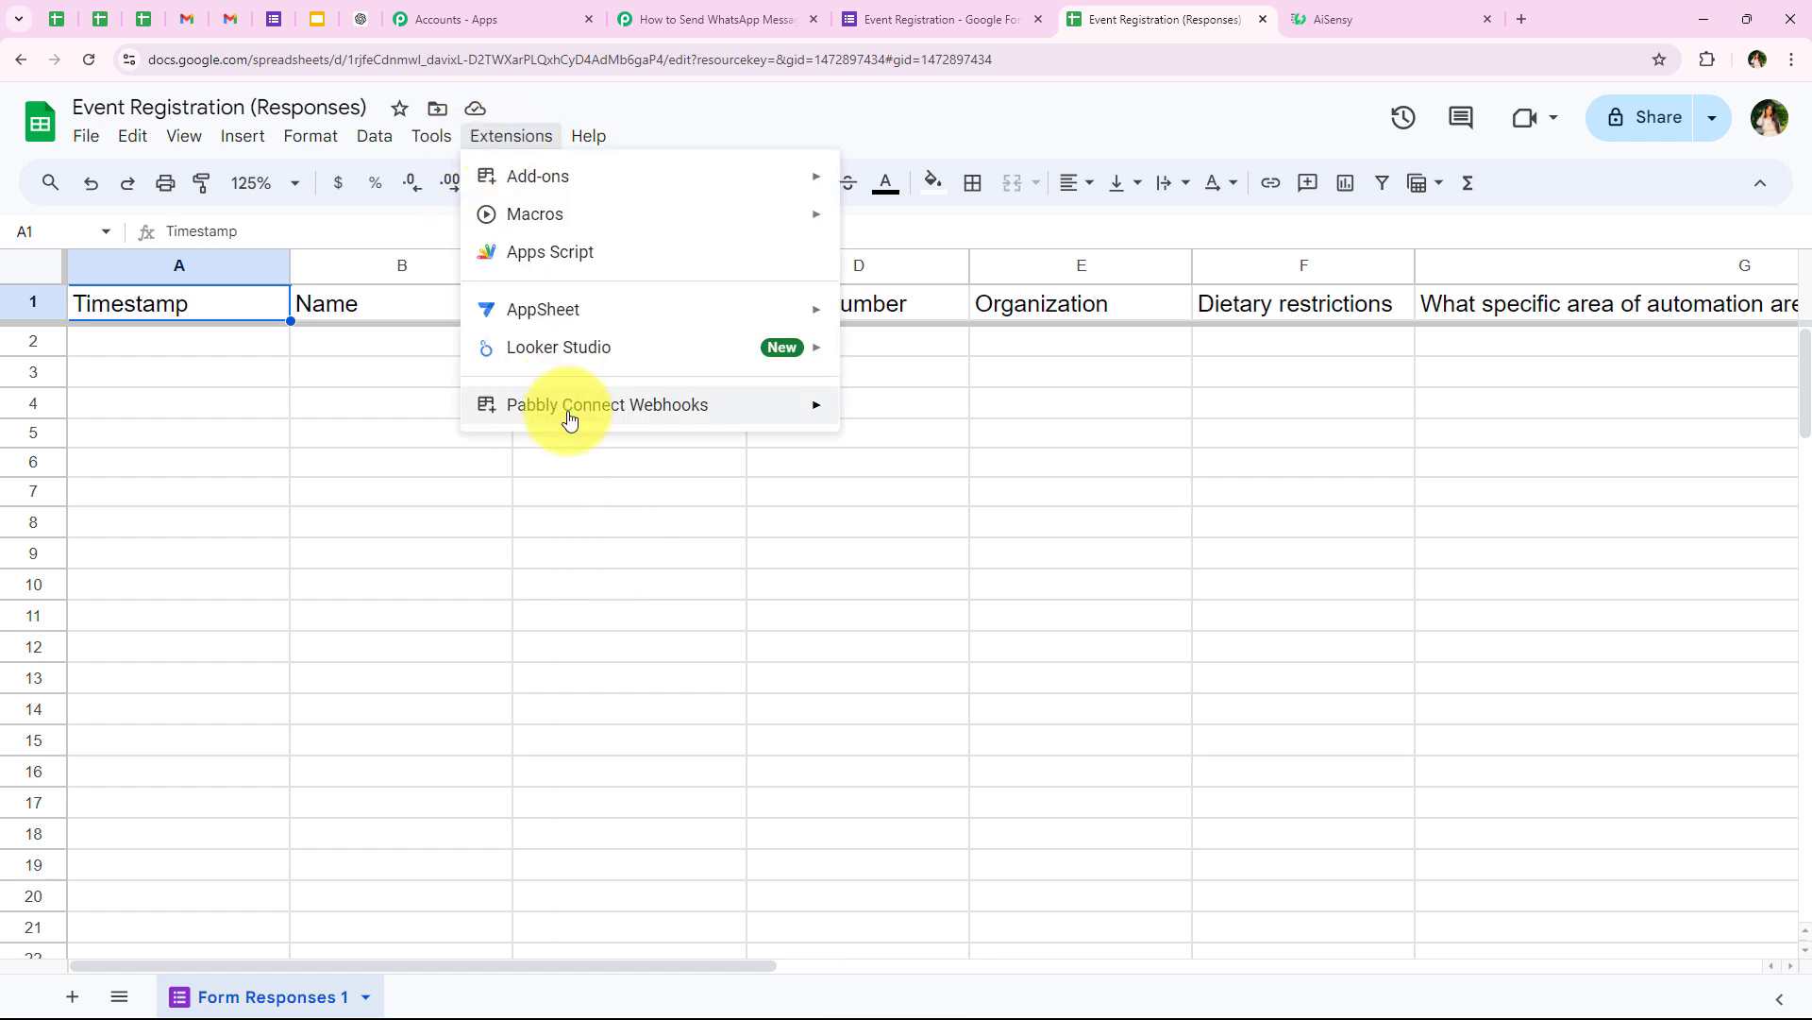
mouse_move(570, 418)
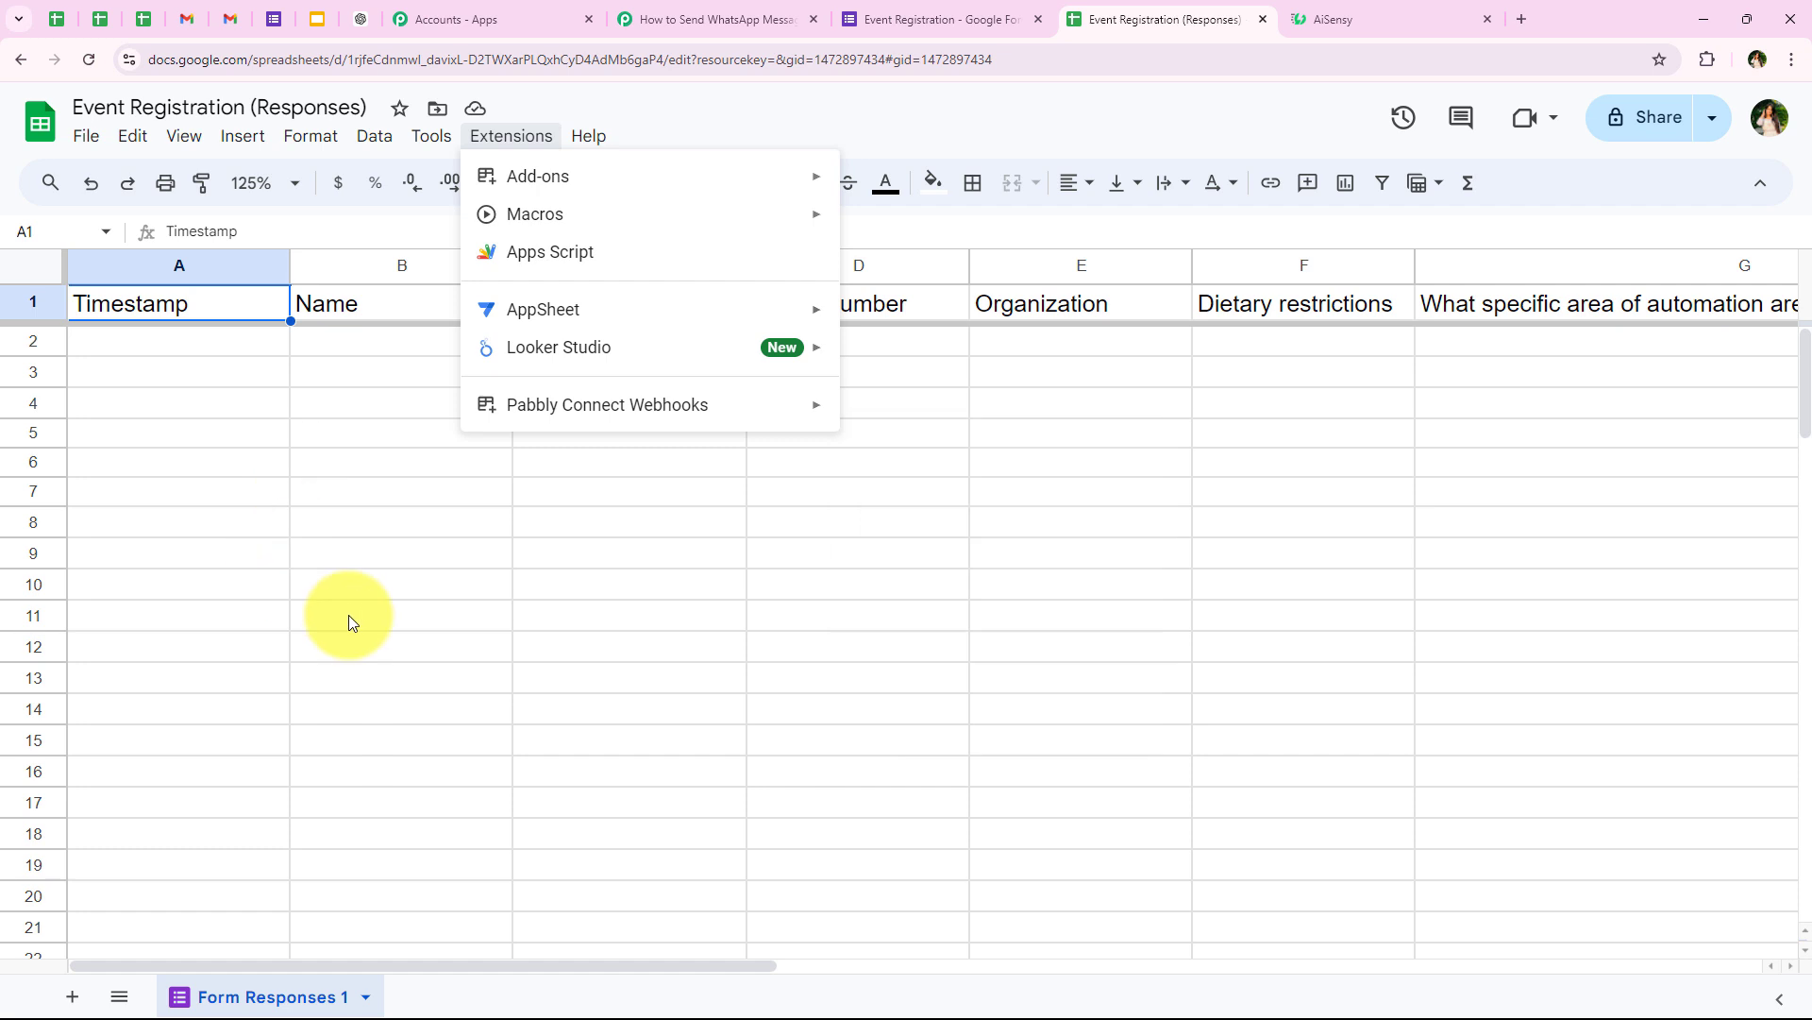
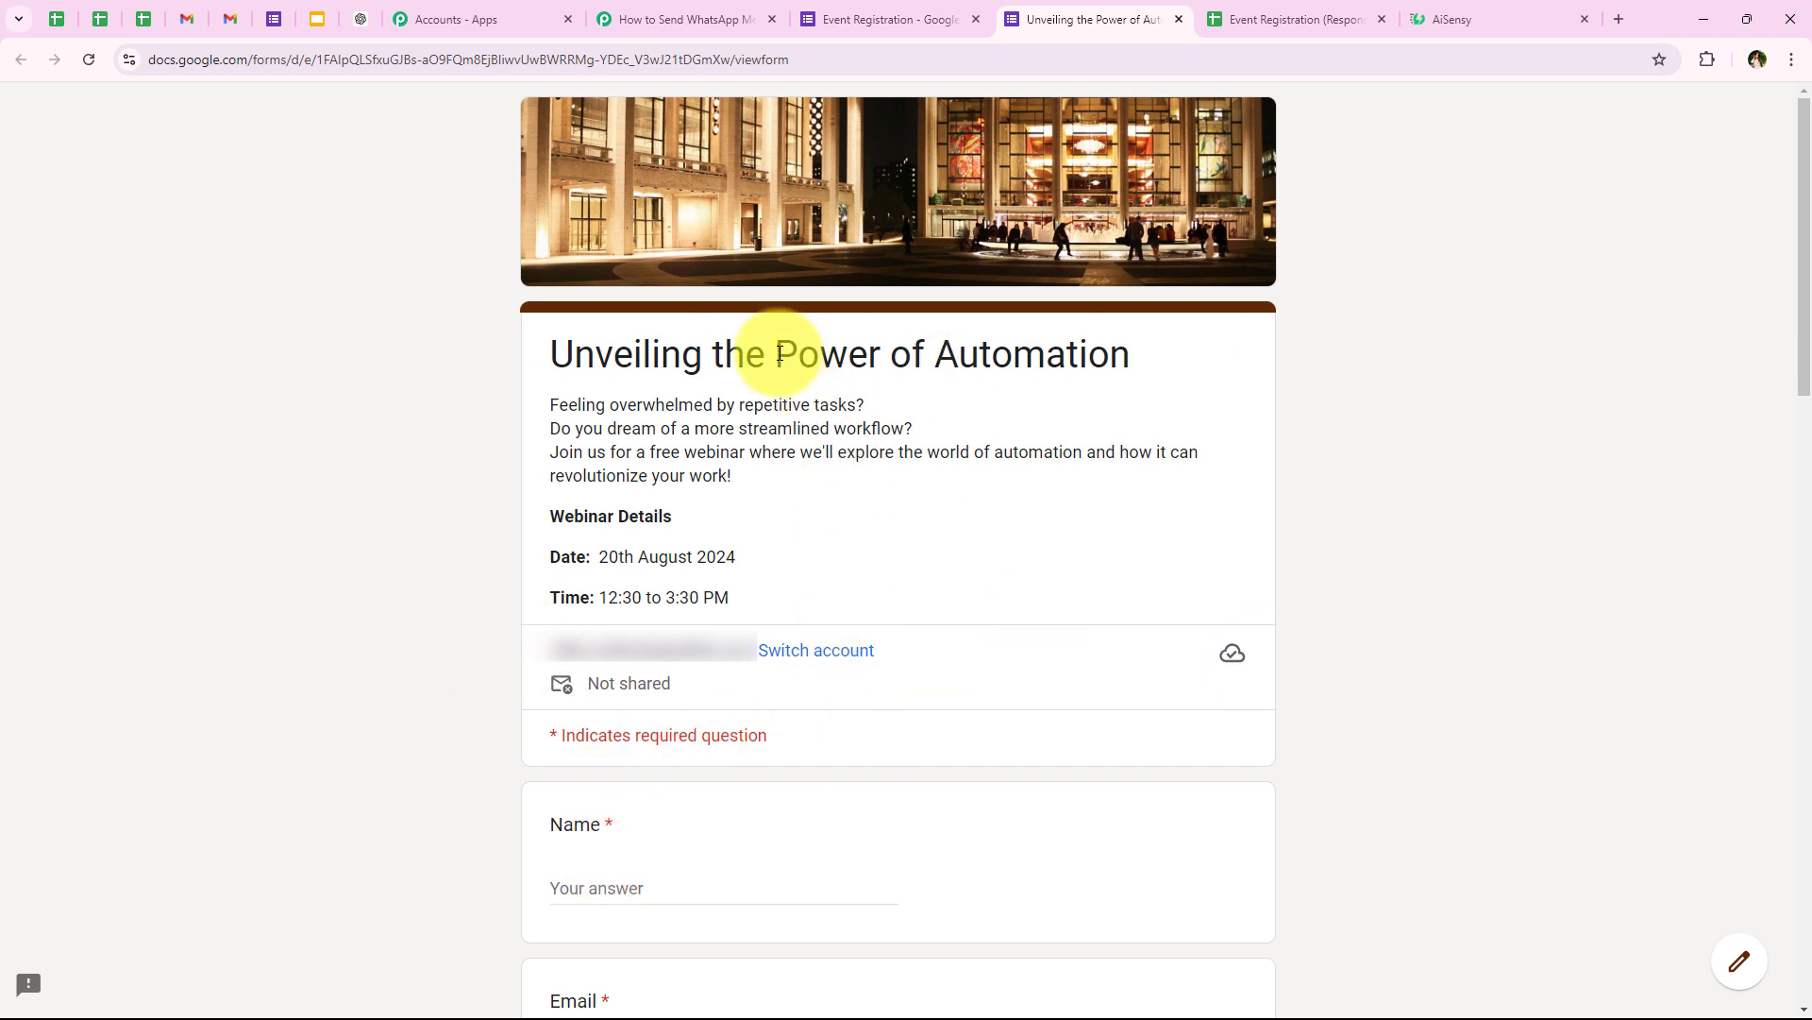
Fill in Name, a saved test Email, a test phone number and Organization 'Pabbly Con'
left_click_drag(773, 355, 1368, 396)
left_click(351, 693)
left_click(641, 888)
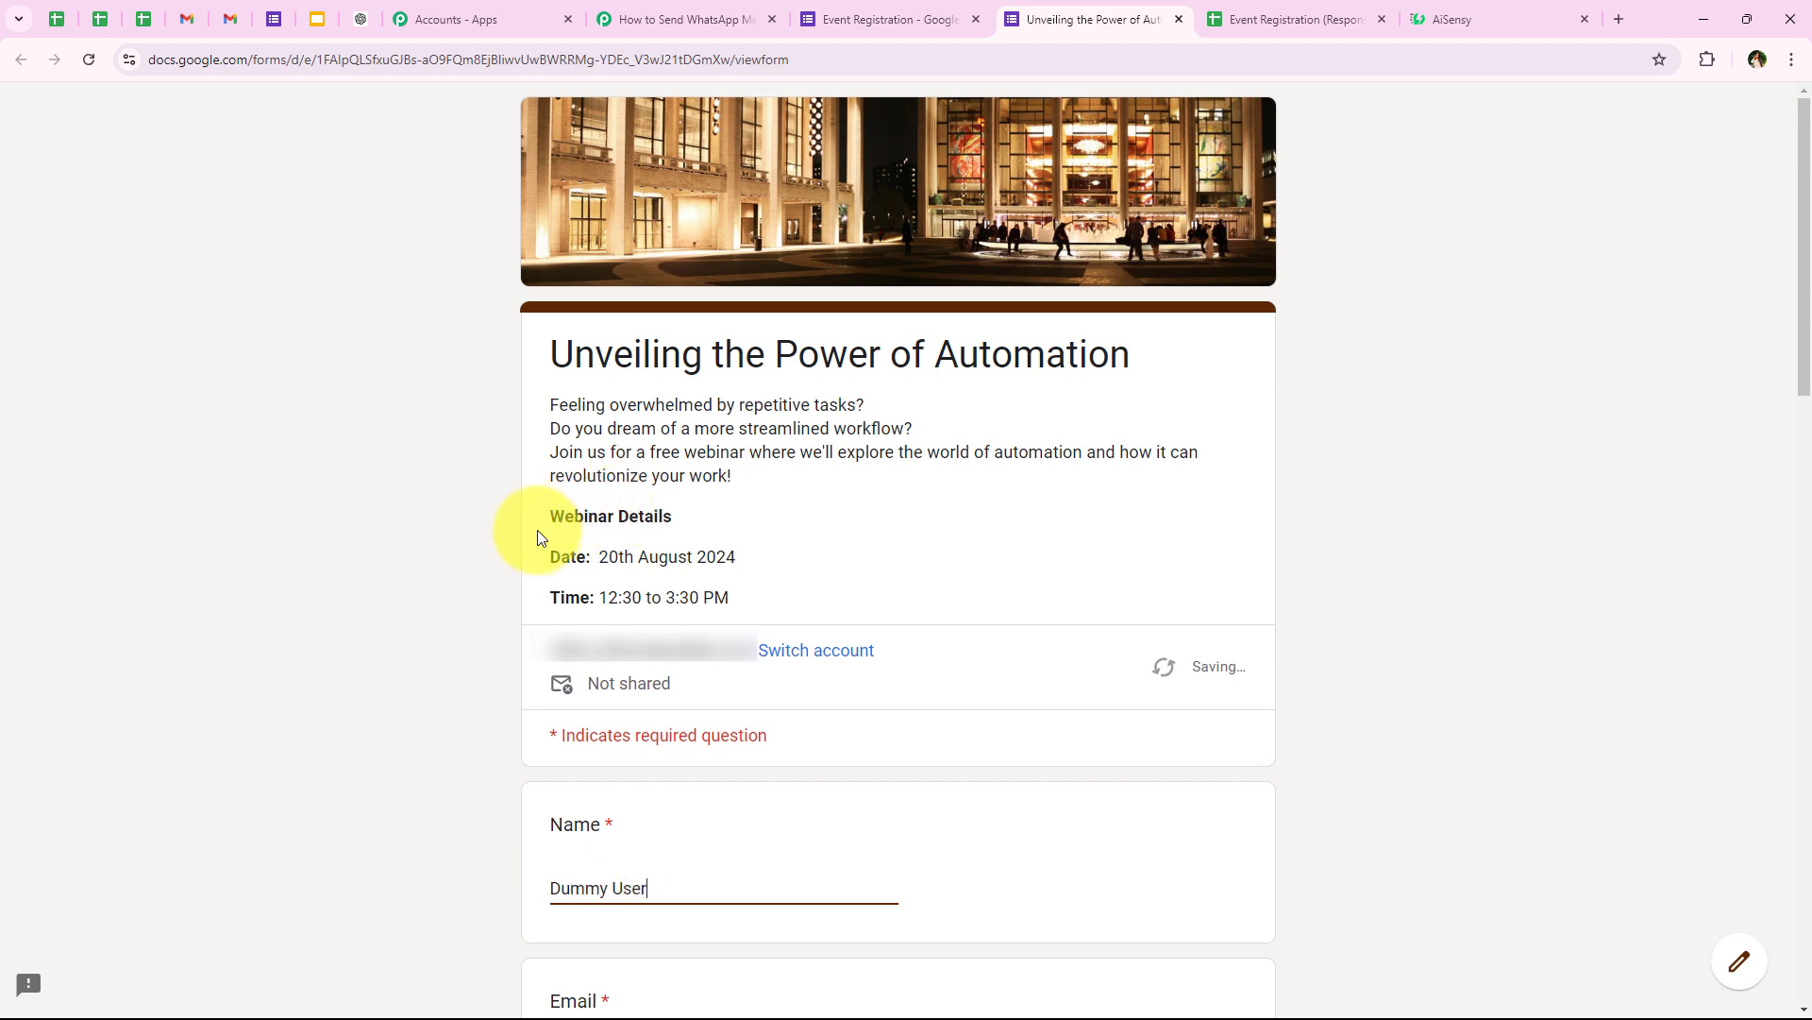
scroll(389, 493, "down", 3)
left_click(623, 784)
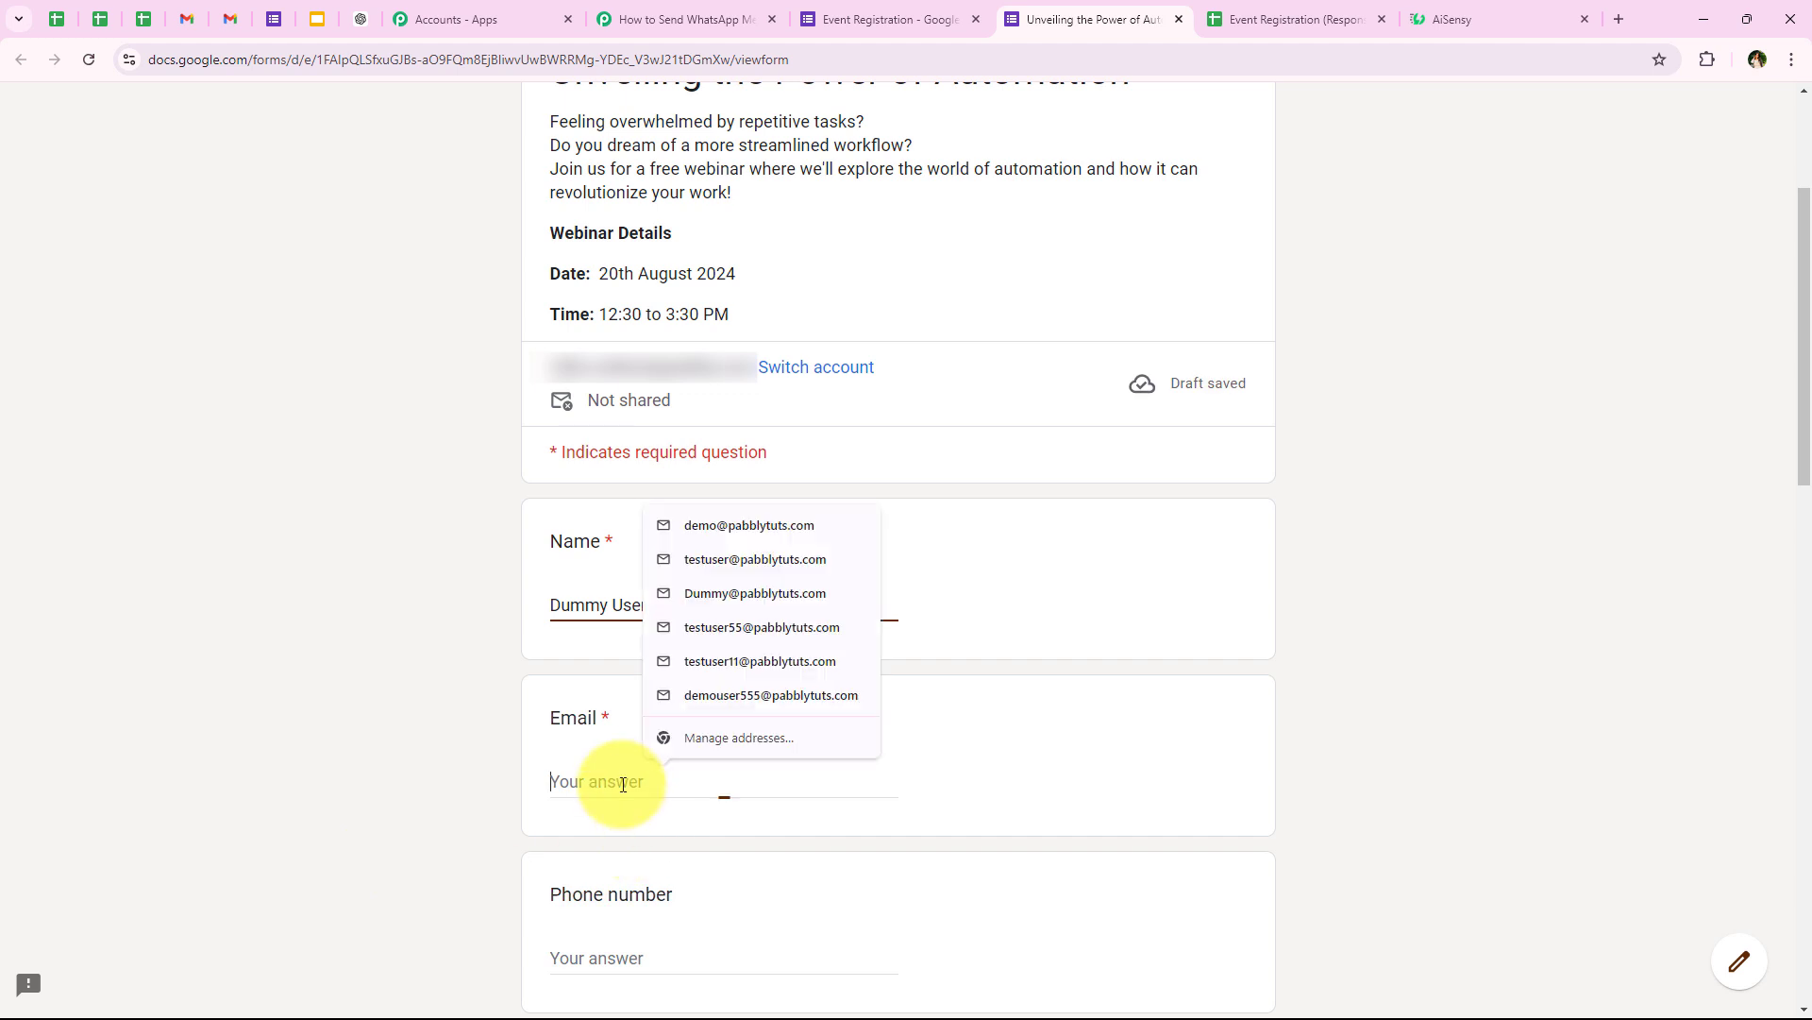
left_click(698, 600)
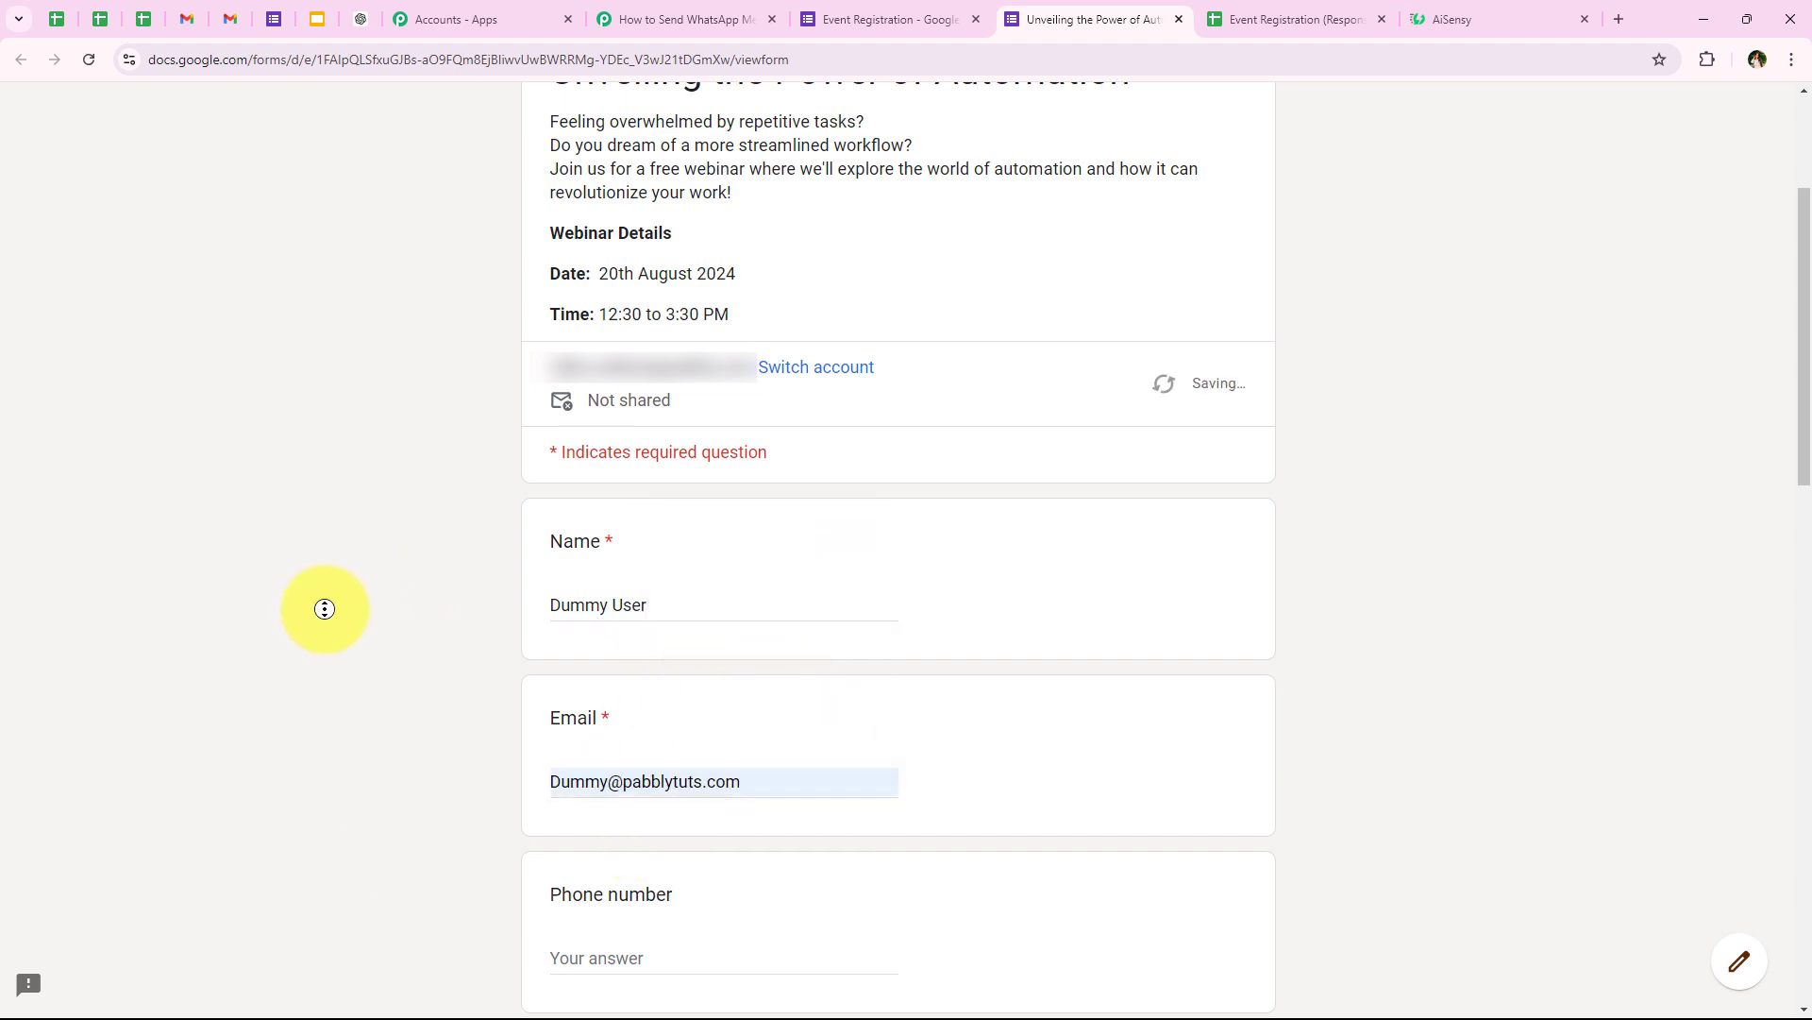
scroll(324, 609, "down", 6)
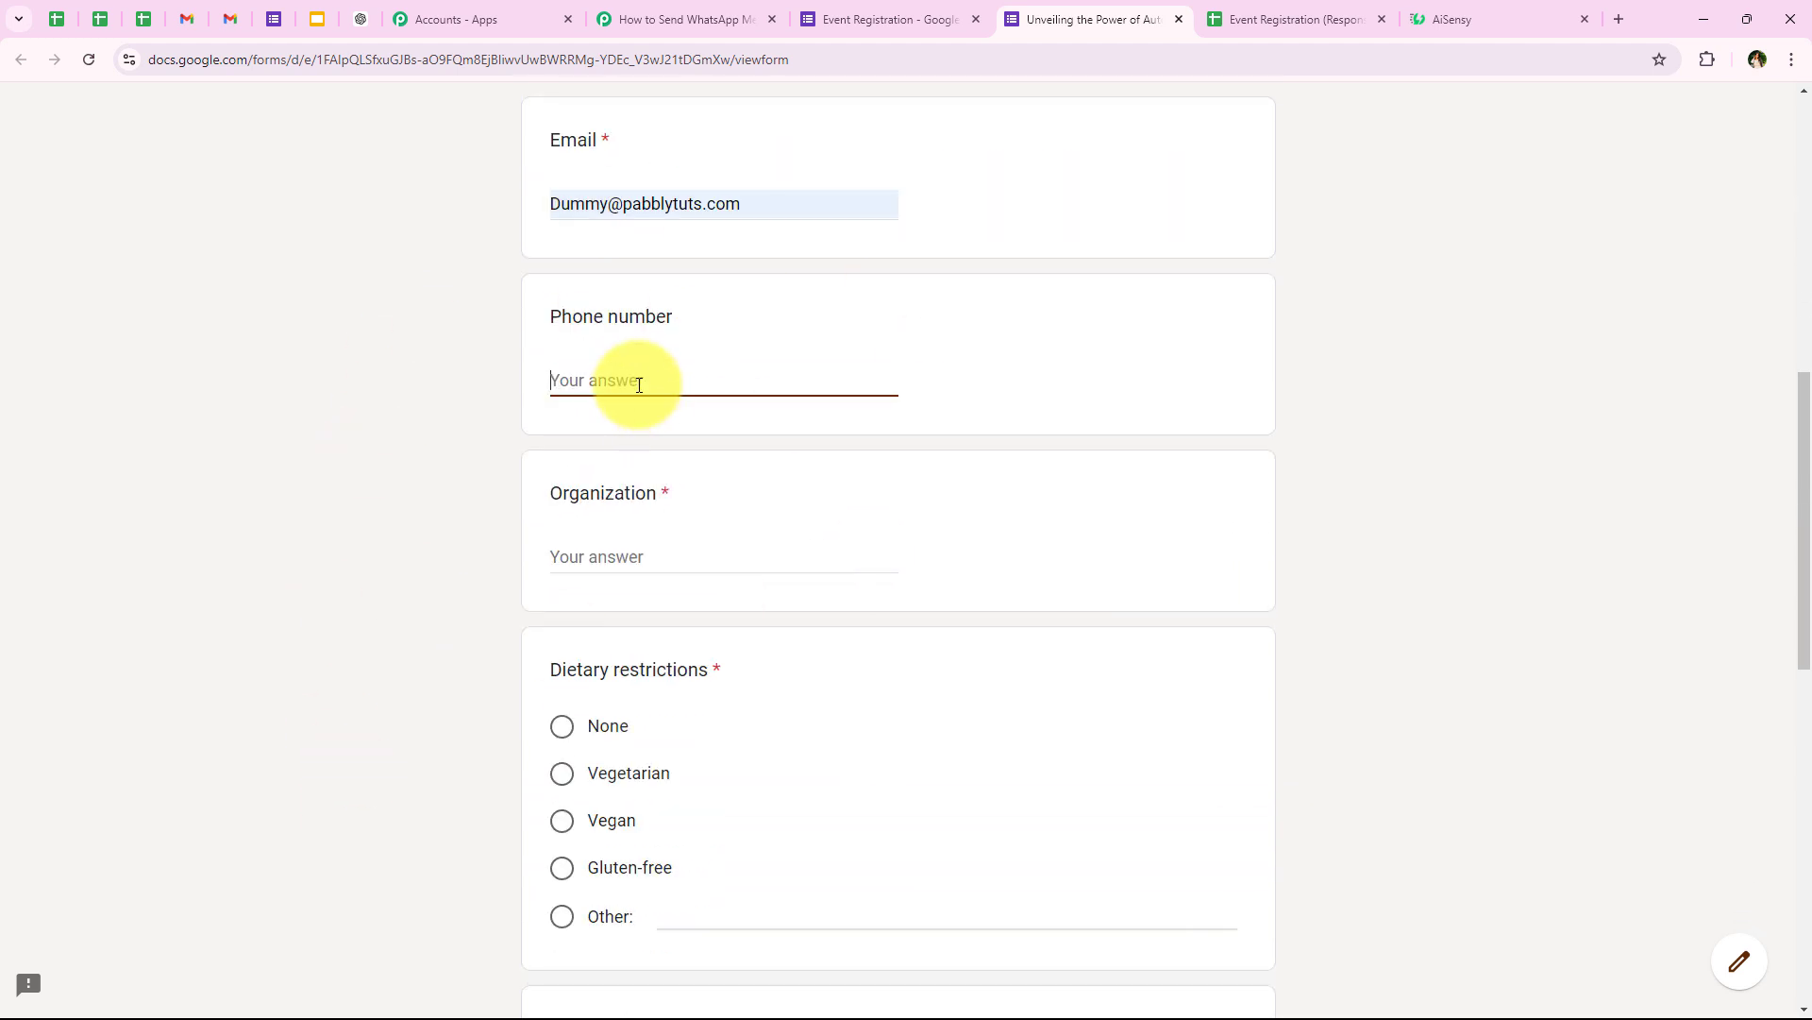
type("9898989898")
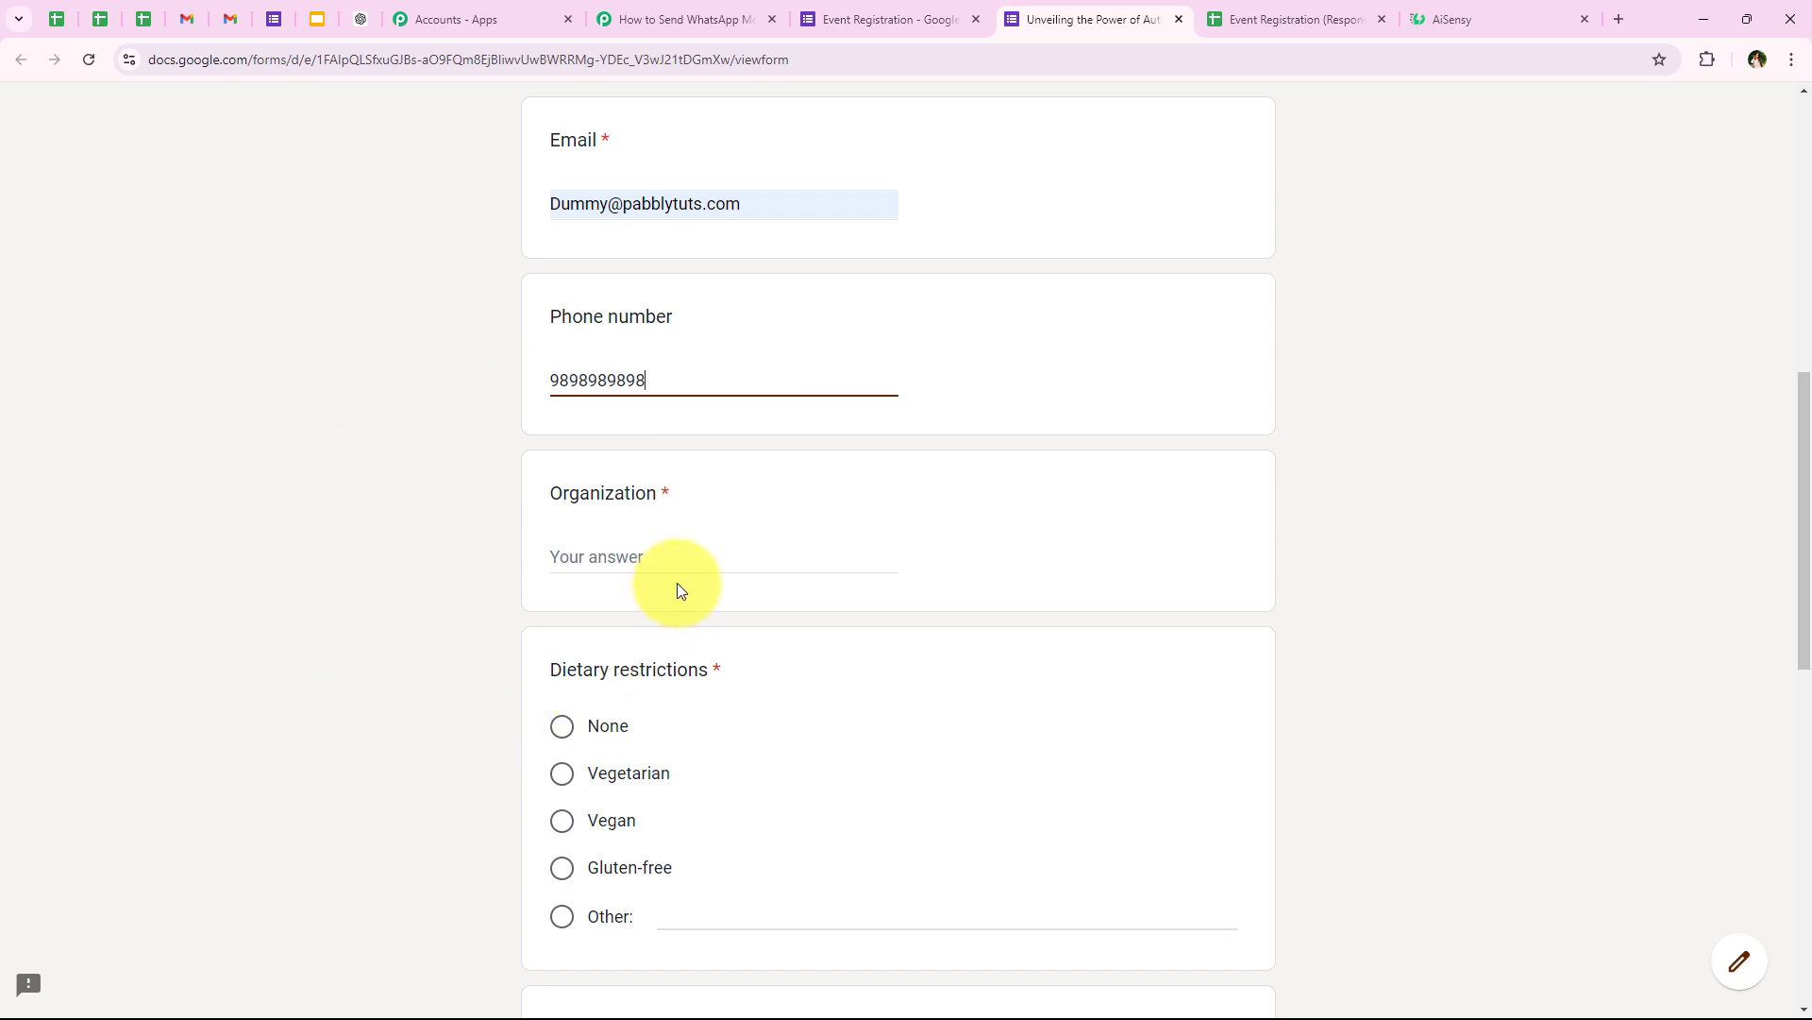
scroll(478, 623, "down", 1)
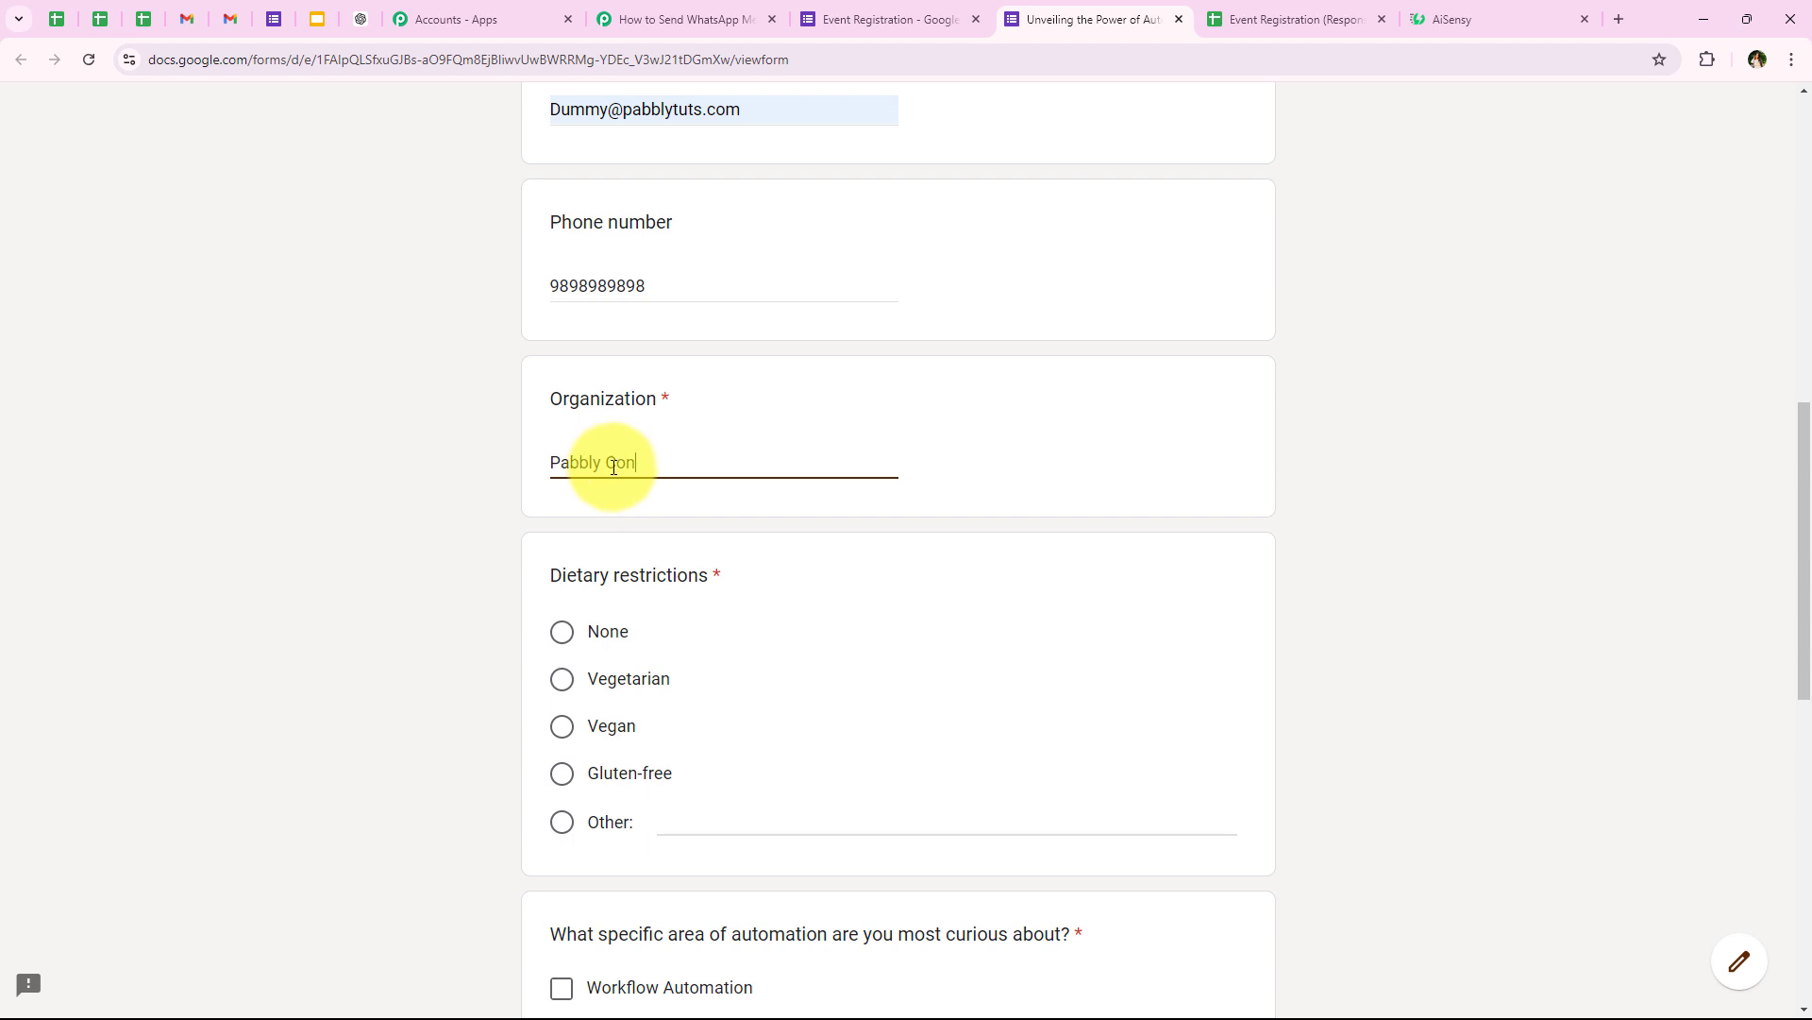
left_click(466, 495)
Choose Vegetarian, tick Social Media Automation, and select Social Media as the webinar source
scroll(462, 592, "down", 1)
scroll(463, 591, "down", 3)
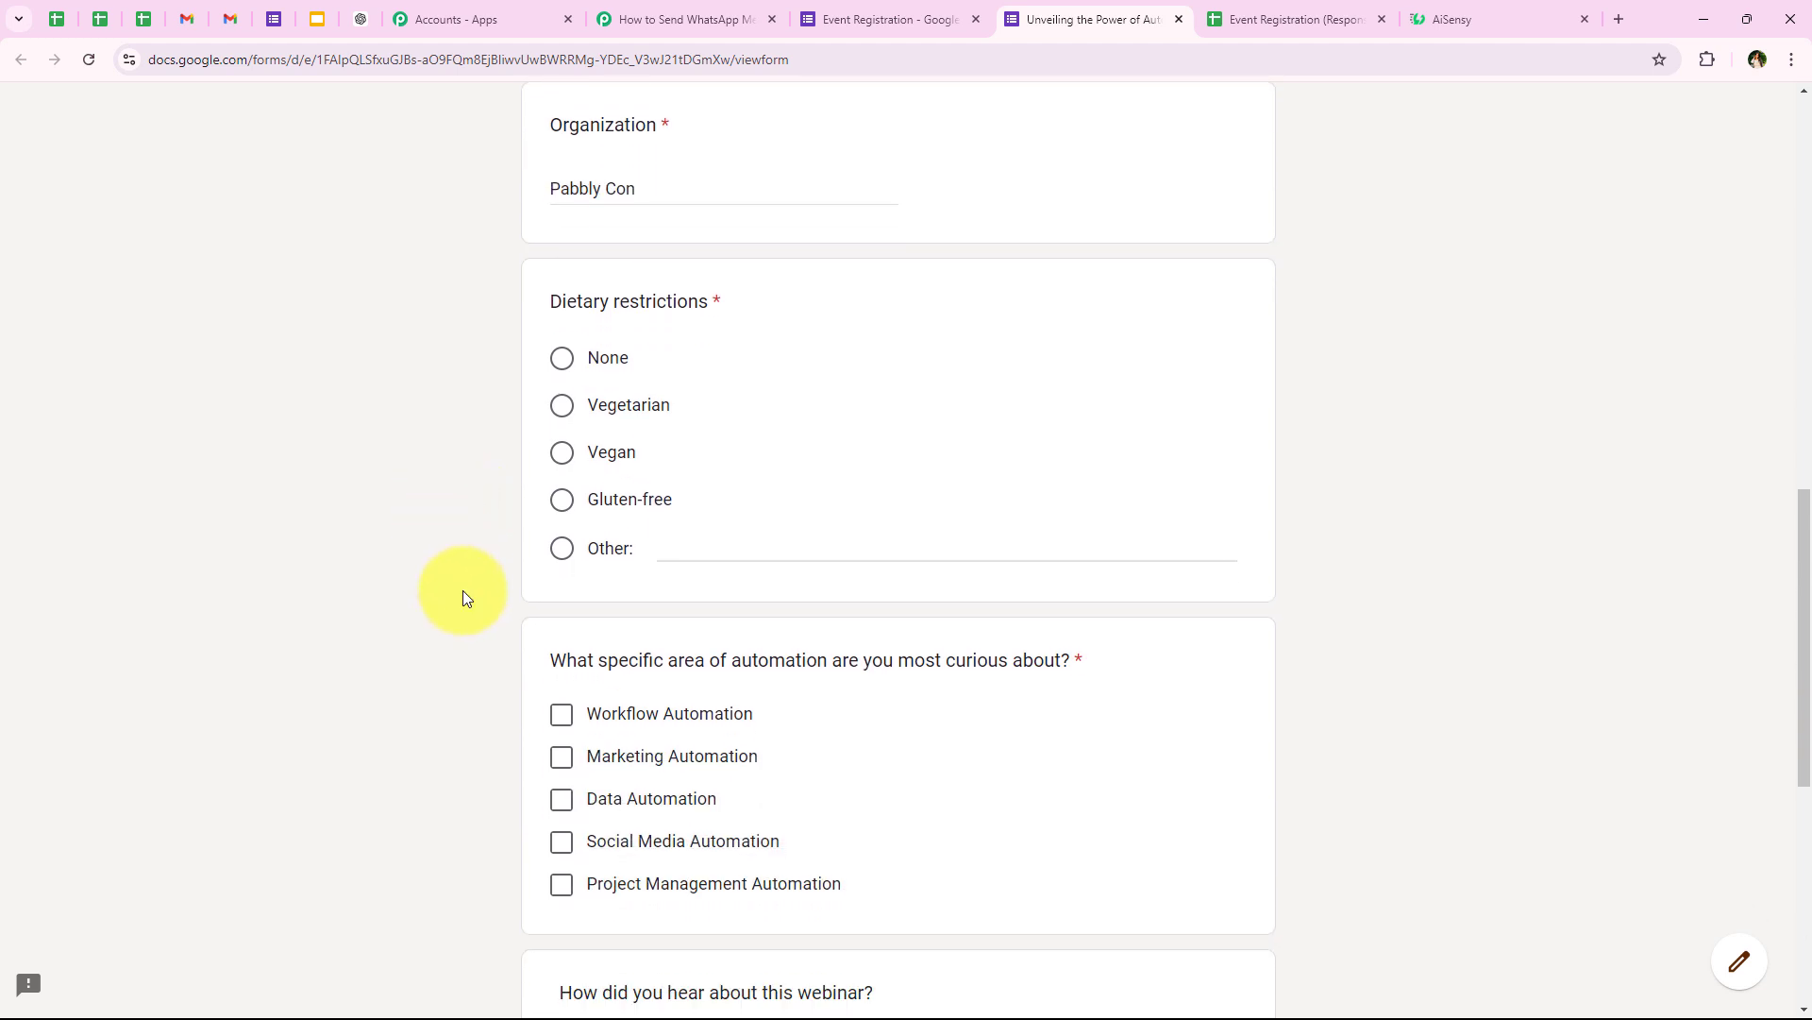
left_click(565, 413)
scroll(477, 571, "down", 4)
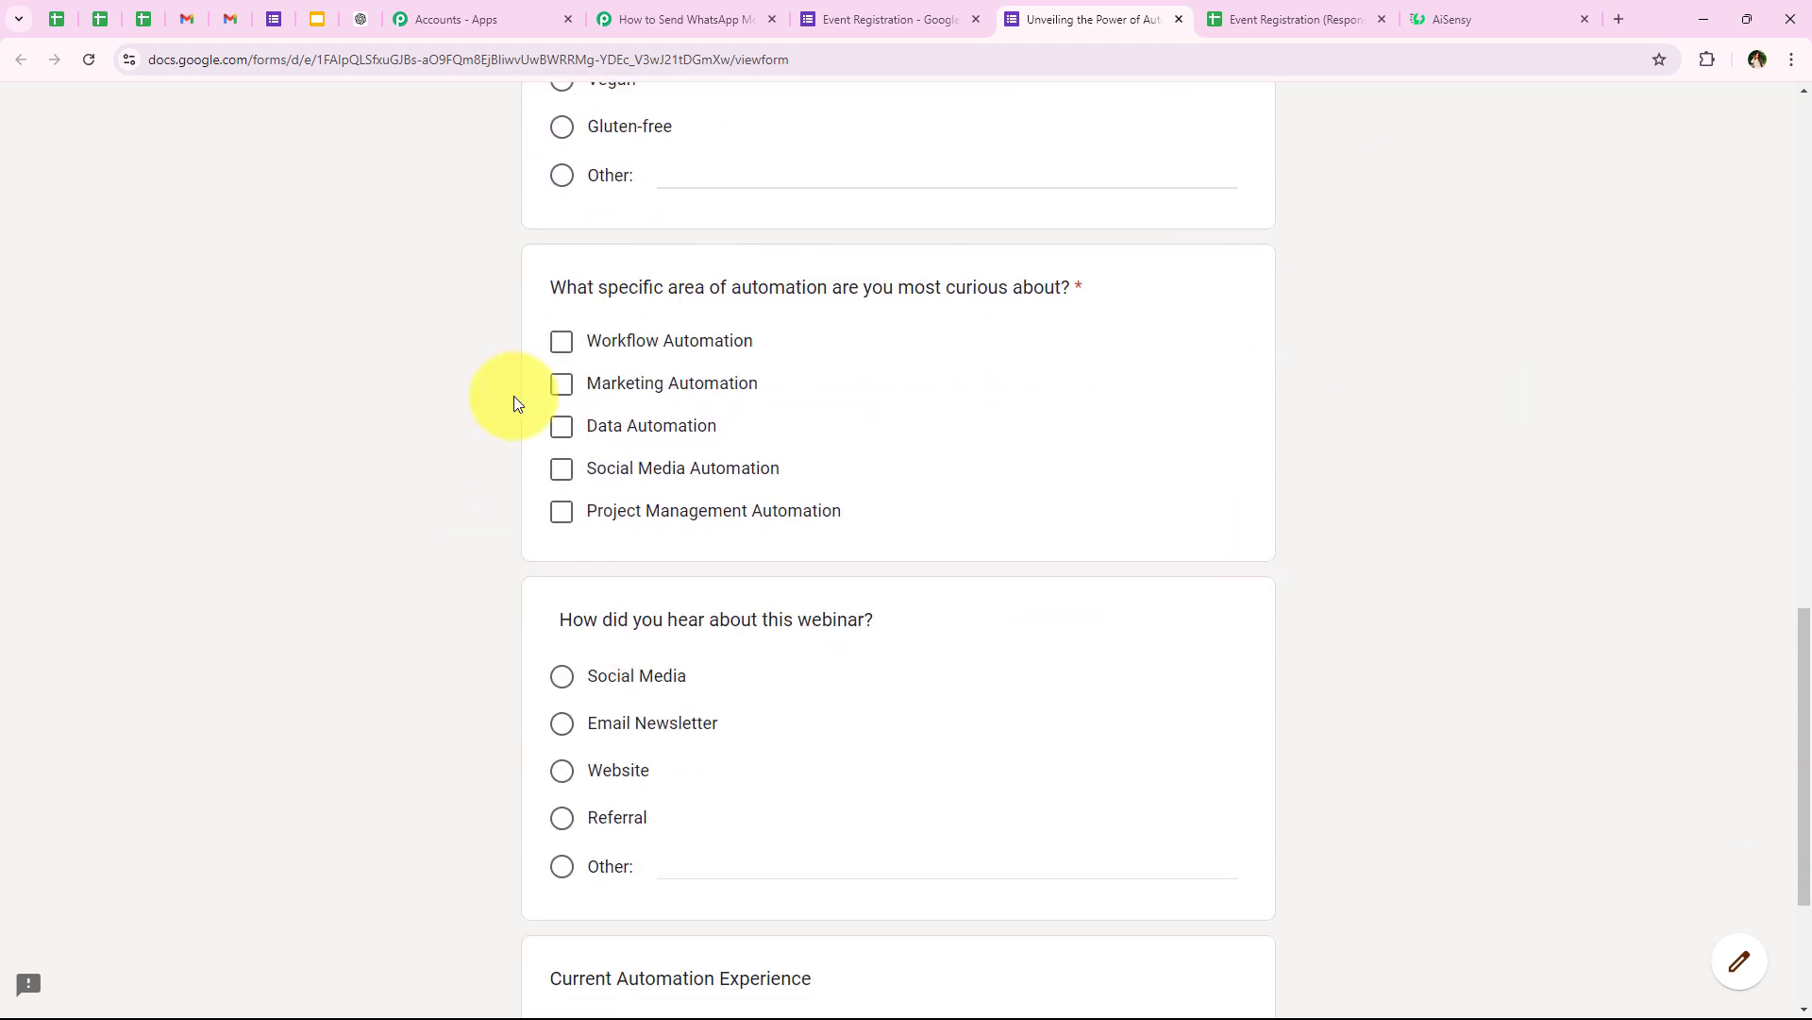
left_click(564, 468)
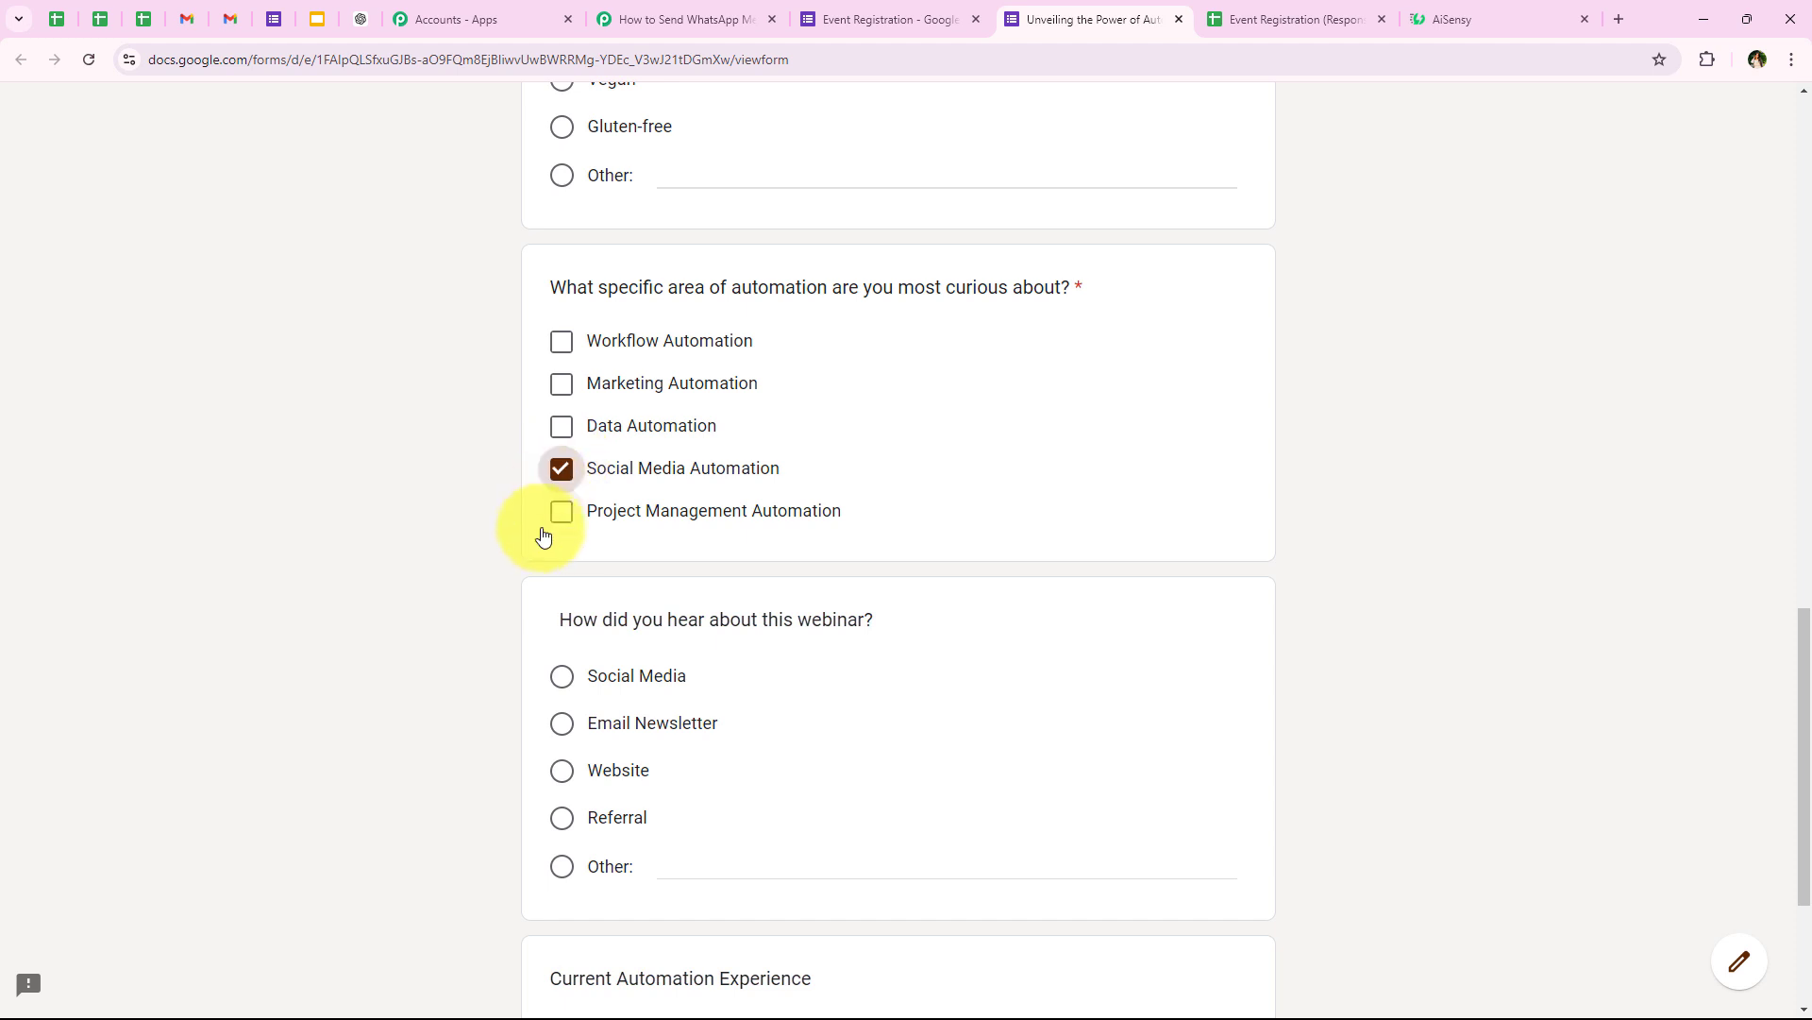
scroll(507, 580, "down", 2)
triple_click(580, 440)
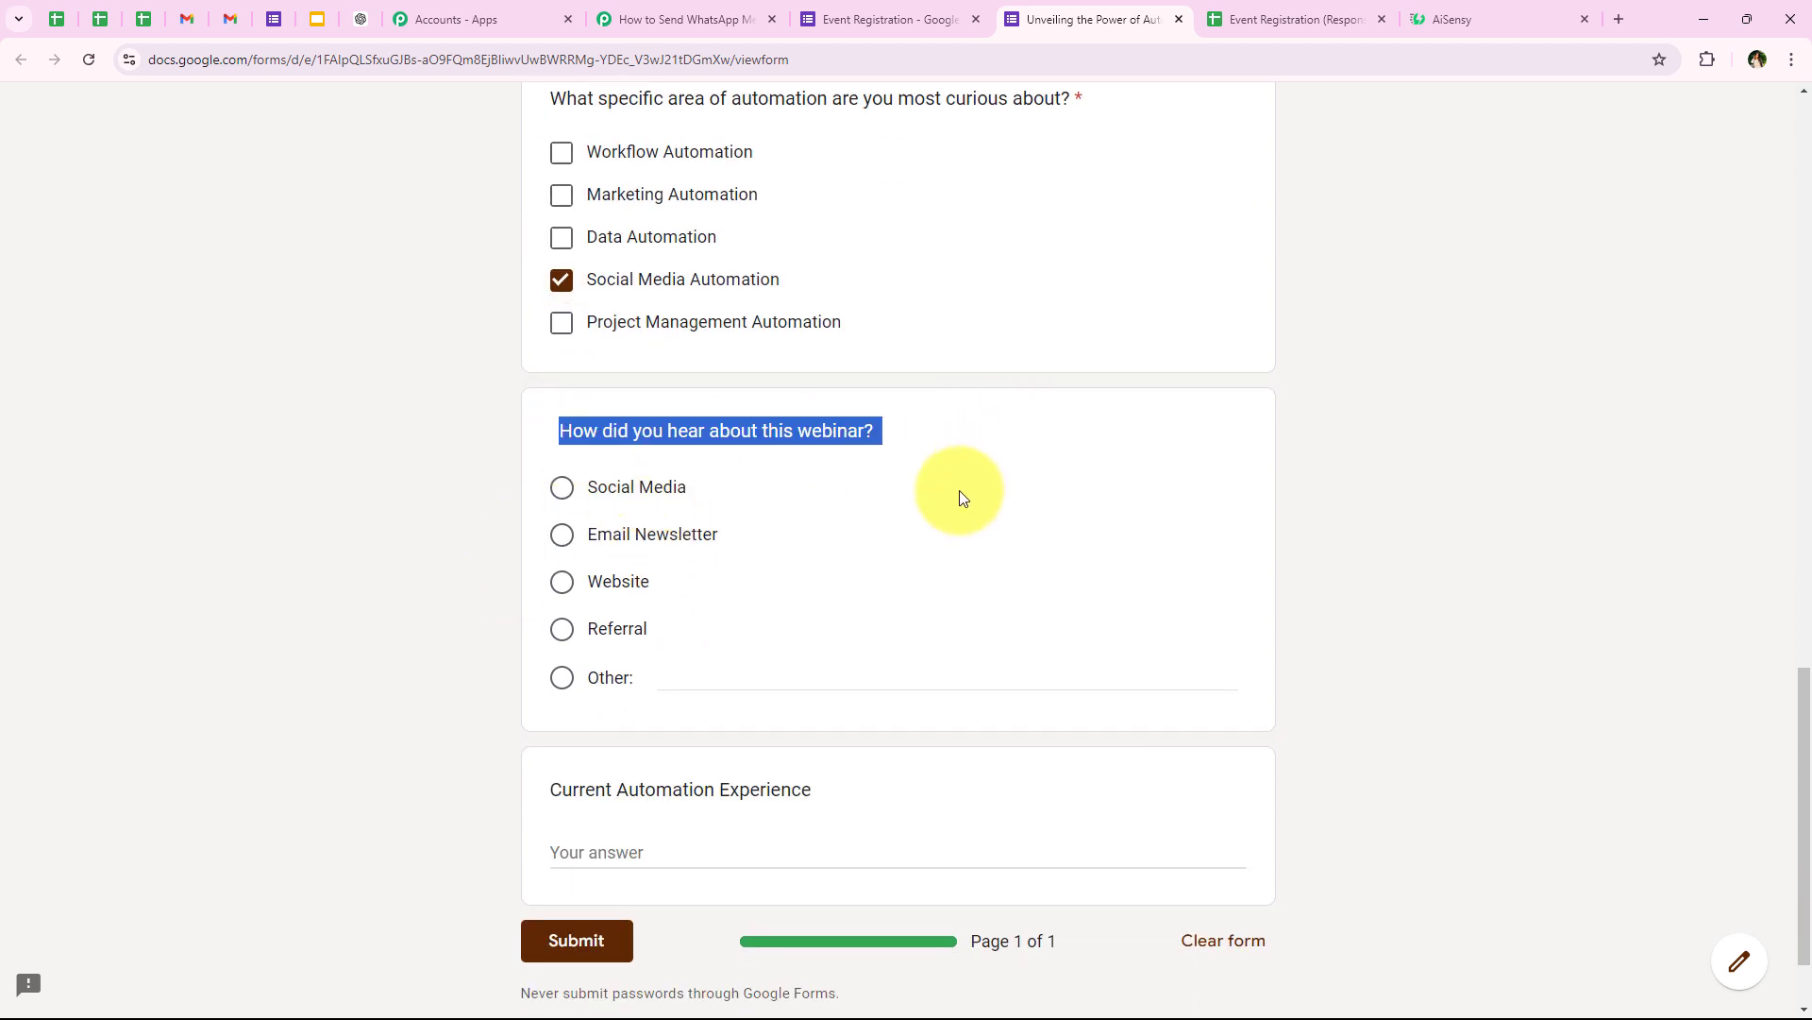
left_click(561, 487)
left_click(419, 559)
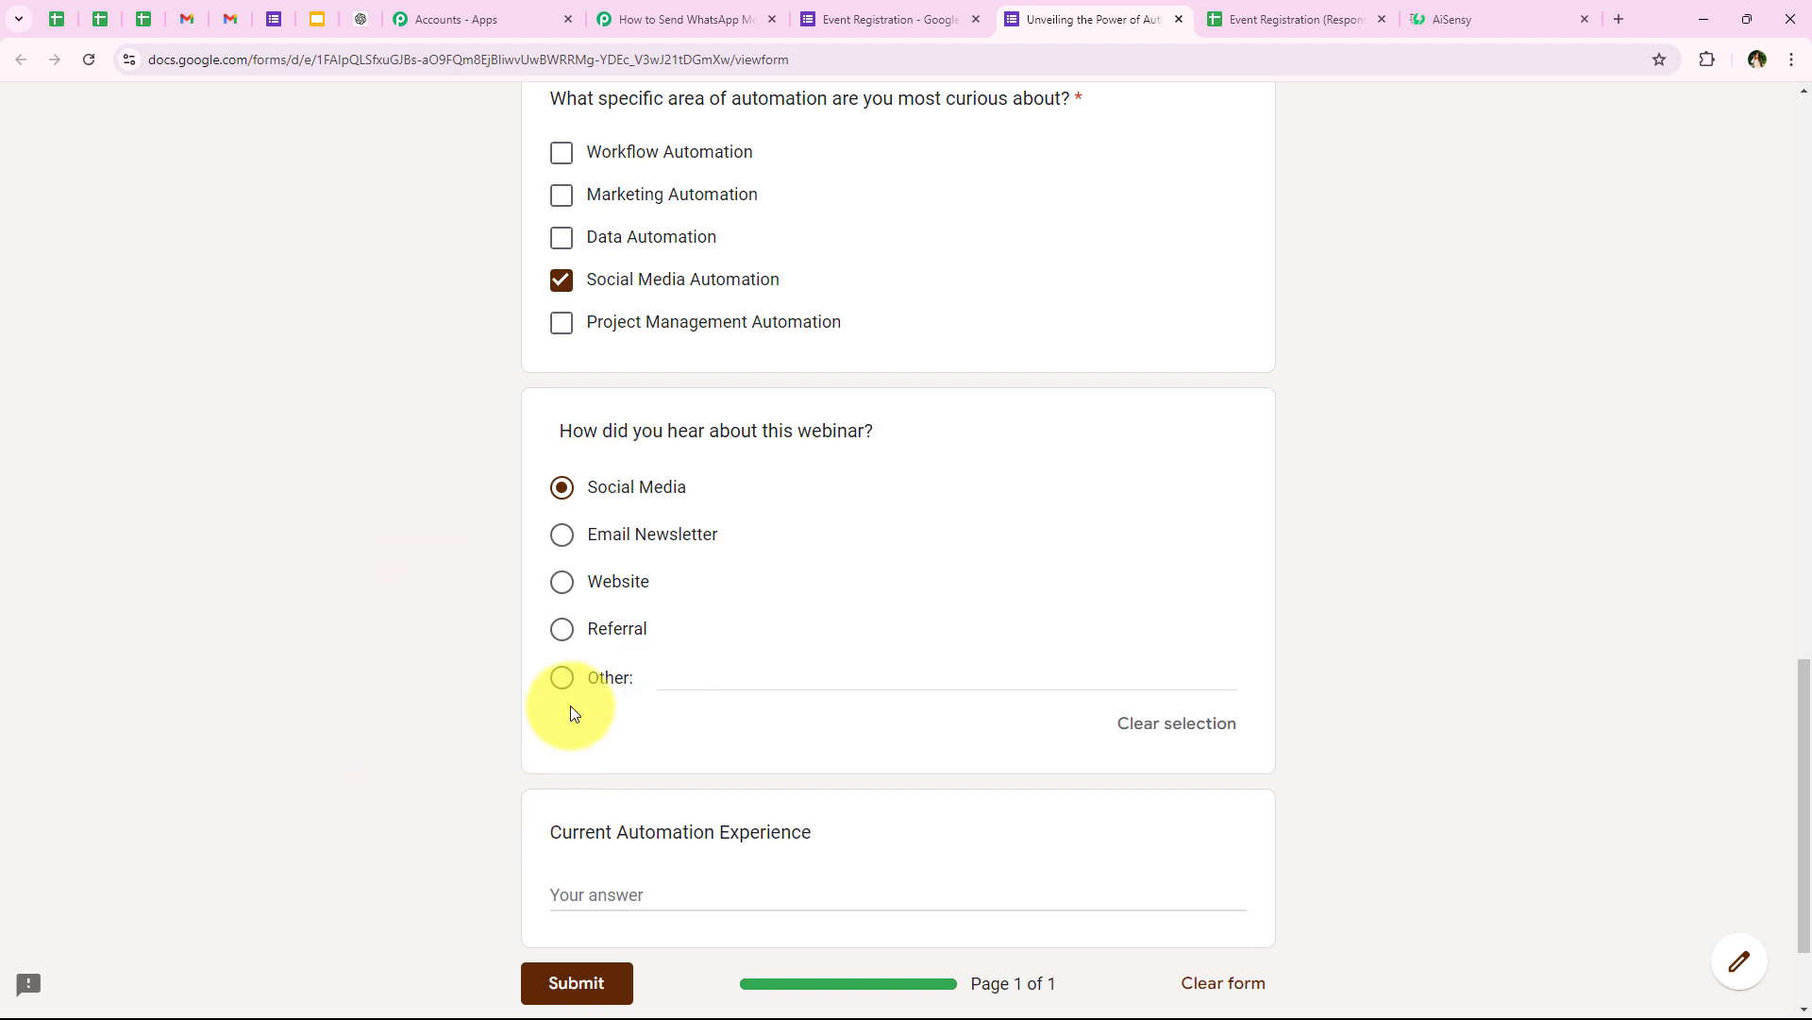
Answer Current Automation Experience with 'No, I don't have any.' and submit the registration
scroll(570, 705, "down", 2)
left_click_drag(548, 674, 1299, 678)
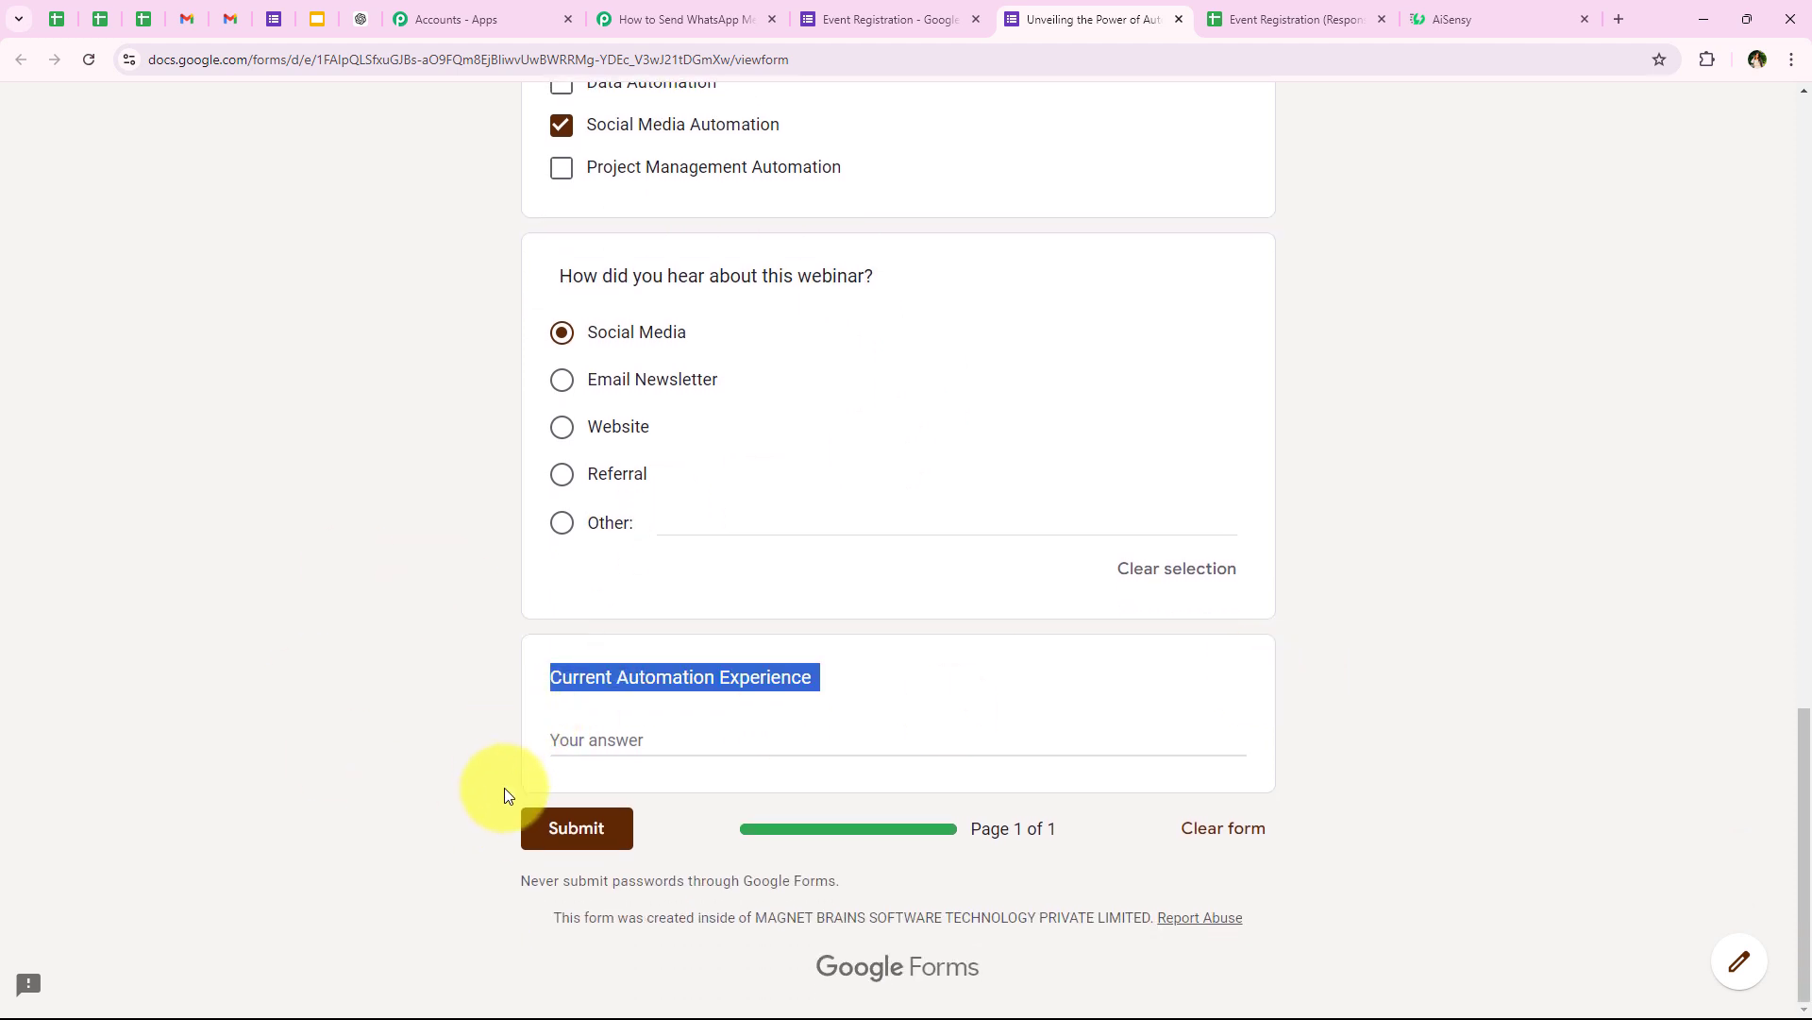
left_click(608, 743)
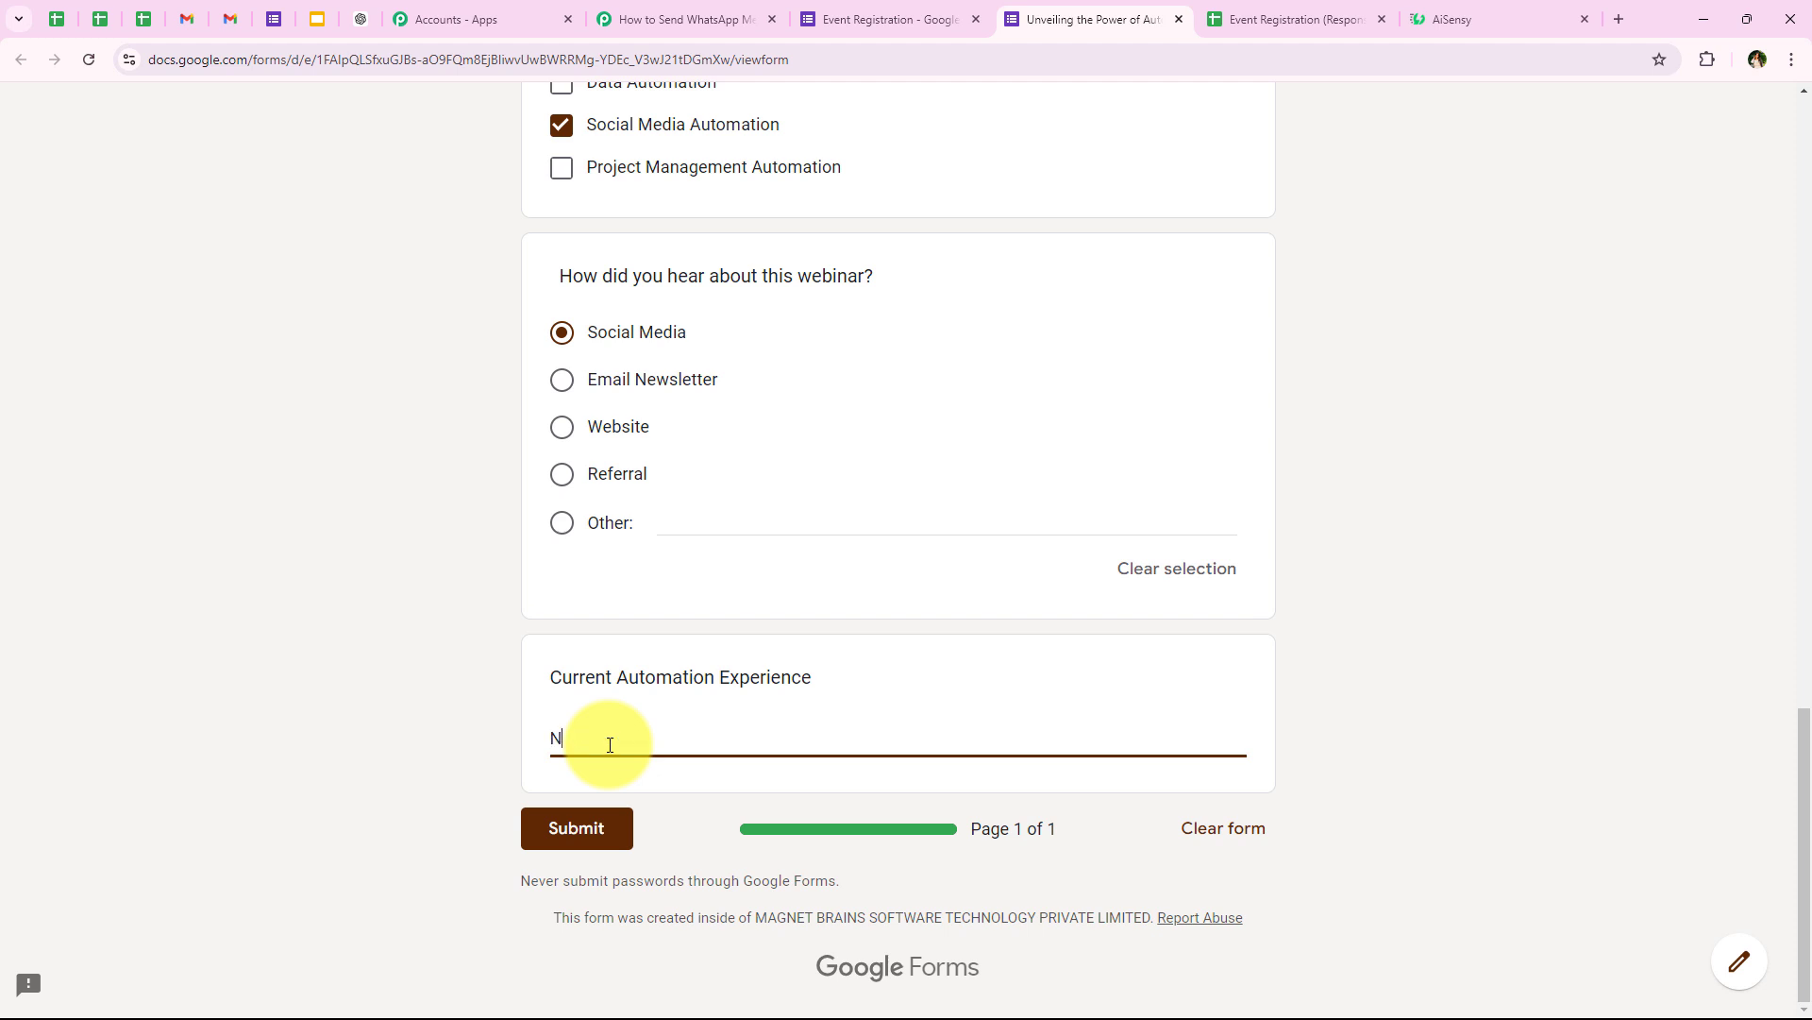
type("No, I don't have any.")
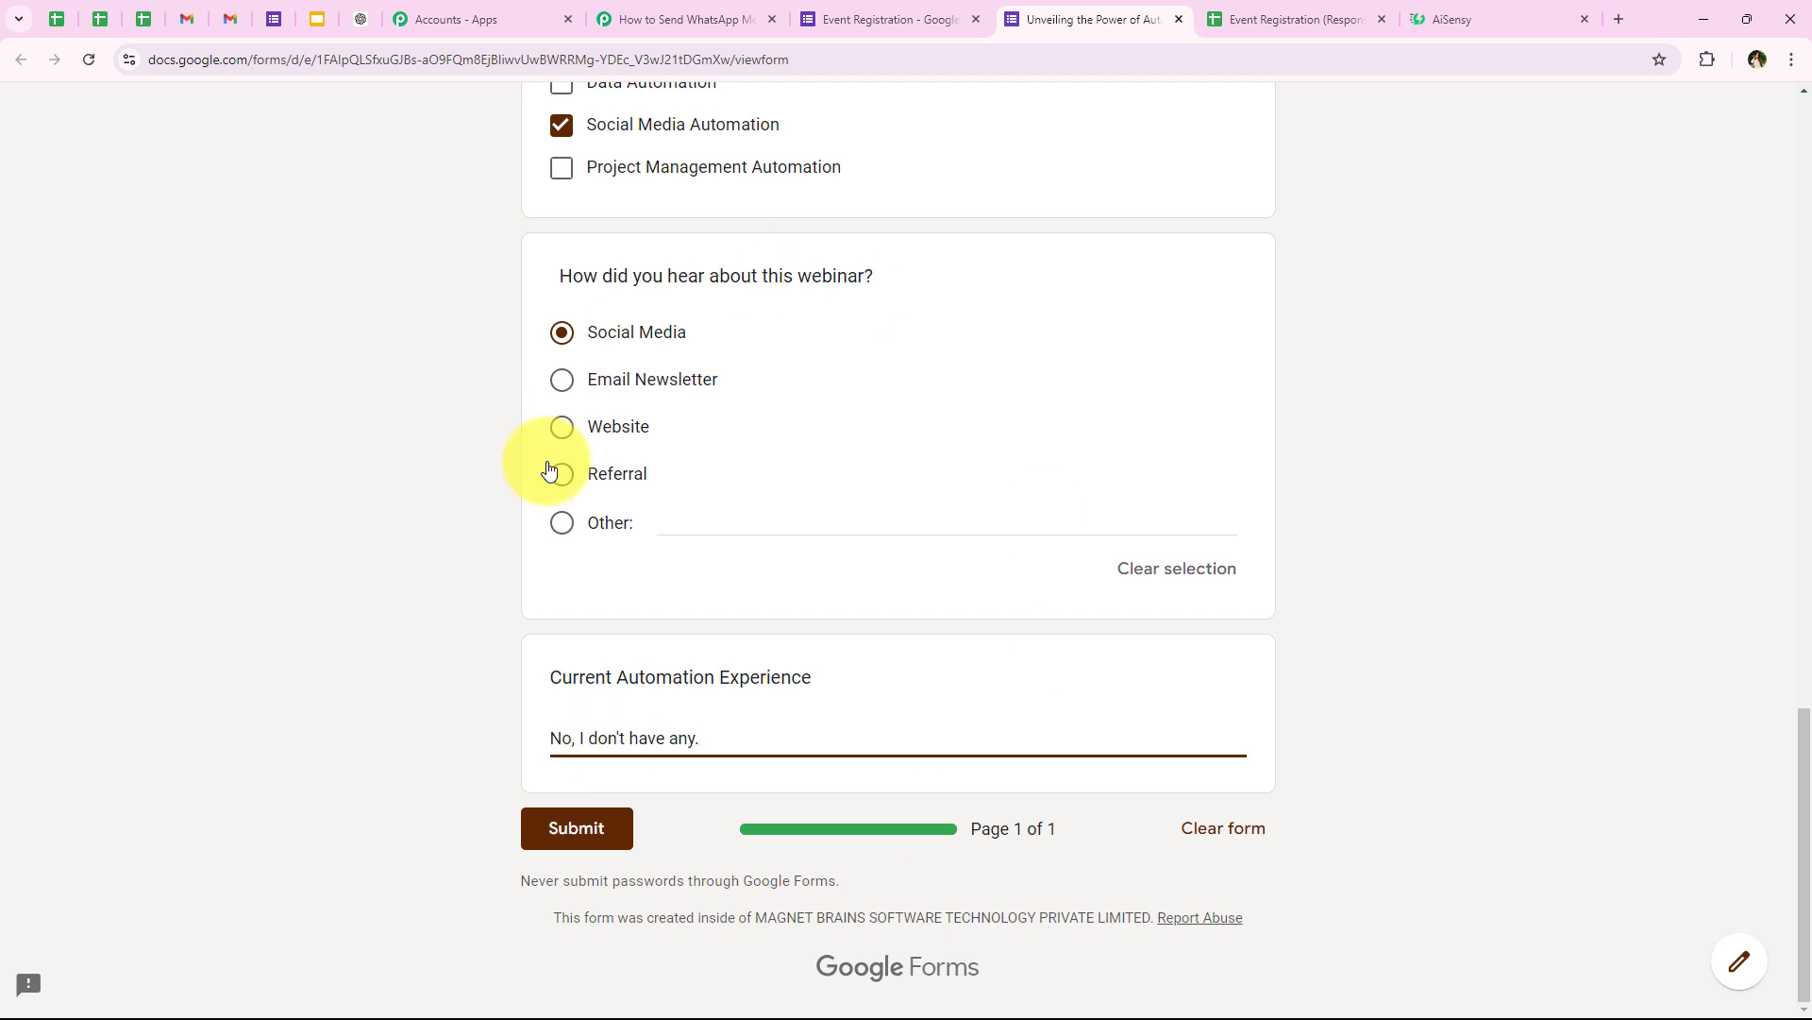
left_click(594, 836)
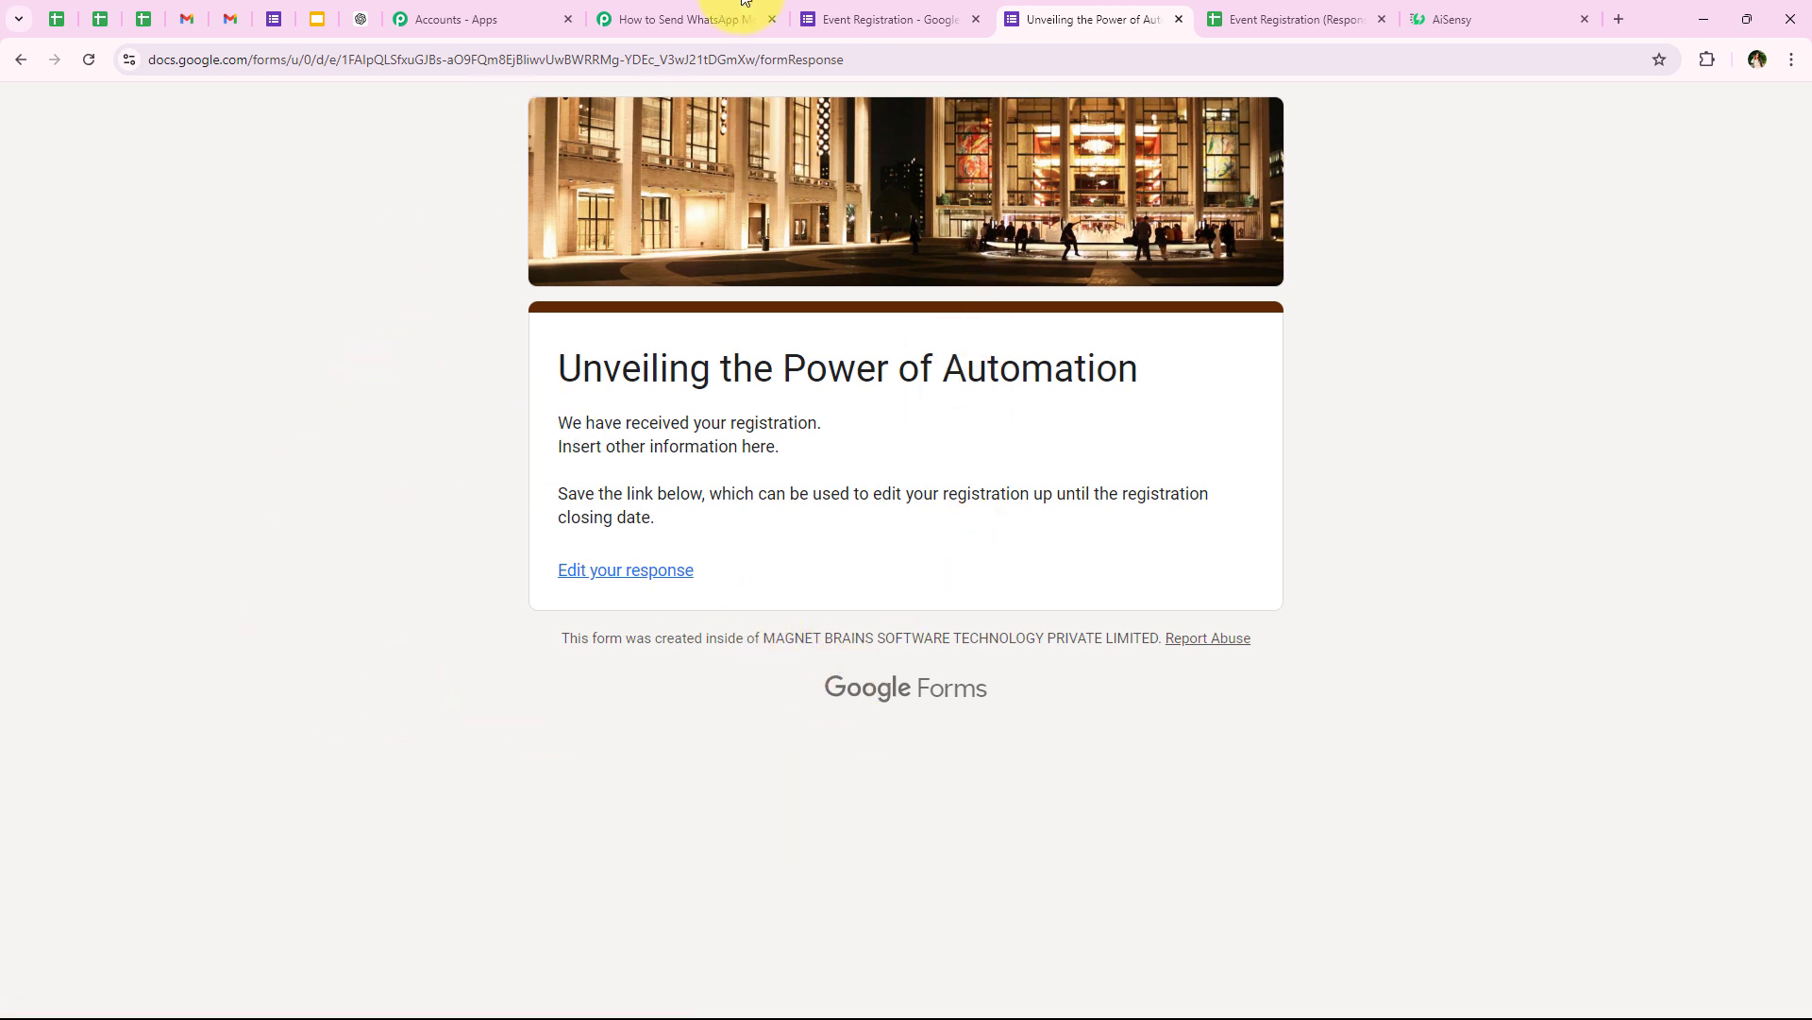
Review the test entry in row 2 of Event Registration (Responses), then return to Pabbly
left_click(1270, 17)
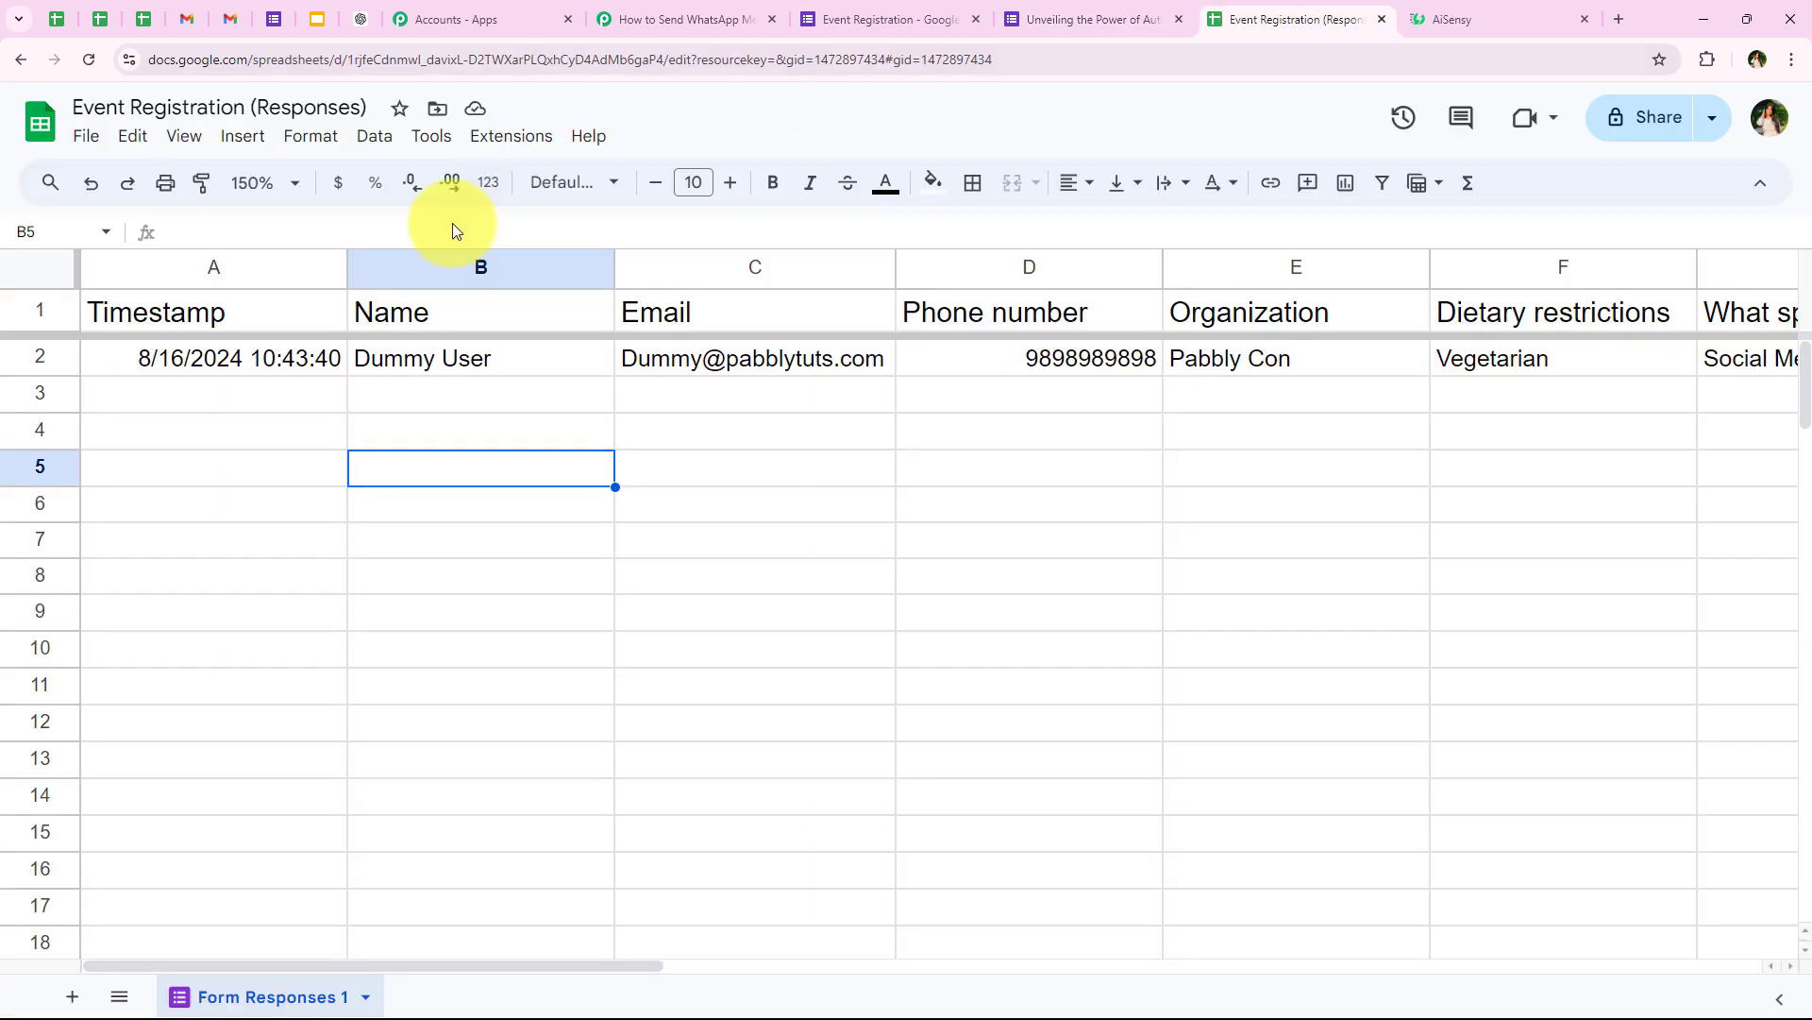
left_click(47, 358)
left_click_drag(506, 960, 427, 940)
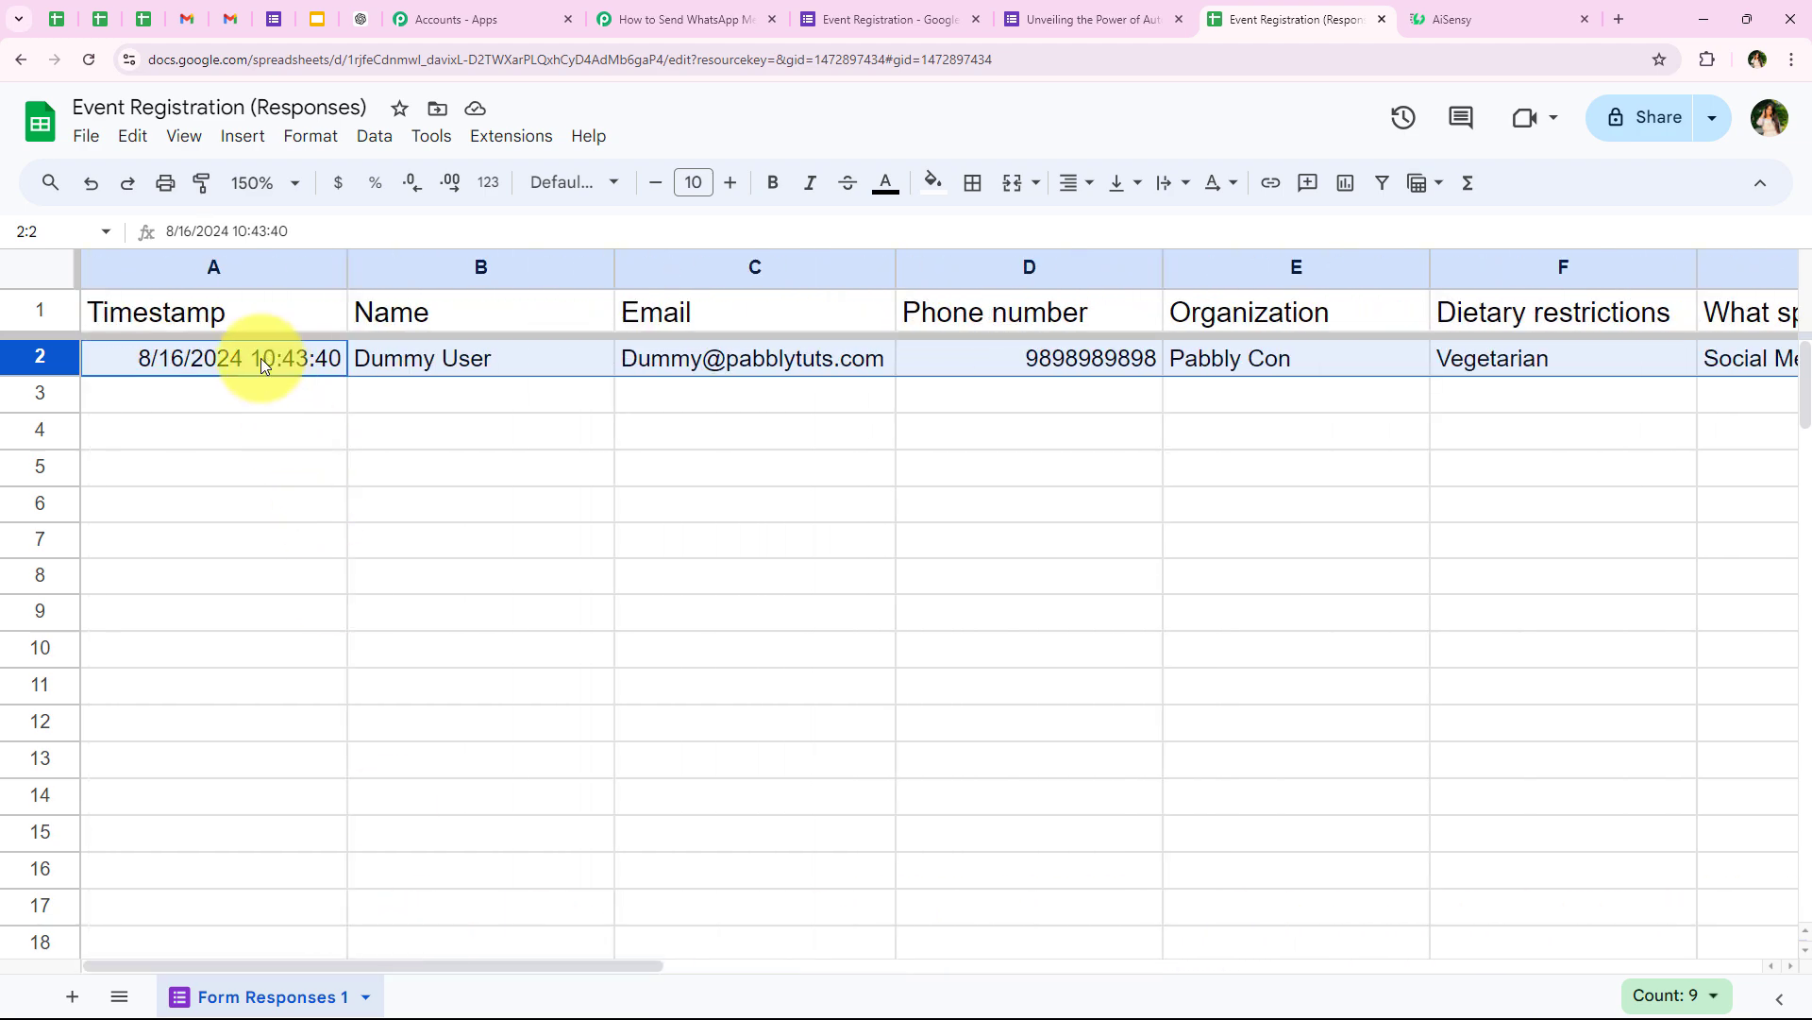
left_click(236, 393)
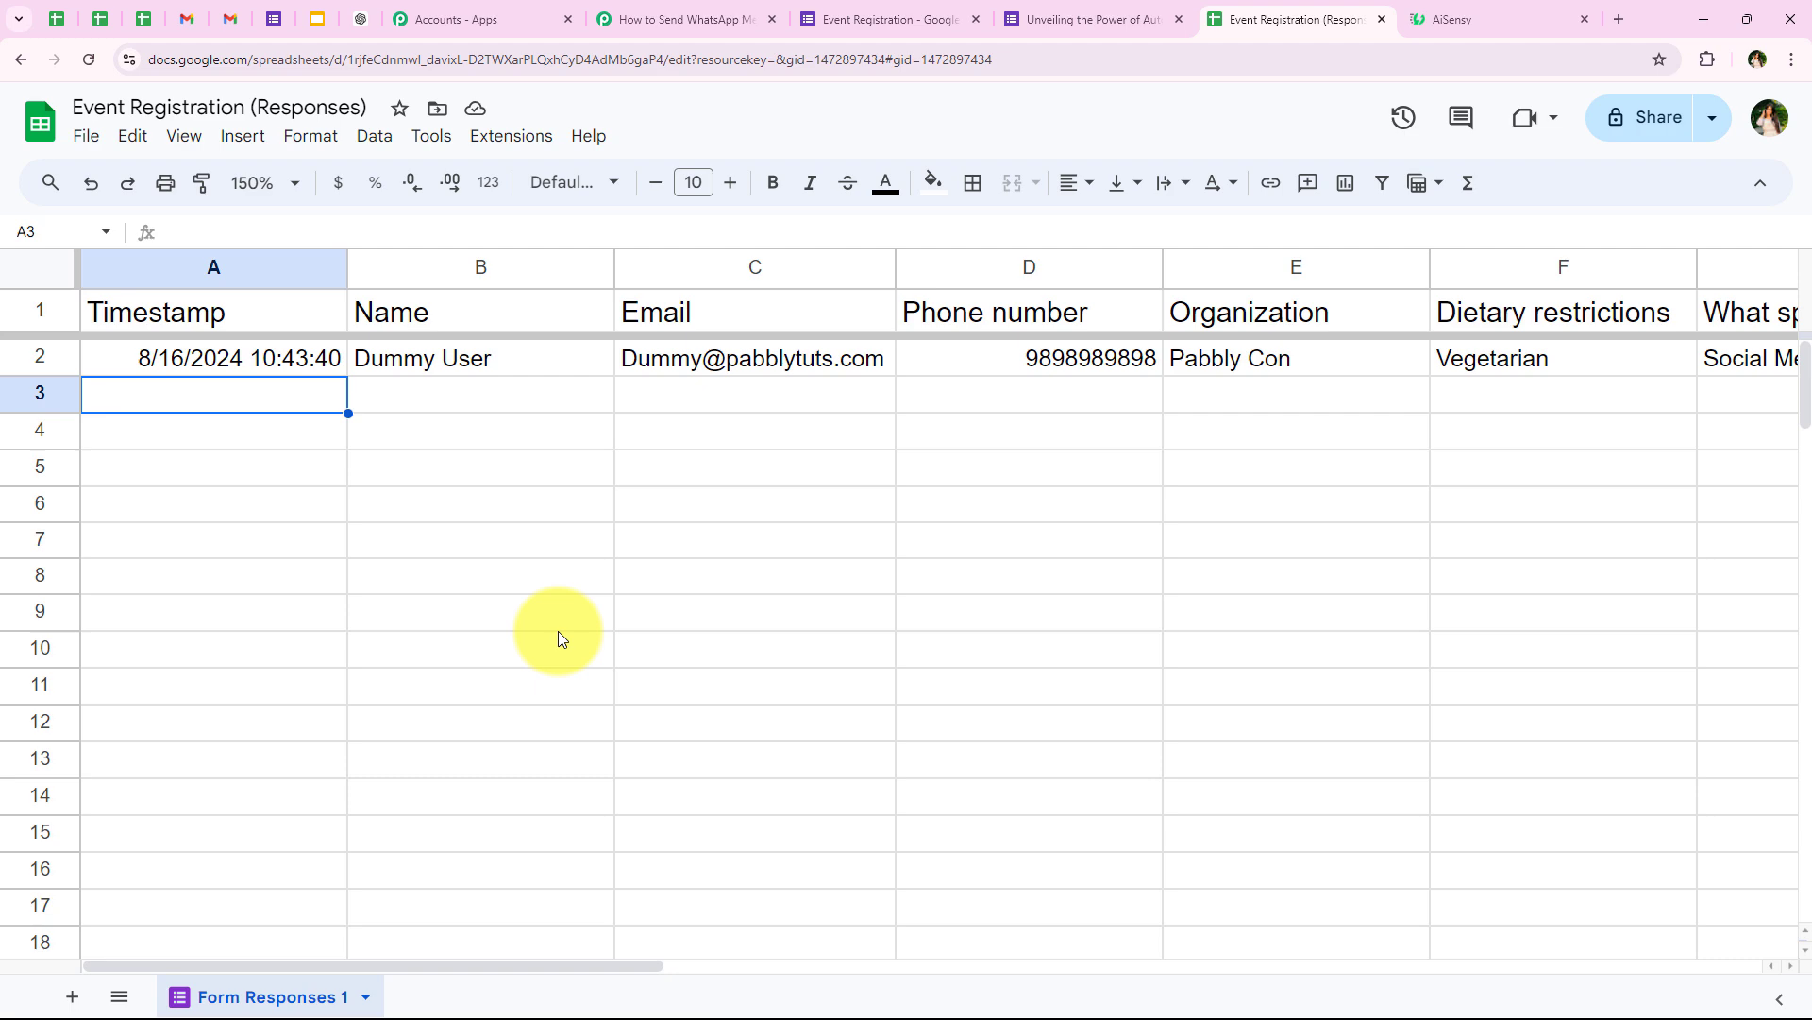
left_click(665, 17)
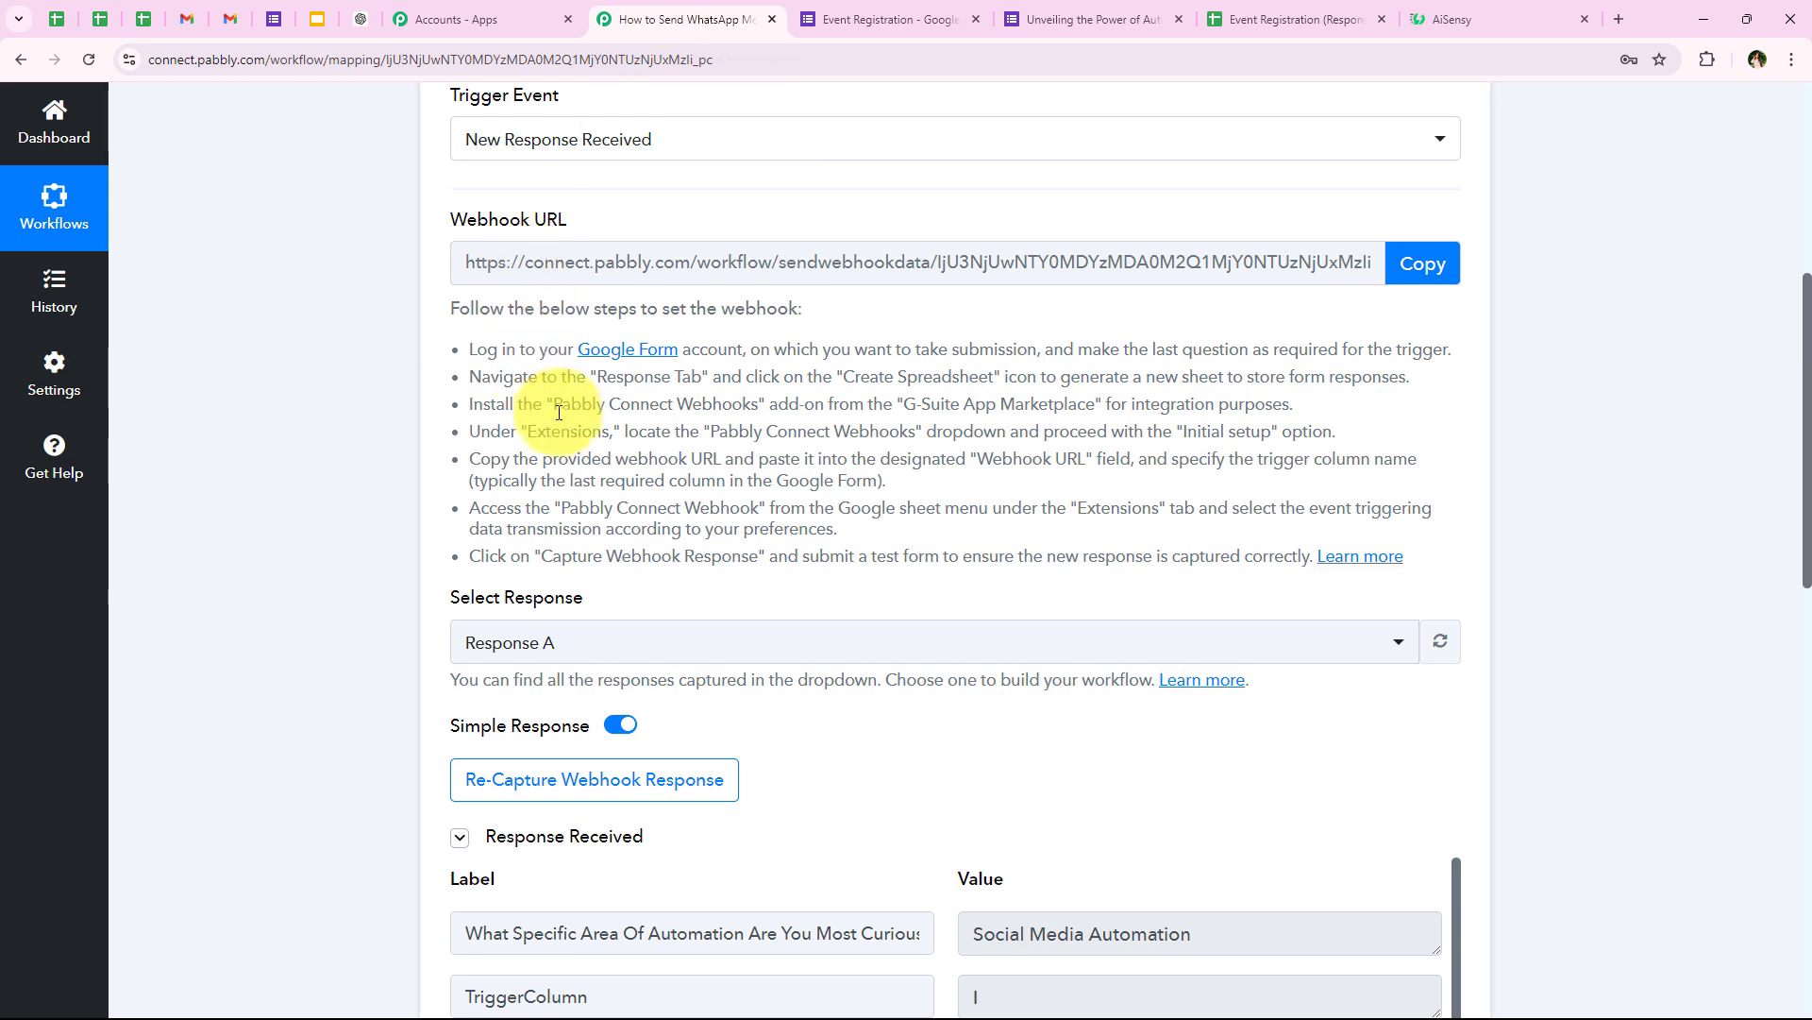
Check the captured Phone Number, Organization 'Pabbly Con', Name and webinar source values
scroll(528, 415, "down", 3)
scroll(567, 413, "down", 2)
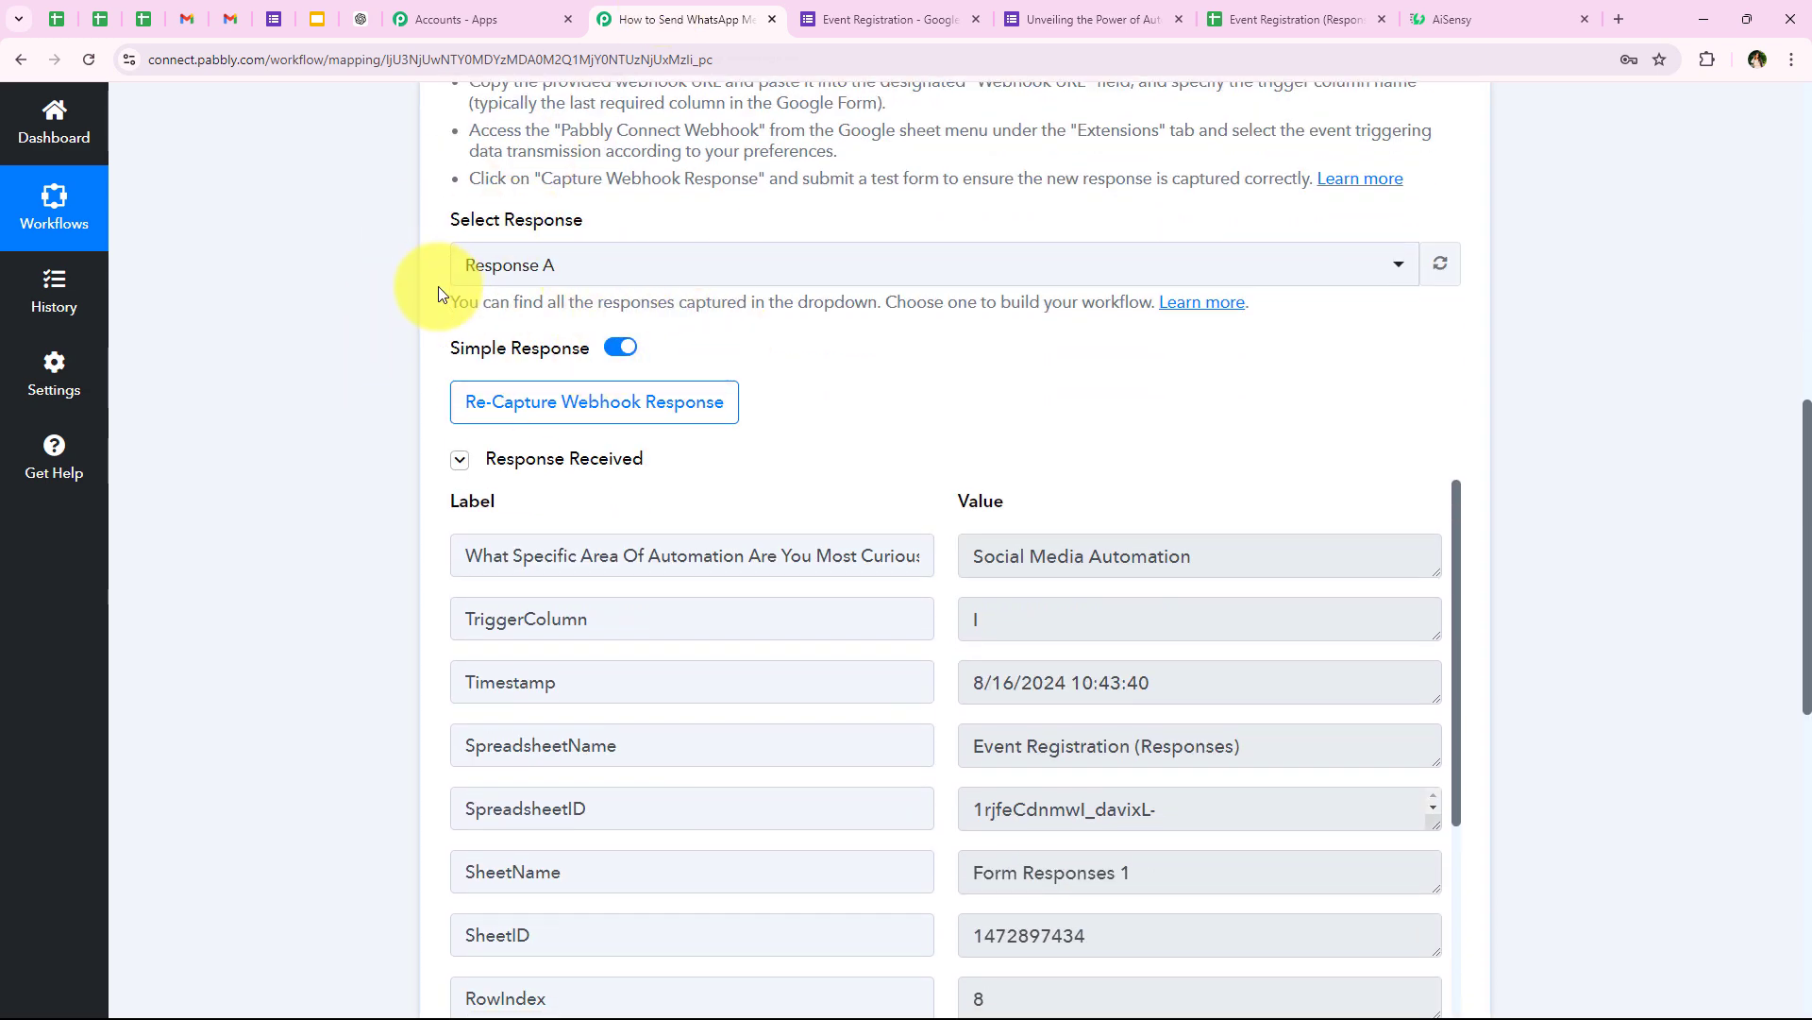
scroll(1038, 305, "down", 1)
scroll(1038, 304, "down", 5)
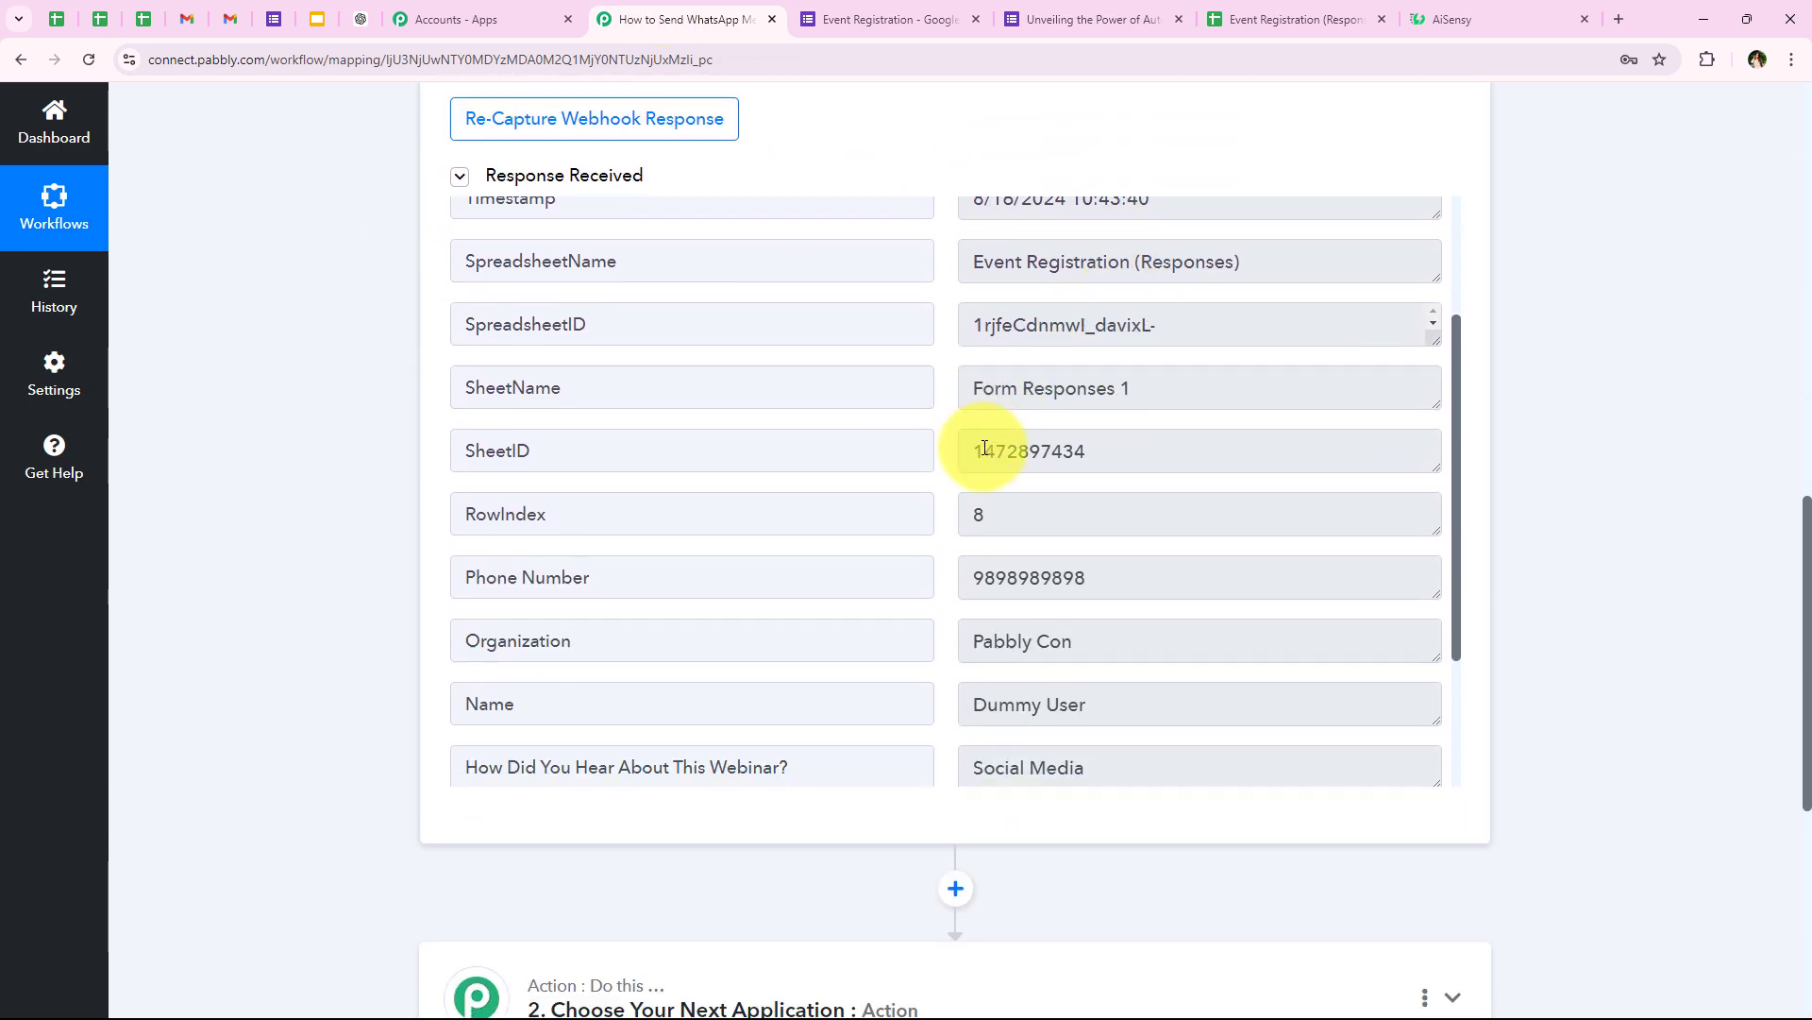
double_click(1145, 502)
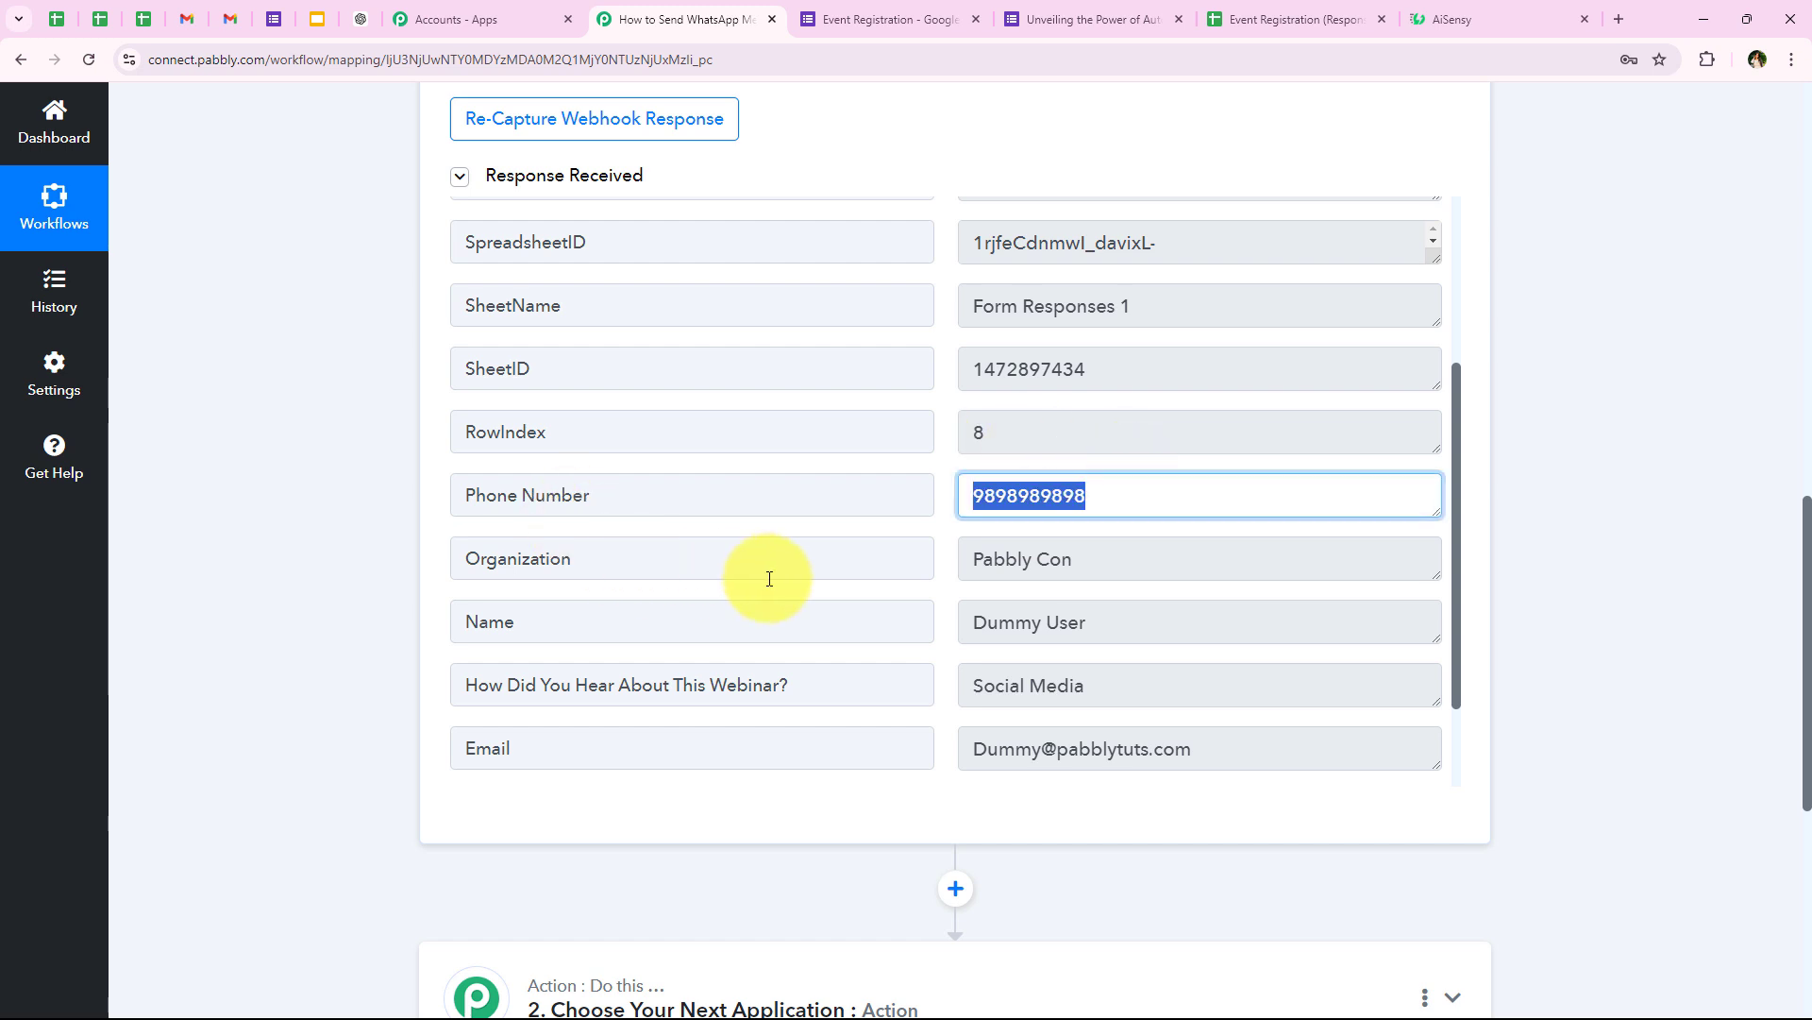
left_click(1095, 557)
left_click(1095, 557)
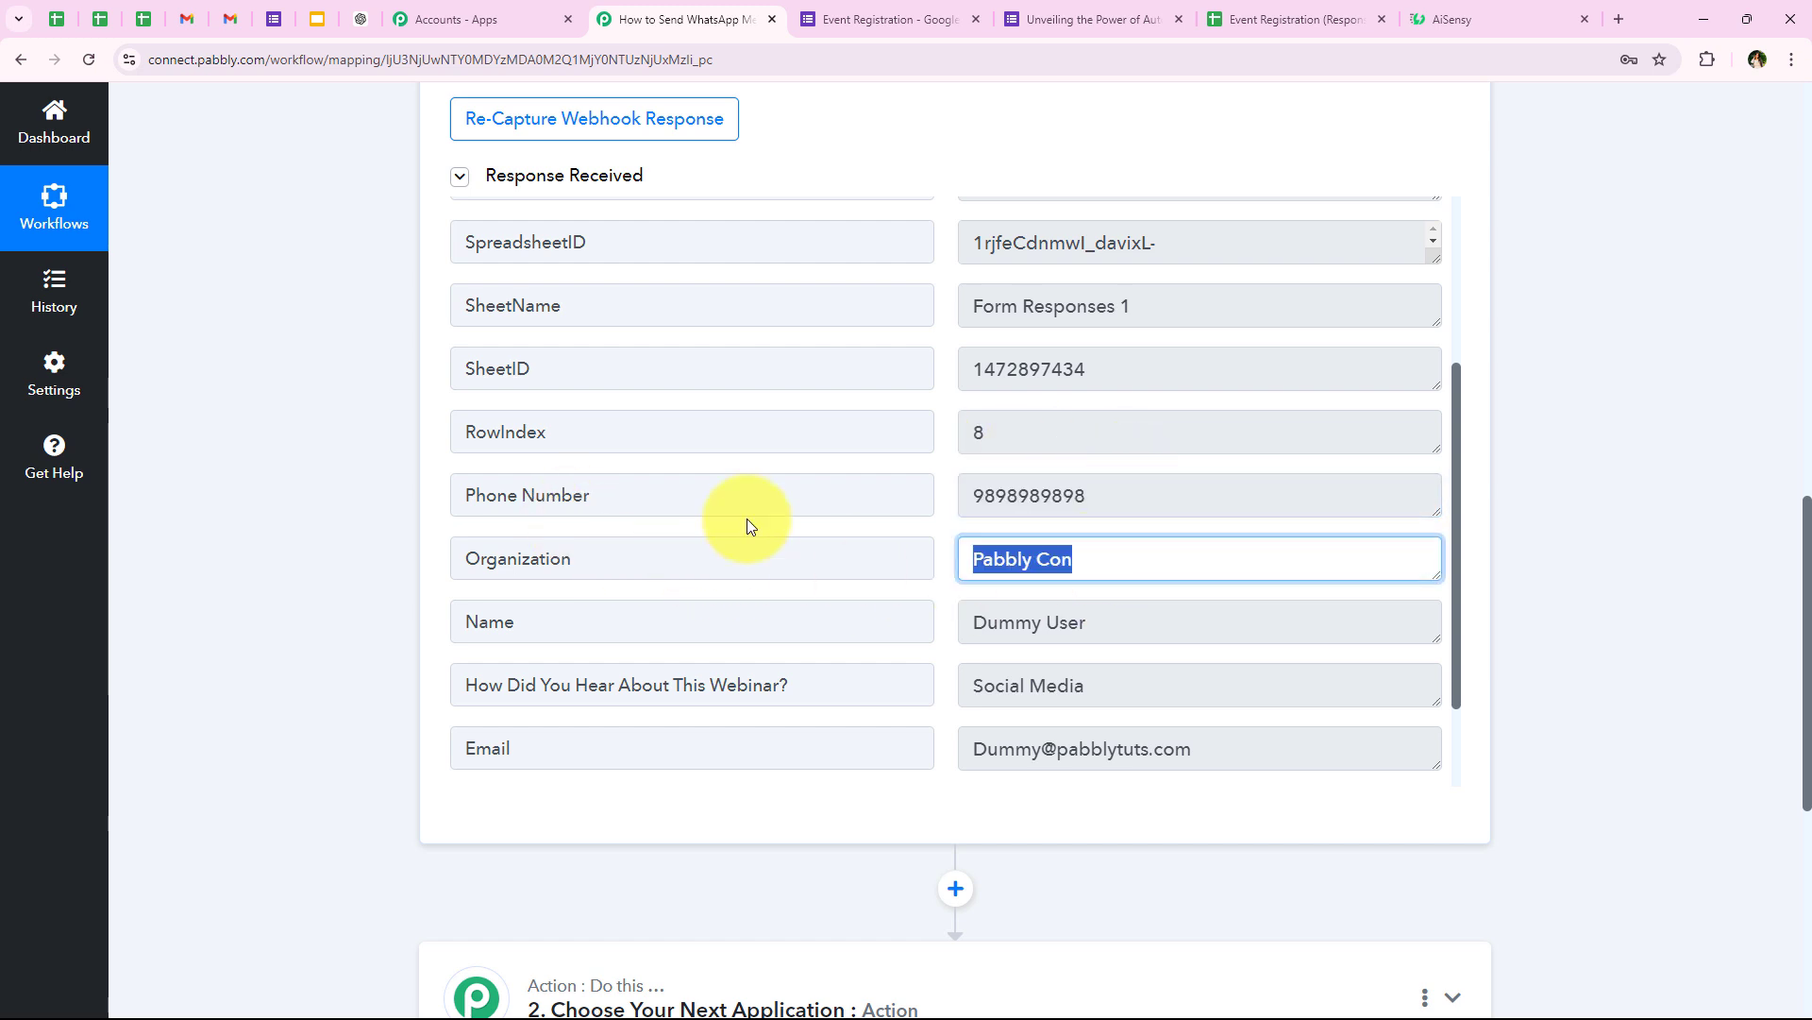
left_click(1157, 625)
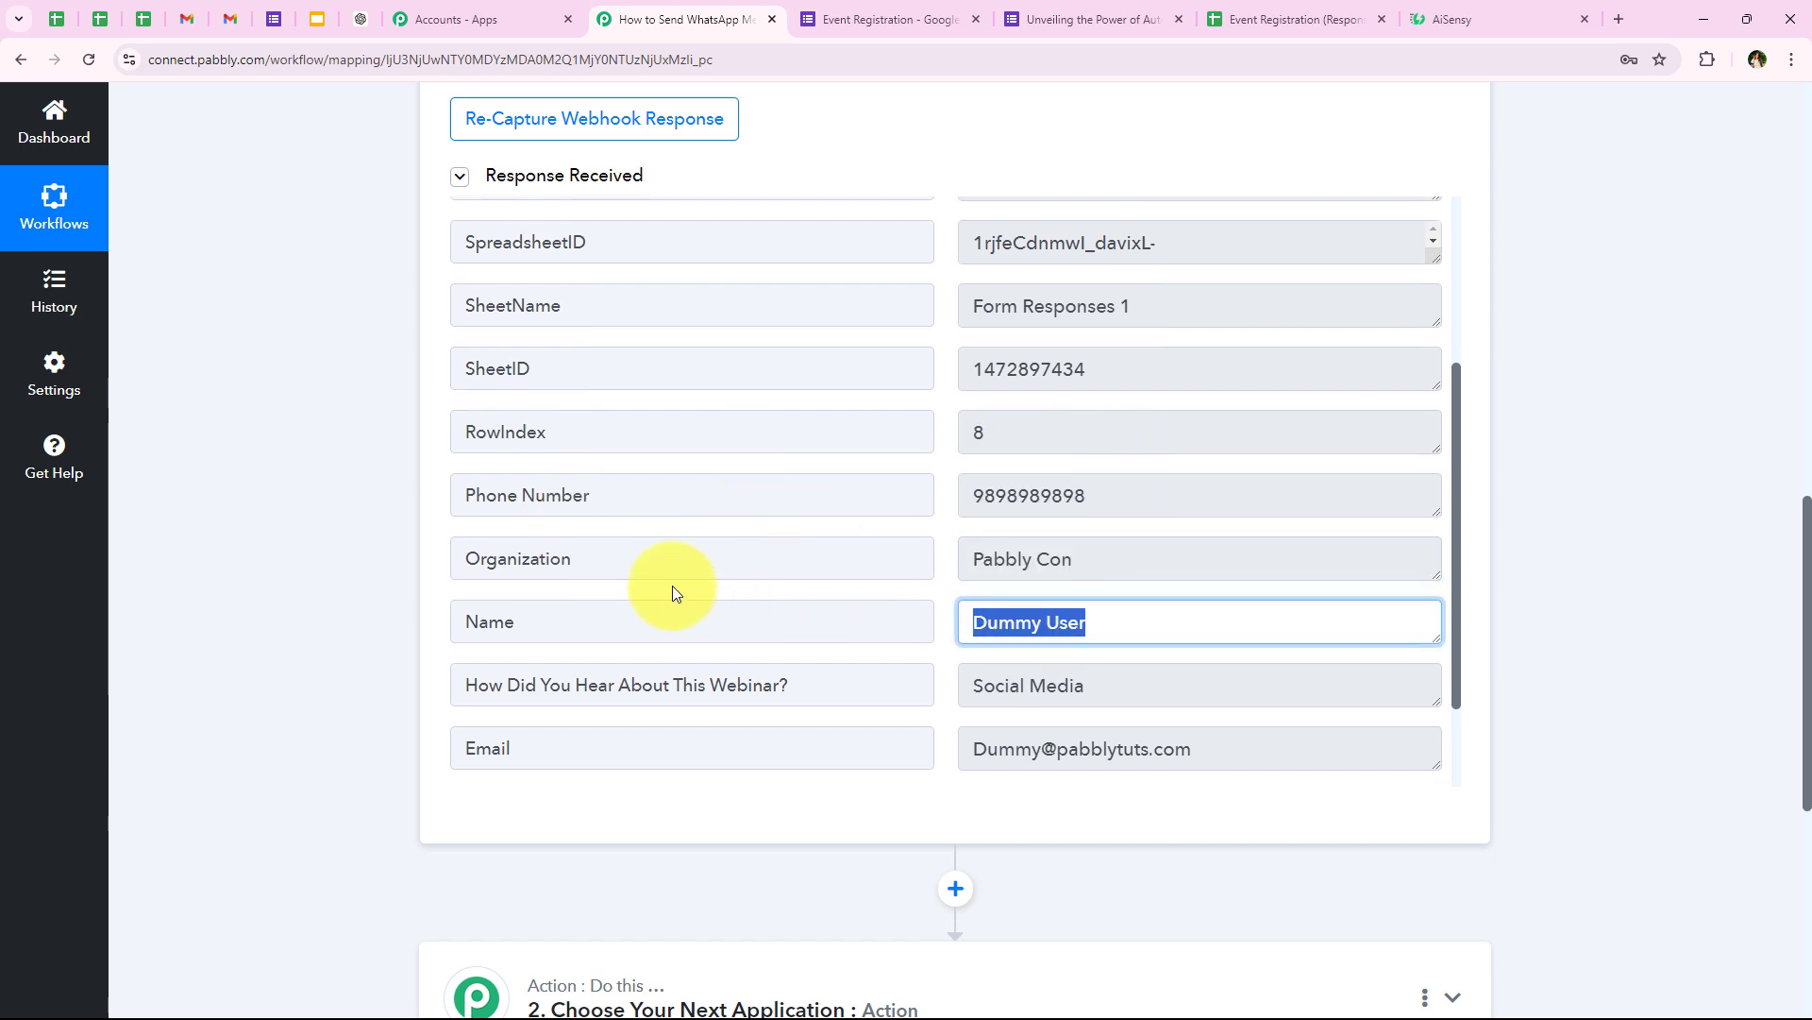
left_click(1126, 684)
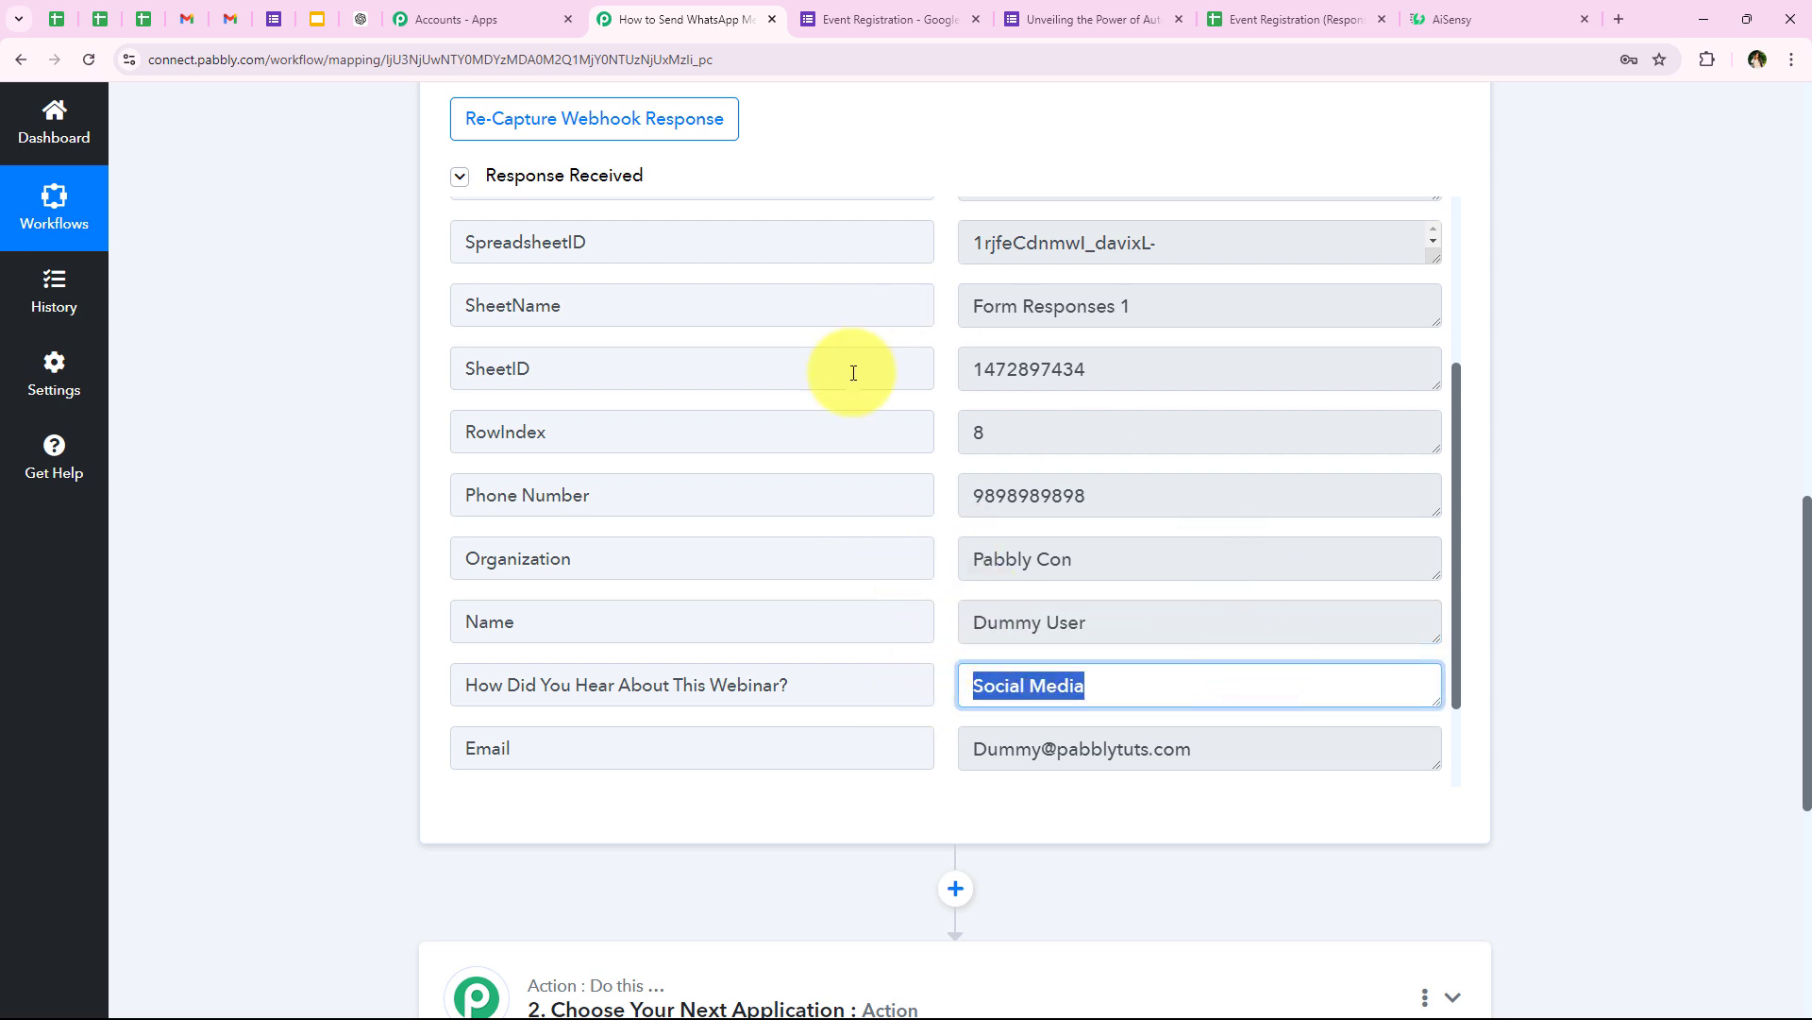
Check the captured Dietary Restrictions, Email and Automation Experience values, then return to the top
scroll(939, 421, "down", 2)
left_click(1169, 685)
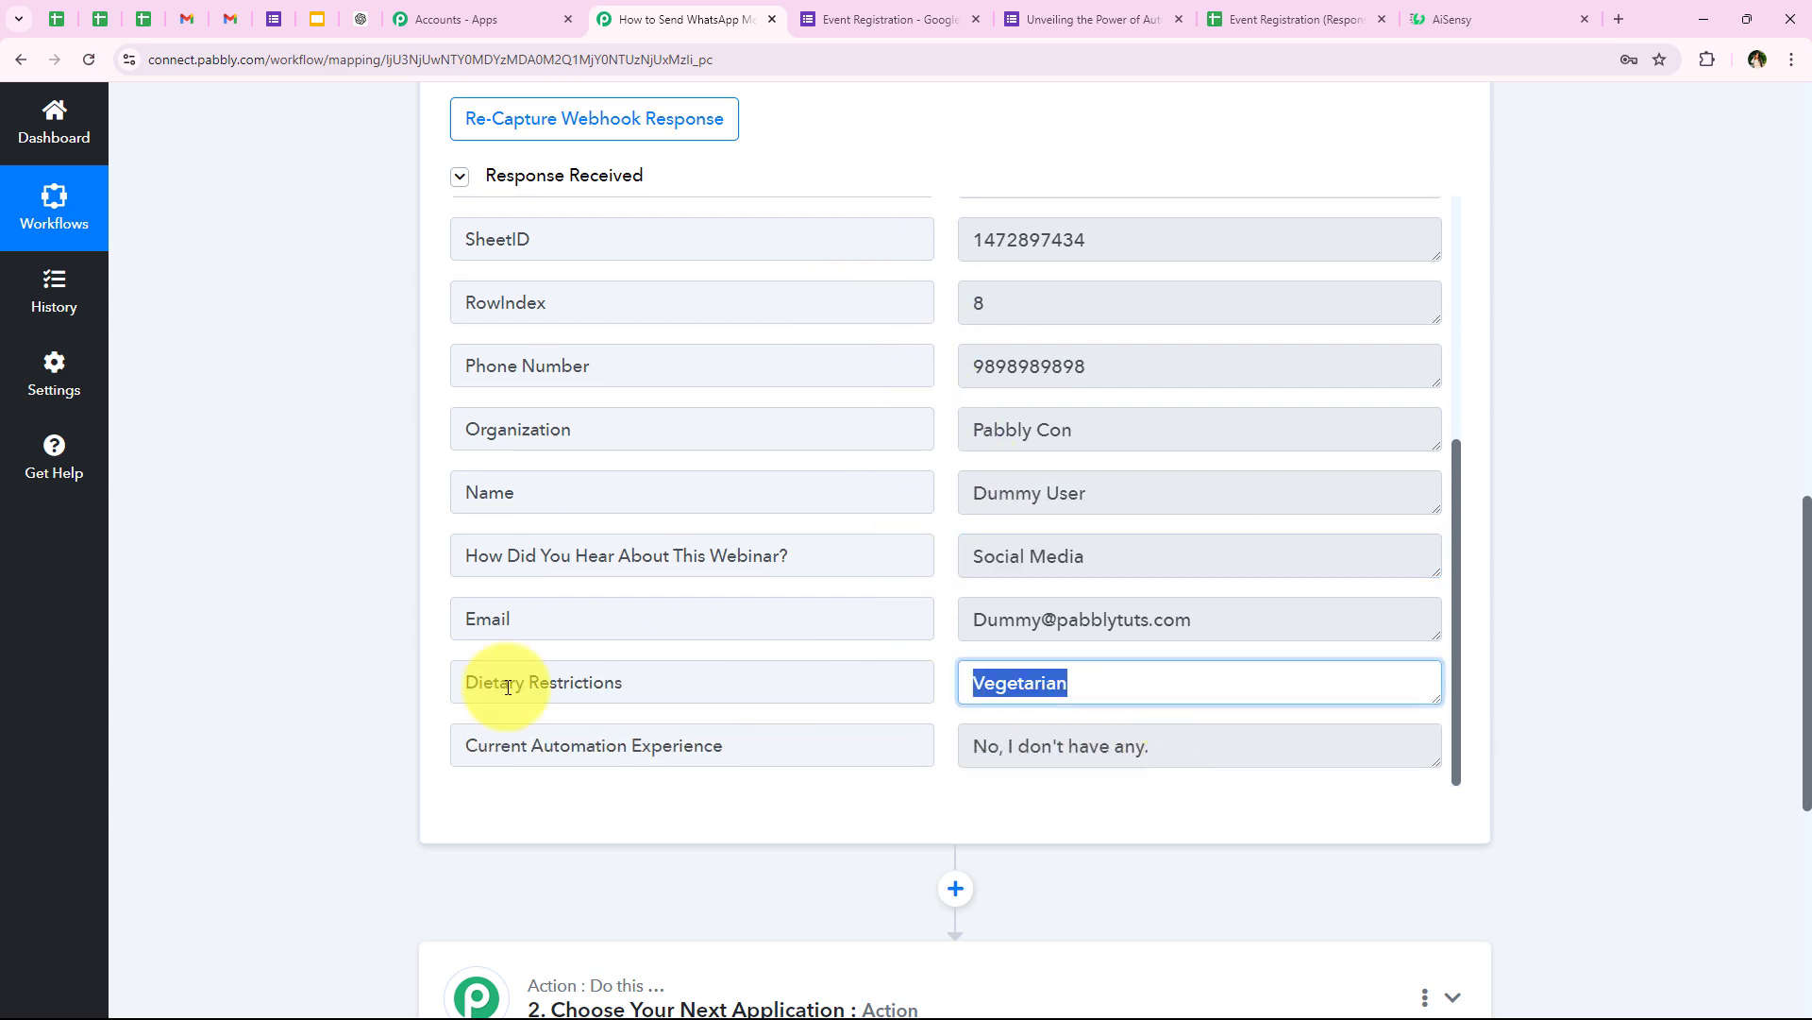
left_click(1209, 619)
left_click(1100, 755)
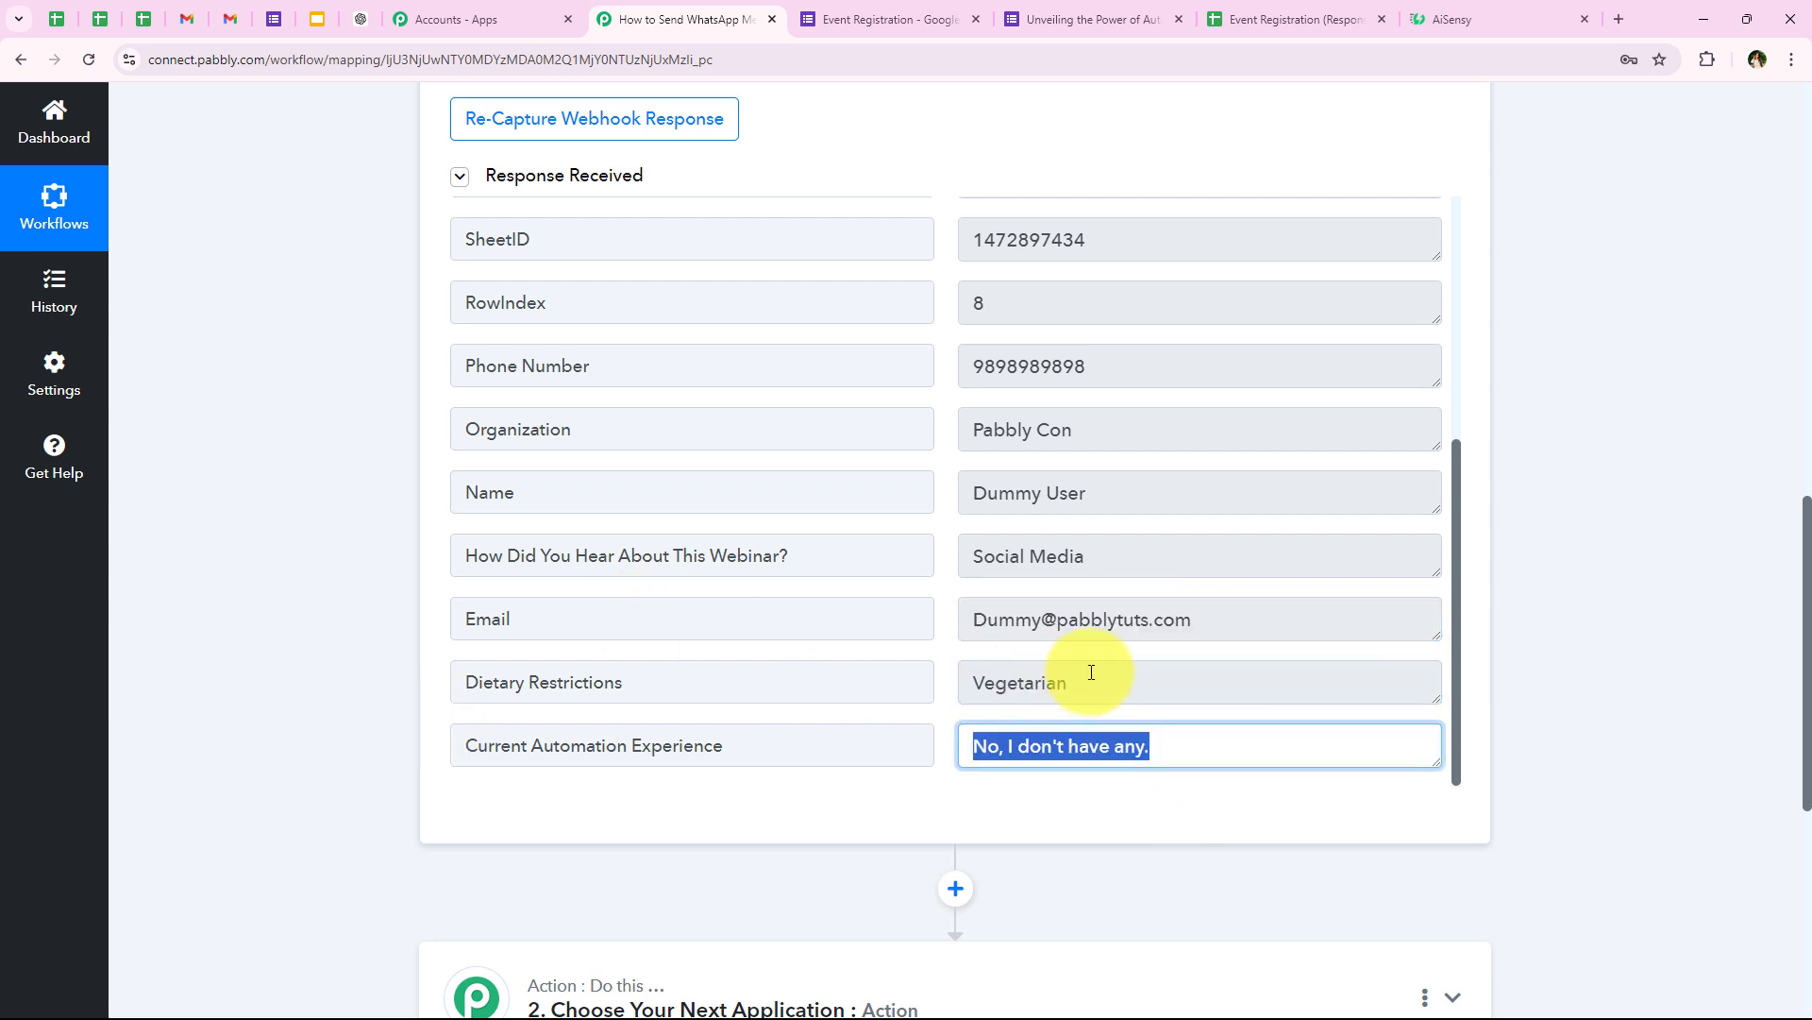
left_click(1085, 694)
left_click(322, 654)
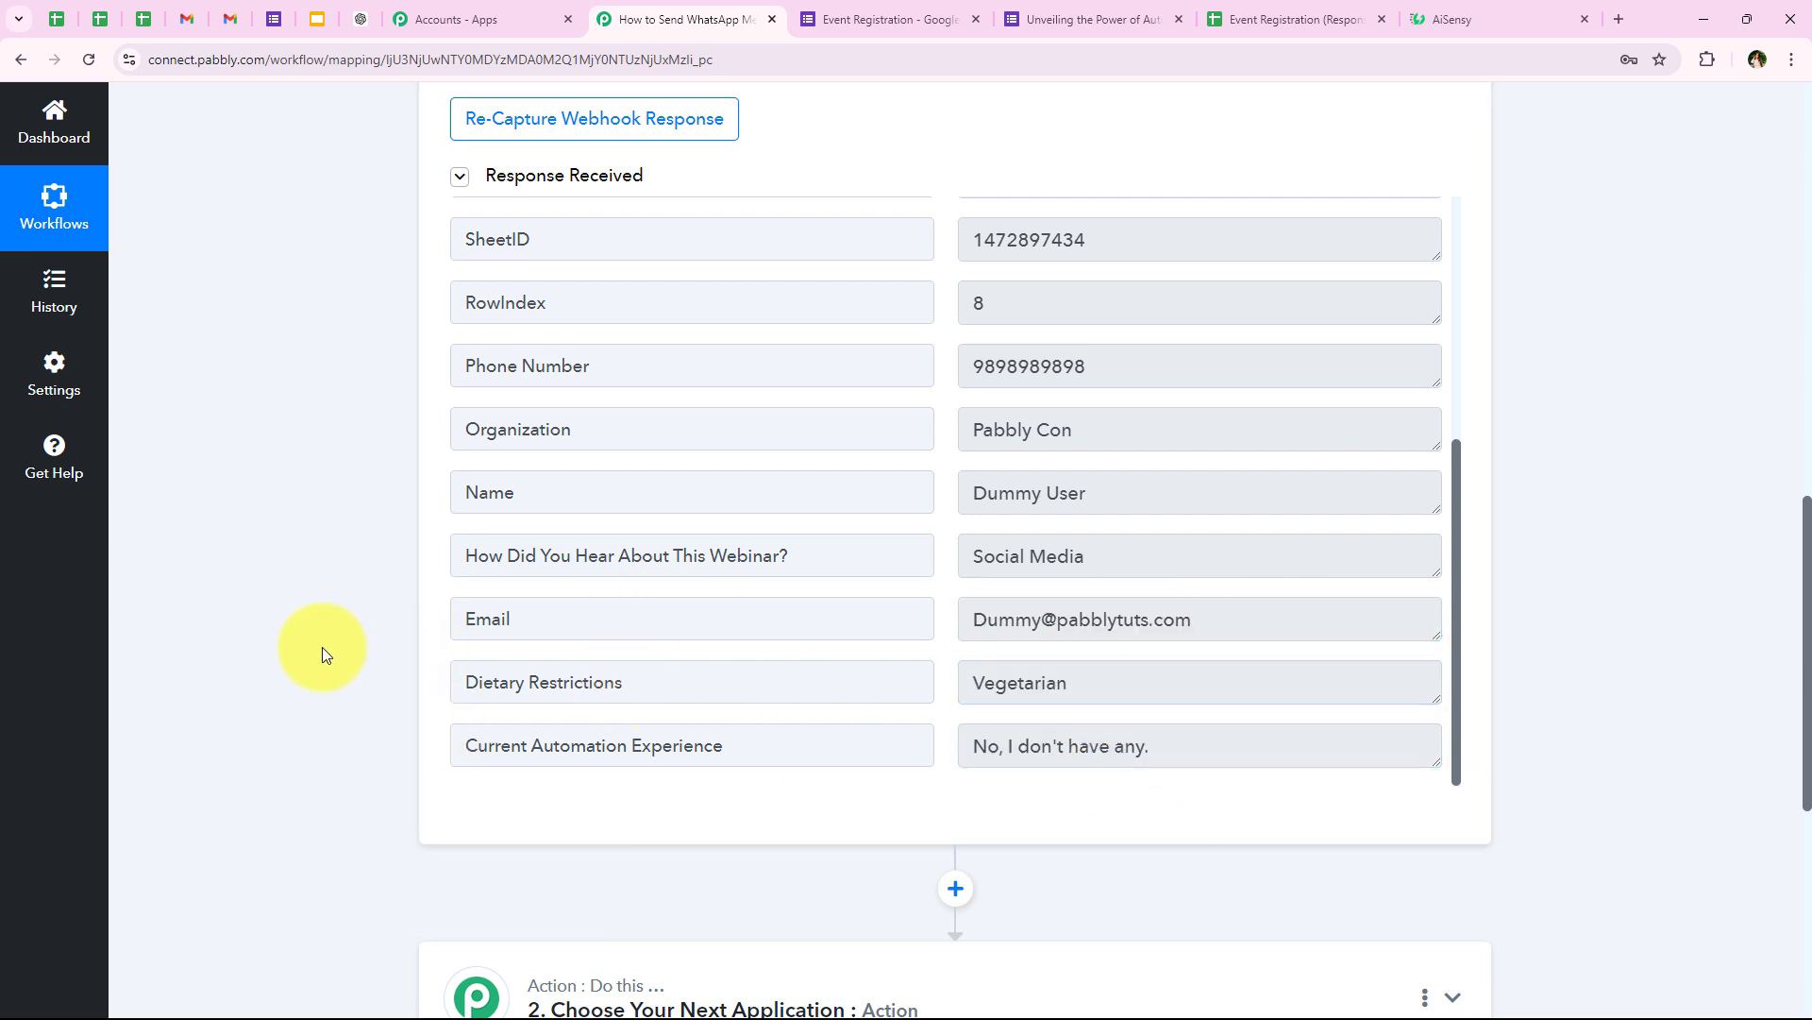
scroll(322, 647, "up", 15)
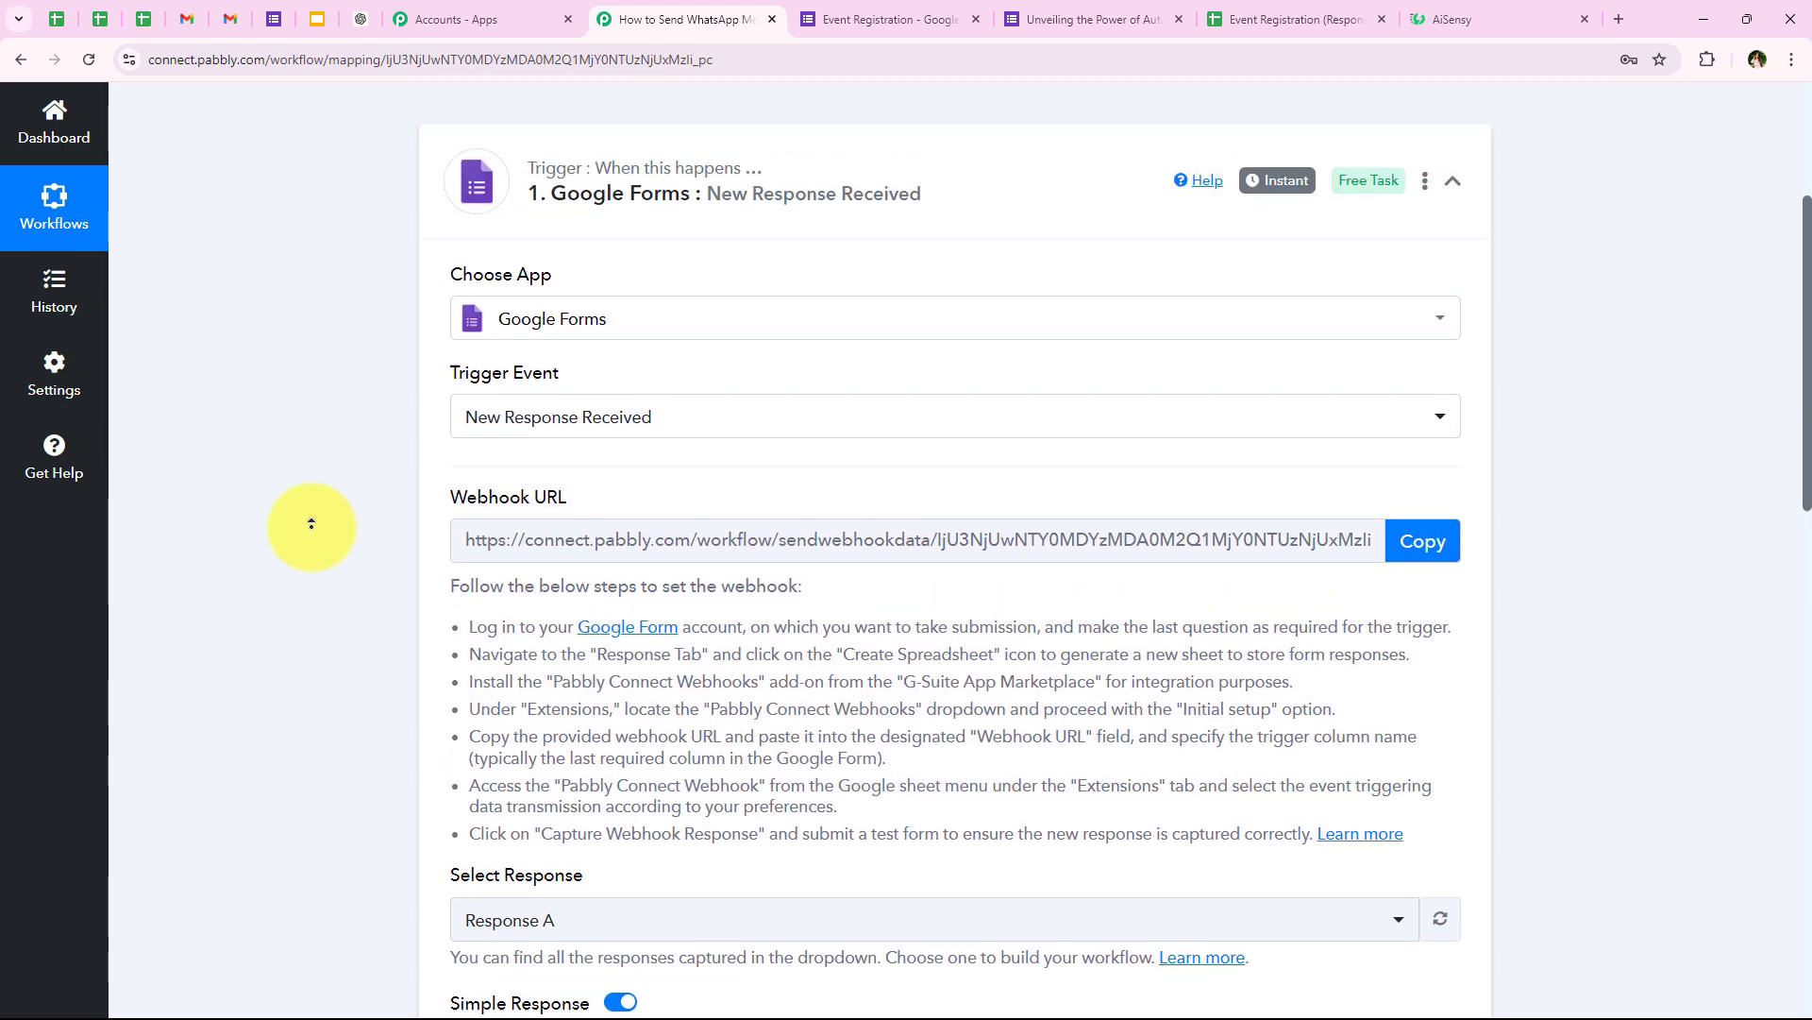
scroll(295, 586, "up", 2)
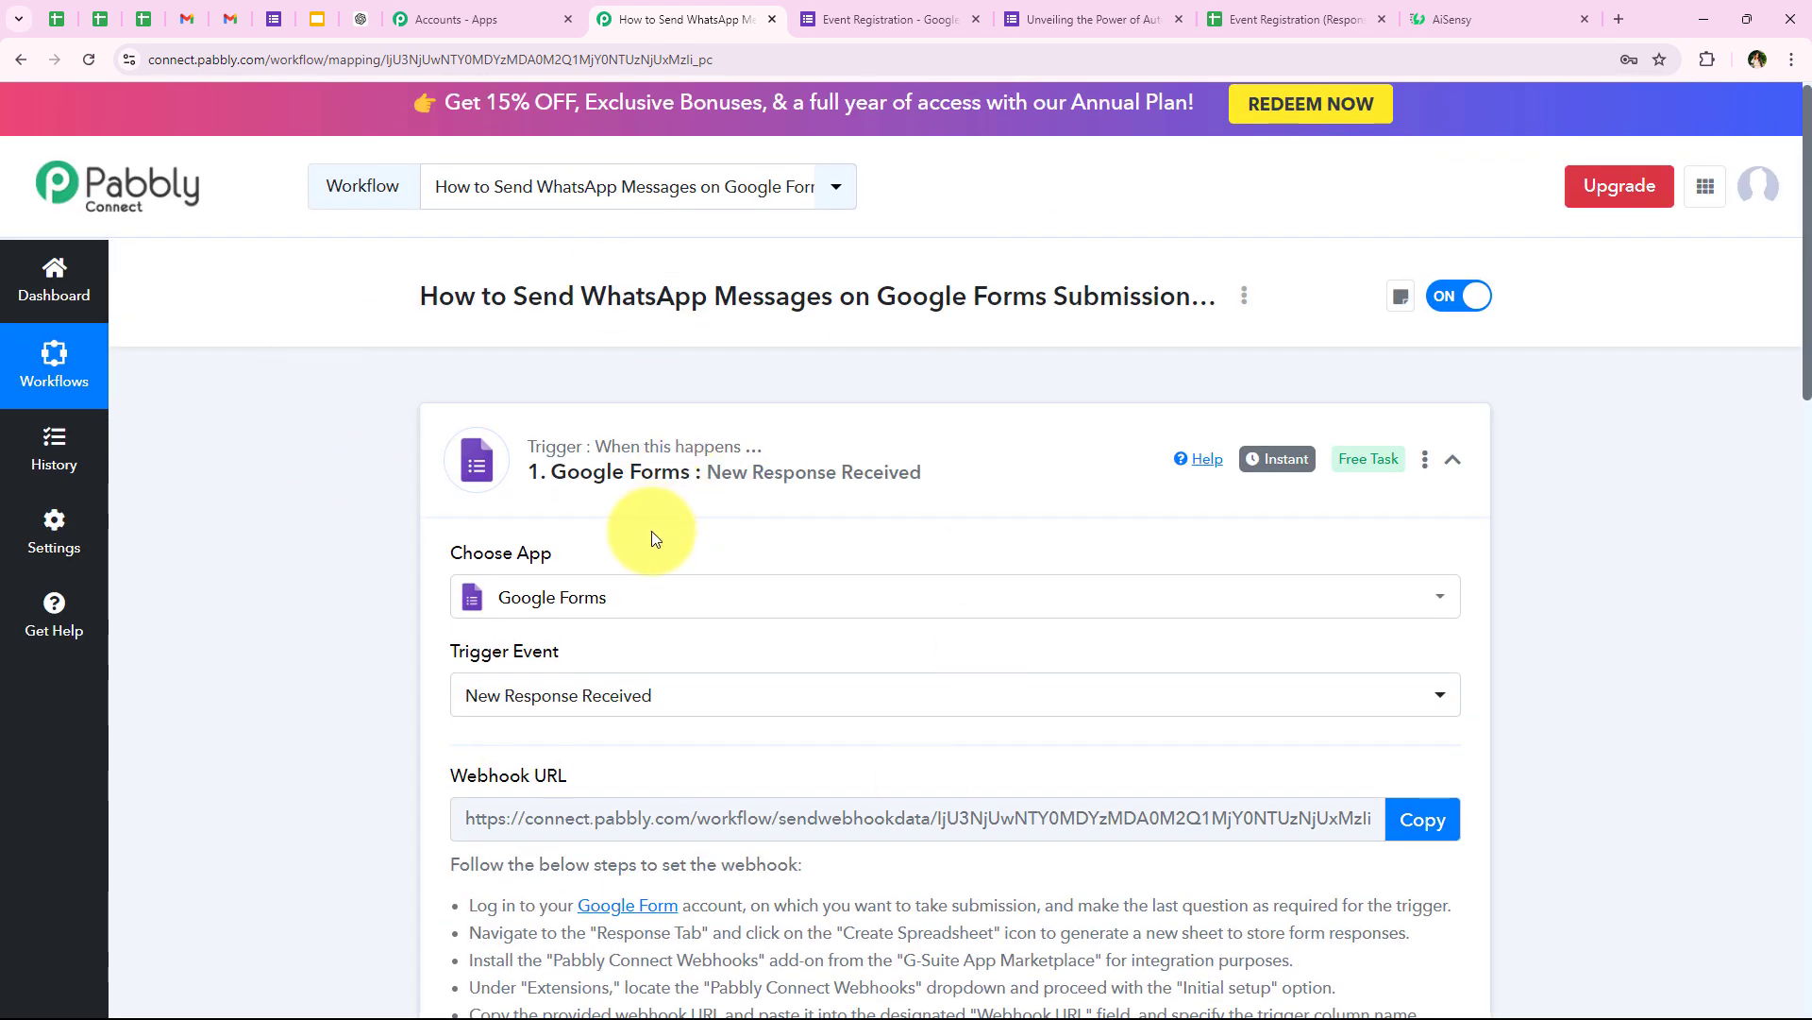
Collapse the trigger and choose WhatsApp by AiSensy as the action app via an 'Aisensy' search
left_click(526, 436)
left_click(742, 673)
scroll(356, 756, "down", 3)
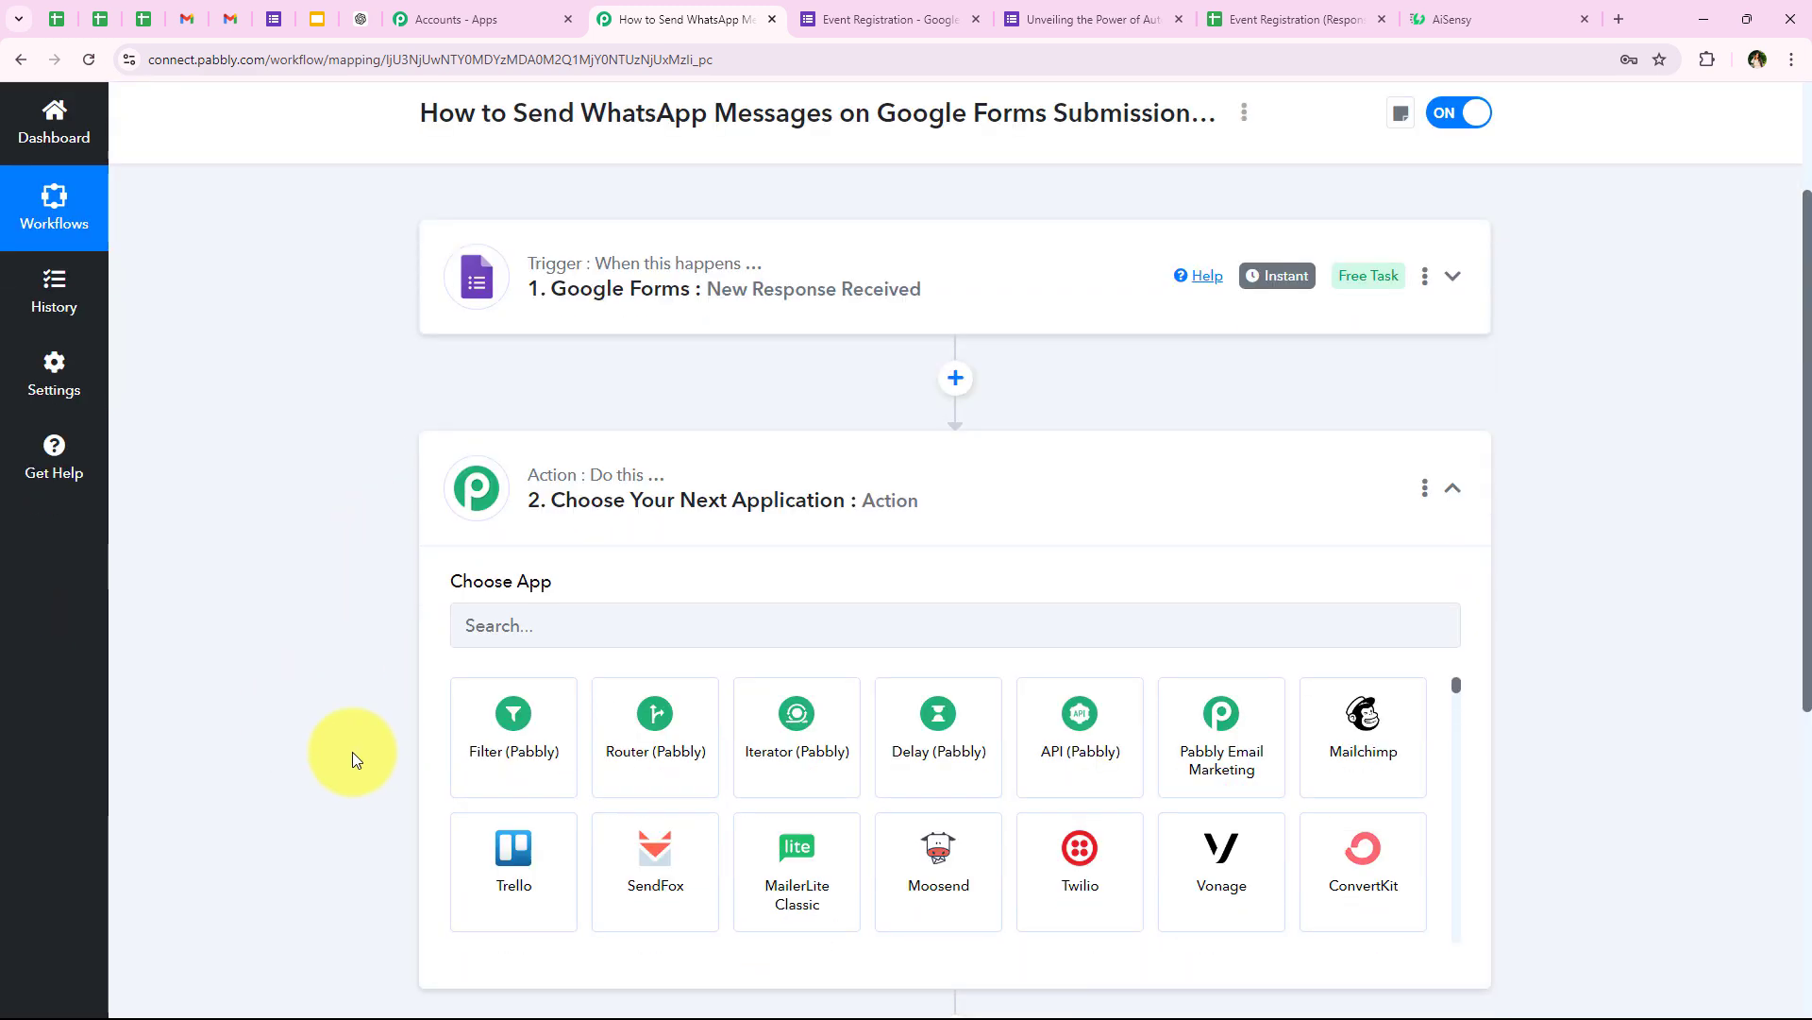
left_click(504, 504)
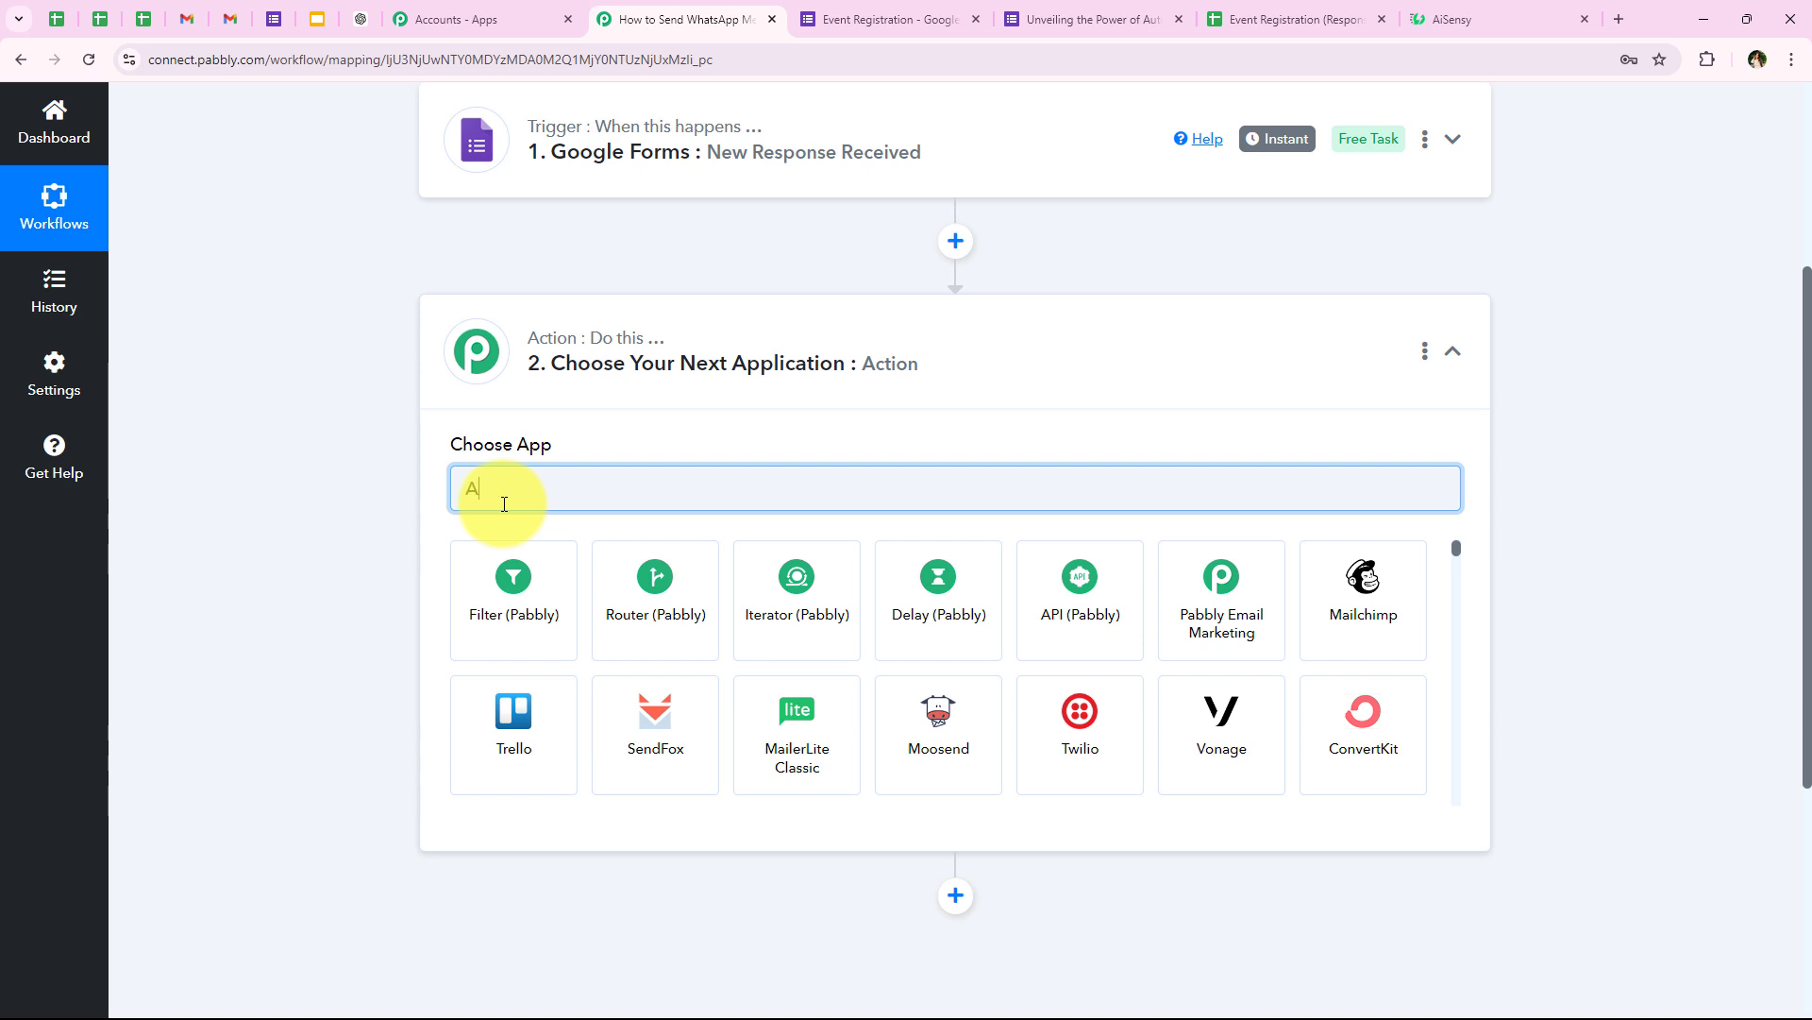
type("AI")
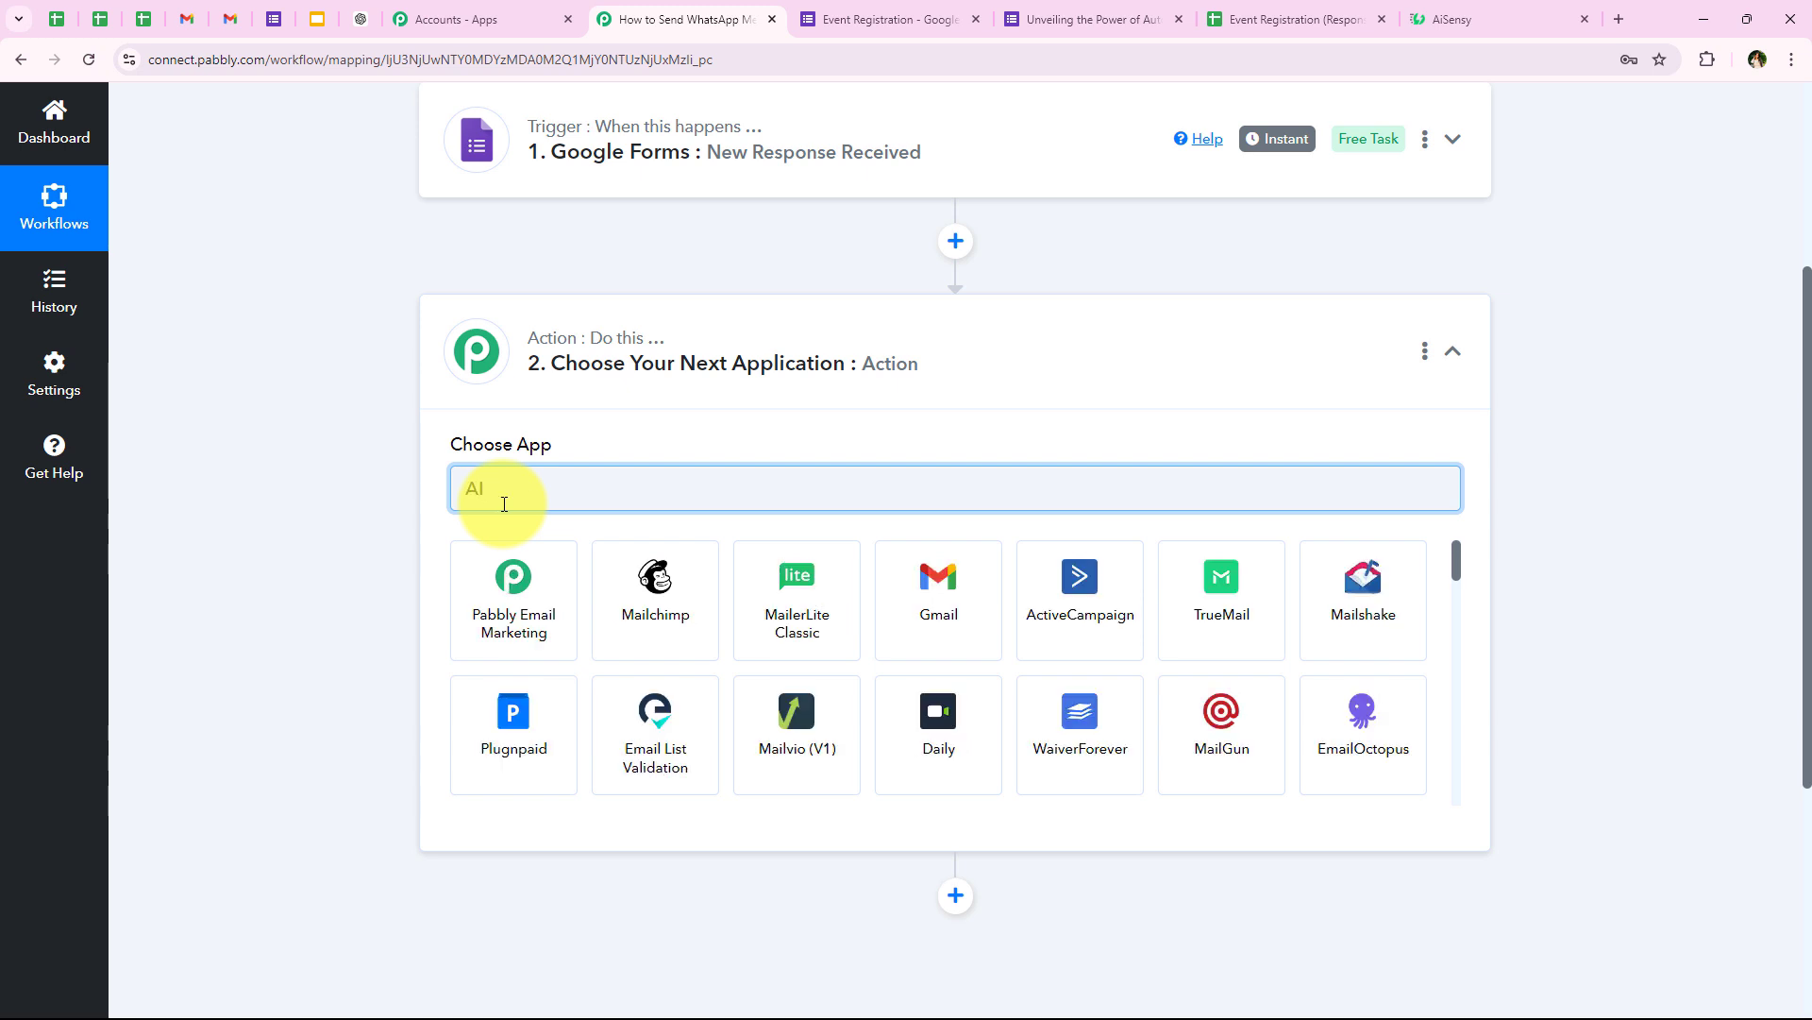
type("s")
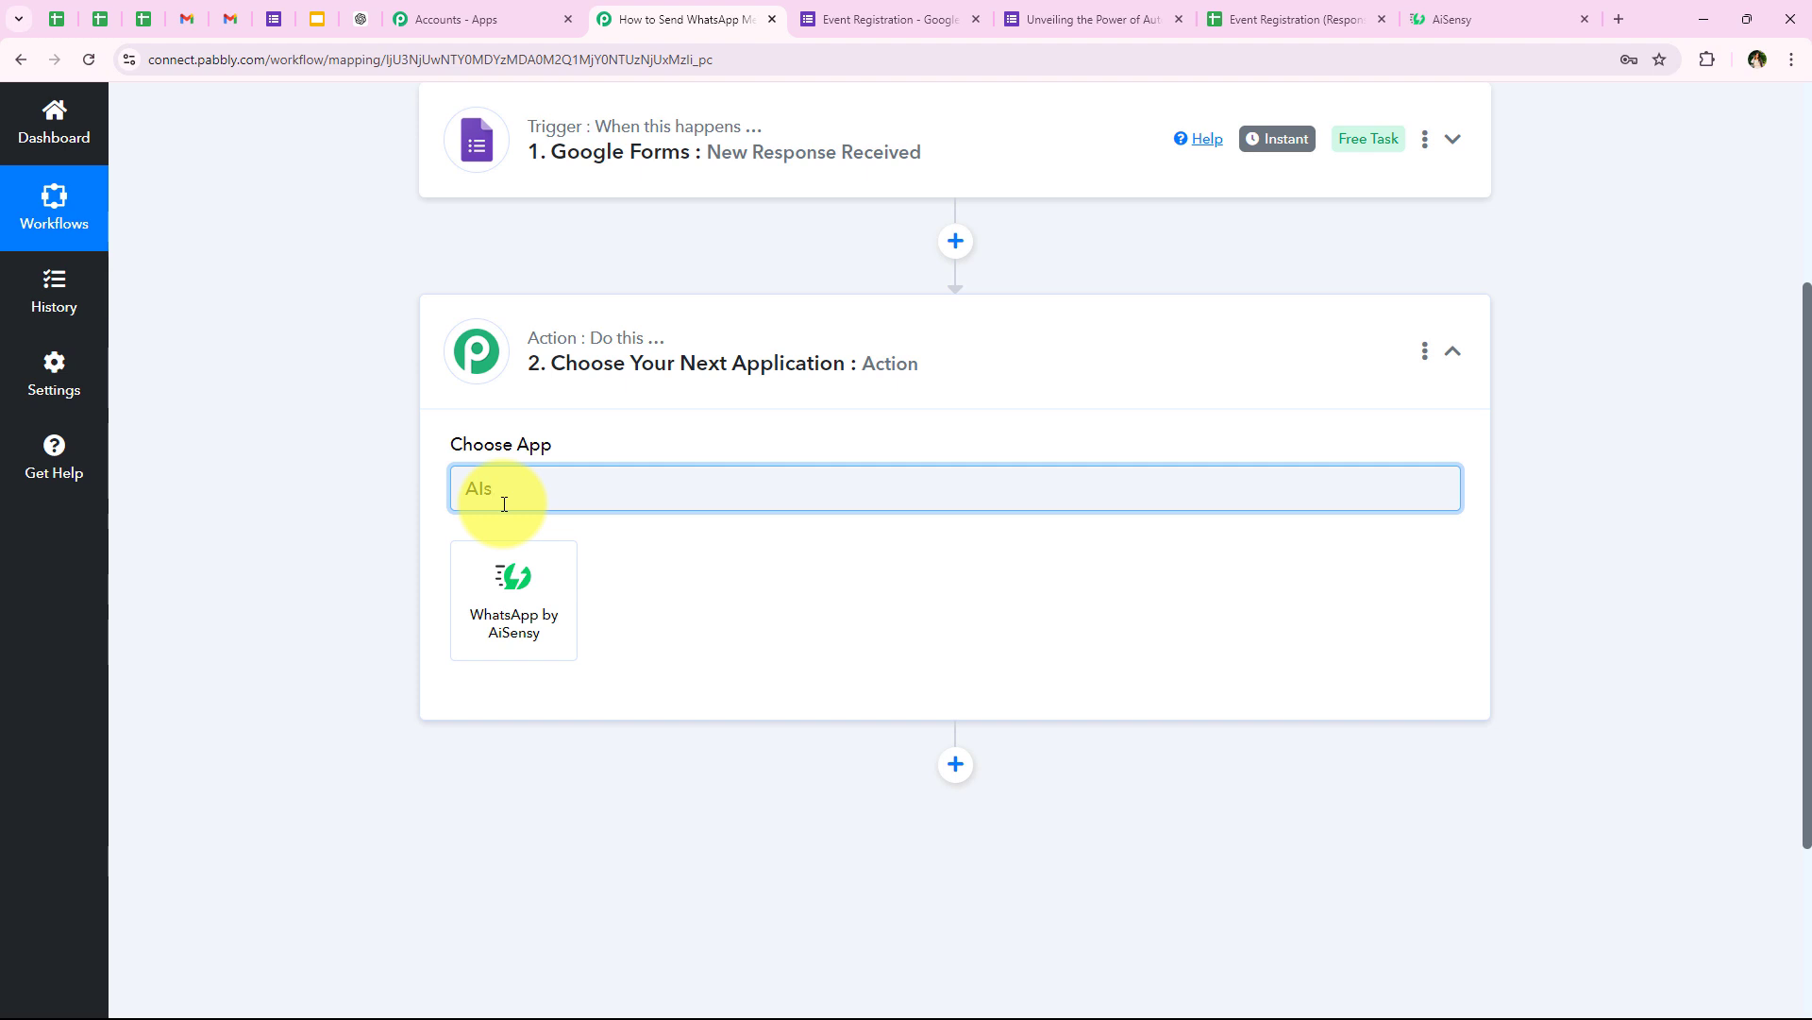
key("BackSpace")
key("BackSpace")
key("BackSpace")
type("Aisen")
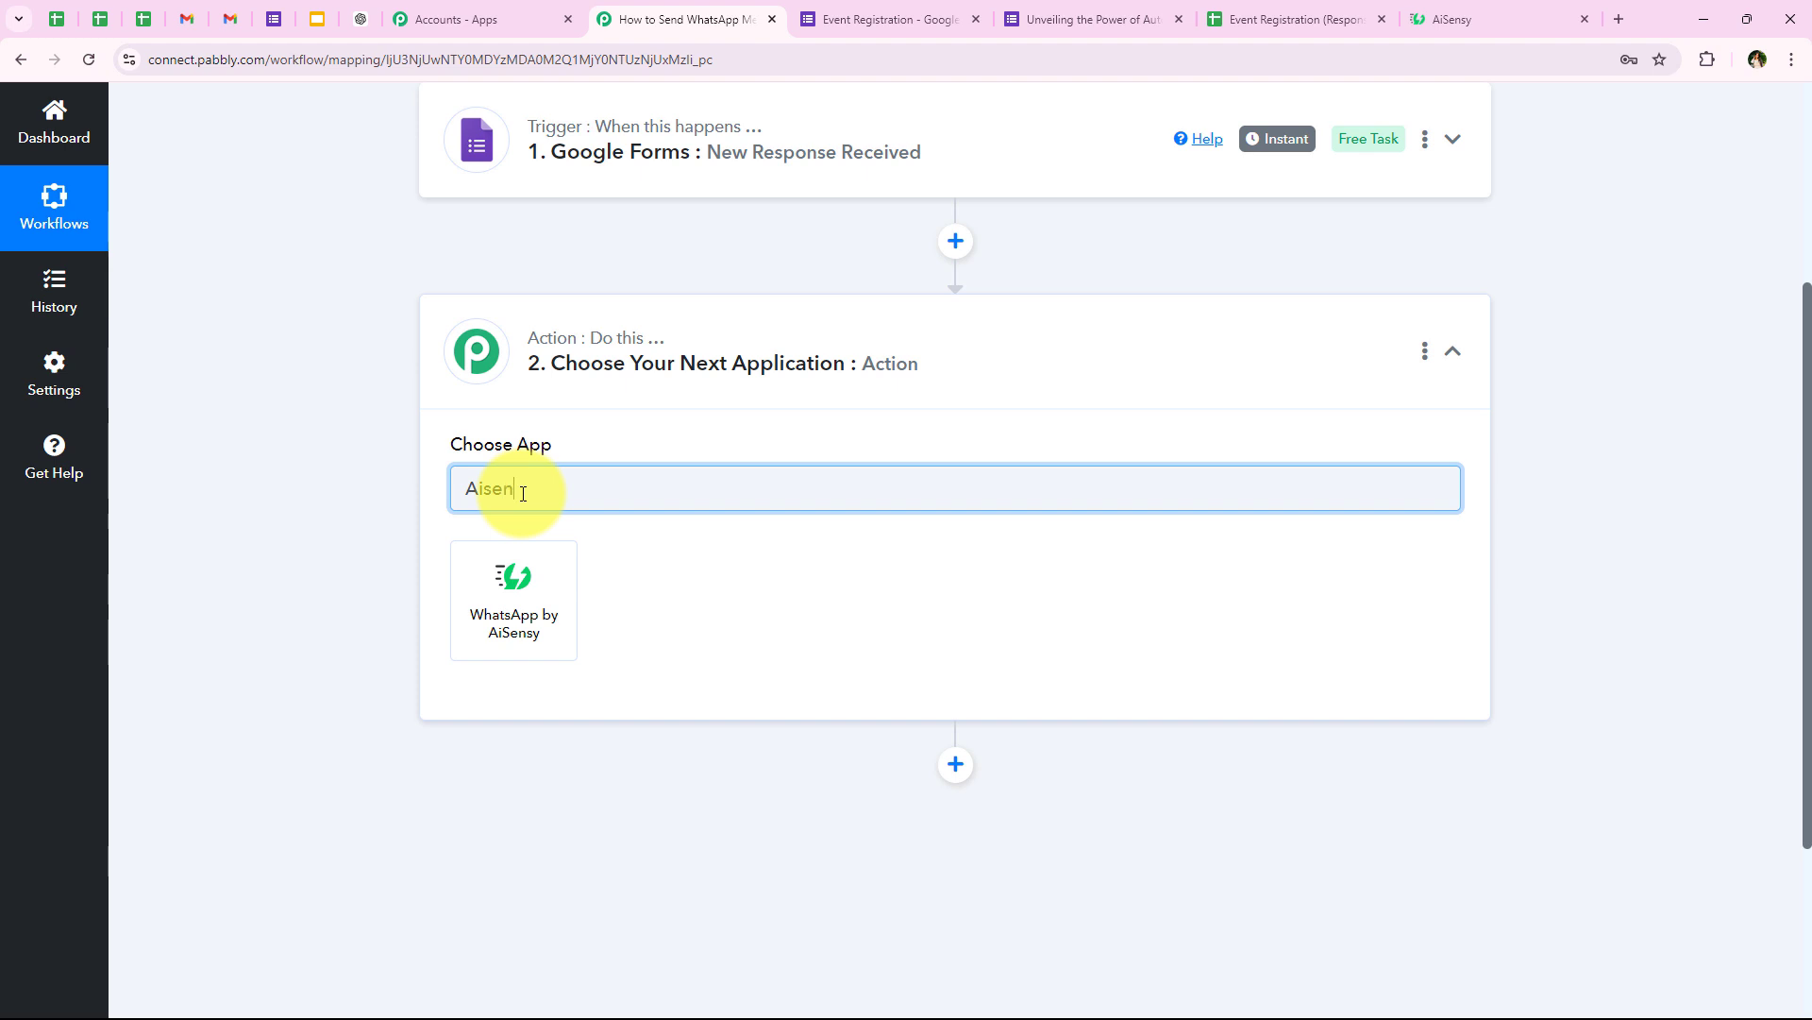
type("sy")
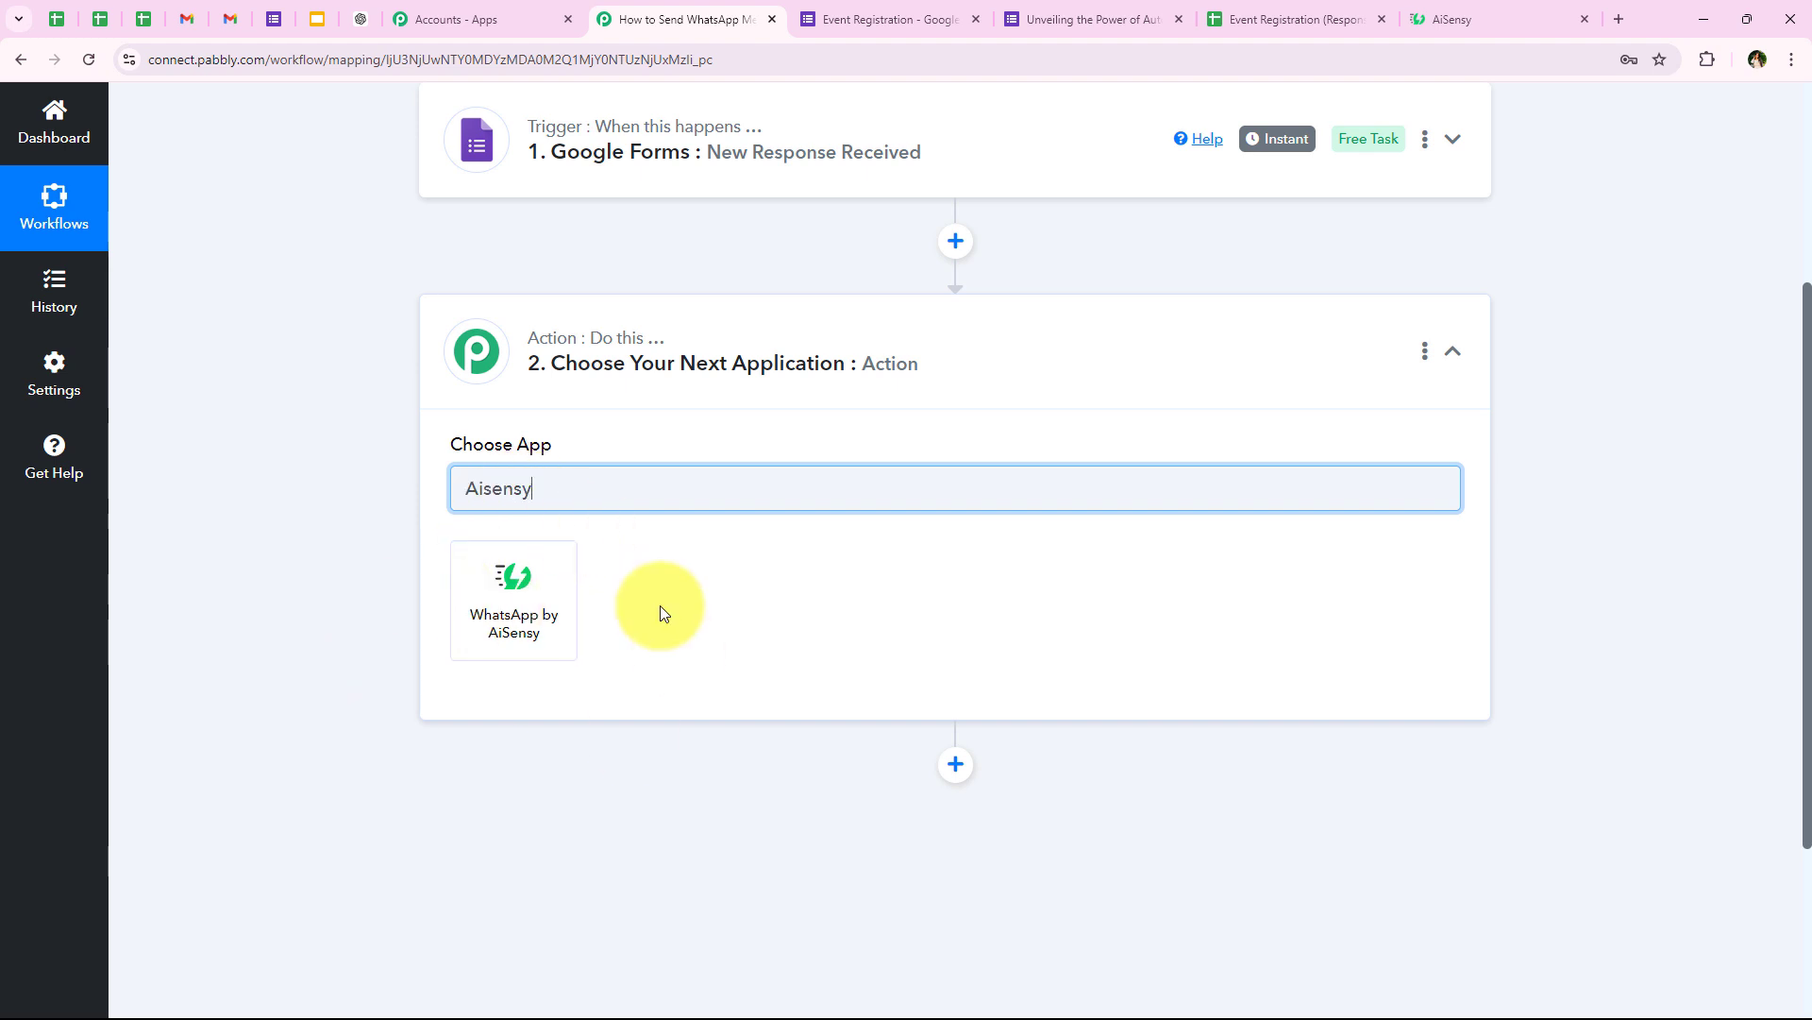
left_click(552, 611)
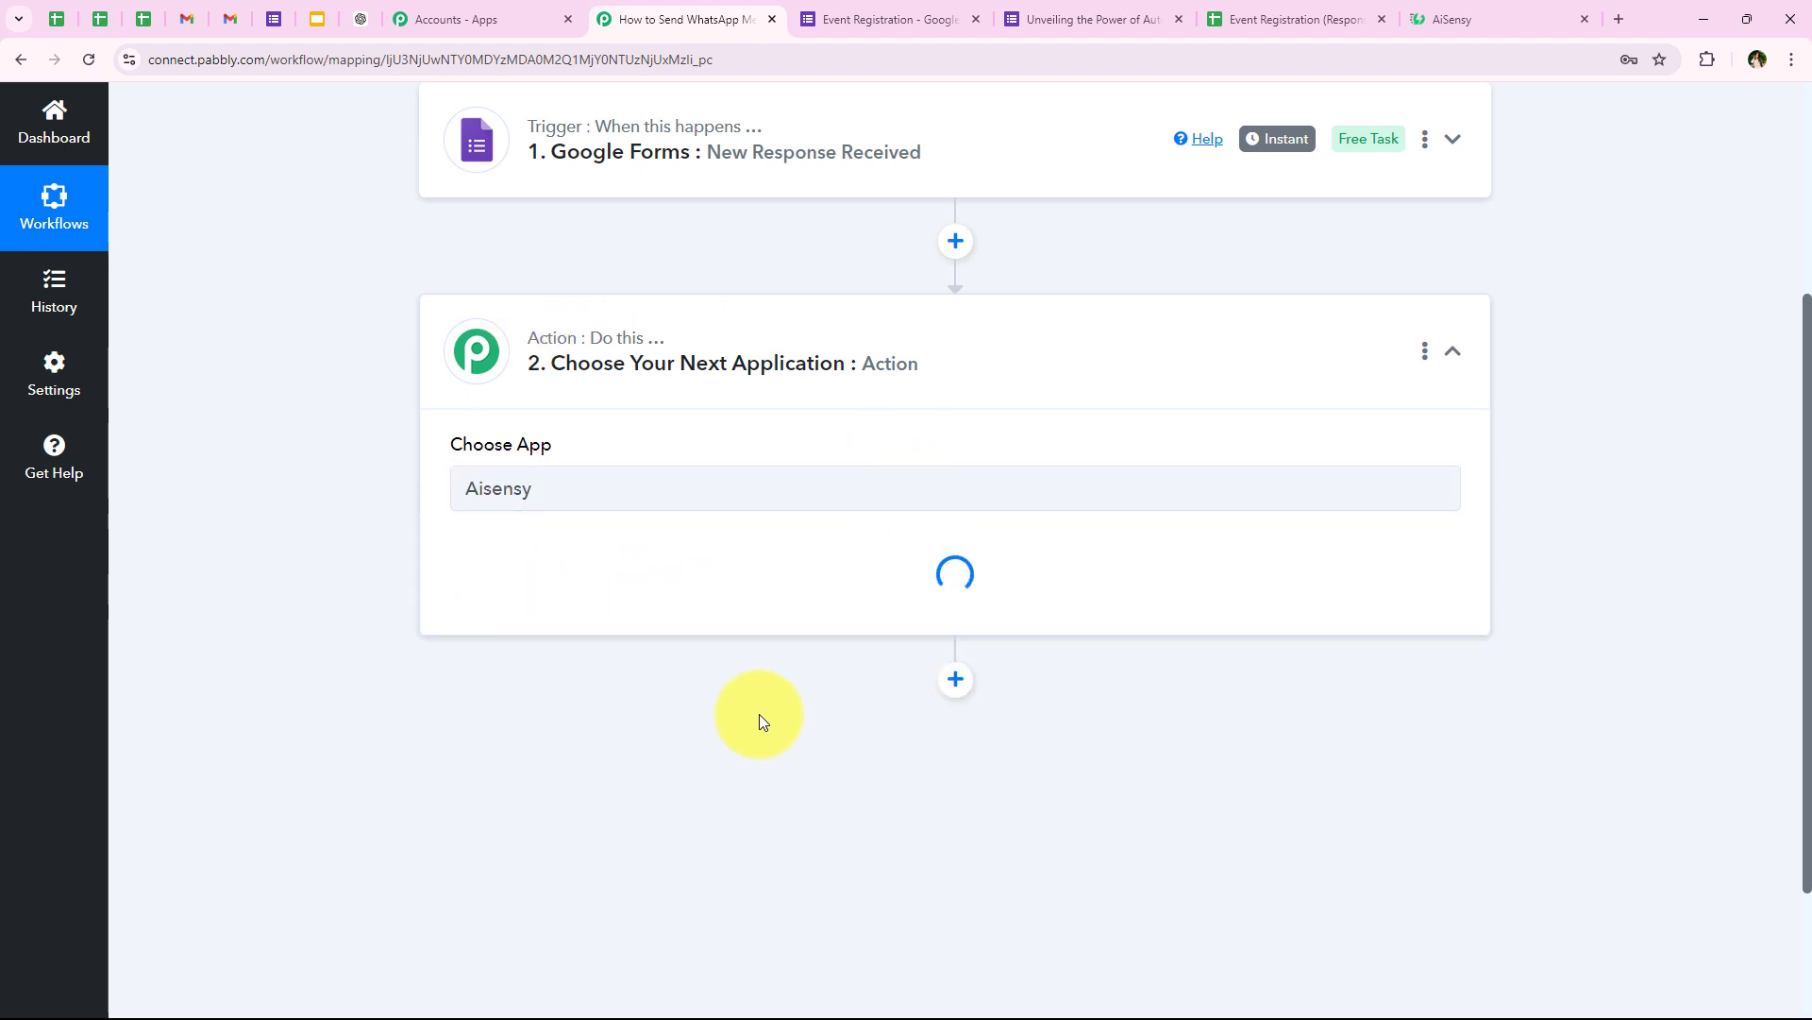
Set the action event to Send Template Message and start connecting the AiSensy account
left_click_drag(428, 554, 667, 547)
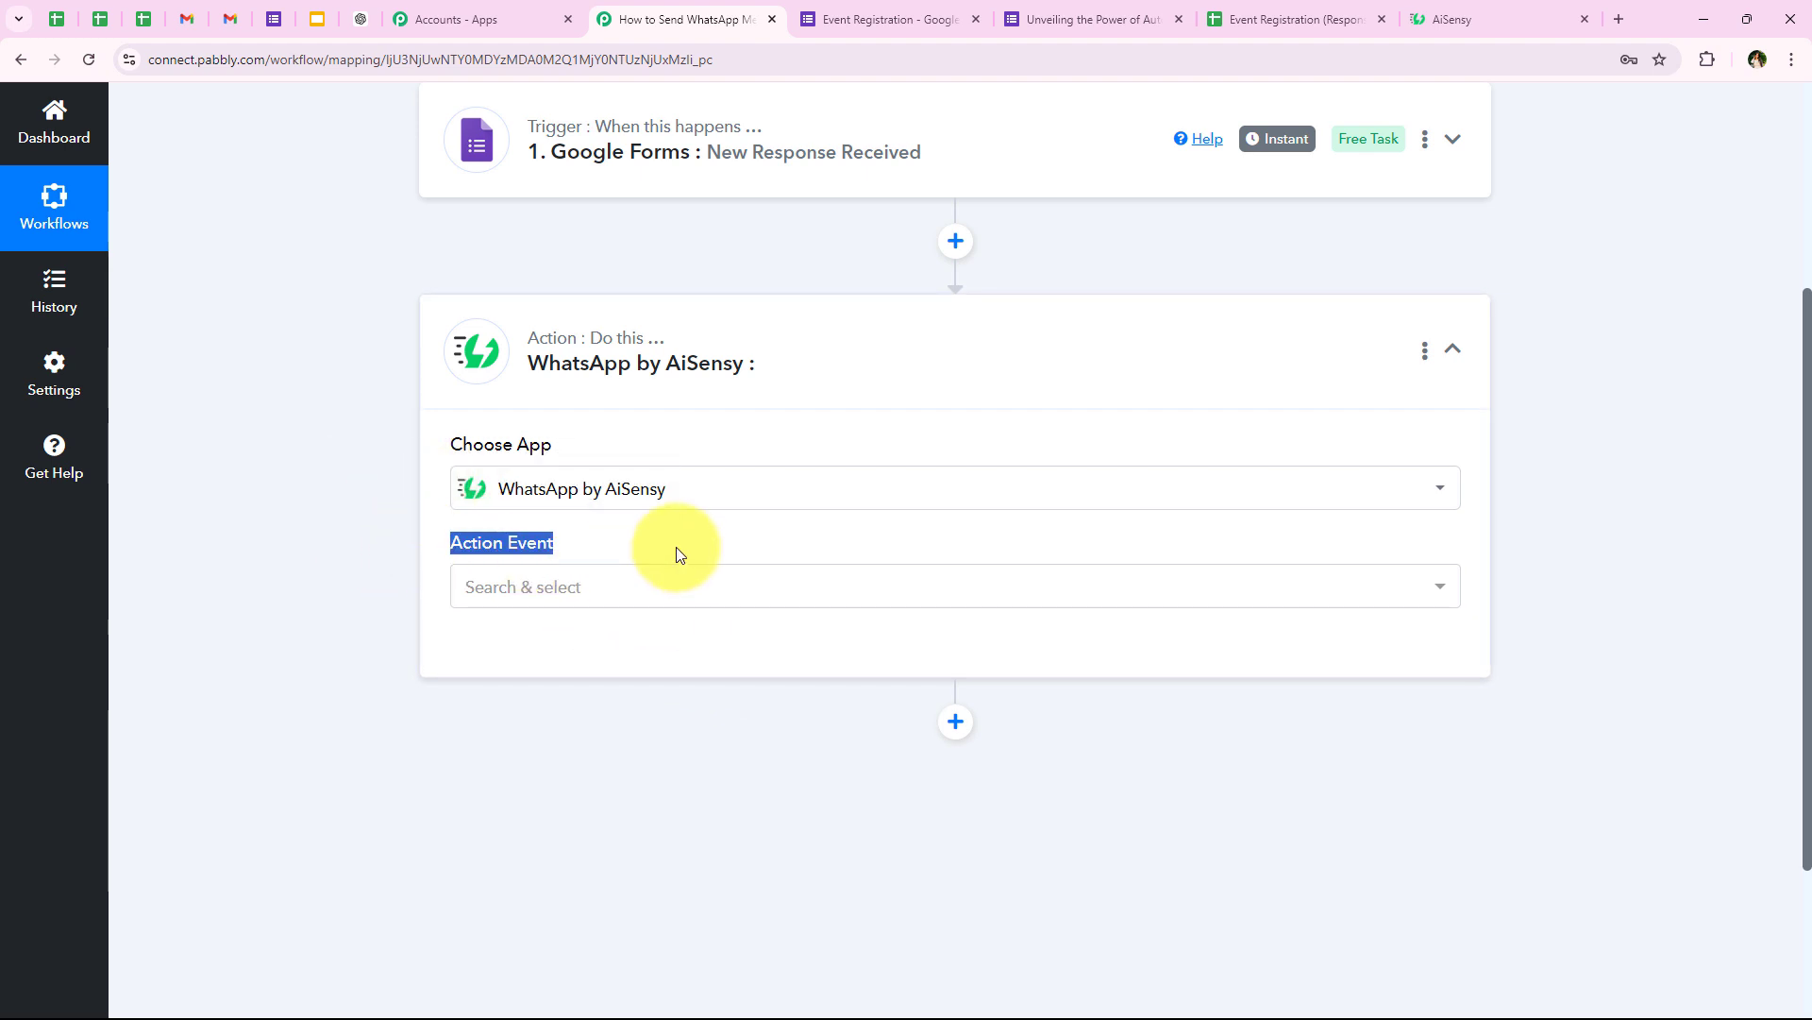
left_click(655, 591)
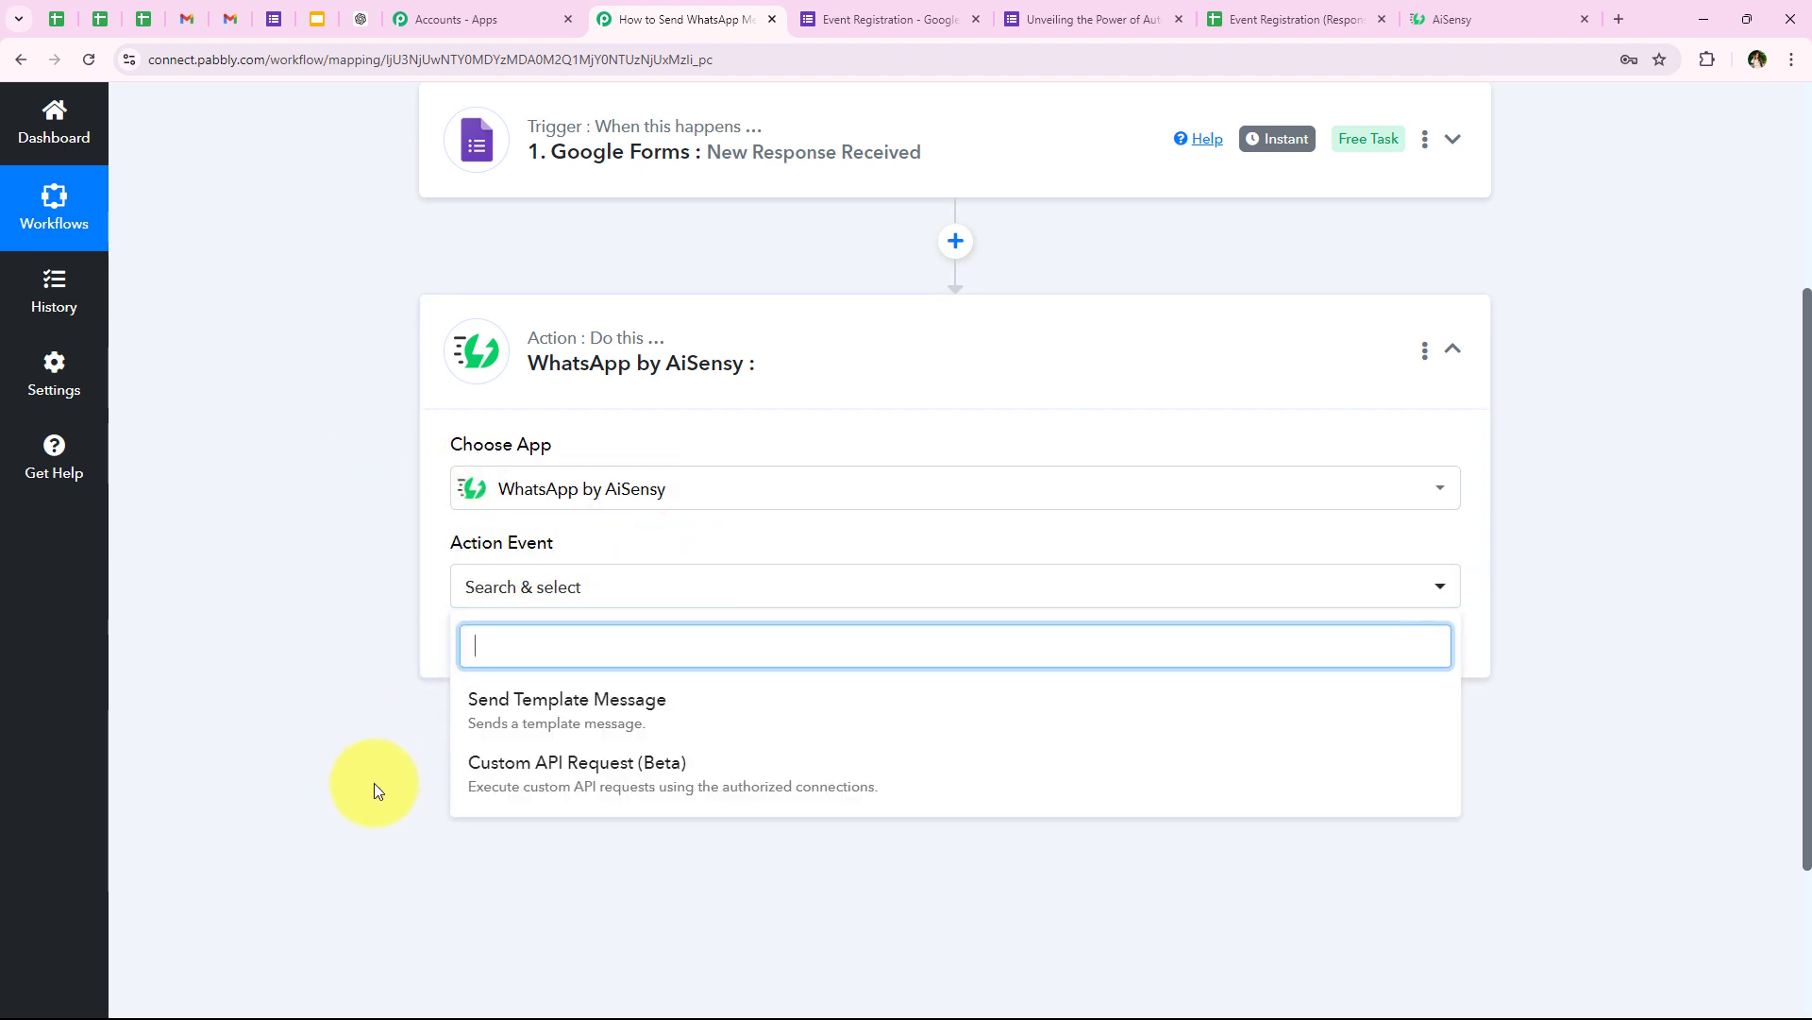
left_click(480, 722)
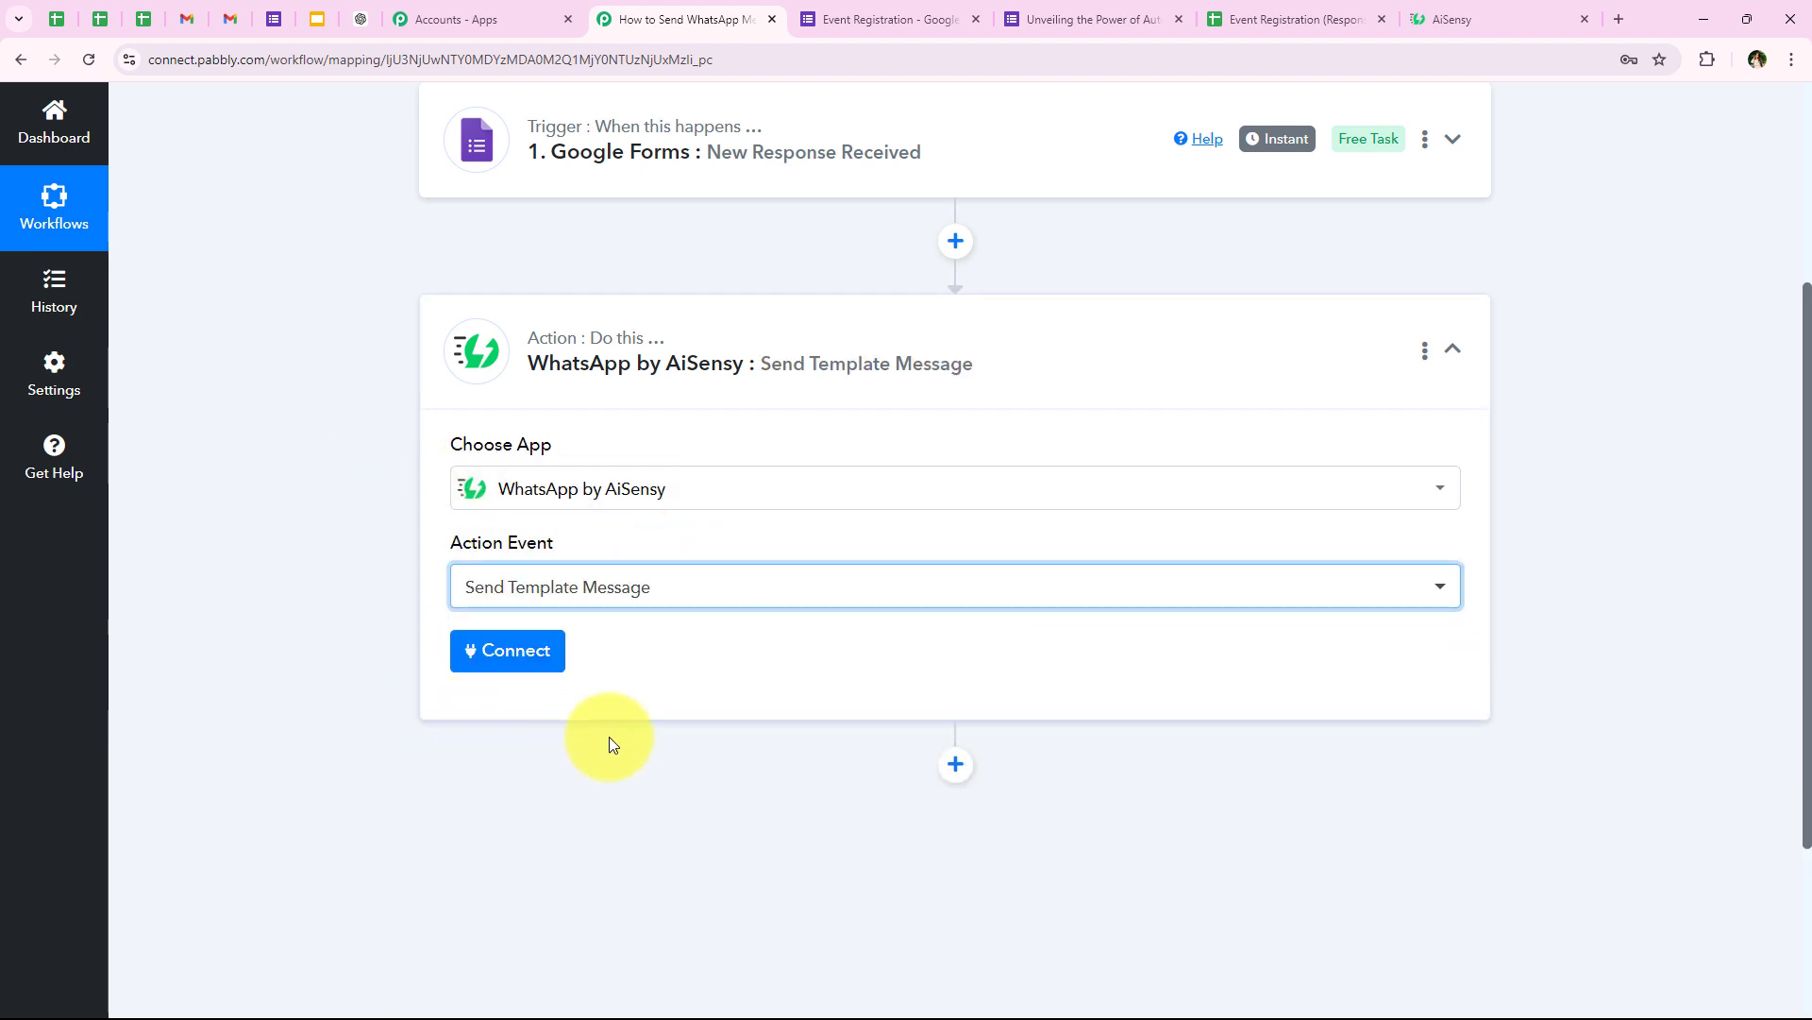
left_click(506, 650)
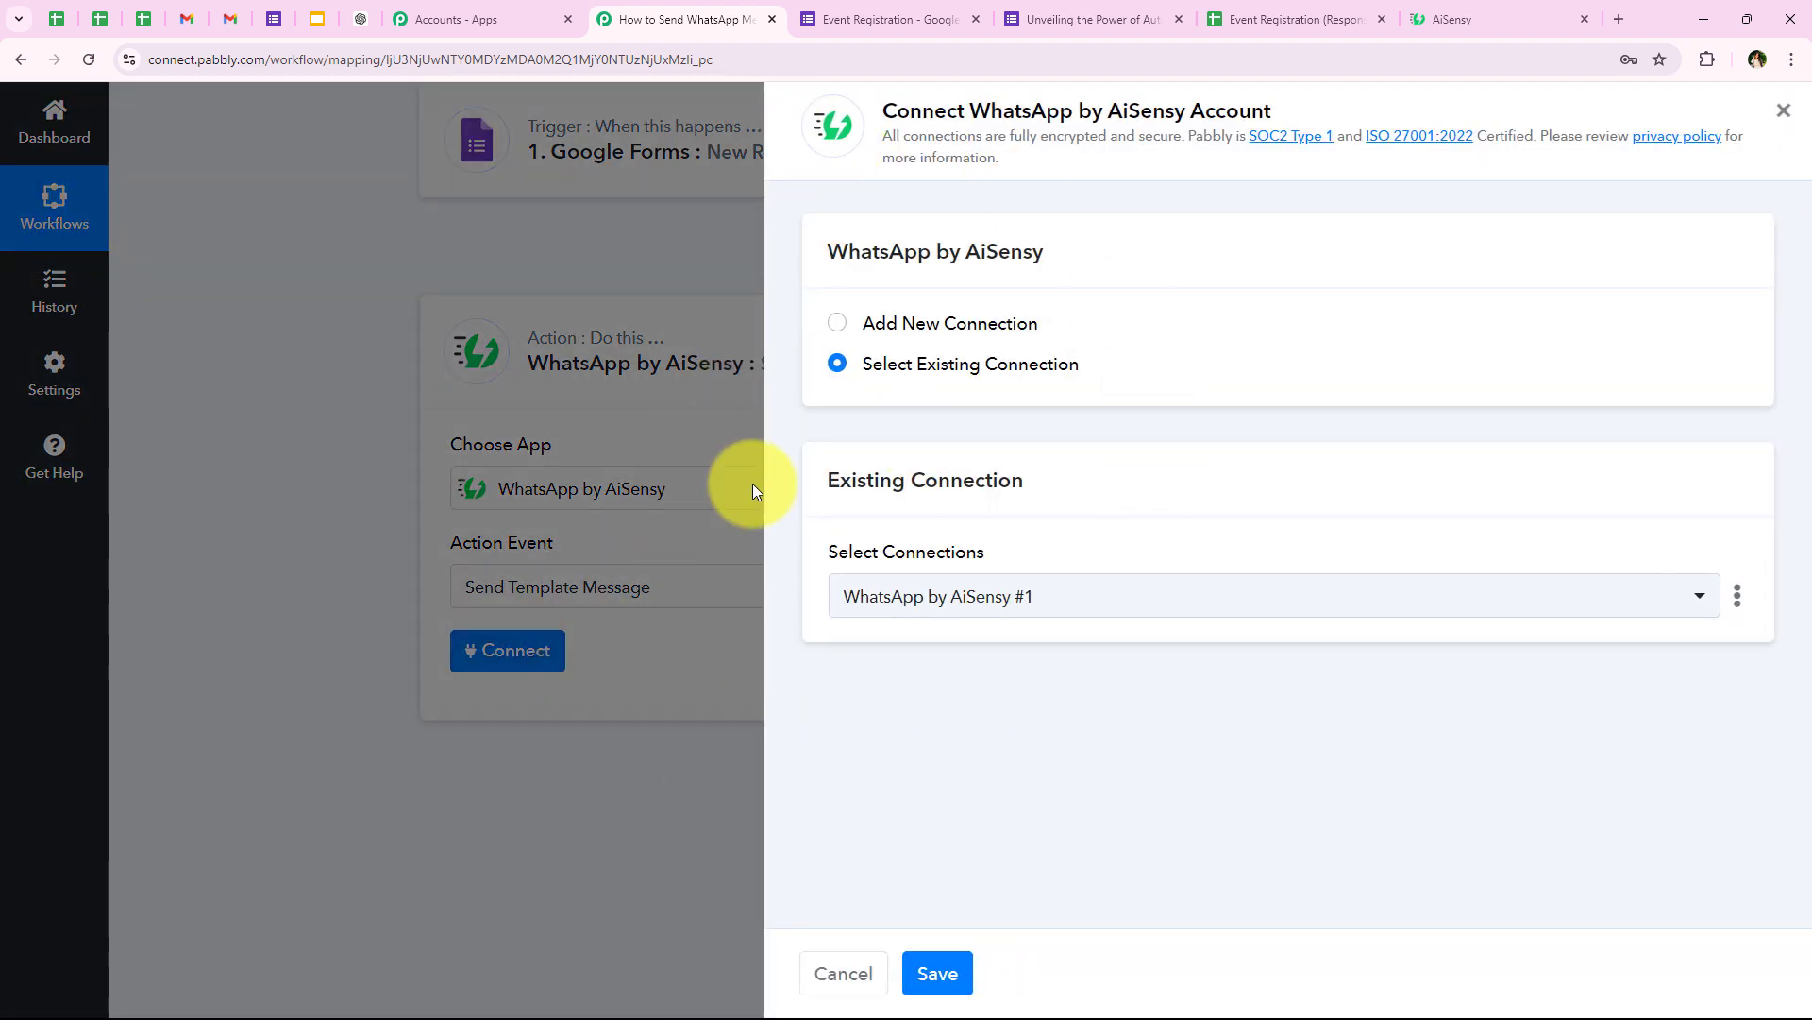
left_click_drag(870, 319, 1350, 421)
left_click(1208, 410)
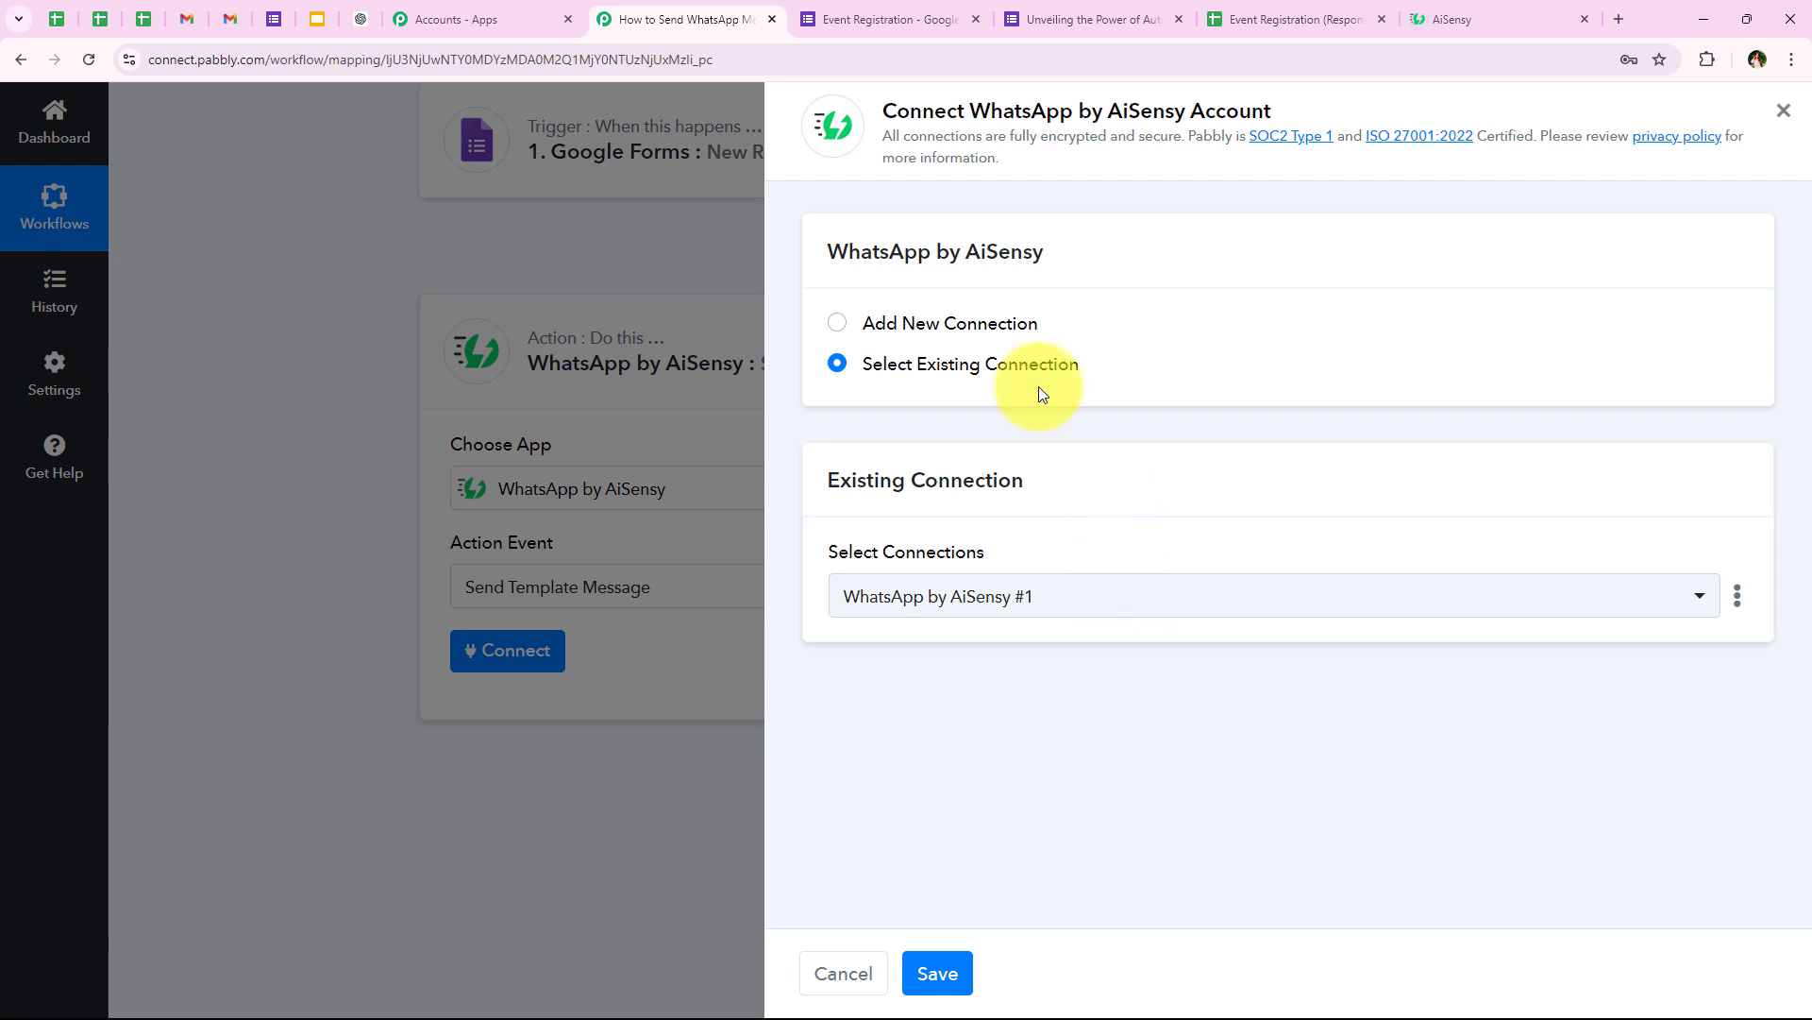
Choose Add New Connection and review where the required API key comes from
left_click(989, 326)
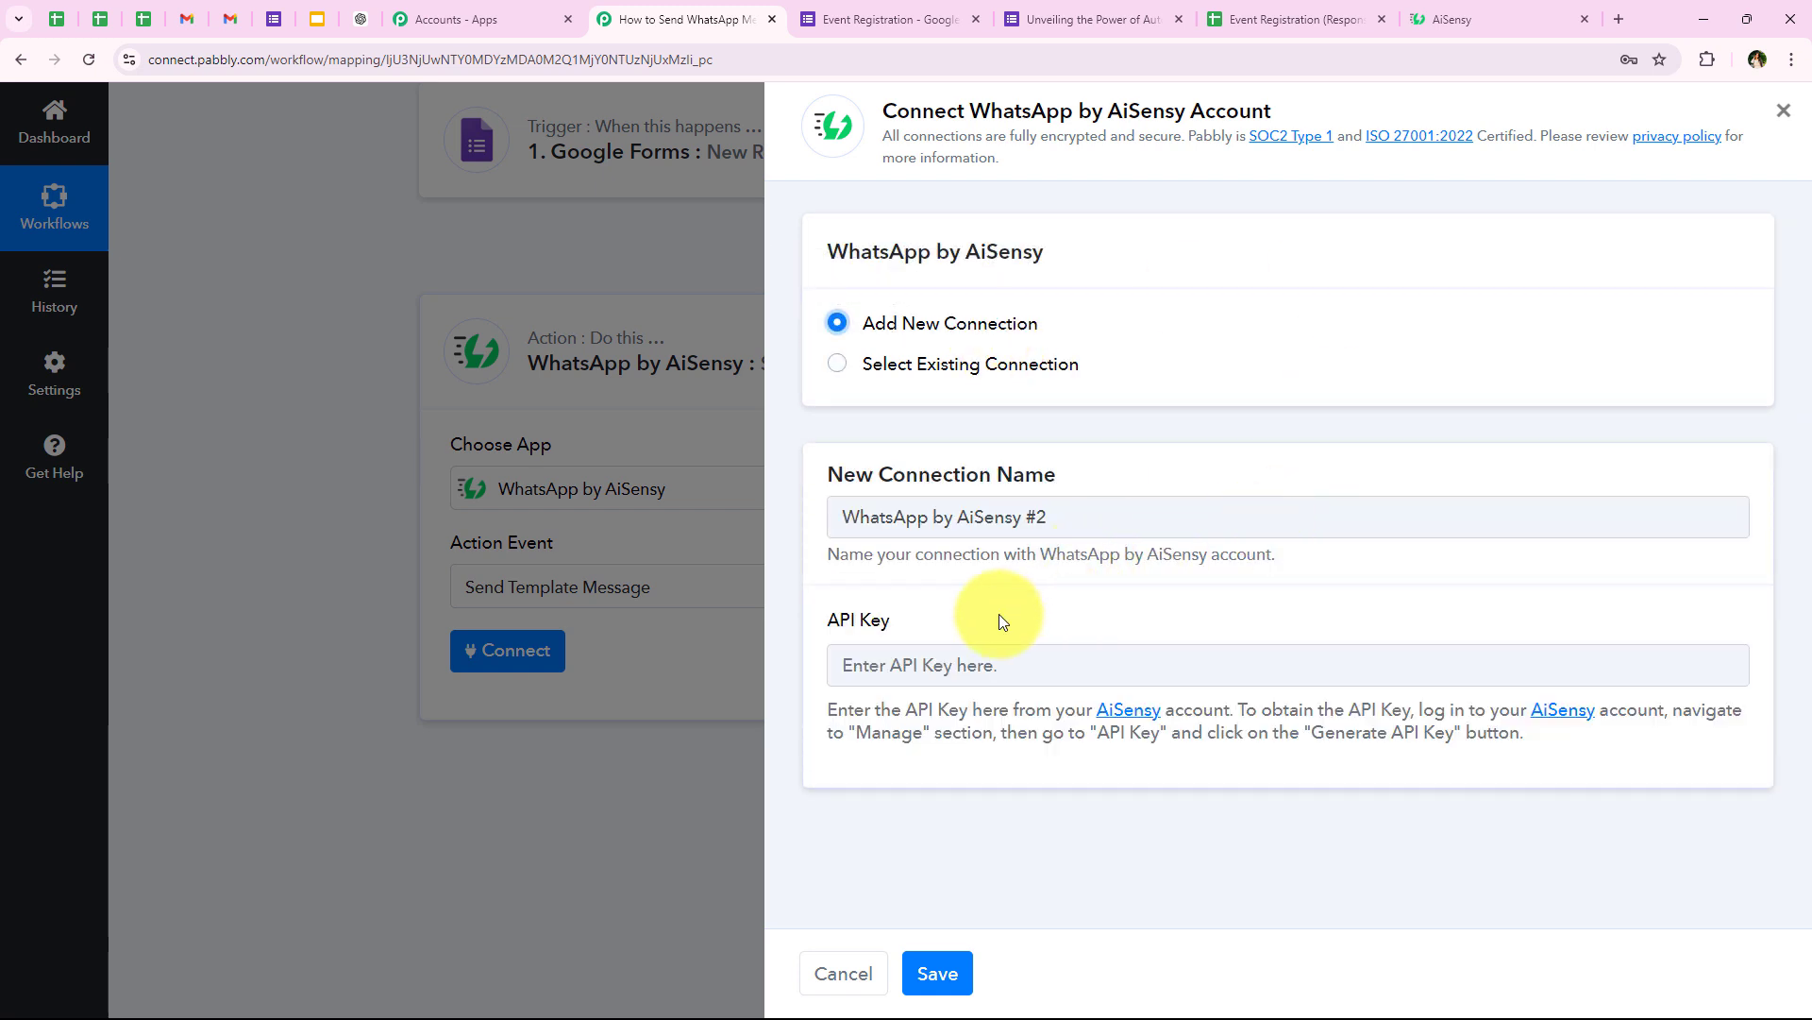
left_click_drag(829, 612, 888, 607)
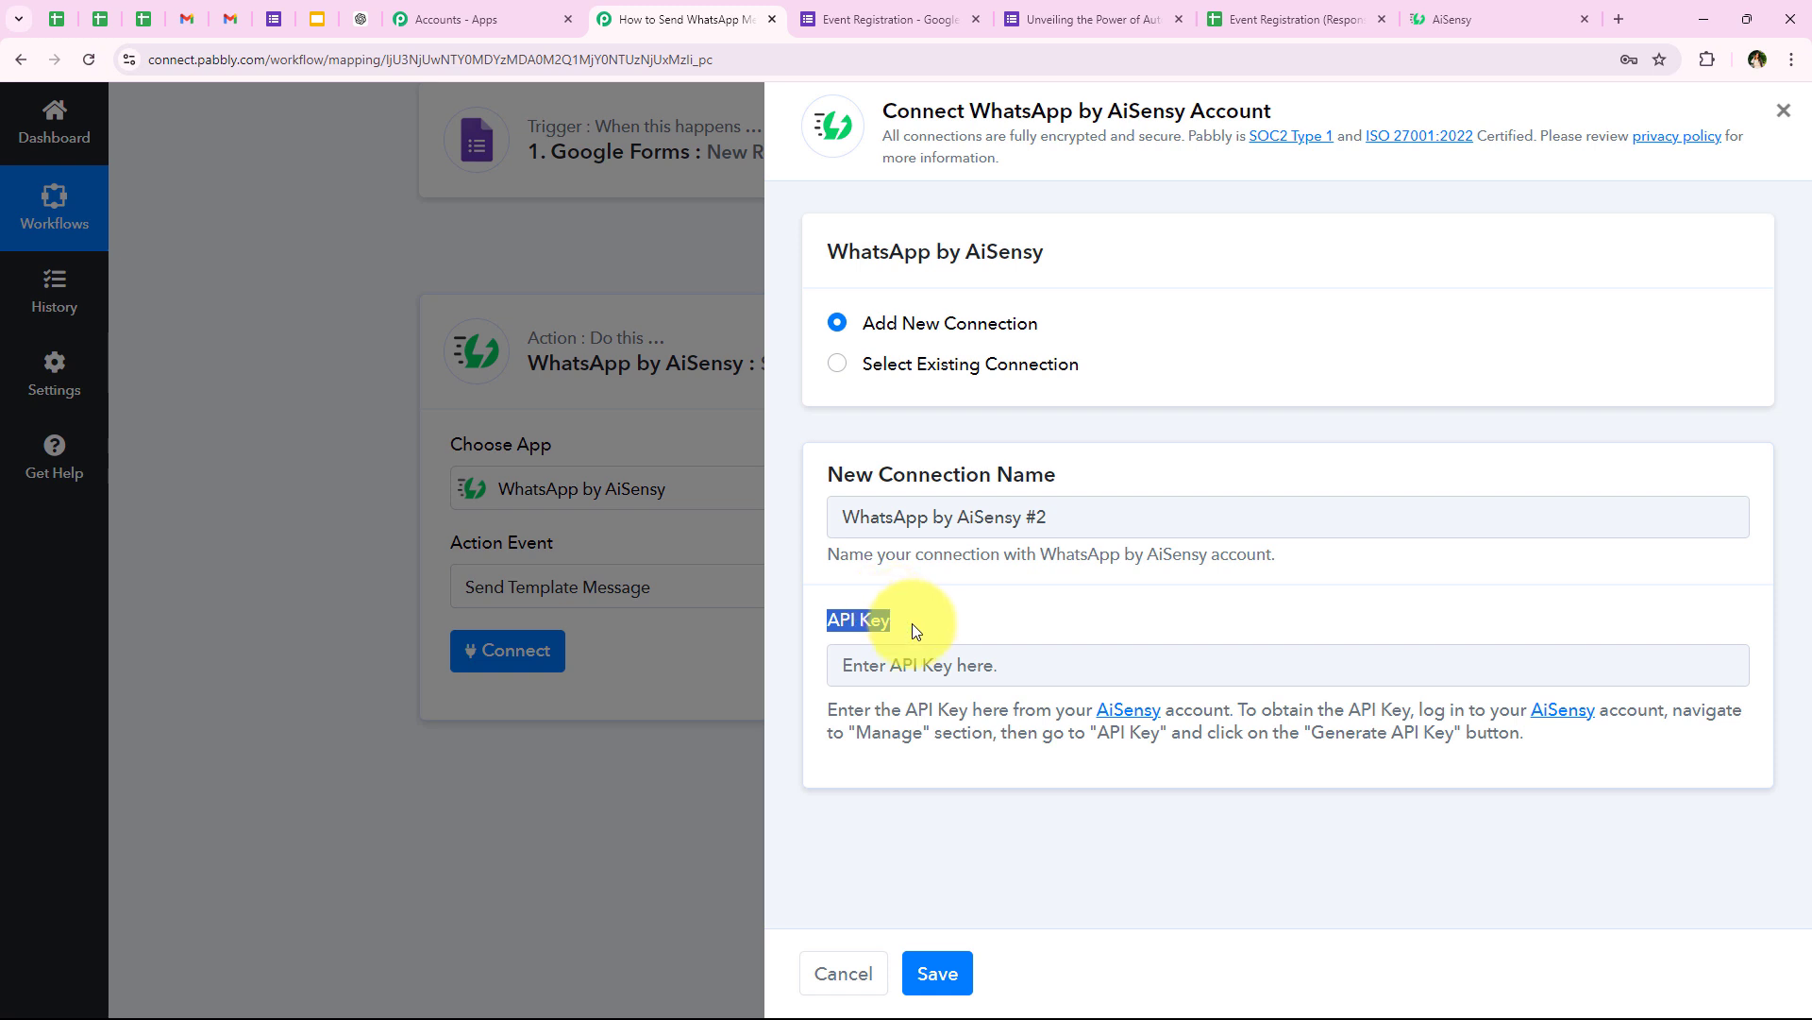
left_click_drag(823, 712, 1594, 746)
left_click(1012, 835)
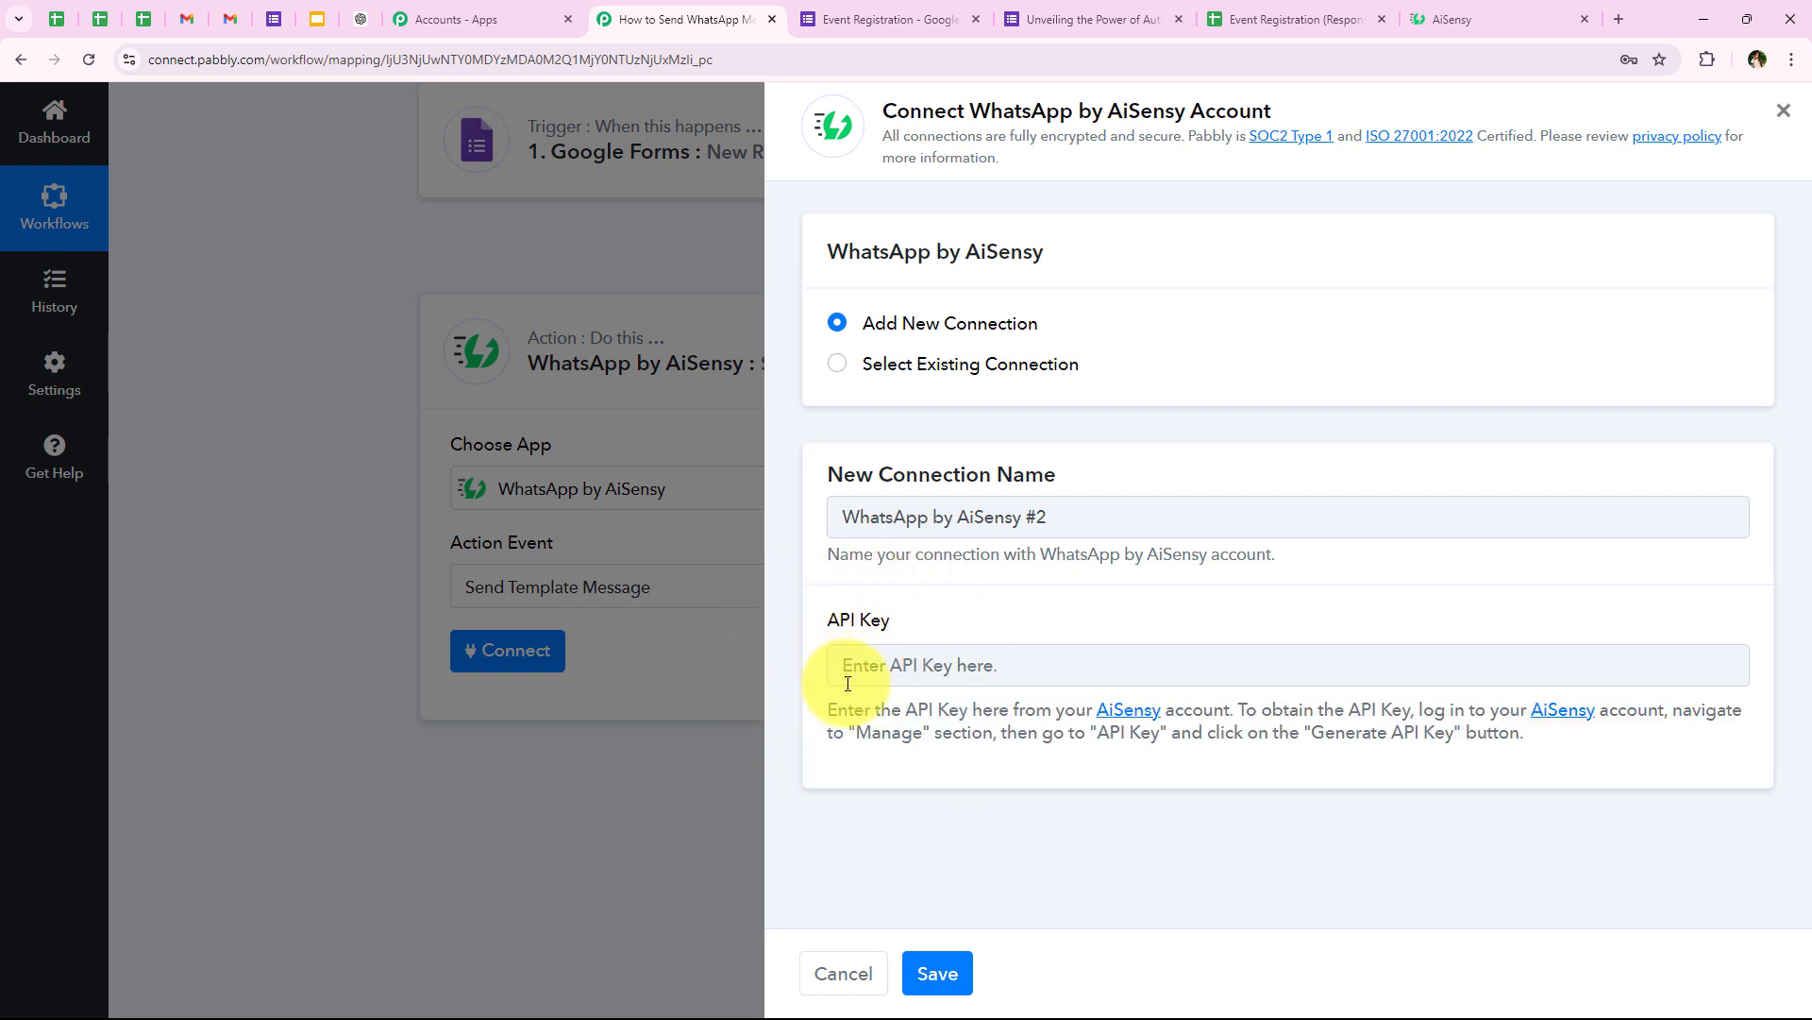
left_click_drag(1057, 709, 1718, 736)
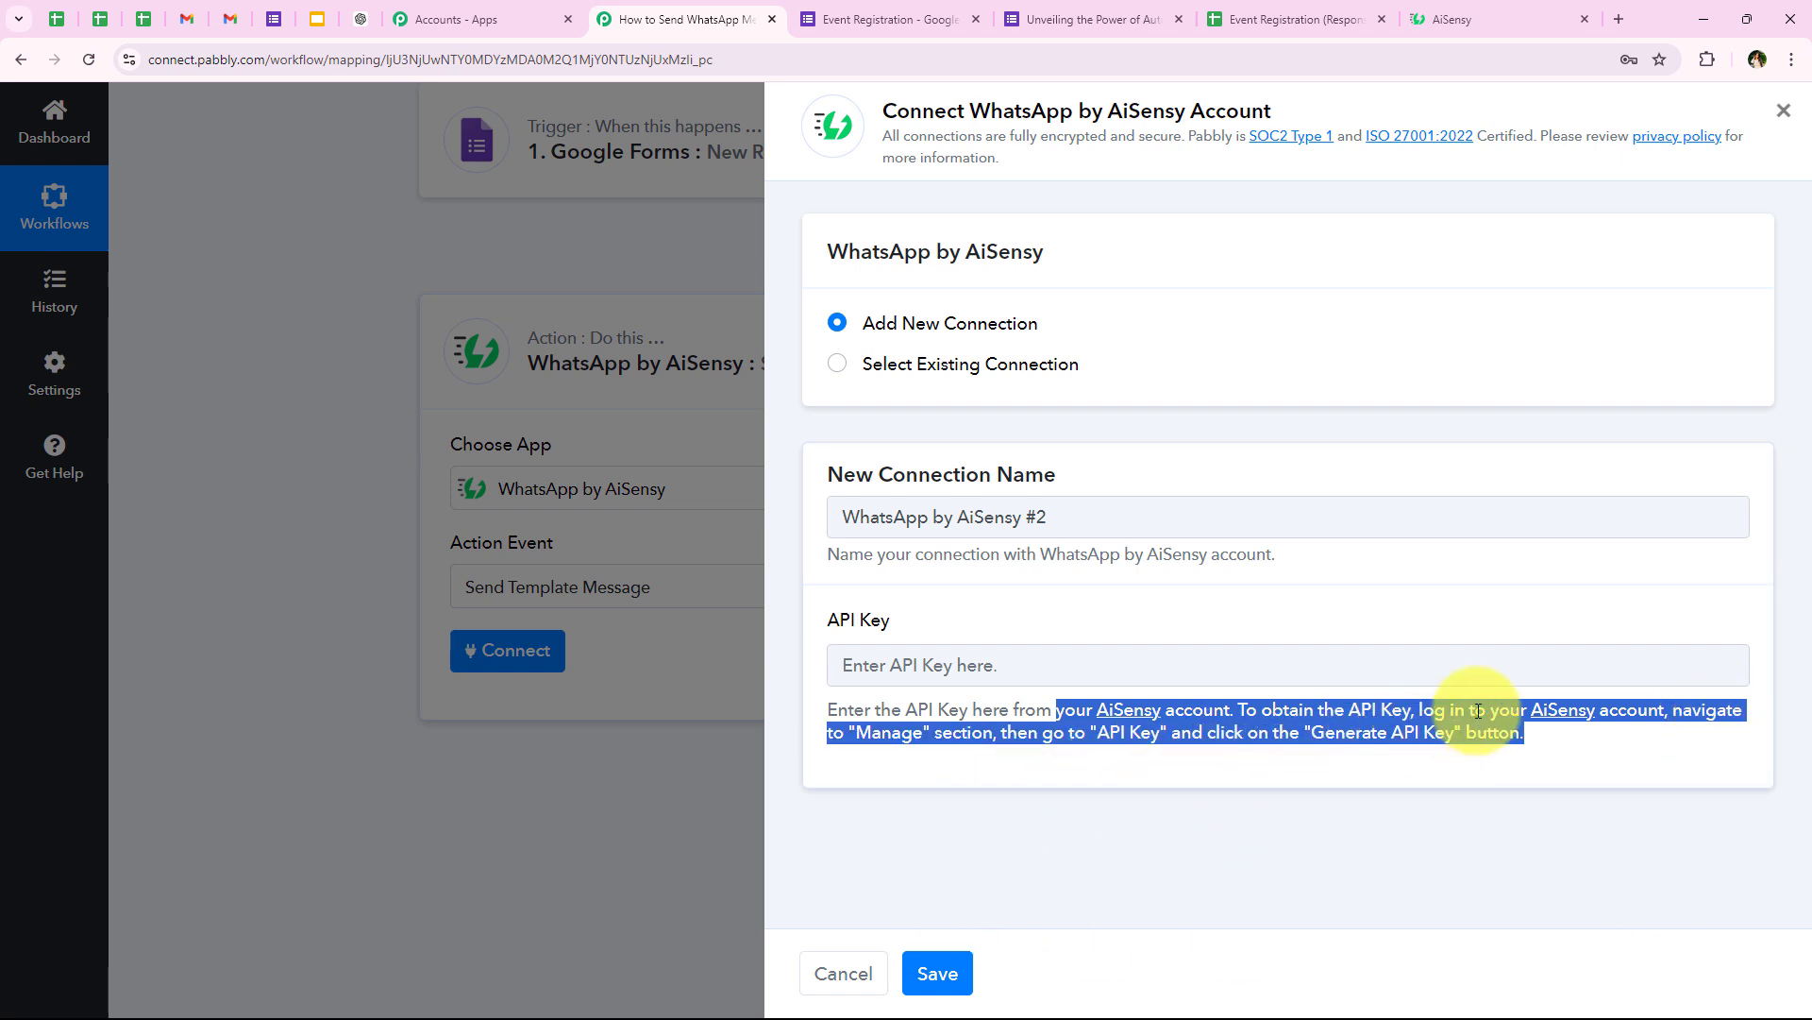
left_click(1595, 734)
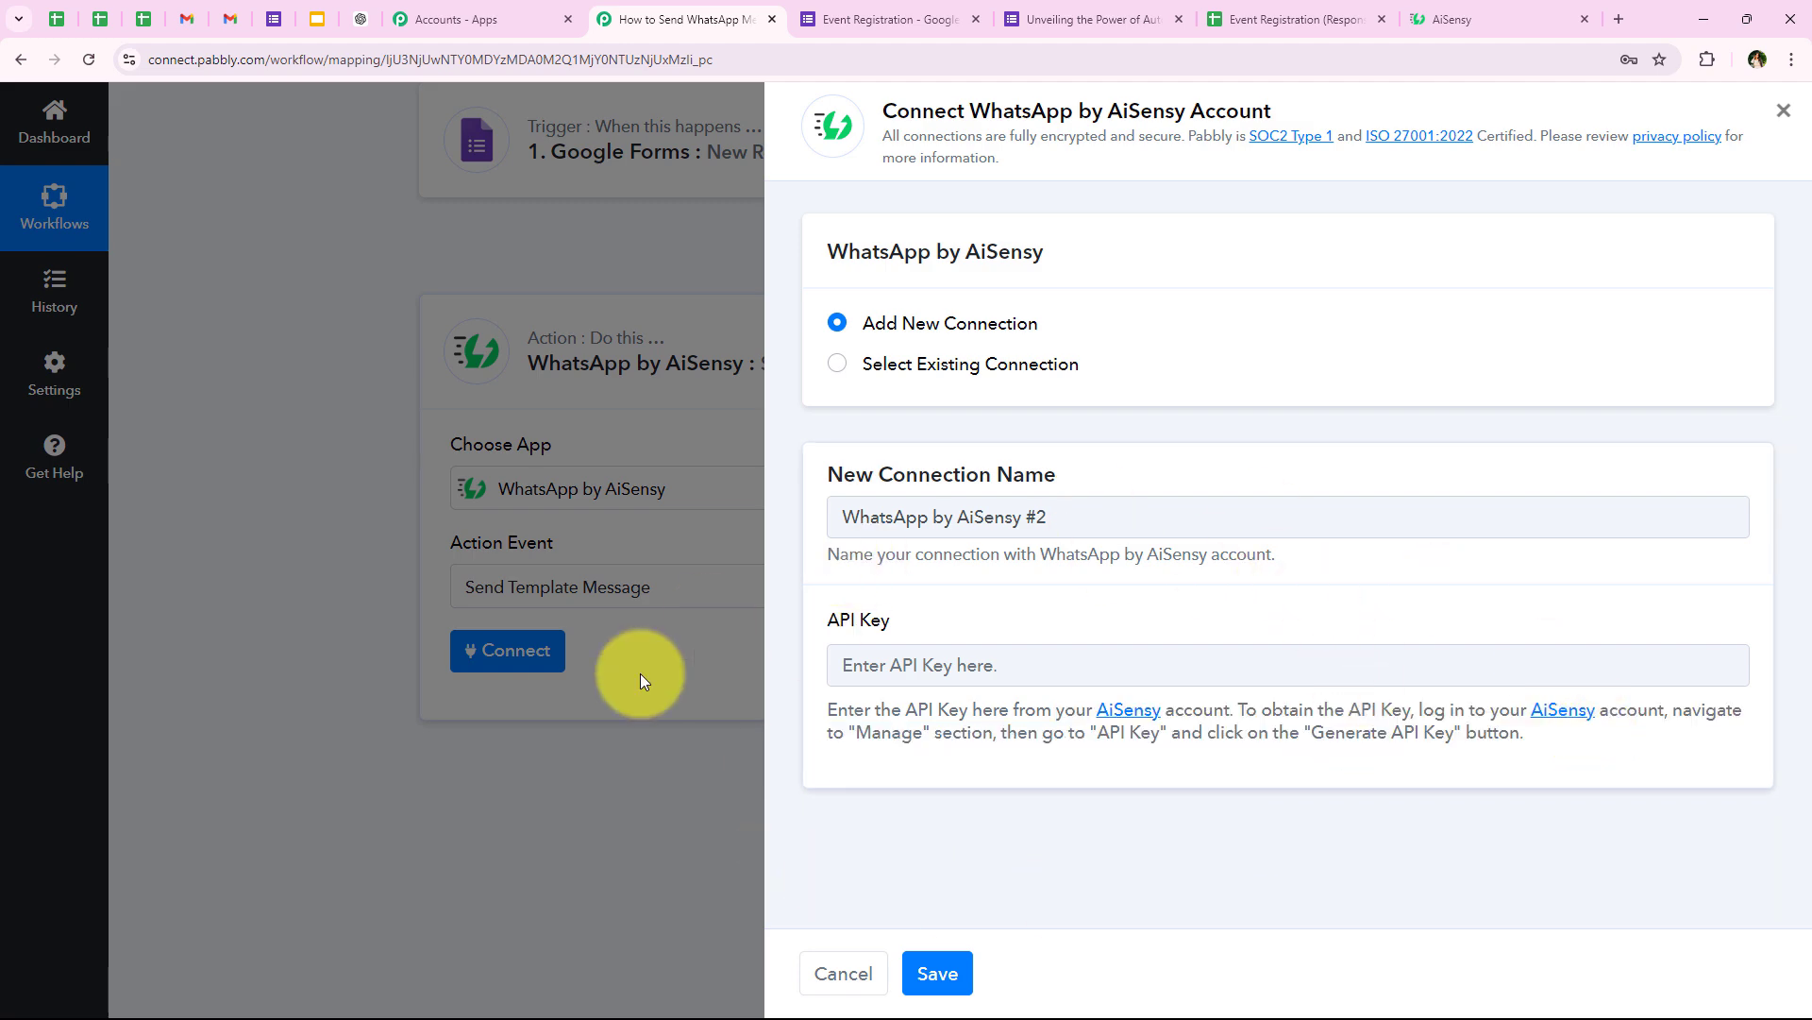
left_click(1466, 17)
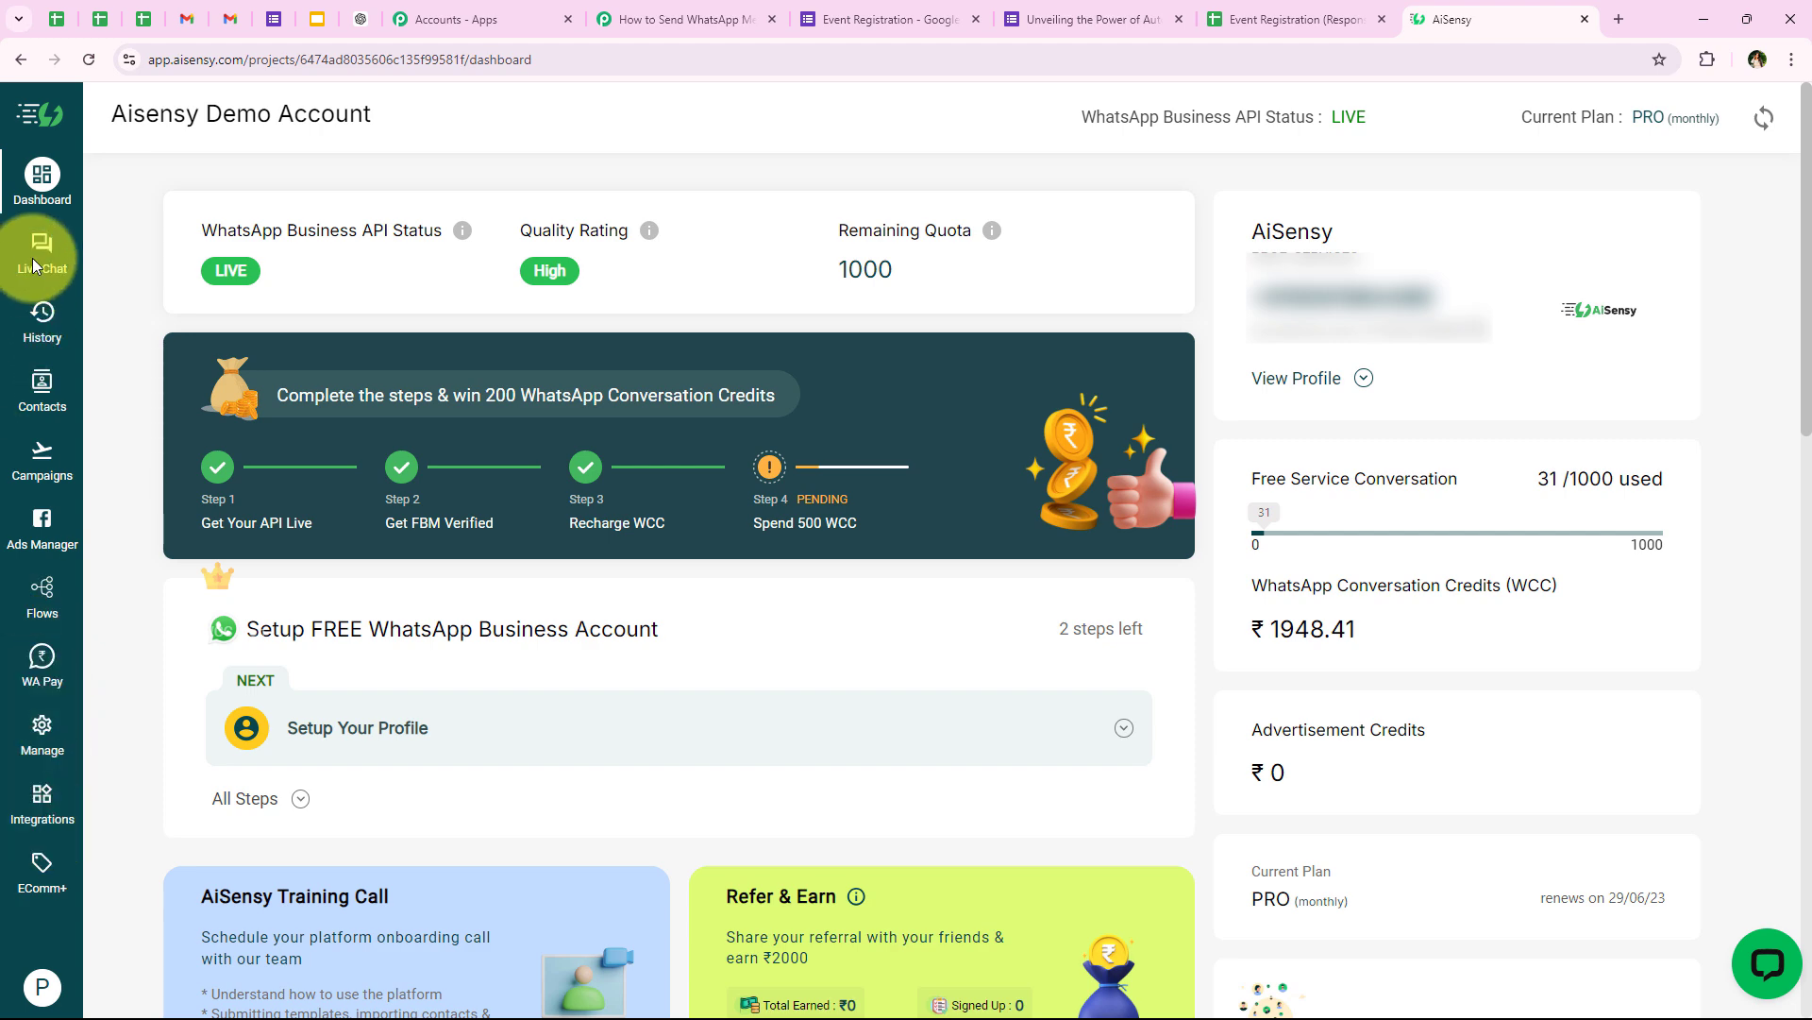
Review the event_registration_confirmation template and the Automation Event campaign in AiSensy
left_click(29, 735)
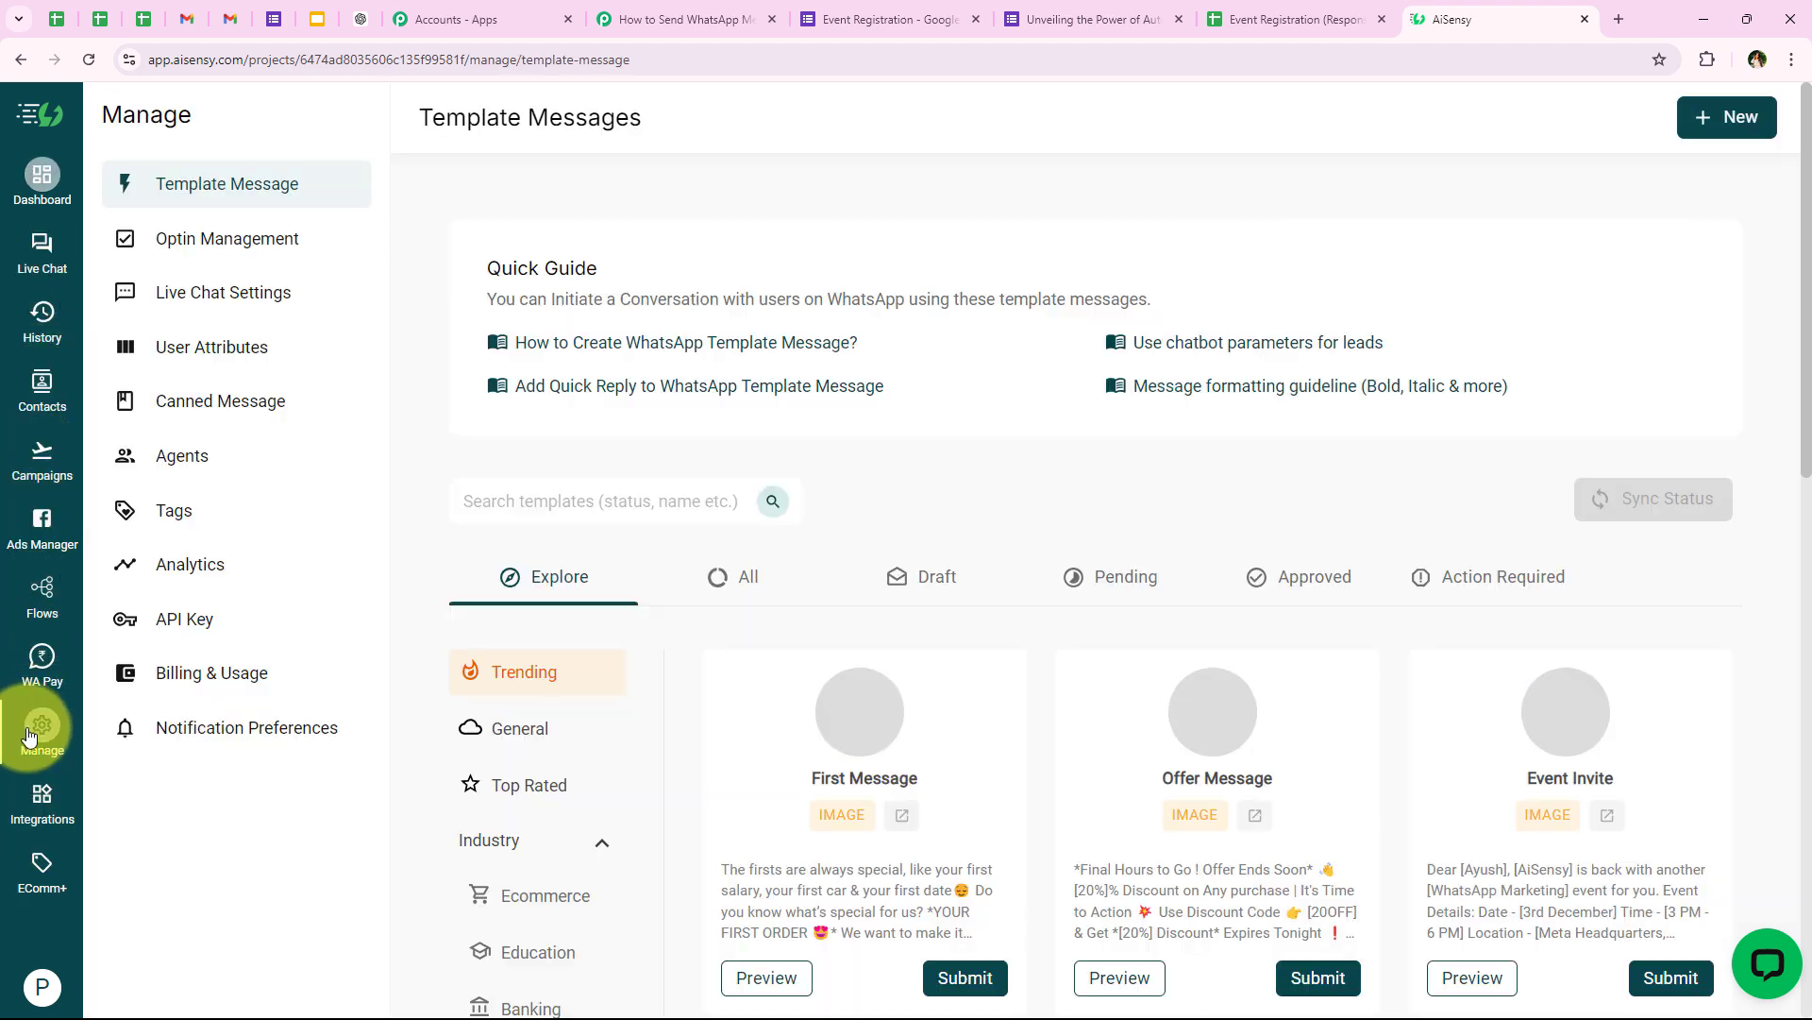
scroll(750, 540, "down", 3)
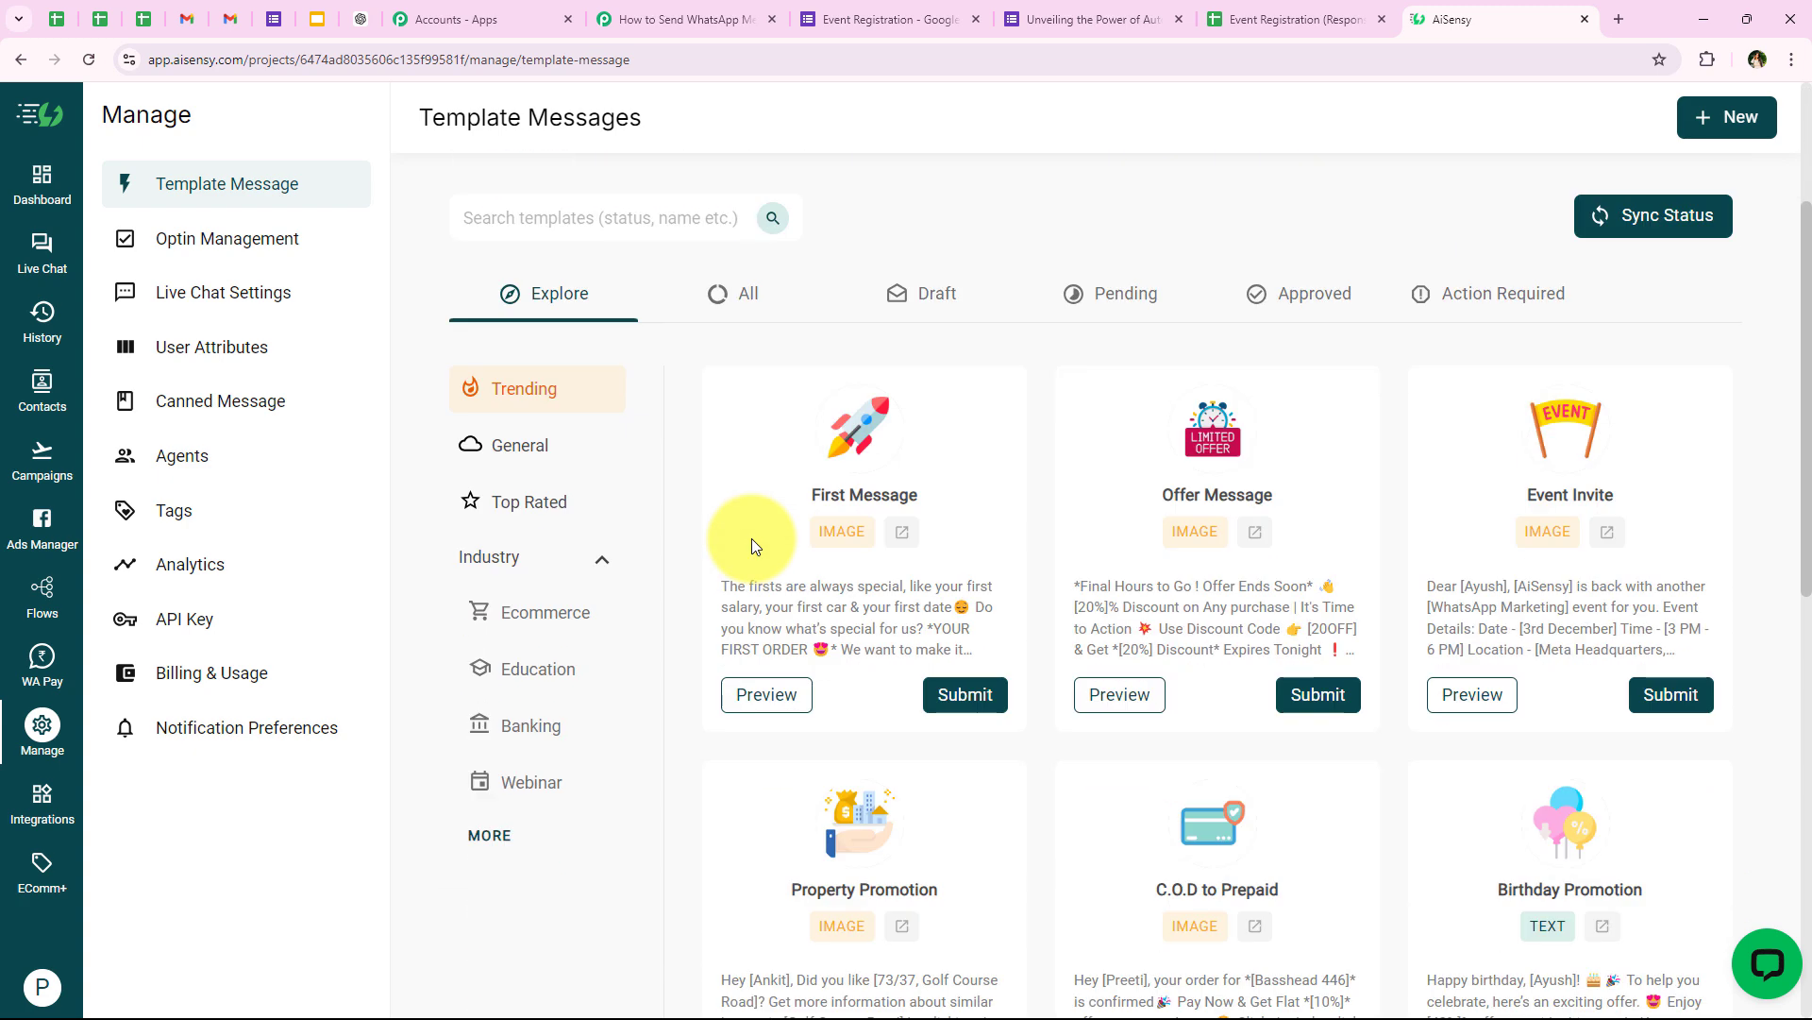
left_click(767, 294)
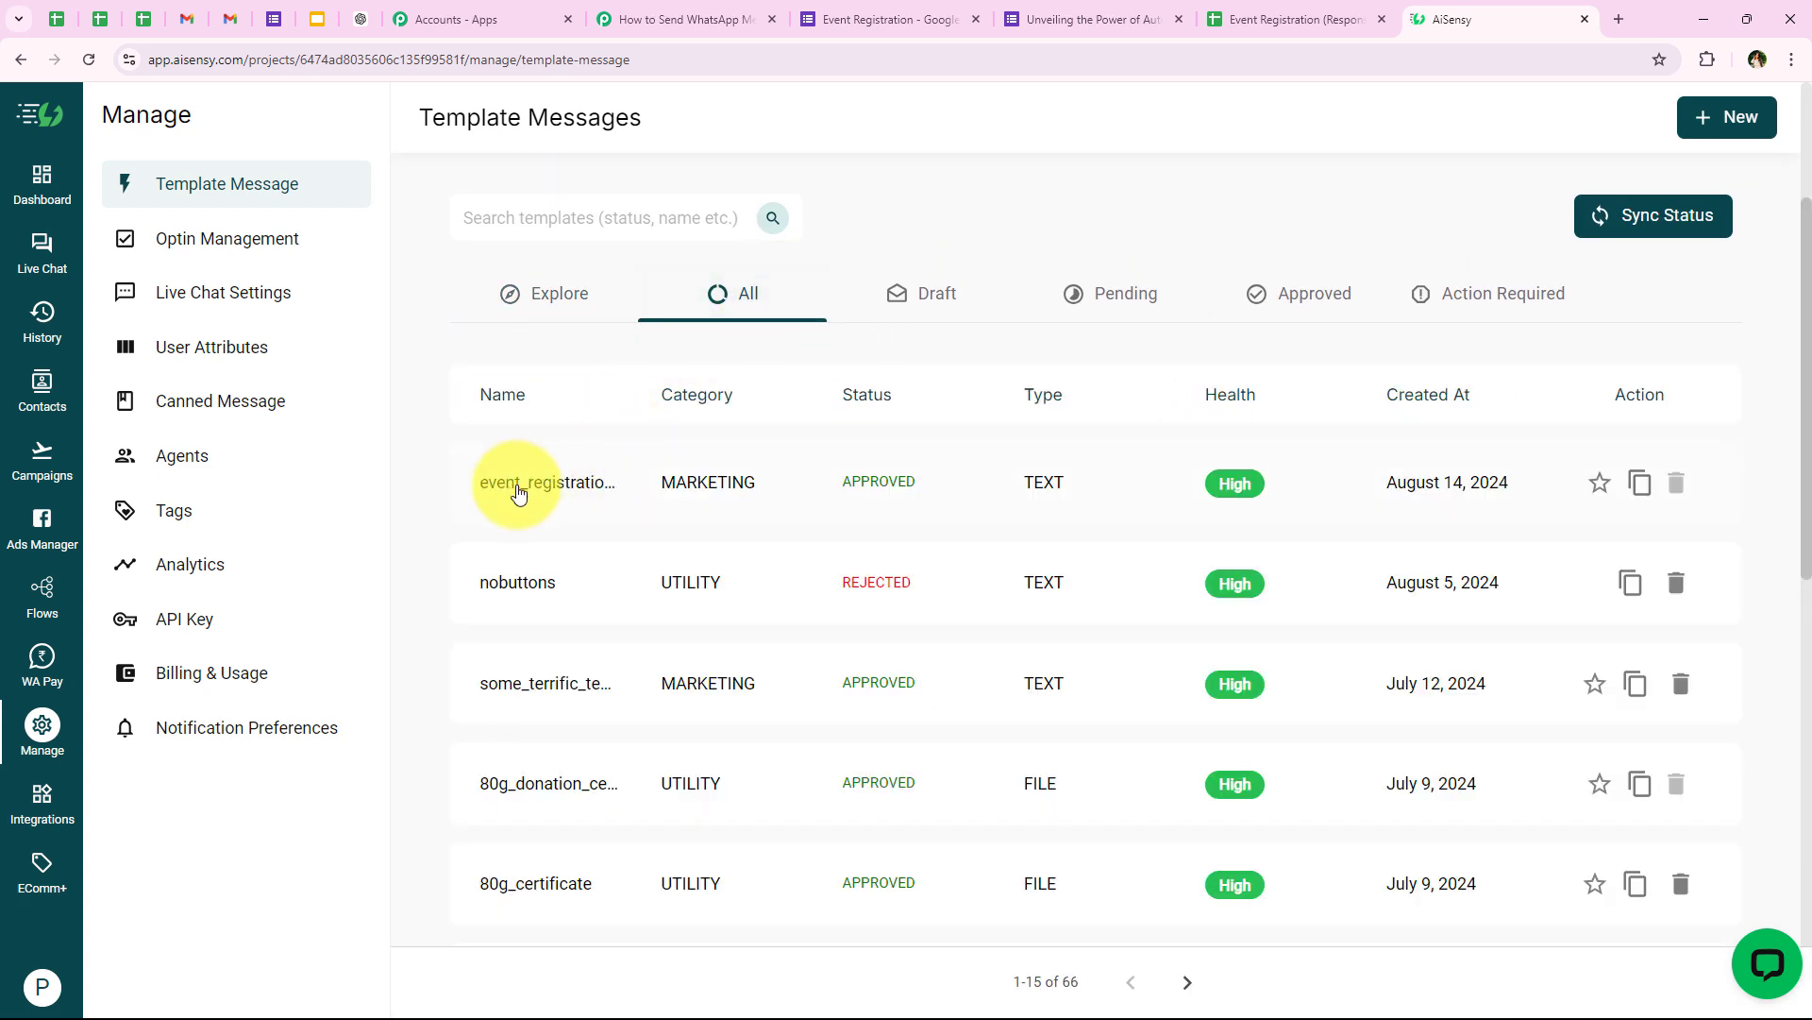
left_click(501, 501)
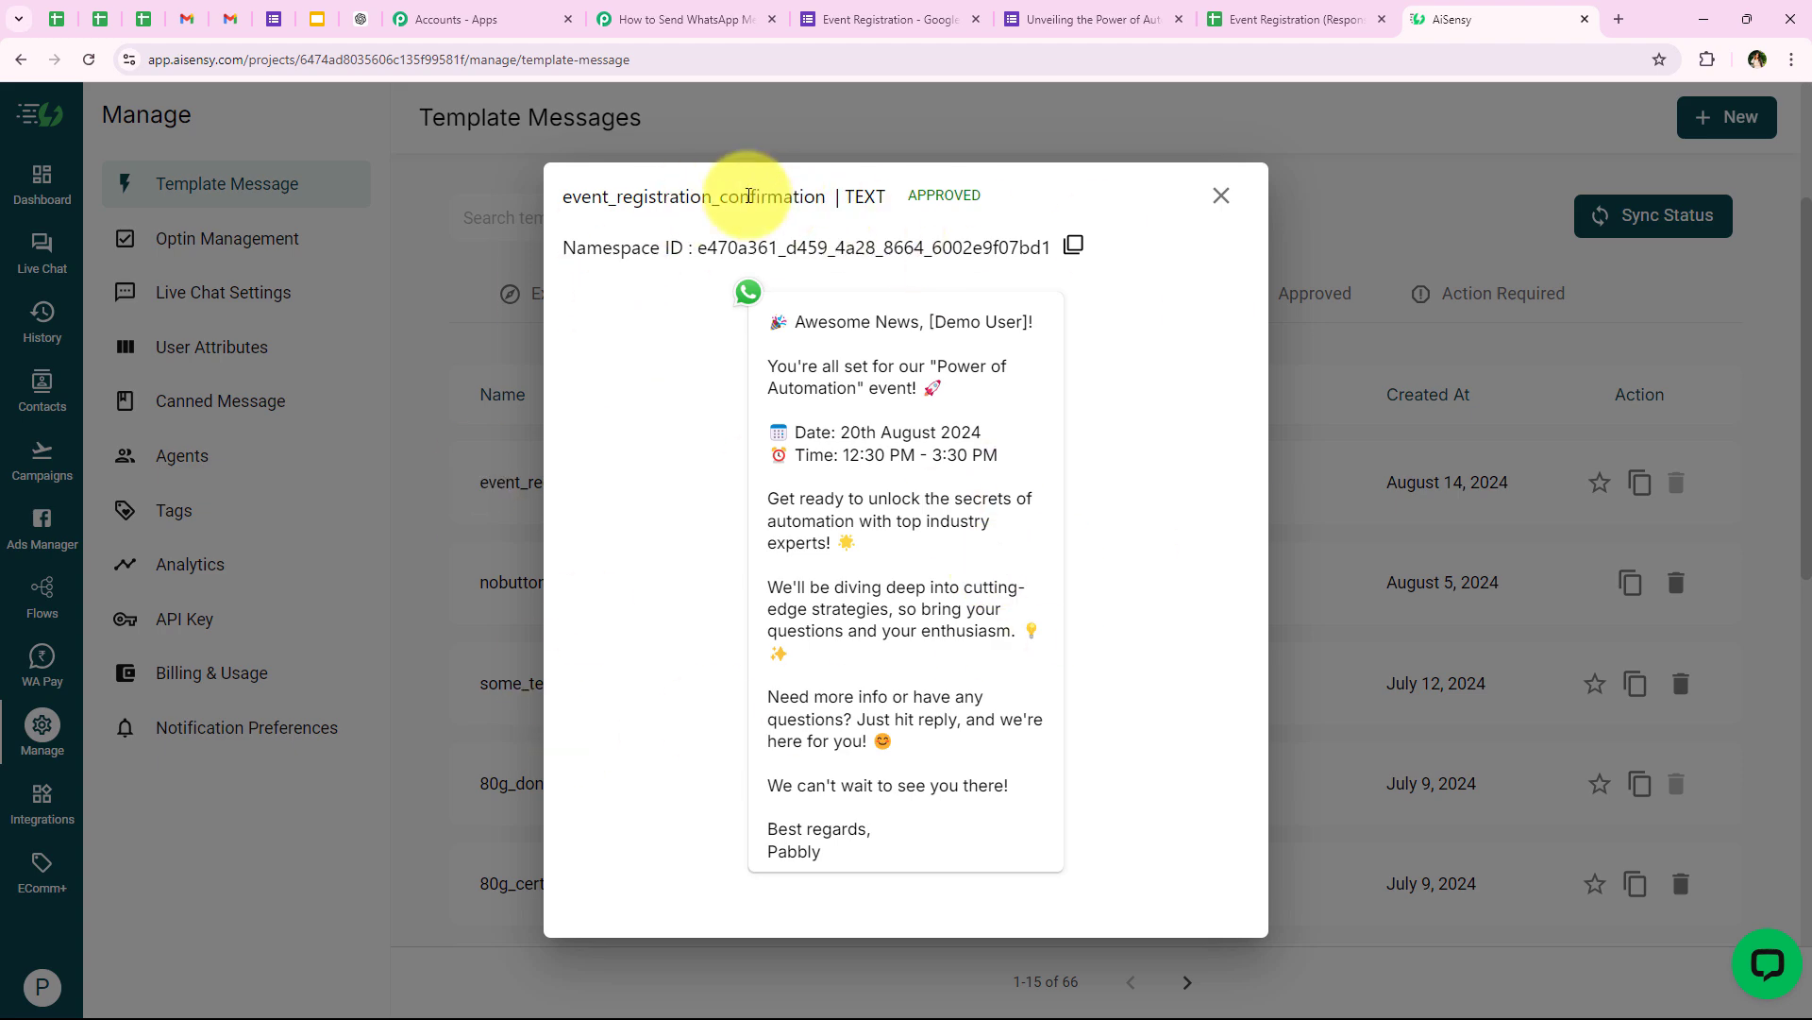
left_click_drag(551, 196, 906, 225)
left_click(1220, 197)
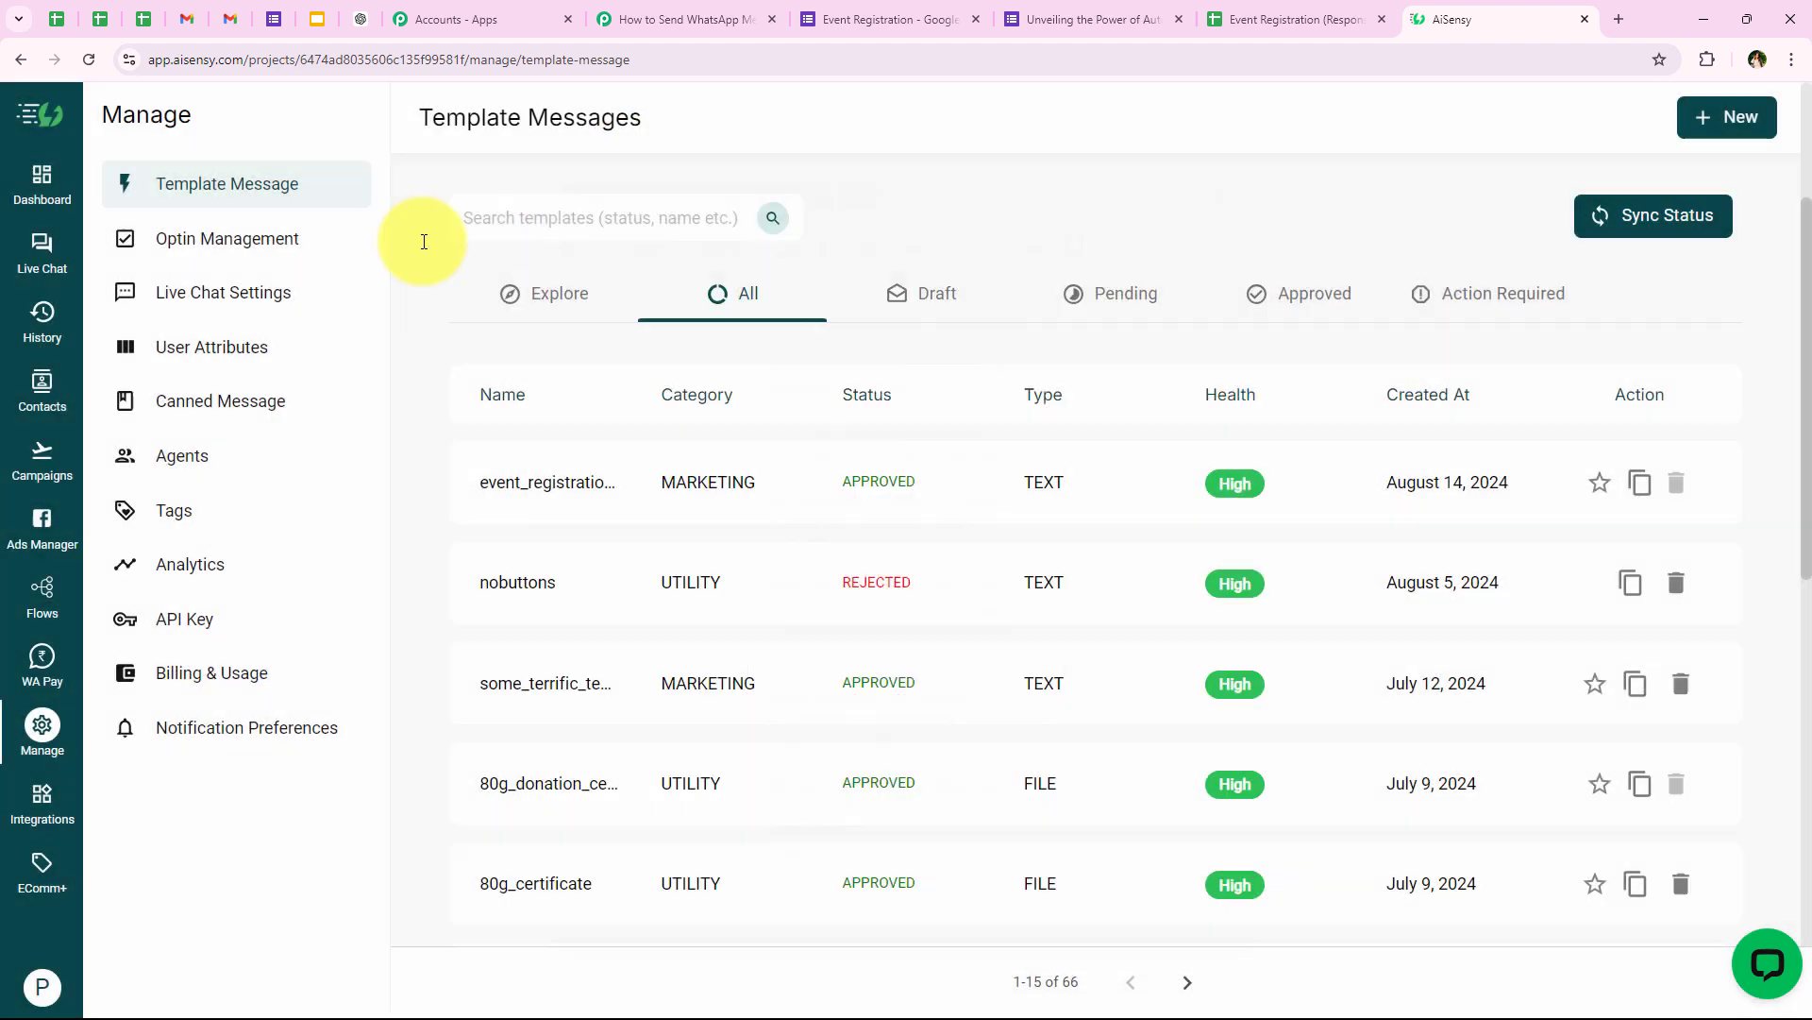
left_click(42, 458)
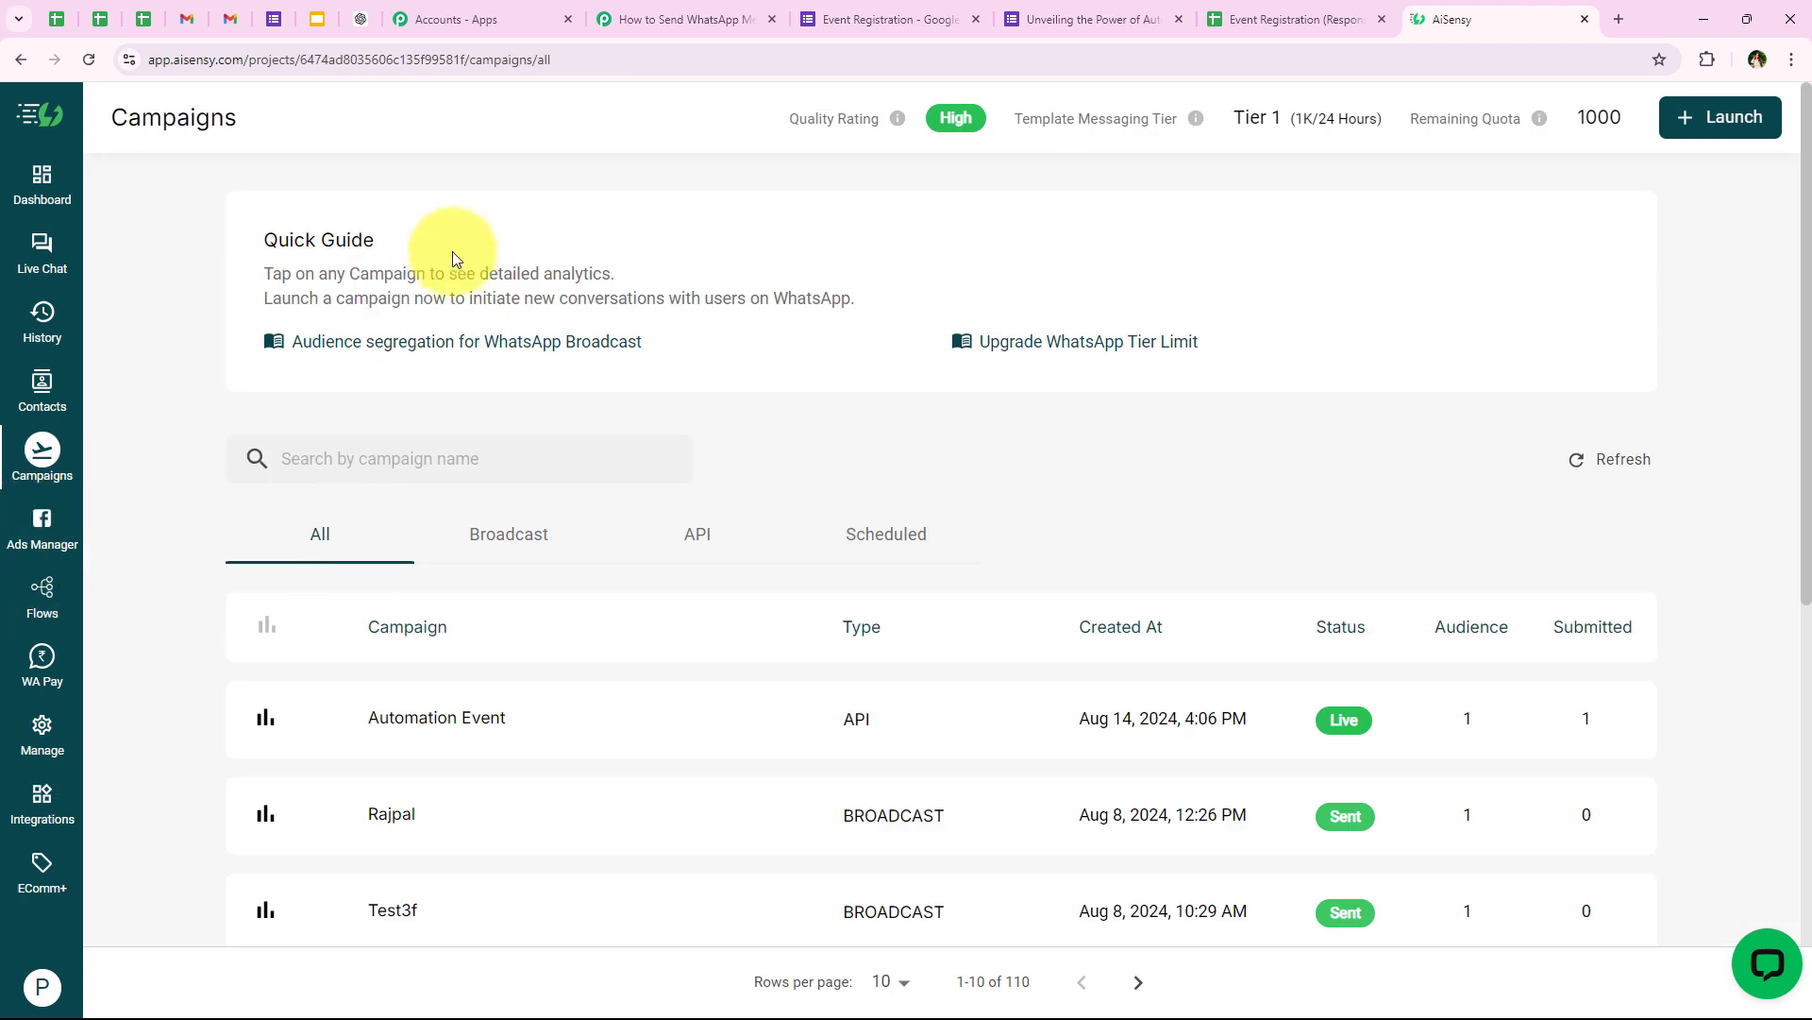
scroll(370, 463, "down", 2)
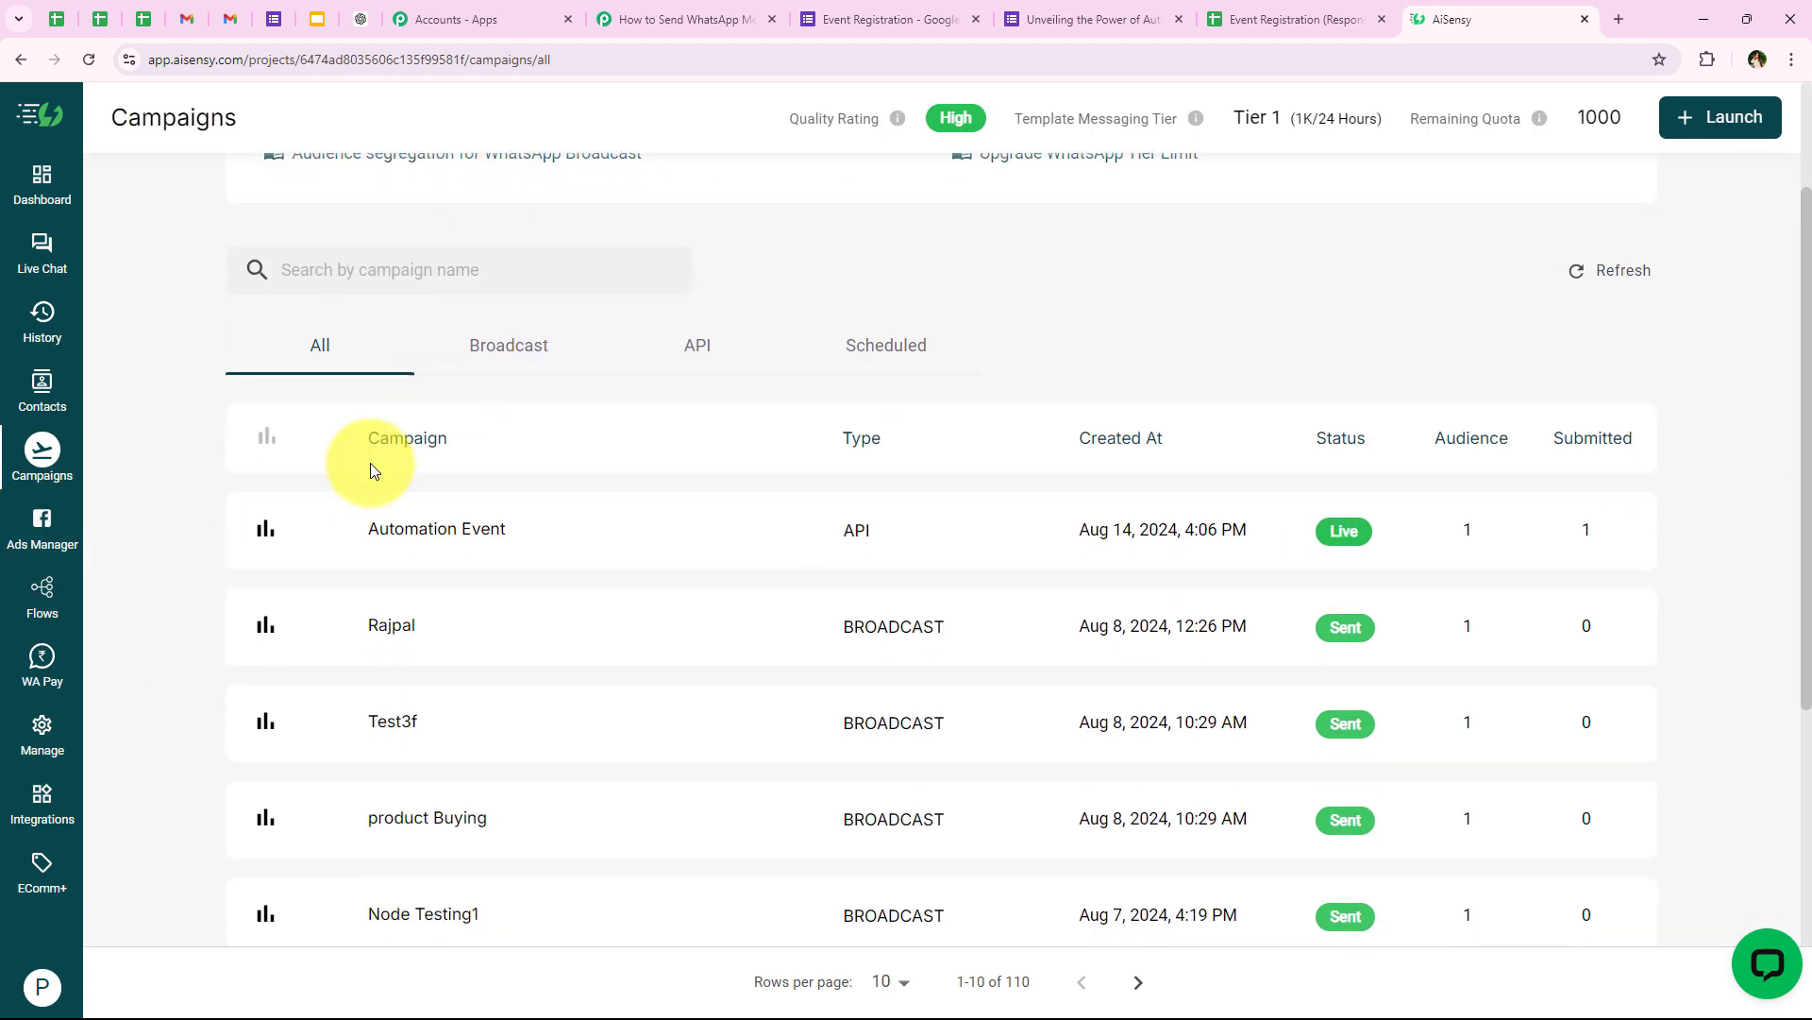
left_click(413, 534)
scroll(649, 532, "down", 5)
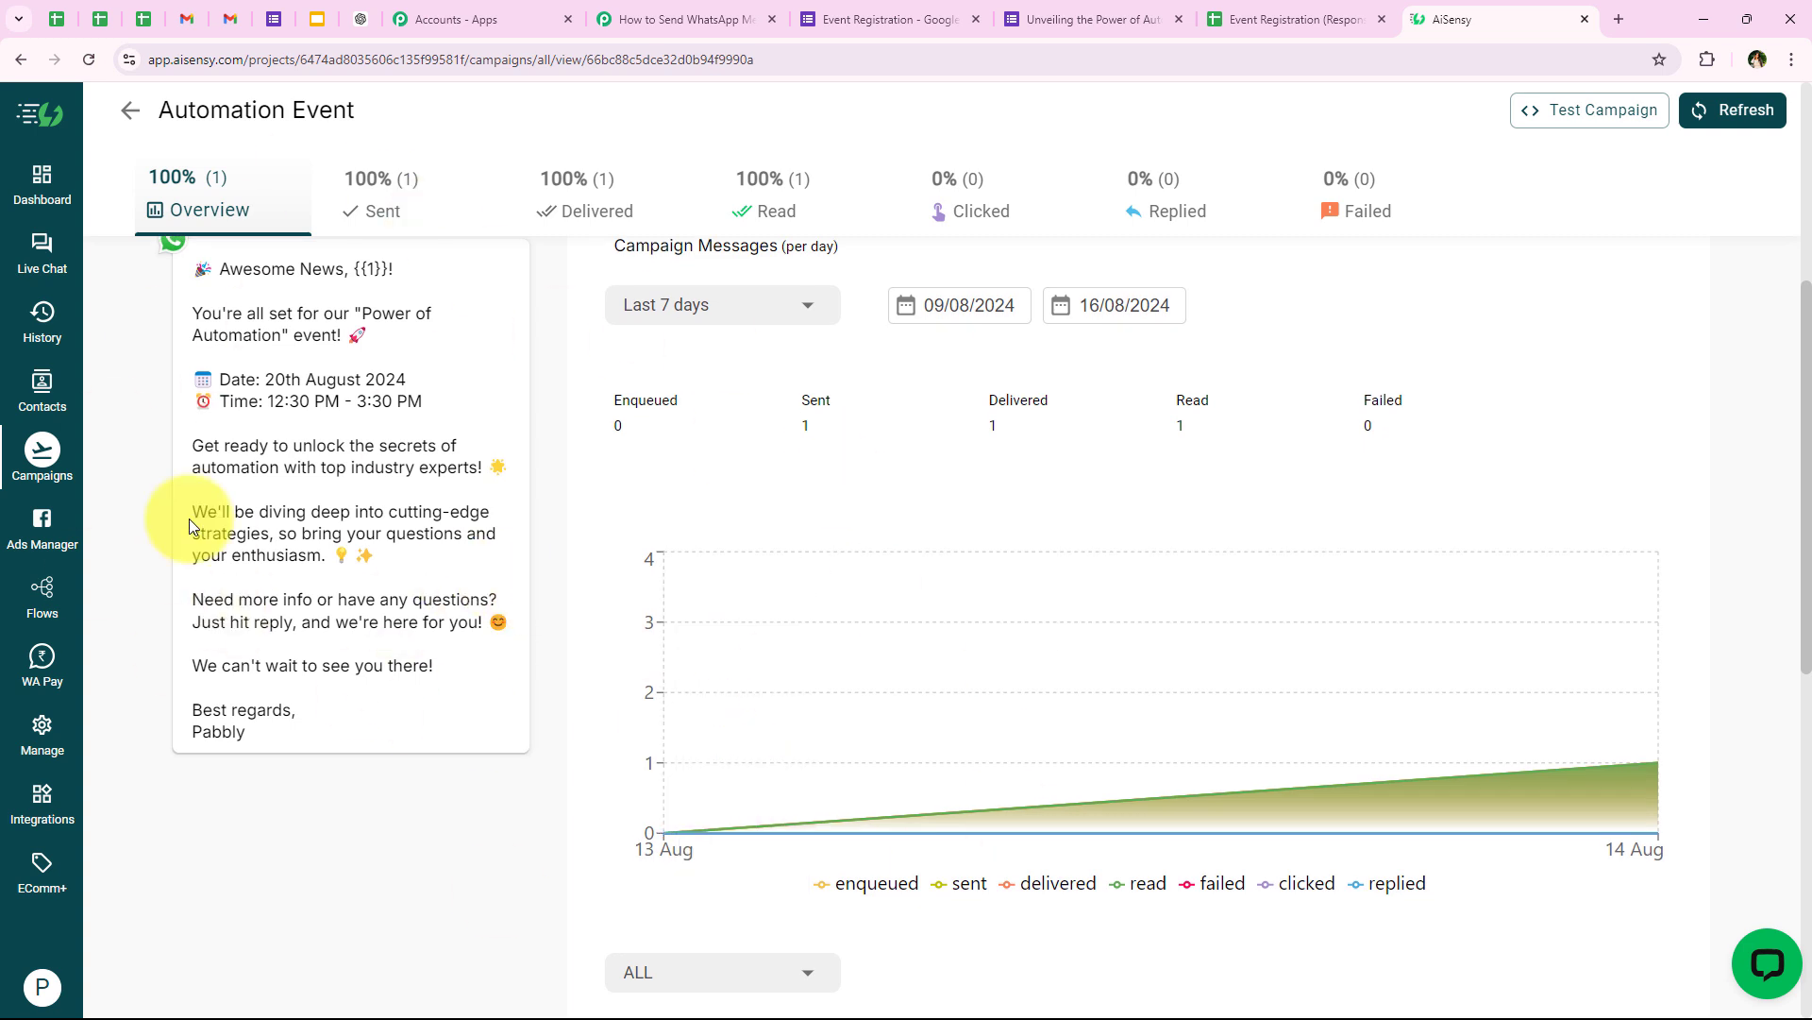
scroll(314, 843, "up", 1)
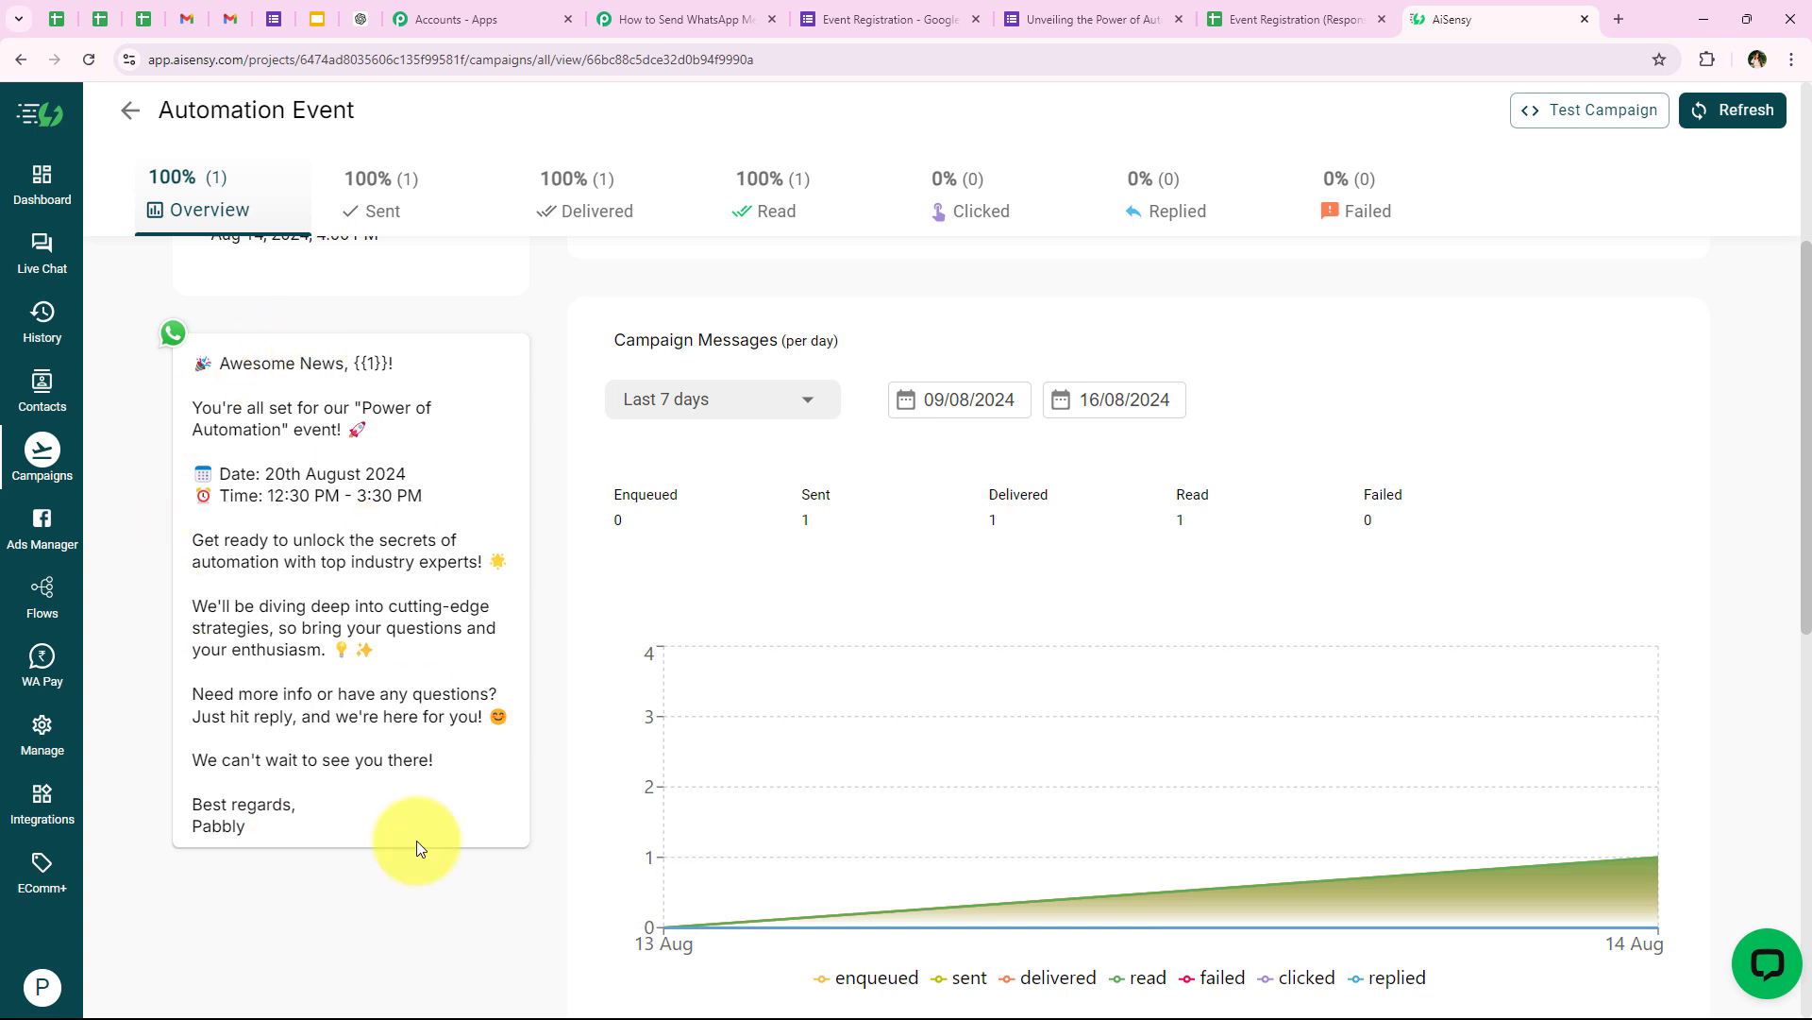
Copy the API key from AiSensy's Manage > API Key page
left_click(44, 736)
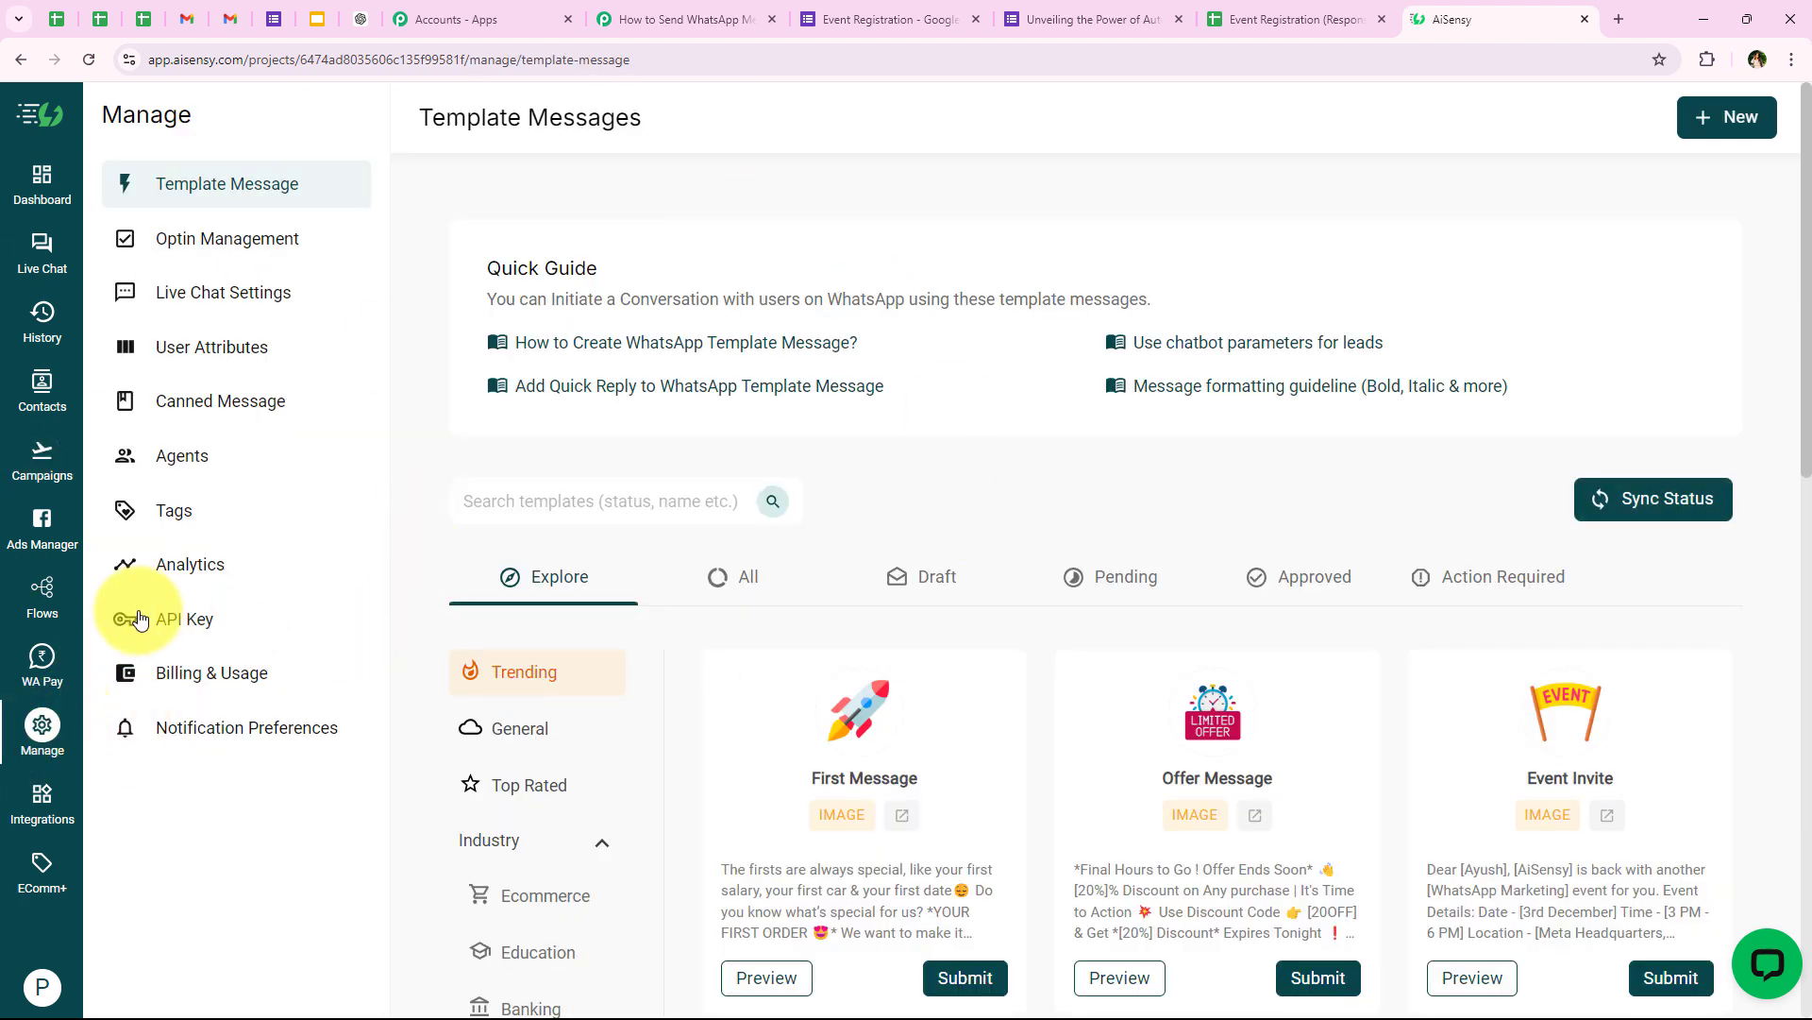
left_click(276, 622)
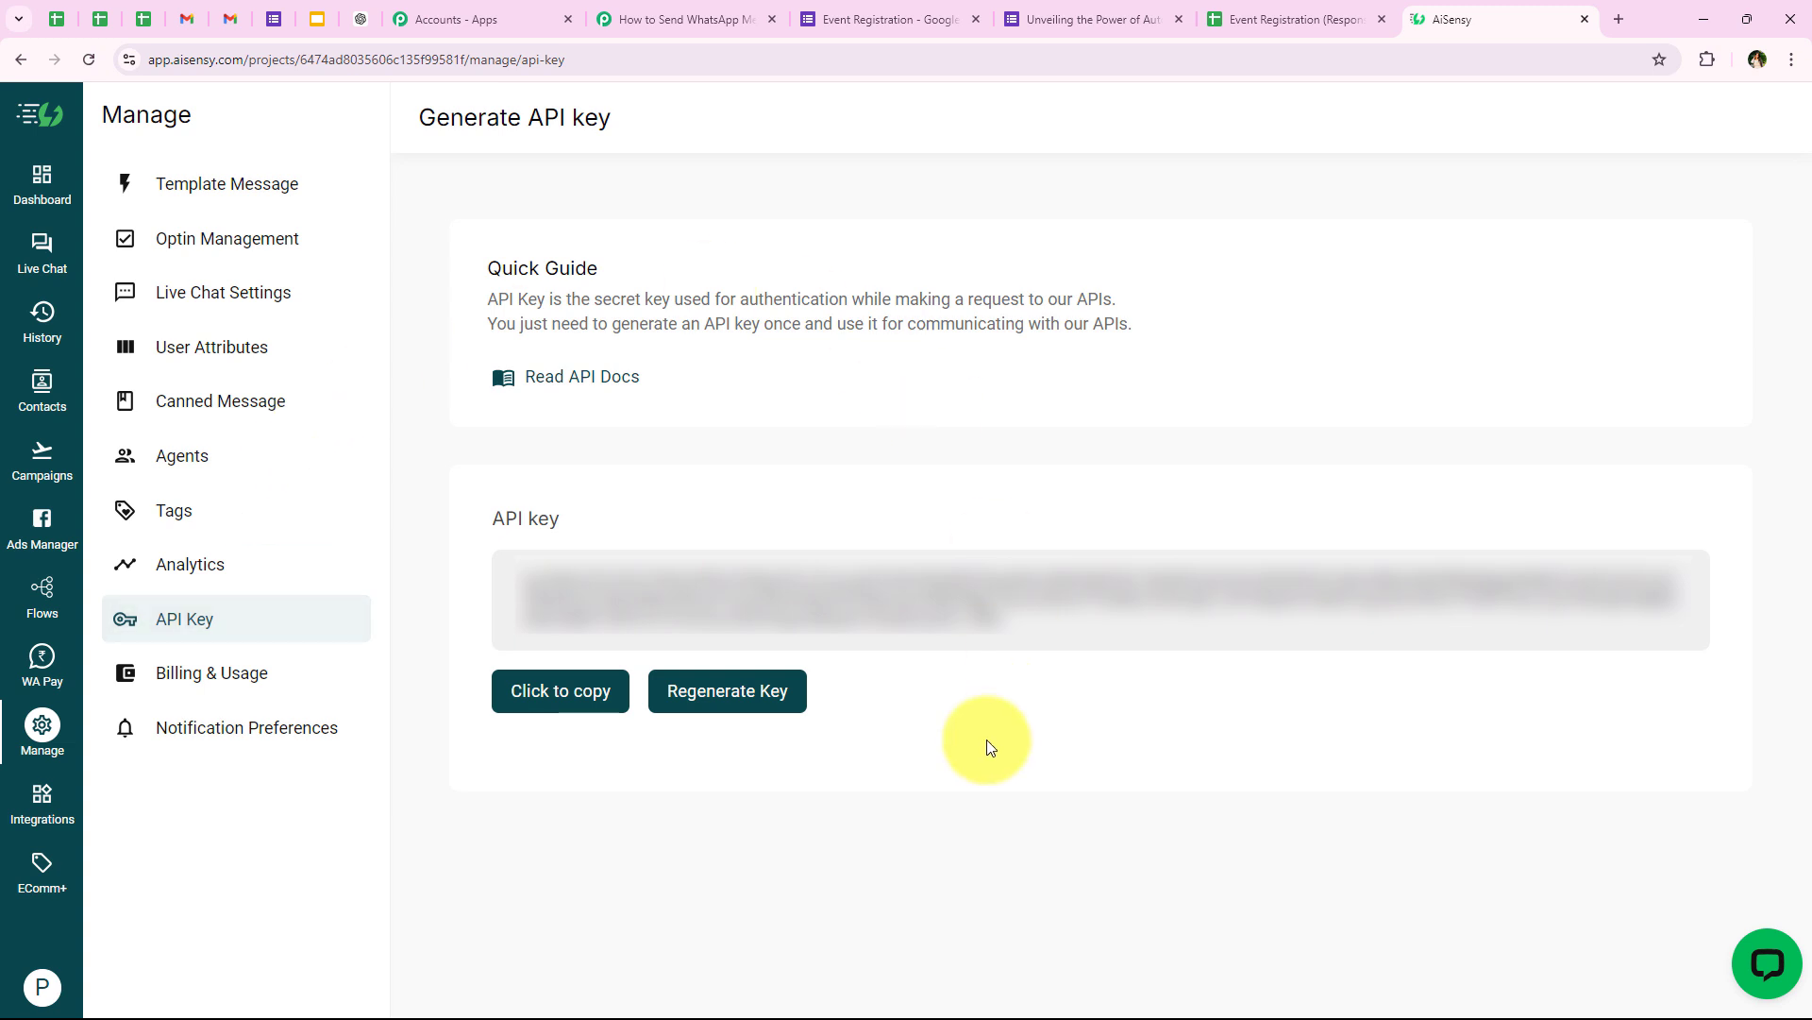
left_click_drag(1007, 611, 554, 538)
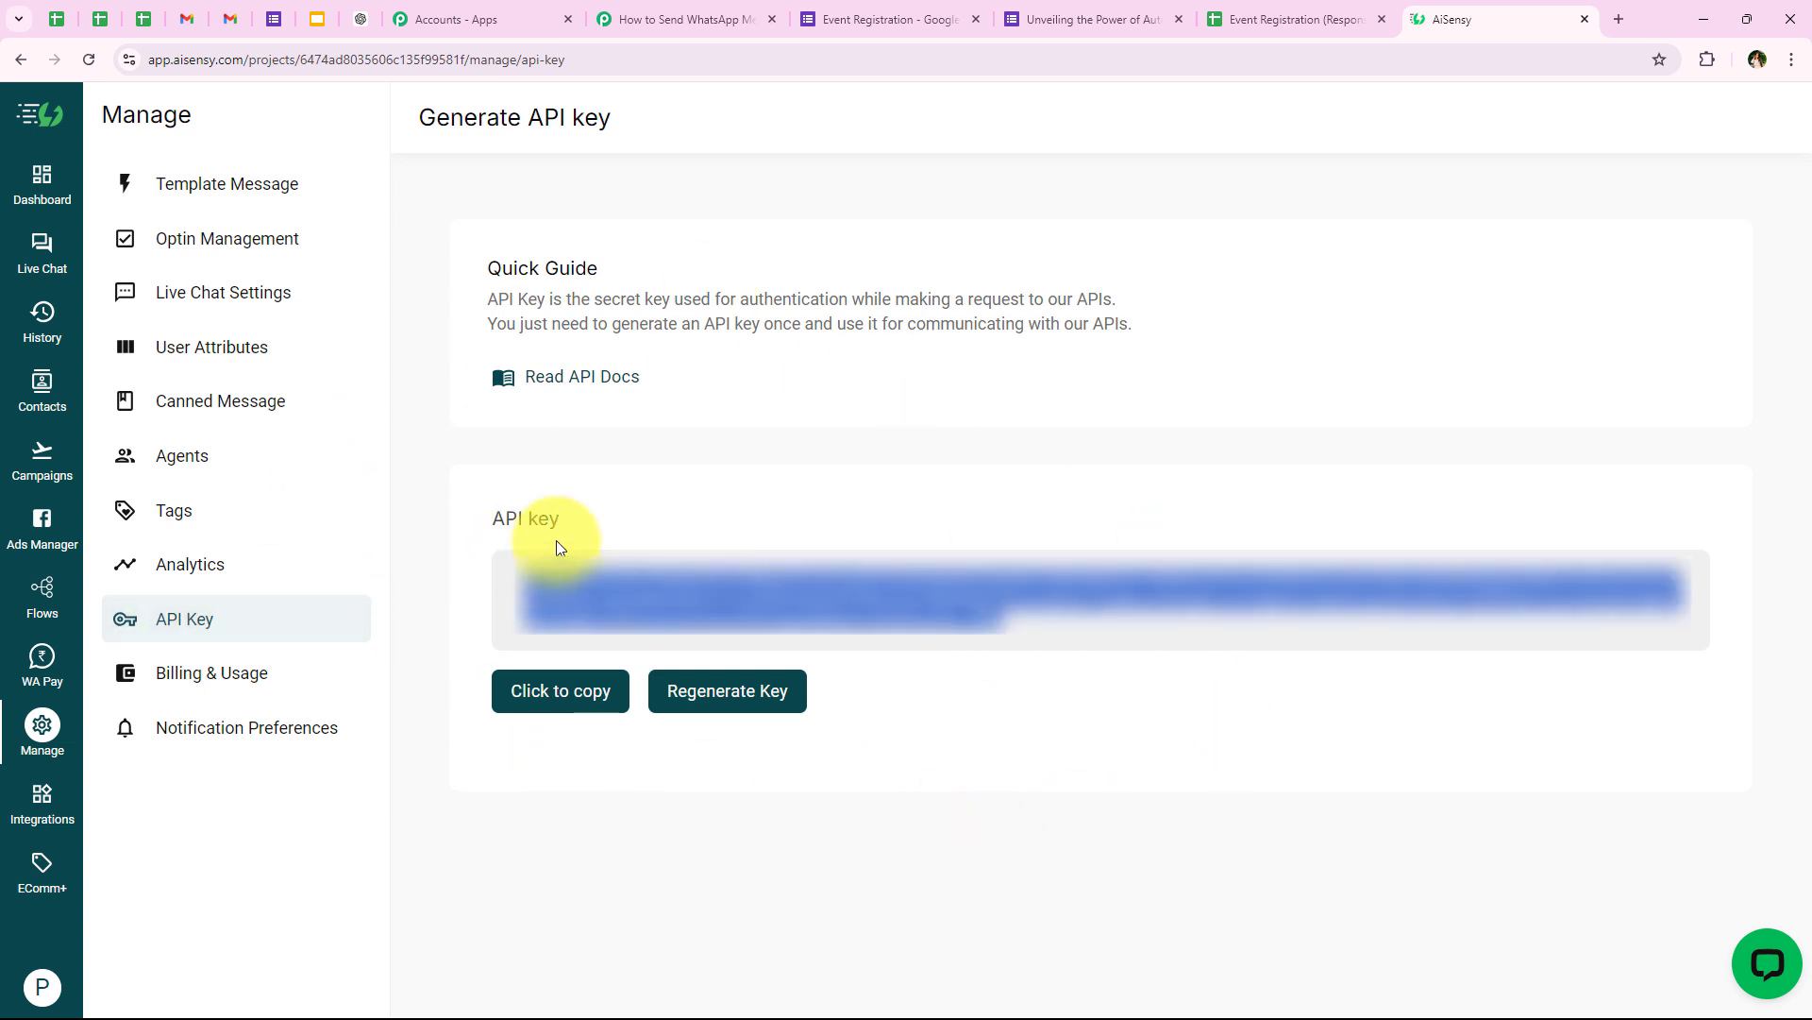
left_click(556, 697)
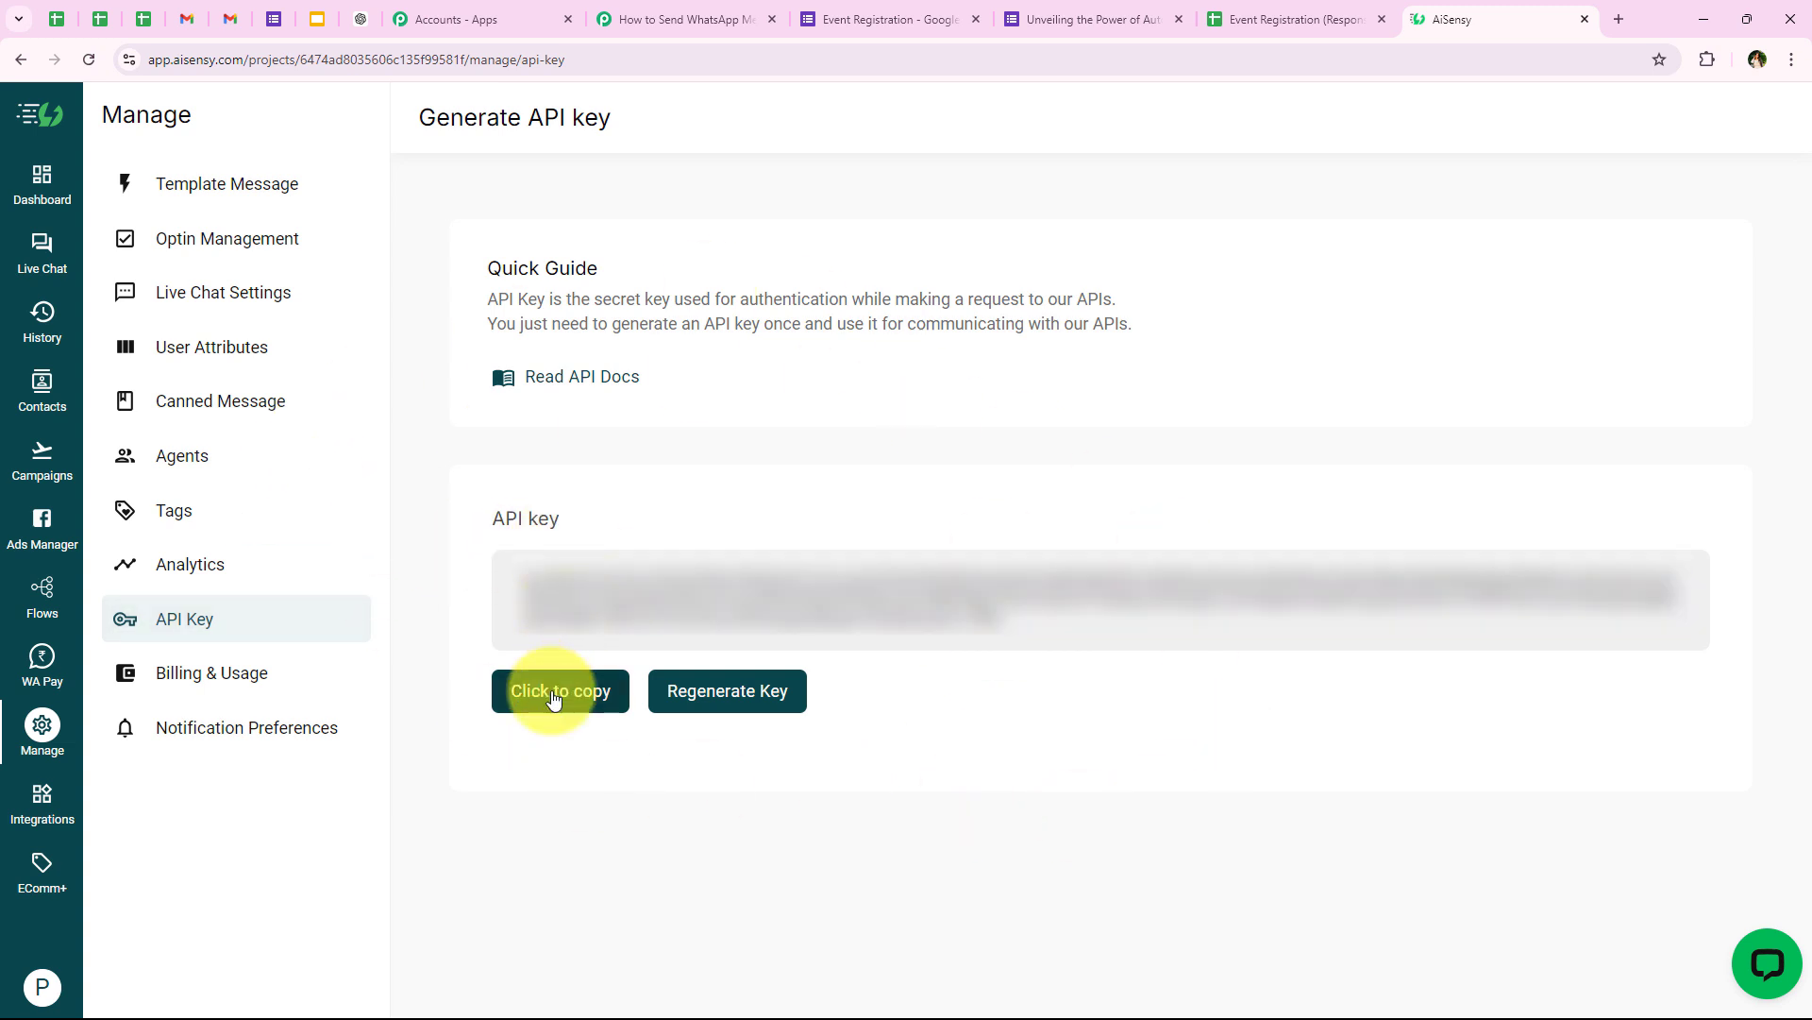
left_click(609, 18)
Paste the copied API key into the AiSensy connection and save it
left_click(934, 672)
right_click(935, 676)
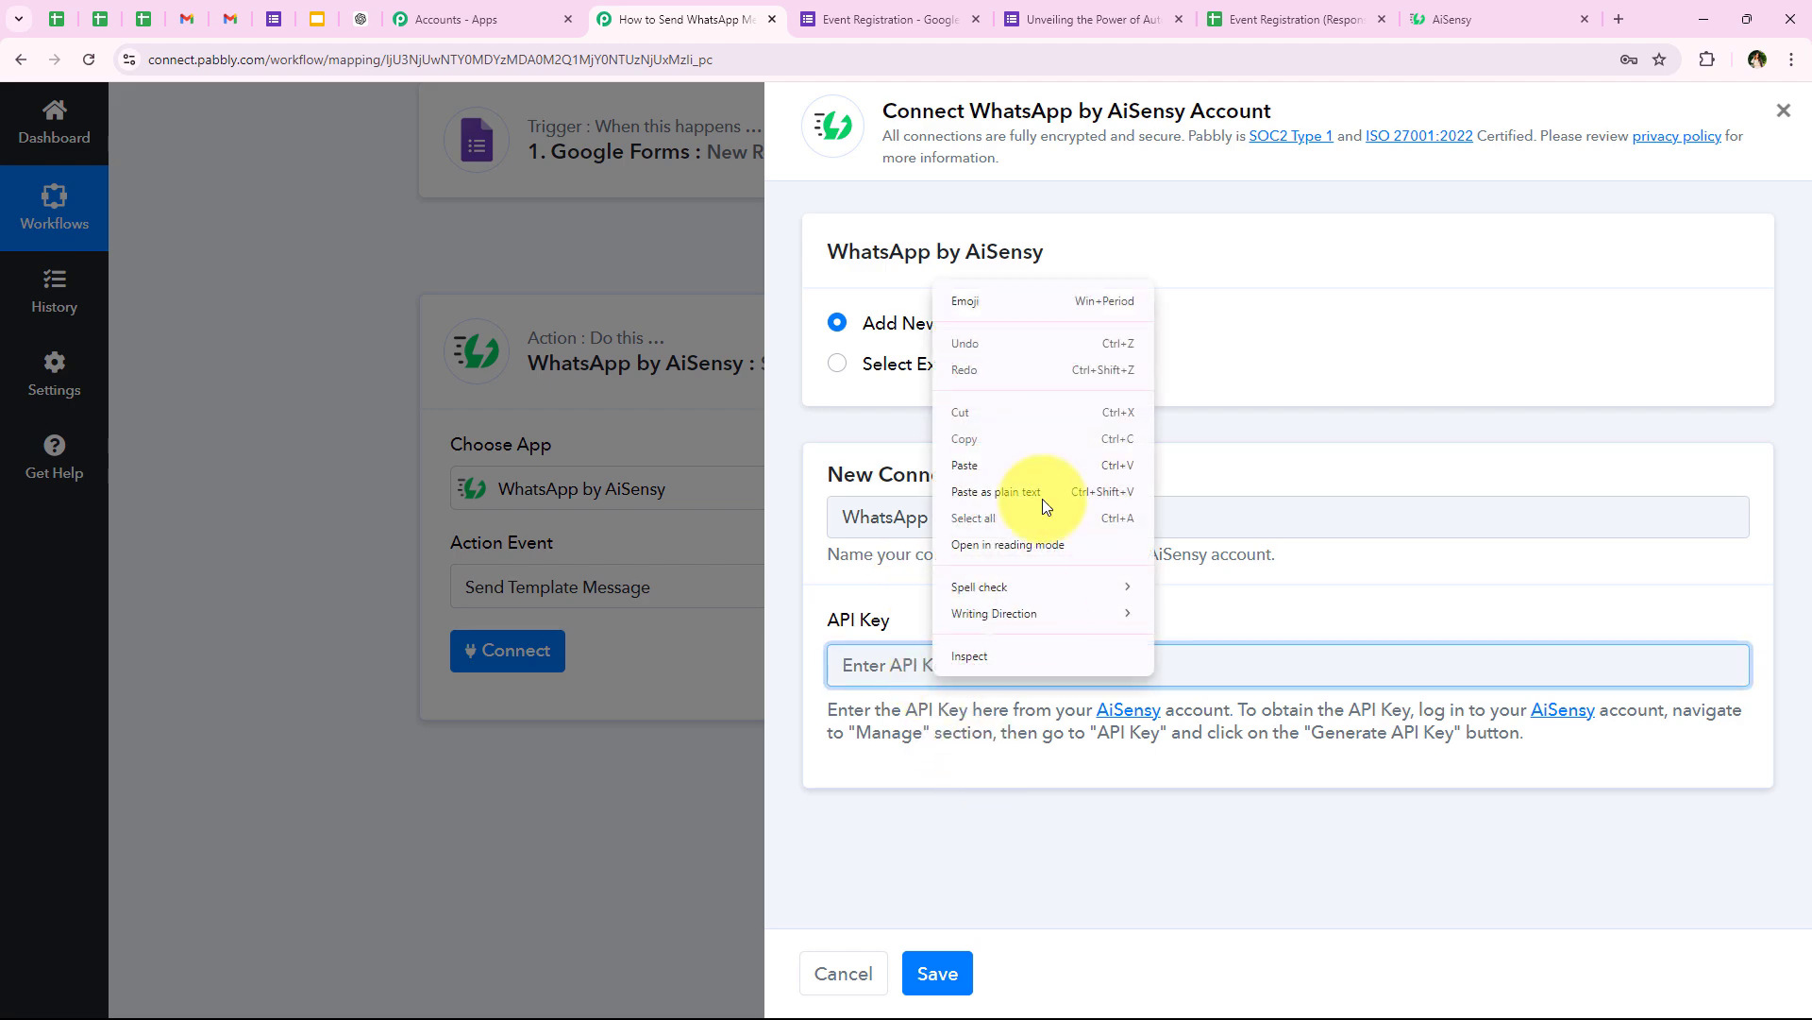
left_click(989, 467)
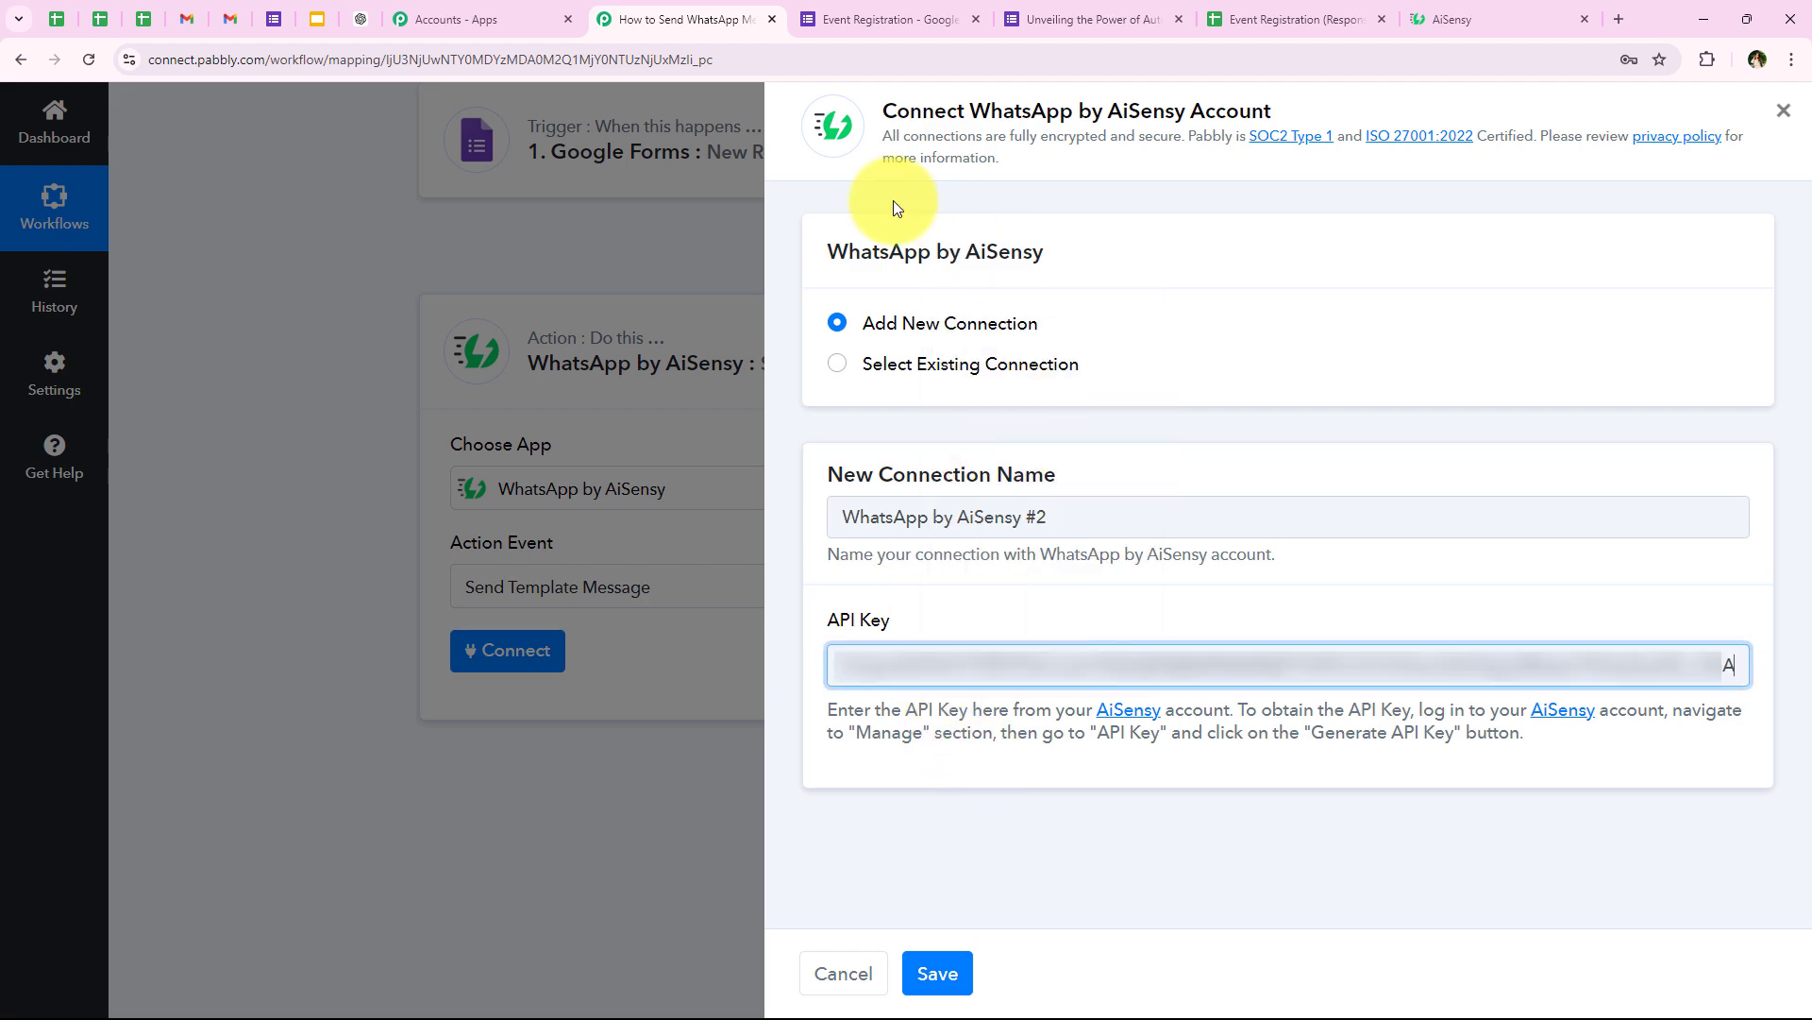
left_click(960, 966)
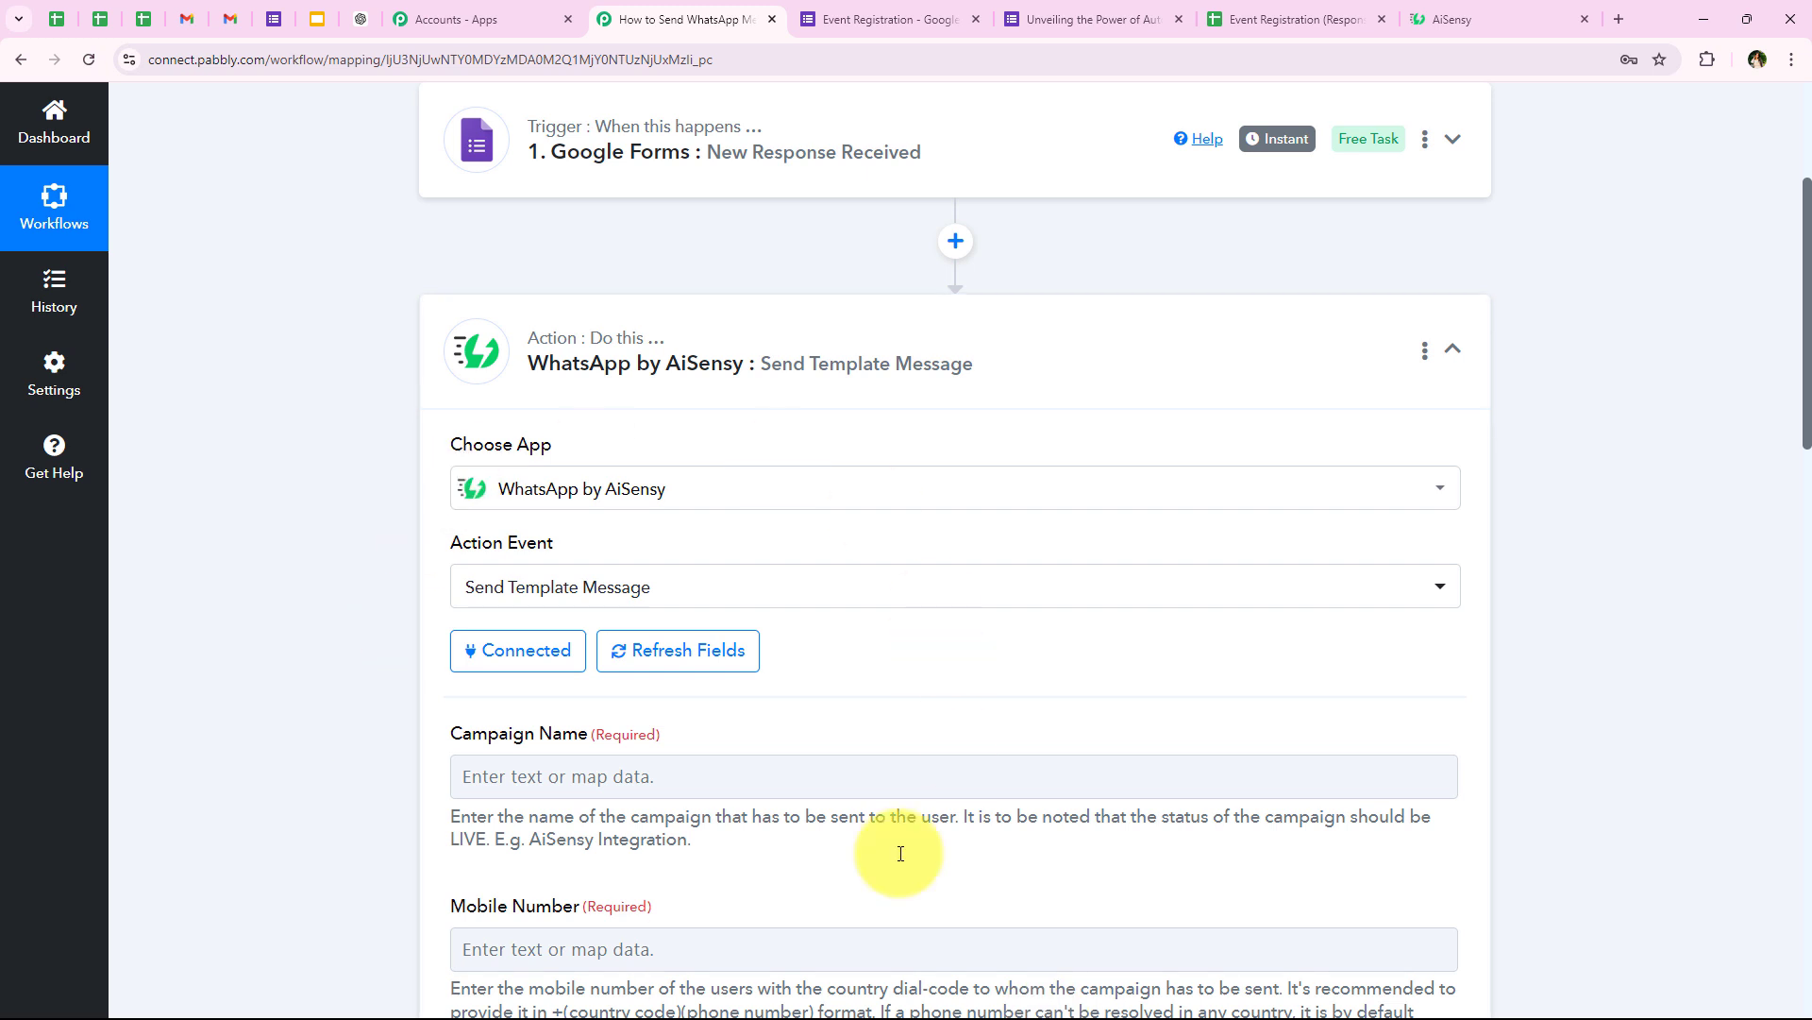
Review the new Campaign Name field, then go to AiSensy's Campaigns list
scroll(768, 356, "down", 1)
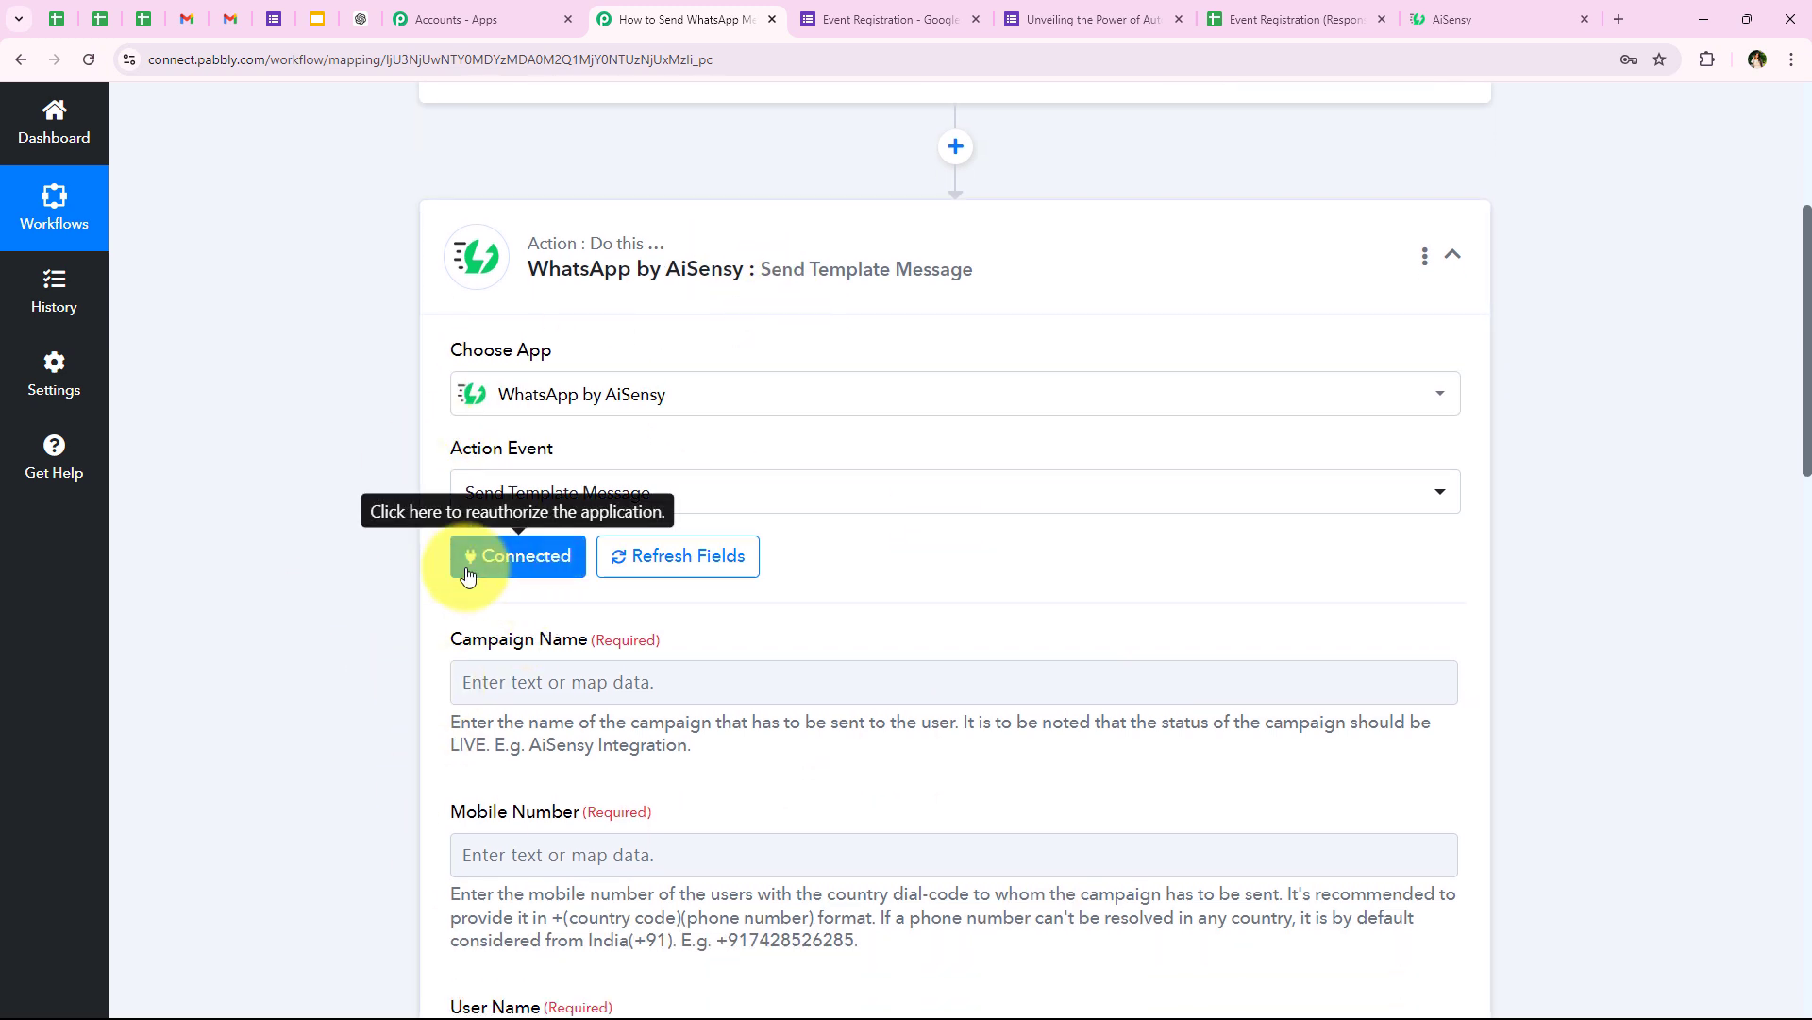
scroll(433, 688, "down", 1)
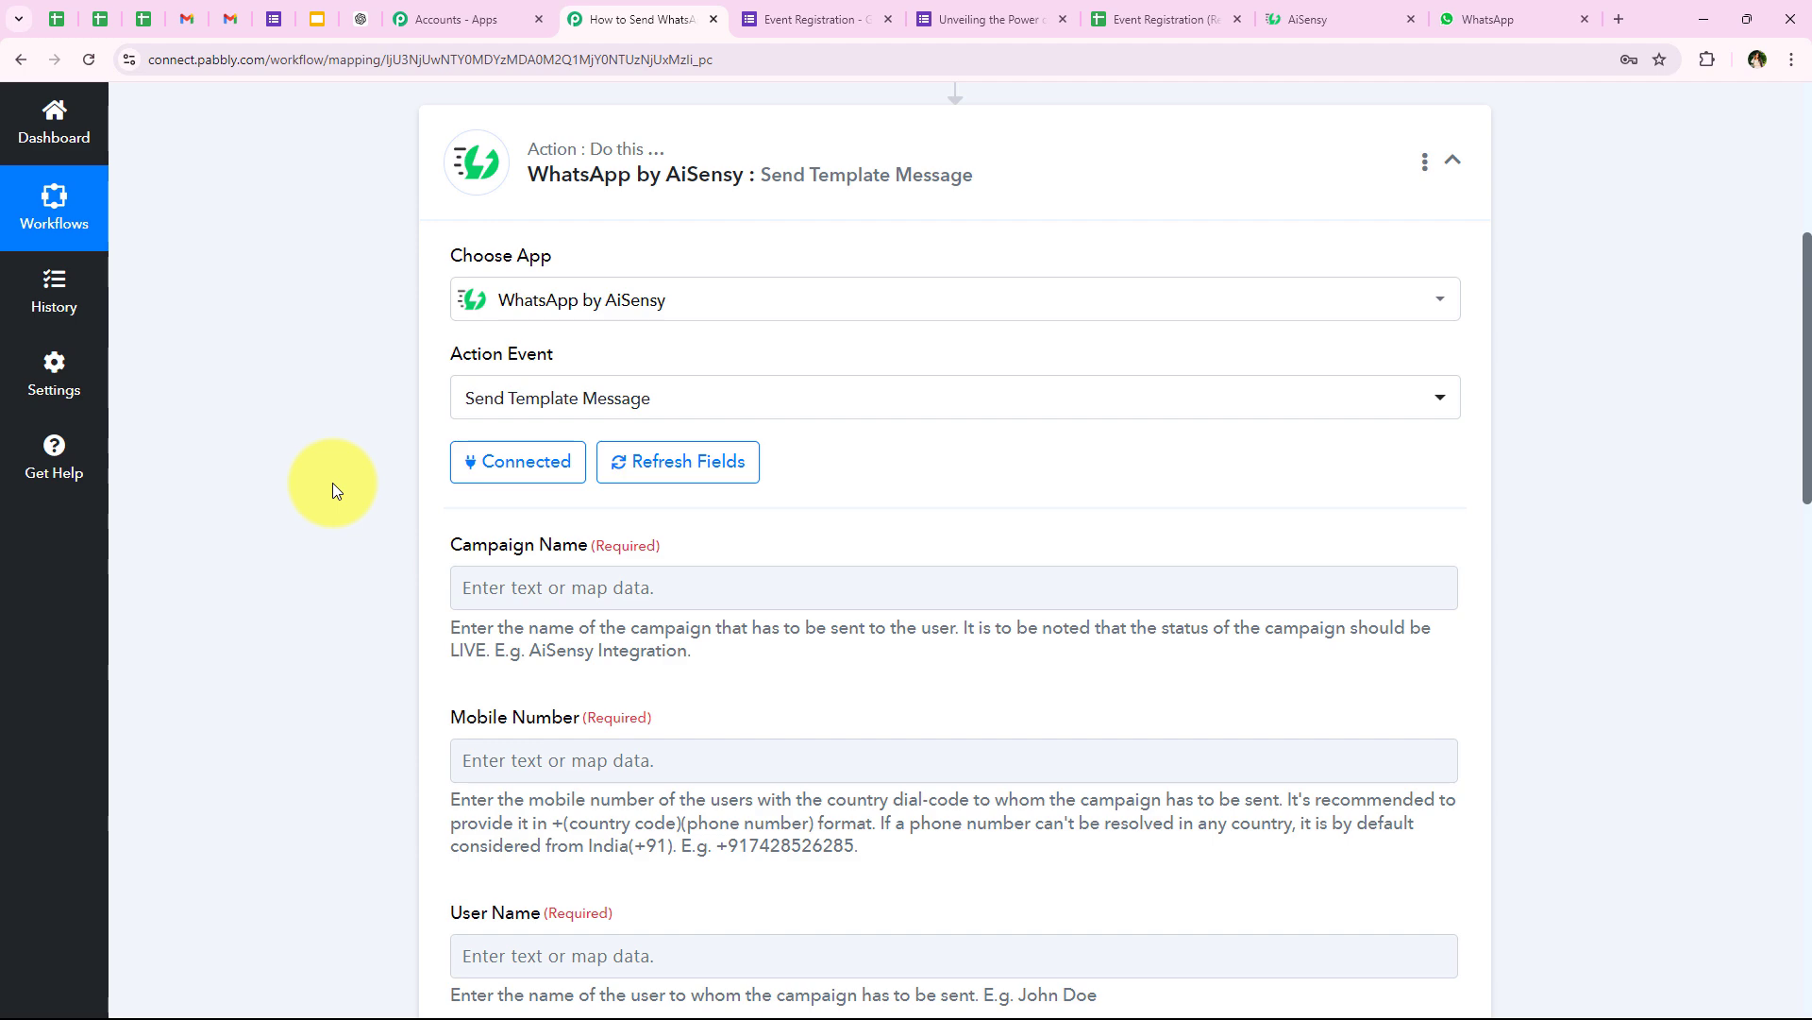
scroll(332, 491, "down", 3)
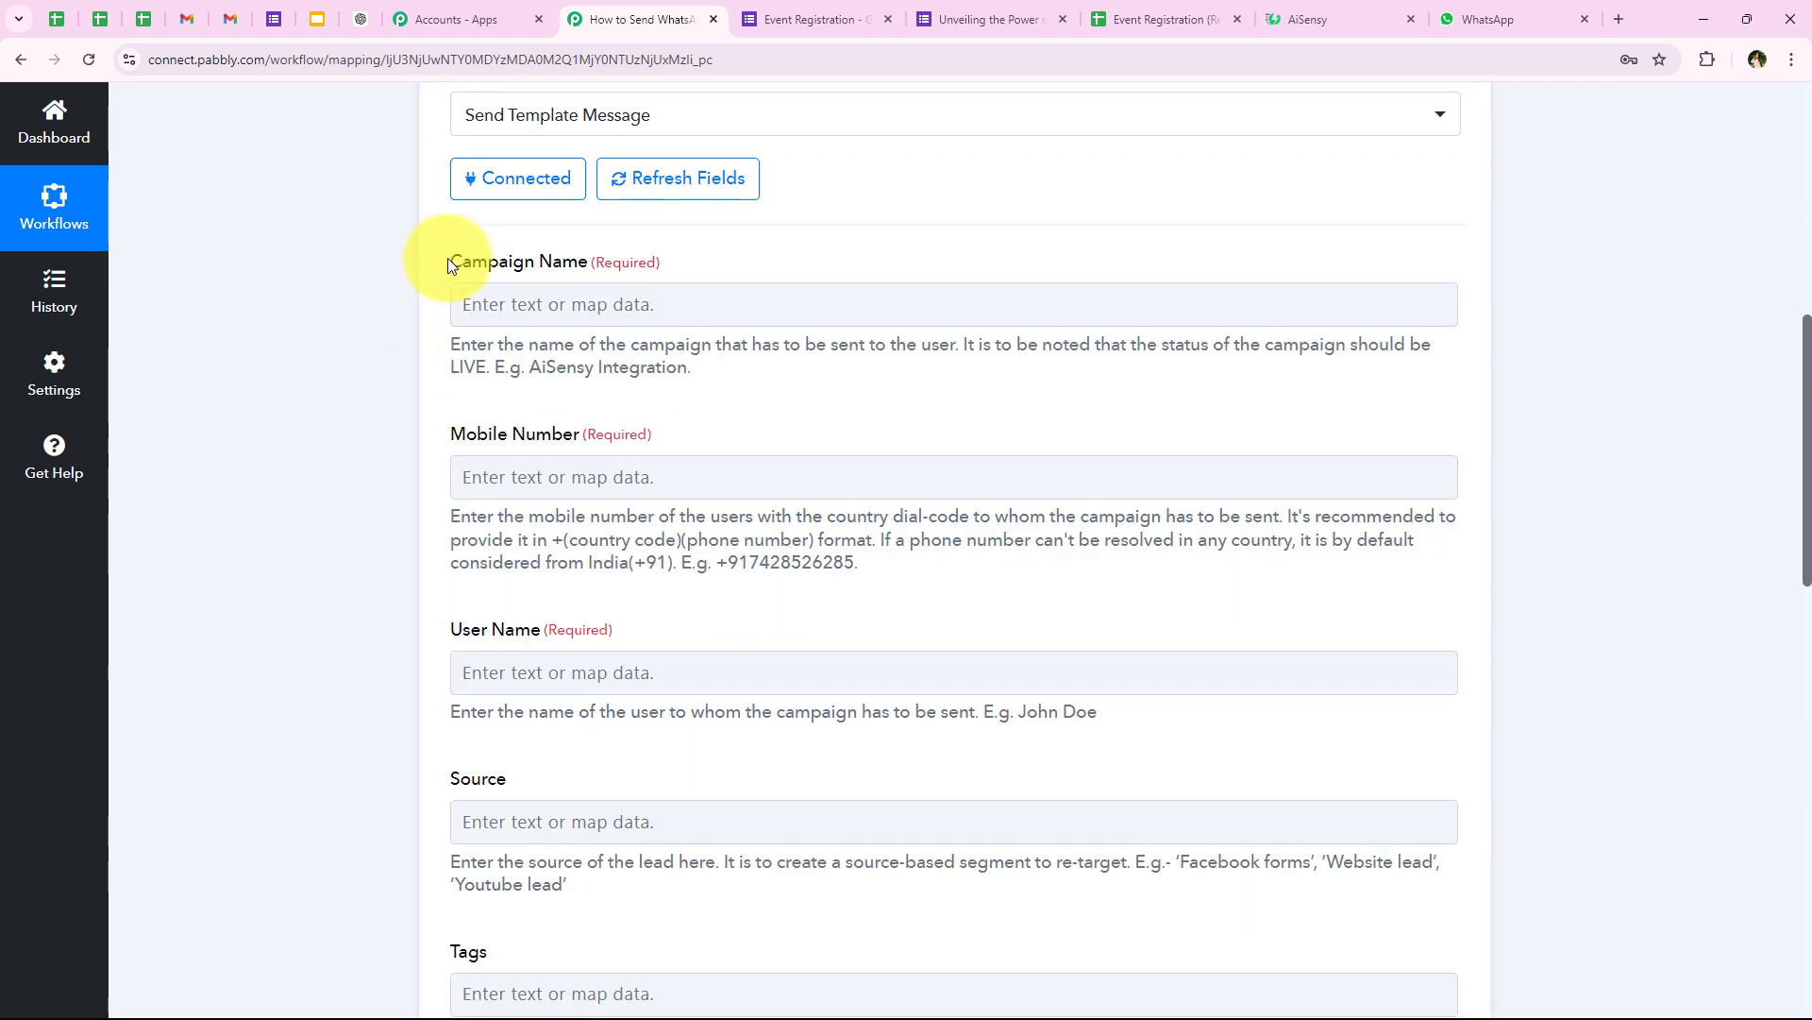
left_click_drag(448, 259, 585, 255)
left_click(222, 334)
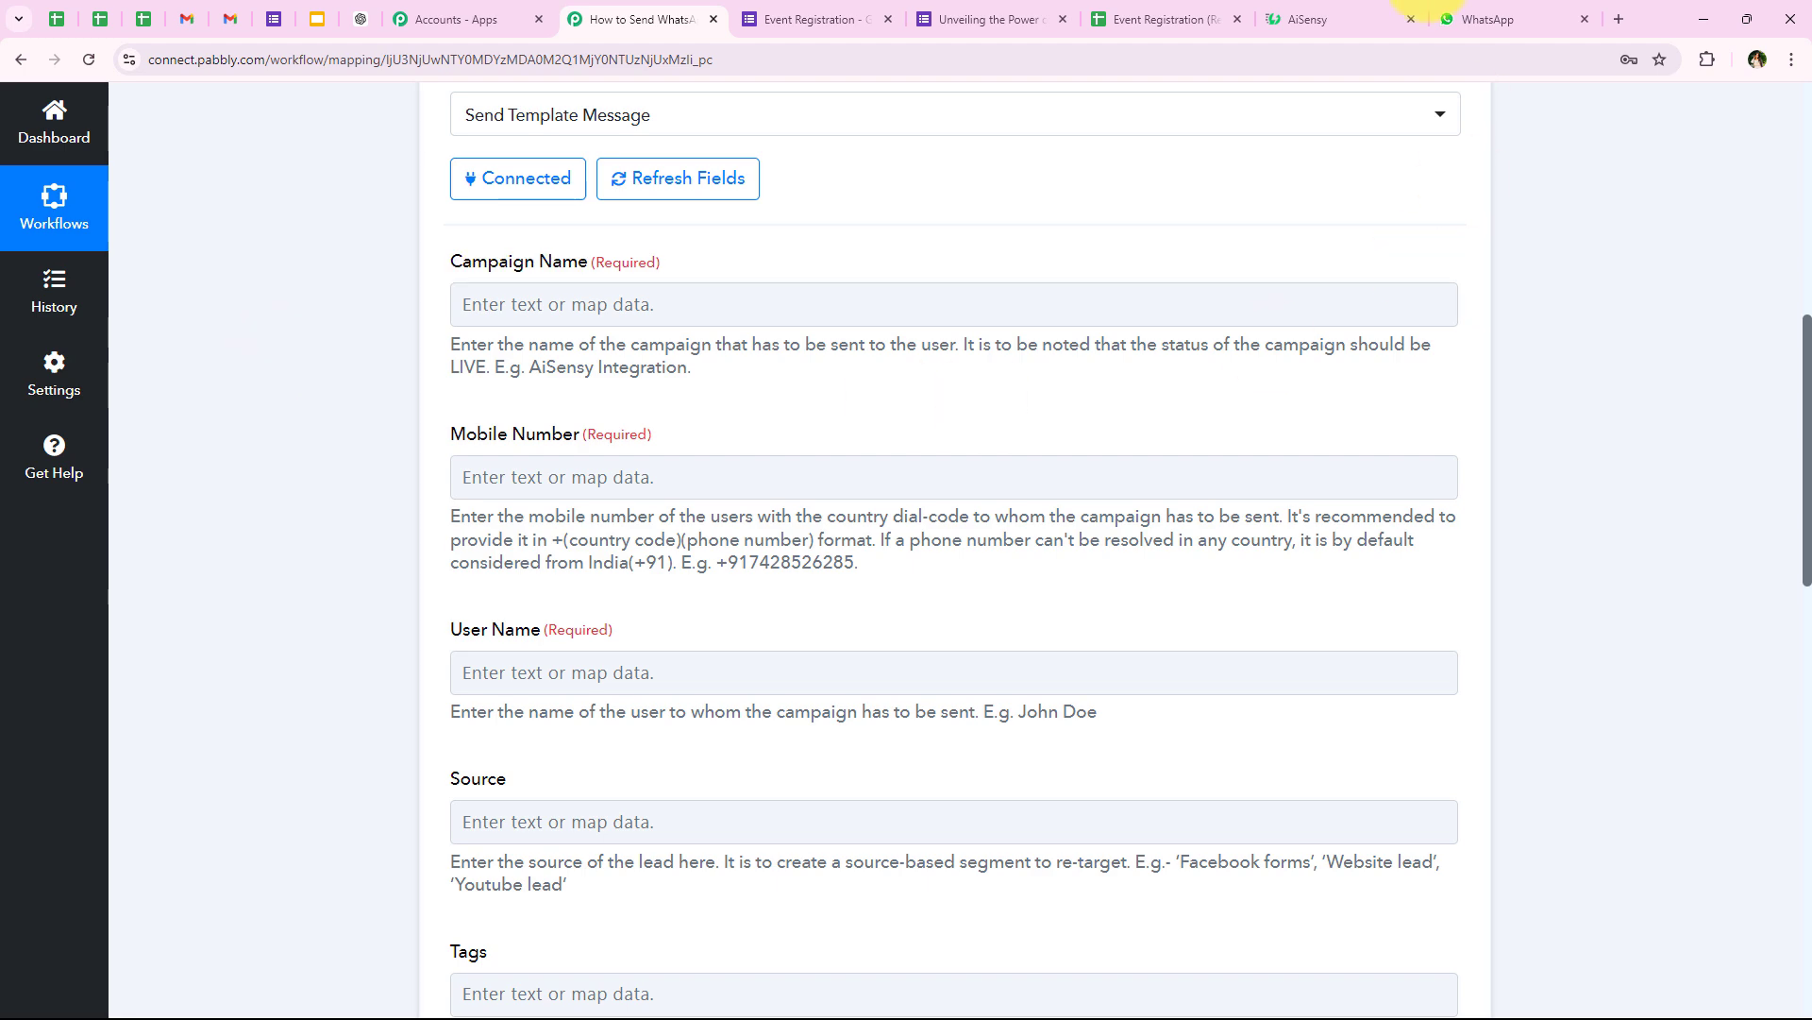
left_click(1340, 19)
Copy the Automation Event campaign title and bring up paste options in Campaign Name
left_click(49, 477)
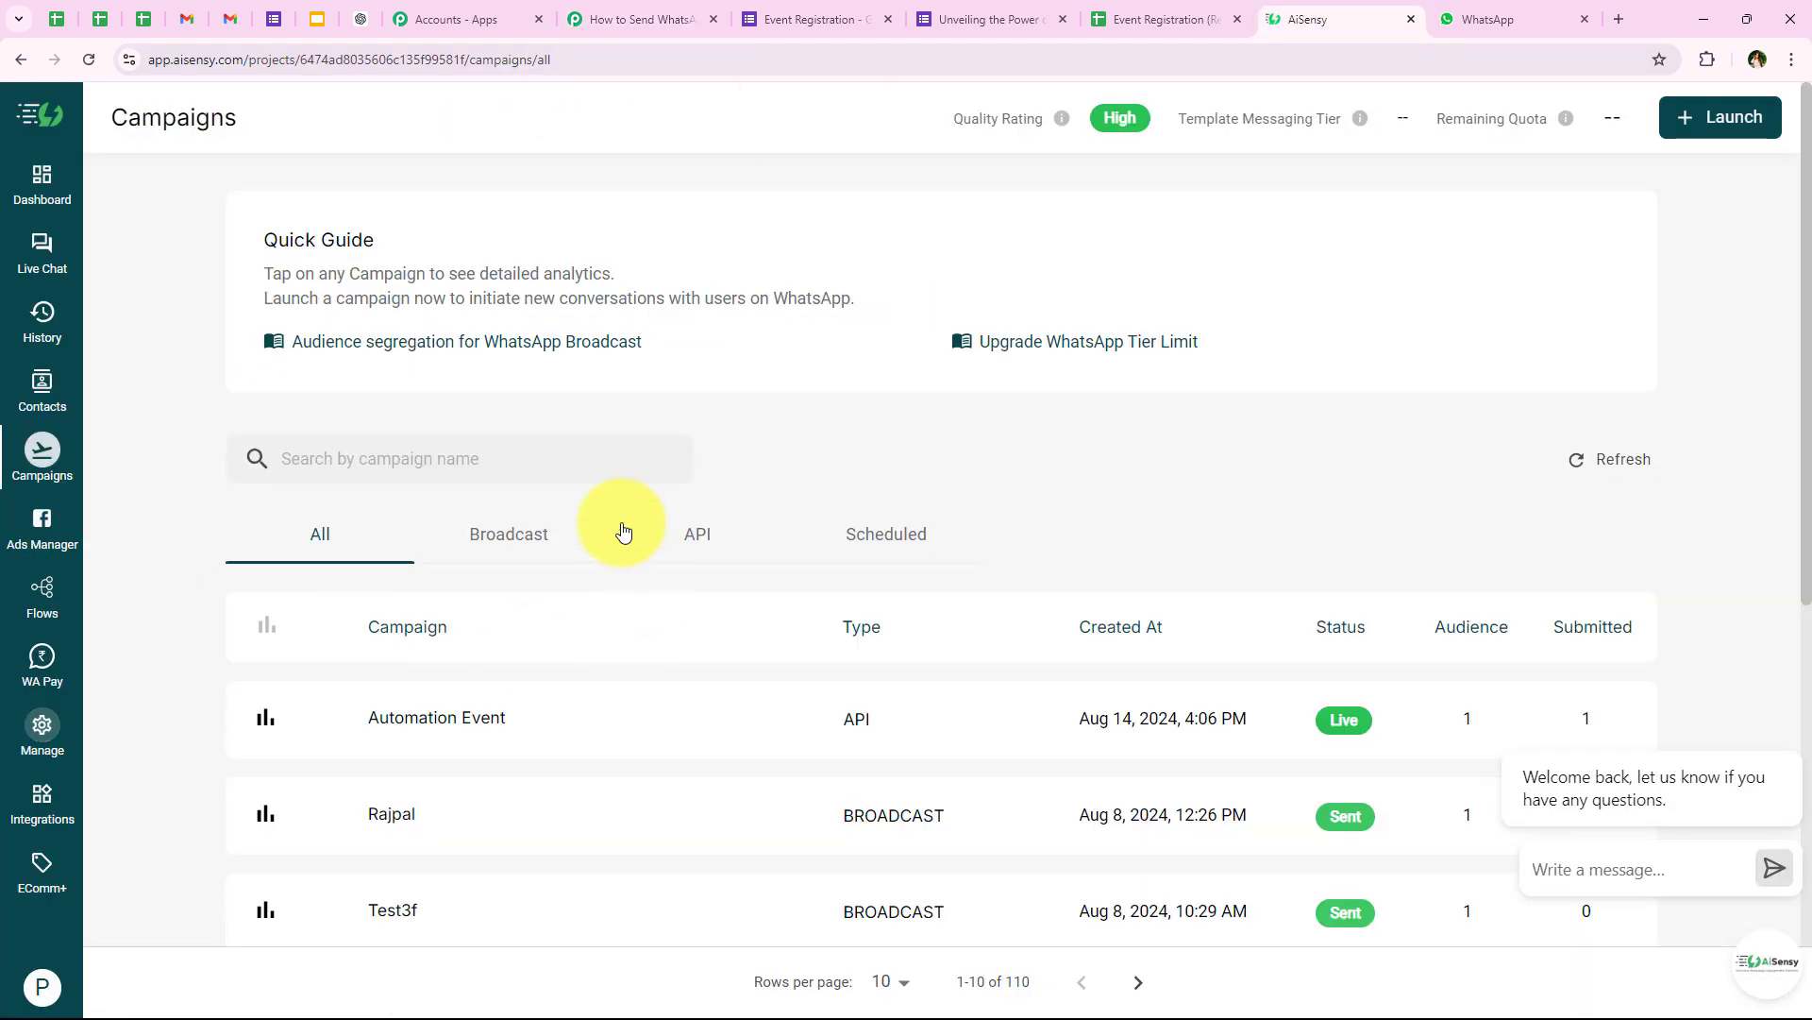
left_click(408, 729)
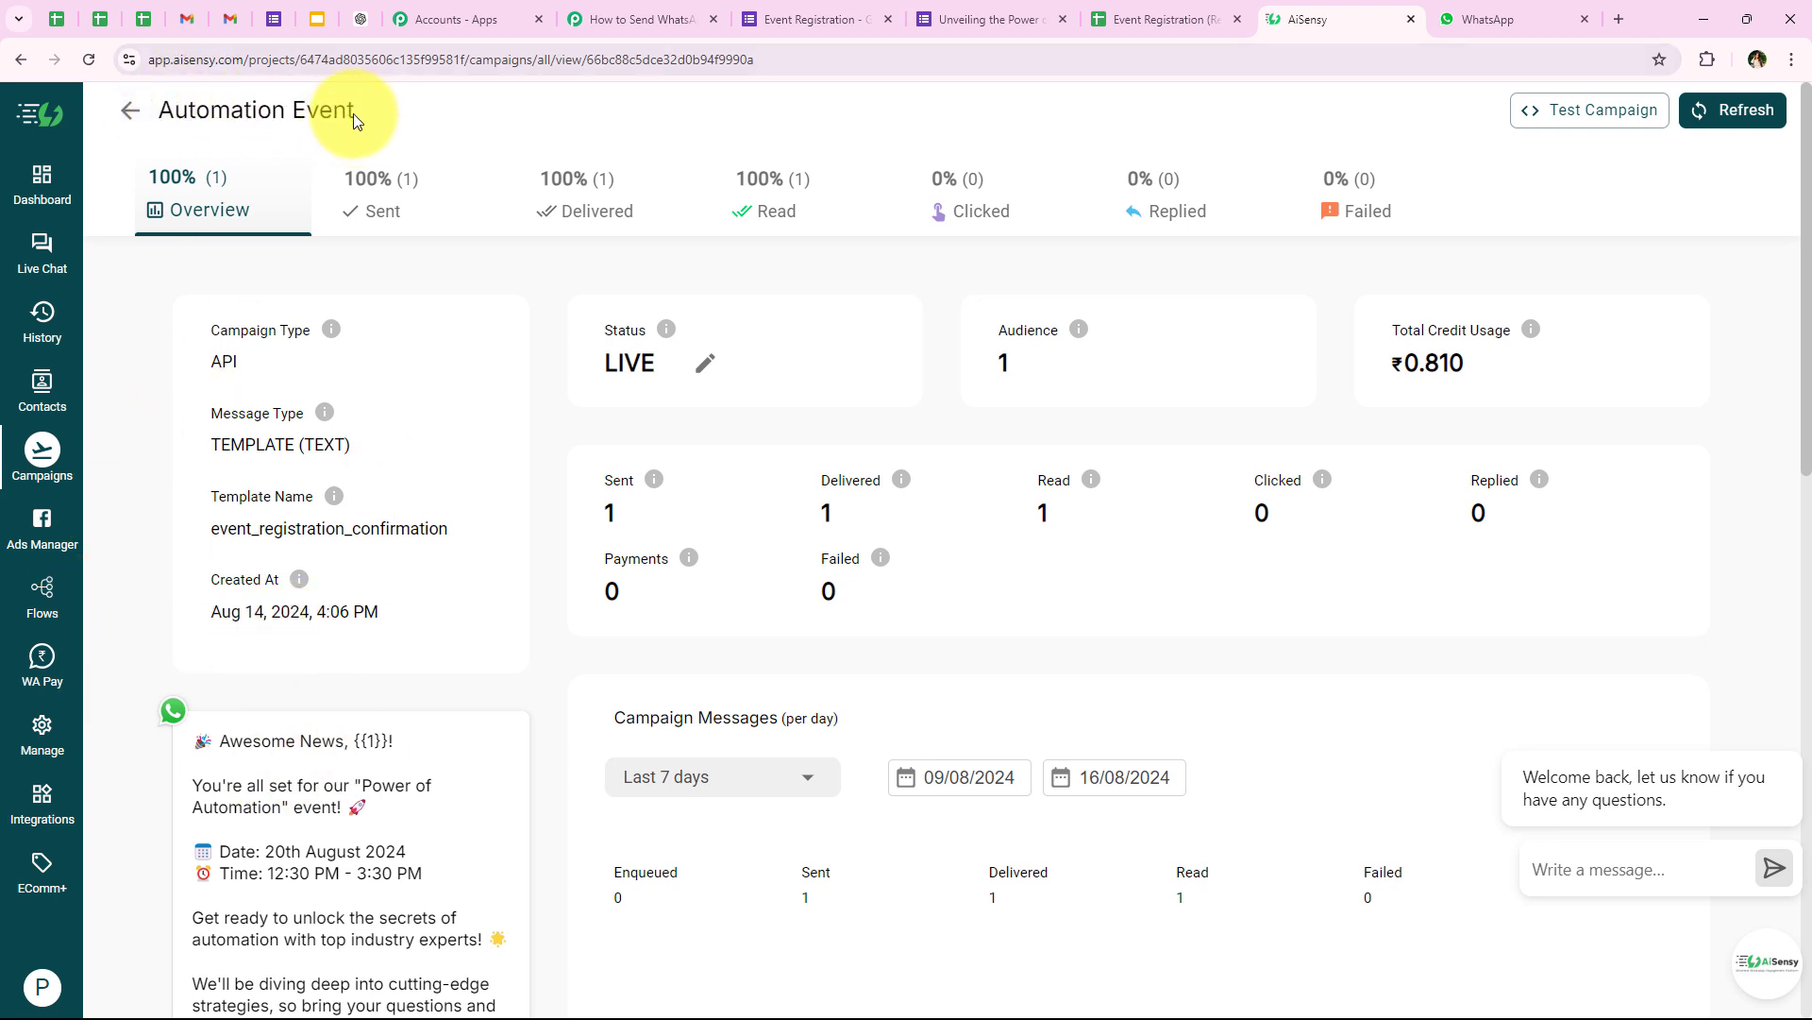
left_click_drag(356, 114, 168, 120)
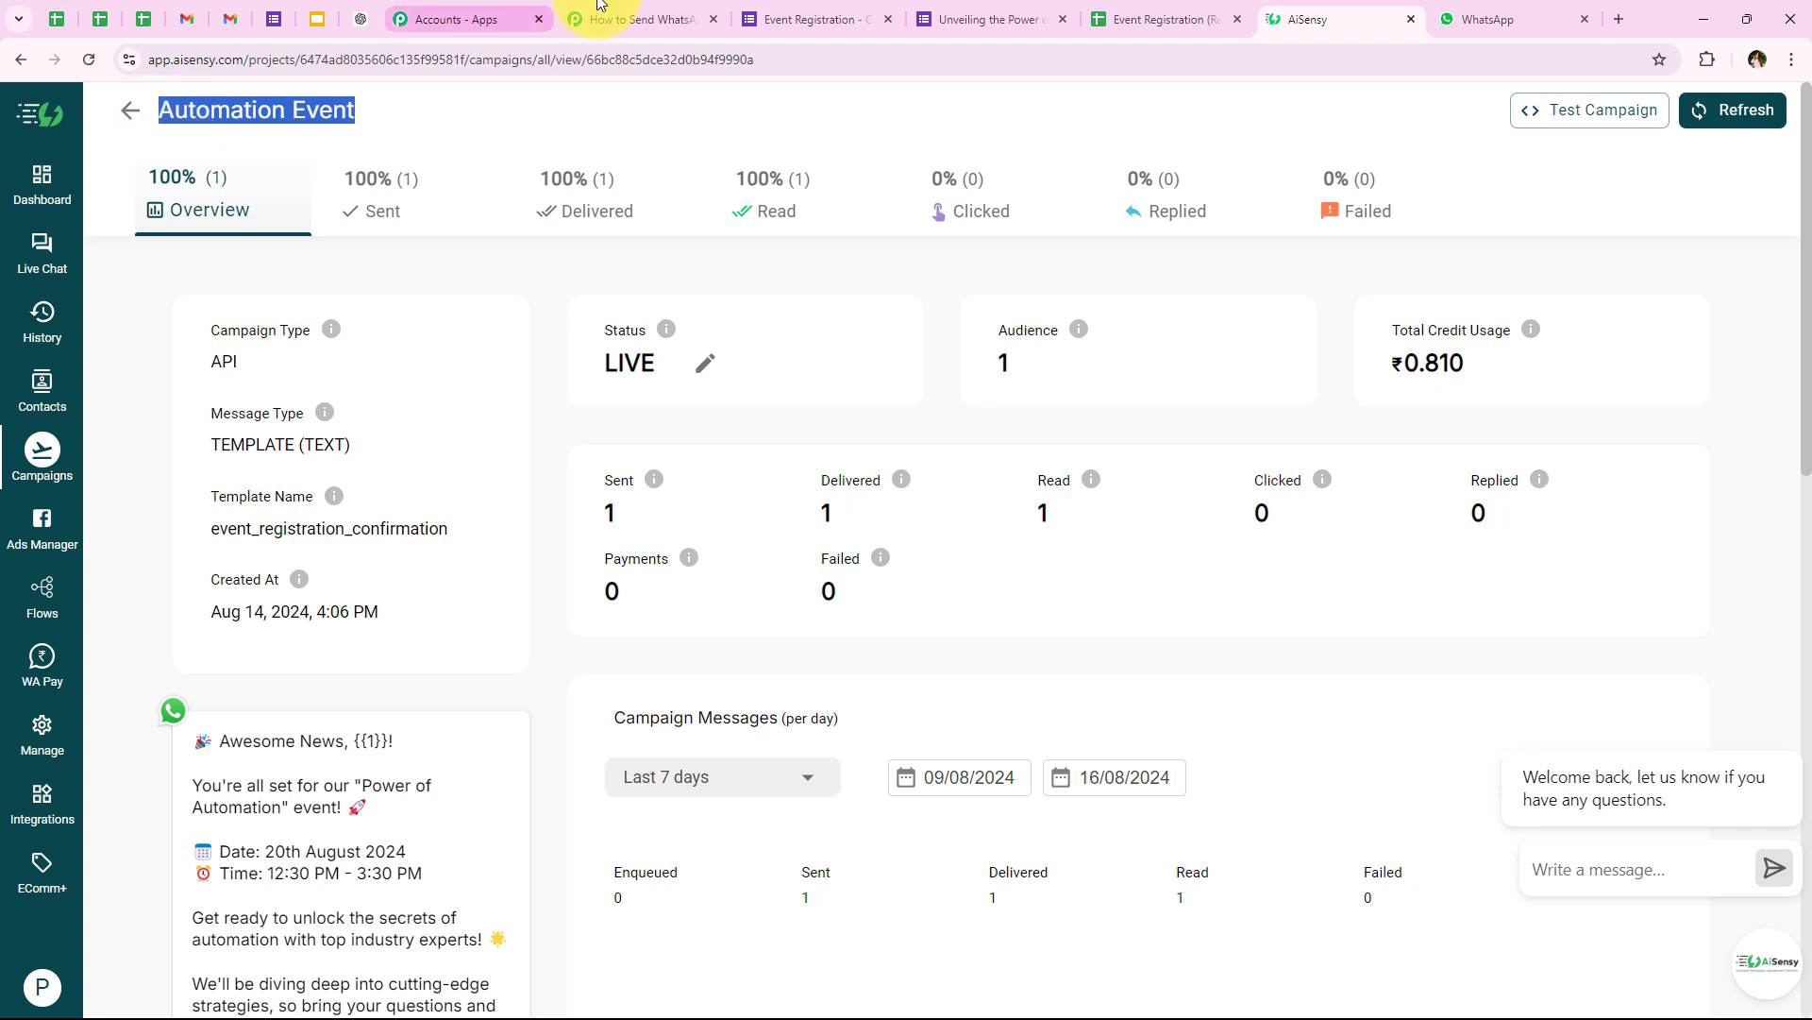
left_click(628, 19)
left_click(535, 303)
right_click(536, 311)
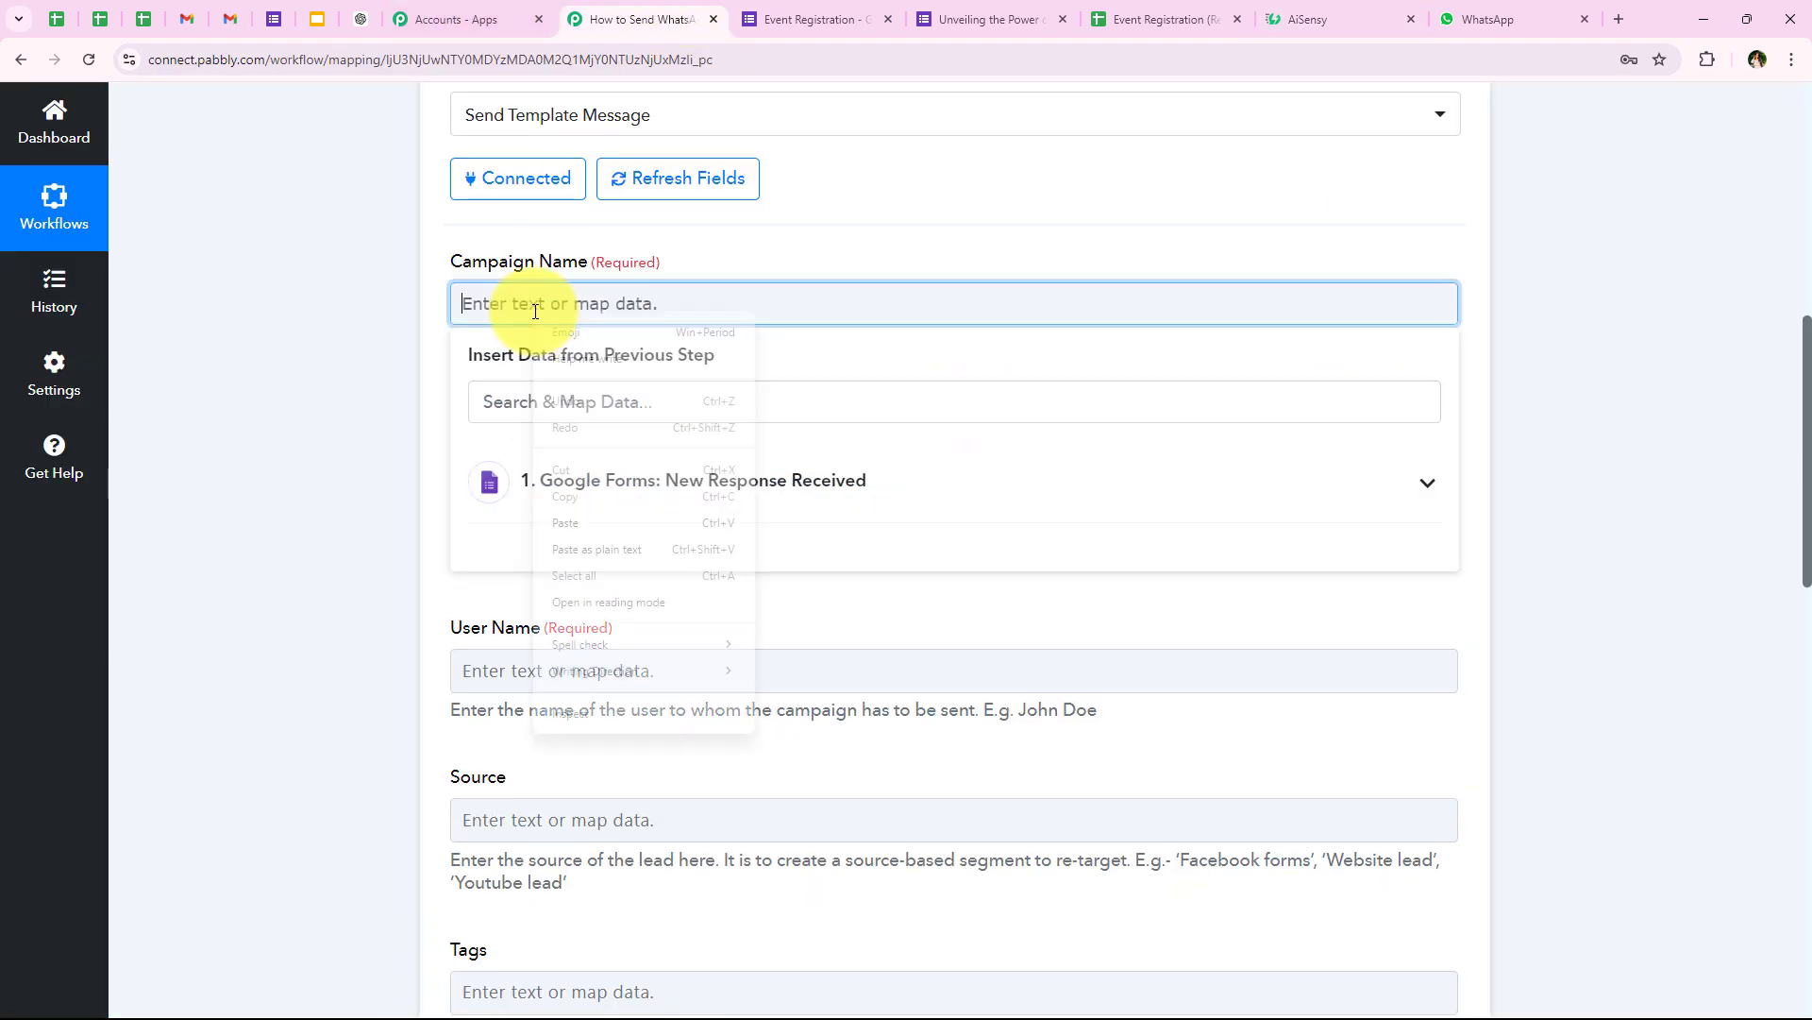
Paste Automation Event as Campaign Name and clear a sample number from Mobile Number
left_click(563, 524)
left_click(711, 259)
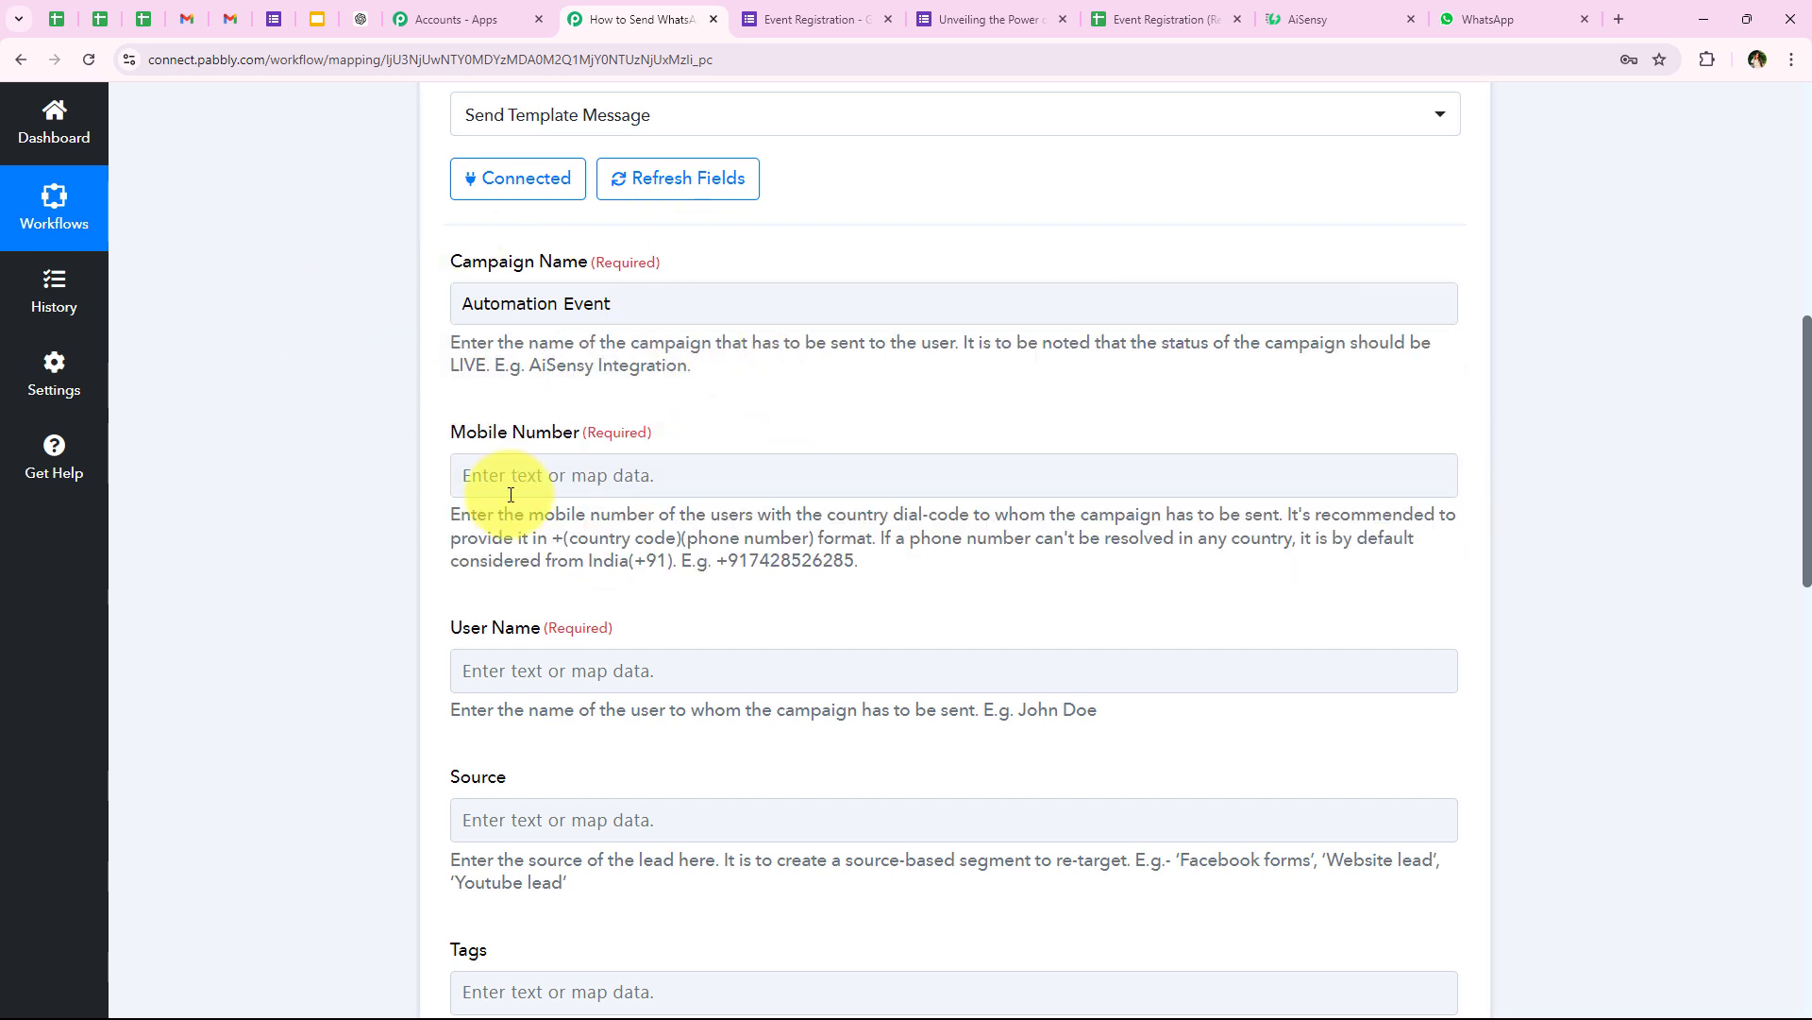
left_click(472, 474)
scroll(469, 467, "down", 1)
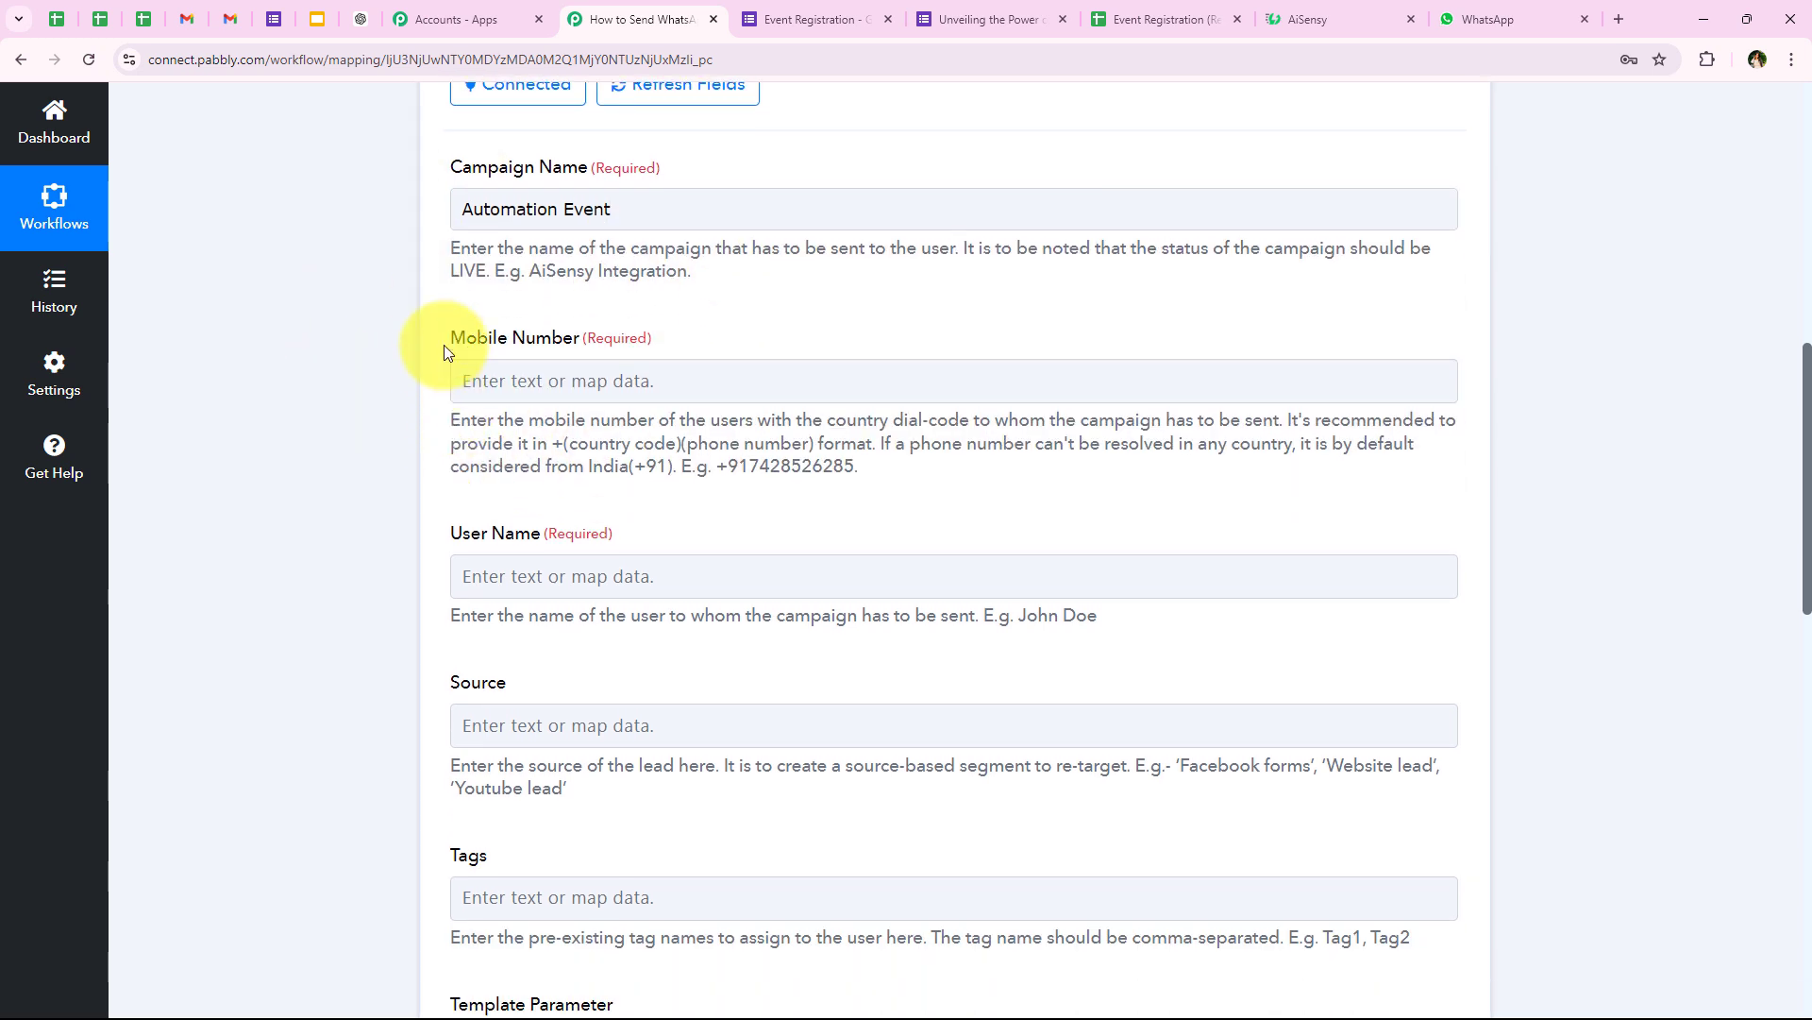
left_click_drag(445, 340, 587, 347)
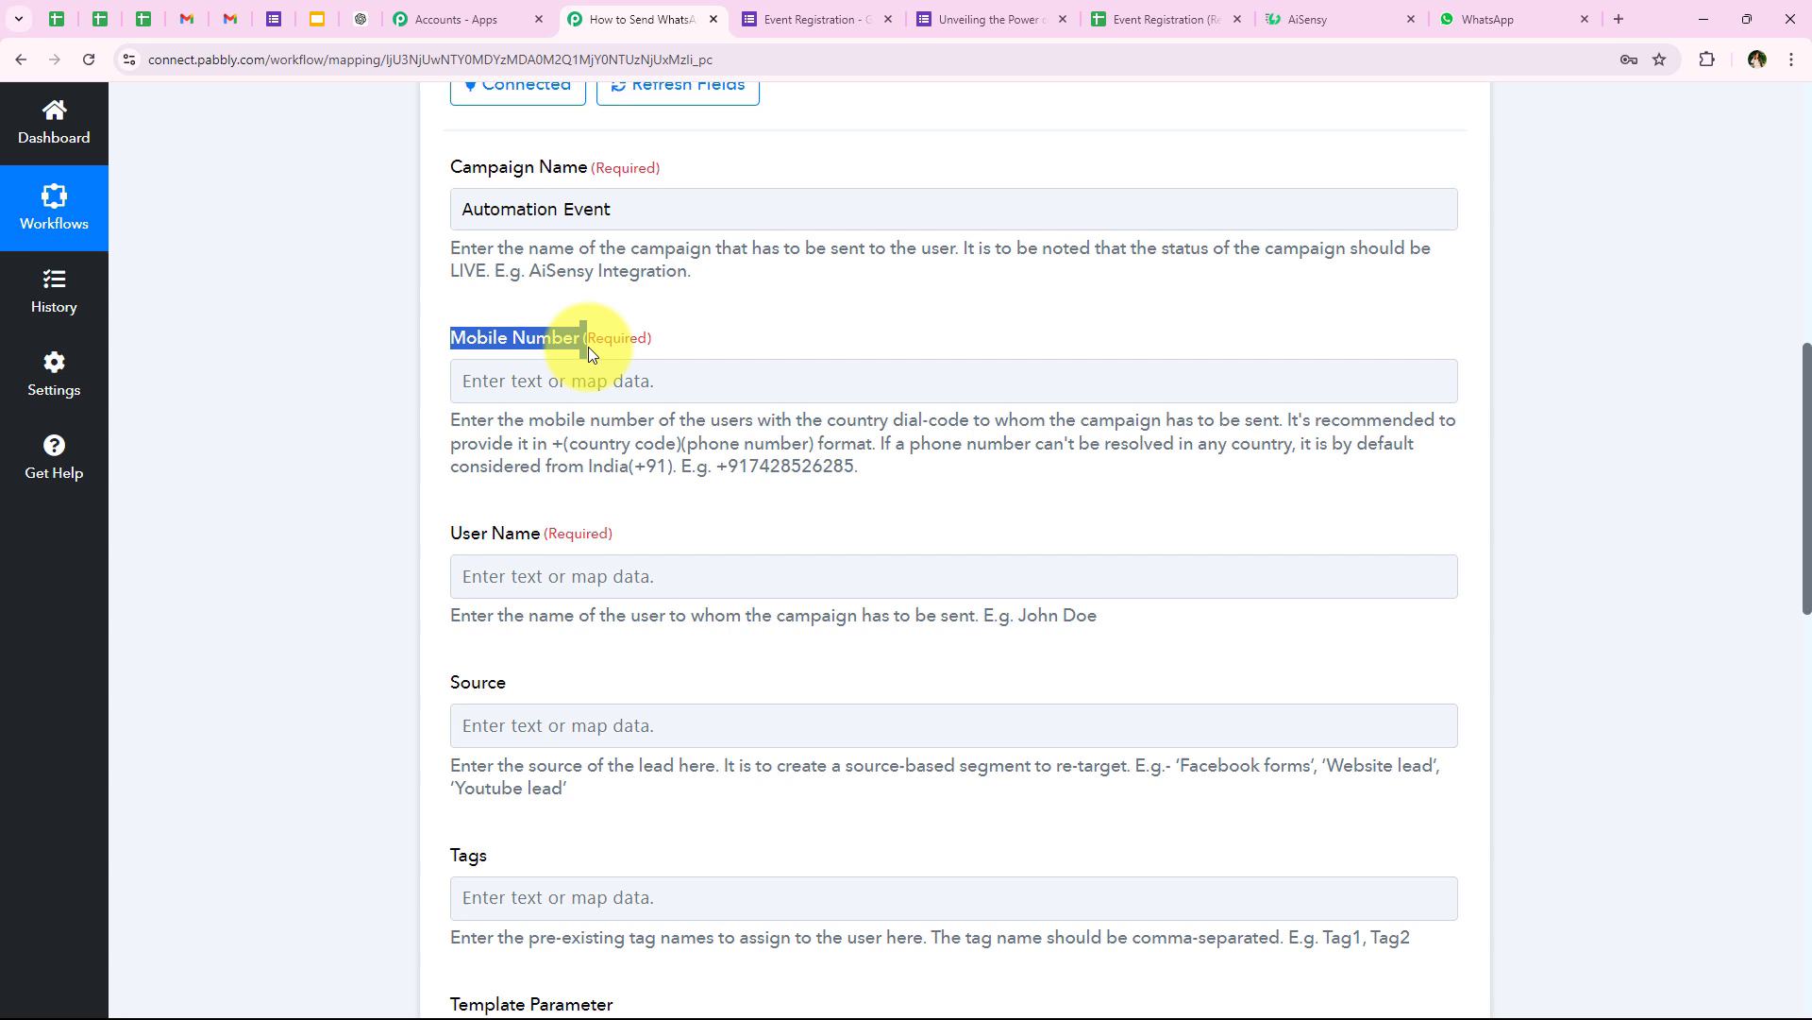
left_click(544, 506)
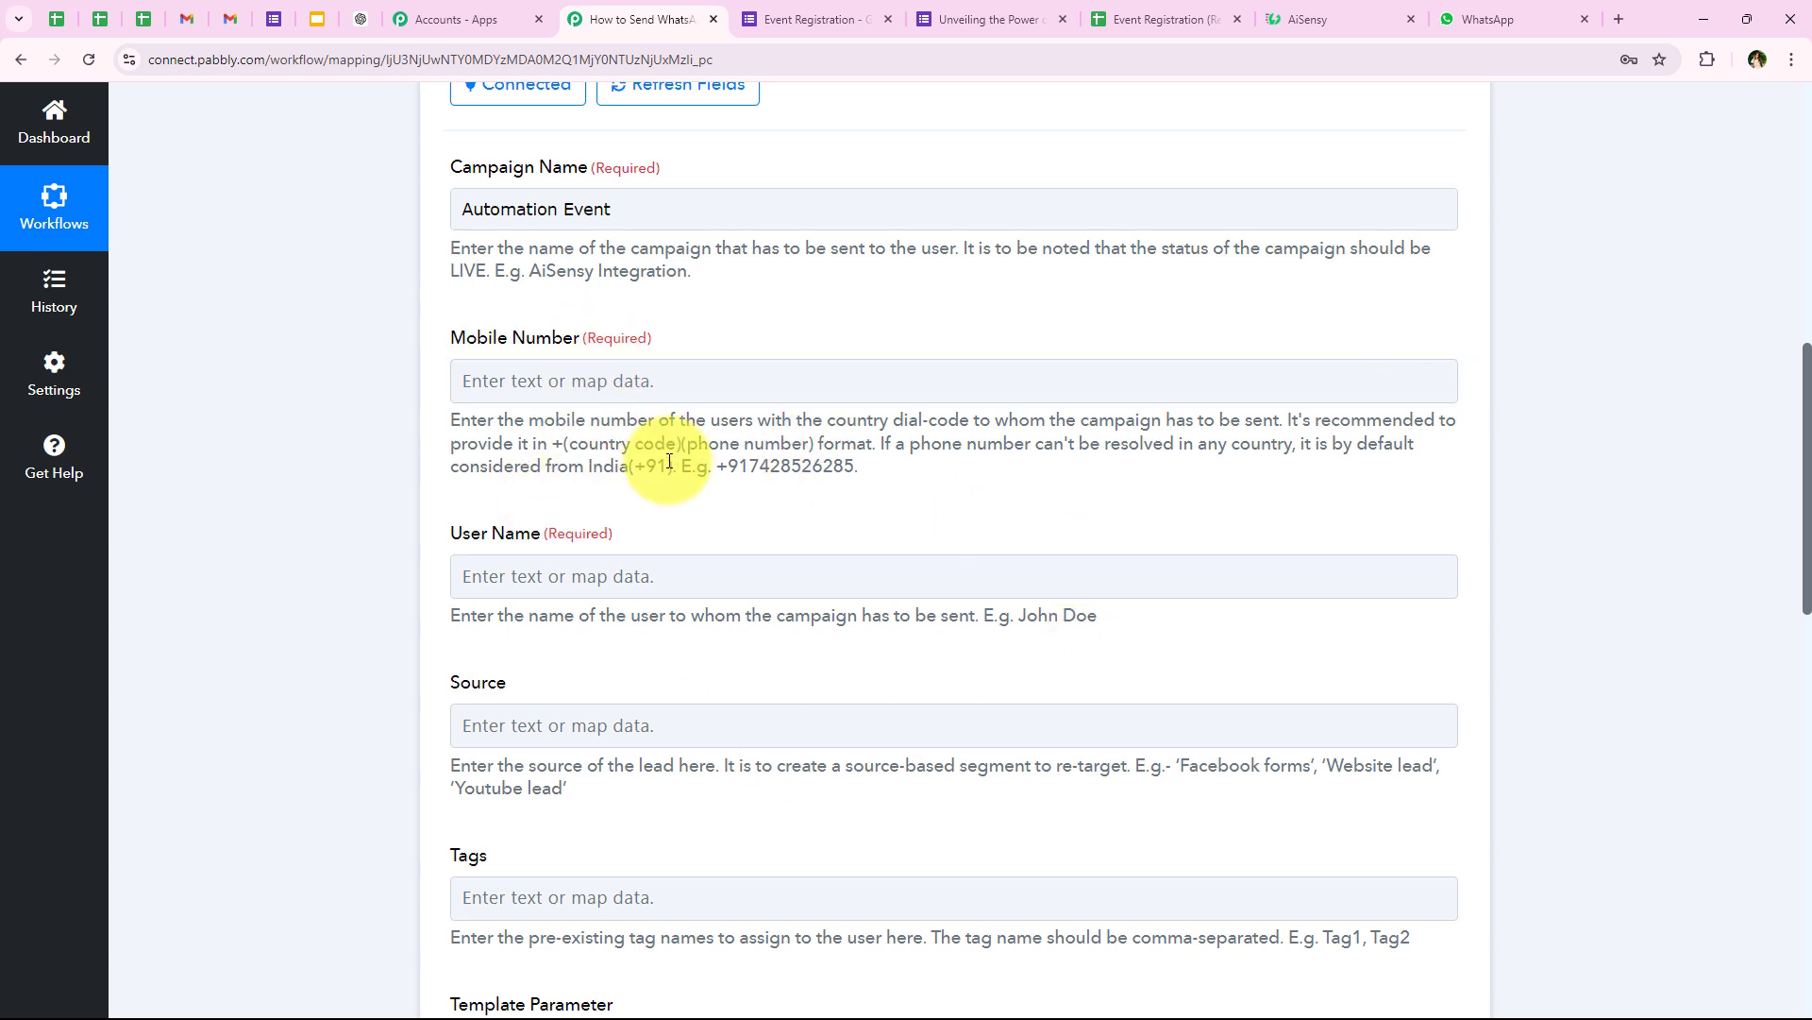
left_click(589, 389)
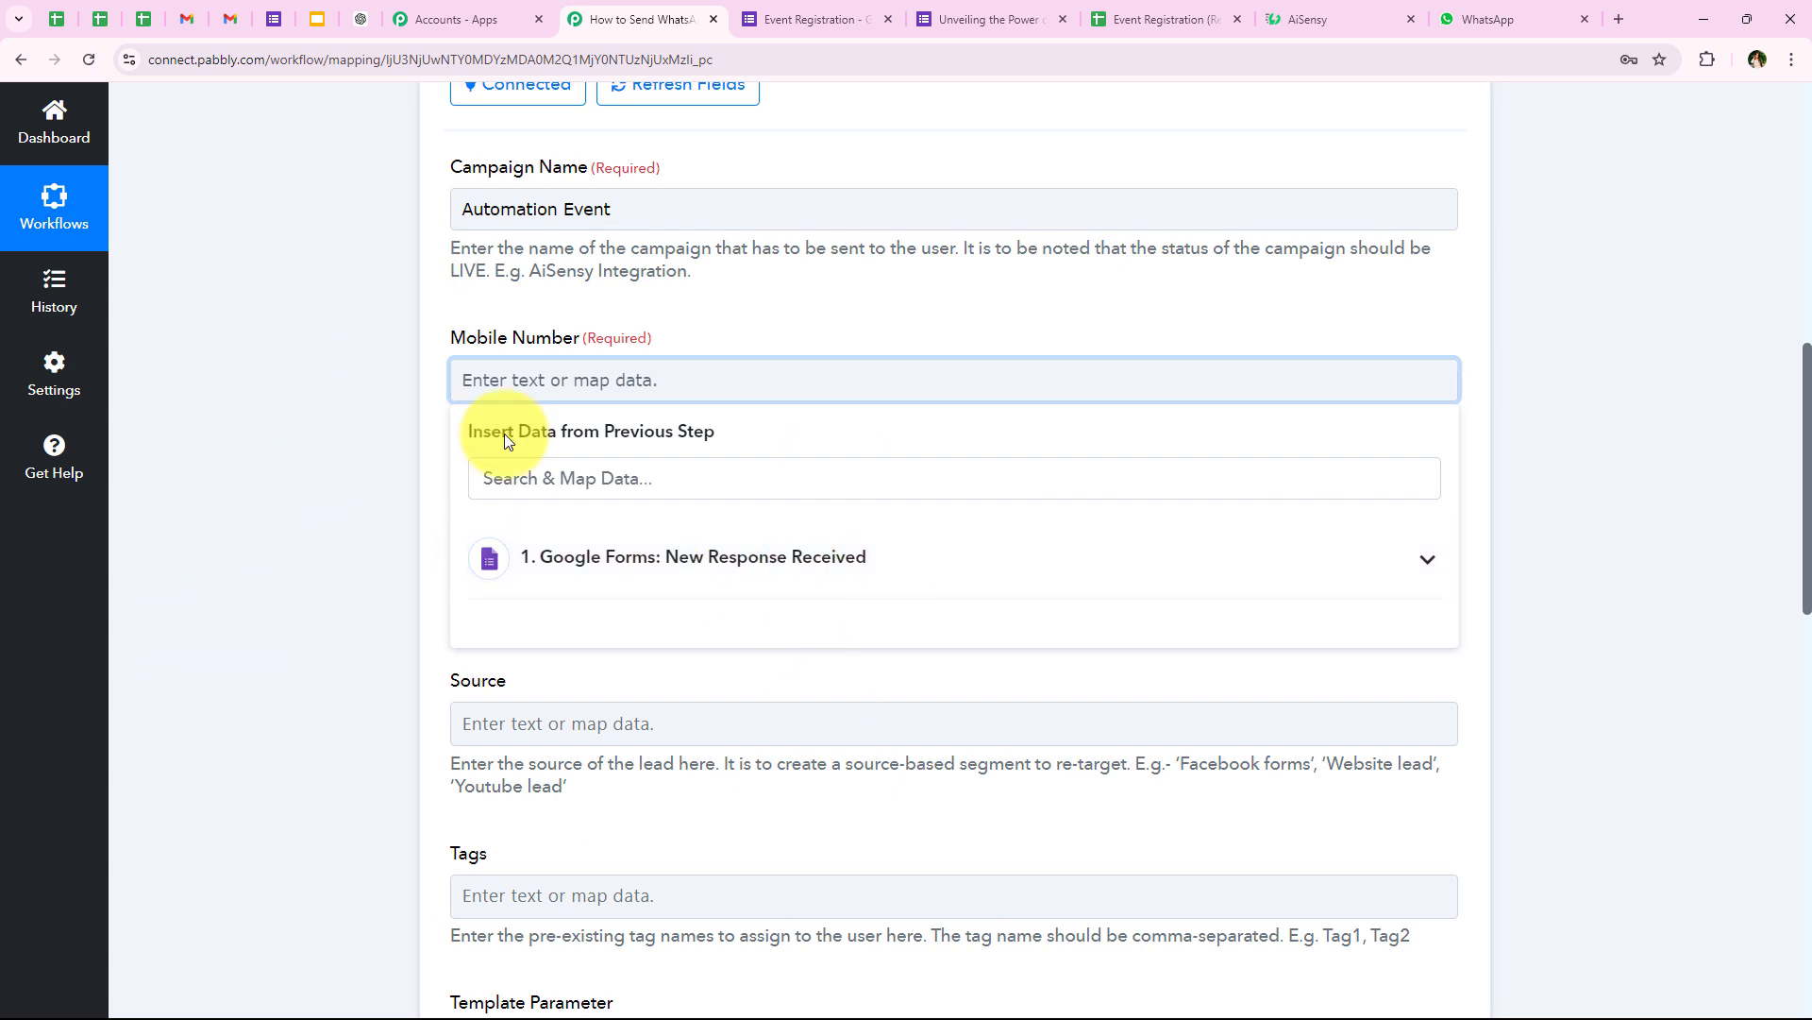
type("9999999999")
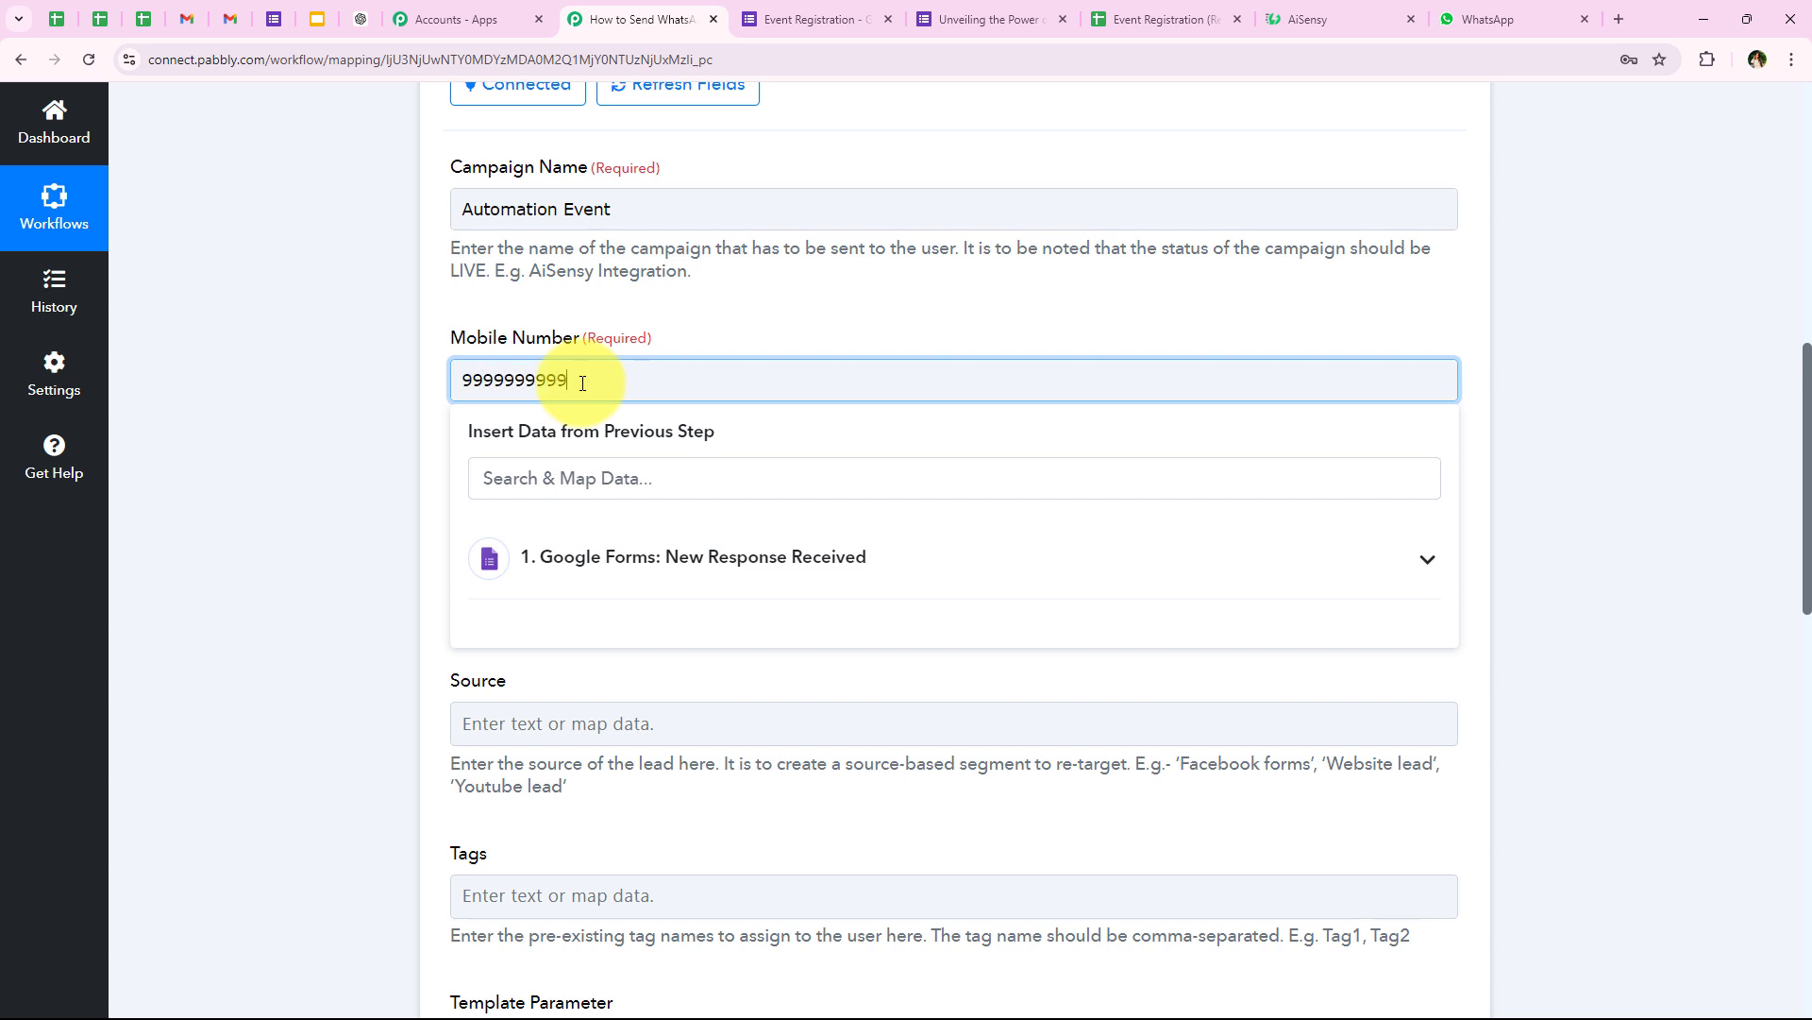
double_click(582, 382)
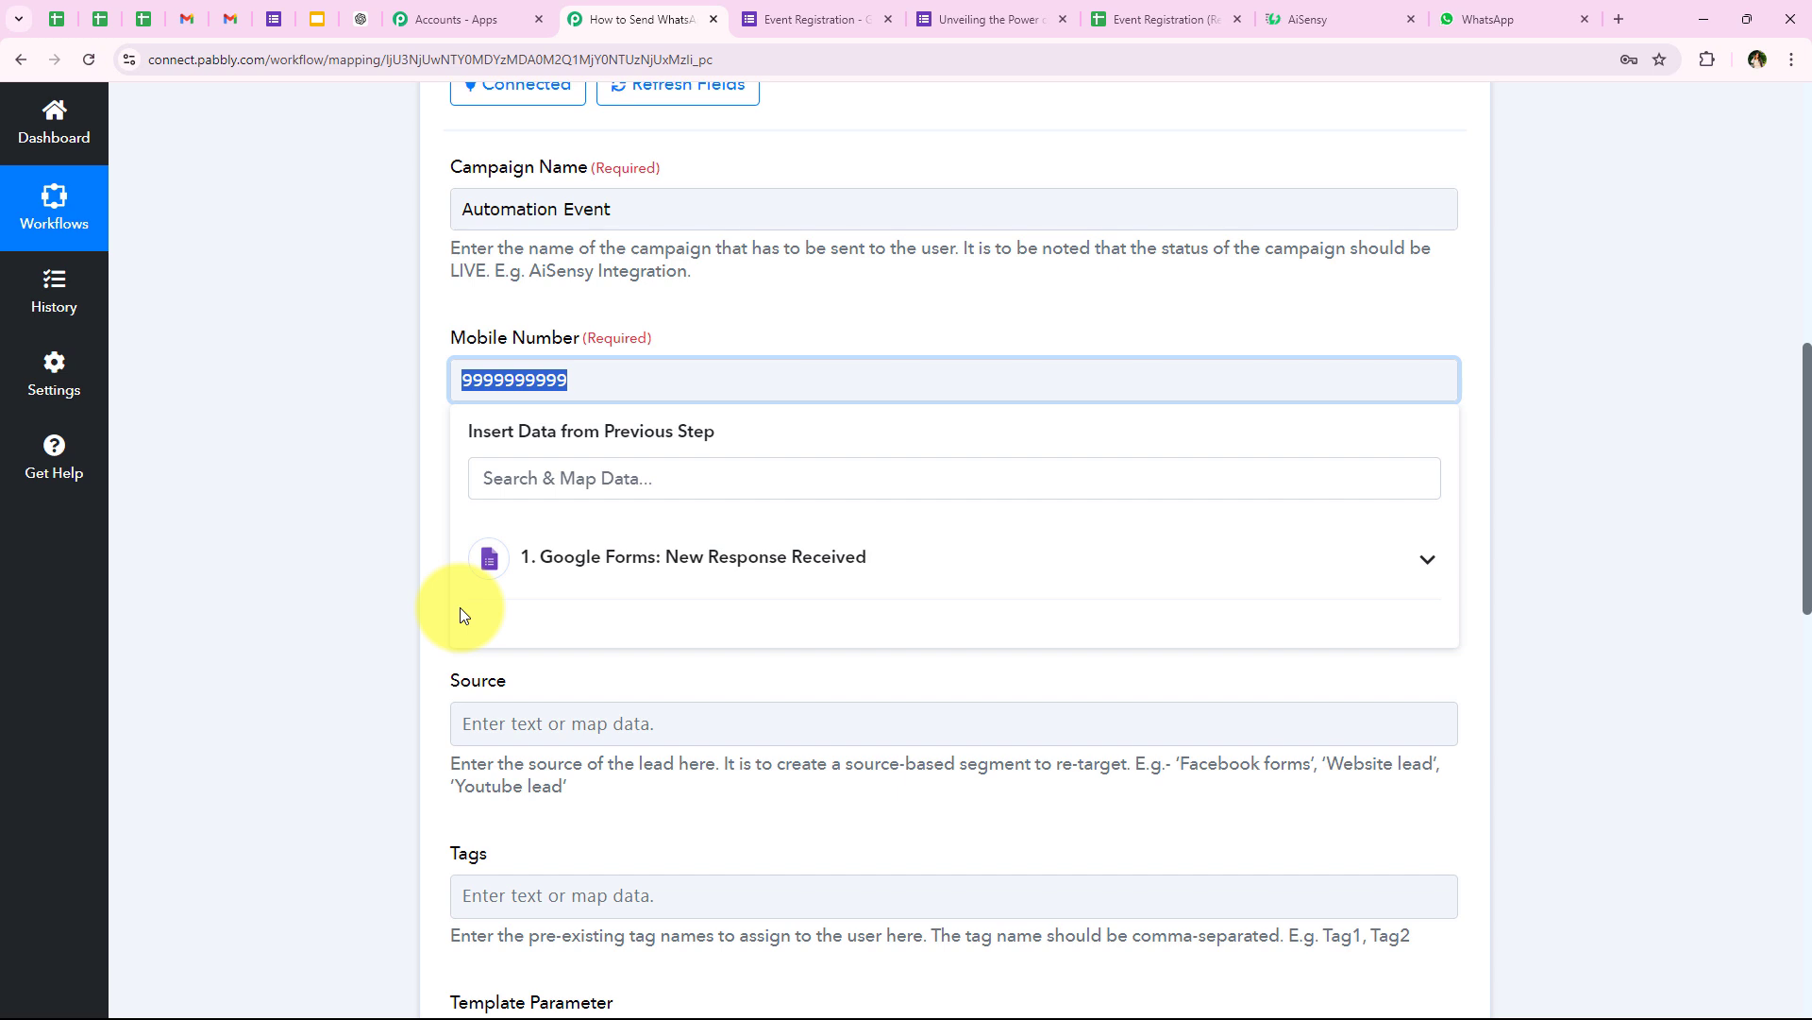
key("BackSpace")
Map the form's Phone Number answer into the Mobile Number field
left_click(665, 564)
scroll(619, 734, "down", 2)
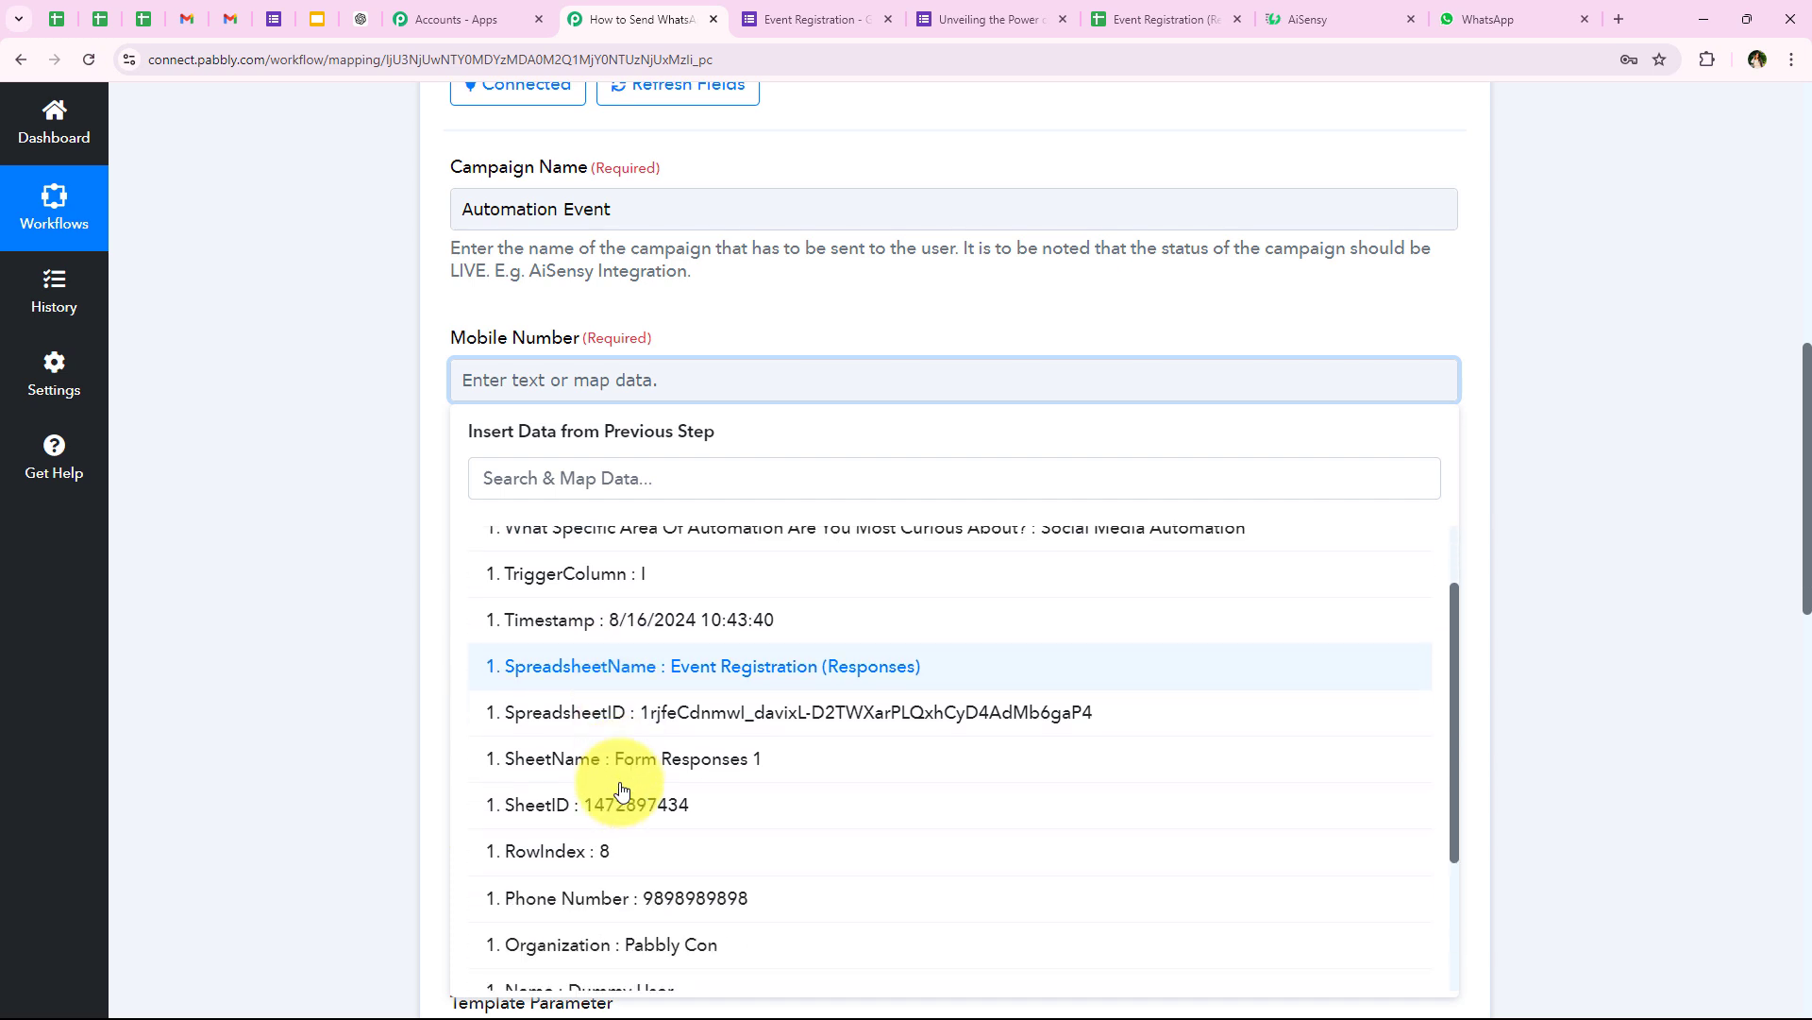
left_click(981, 809)
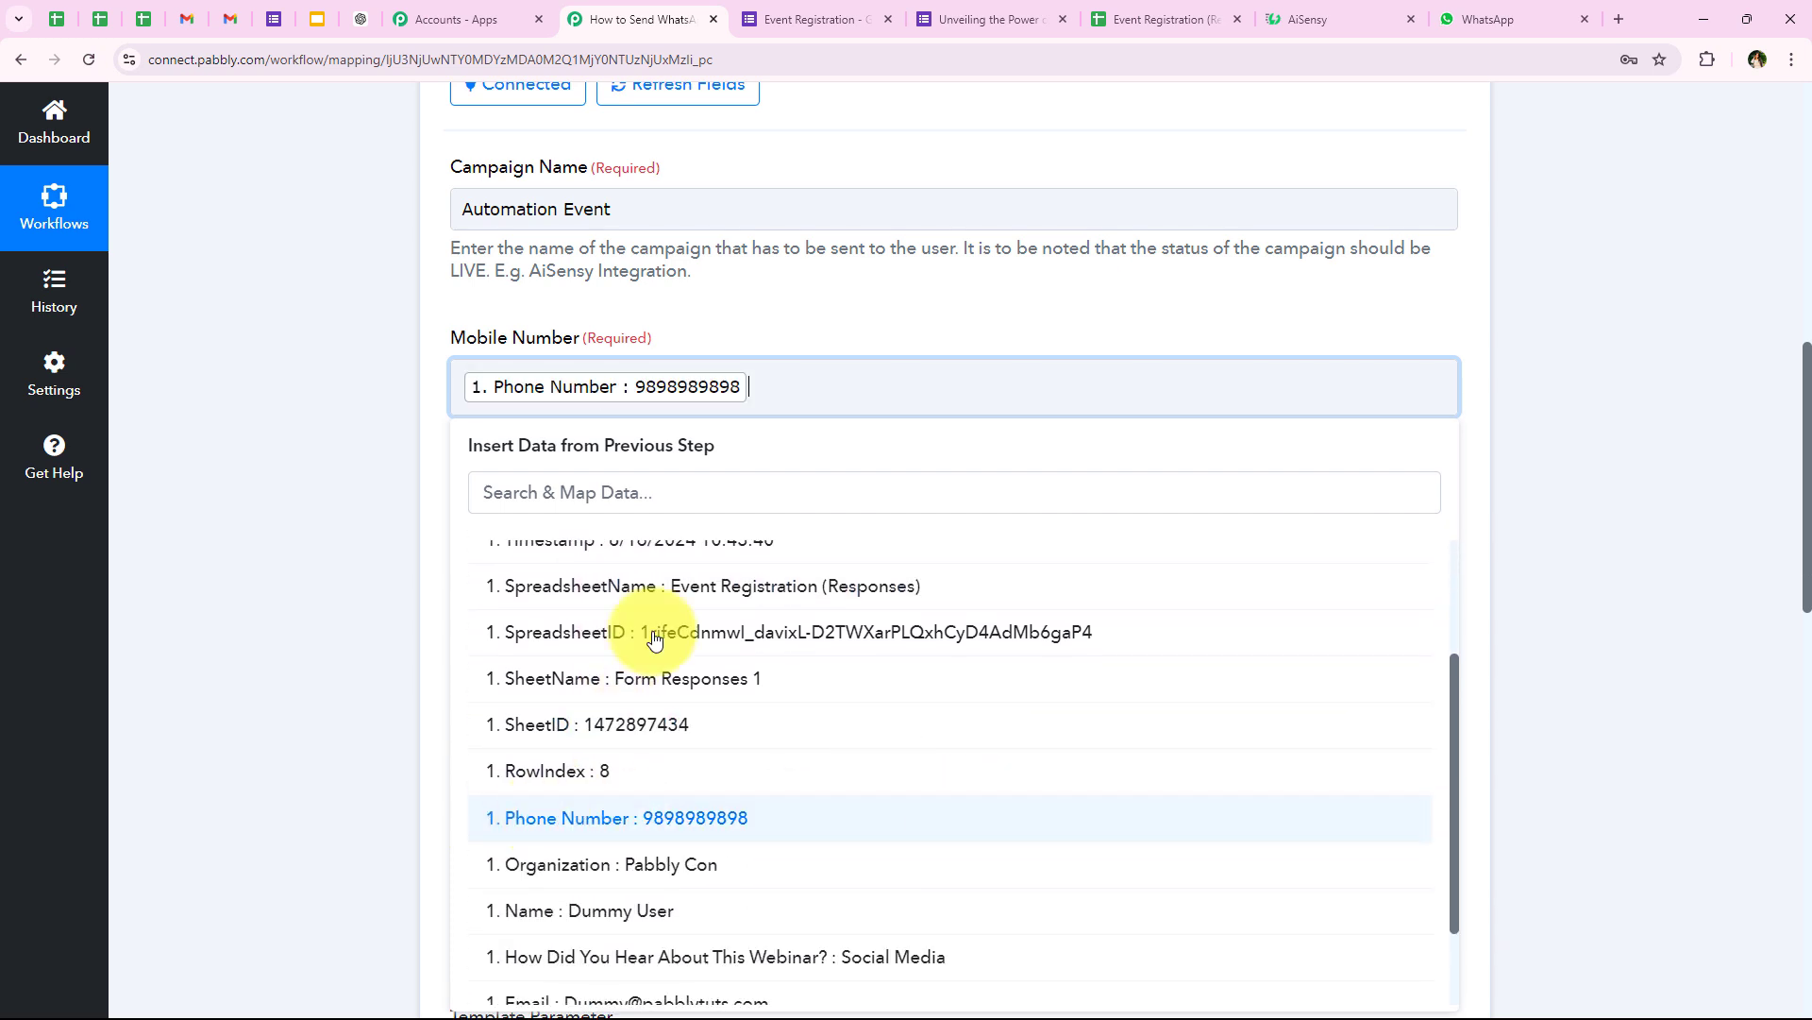
left_click(355, 416)
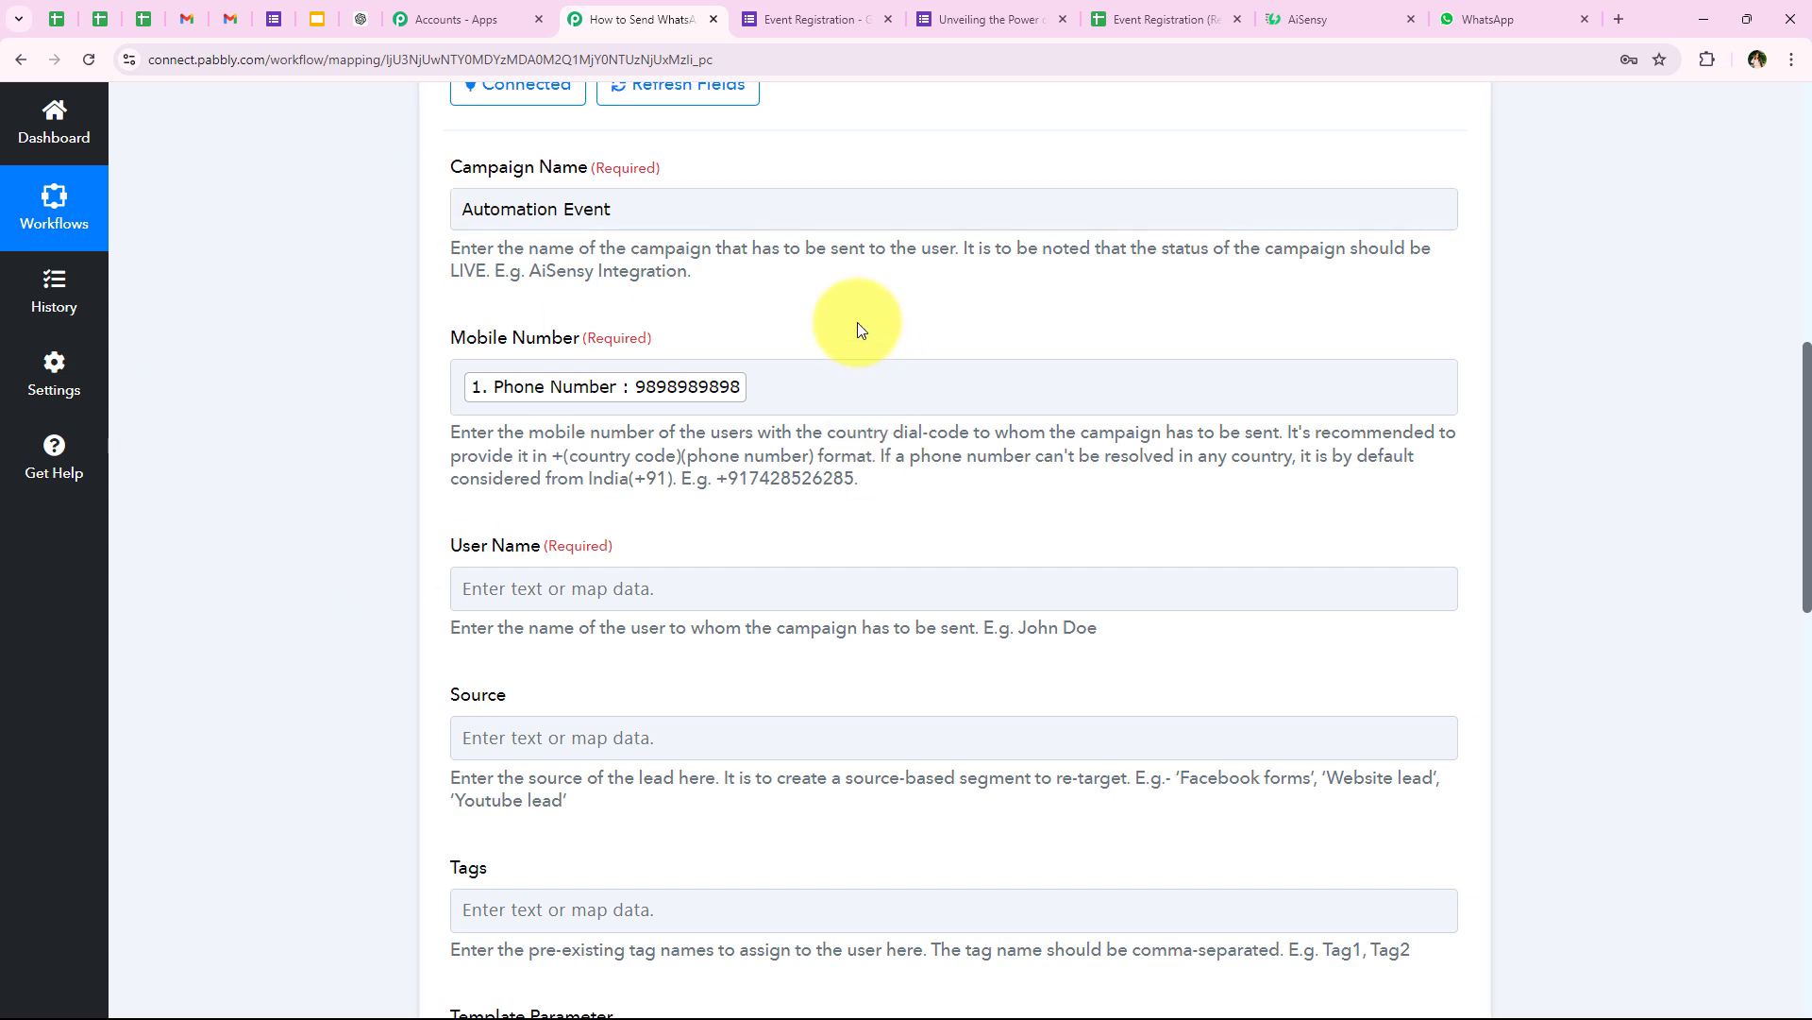
scroll(410, 593, "down", 1)
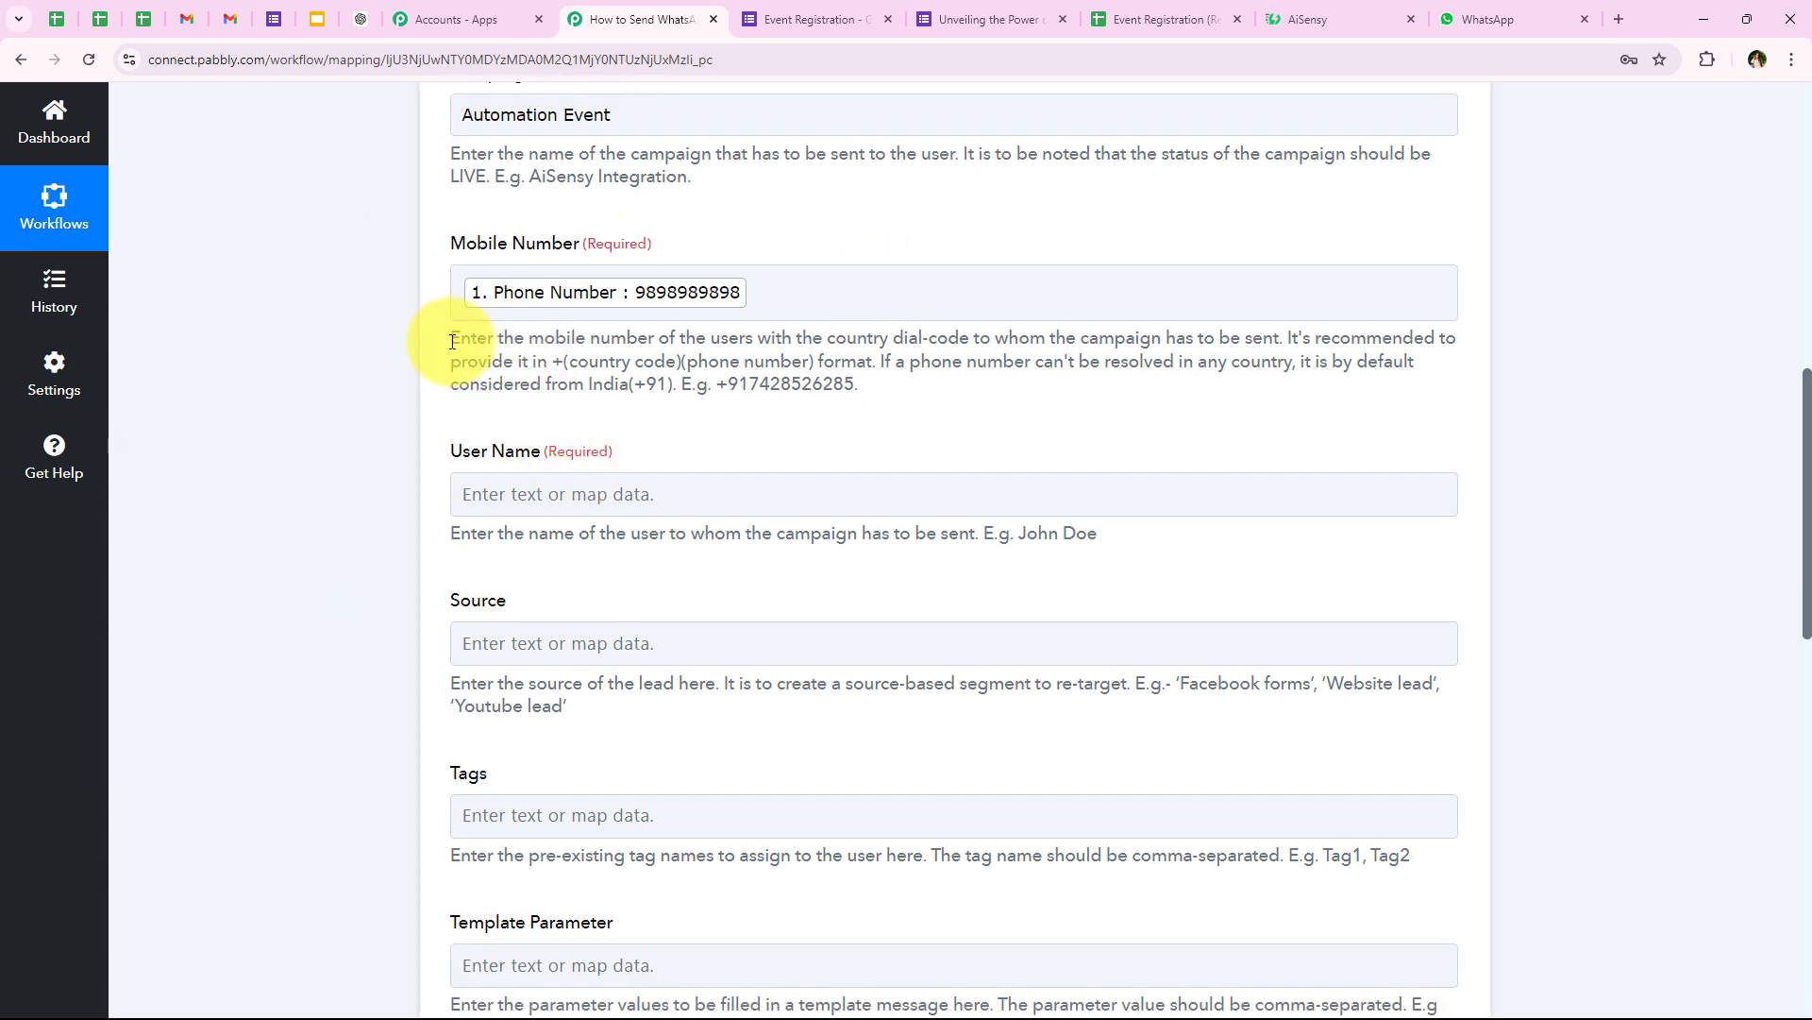
left_click_drag(451, 337, 969, 342)
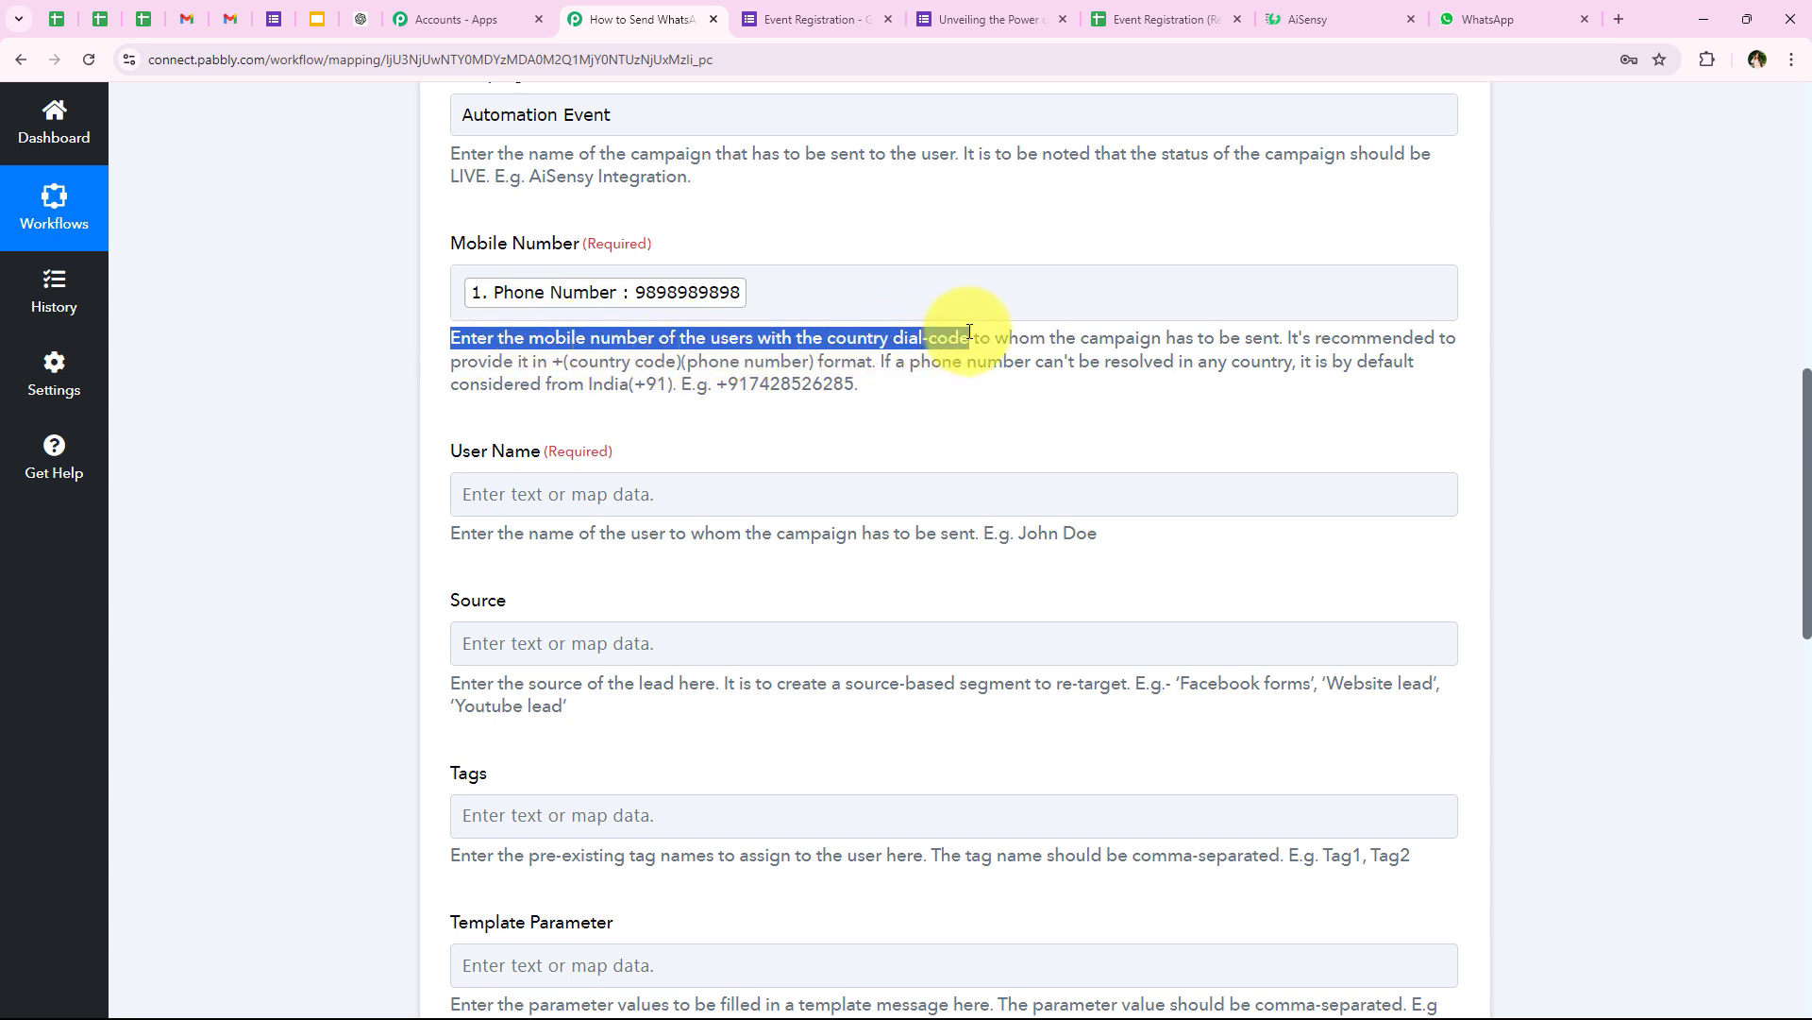
Add the +91 country code in front of the mapped phone number
left_click(457, 290)
type("+91")
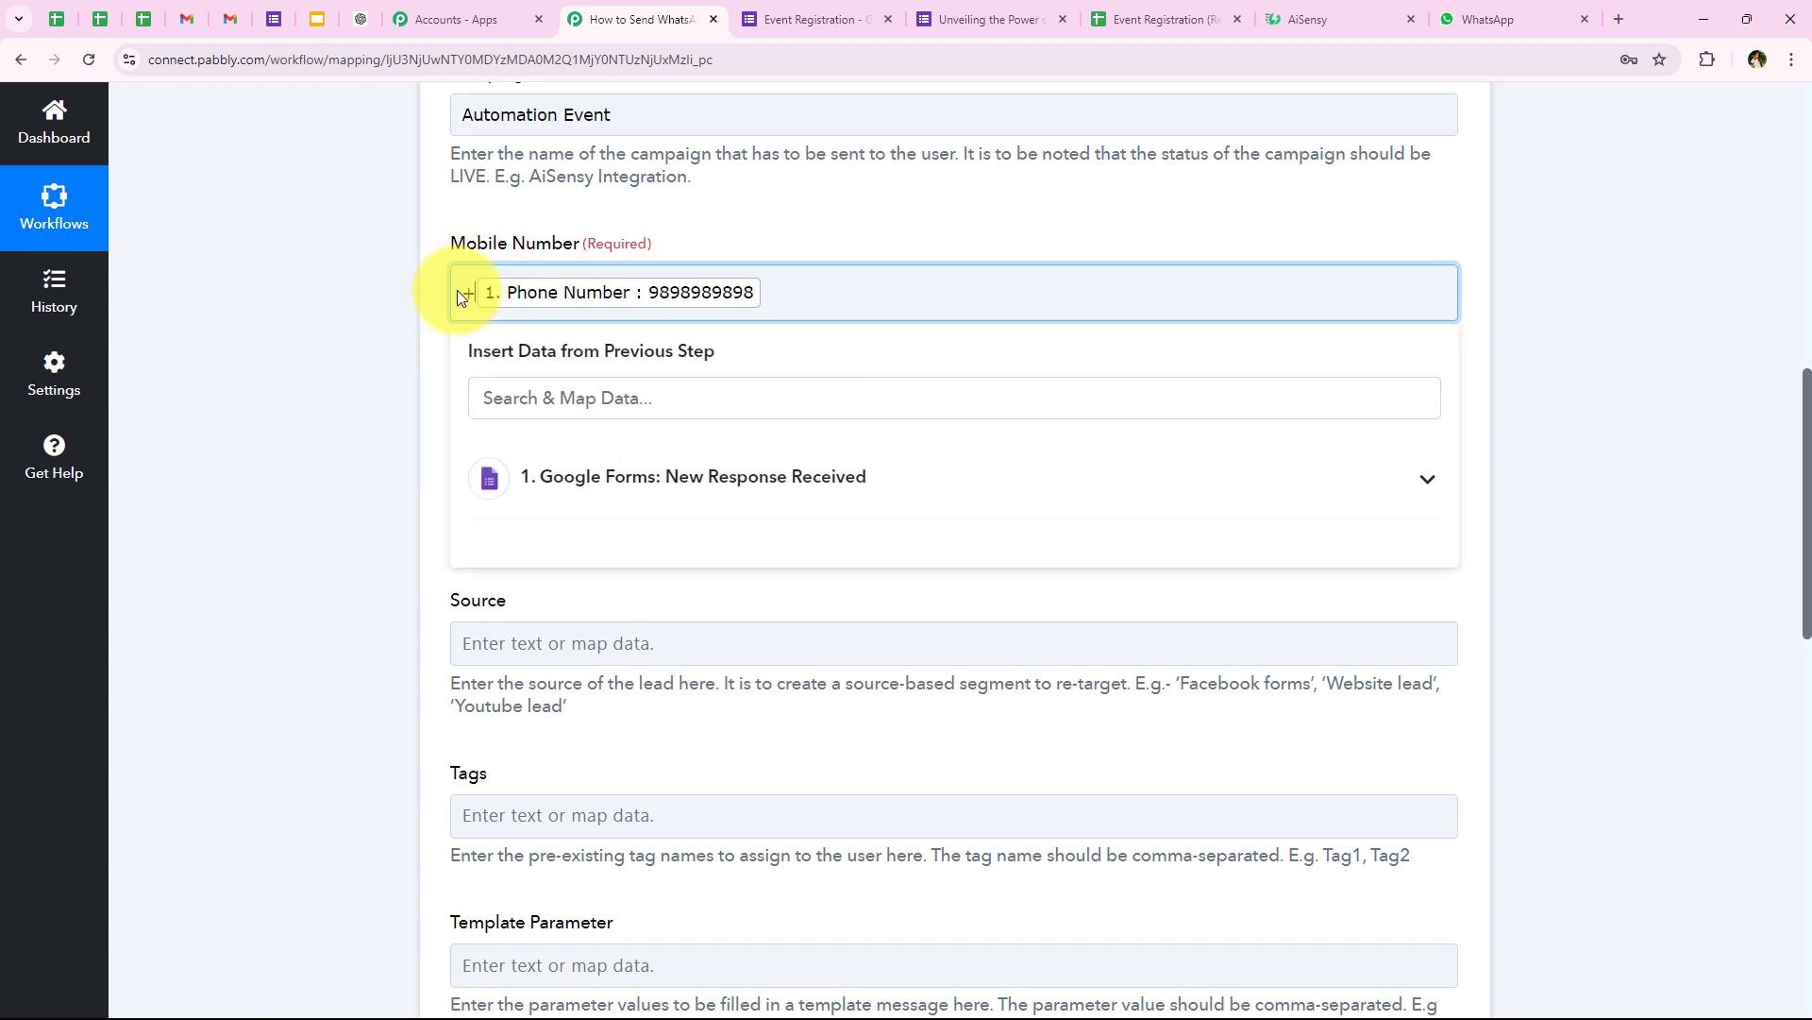
left_click(437, 302)
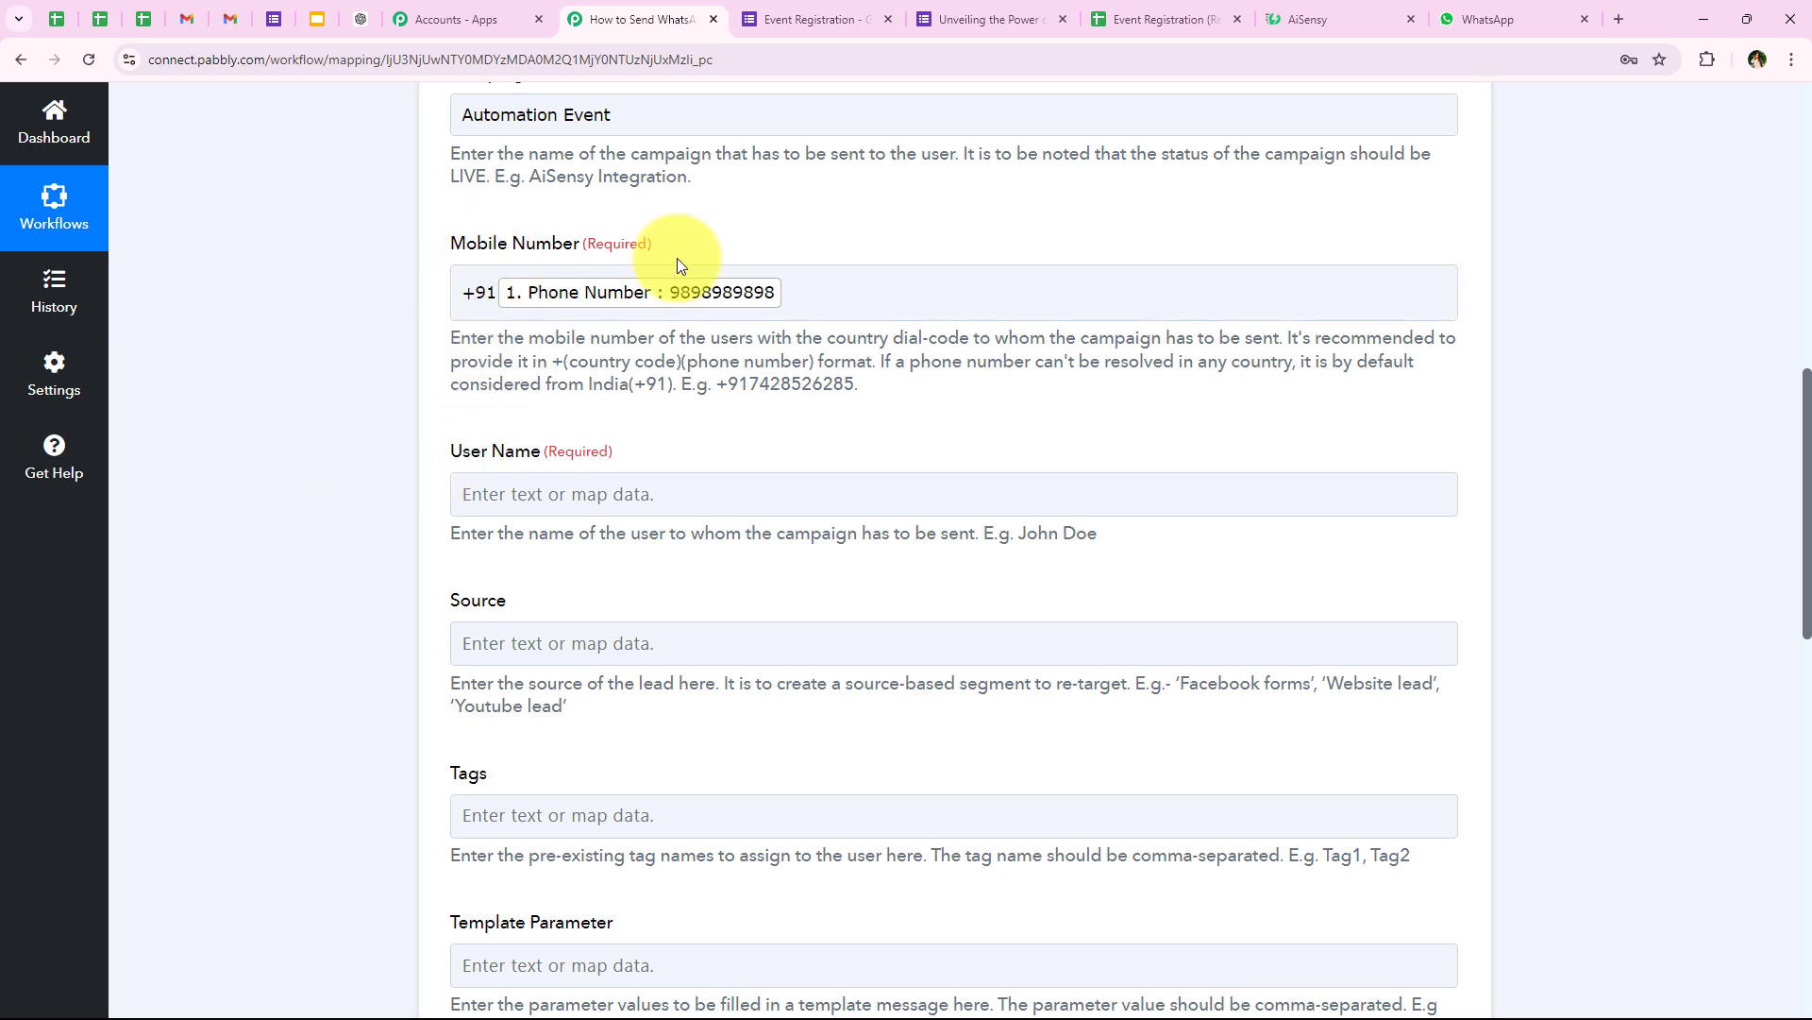
left_click(470, 293)
left_click_drag(470, 293, 499, 293)
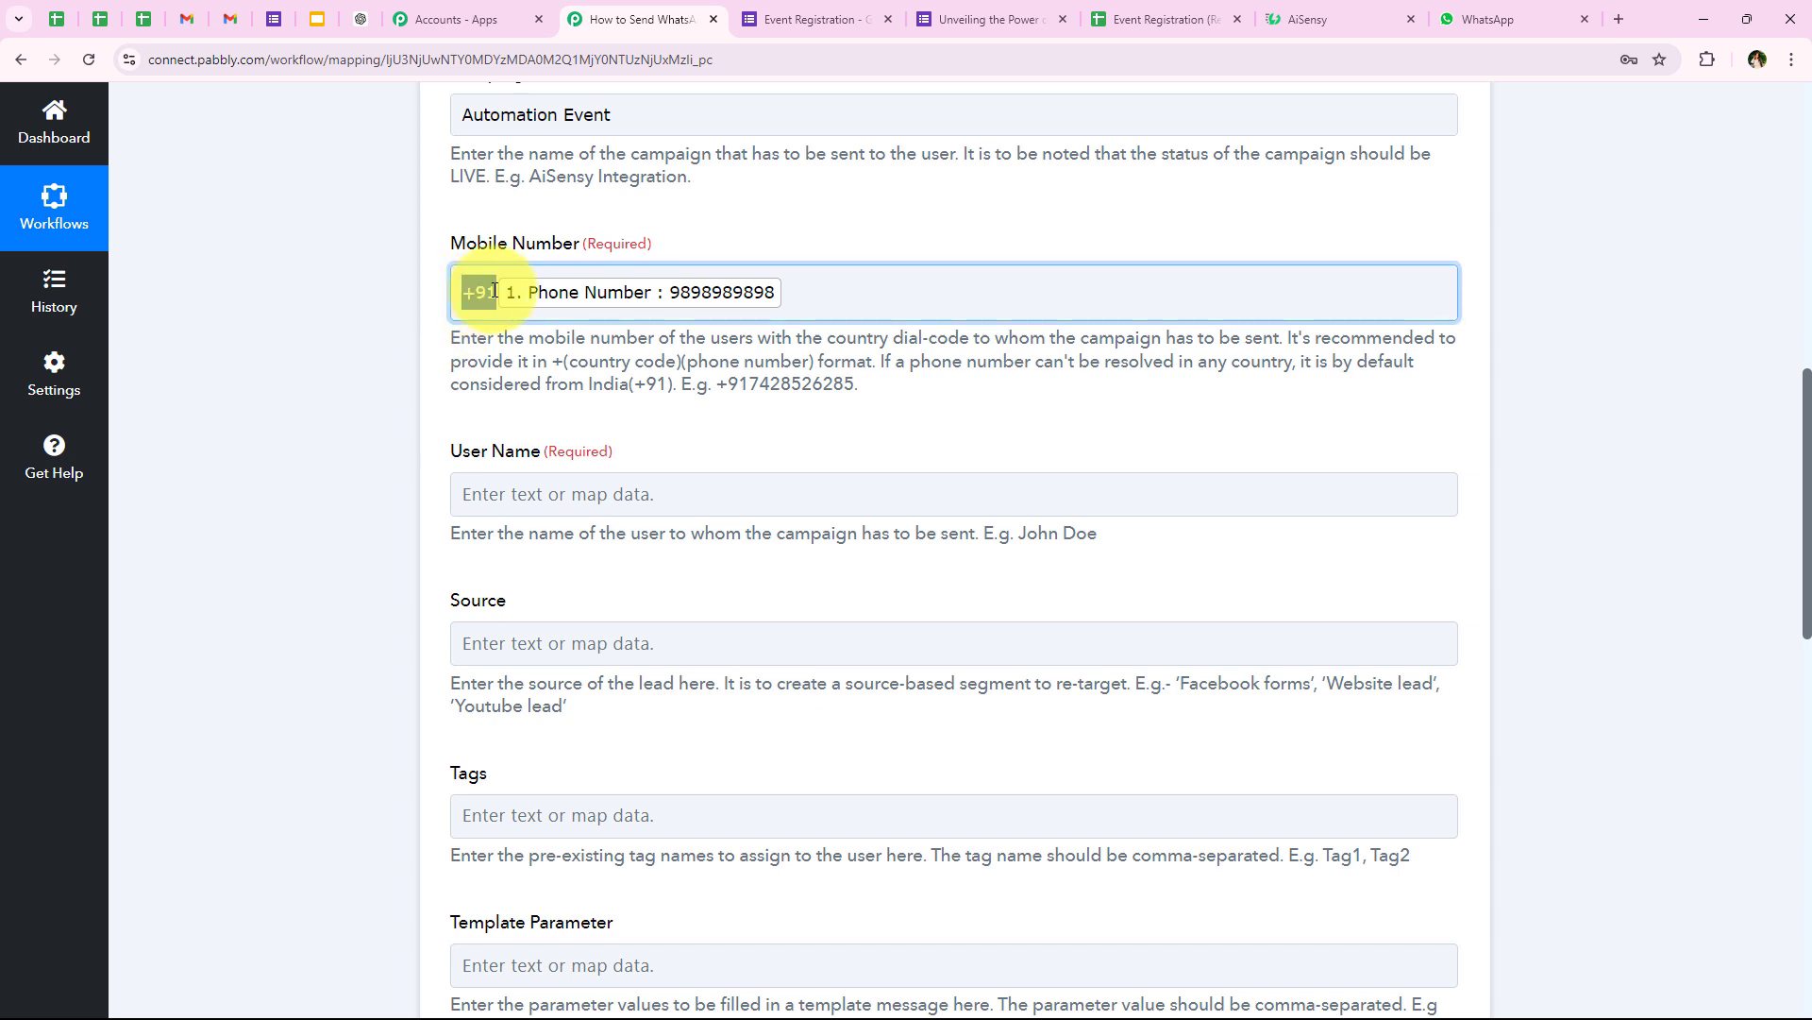
left_click(434, 455)
left_click(492, 282)
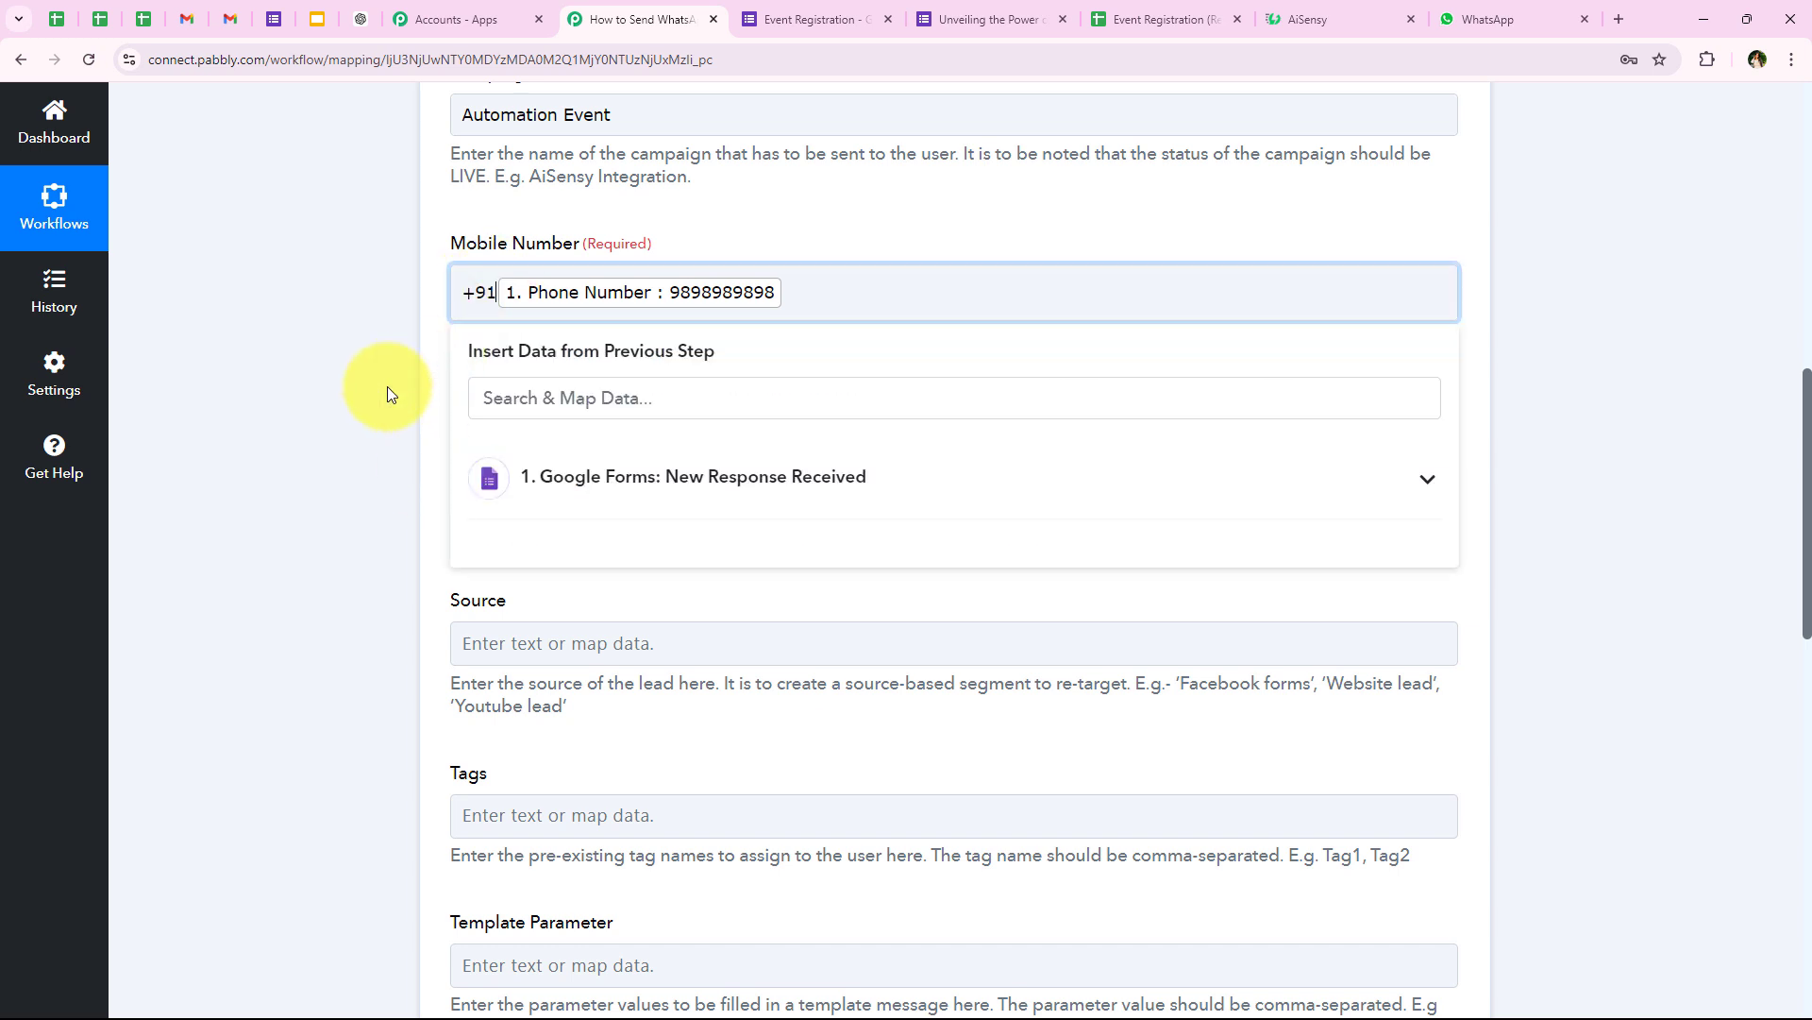
left_click(370, 477)
scroll(381, 491, "down", 1)
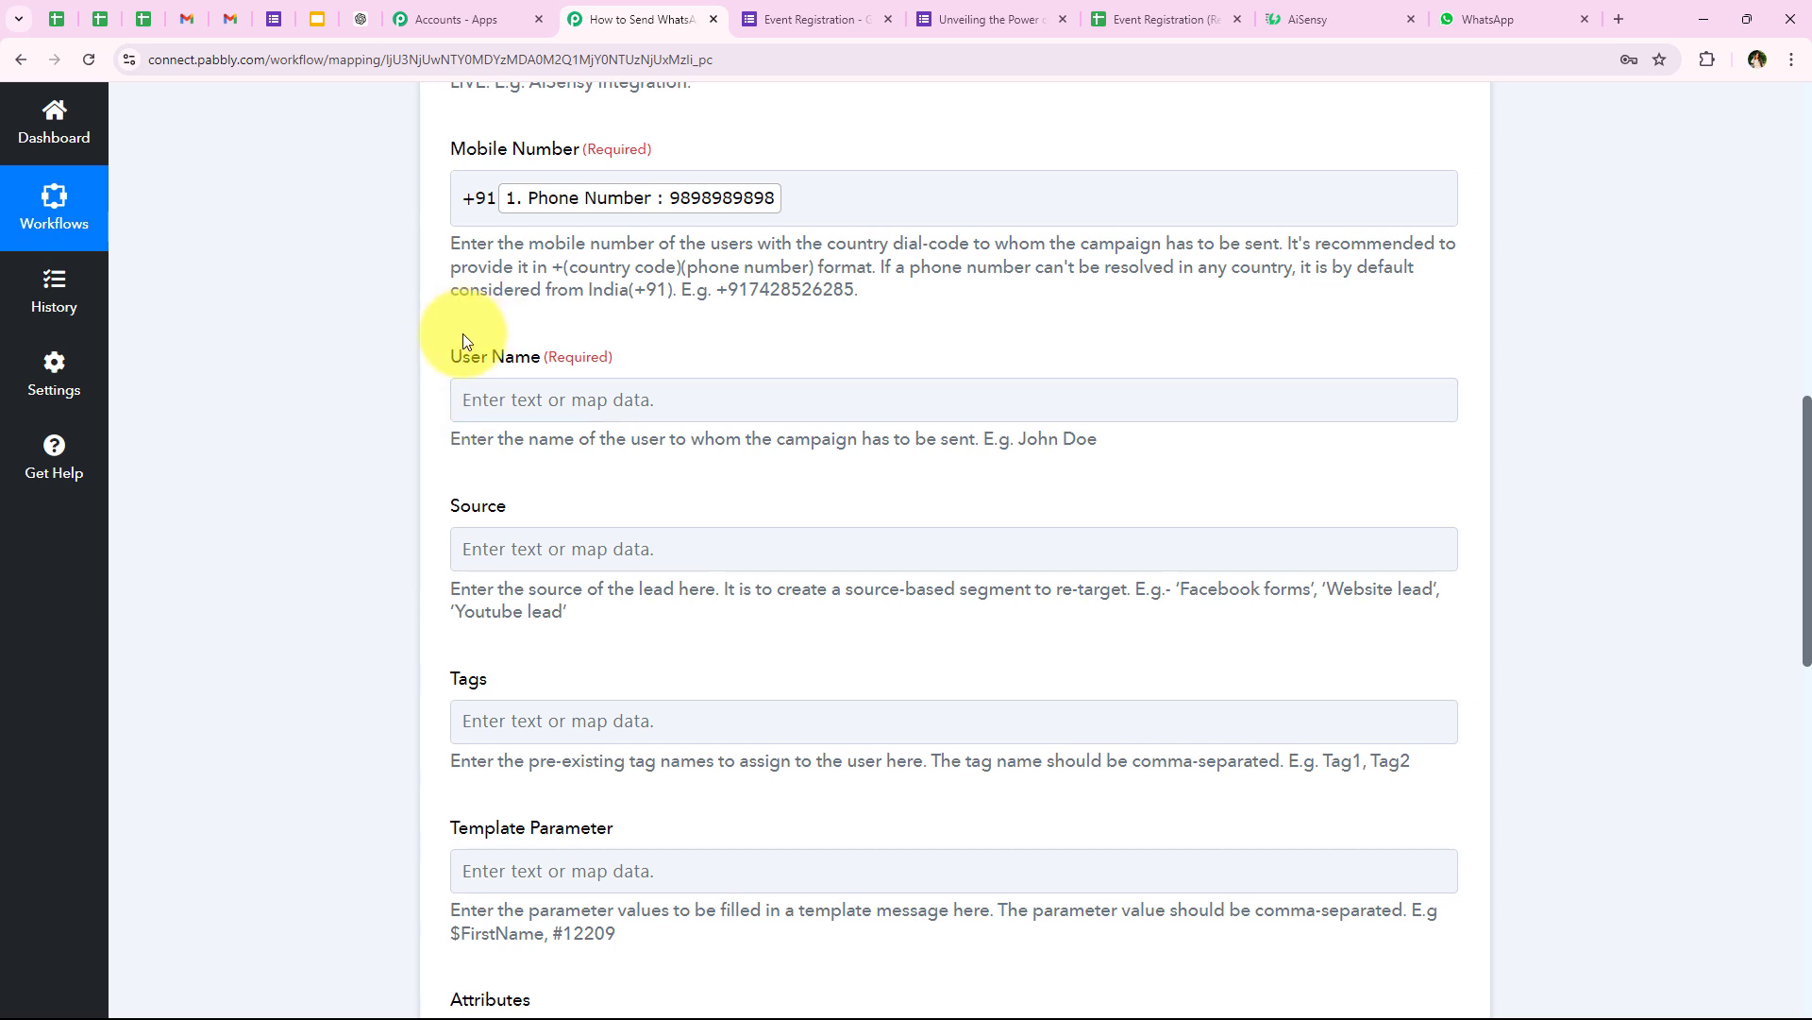
left_click(512, 472)
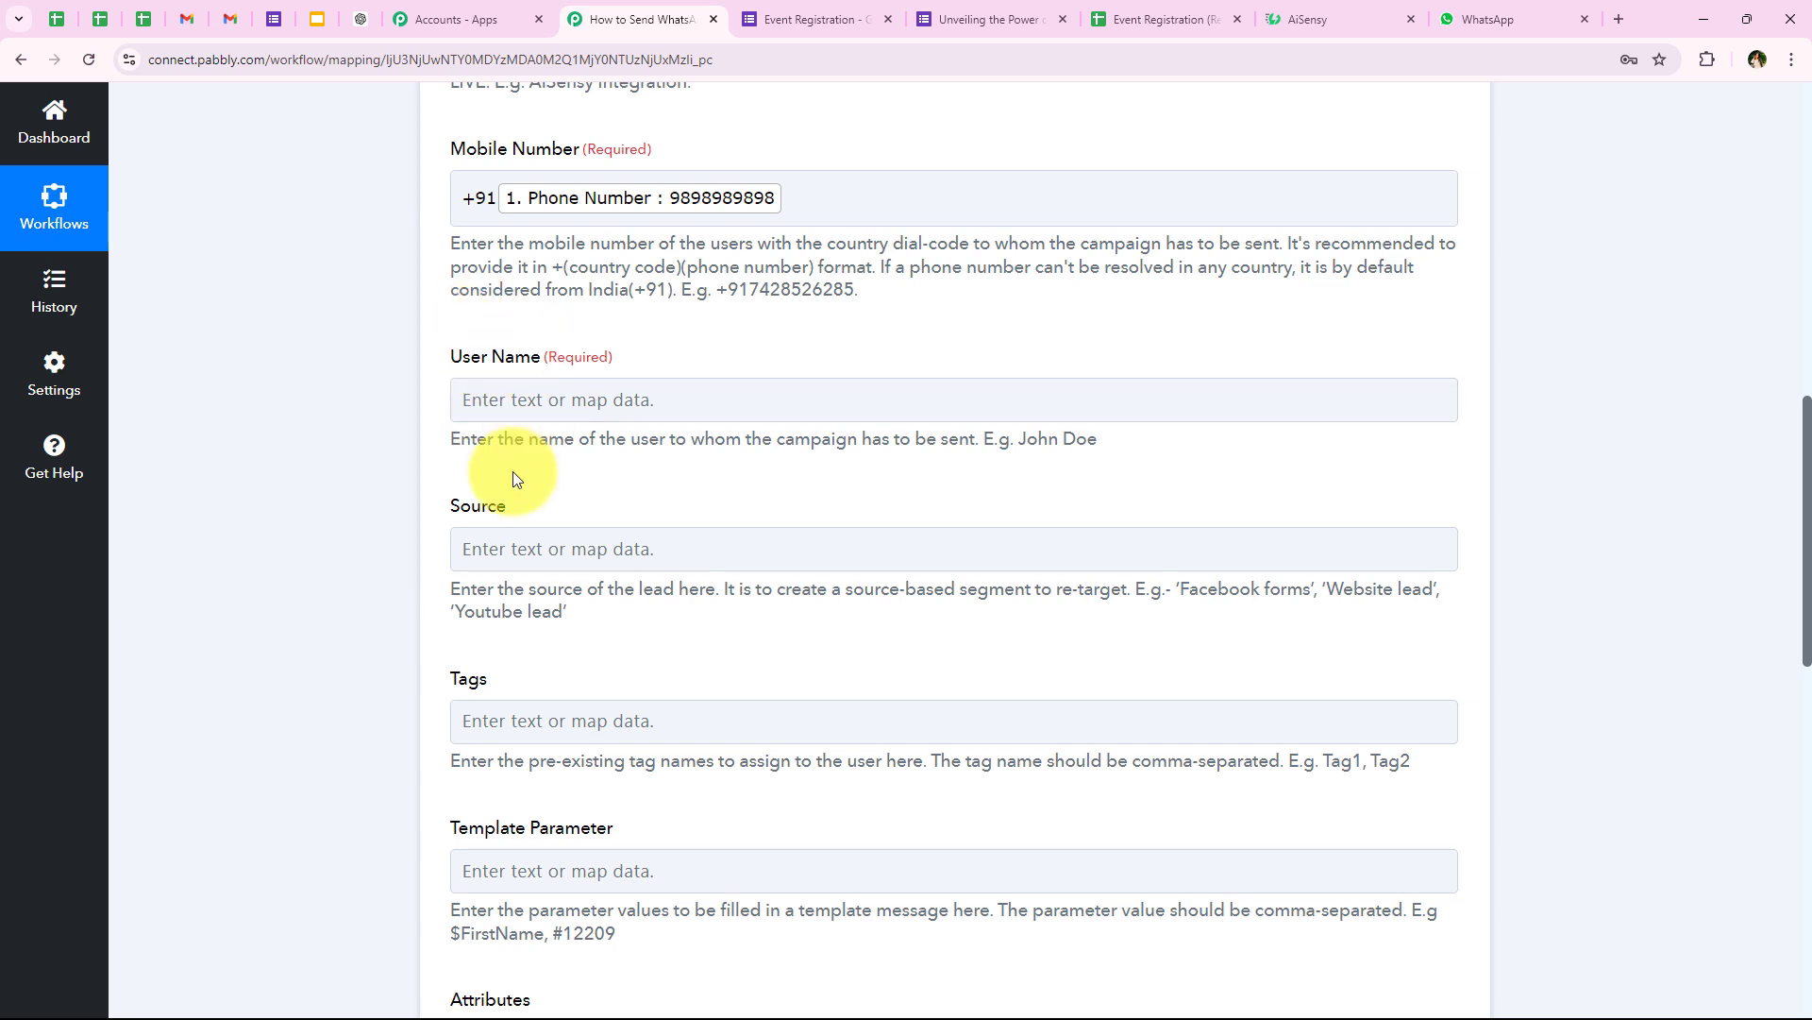
left_click_drag(443, 450, 969, 436)
Map the form's '1. Name' answer into User Name using a 'nam' search
left_click(760, 388)
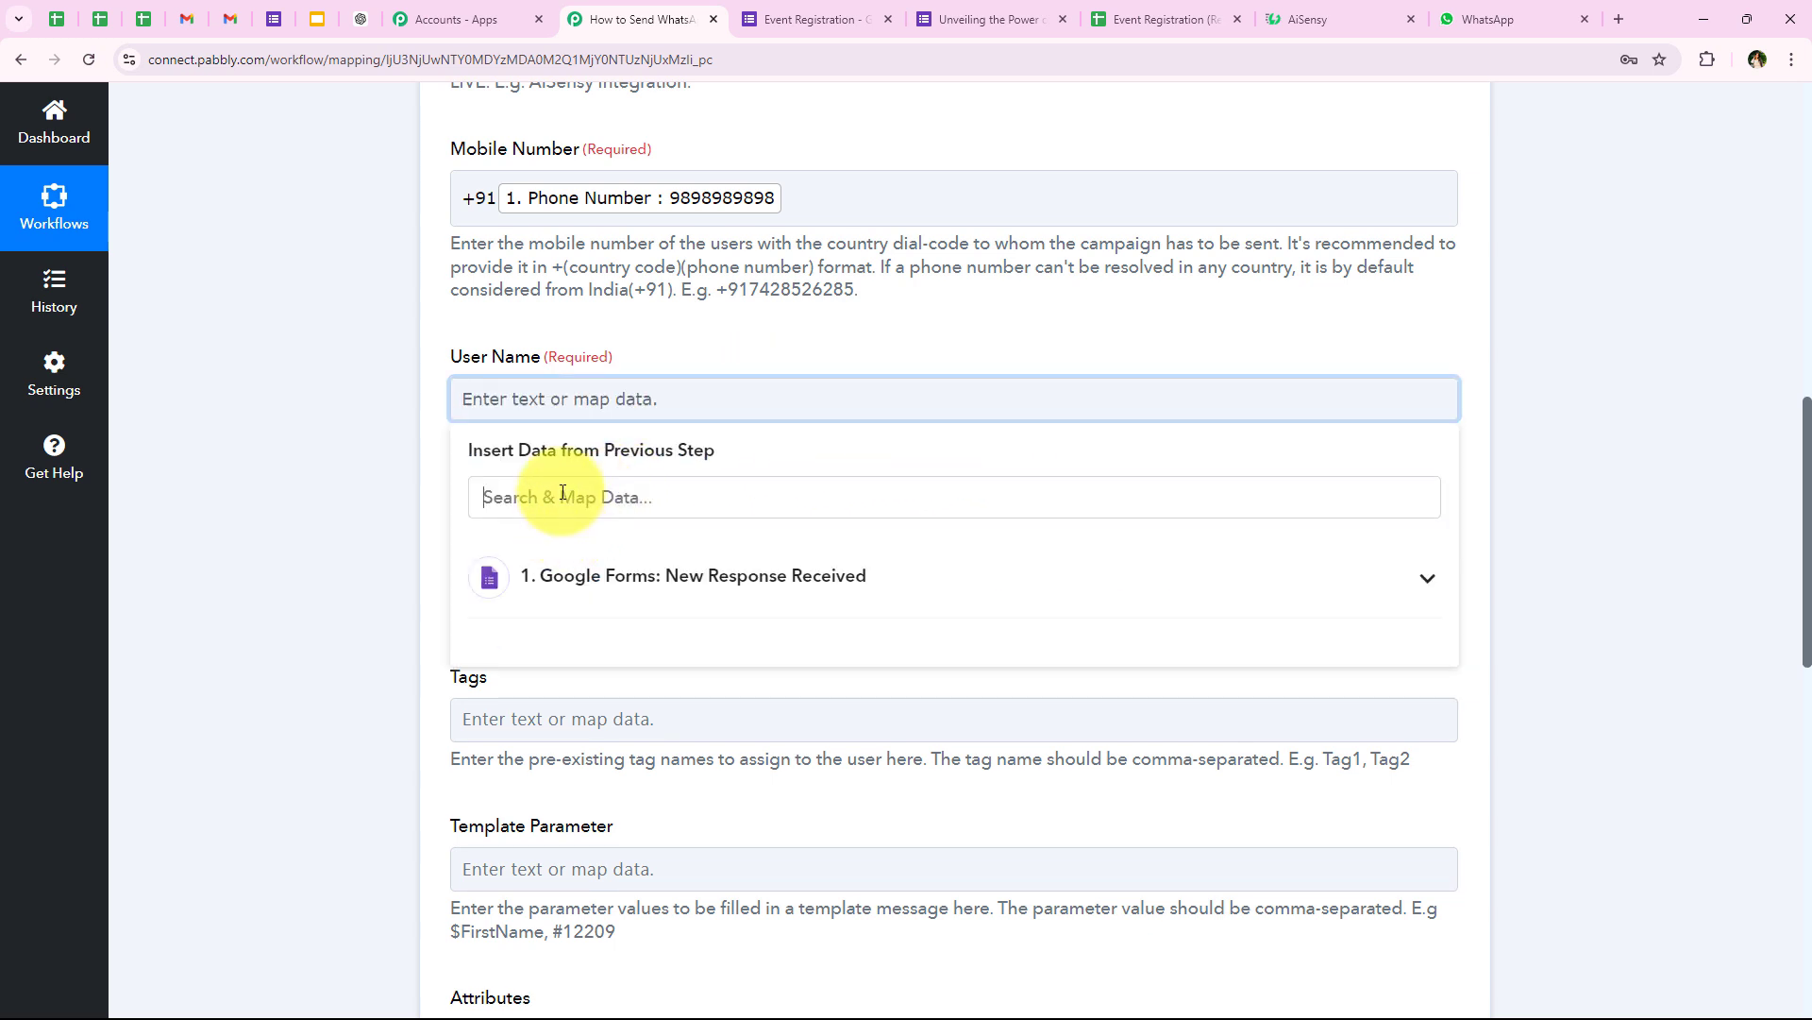
left_click(562, 494)
type("nam")
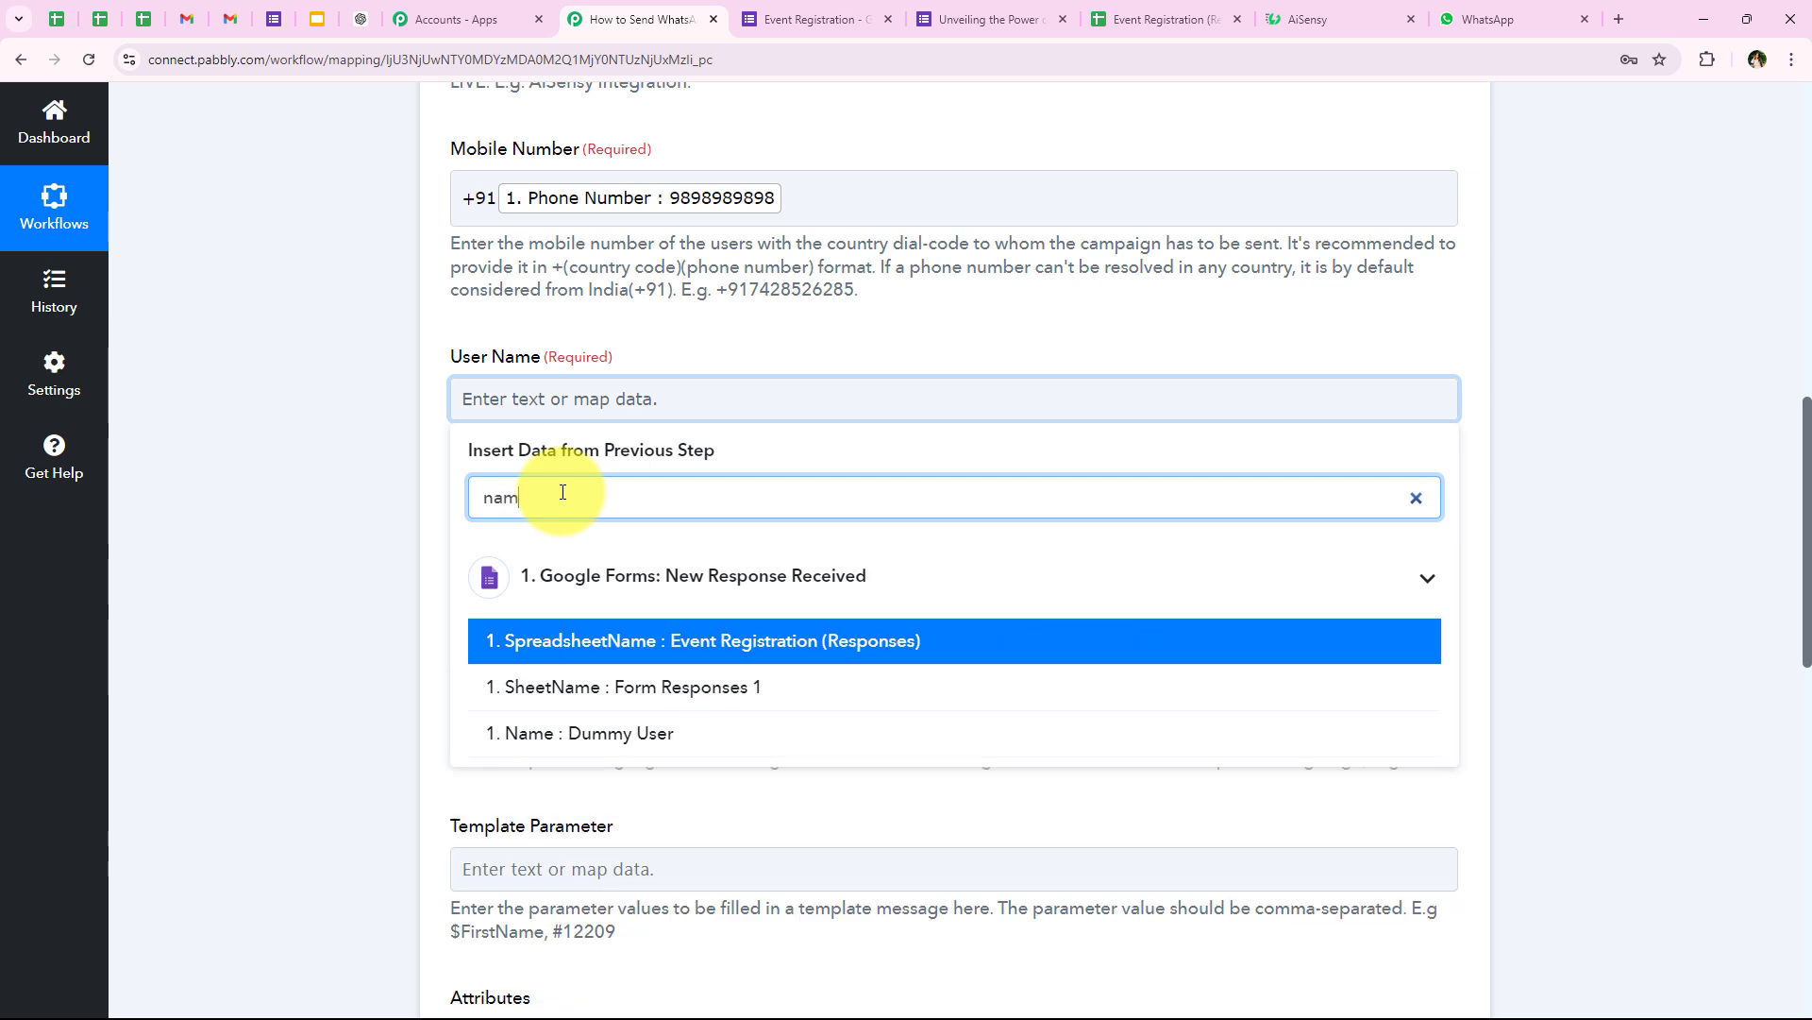
left_click(565, 751)
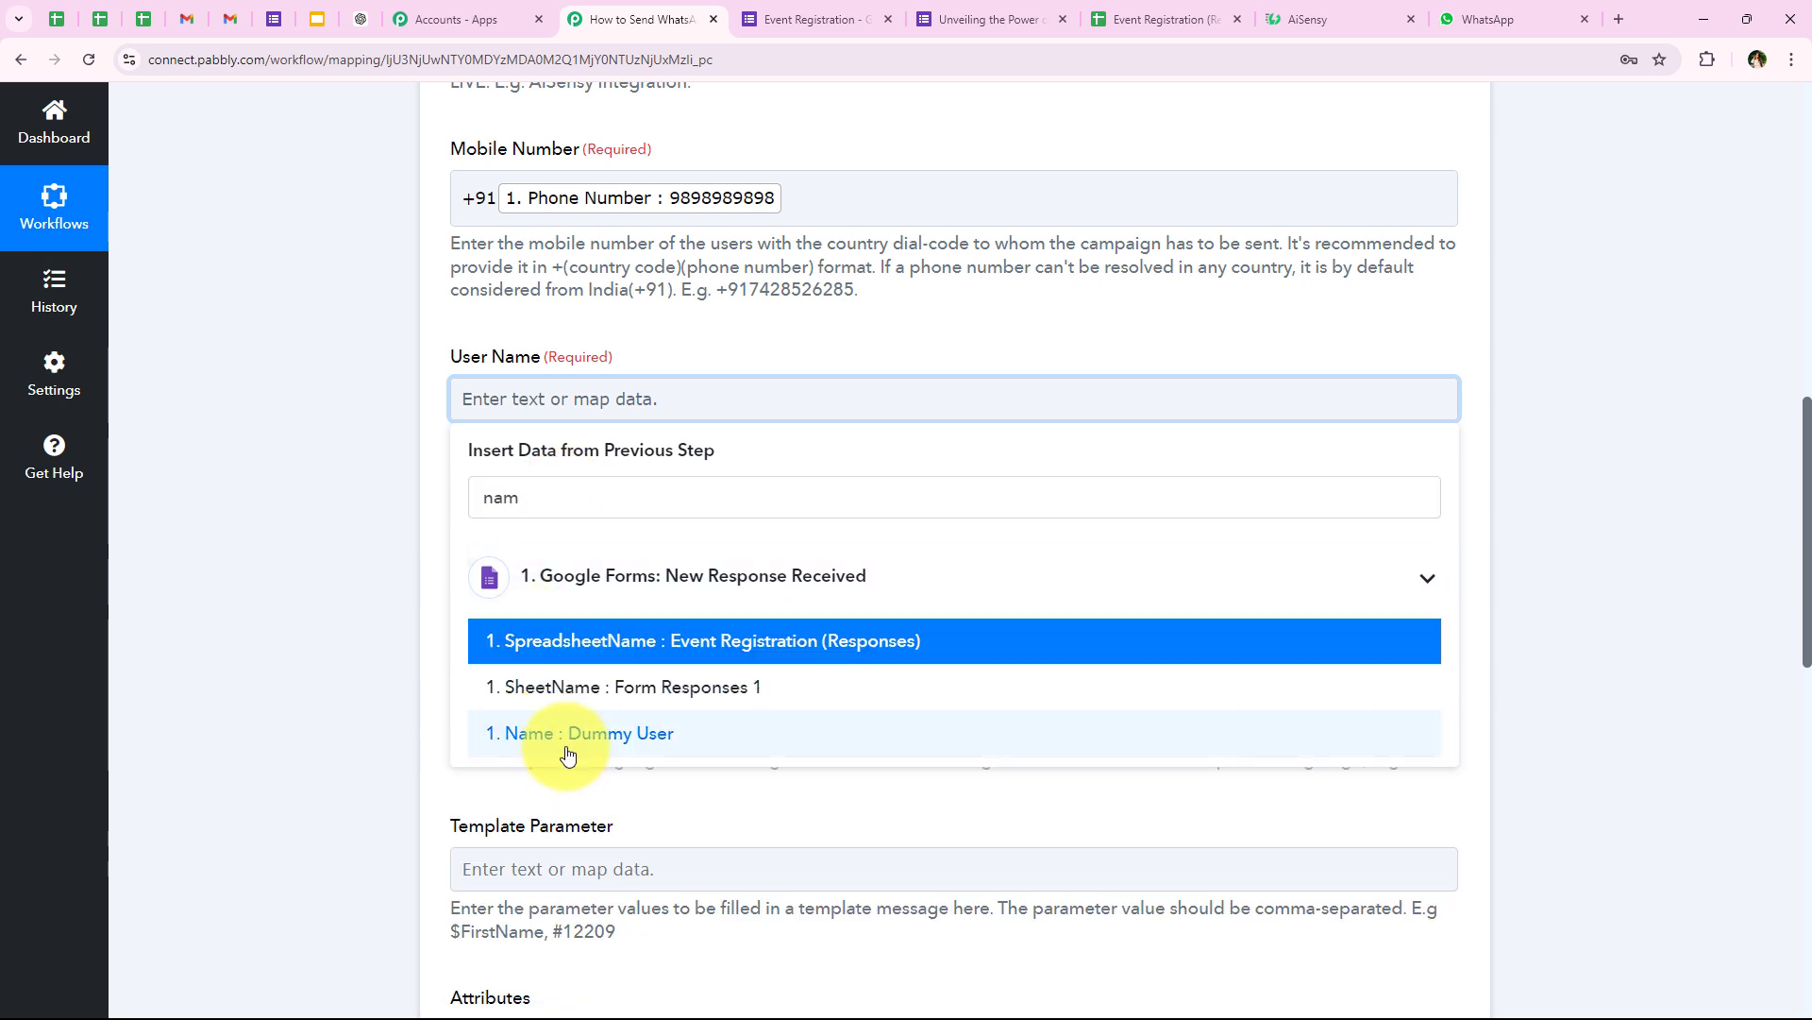
left_click(278, 608)
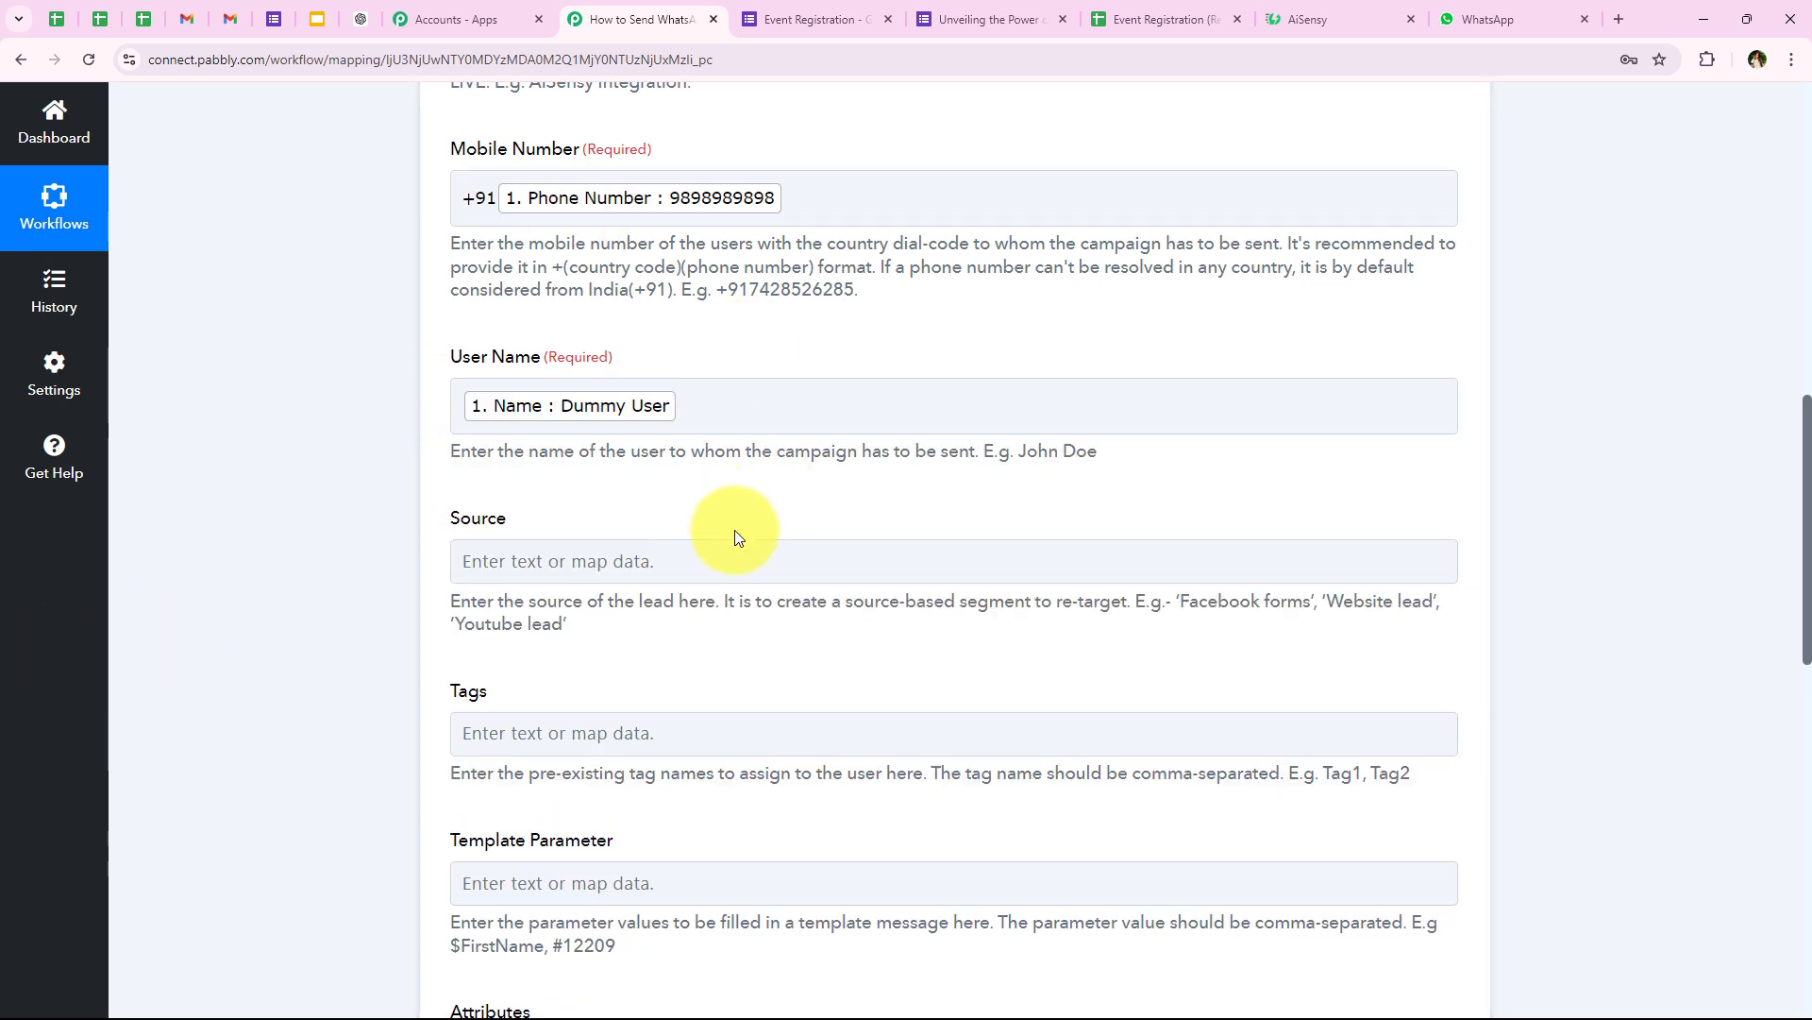
Scroll past the optional Tags field and bring up data choices for Template Parameter
scroll(734, 529, "down", 2)
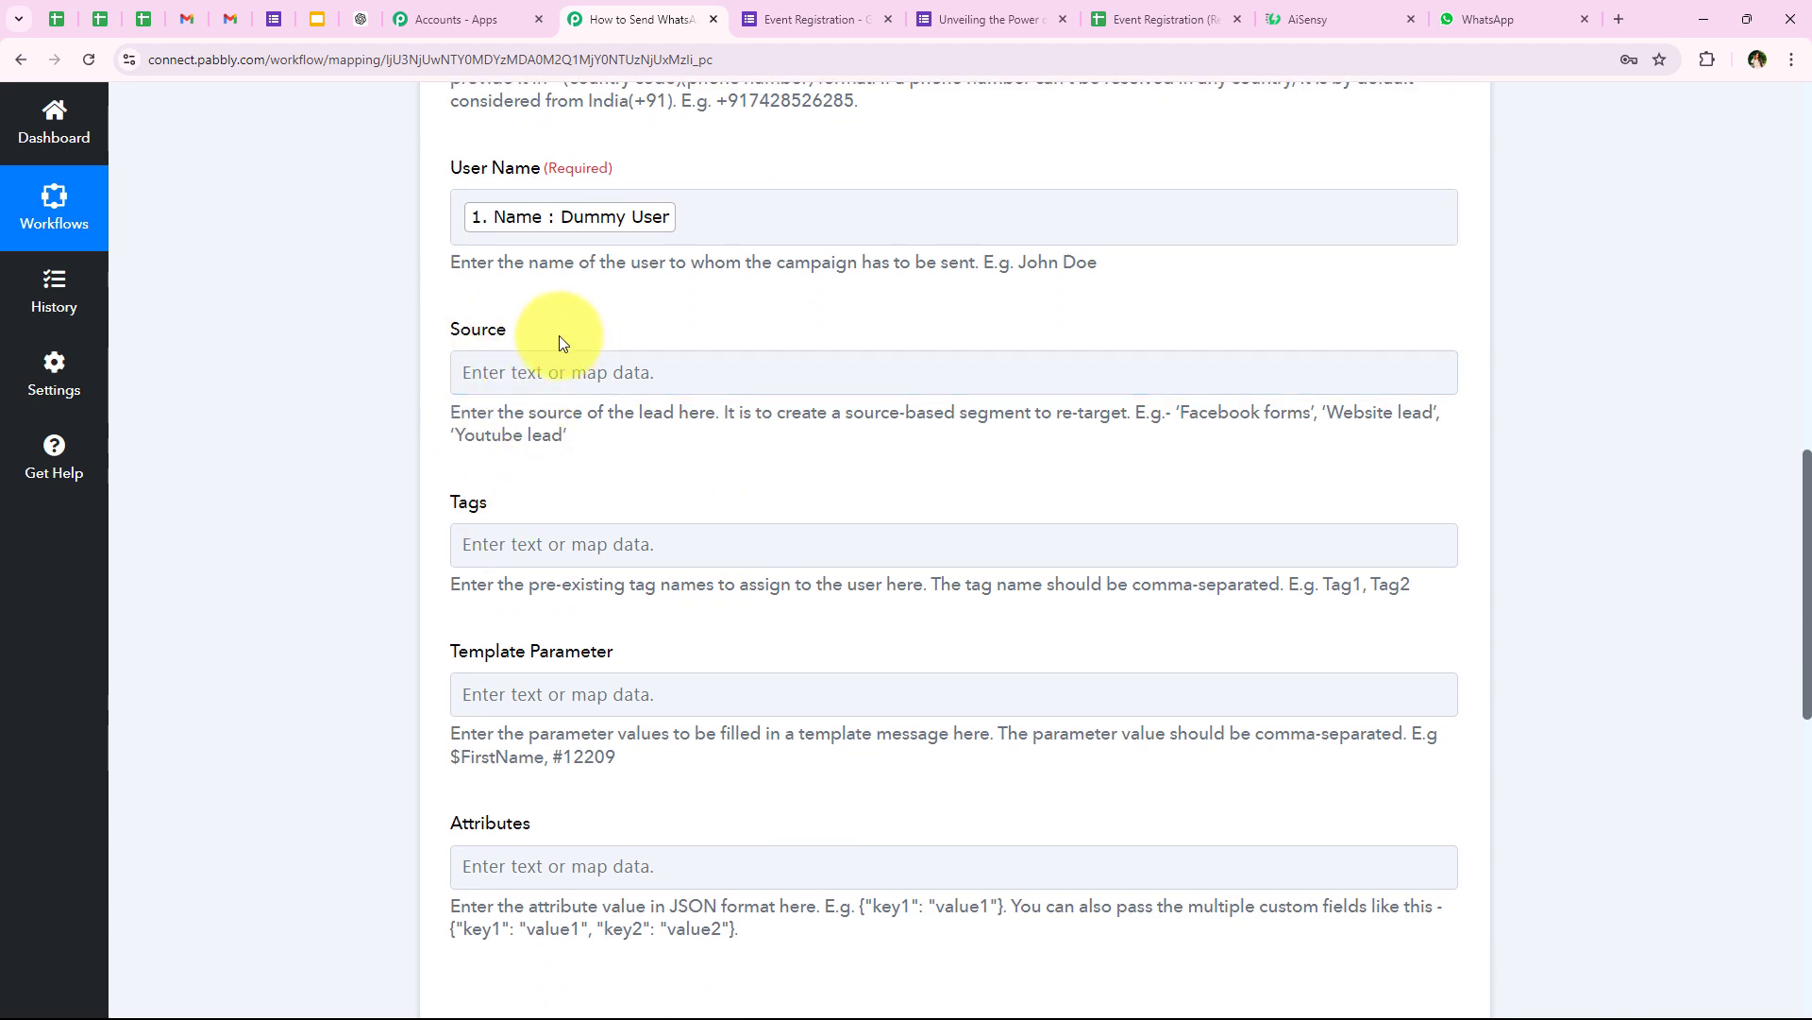
double_click(532, 518)
left_click(532, 518)
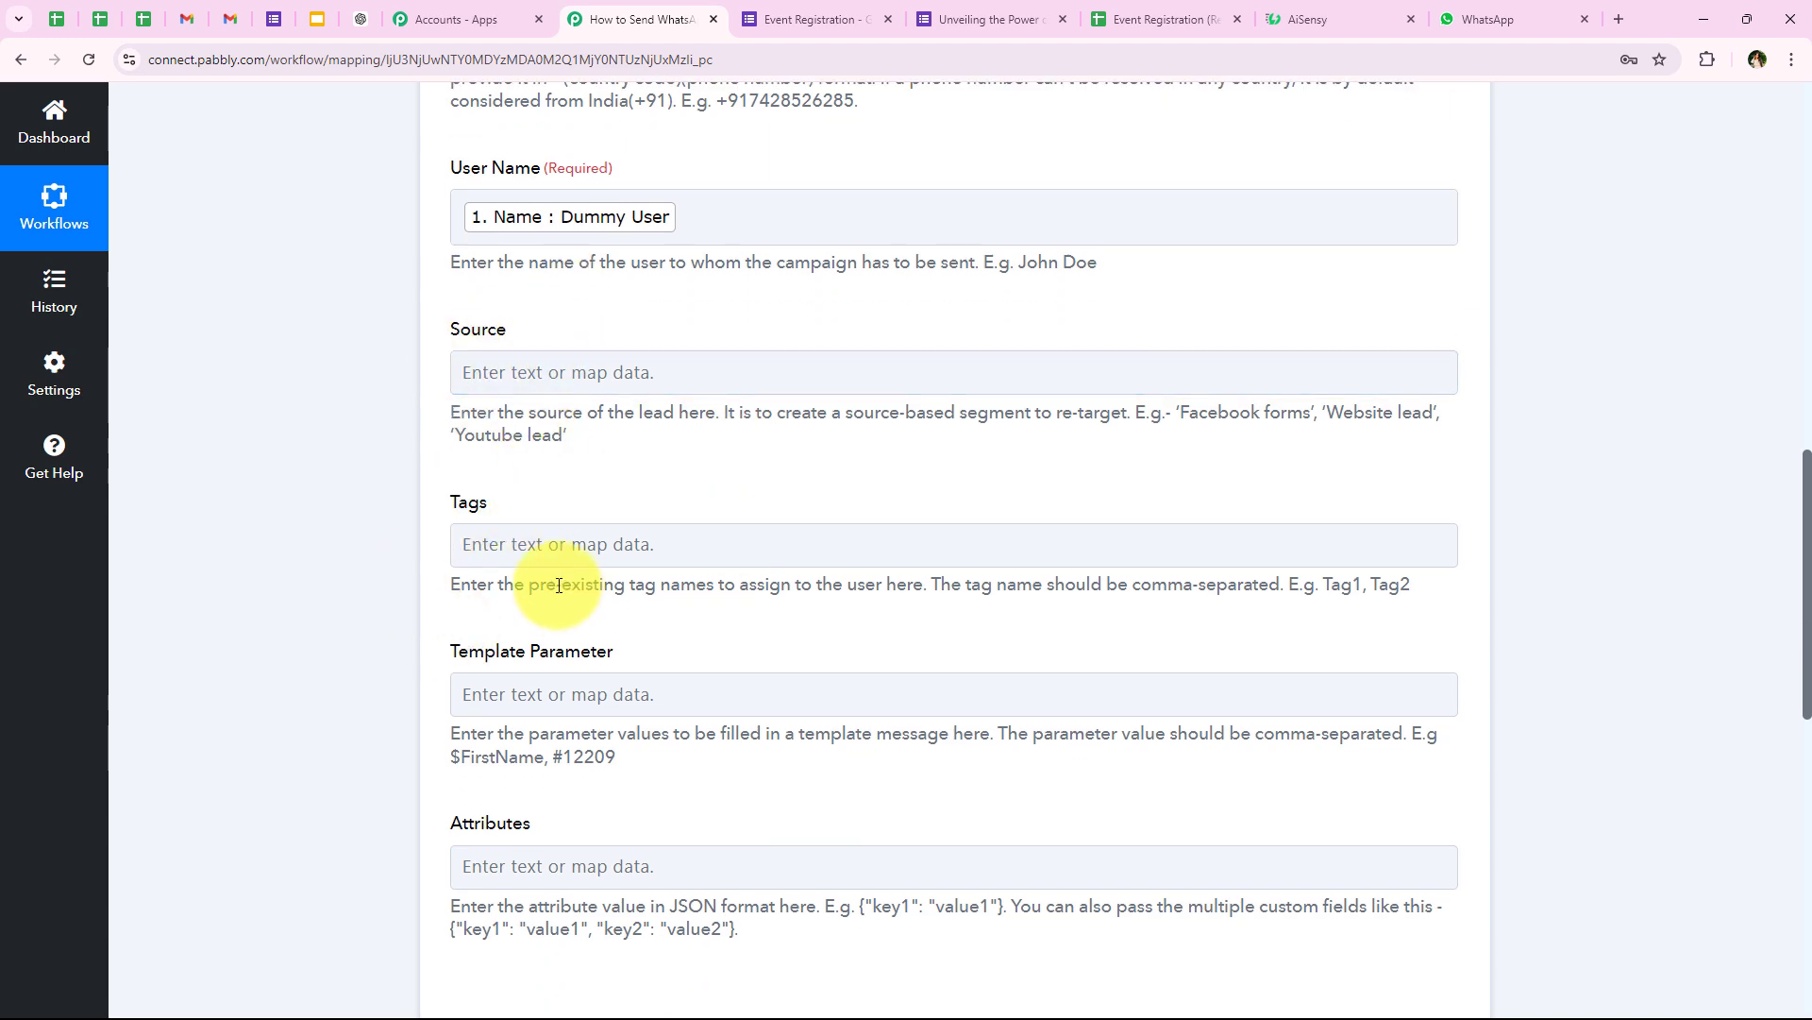
scroll(513, 597, "down", 3)
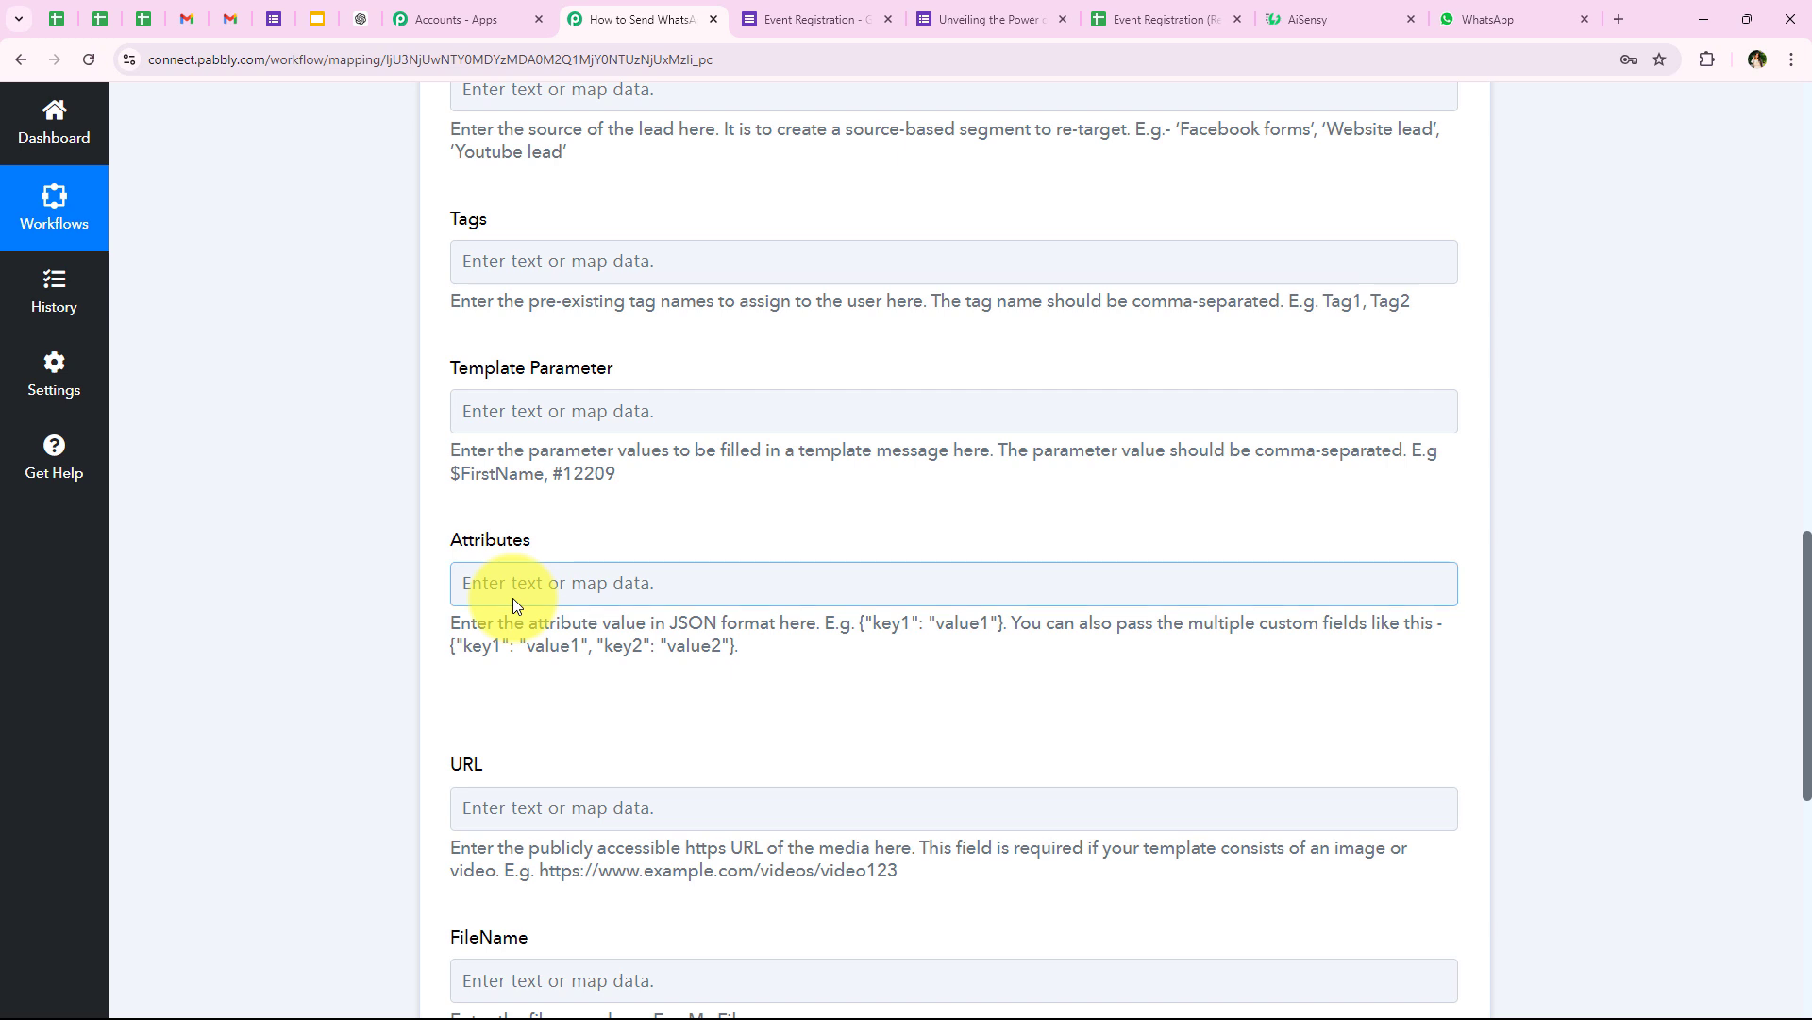
scroll(513, 597, "down", 1)
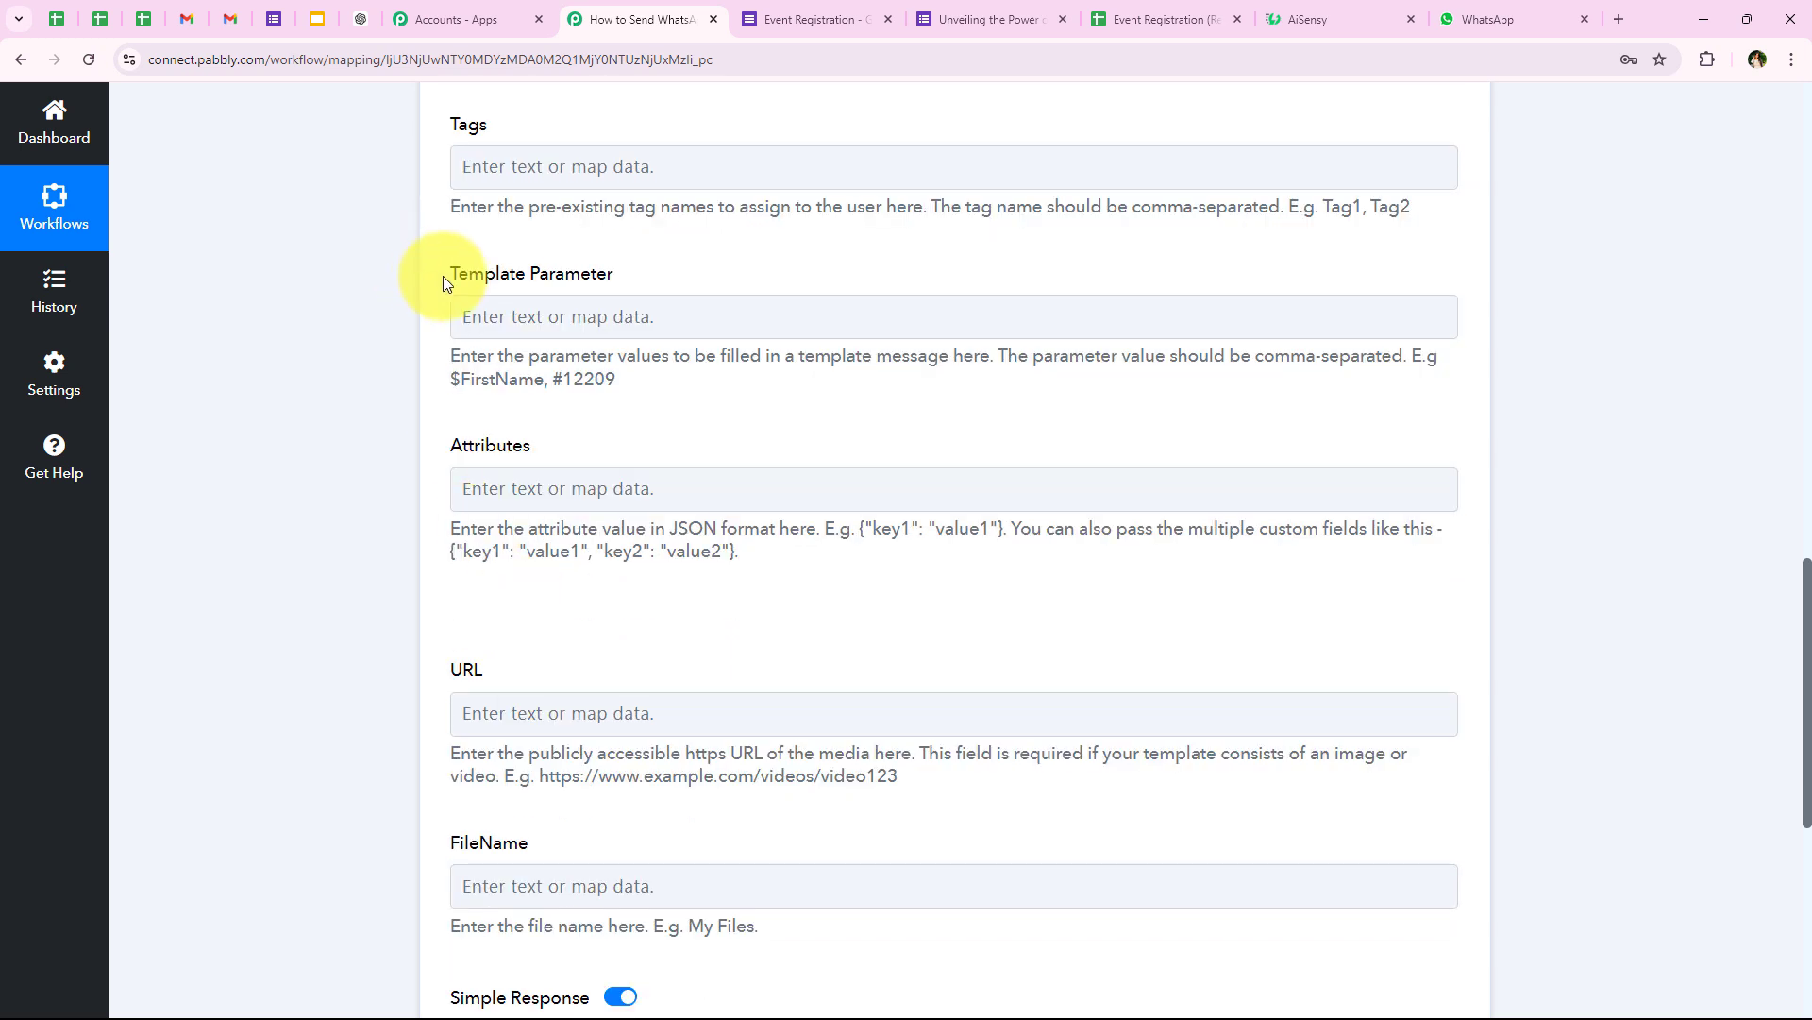
left_click_drag(444, 276, 598, 272)
left_click(969, 321)
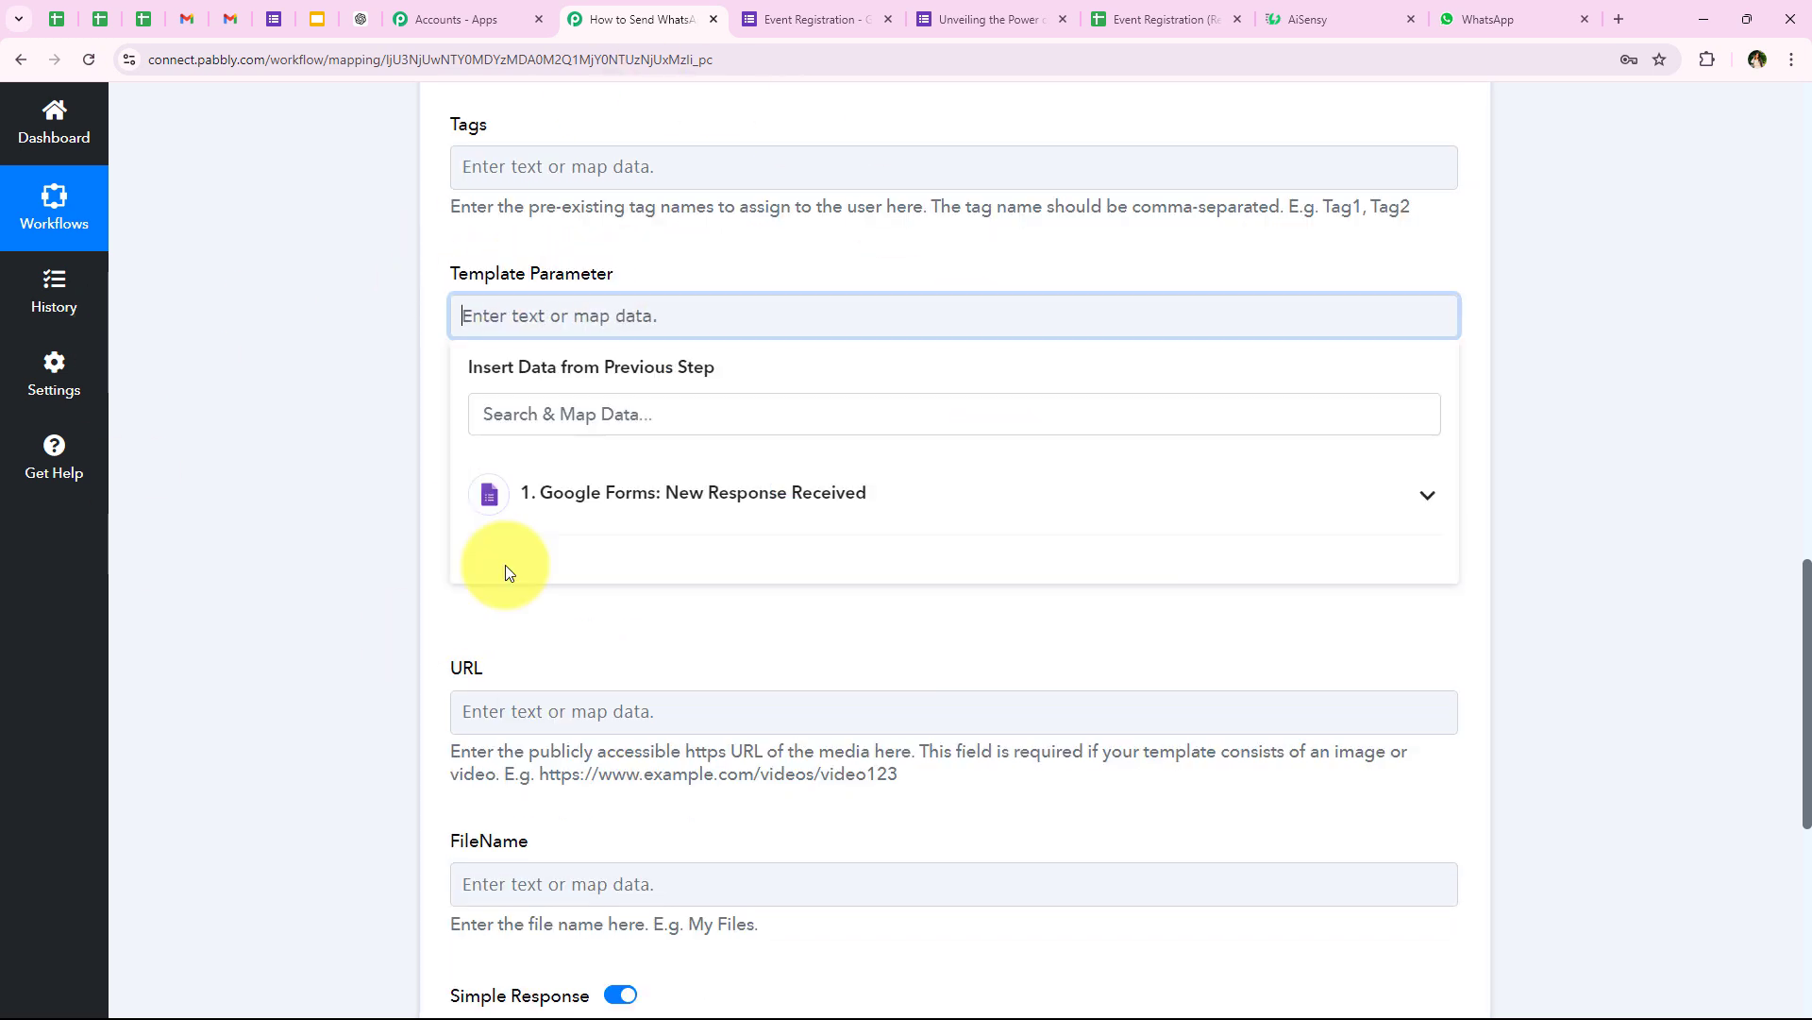
left_click(1331, 19)
scroll(434, 718, "down", 5)
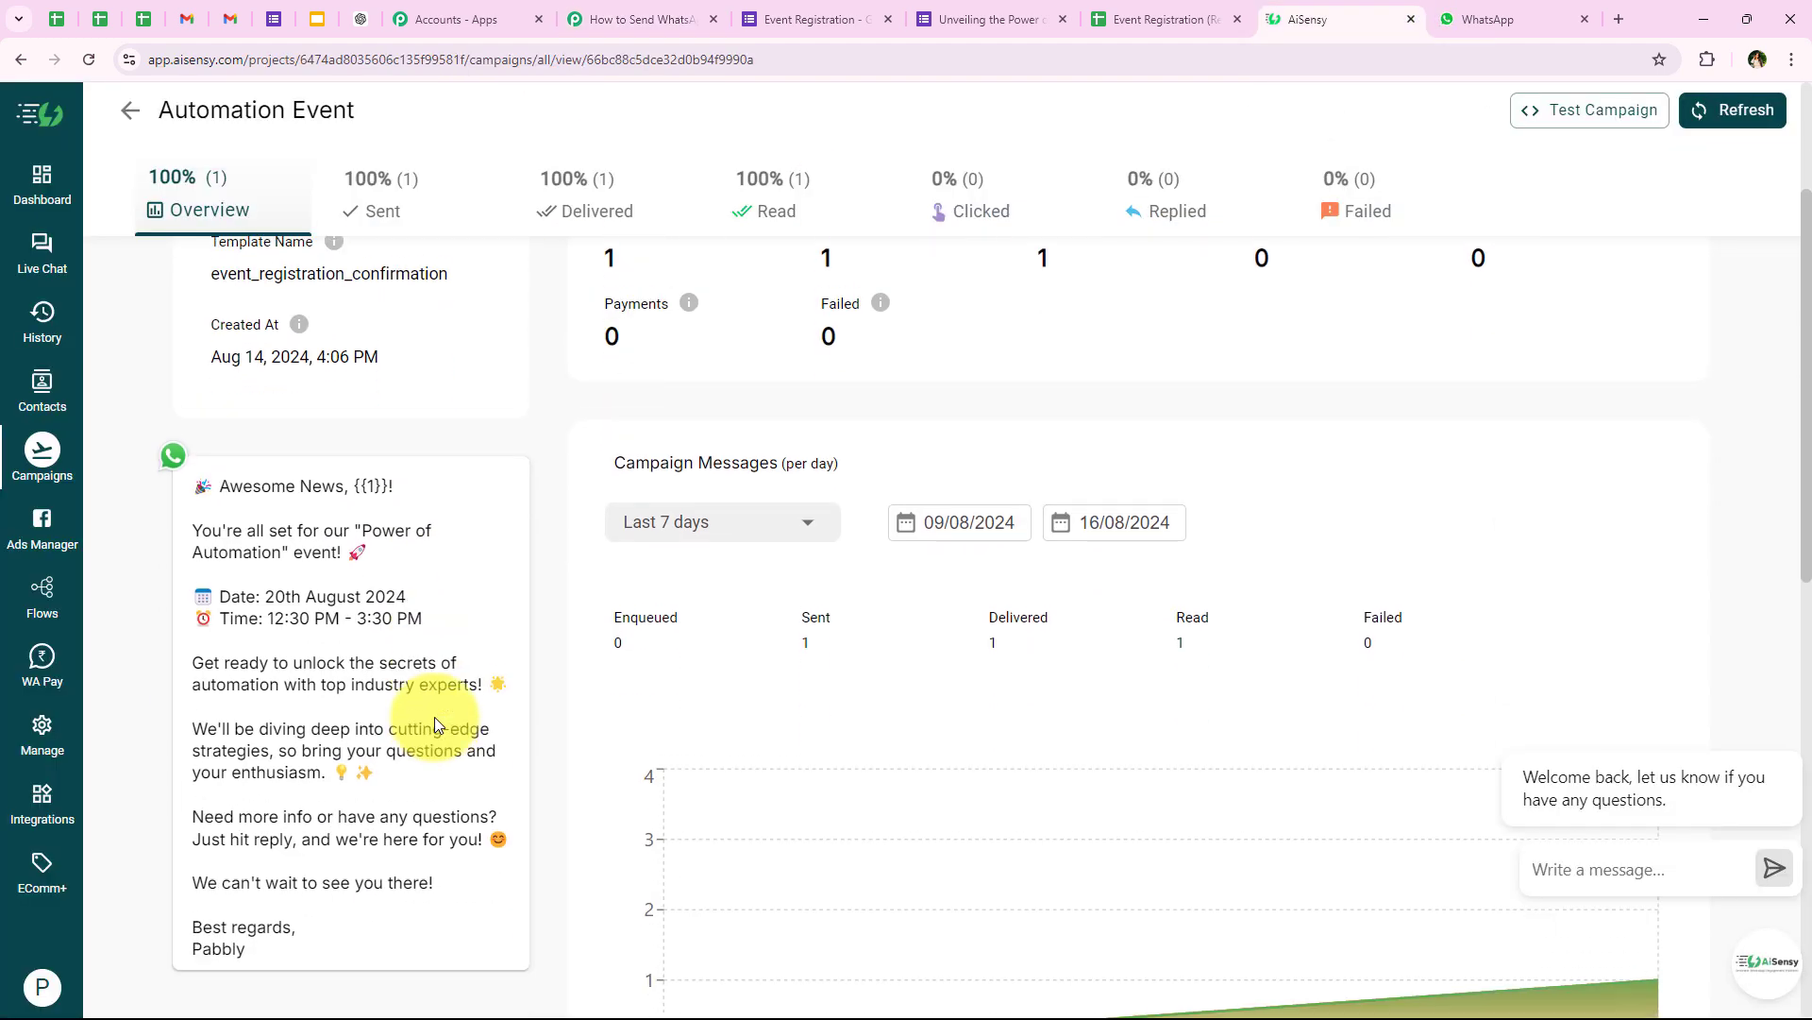
scroll(89, 579, "up", 2)
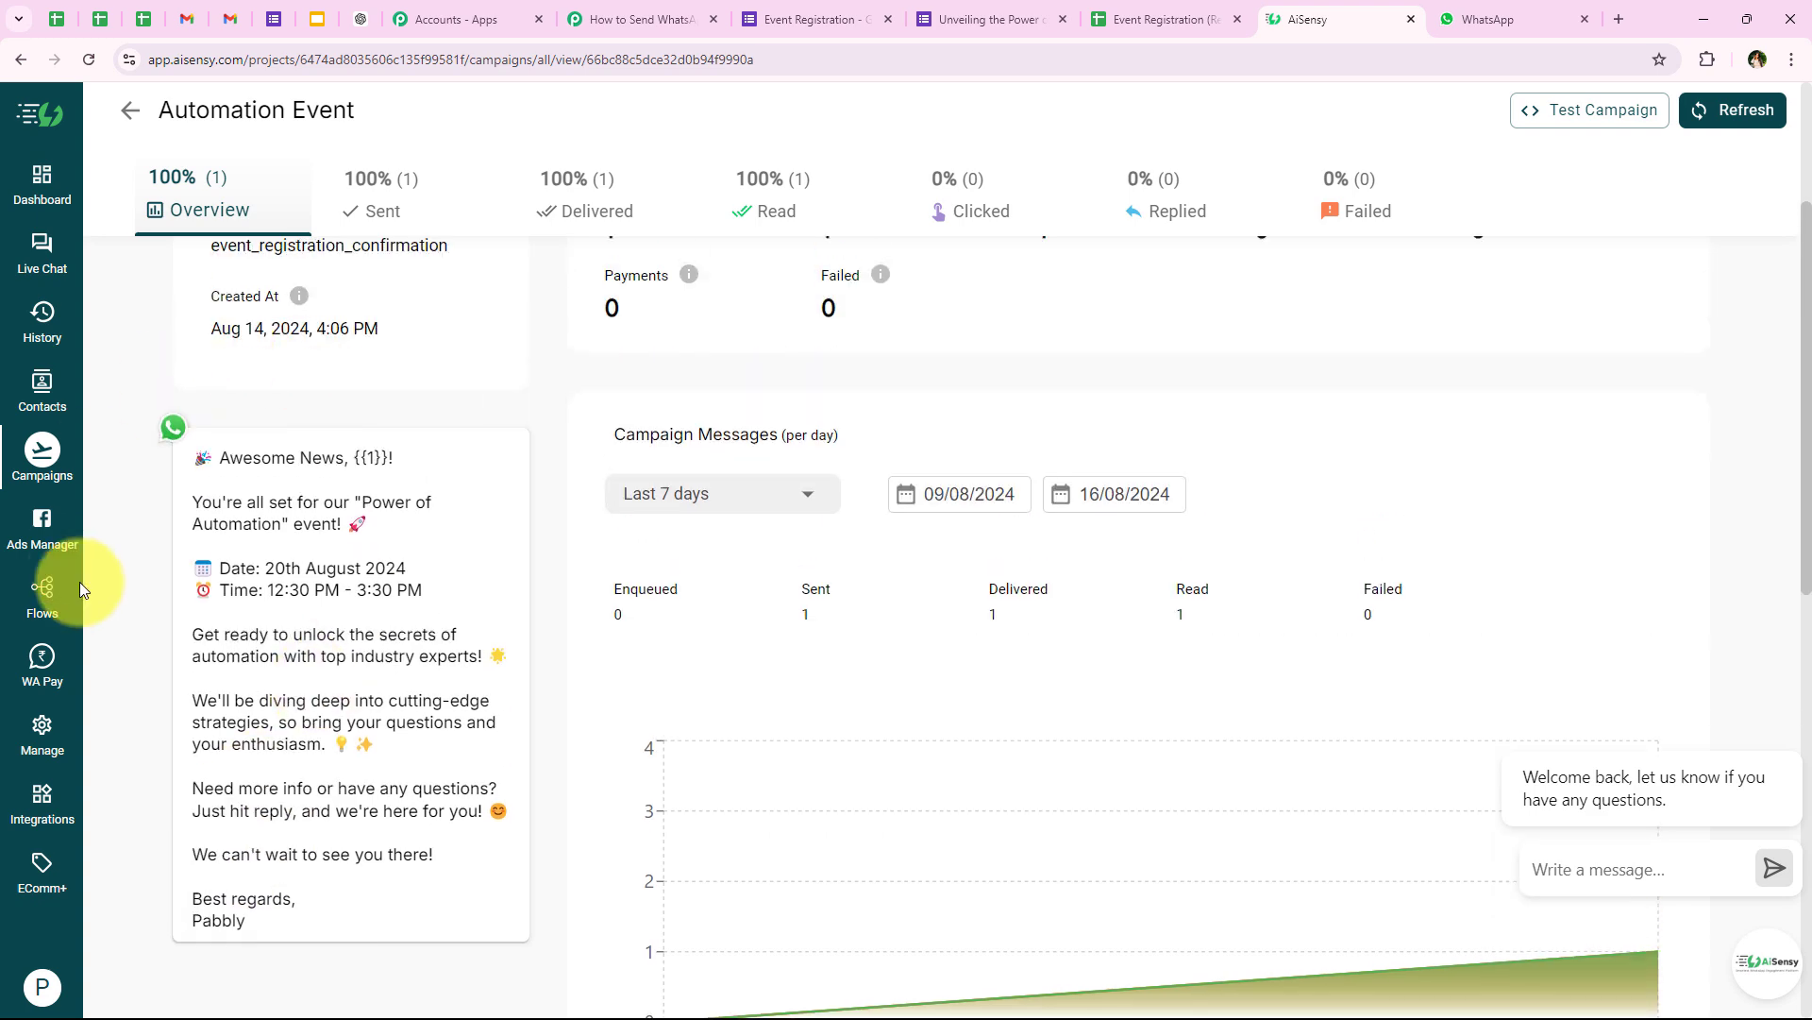
scroll(89, 579, "down", 1)
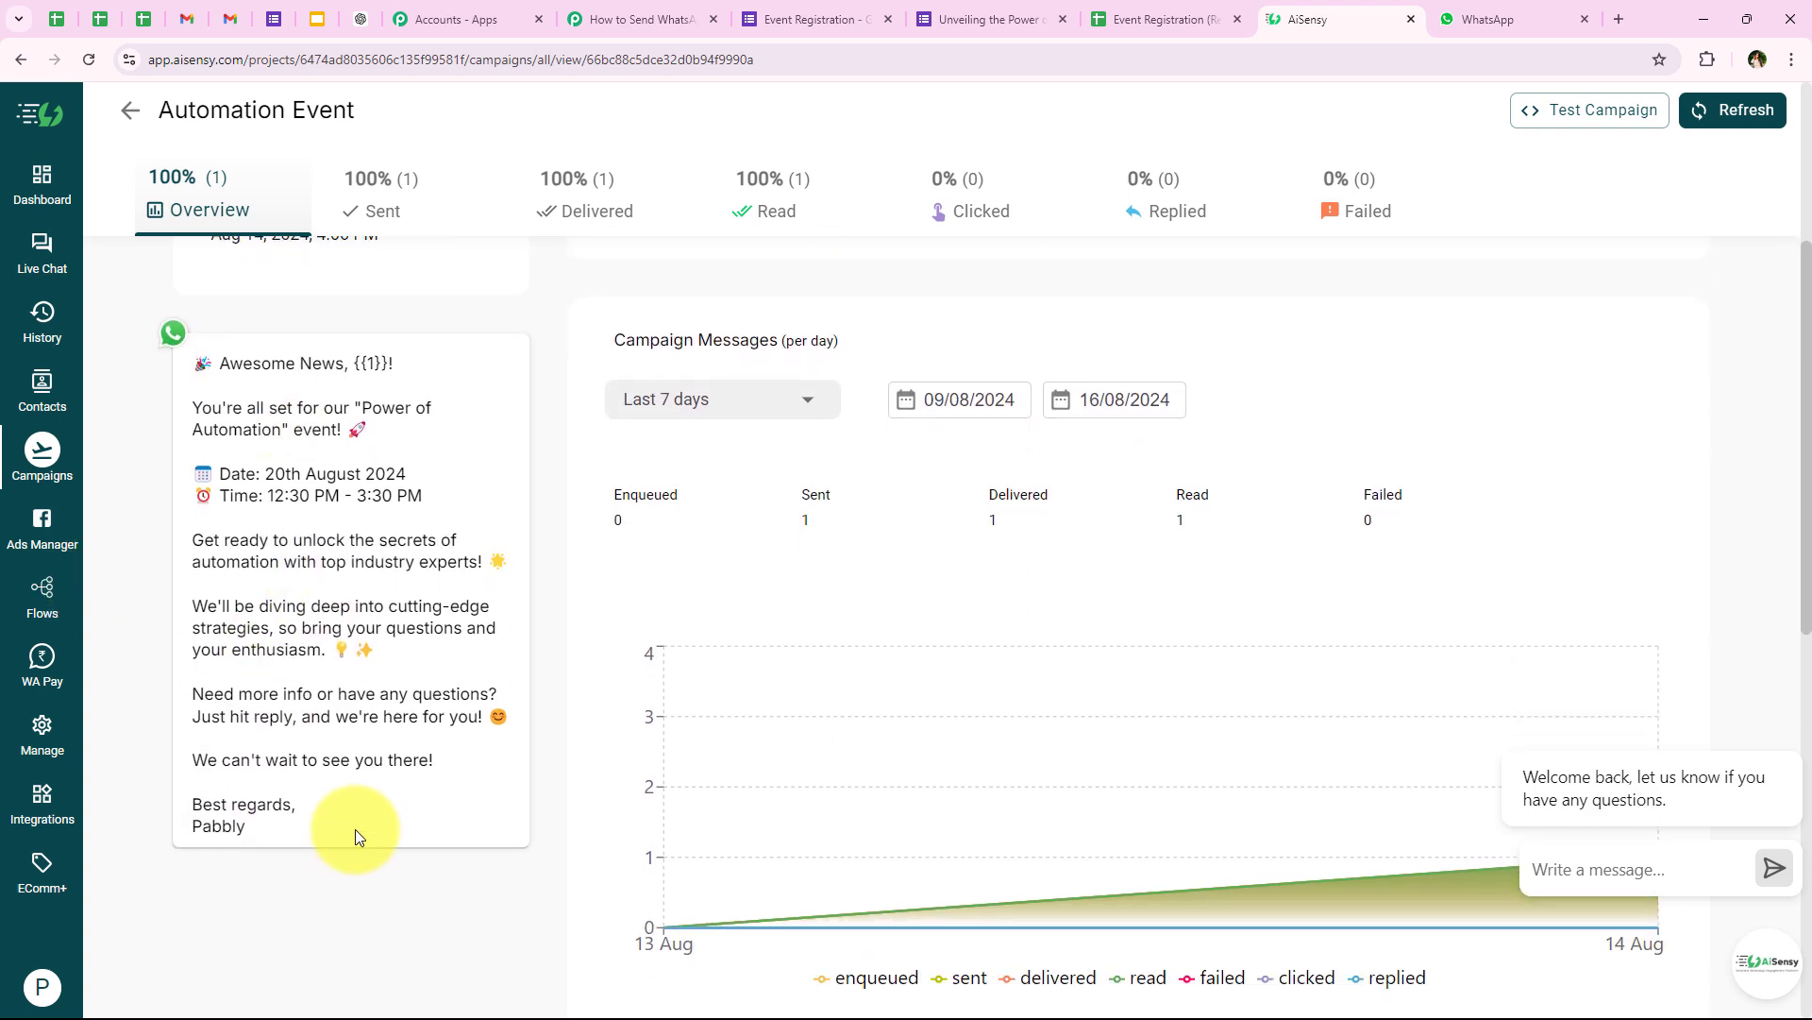
left_click_drag(355, 830, 191, 405)
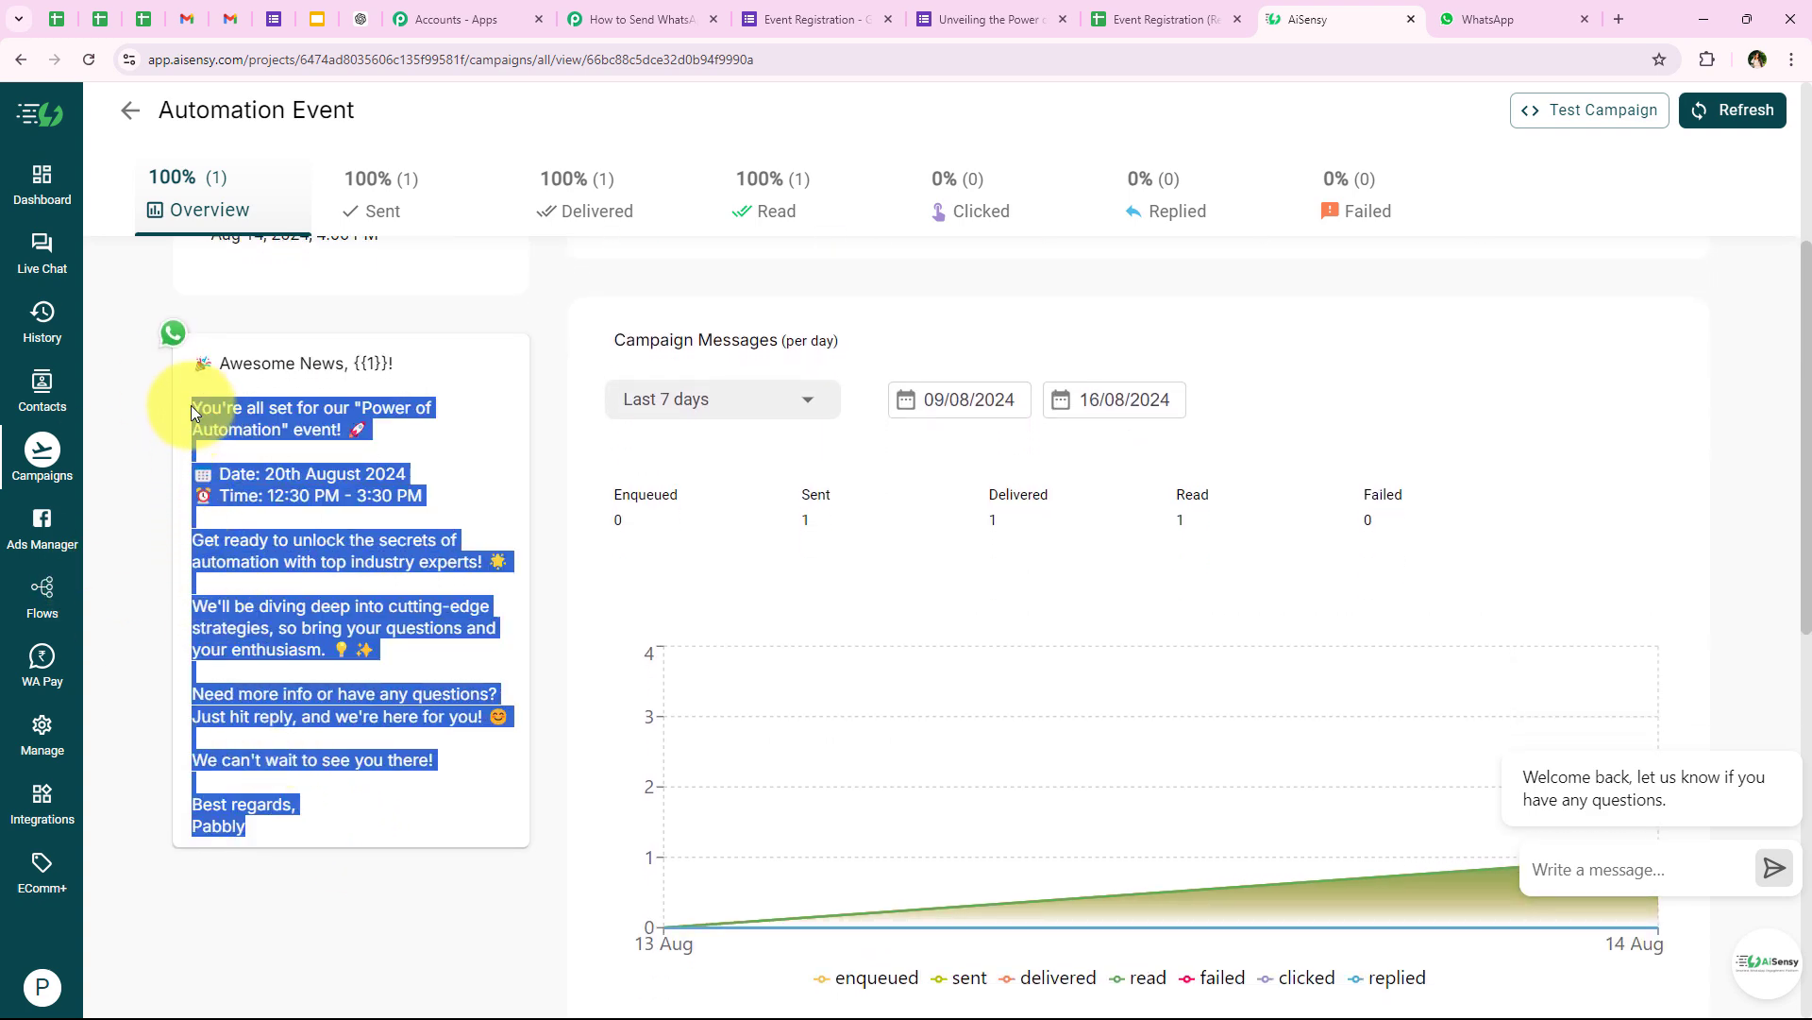
left_click(223, 466)
left_click_drag(347, 362, 387, 361)
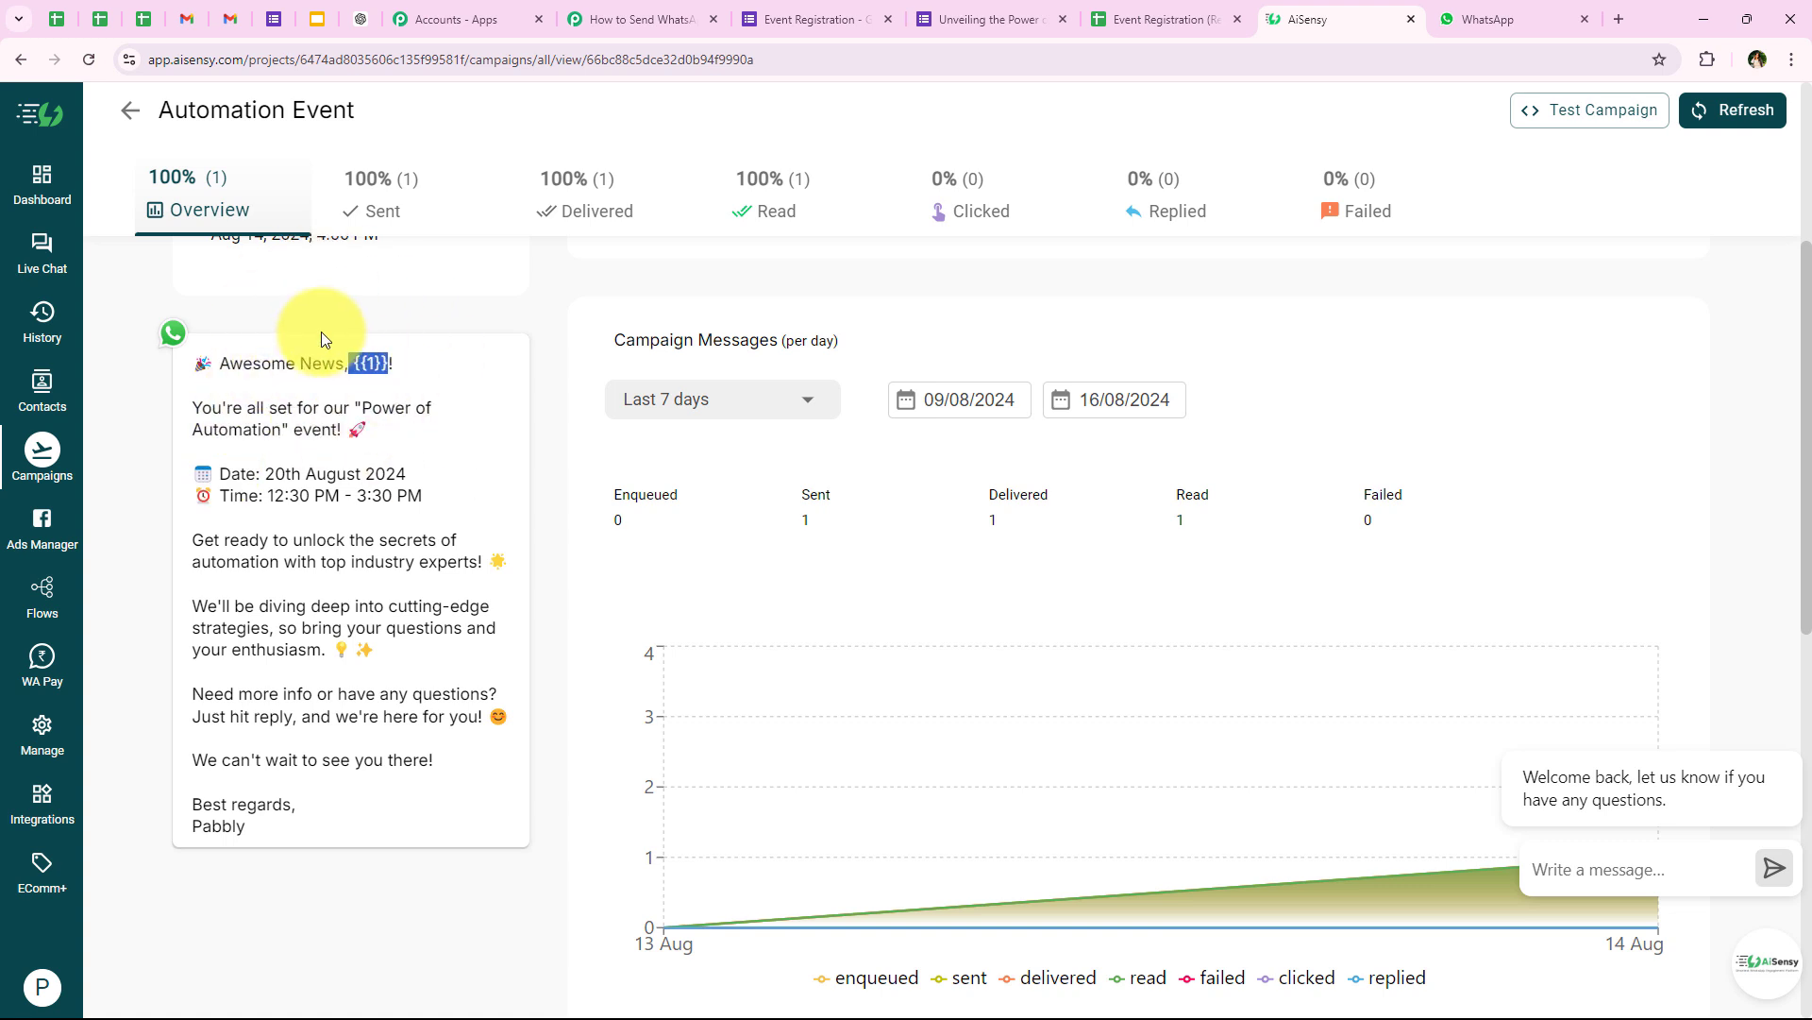
left_click_drag(354, 364, 395, 363)
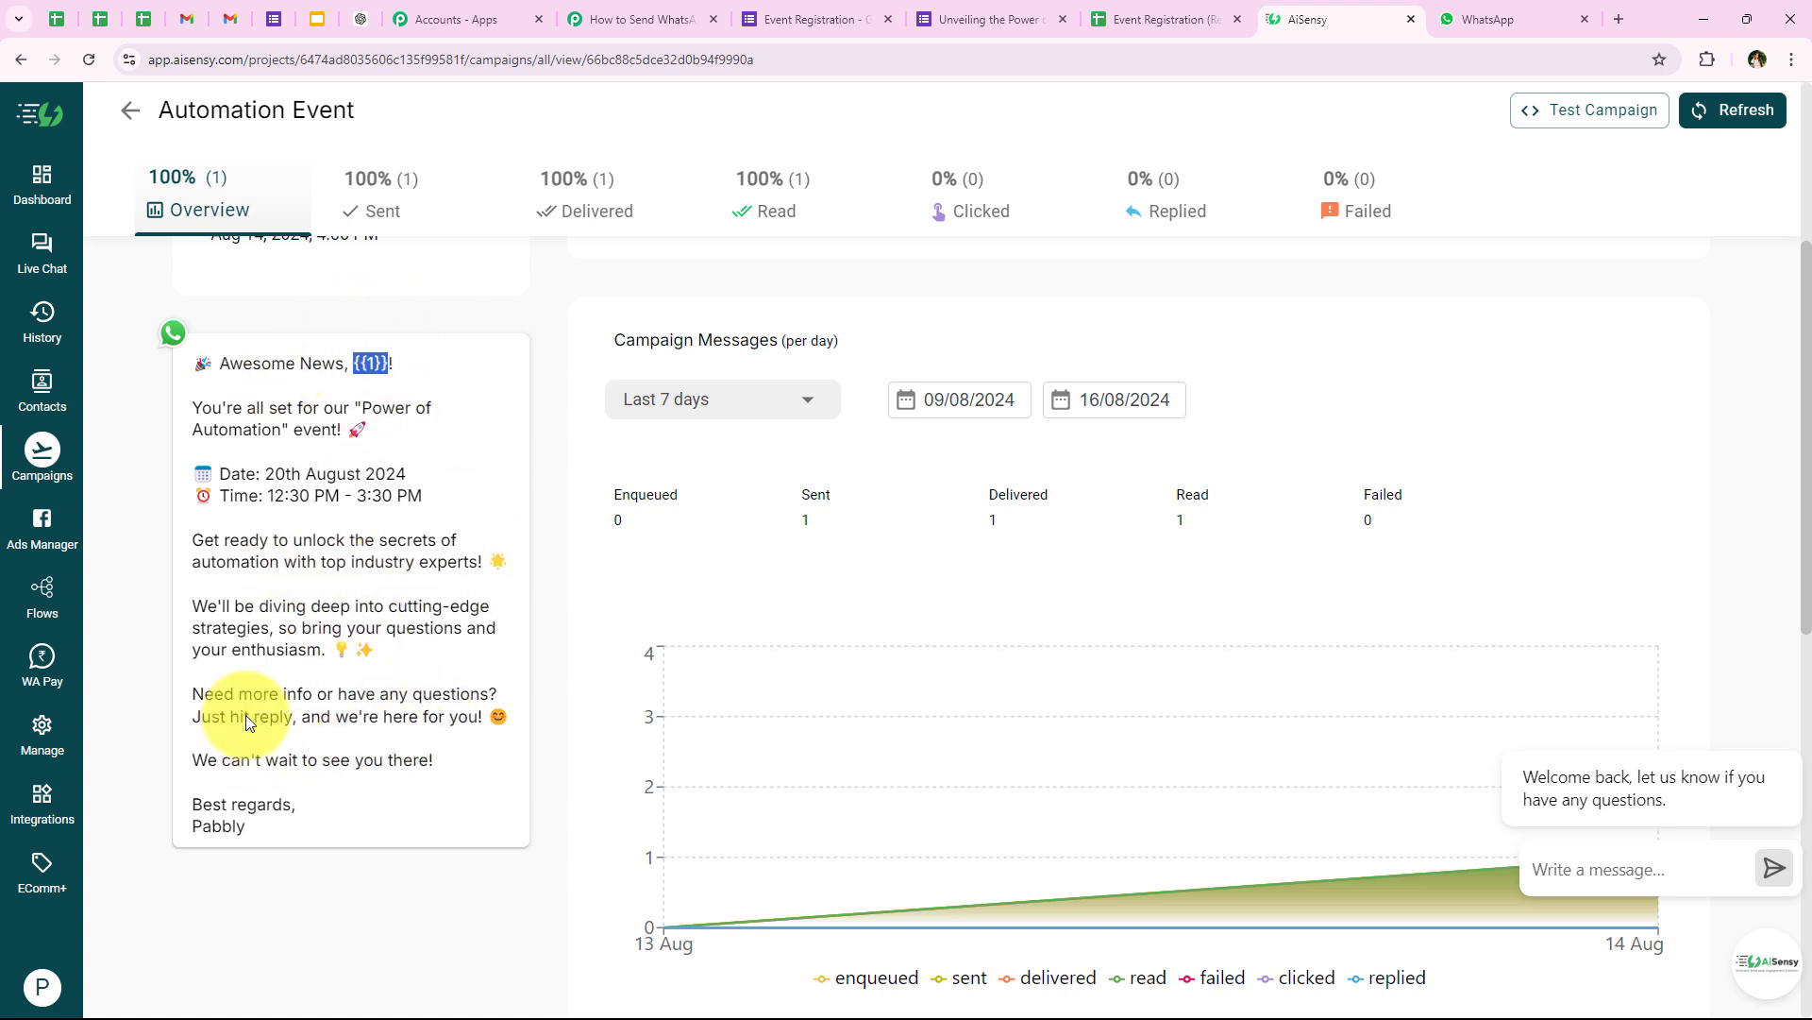
left_click(351, 364)
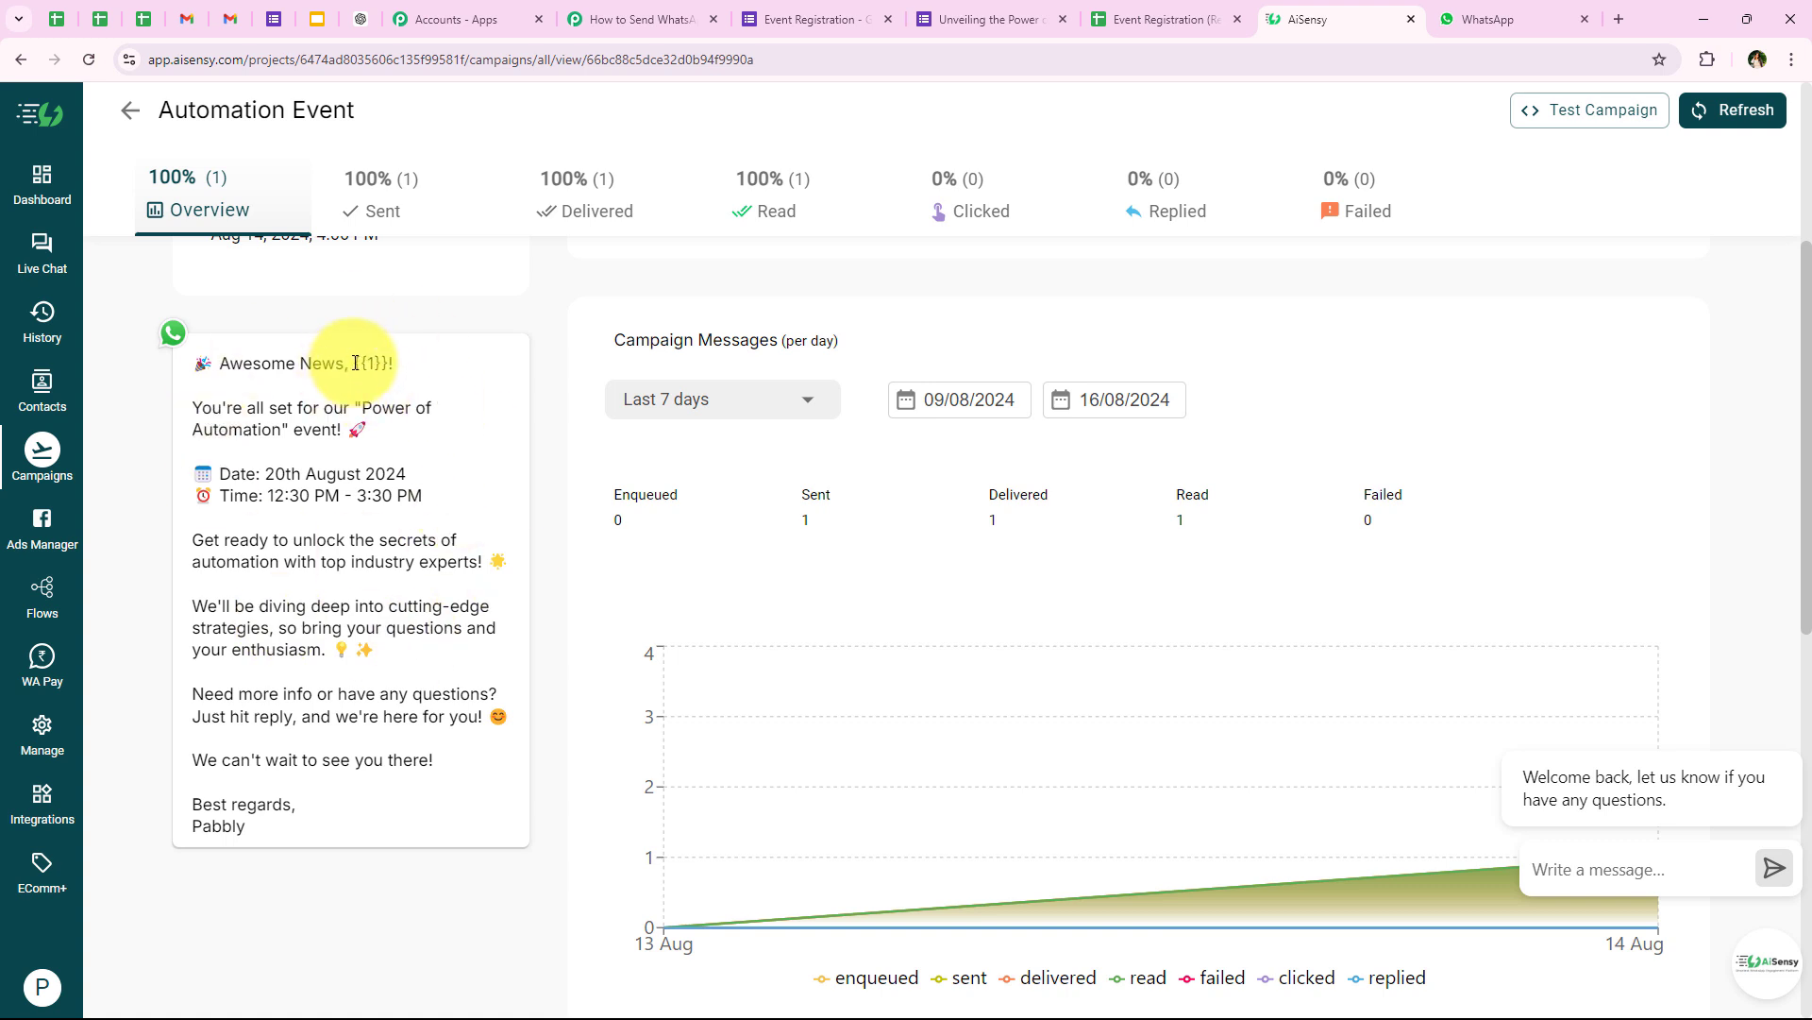
left_click_drag(355, 363, 388, 363)
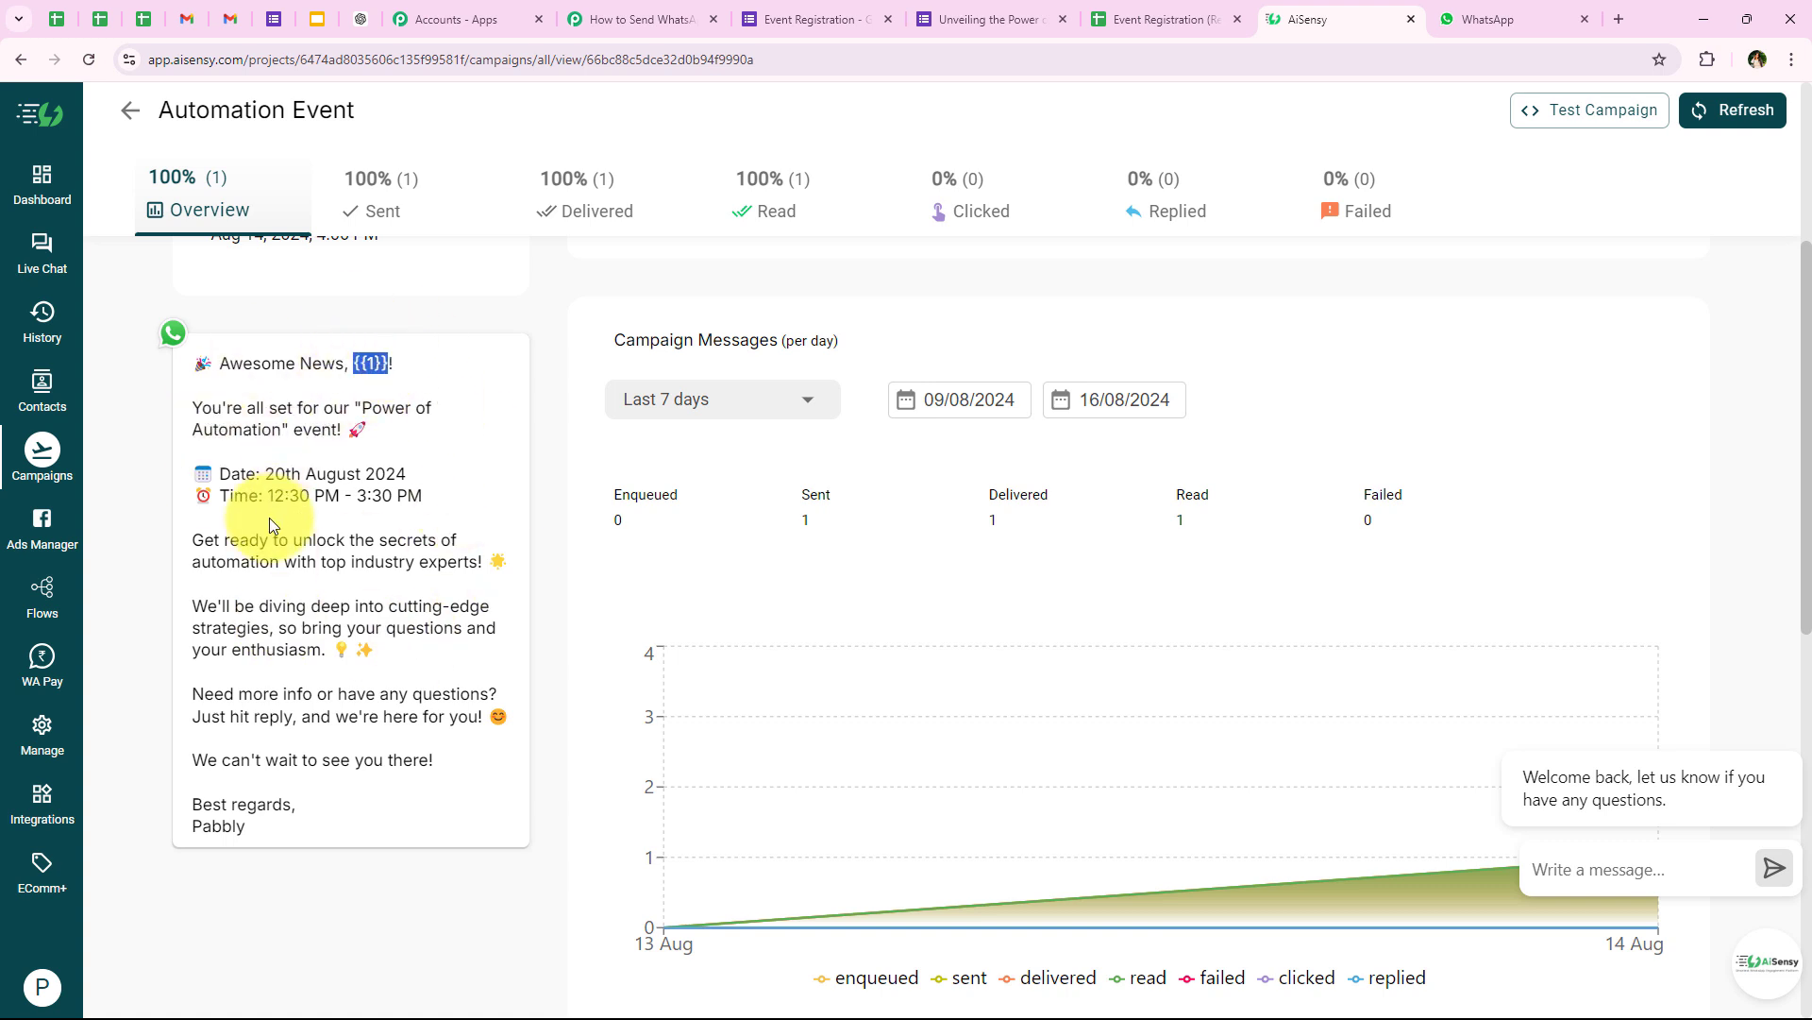
left_click(278, 729)
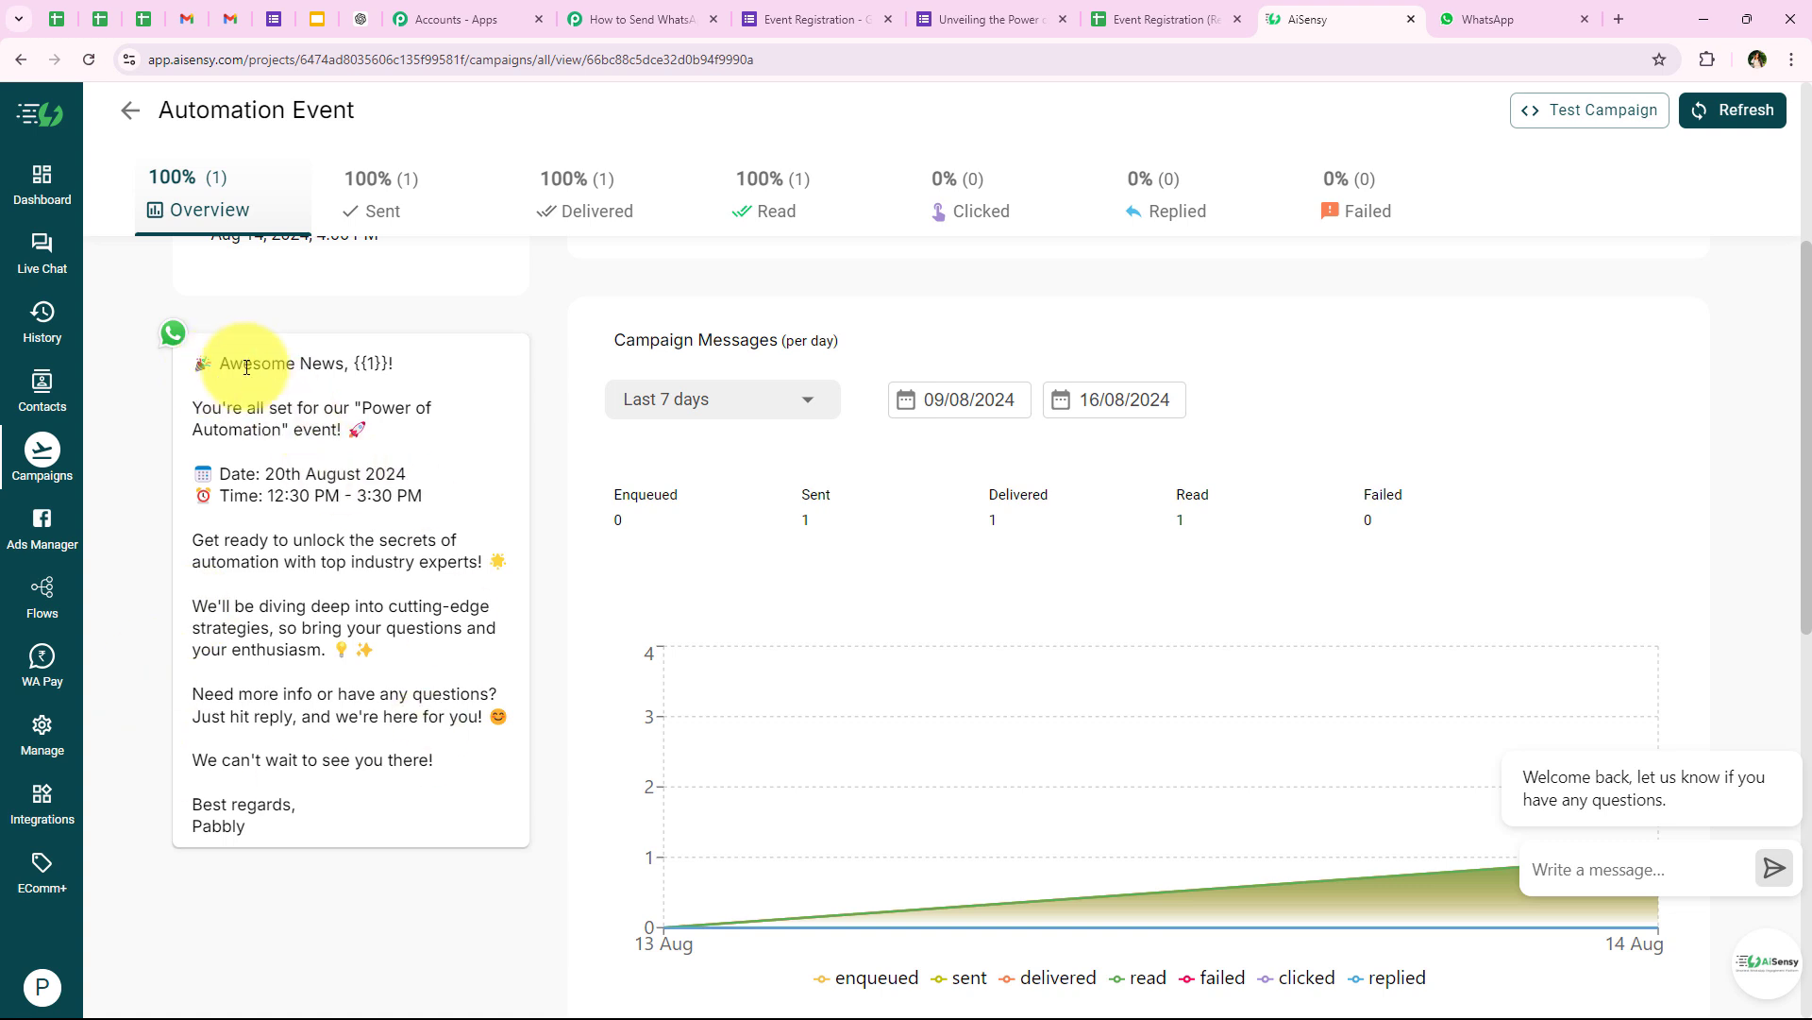
left_click_drag(219, 363, 344, 365)
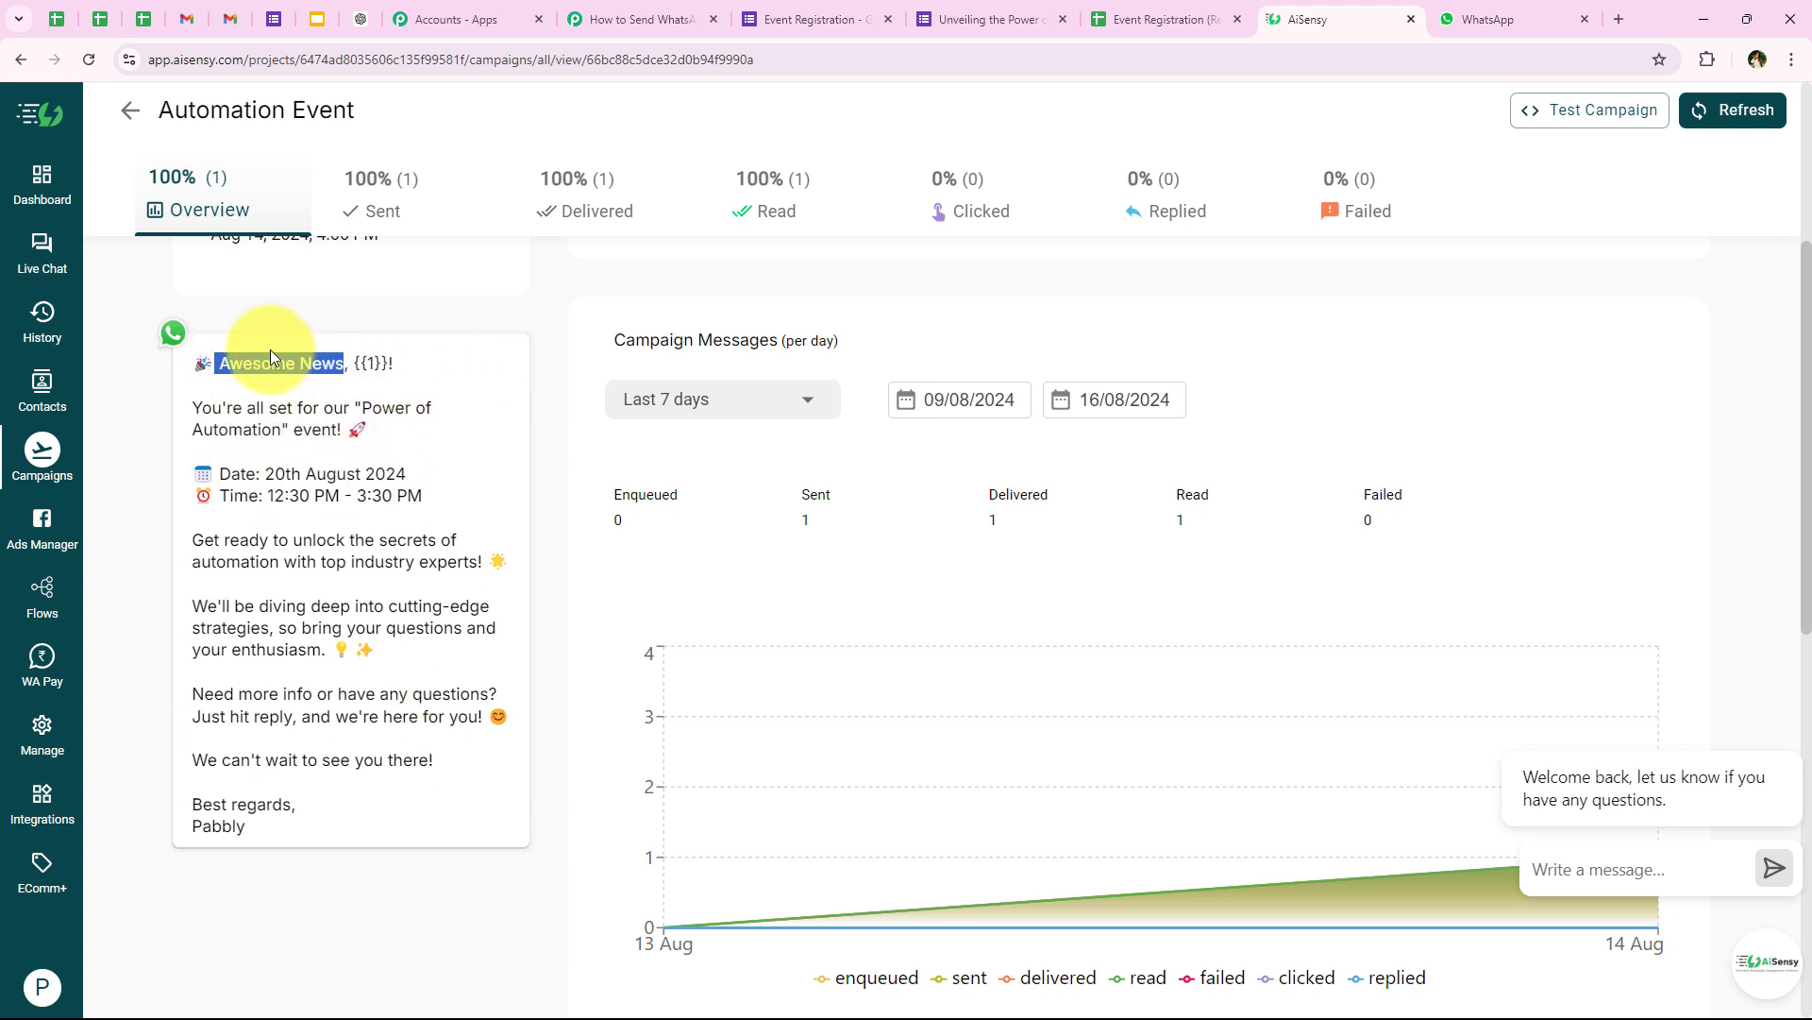
left_click_drag(192, 408, 291, 827)
left_click(364, 568)
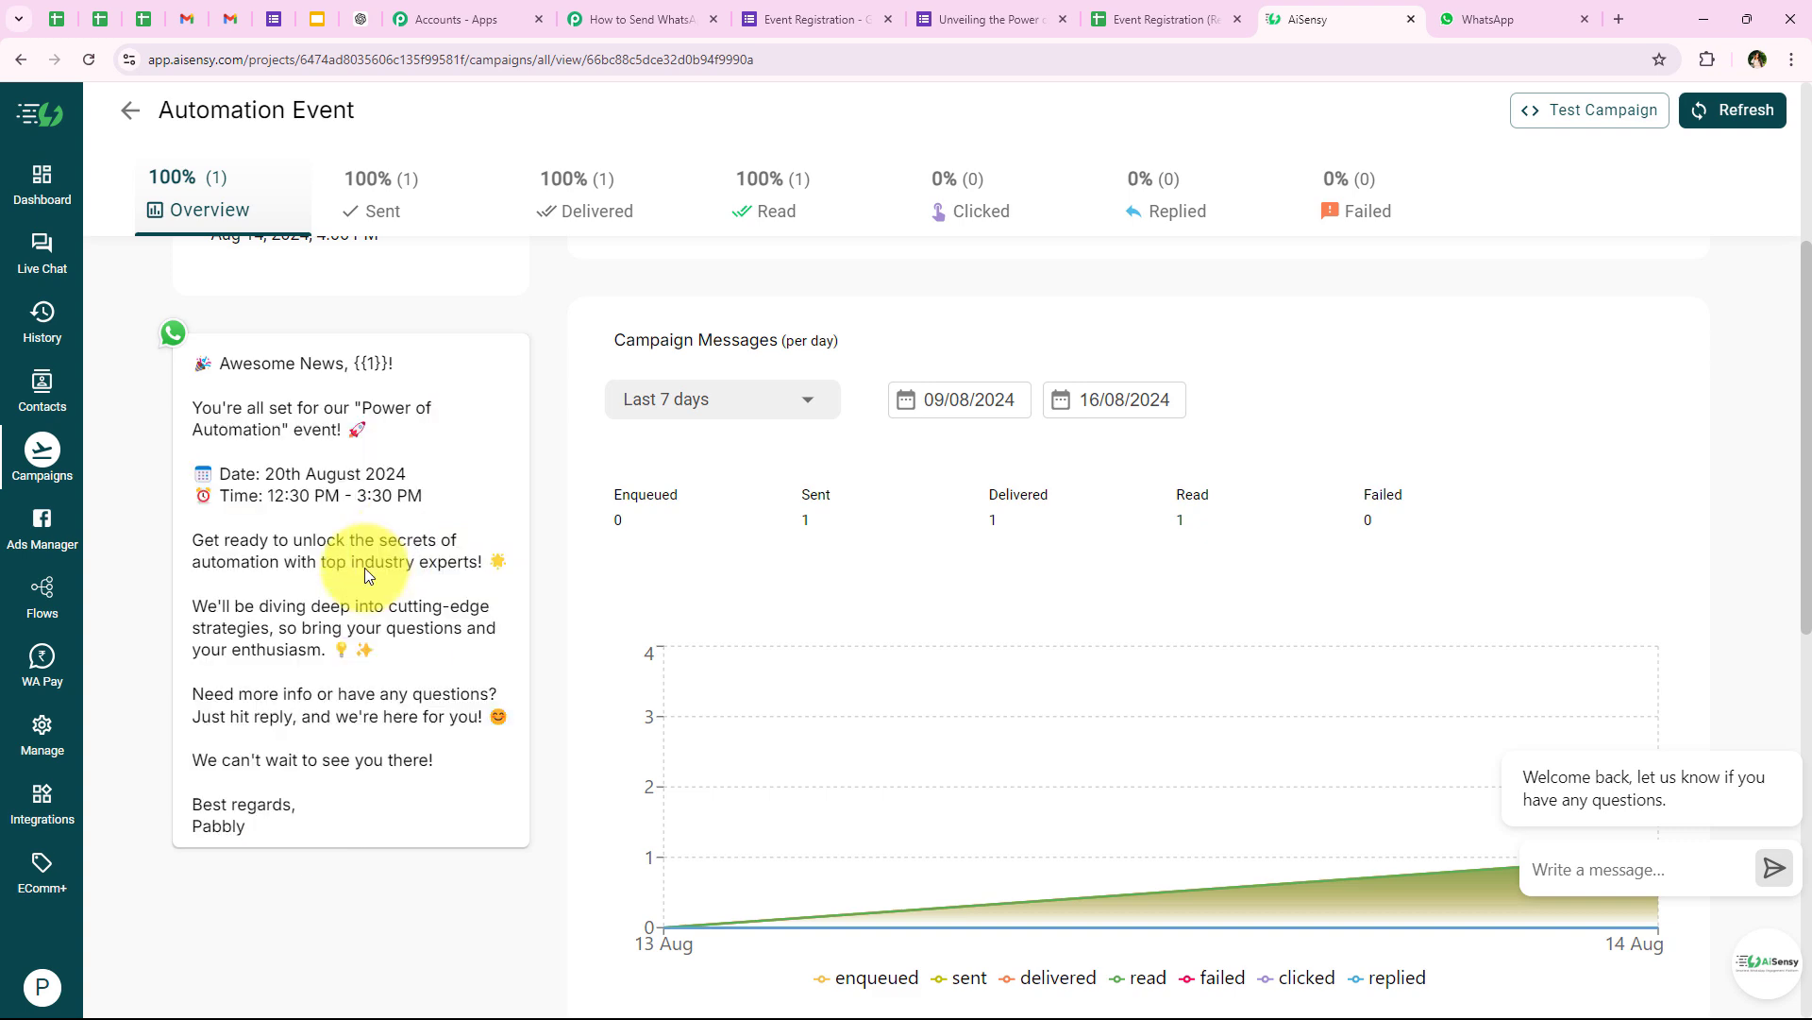
Map the form's Name answer (1. Name : Dummy User) into the Template Parameter field
left_click(642, 19)
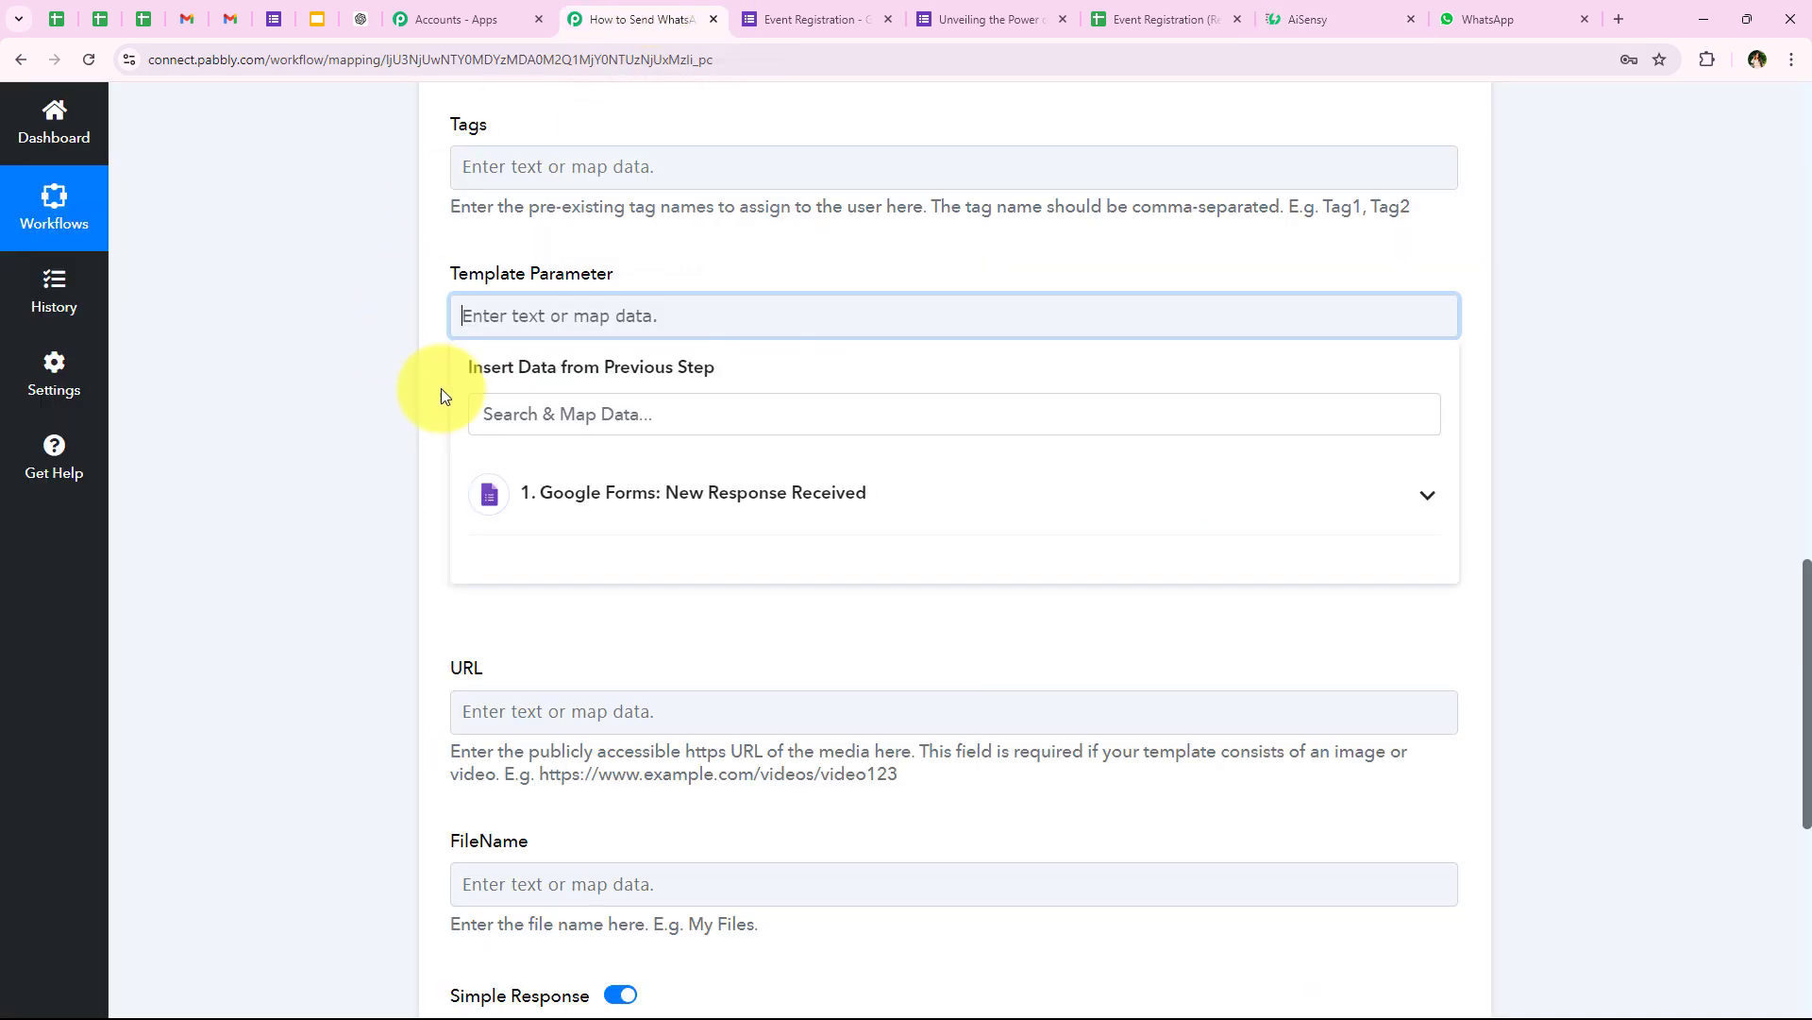
left_click_drag(444, 261, 591, 302)
left_click(591, 312)
left_click(650, 412)
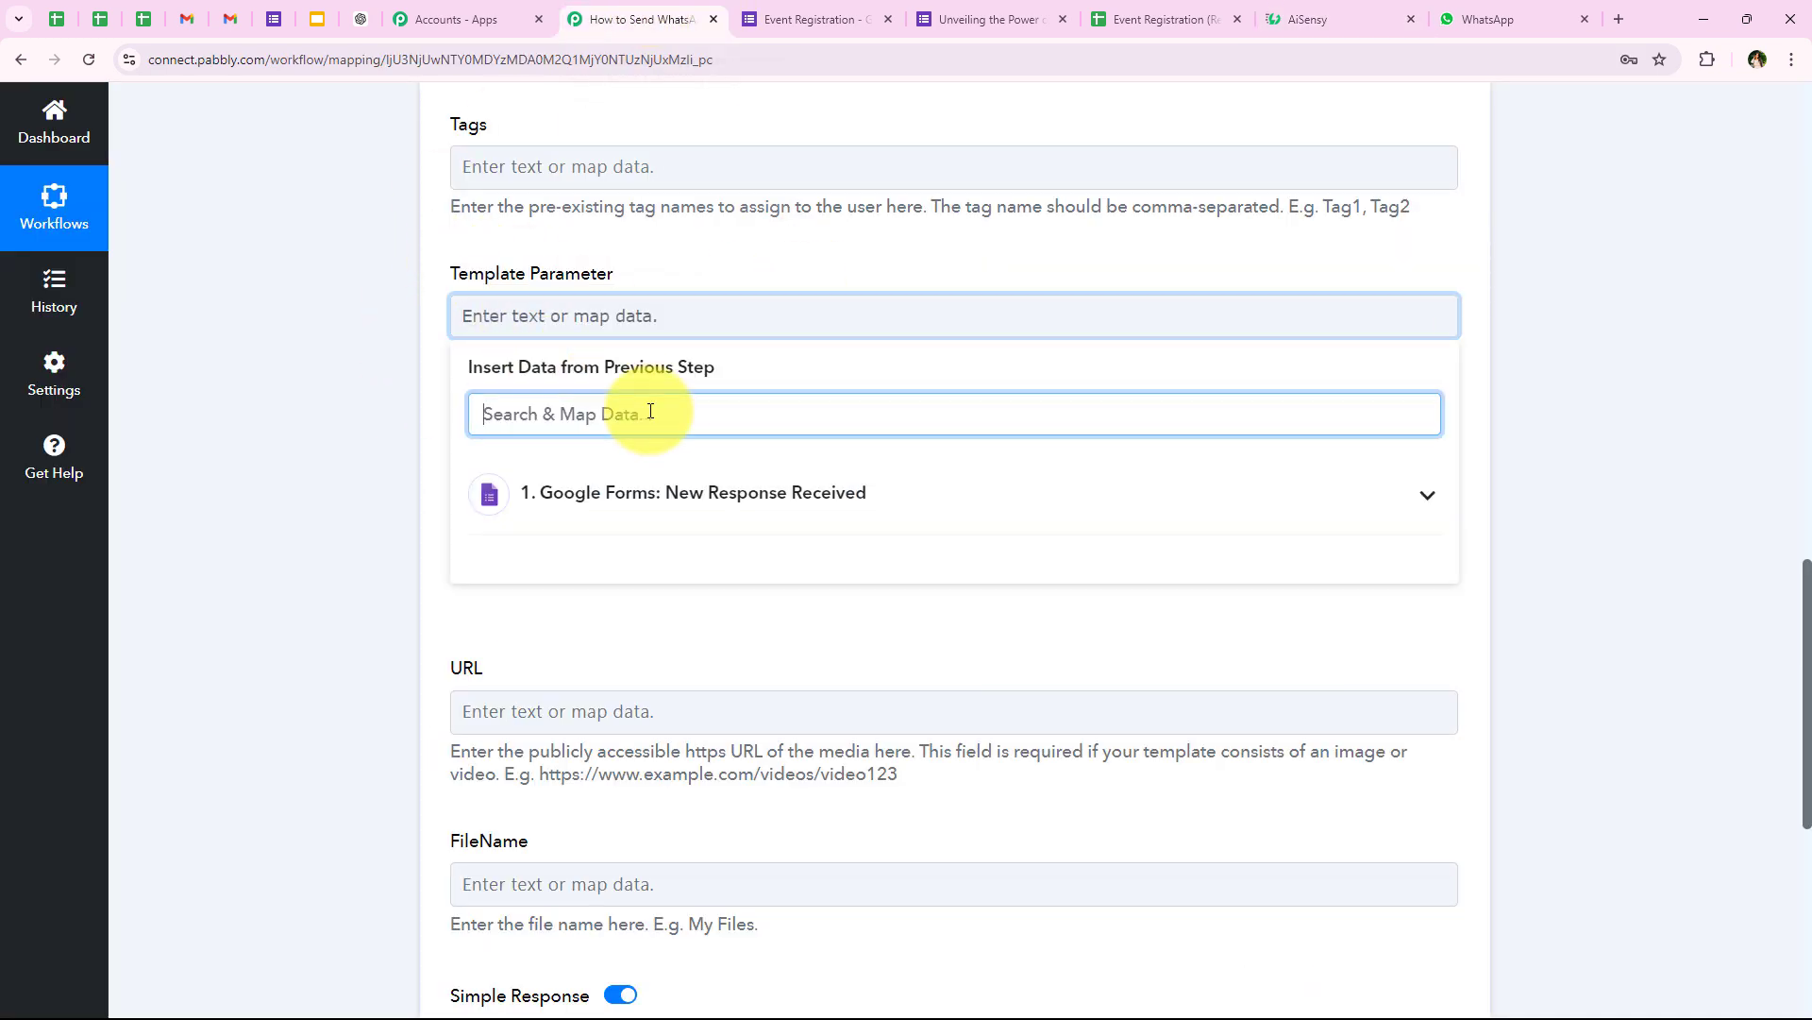
type("name")
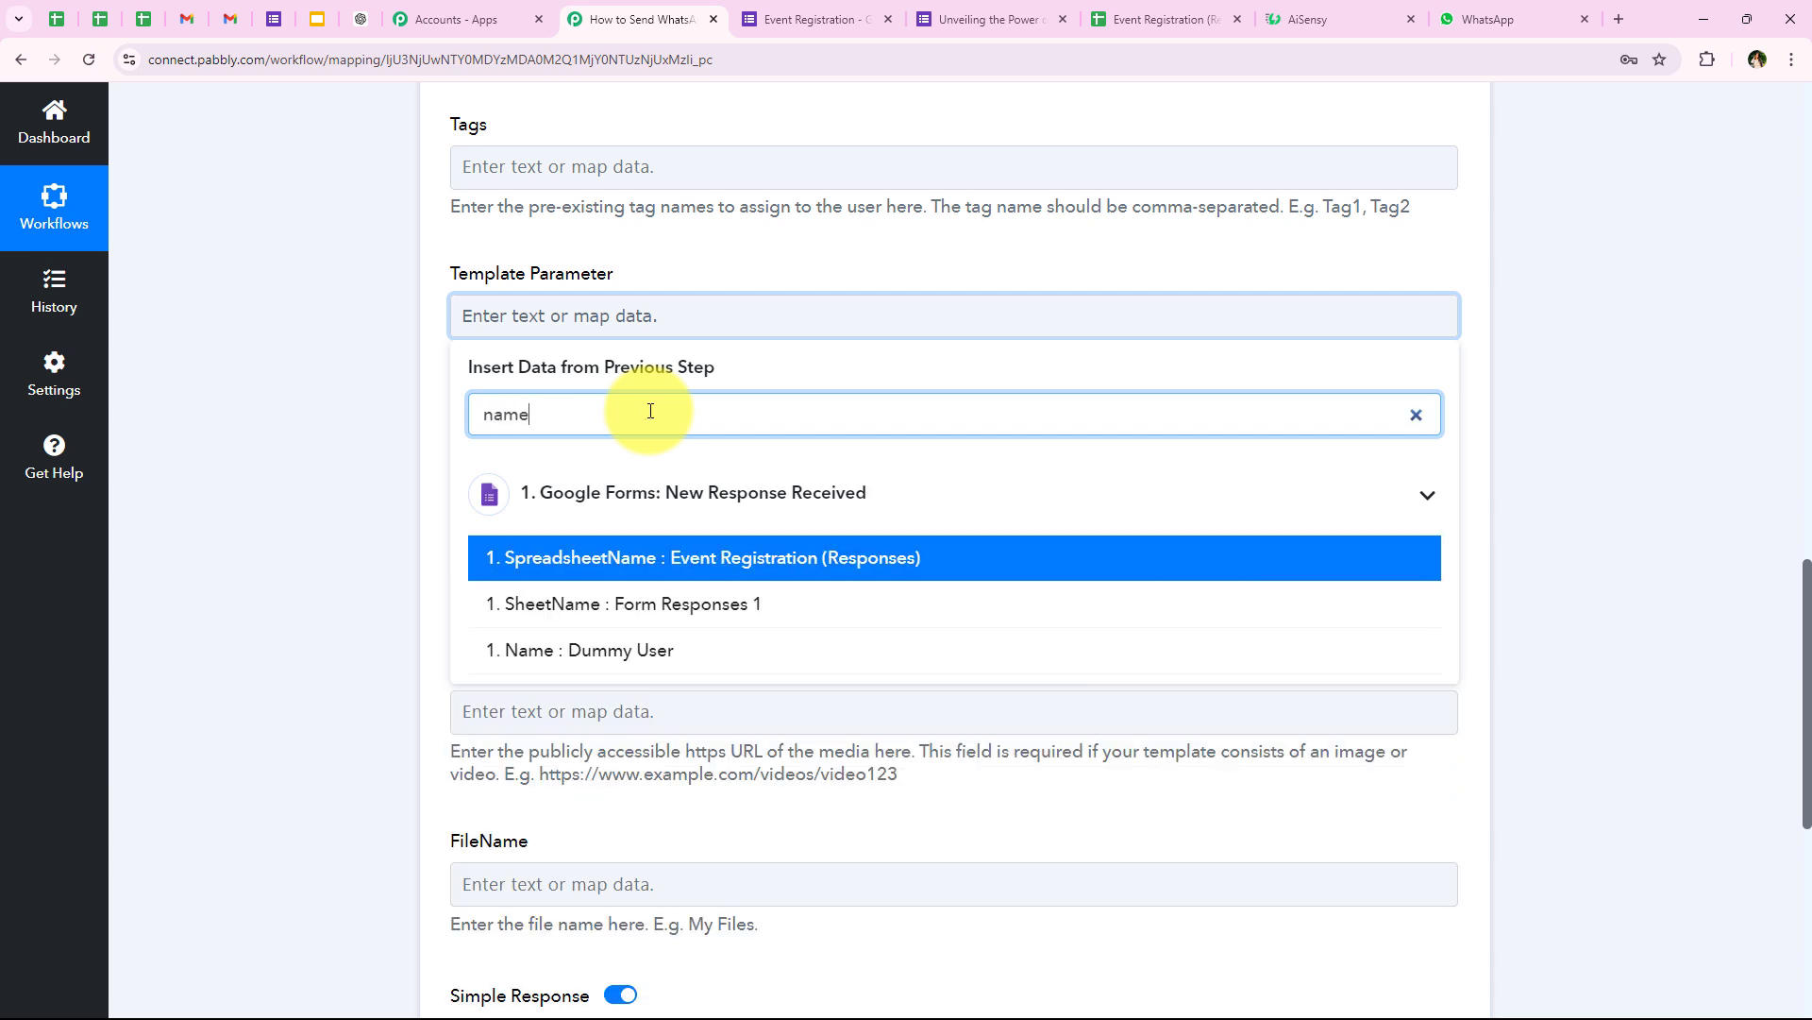
left_click(730, 672)
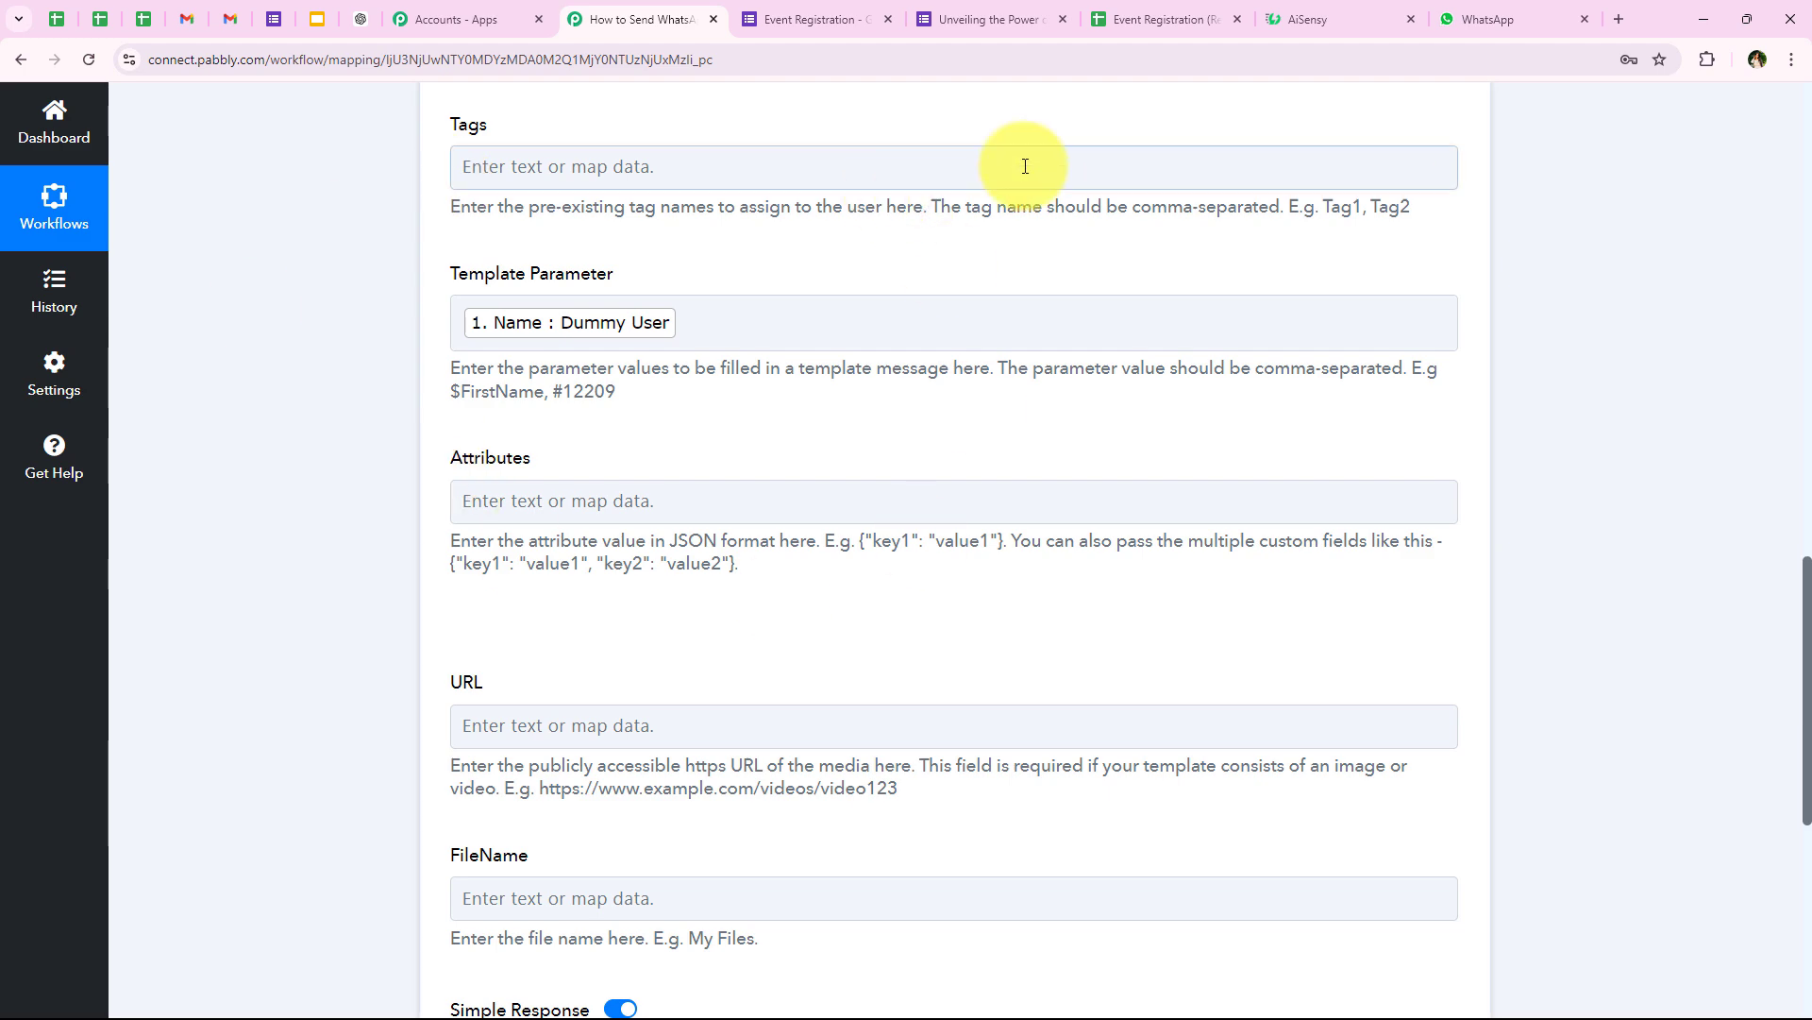
Confirm the AiSensy template has one {{1}} placeholder and that parameter values are comma-separated
left_click(1340, 19)
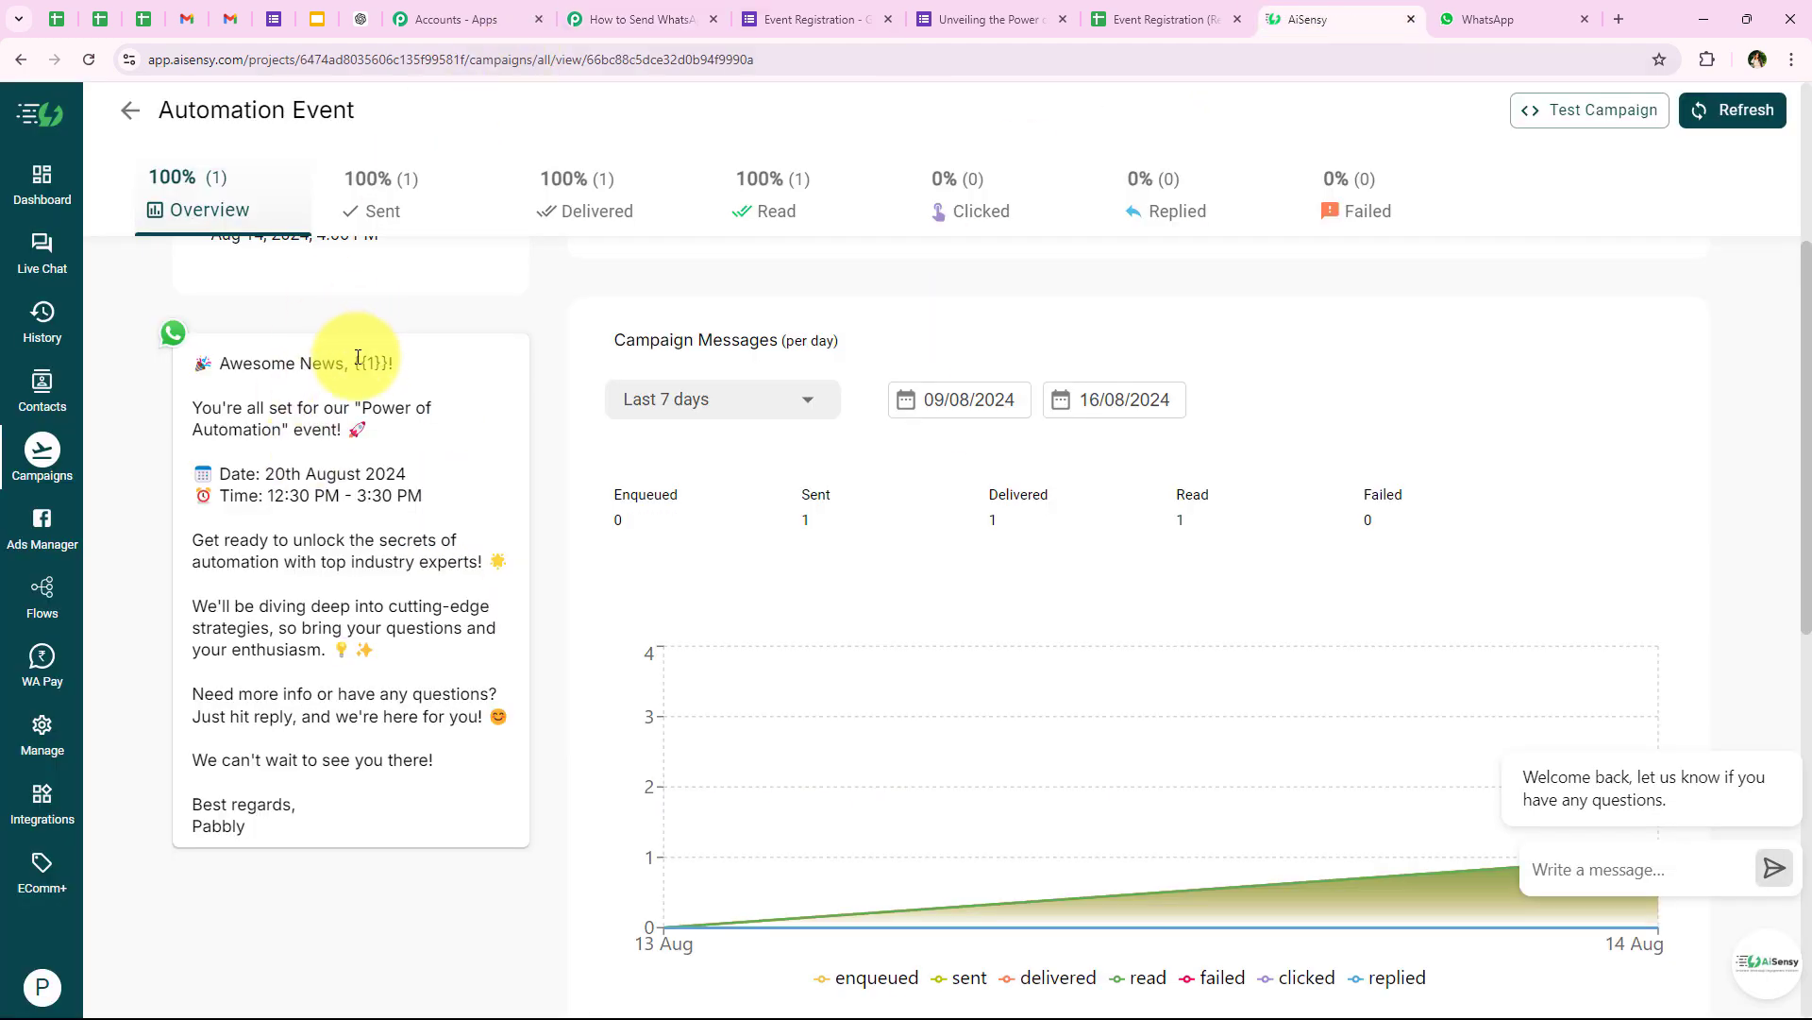
left_click_drag(354, 364, 388, 363)
left_click(586, 8)
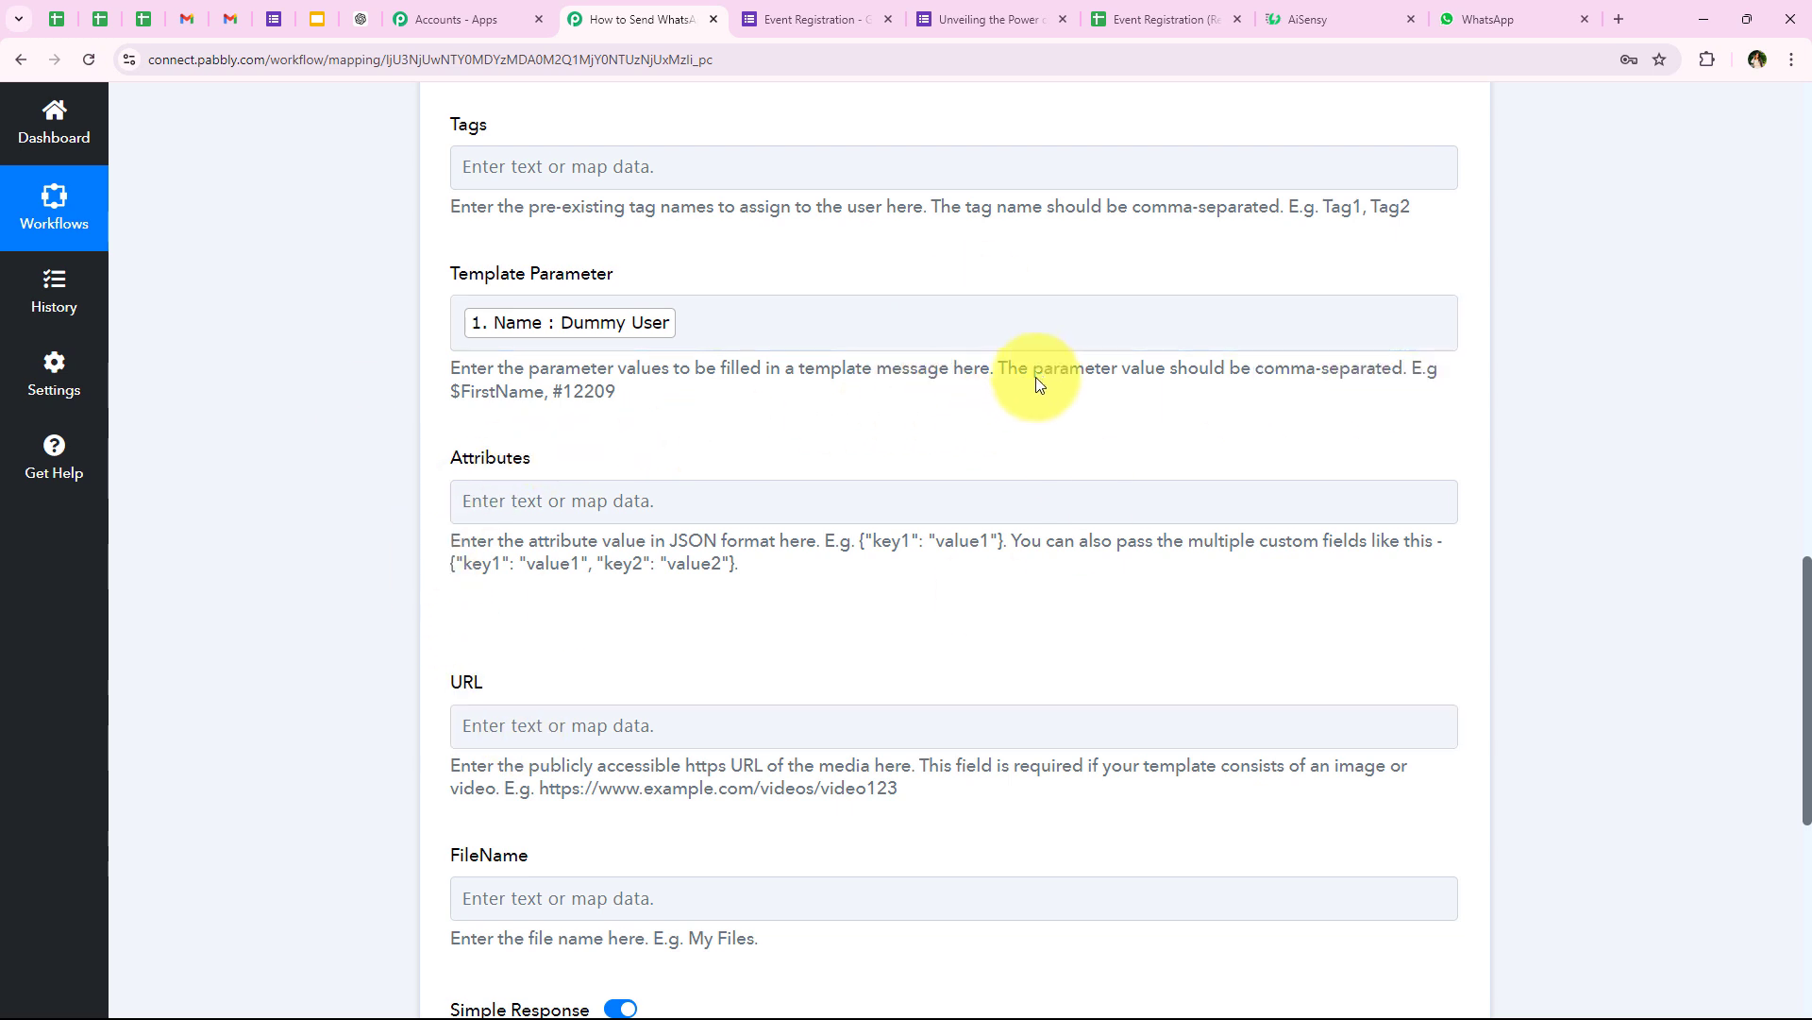
left_click_drag(1006, 368, 1409, 368)
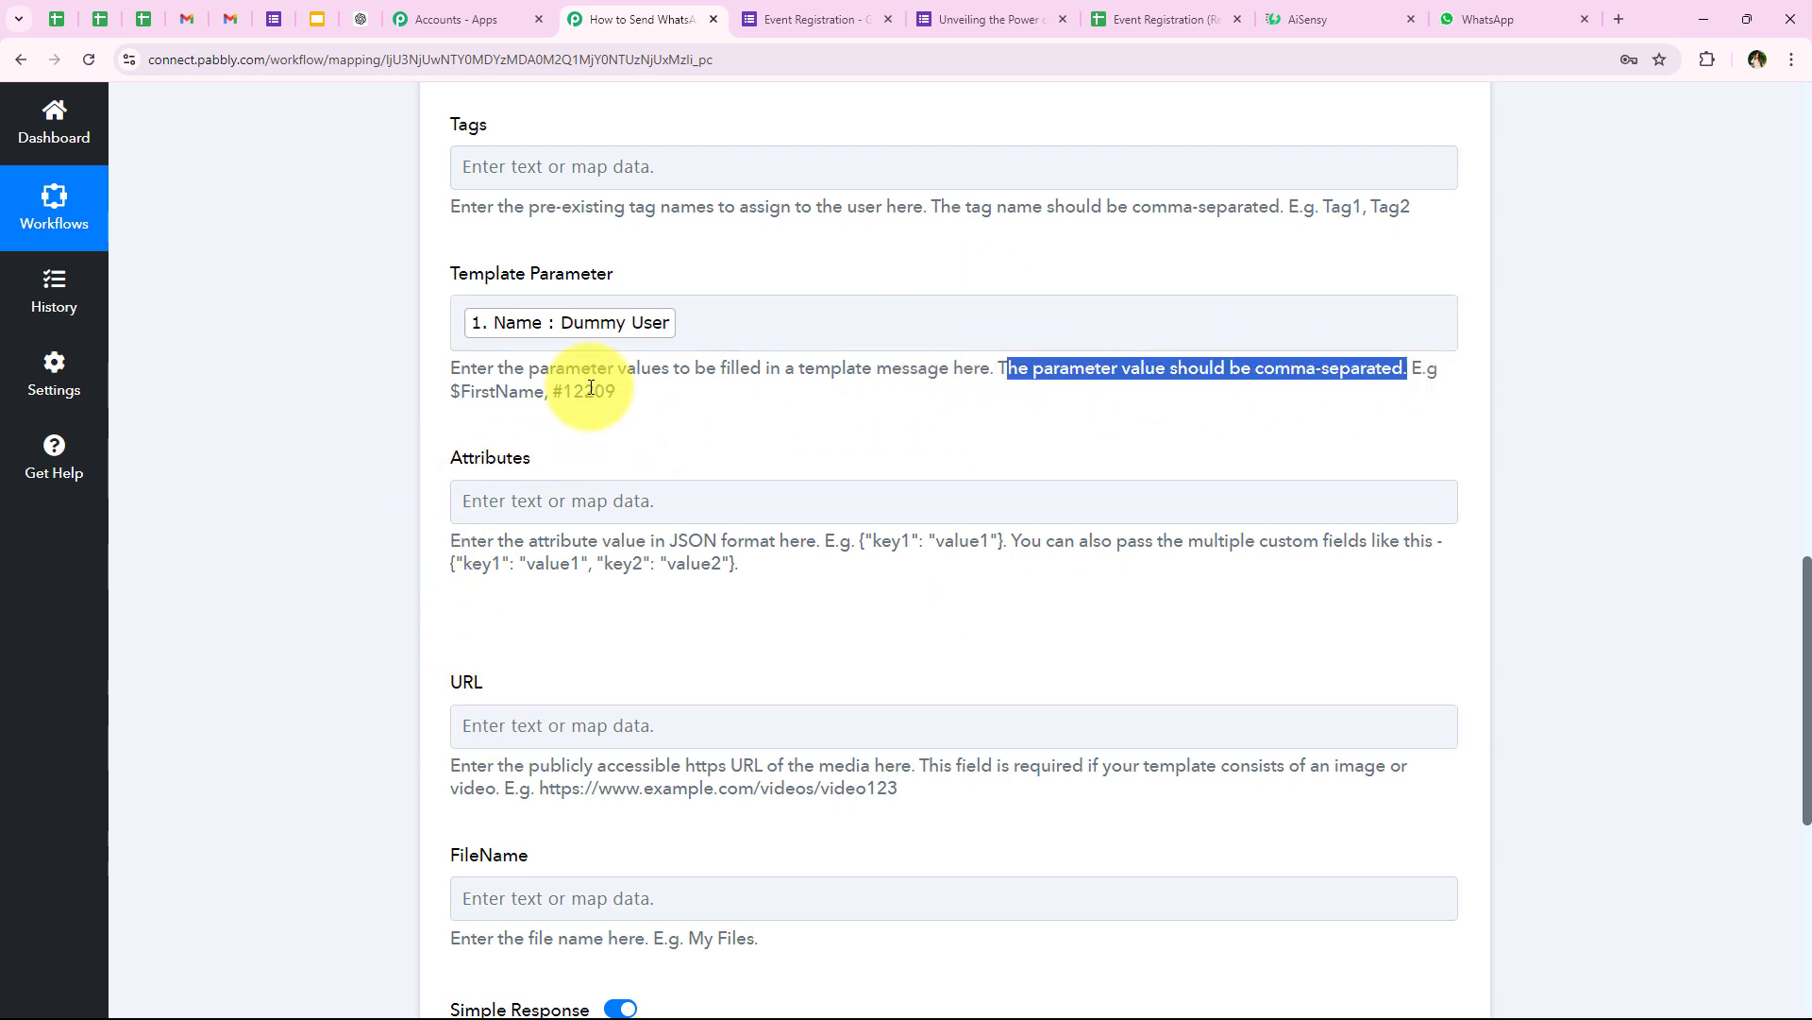
left_click(590, 389)
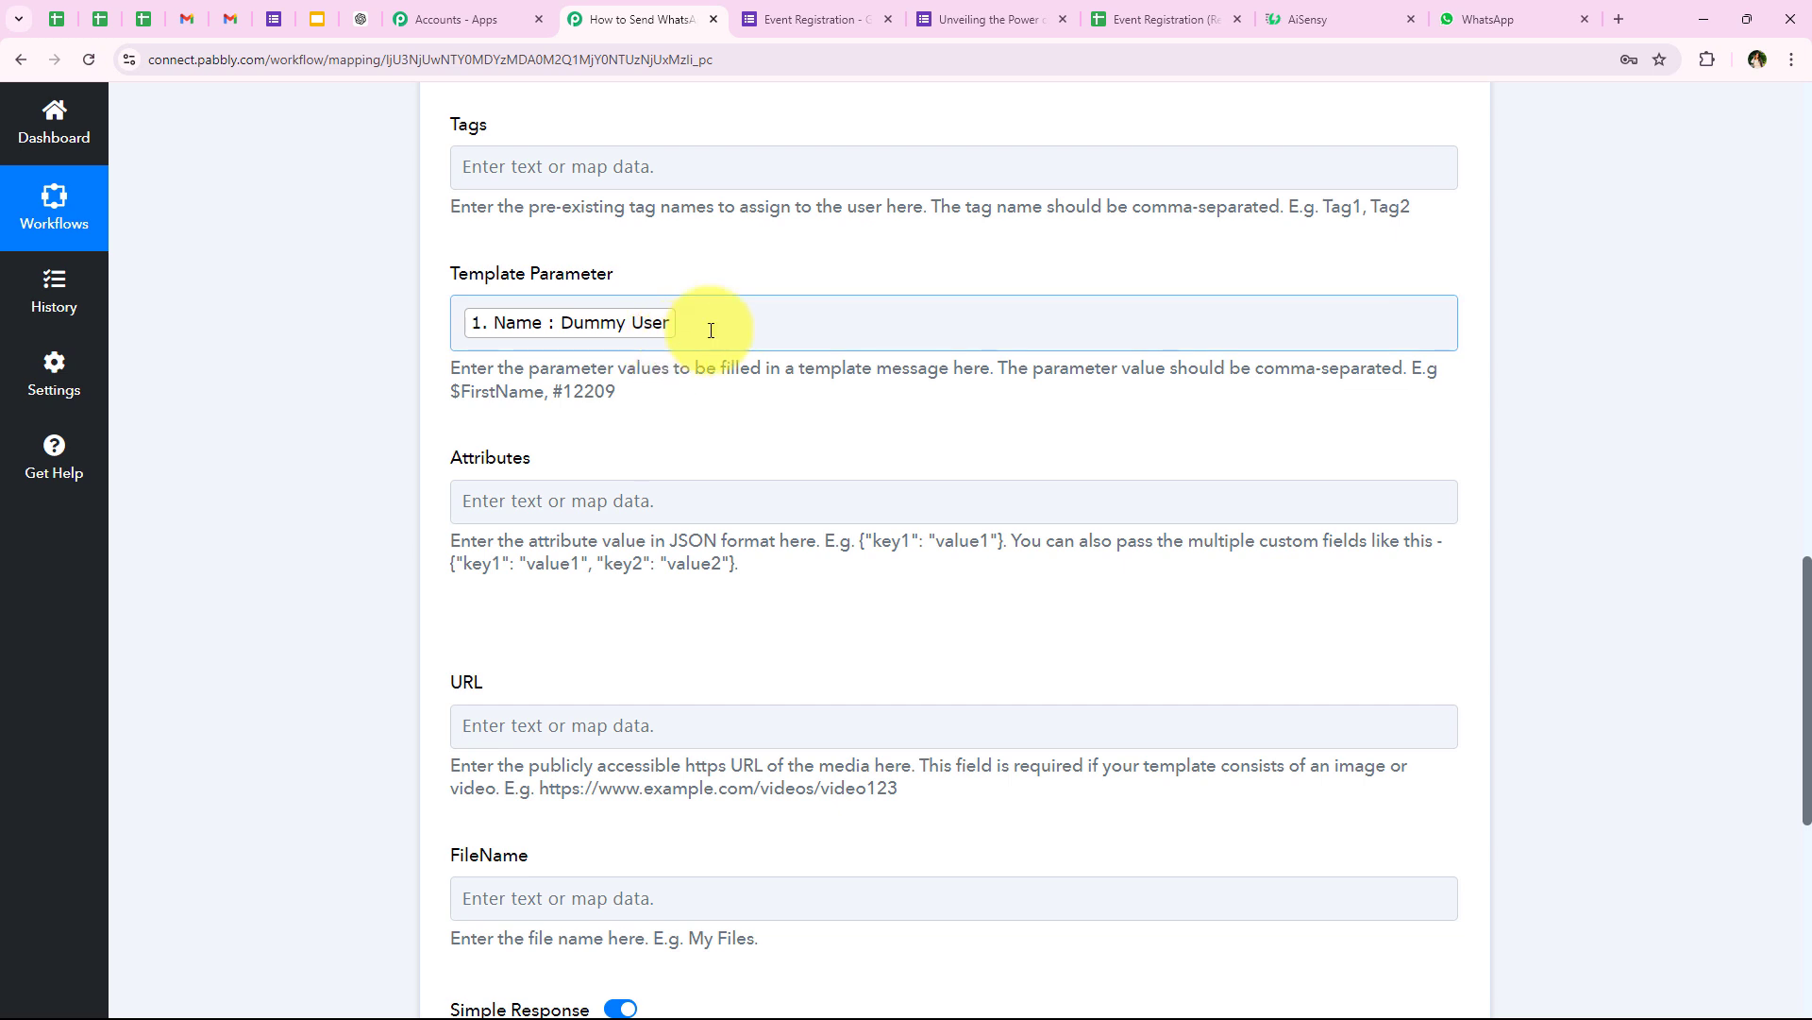
left_click(709, 328)
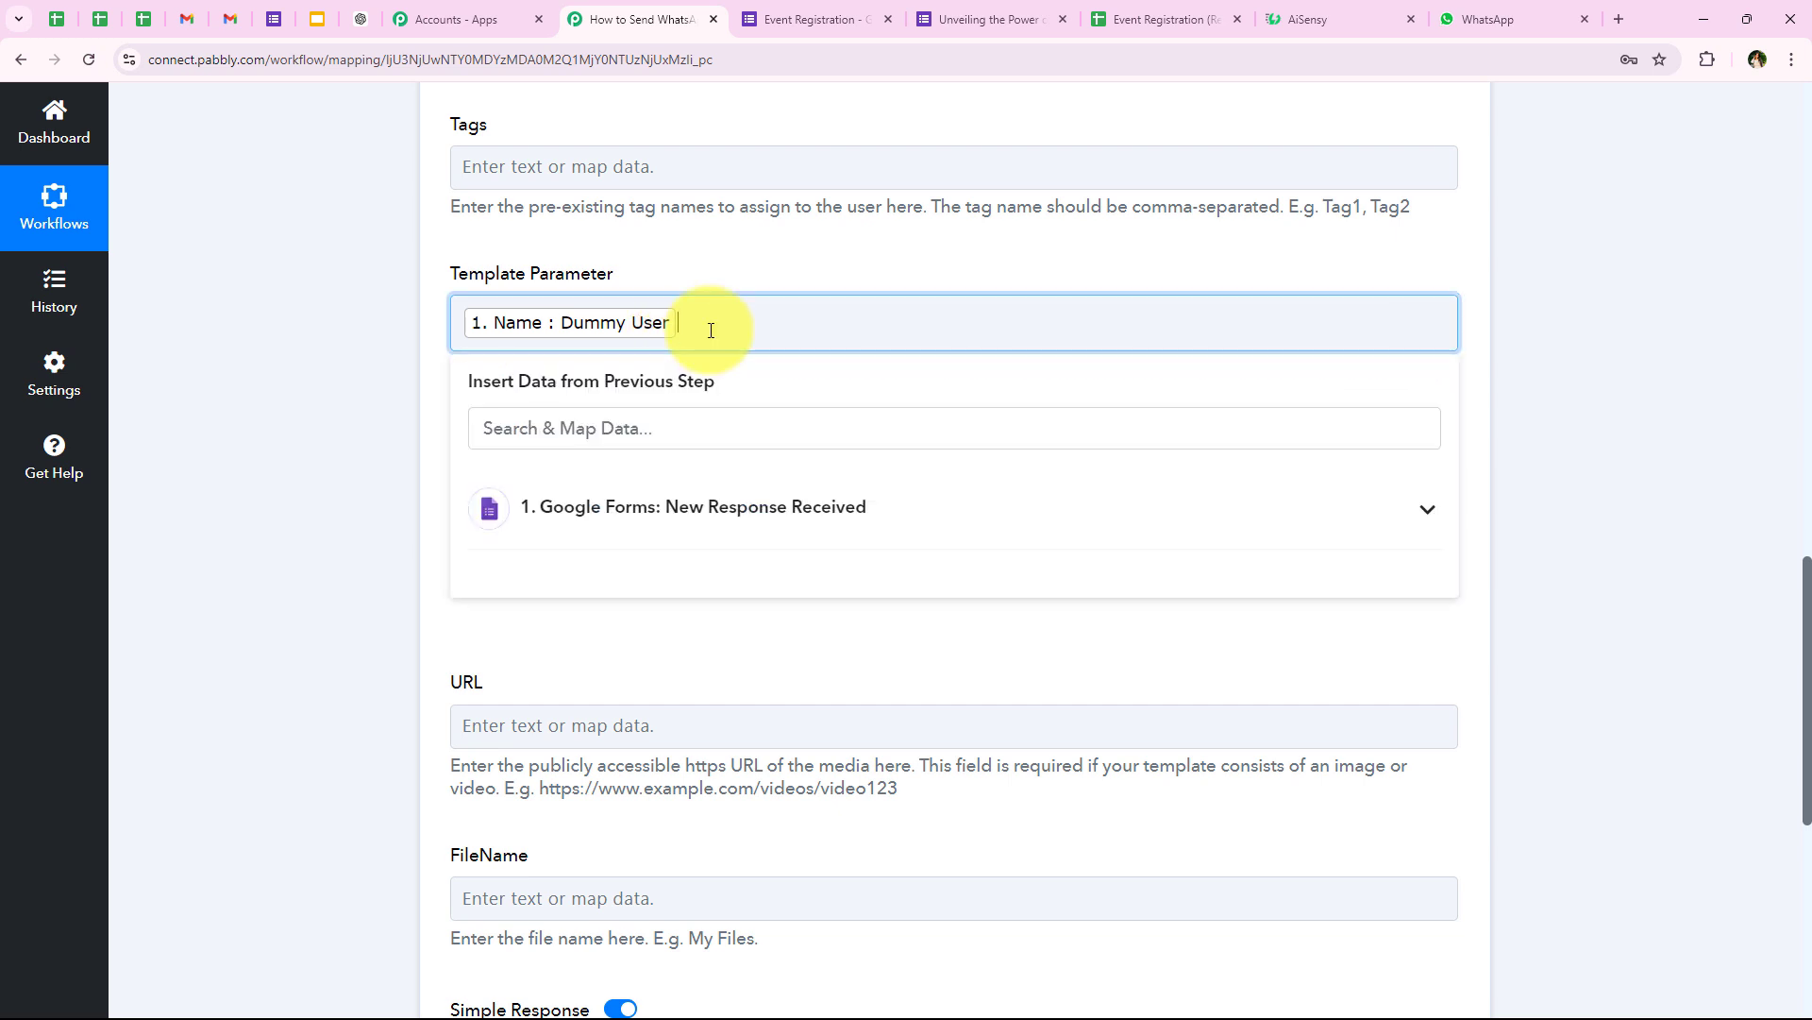
left_click(344, 154)
left_click(1298, 14)
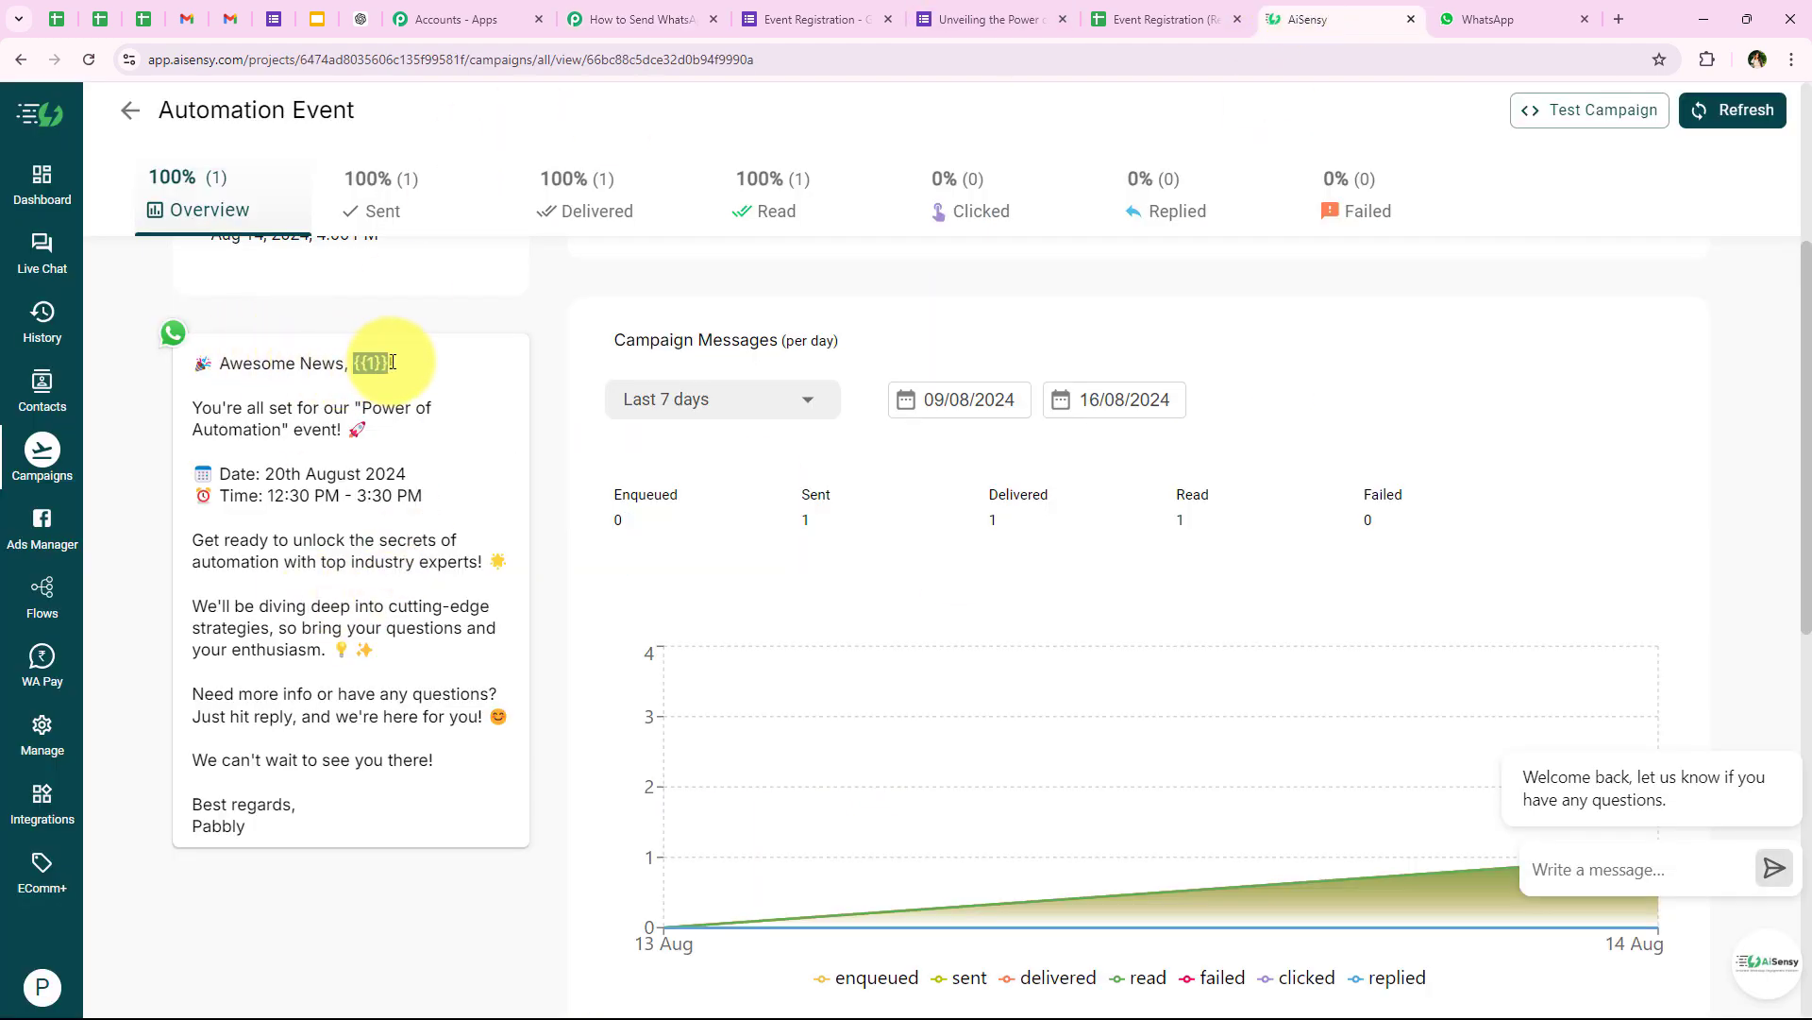
left_click(641, 19)
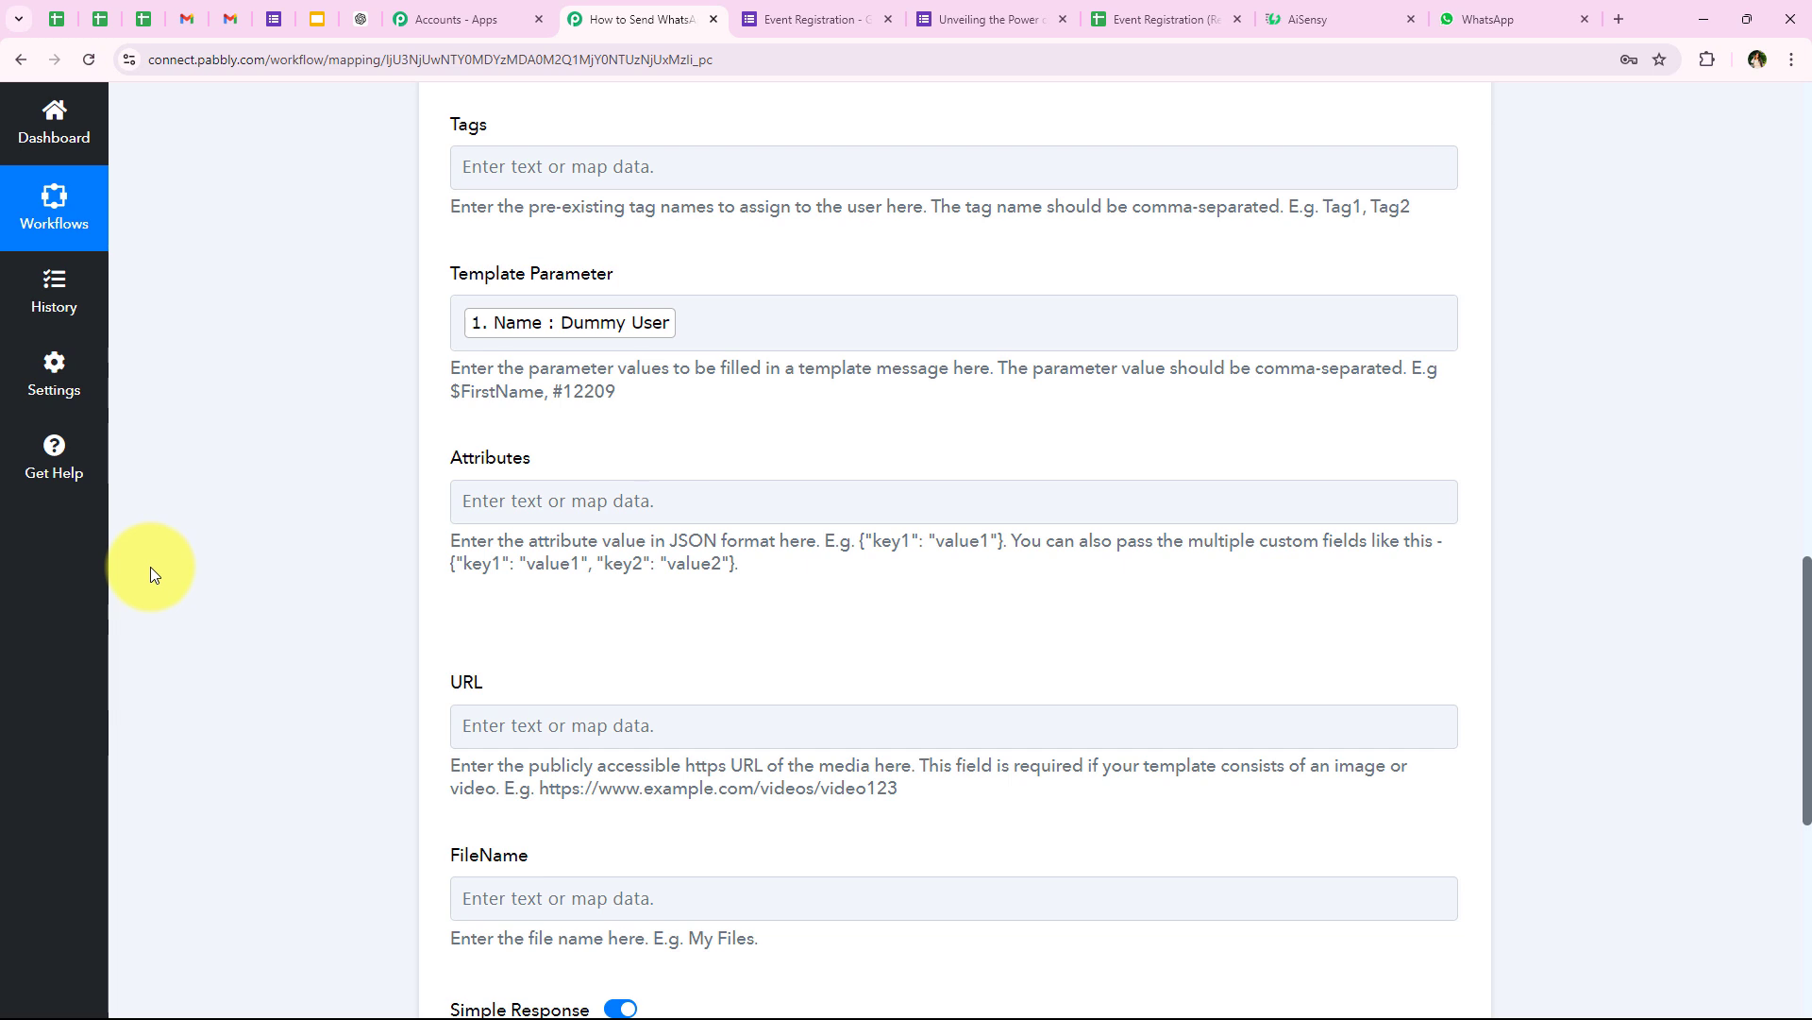
scroll(154, 566, "down", 2)
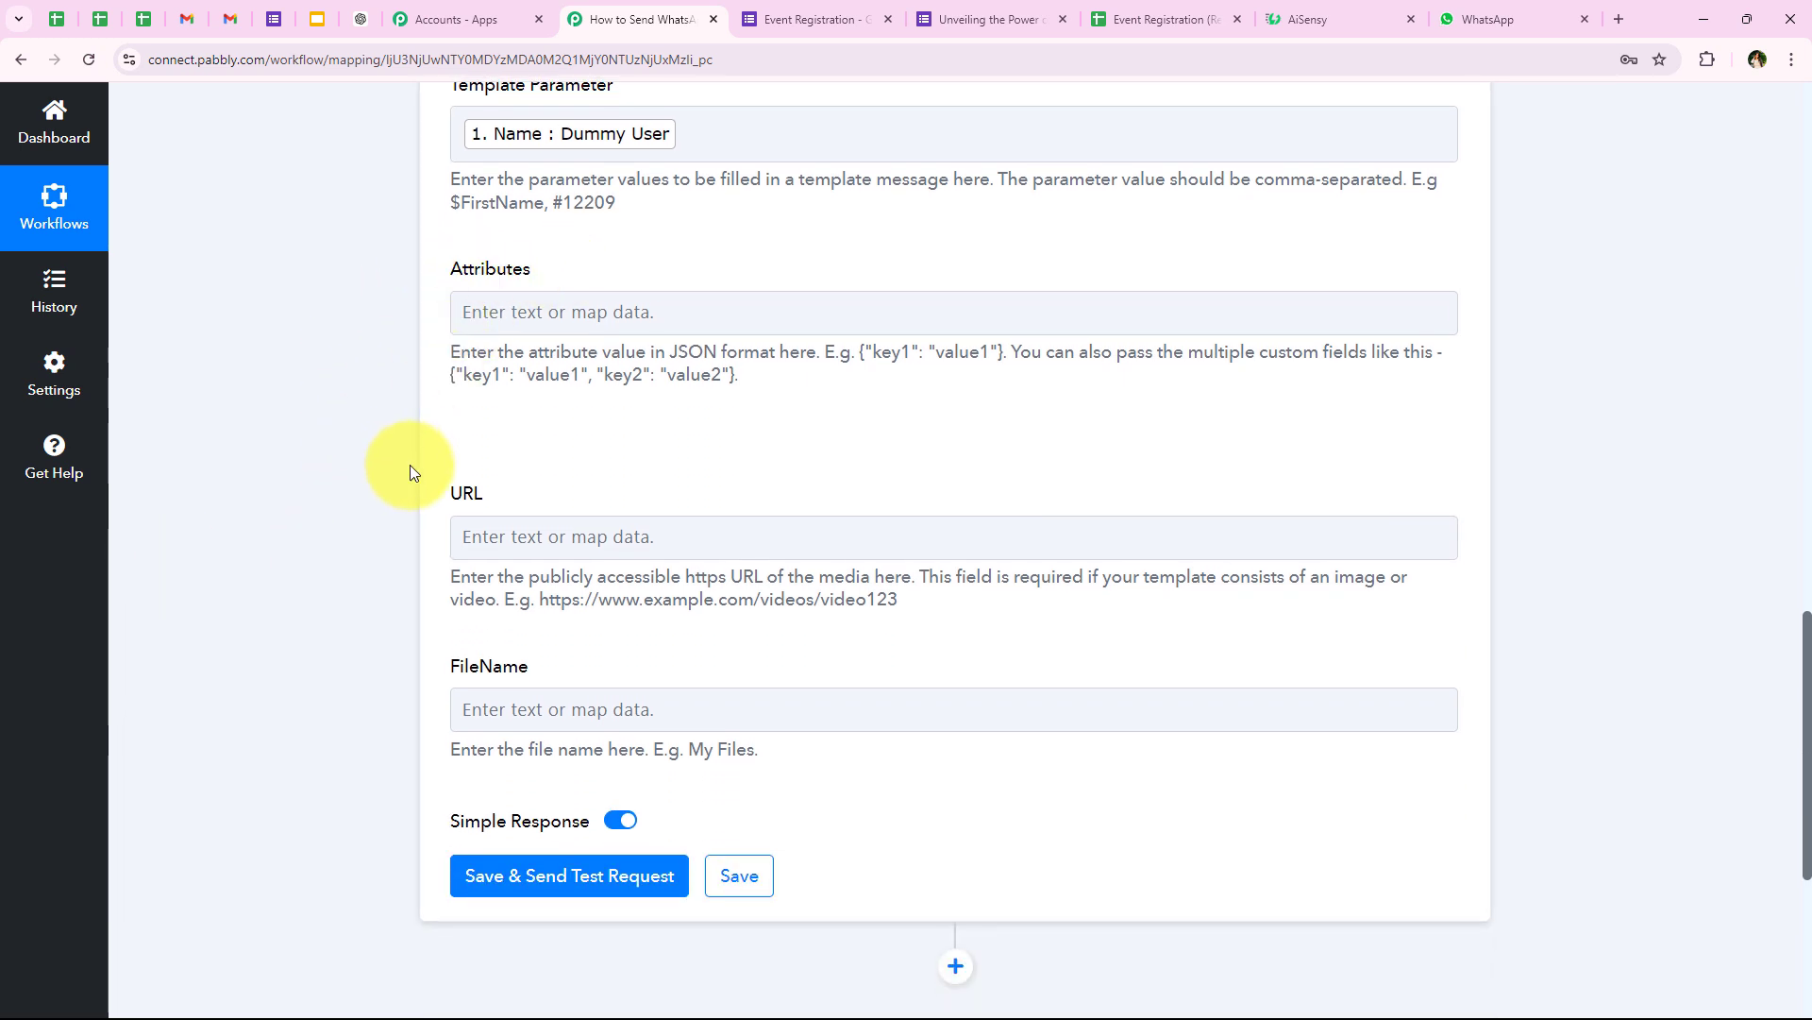
left_click_drag(410, 465, 415, 498)
left_click_drag(439, 666, 777, 667)
left_click(777, 667)
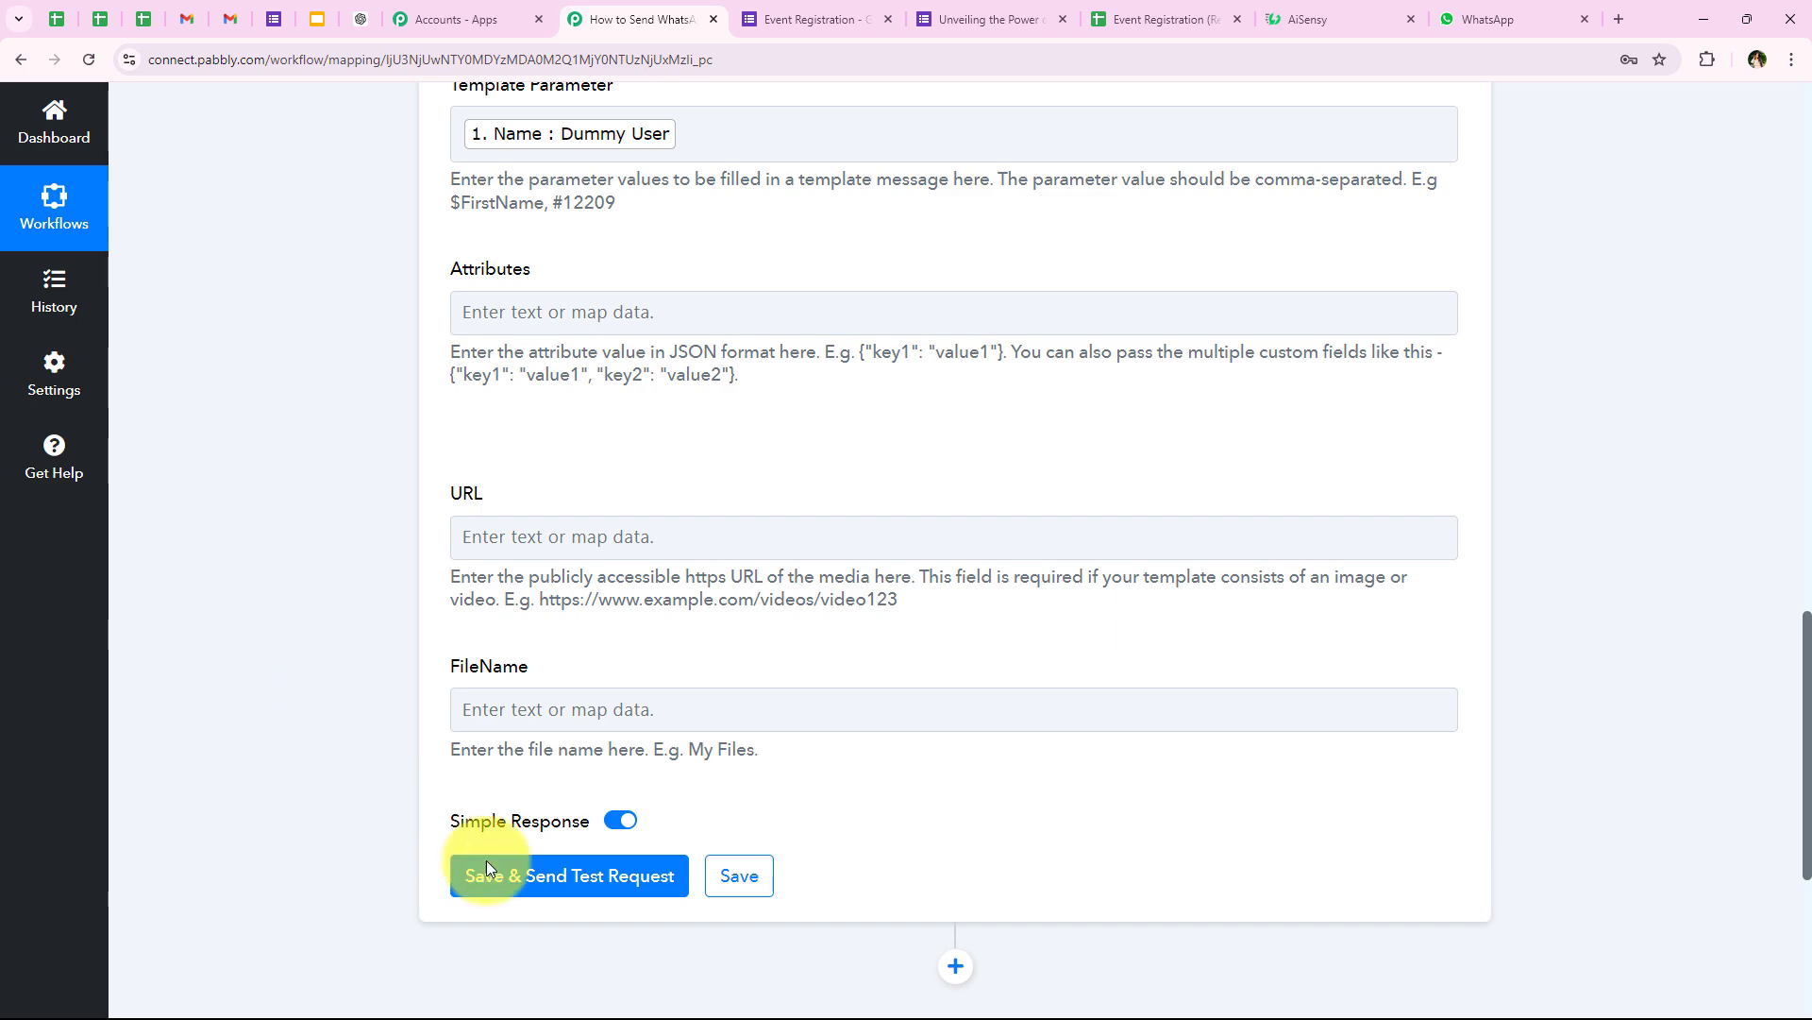
scroll(330, 708, "up", 1)
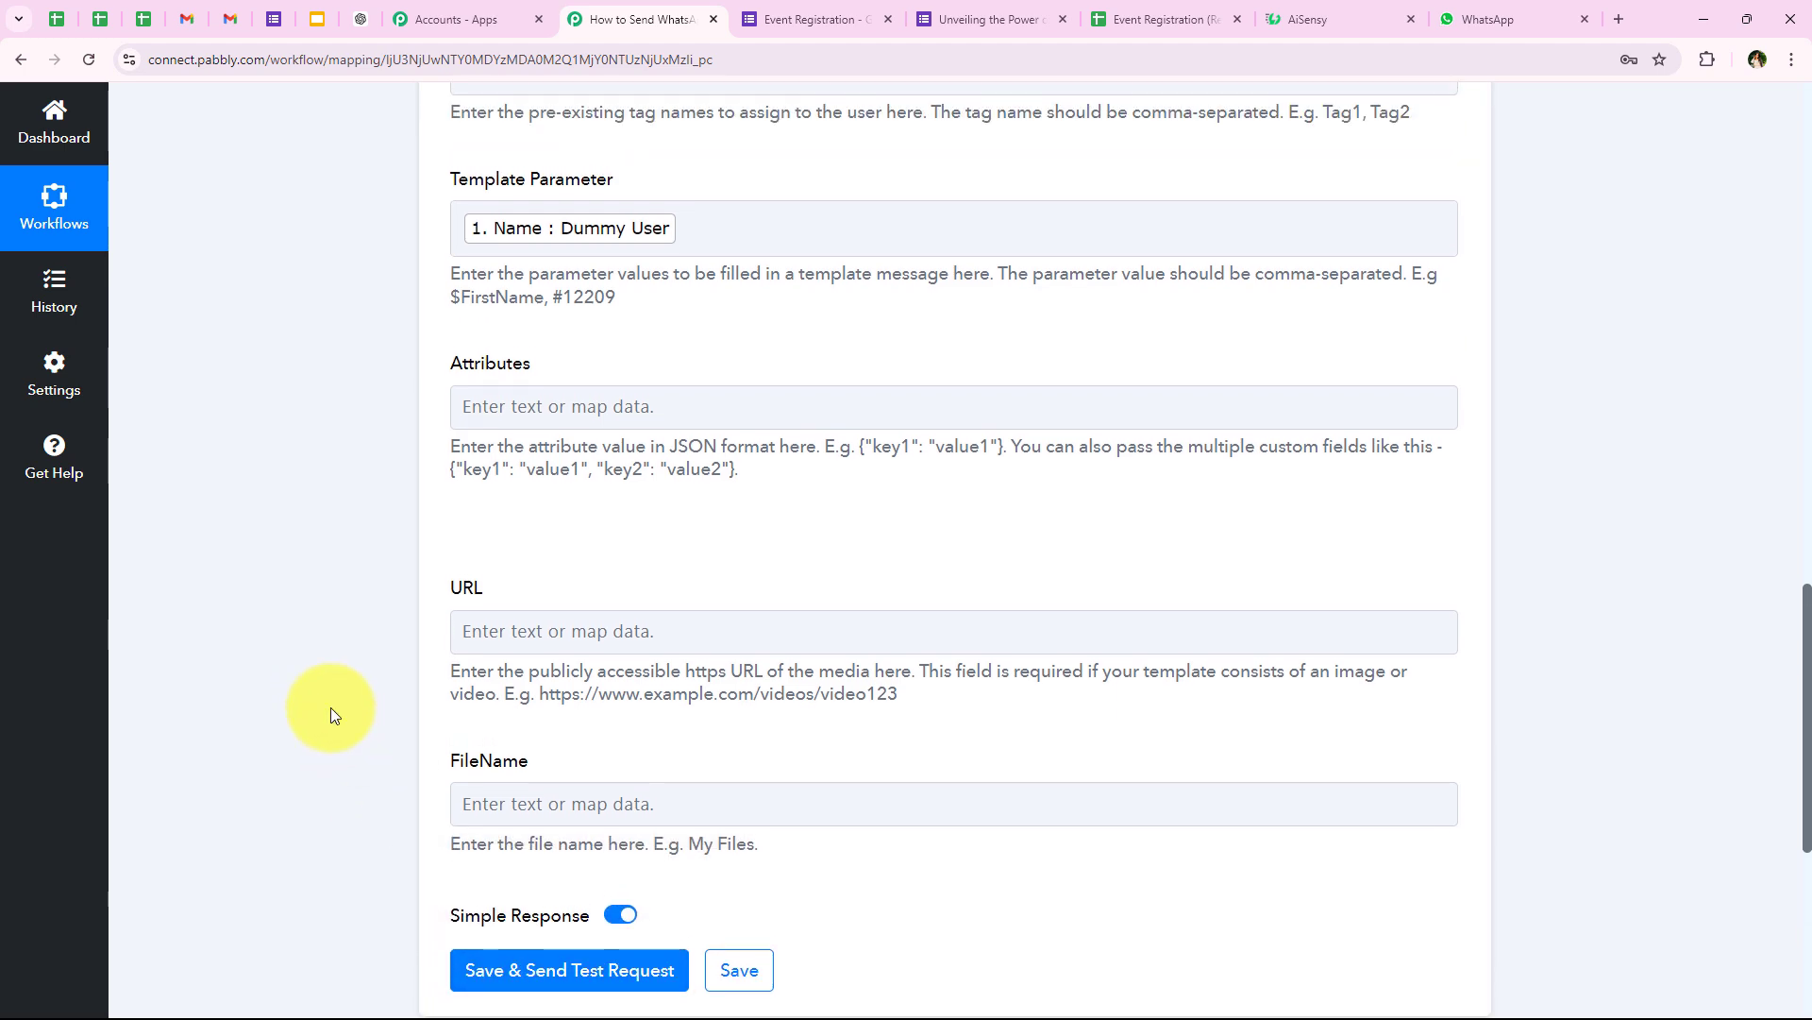
scroll(330, 706, "up", 10)
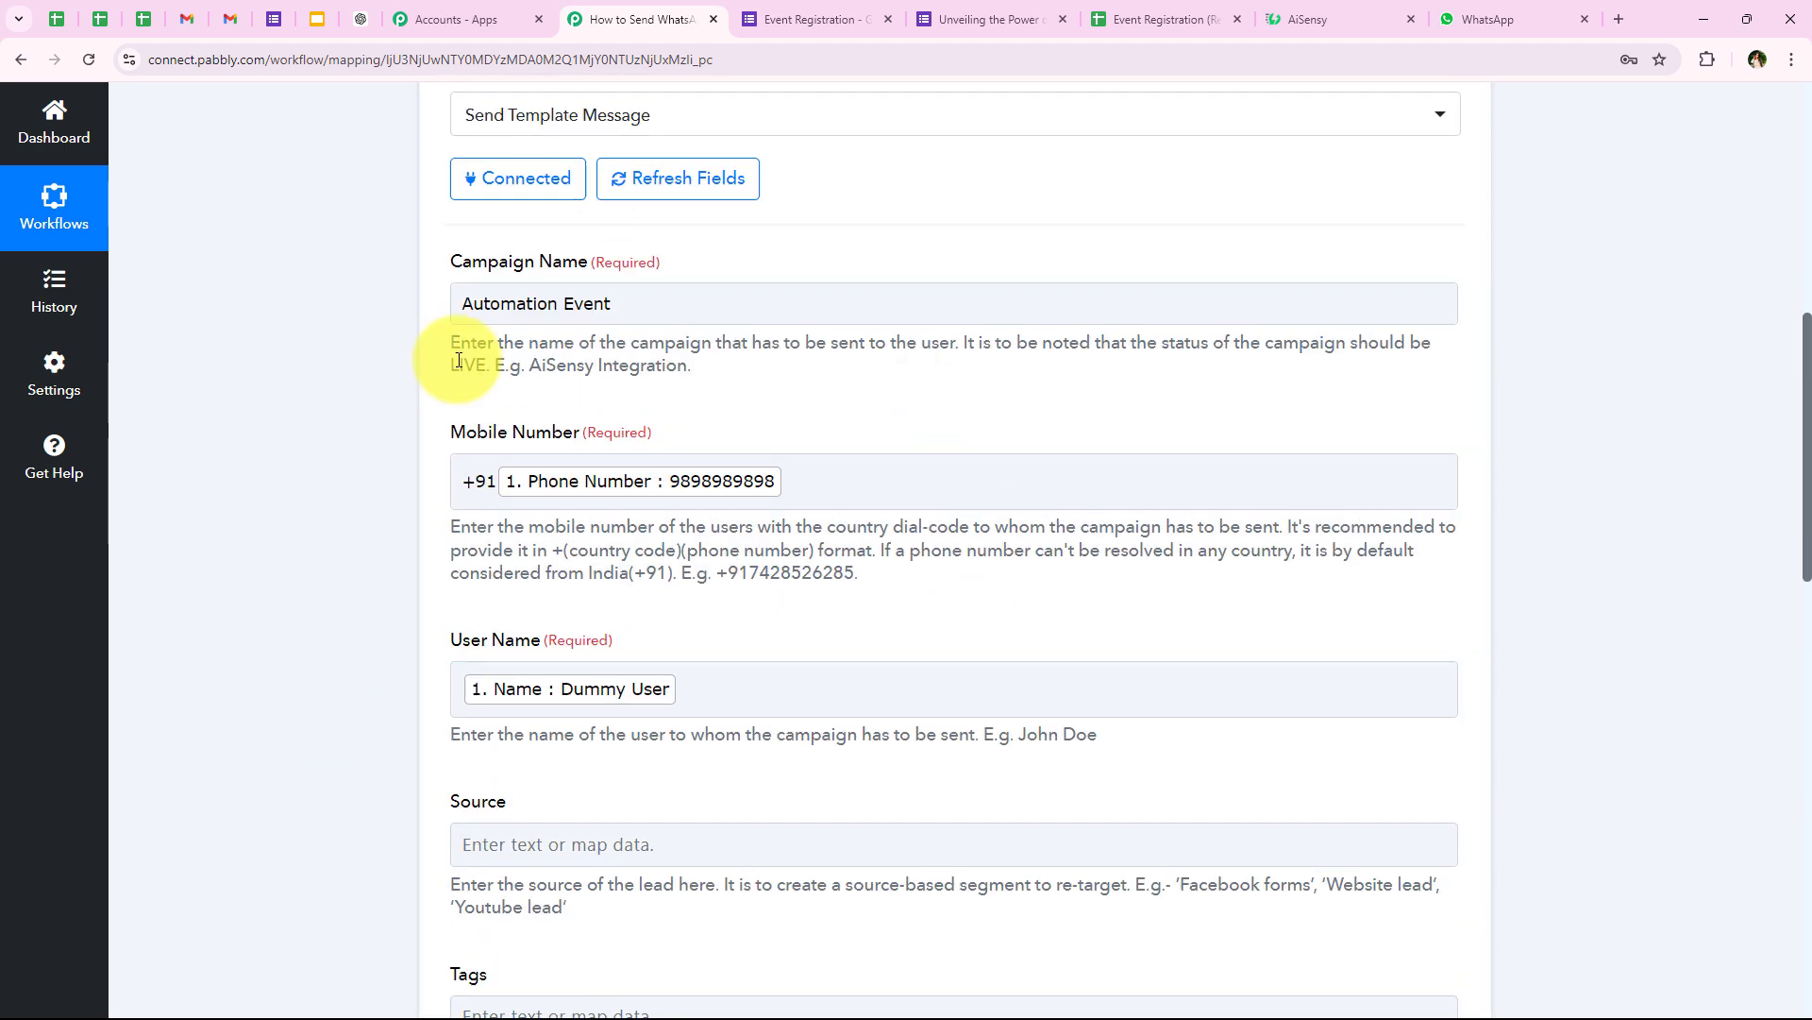
Replace the mapped Phone Number in Mobile Number with a pasted real test number after +91
left_click(661, 487)
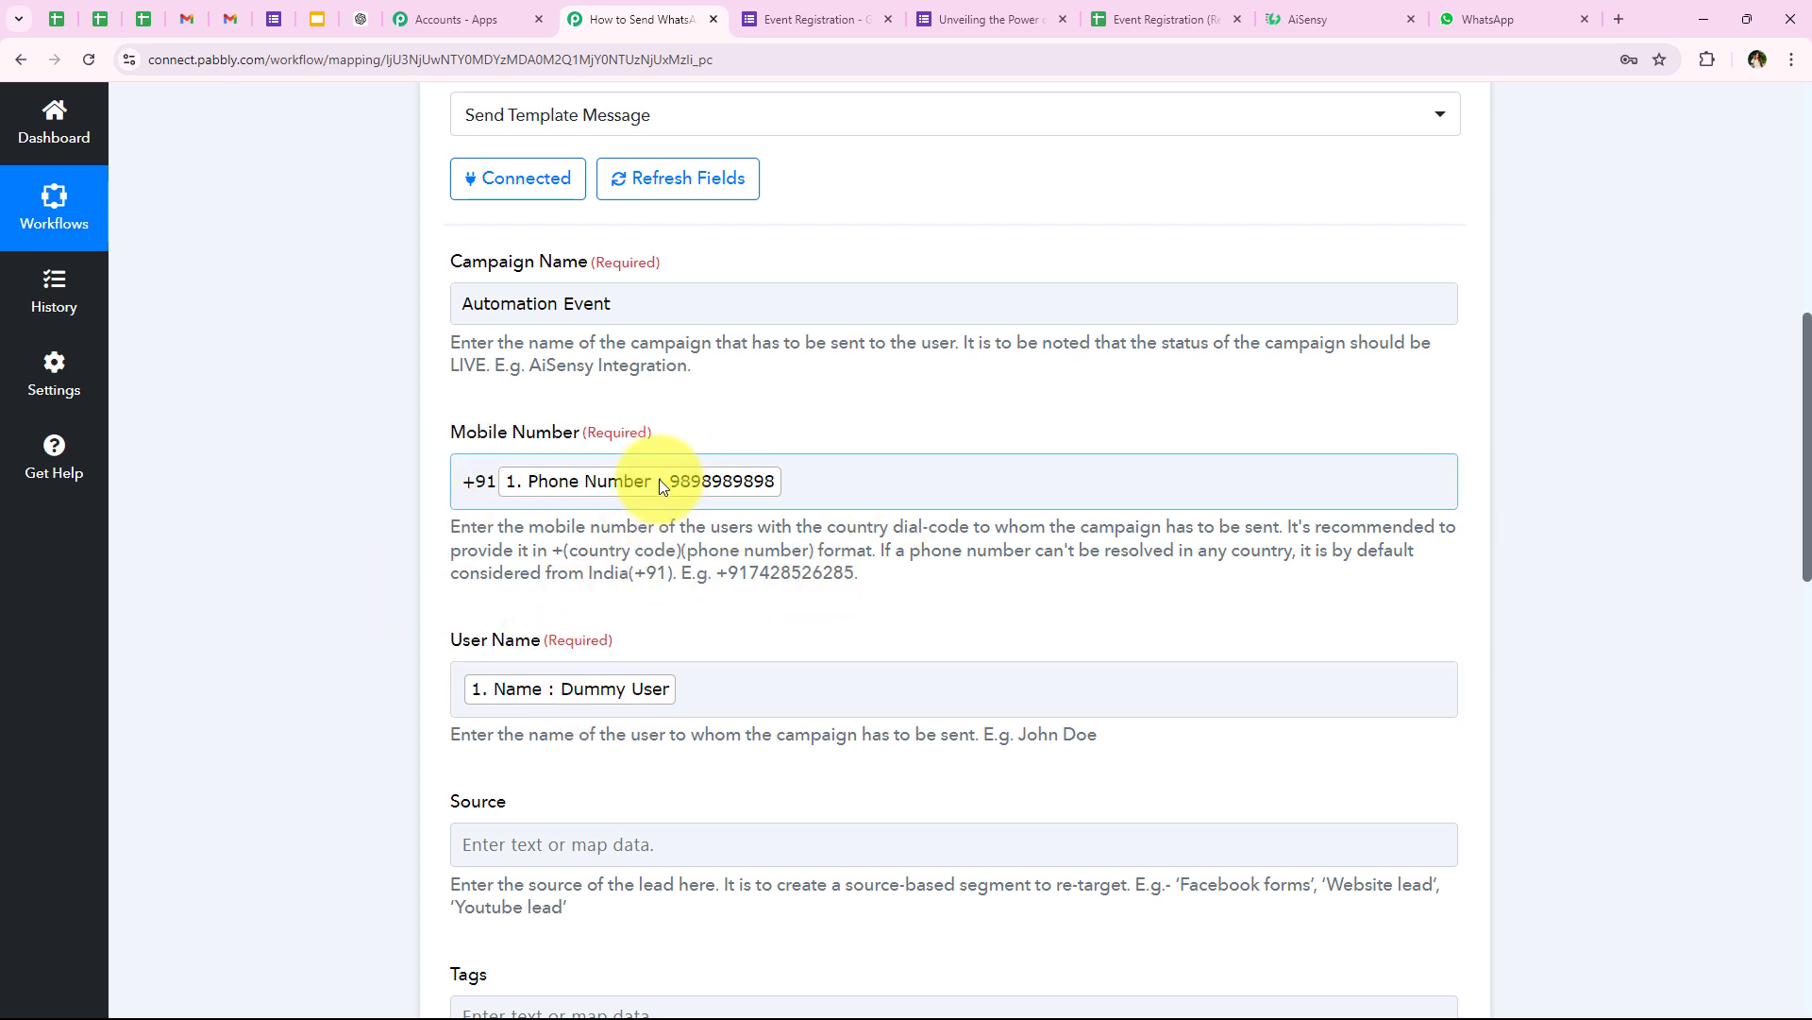
left_click(660, 485)
key("BackSpace")
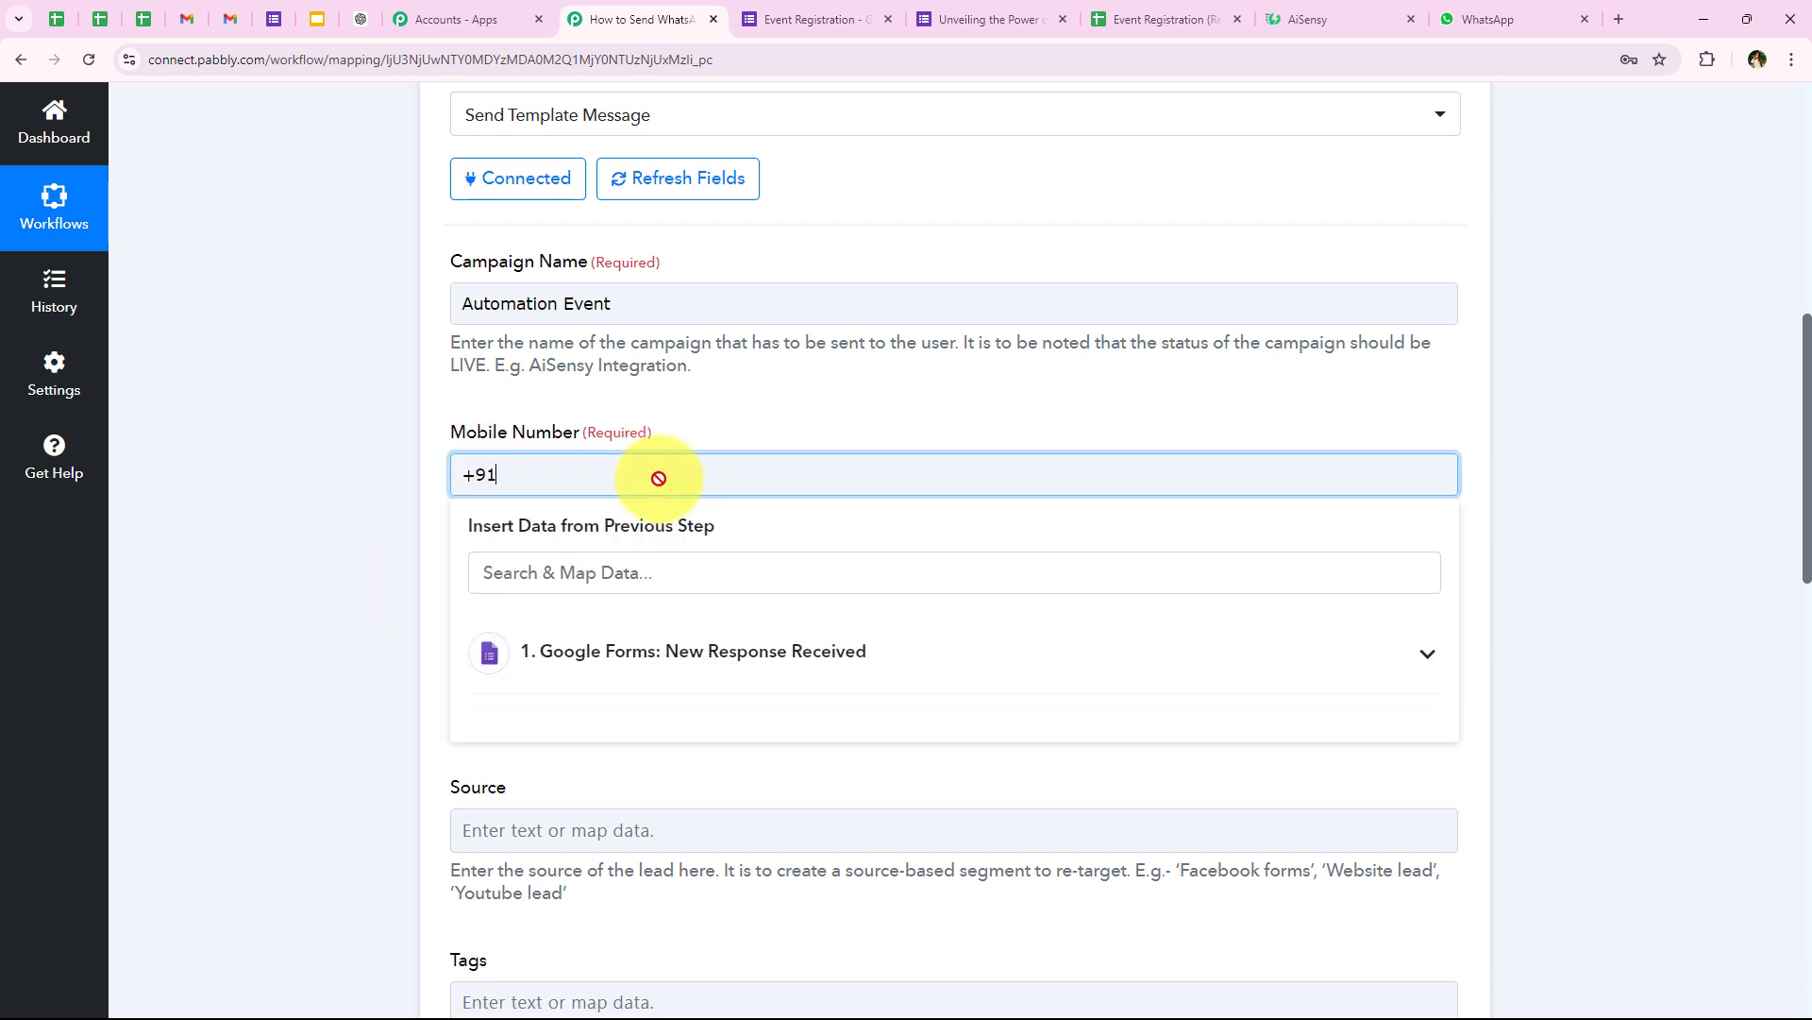
scroll(659, 478, "down", 4)
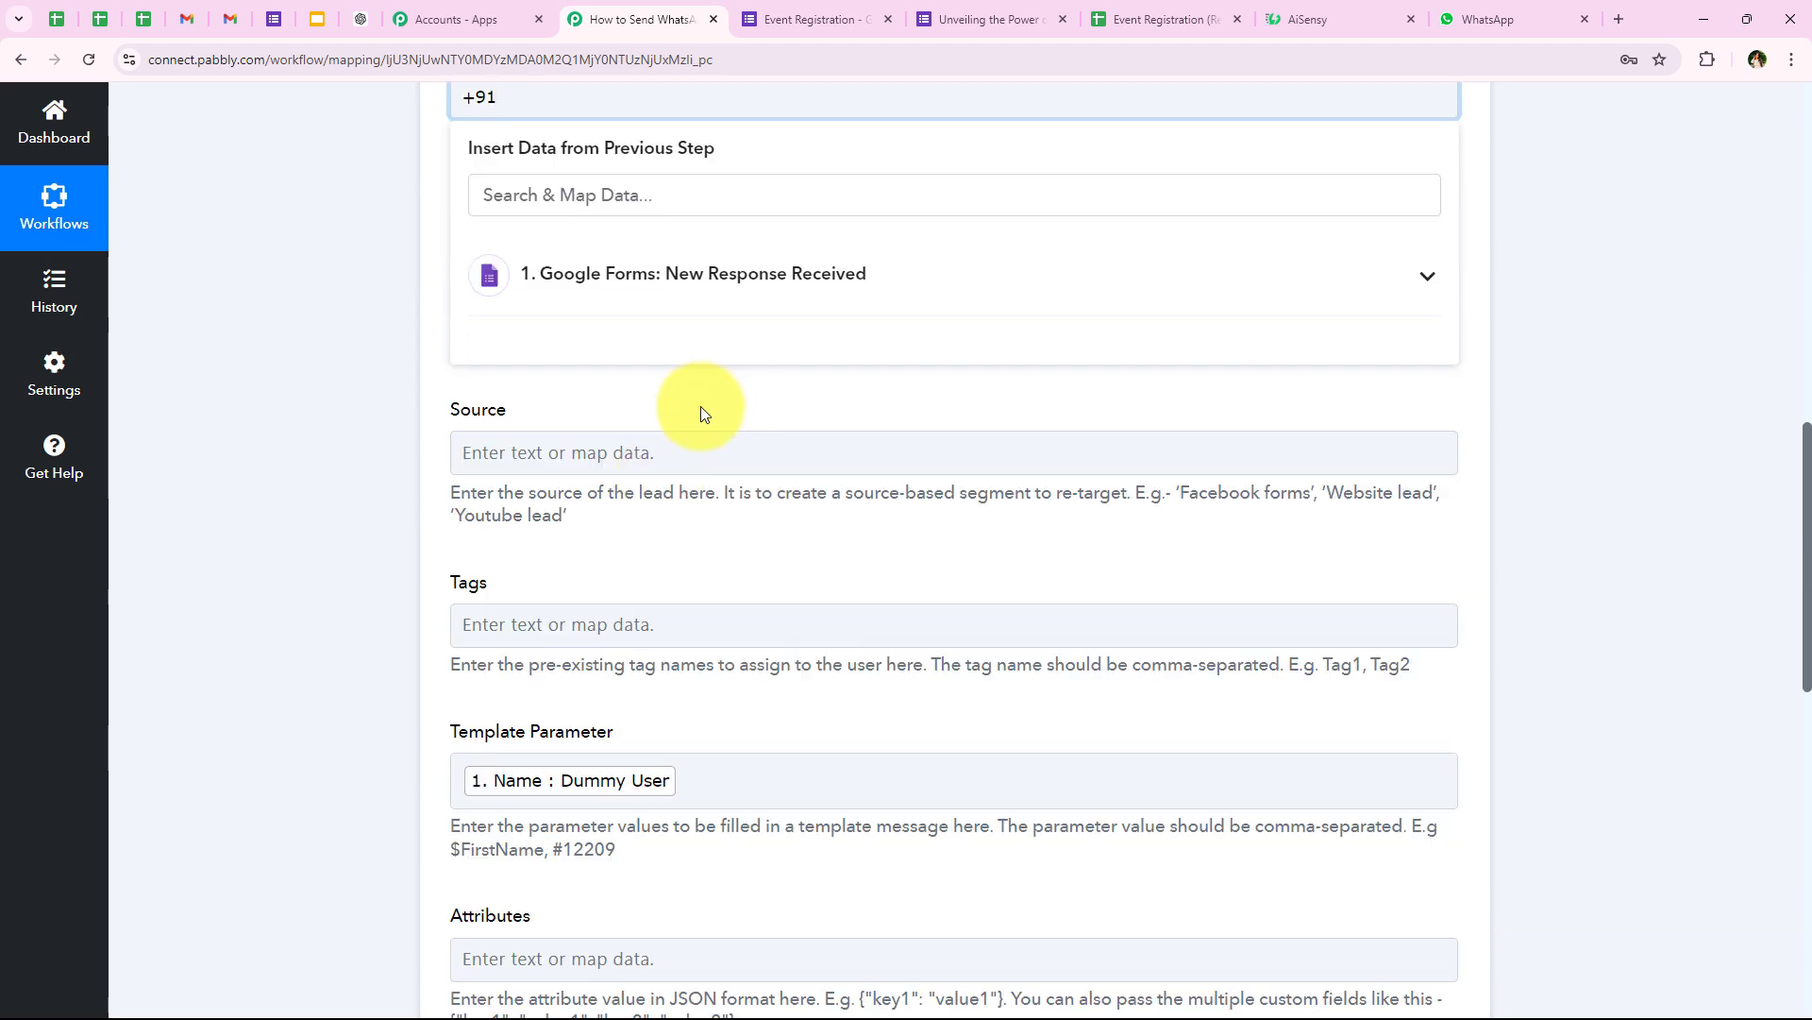
key("ctrl+v")
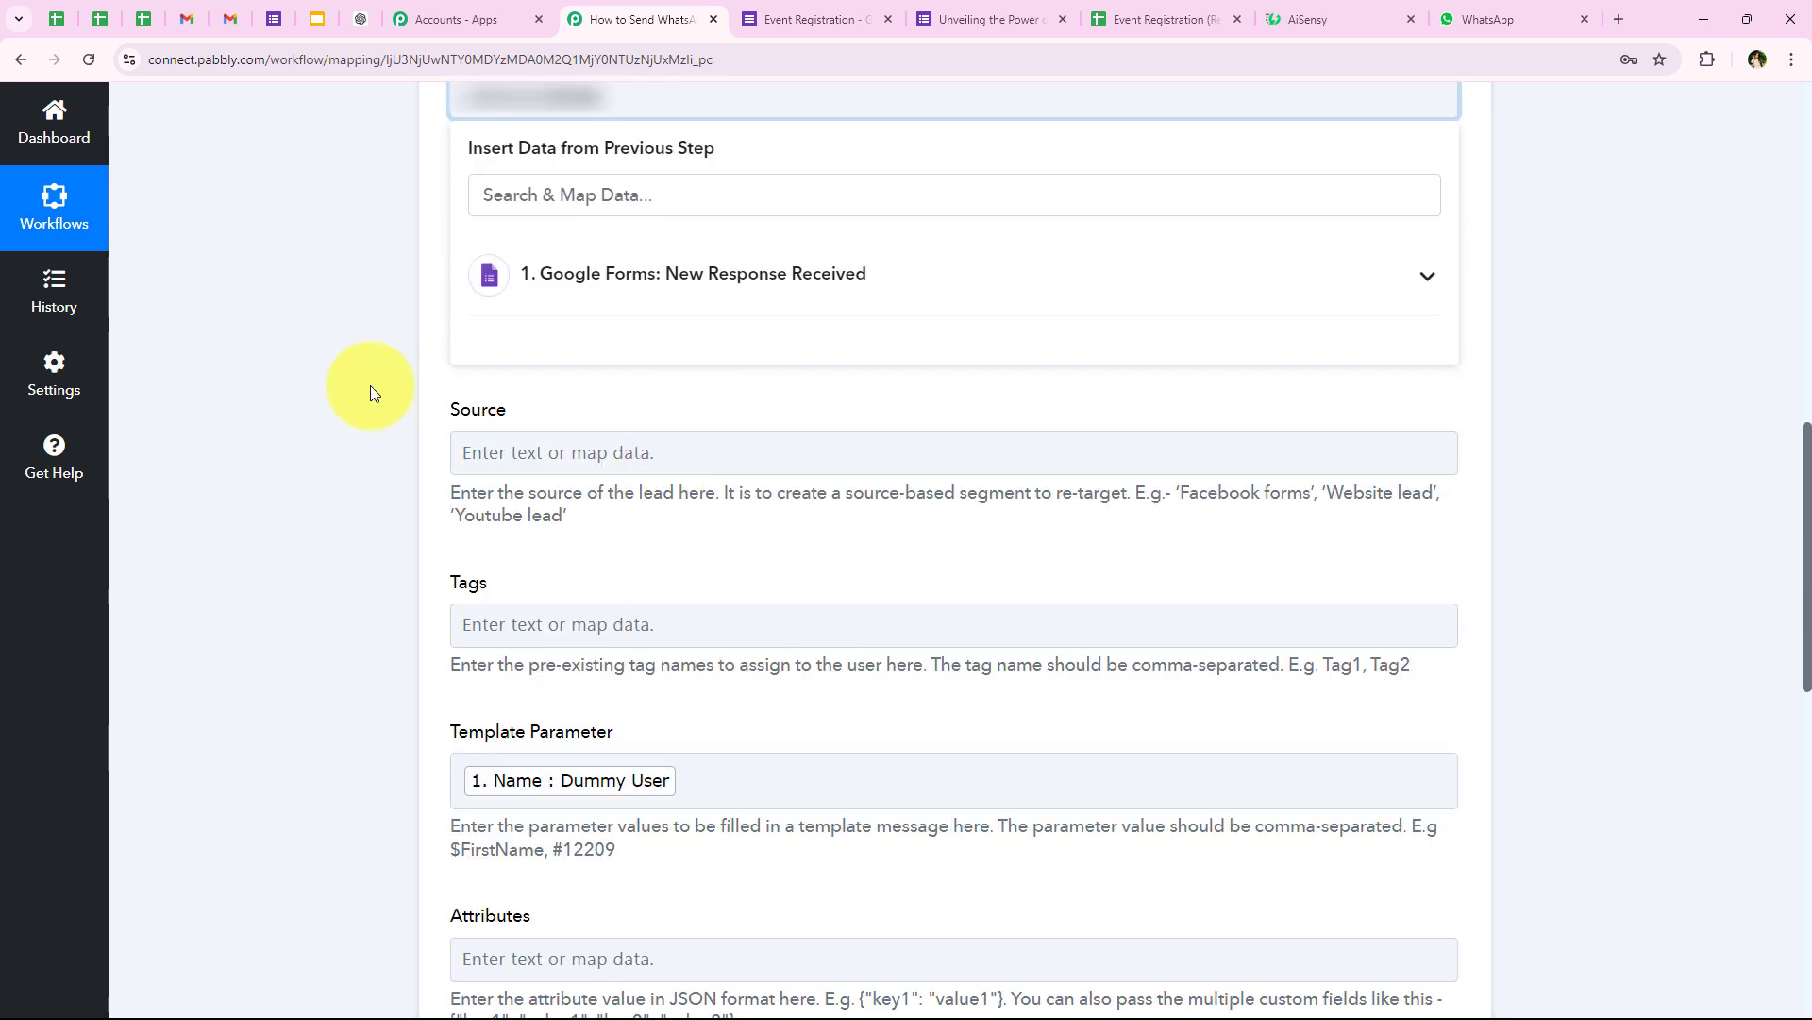
left_click(370, 385)
middle_click(256, 395)
scroll(255, 395, "down", 9)
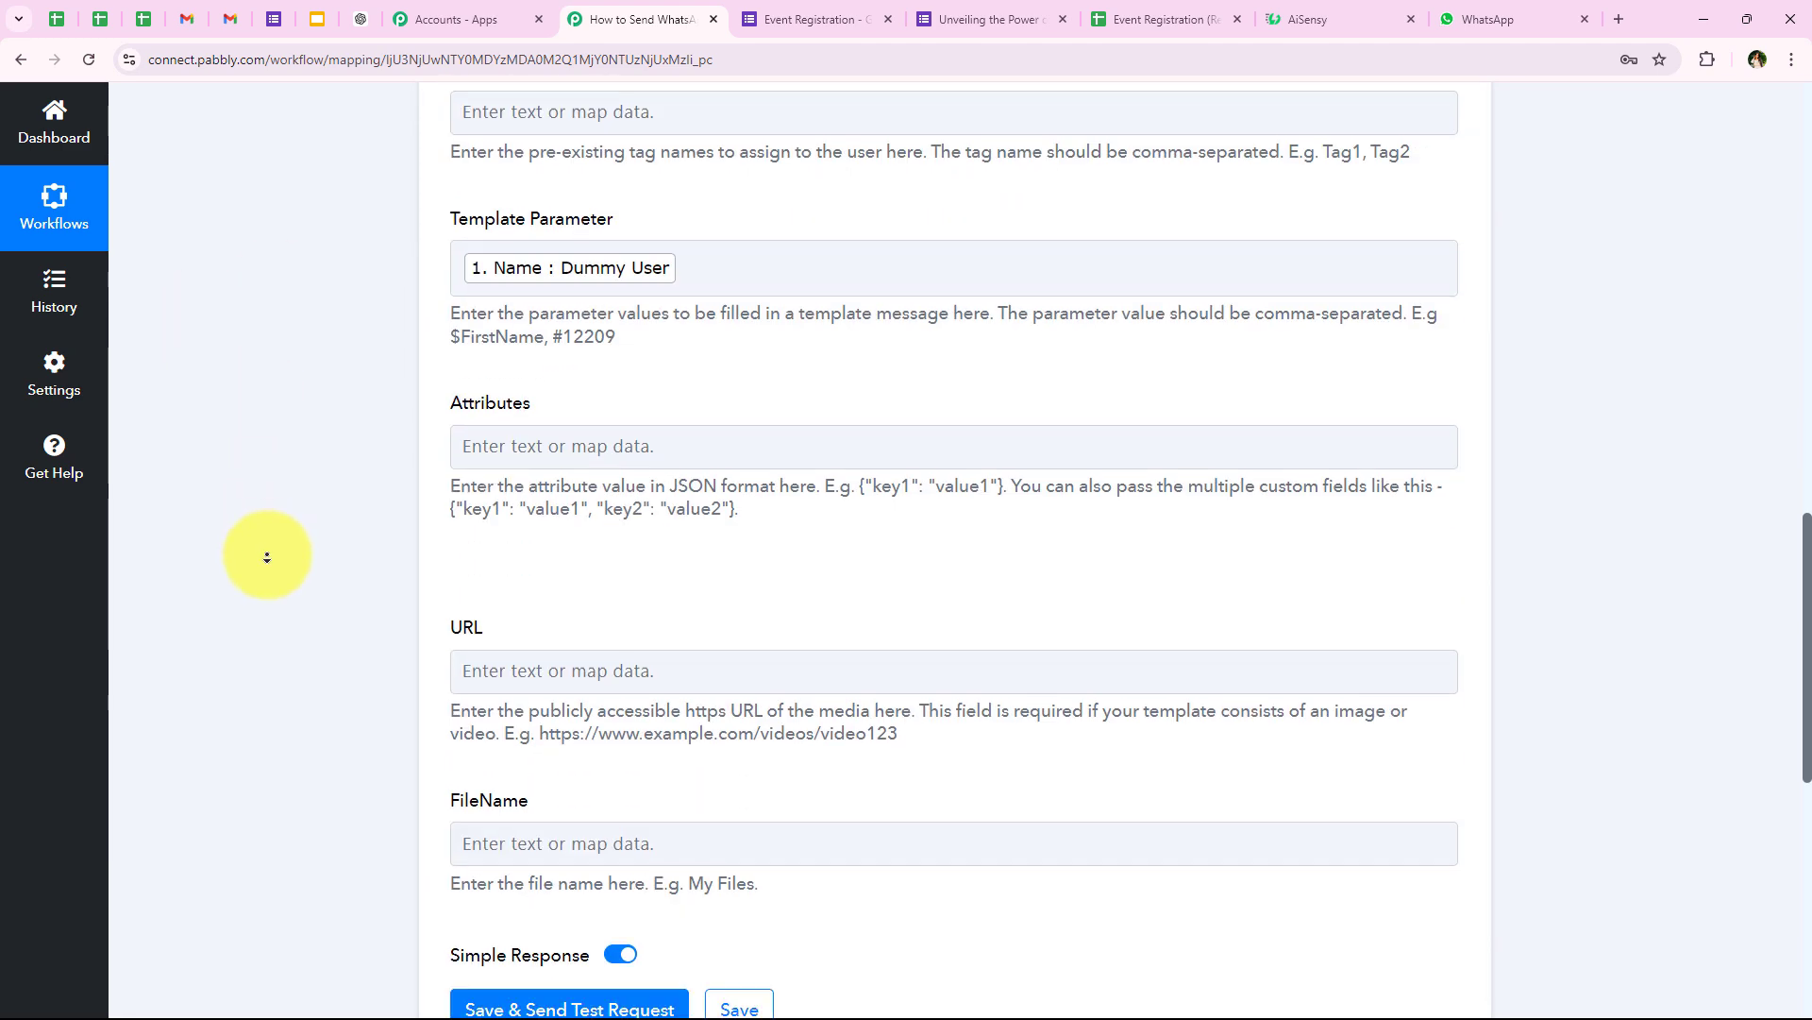
Save and send the test request, confirming it returns Success true
left_click(595, 691)
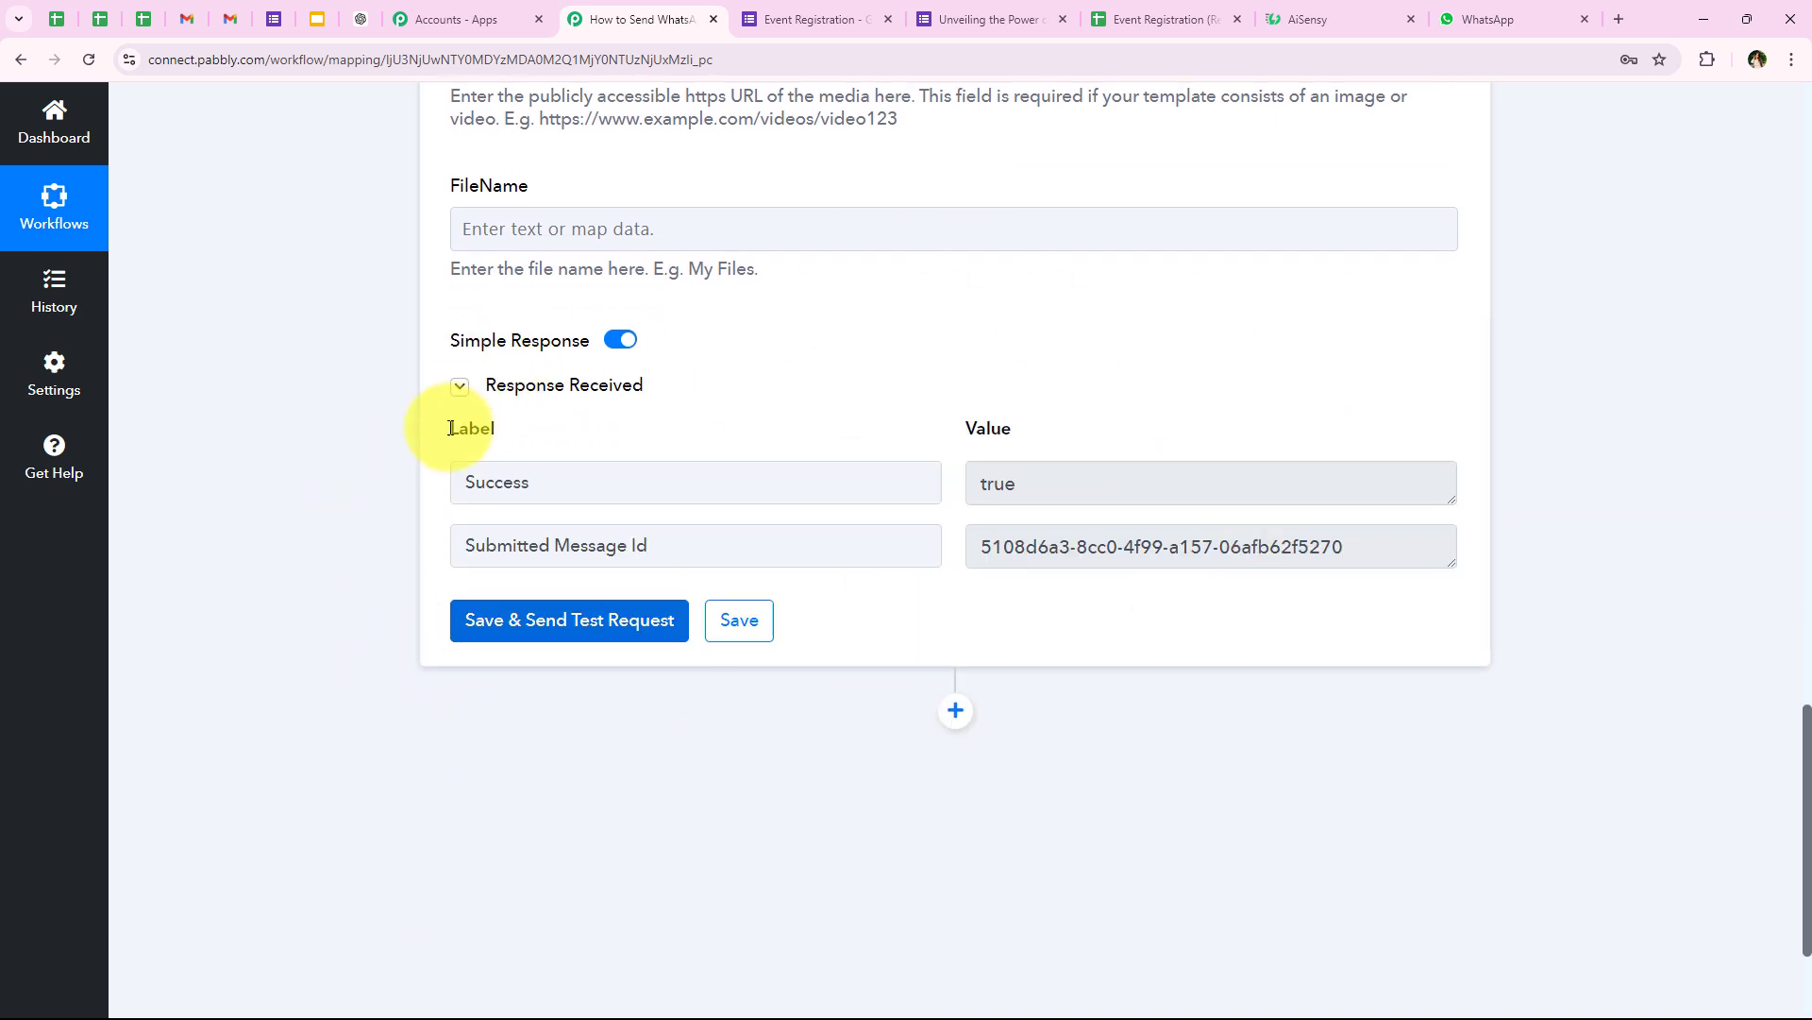
double_click(496, 482)
double_click(996, 483)
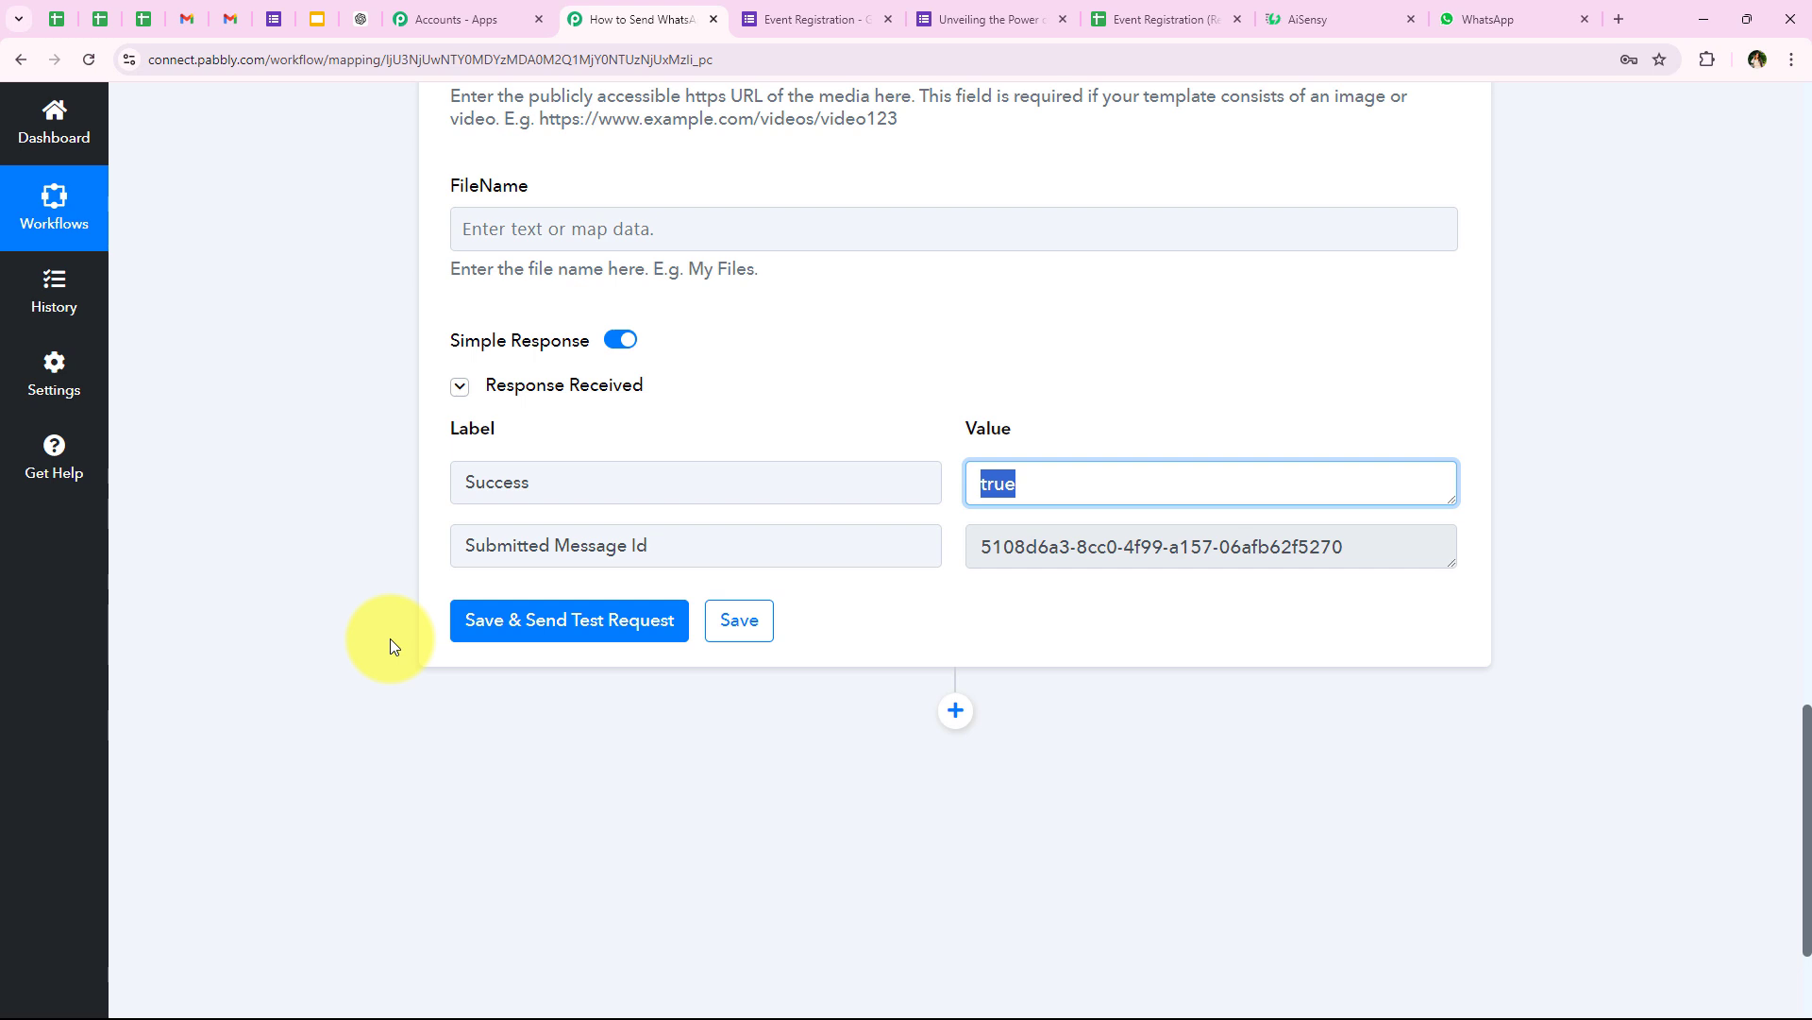
Check WhatsApp Web received the 'Awesome News, Dummy User!' message, then return to Pabbly
left_click(1489, 21)
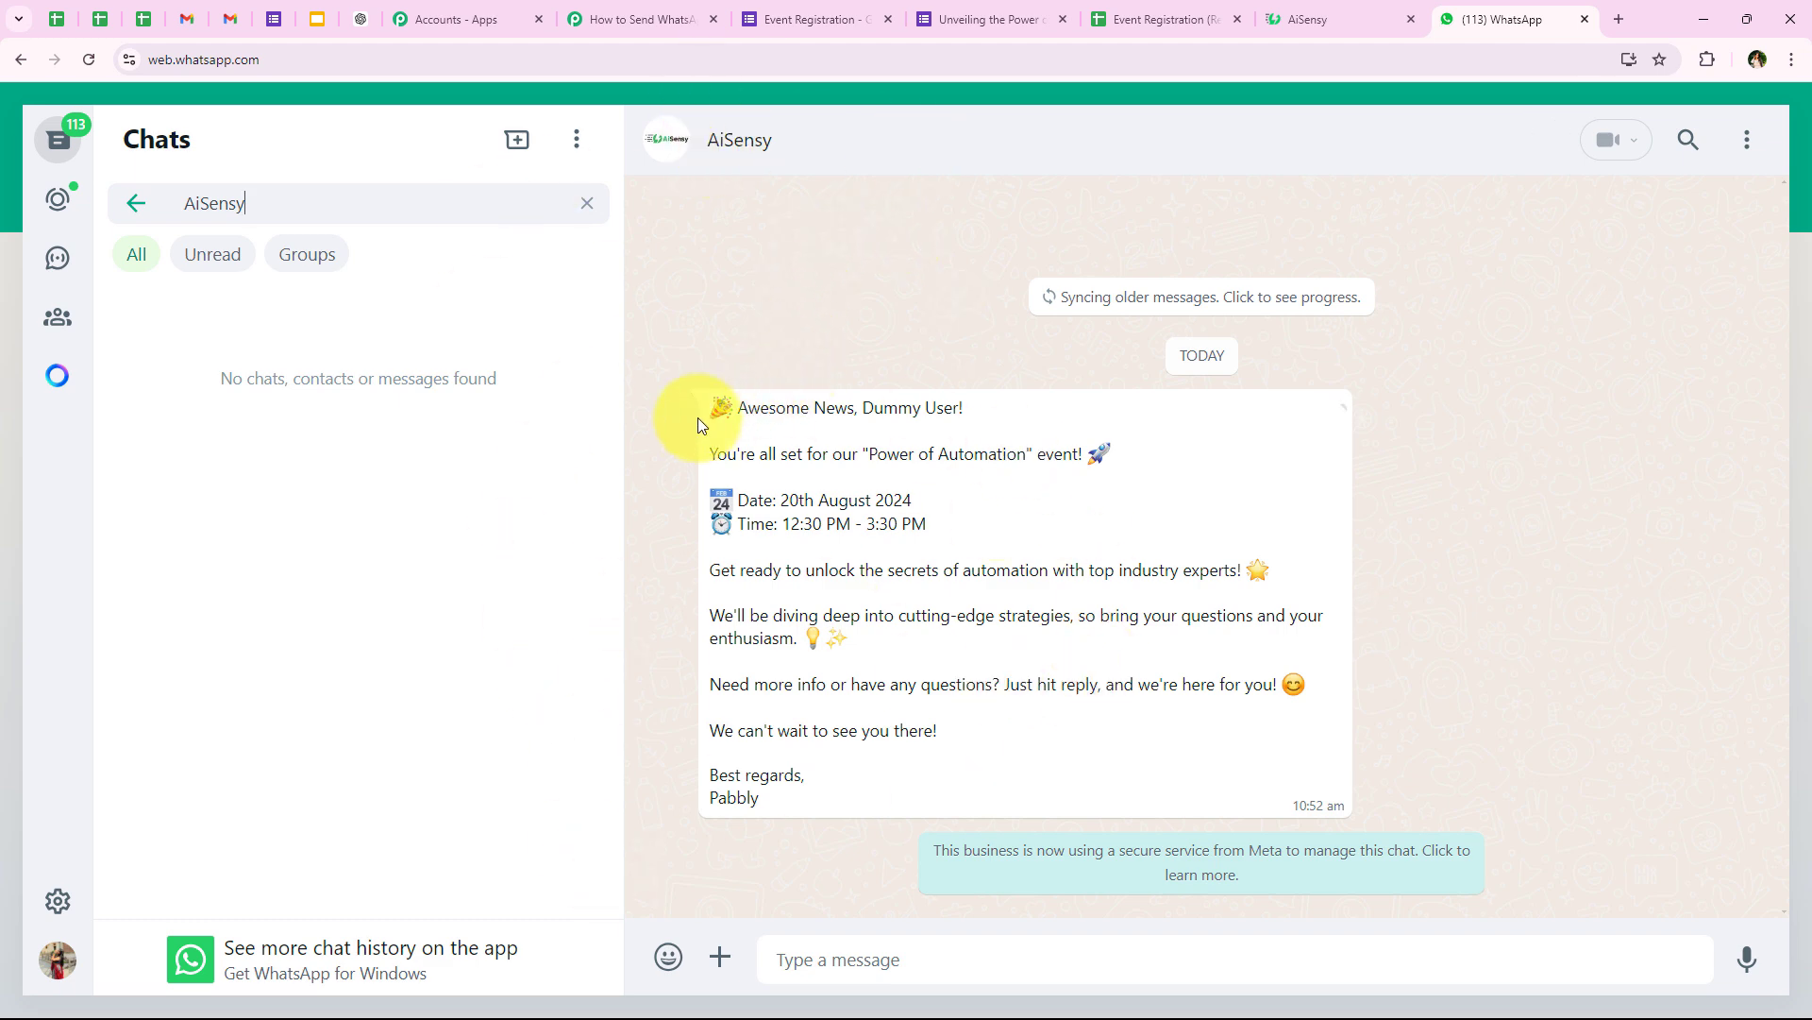
left_click_drag(737, 408, 943, 421)
left_click(694, 457)
left_click_drag(708, 454, 809, 795)
left_click(825, 767)
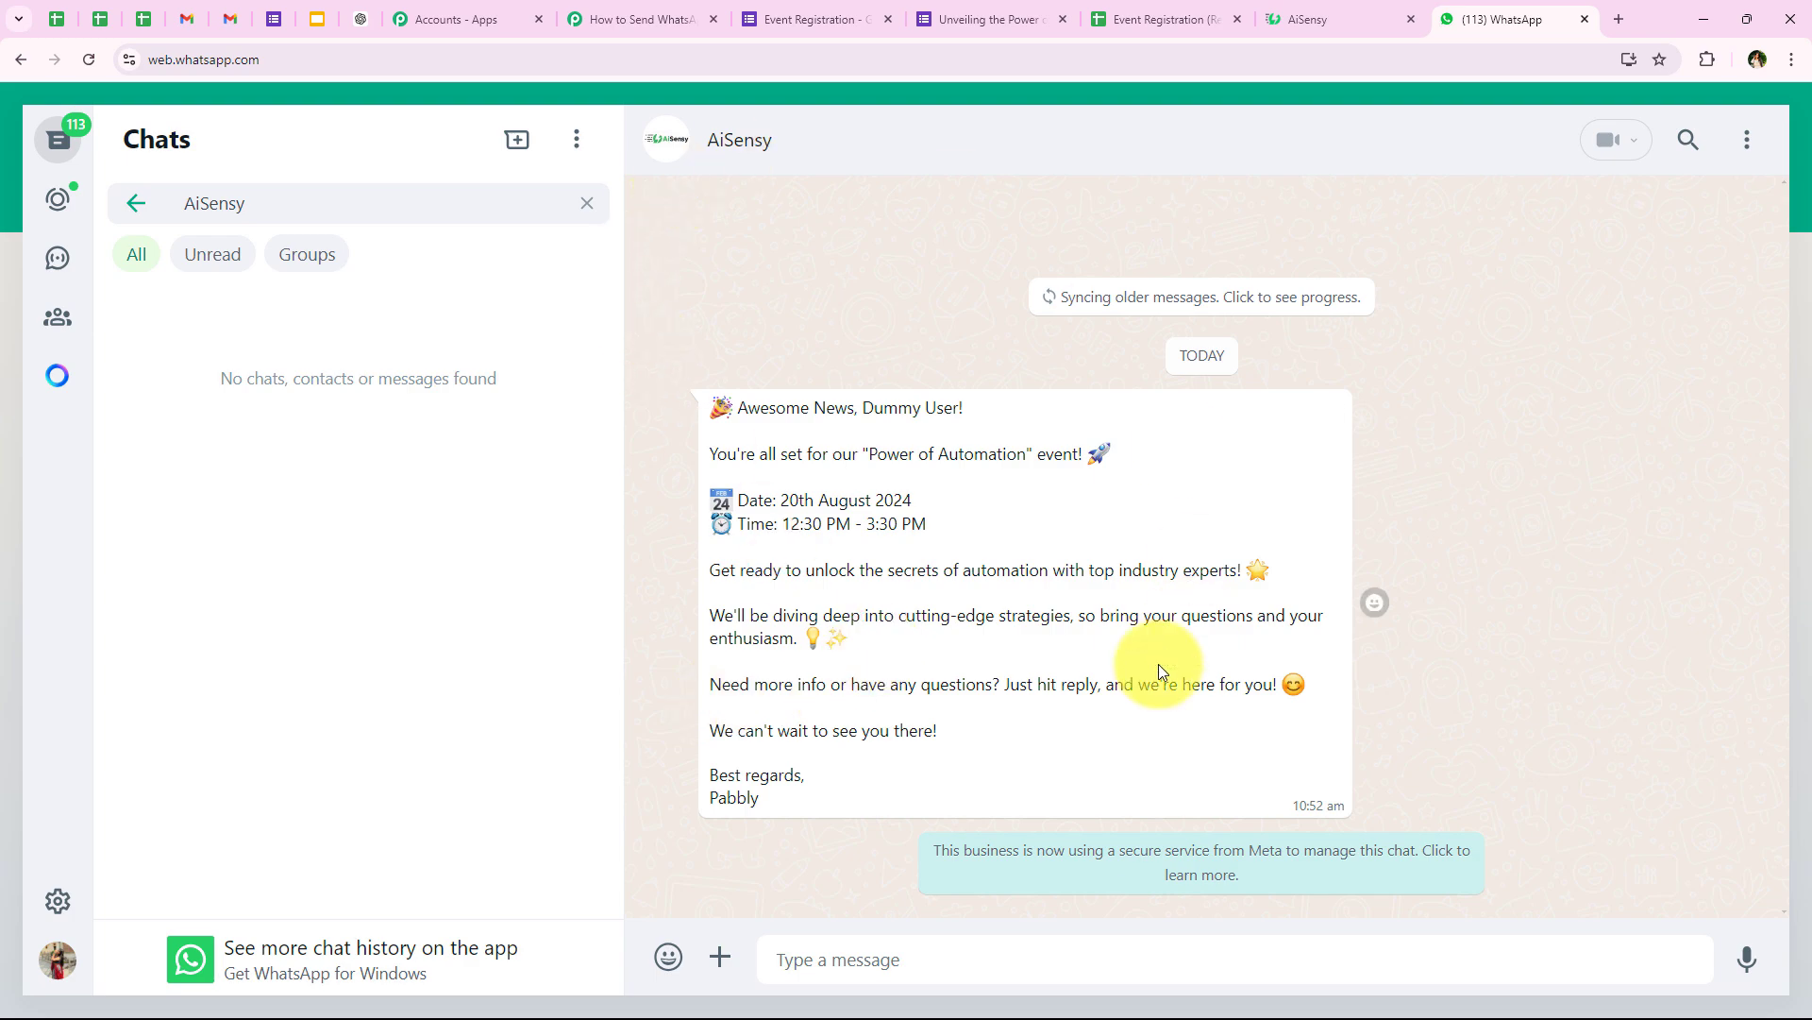
left_click(678, 13)
Collapse the WhatsApp by AiSensy action step and reload the registration form in Google Forms
scroll(310, 552, "up", 15)
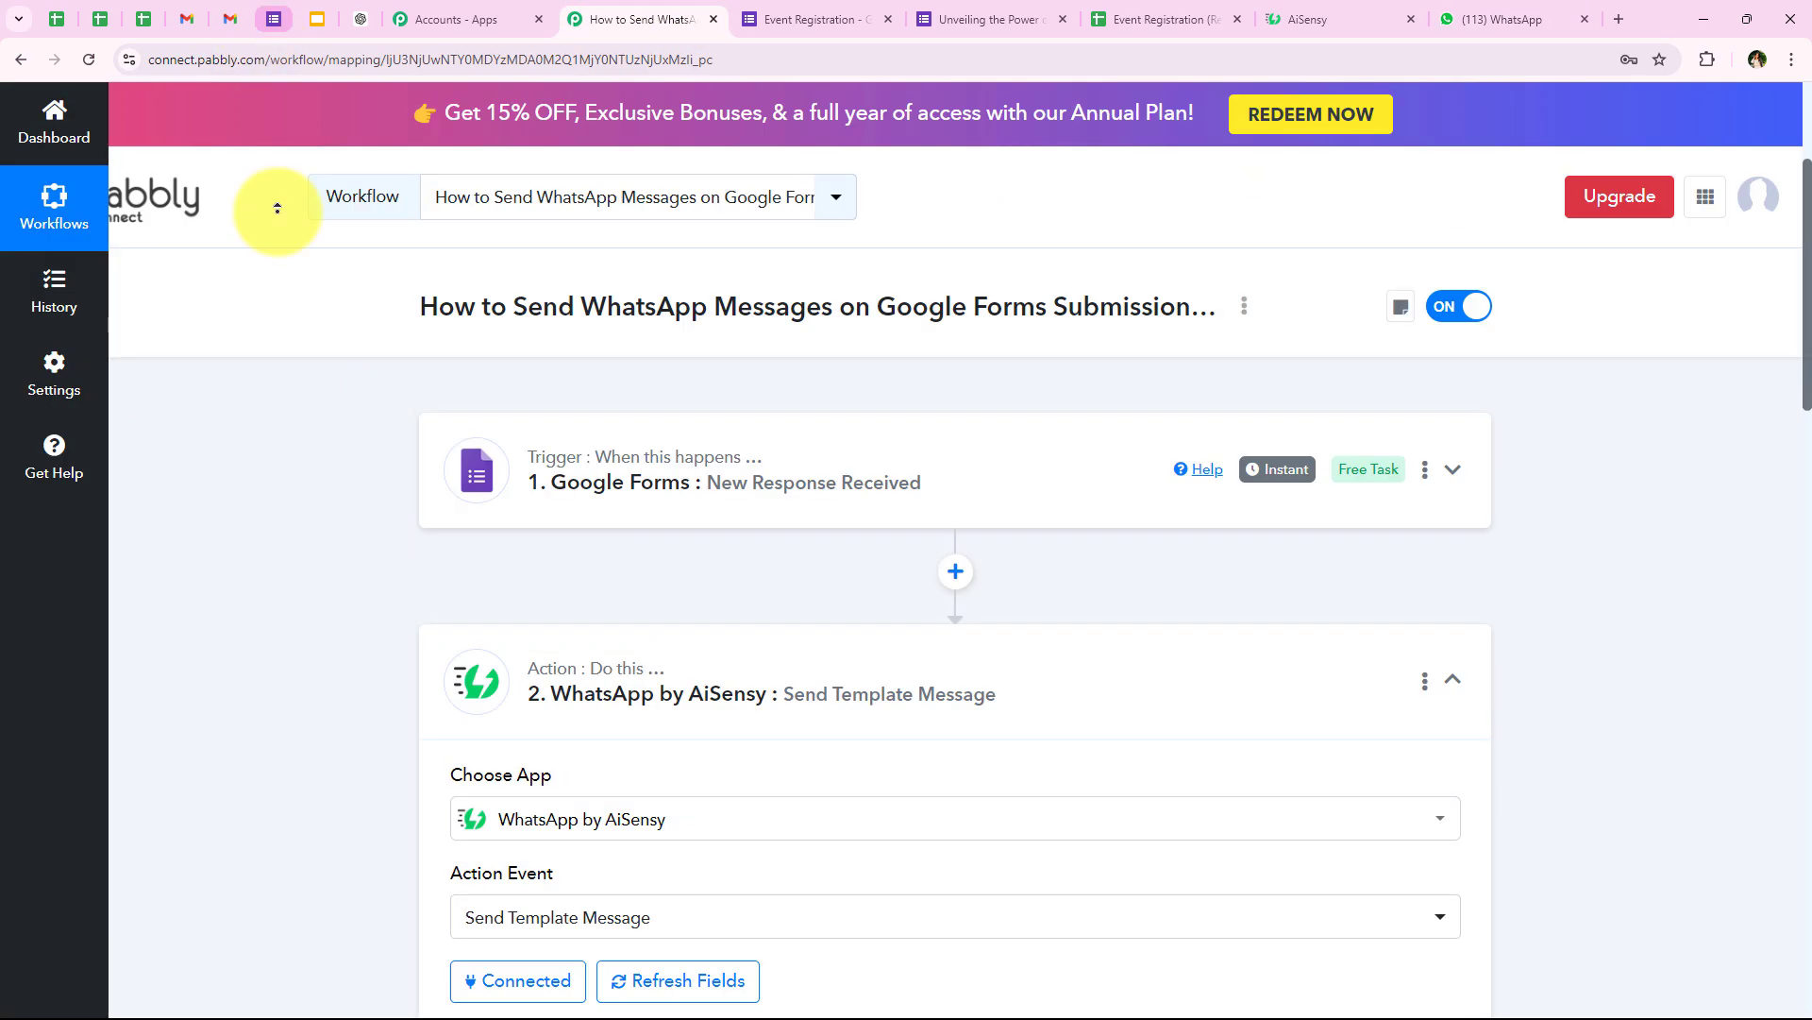
left_click(609, 676)
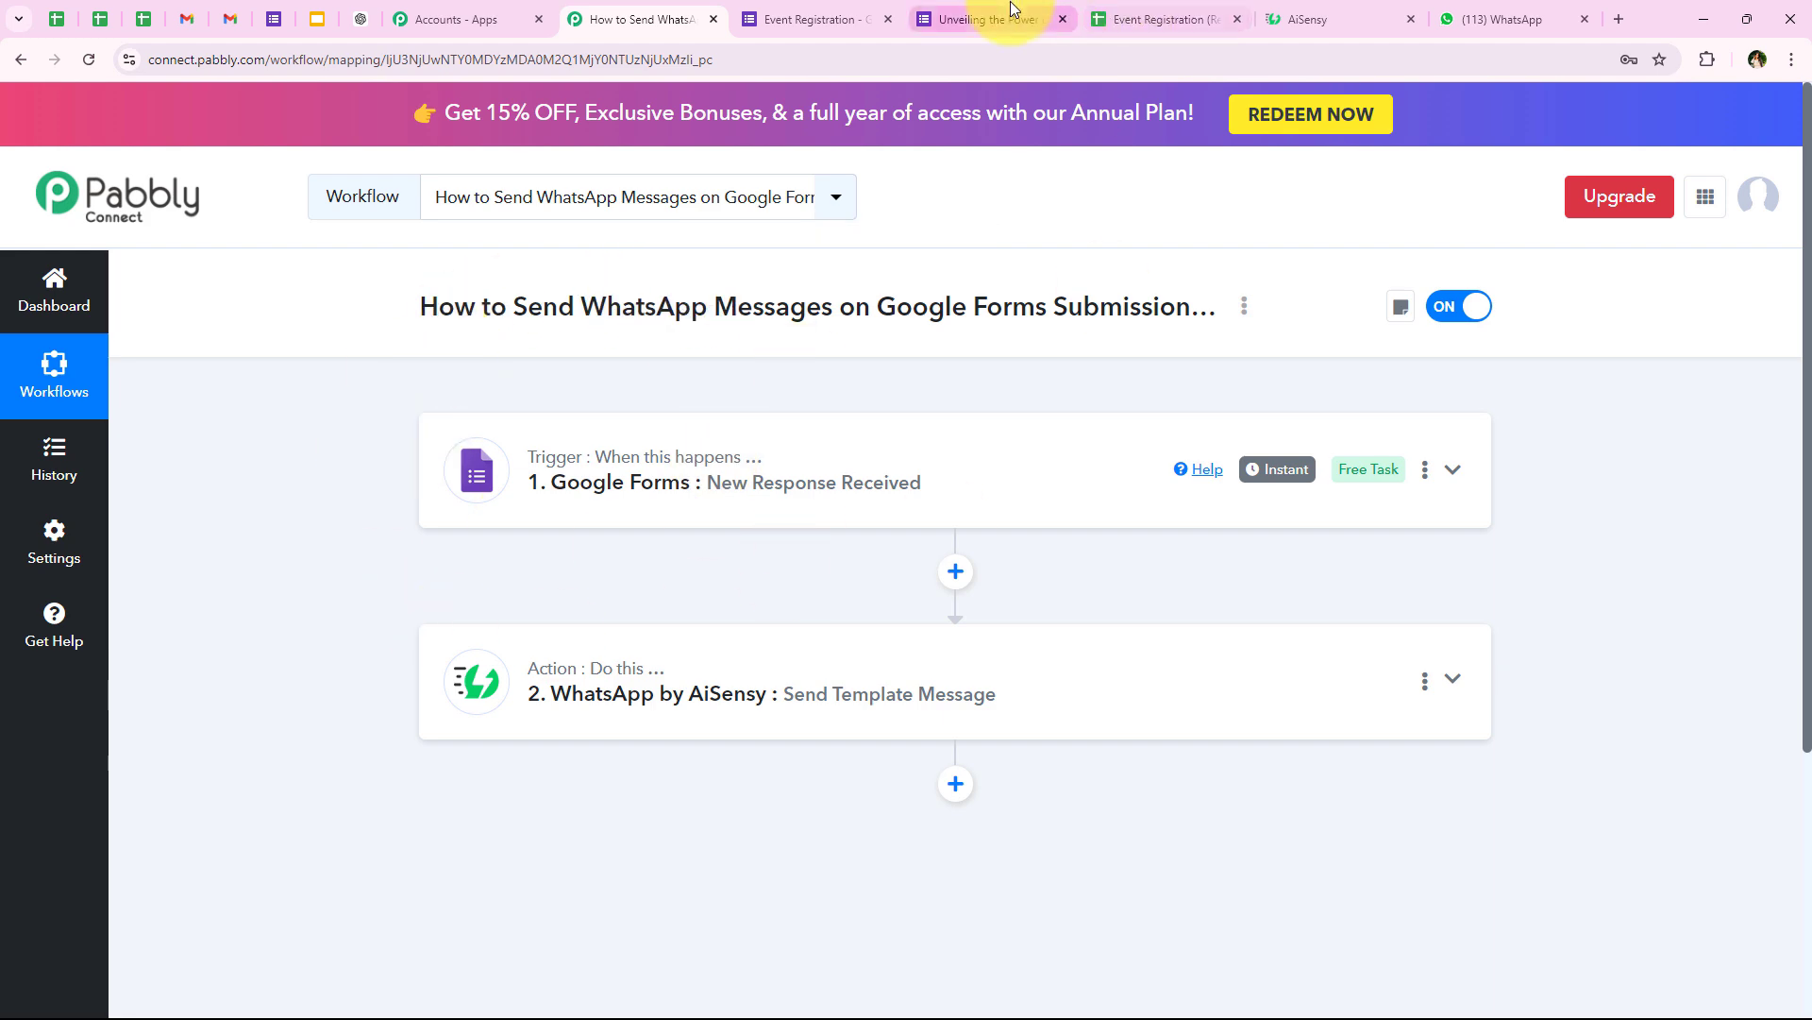
left_click(934, 18)
left_click(88, 72)
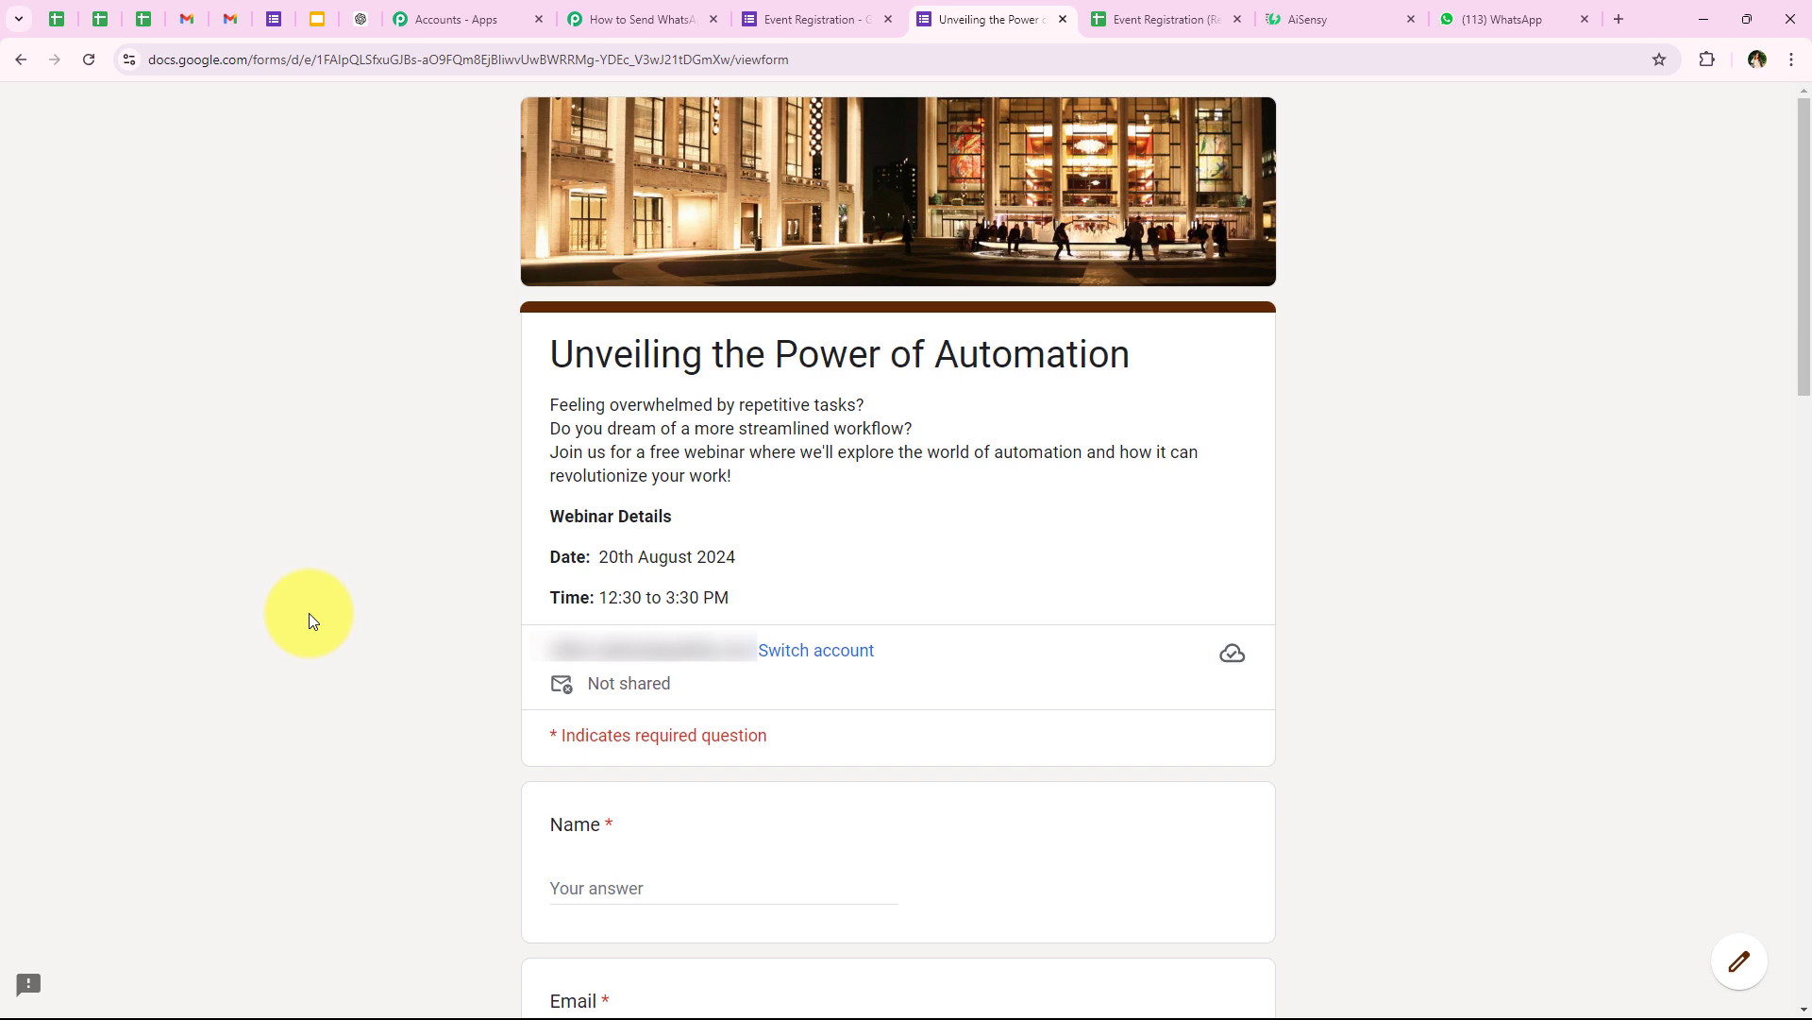
Enter 'Test User' as the Name and the saved test address as the Email
left_click(663, 889)
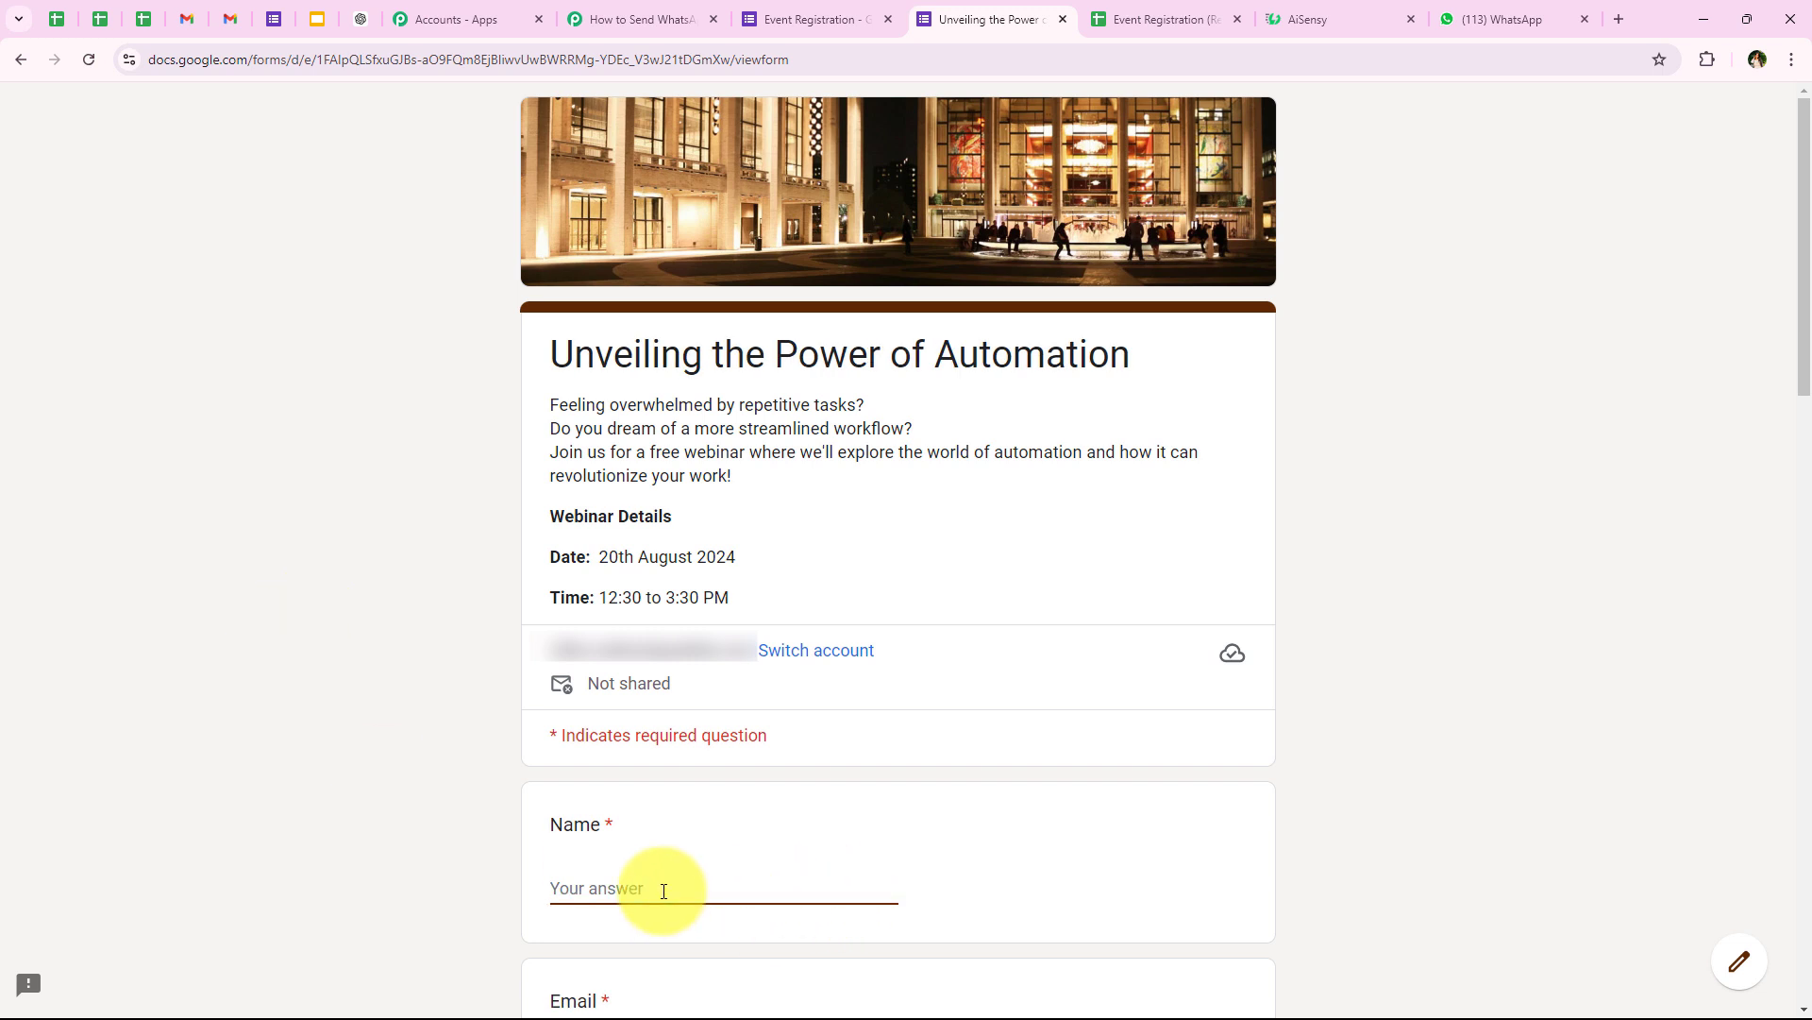
type("Test")
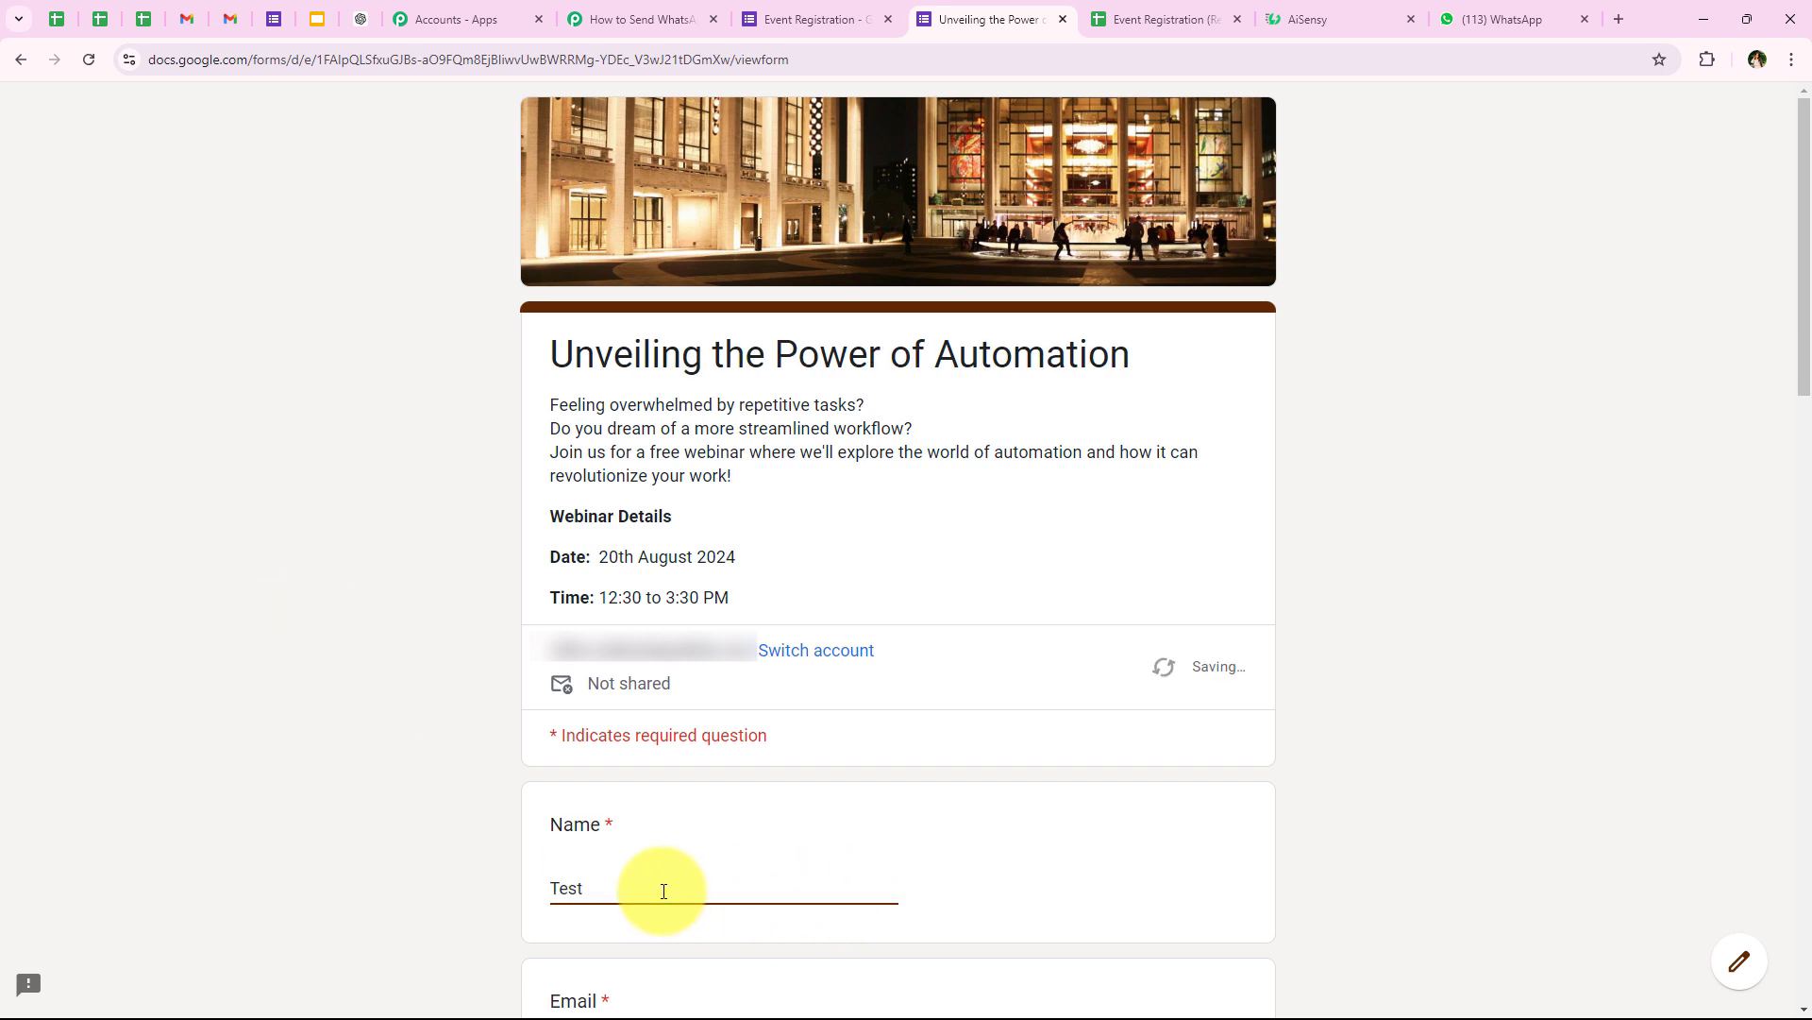
type(" User")
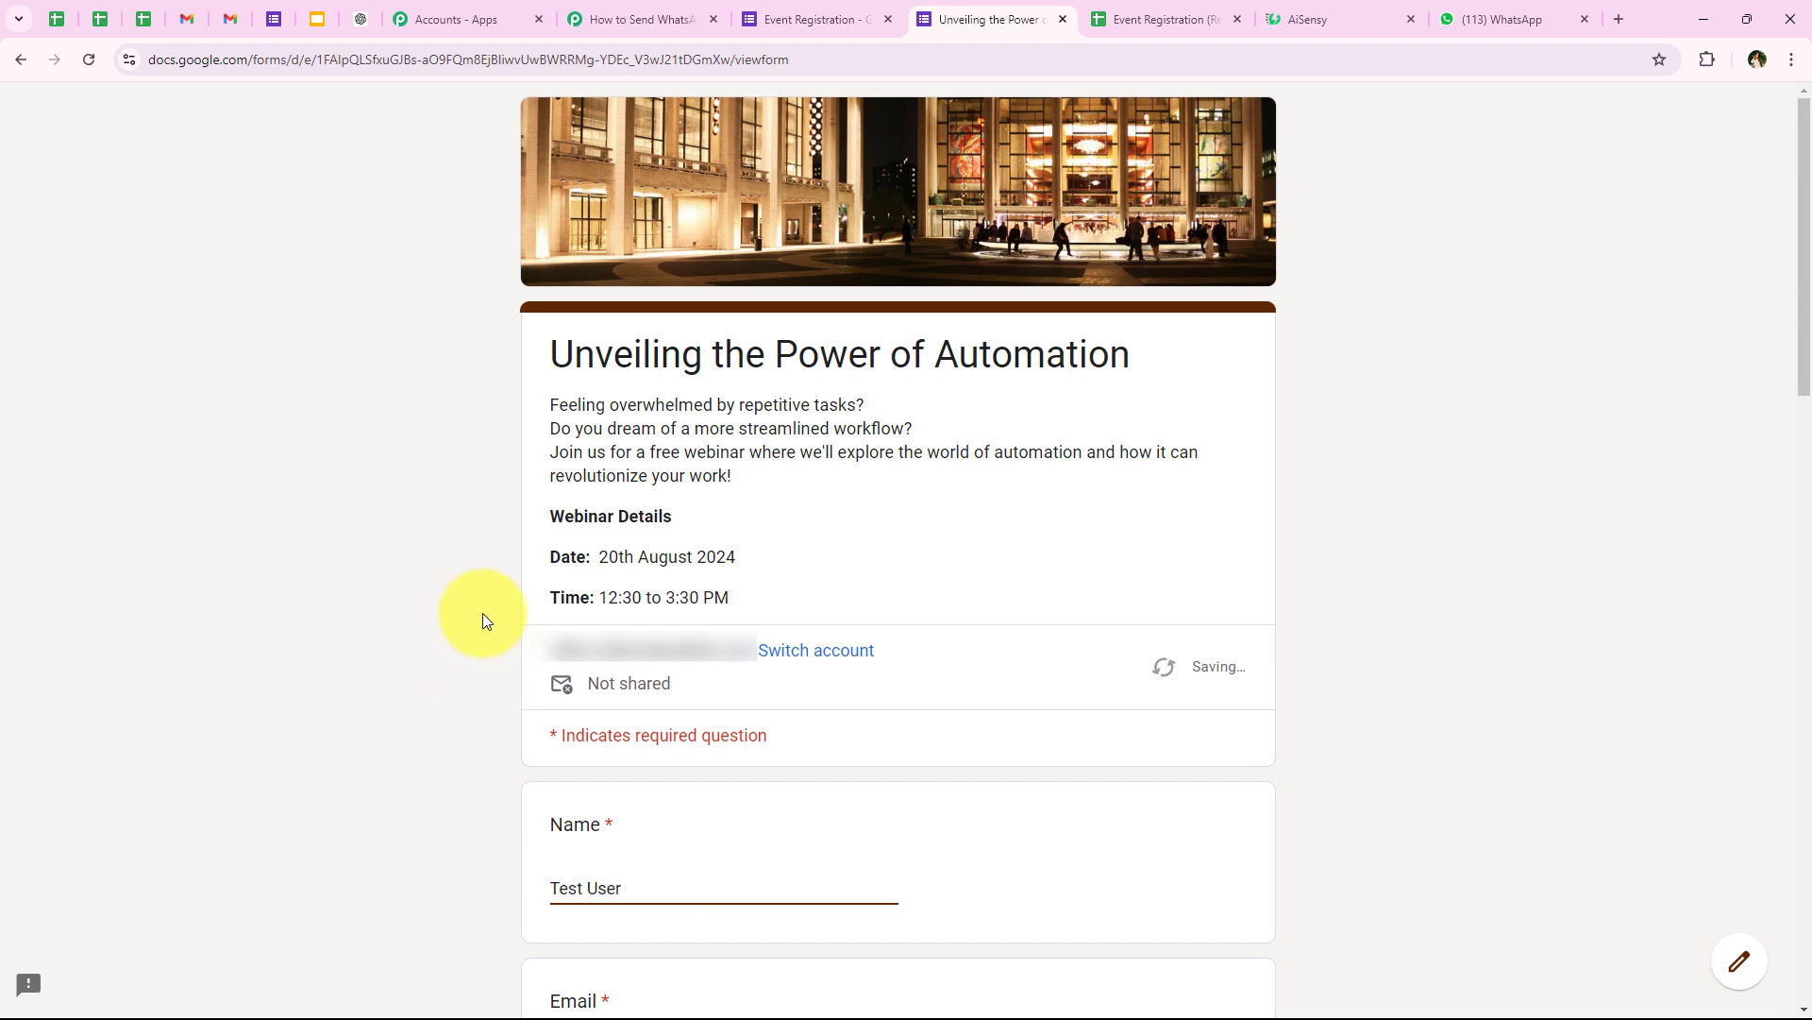
scroll(466, 501, "down", 10)
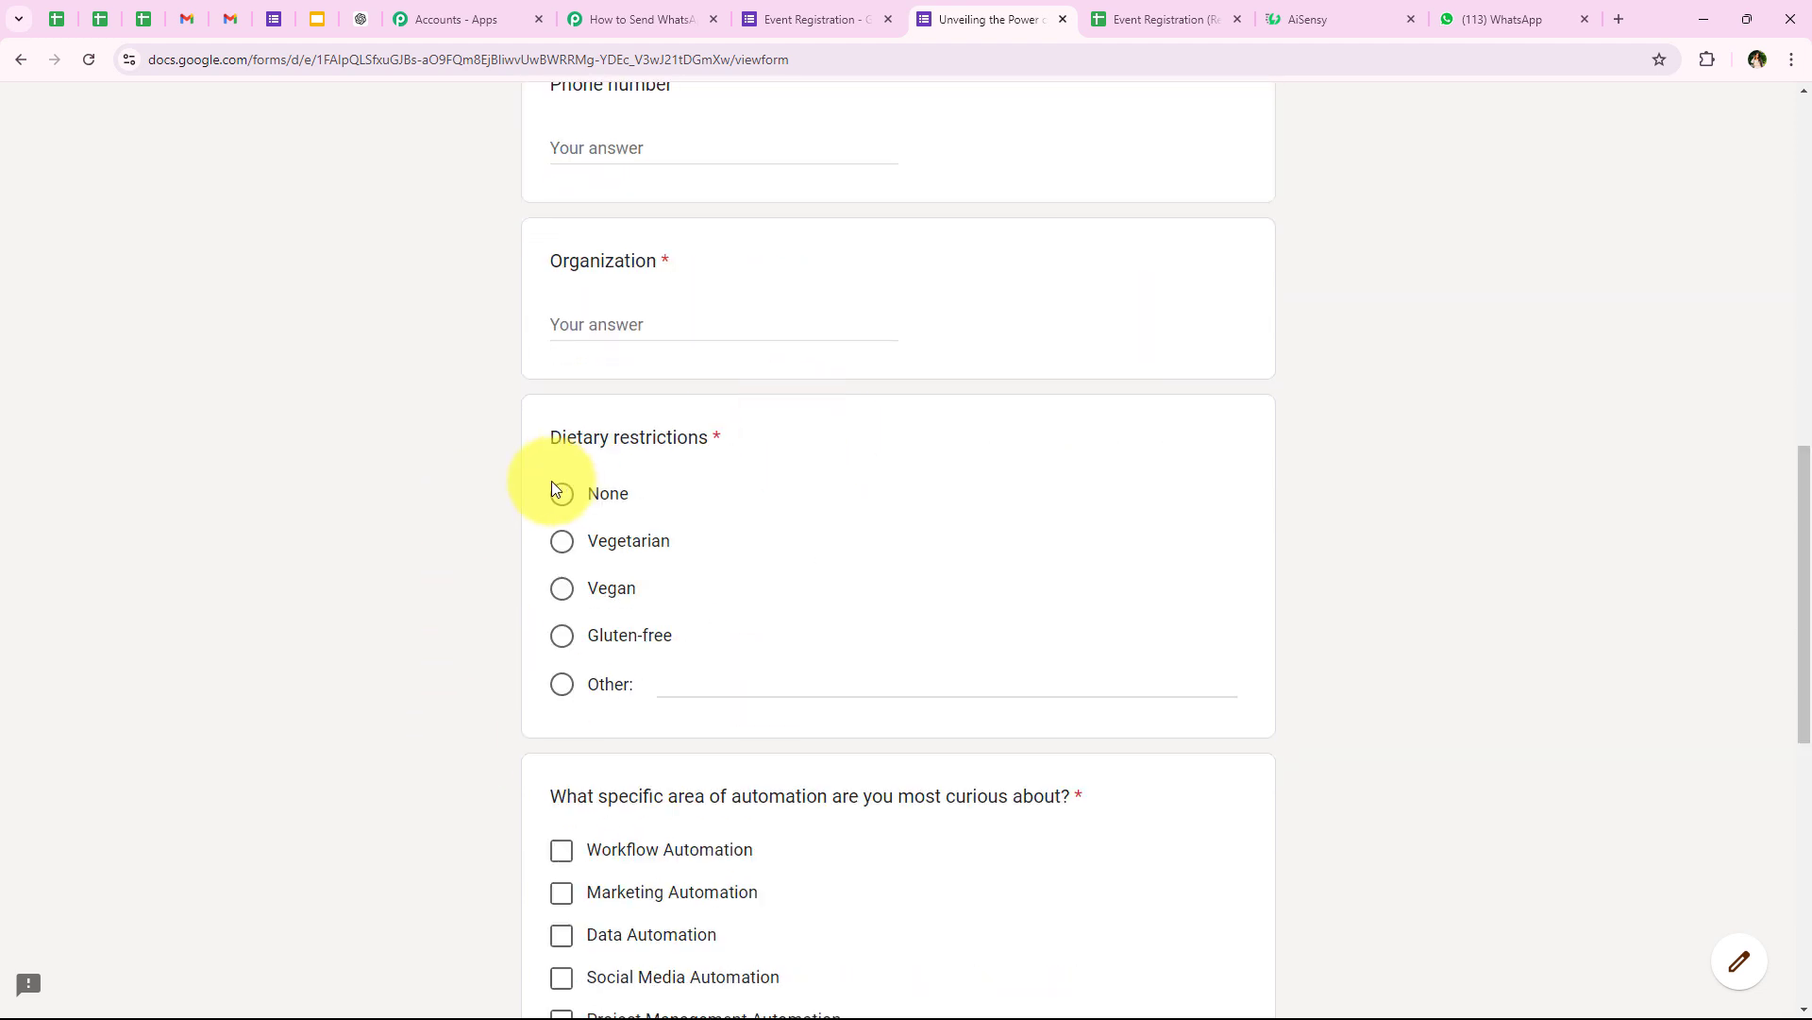
scroll(409, 516, "up", 3)
left_click(585, 271)
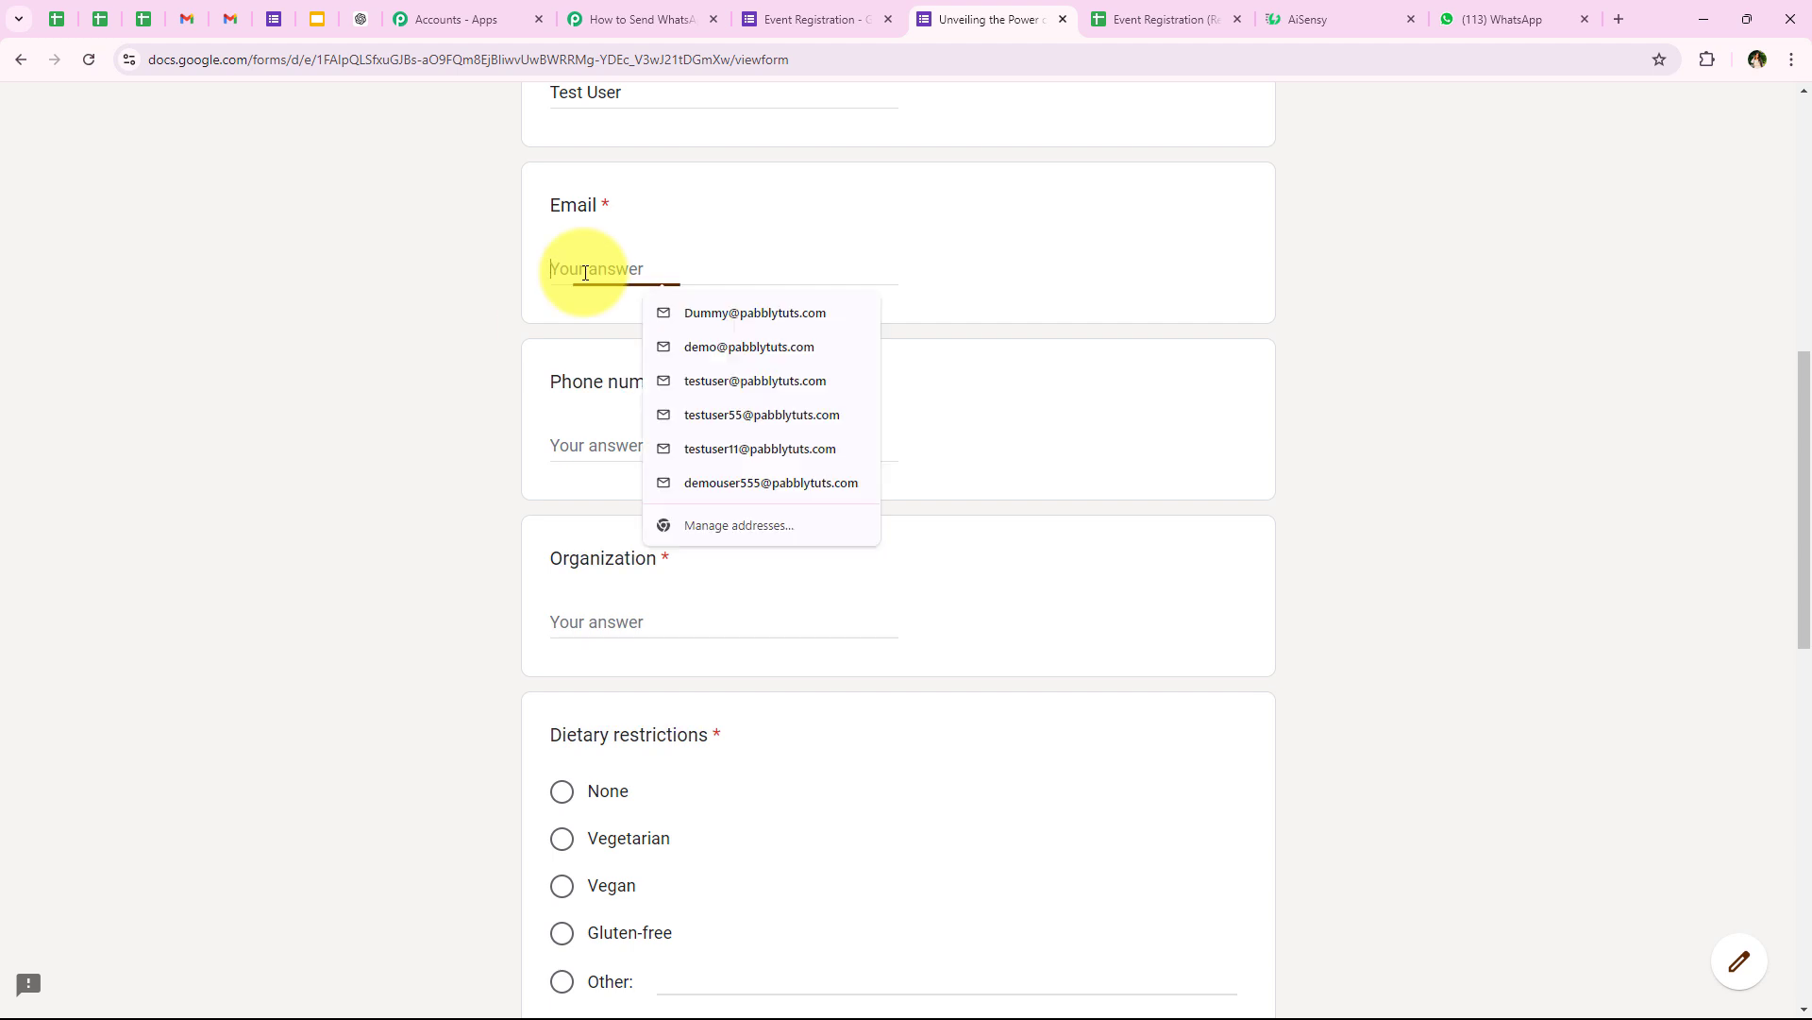
left_click(706, 378)
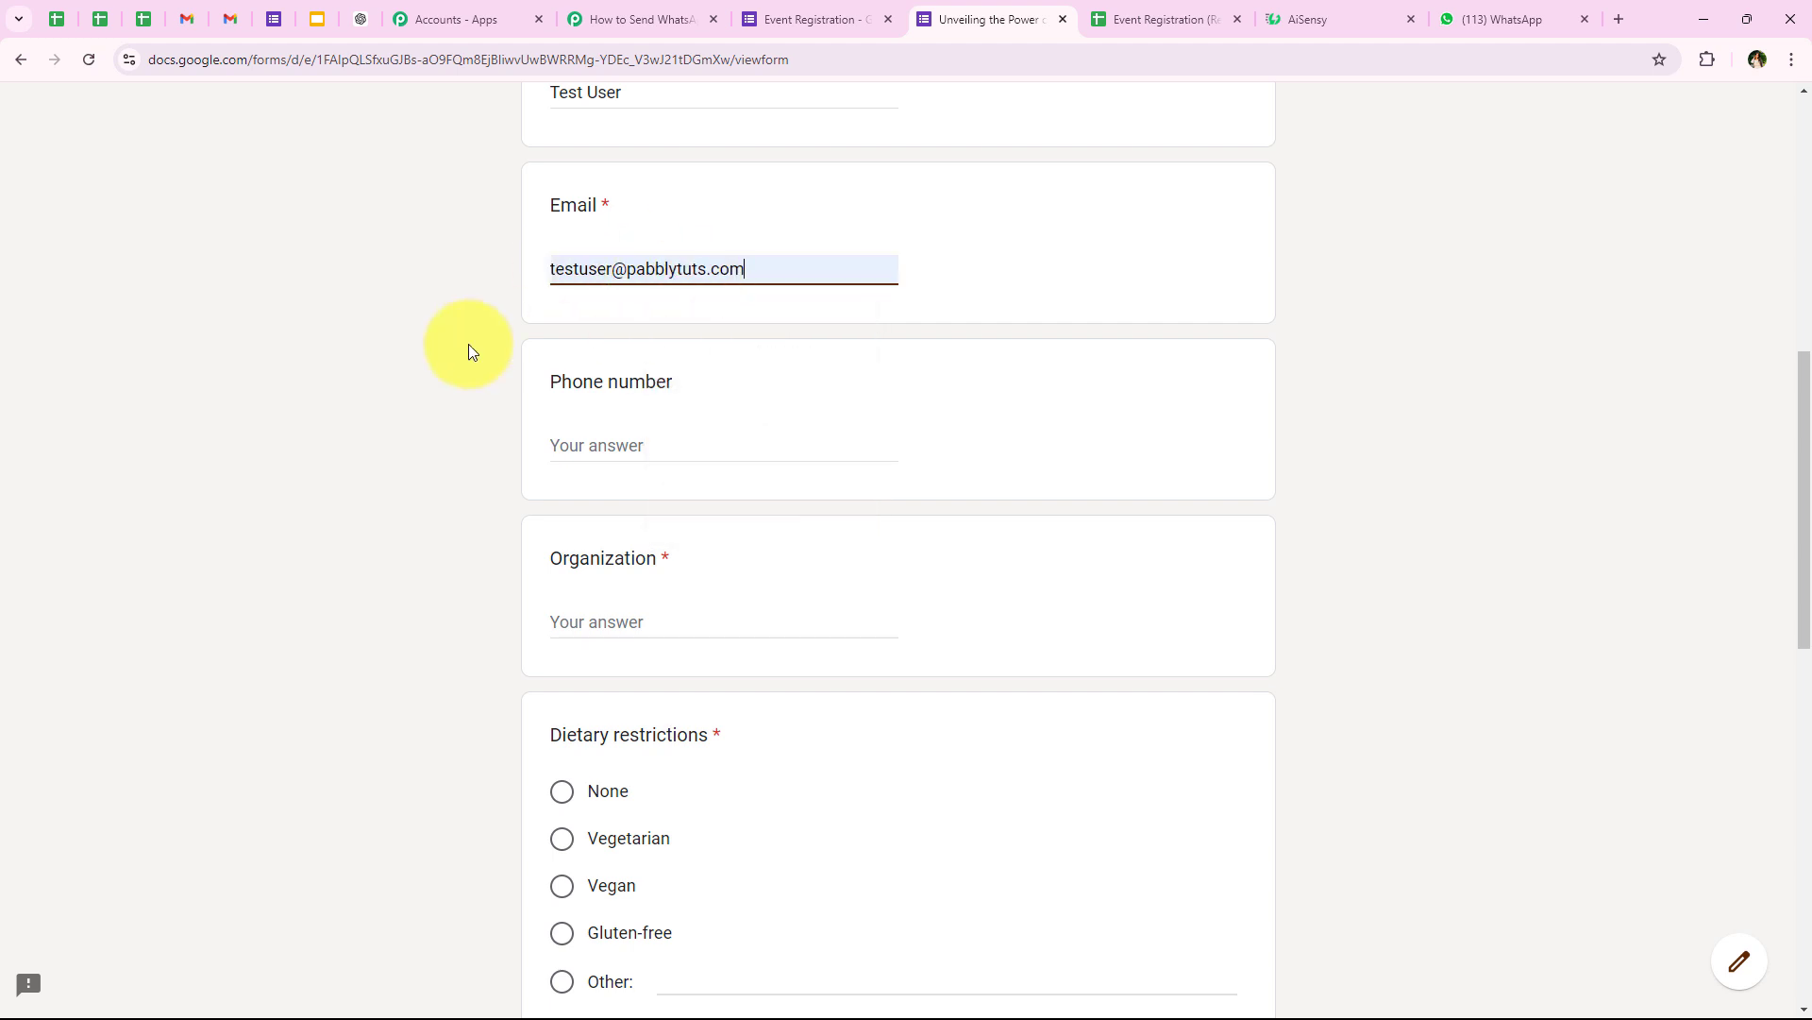
Fill in the phone number without the leading 0 and Organization 'Pabbly Tuts'
left_click(617, 453)
type("7878787")
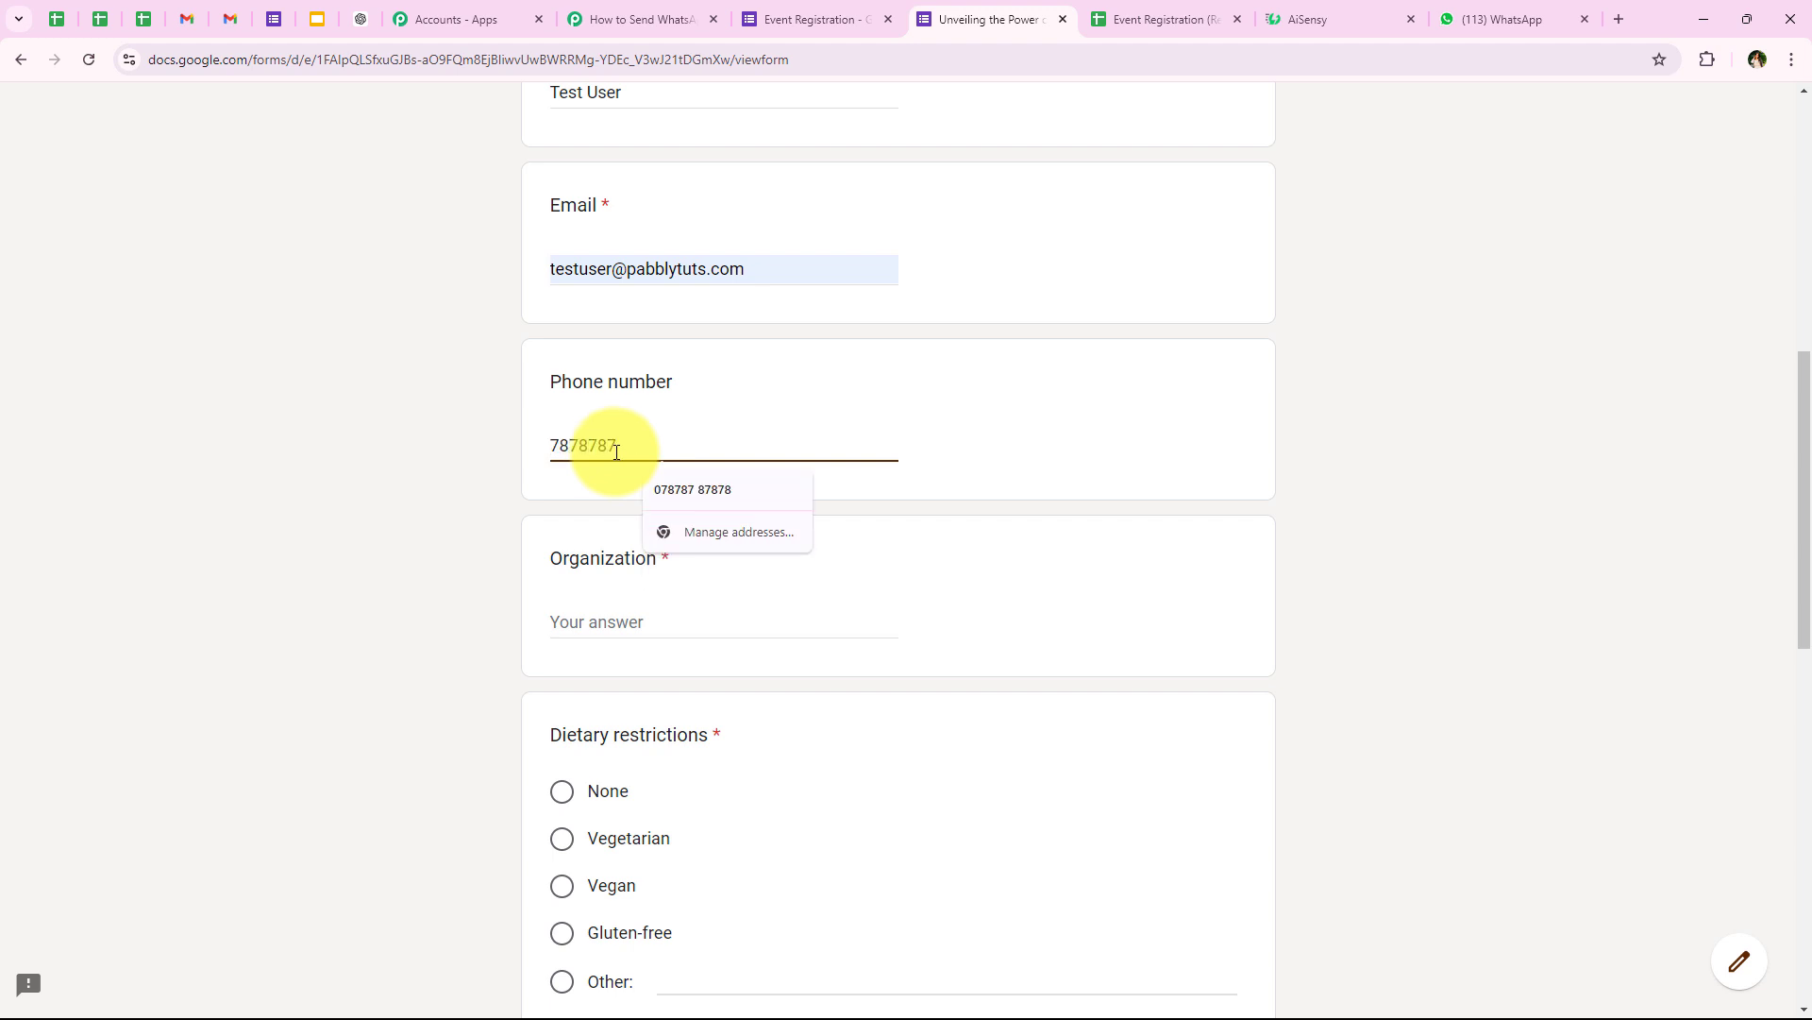
left_click(694, 489)
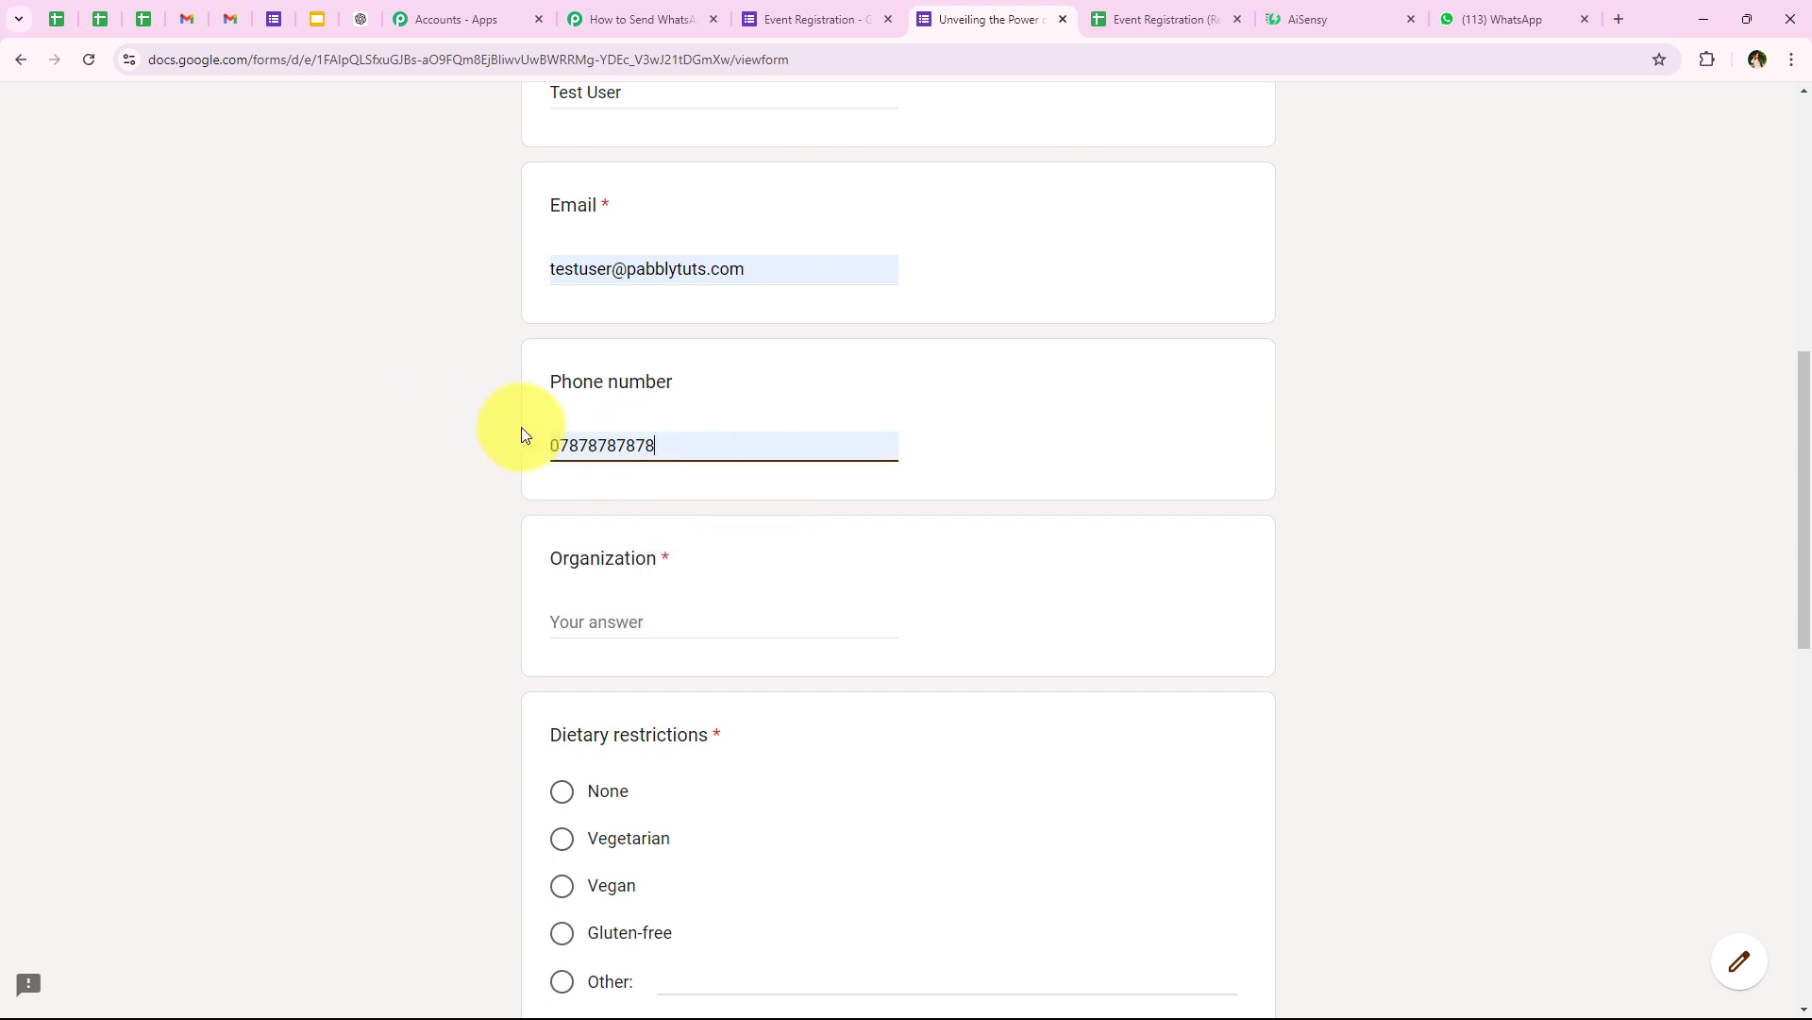
left_click(566, 437)
key("BackSpace")
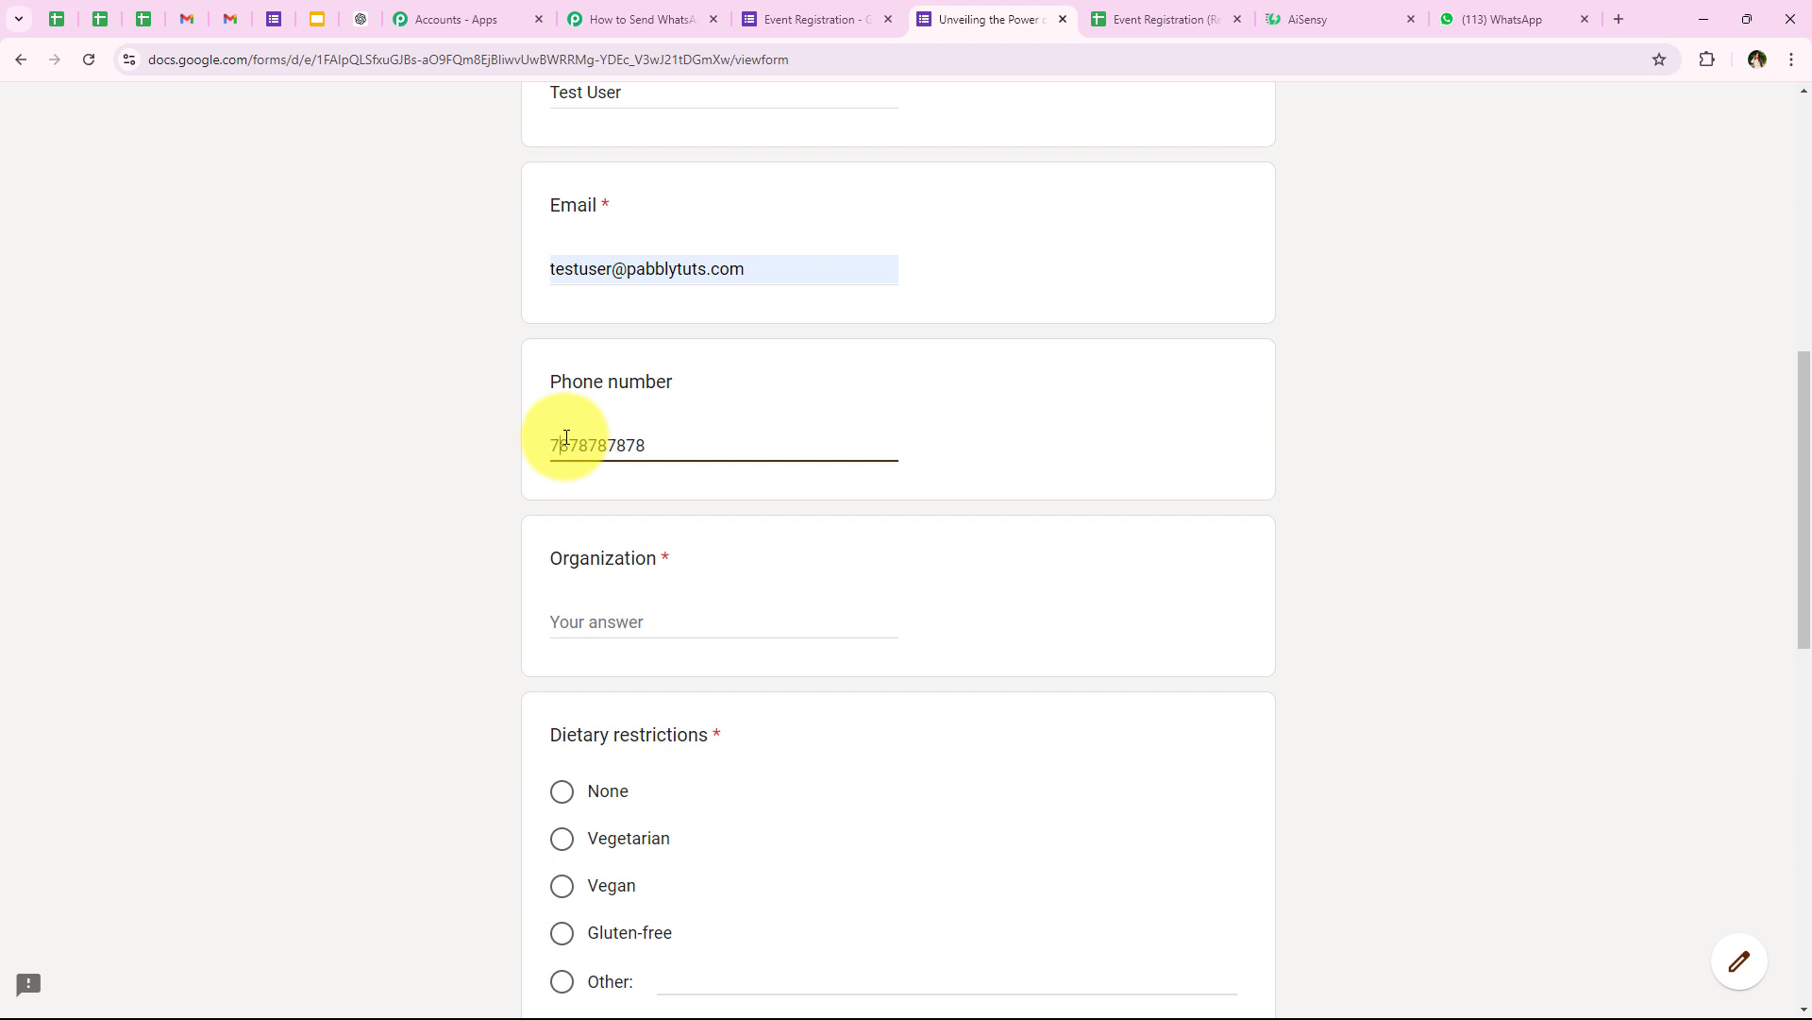
left_click(606, 621)
scroll(604, 624, "down", 2)
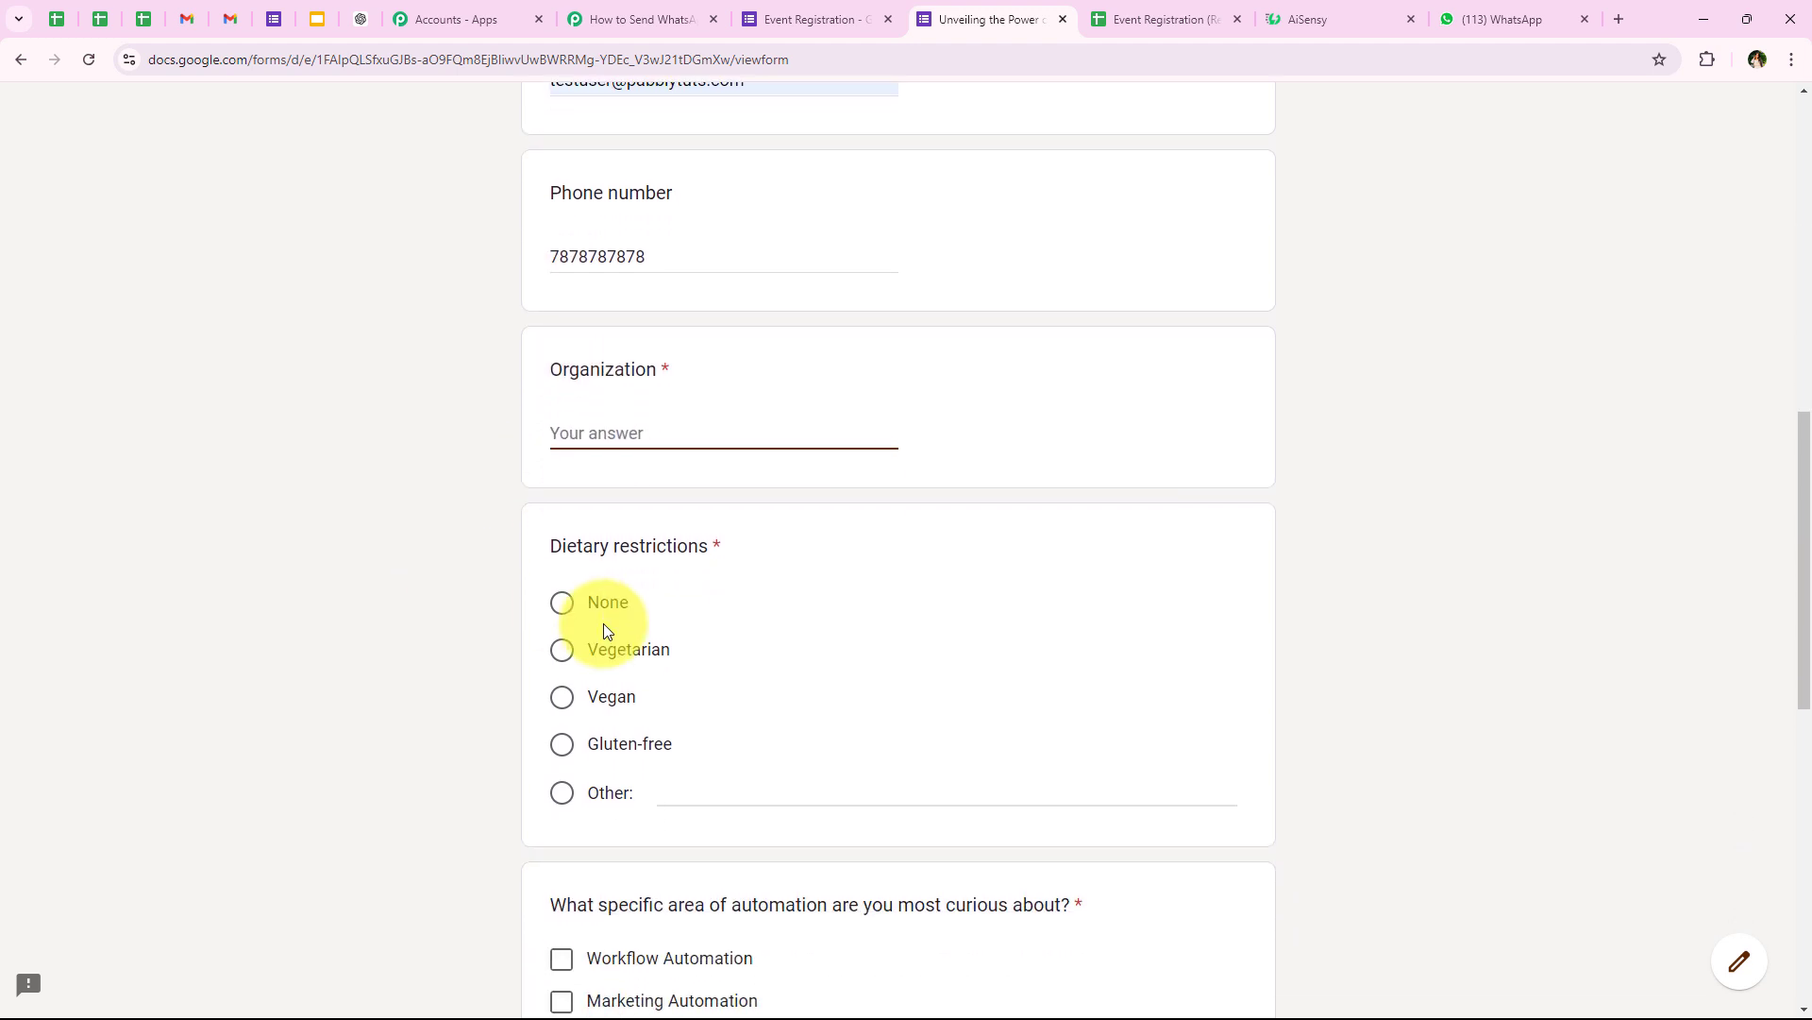
type("Pabbly Tuts")
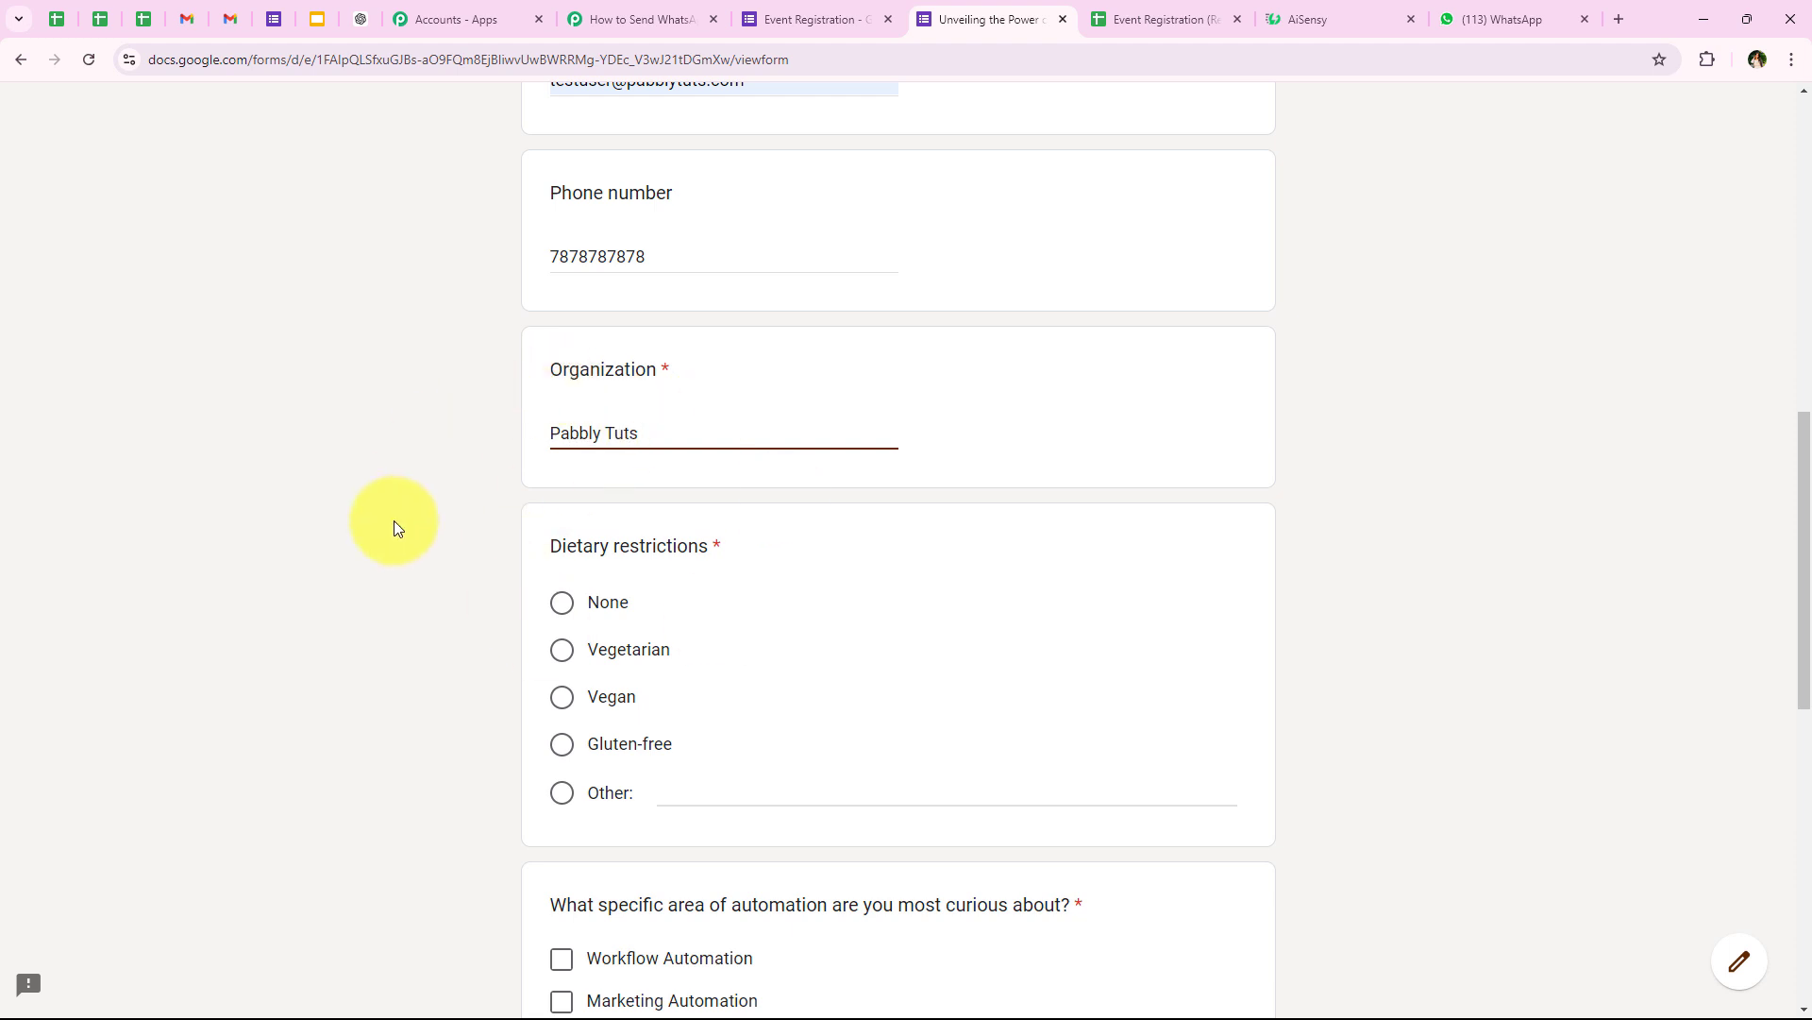
Choose None for dietary restrictions and tick Marketing Automation as the area of interest
scroll(393, 527, "down", 2)
left_click(561, 411)
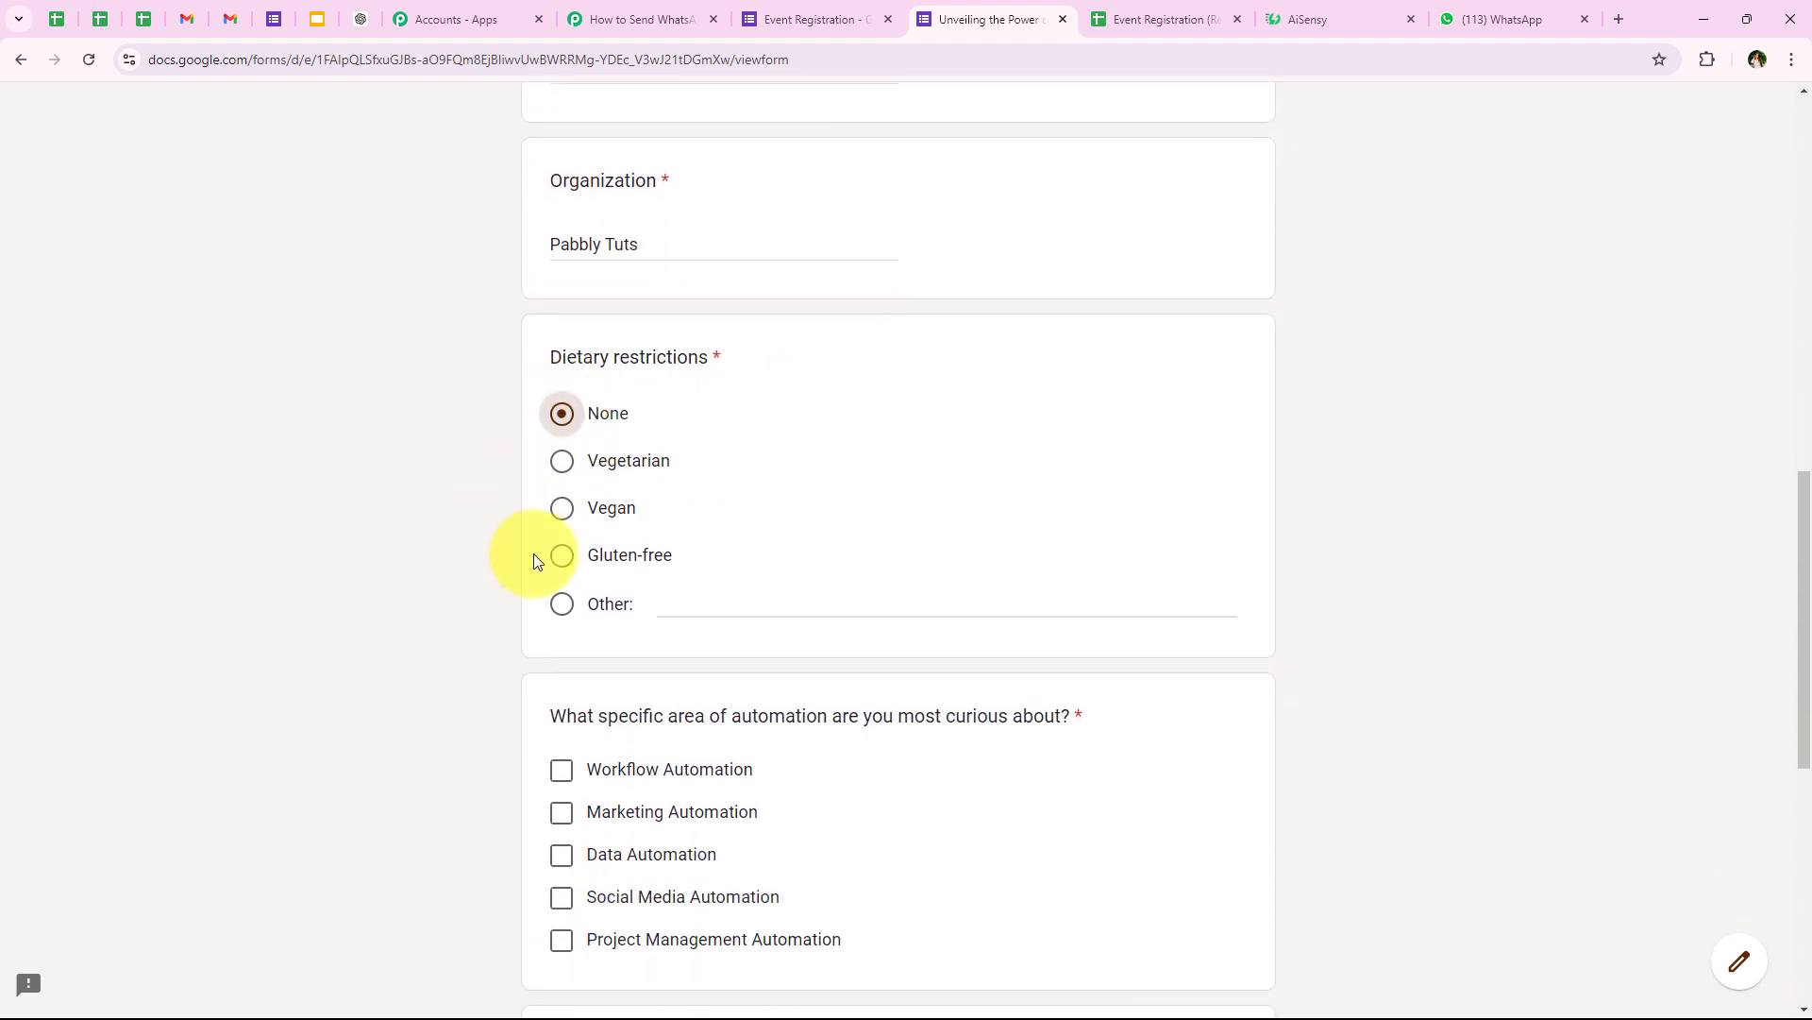
scroll(775, 497, "down", 3)
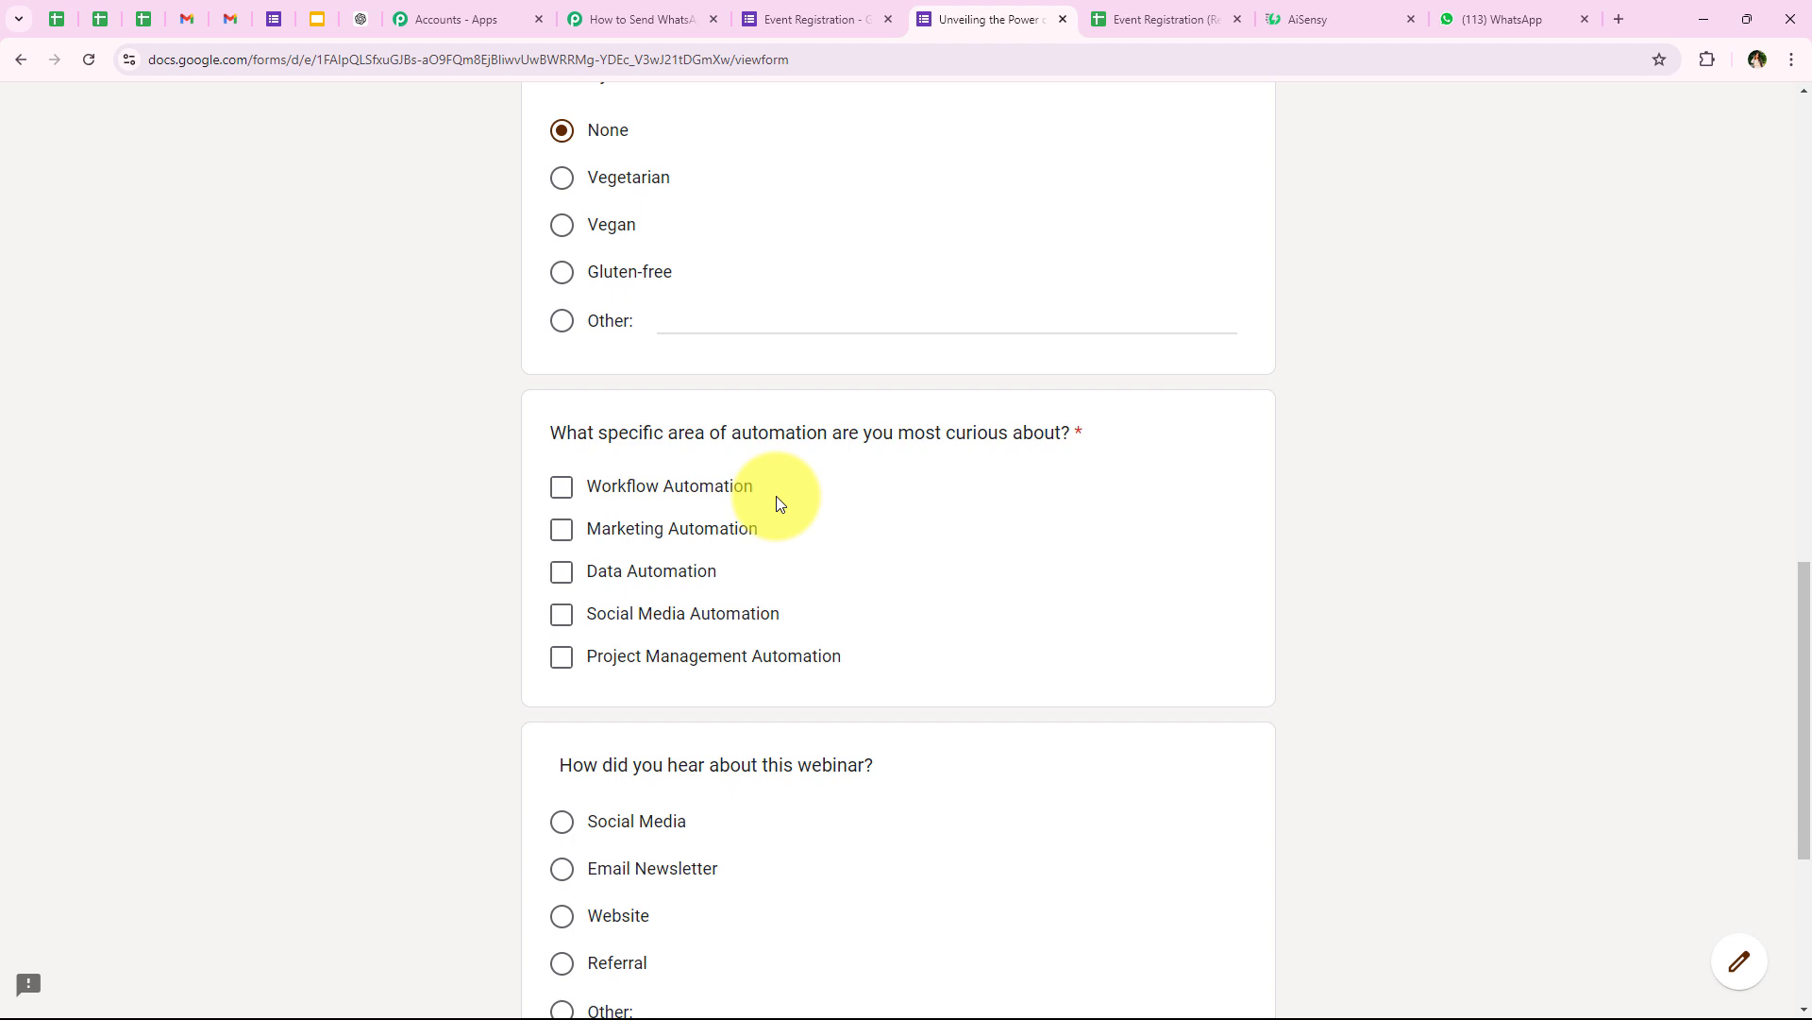
left_click(564, 536)
scroll(751, 586, "down", 2)
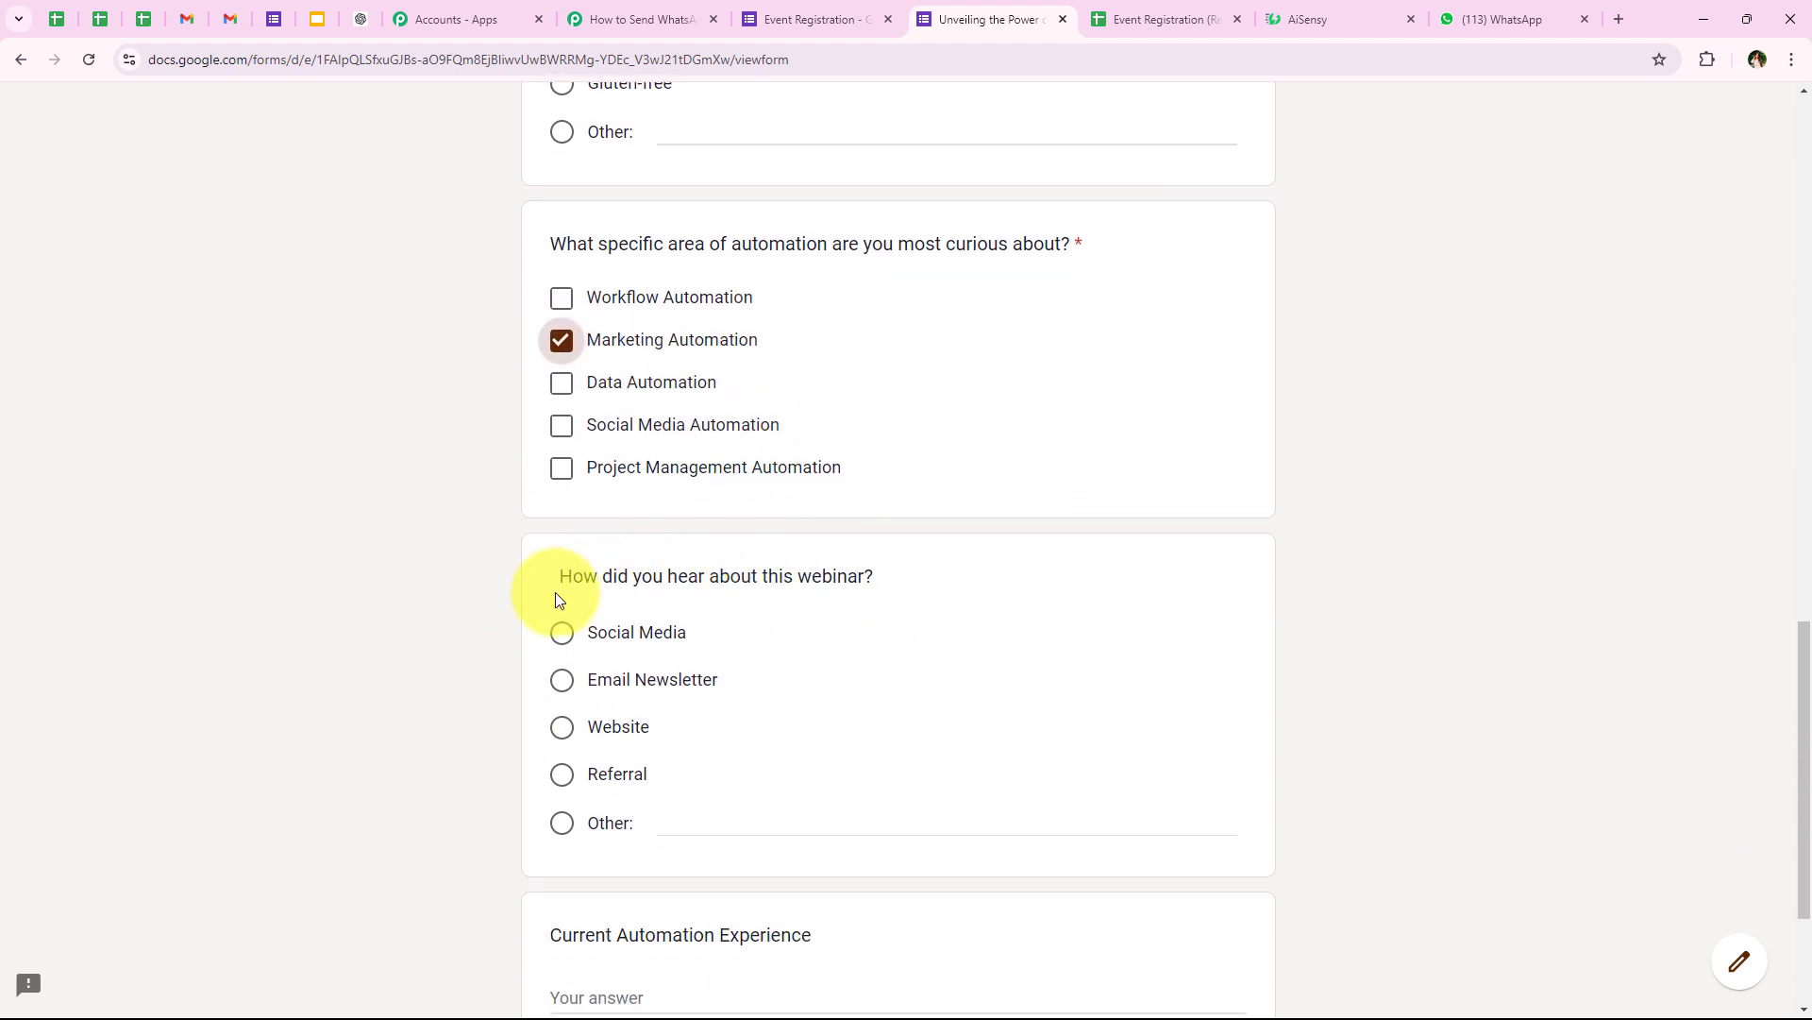
left_click_drag(555, 599, 871, 577)
Answer Website for how they heard about the webinar and submit the registration
left_click(813, 762)
scroll(812, 762, "down", 2)
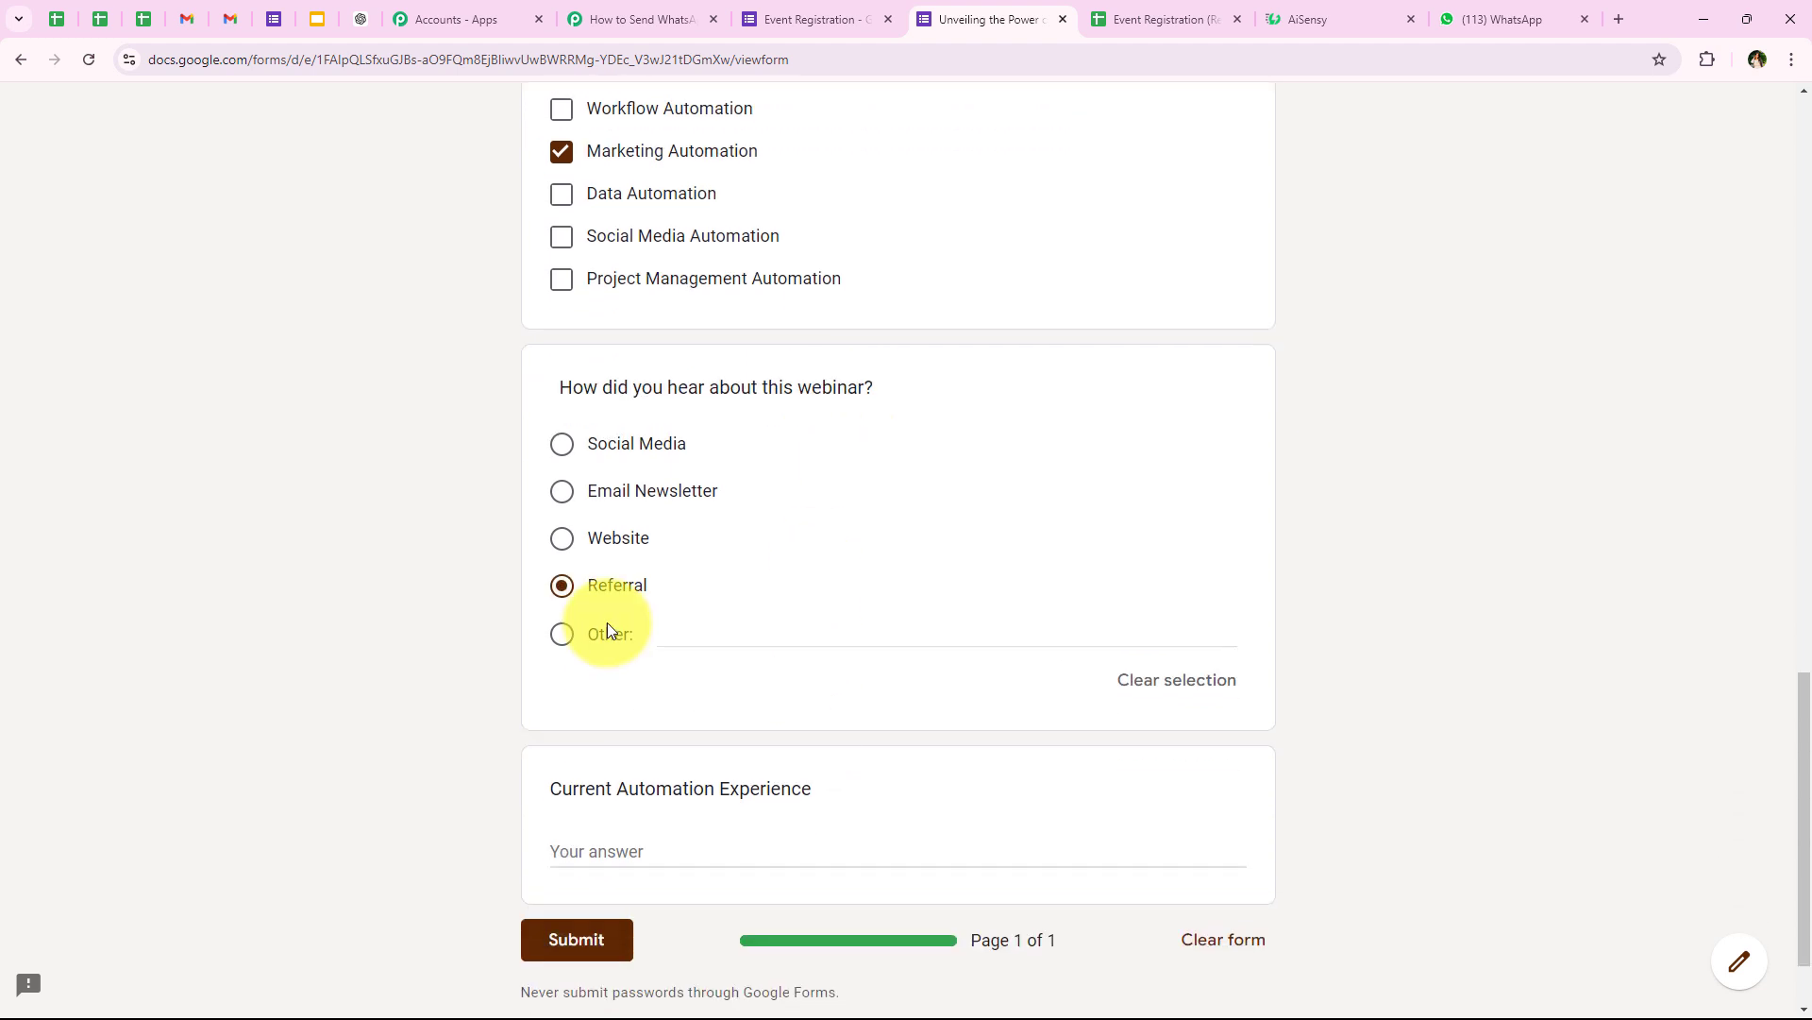
left_click(566, 538)
scroll(745, 669, "down", 1)
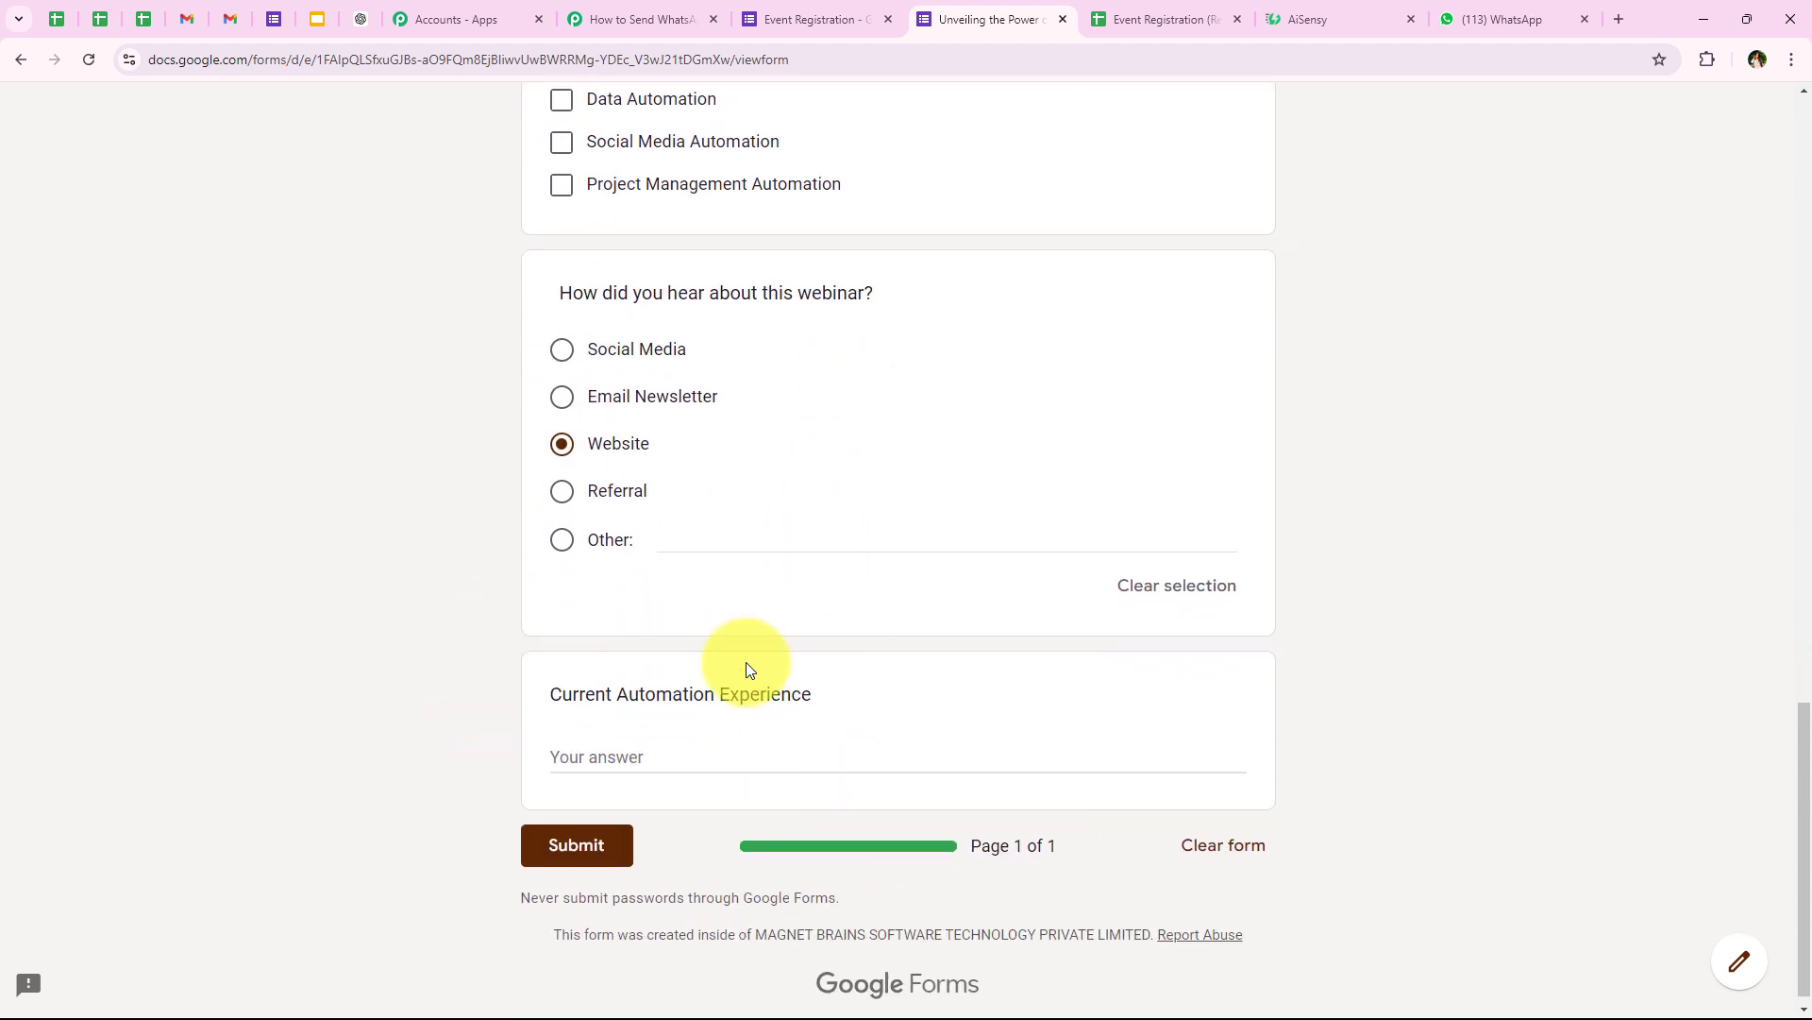
left_click_drag(526, 688, 847, 659)
left_click(535, 738)
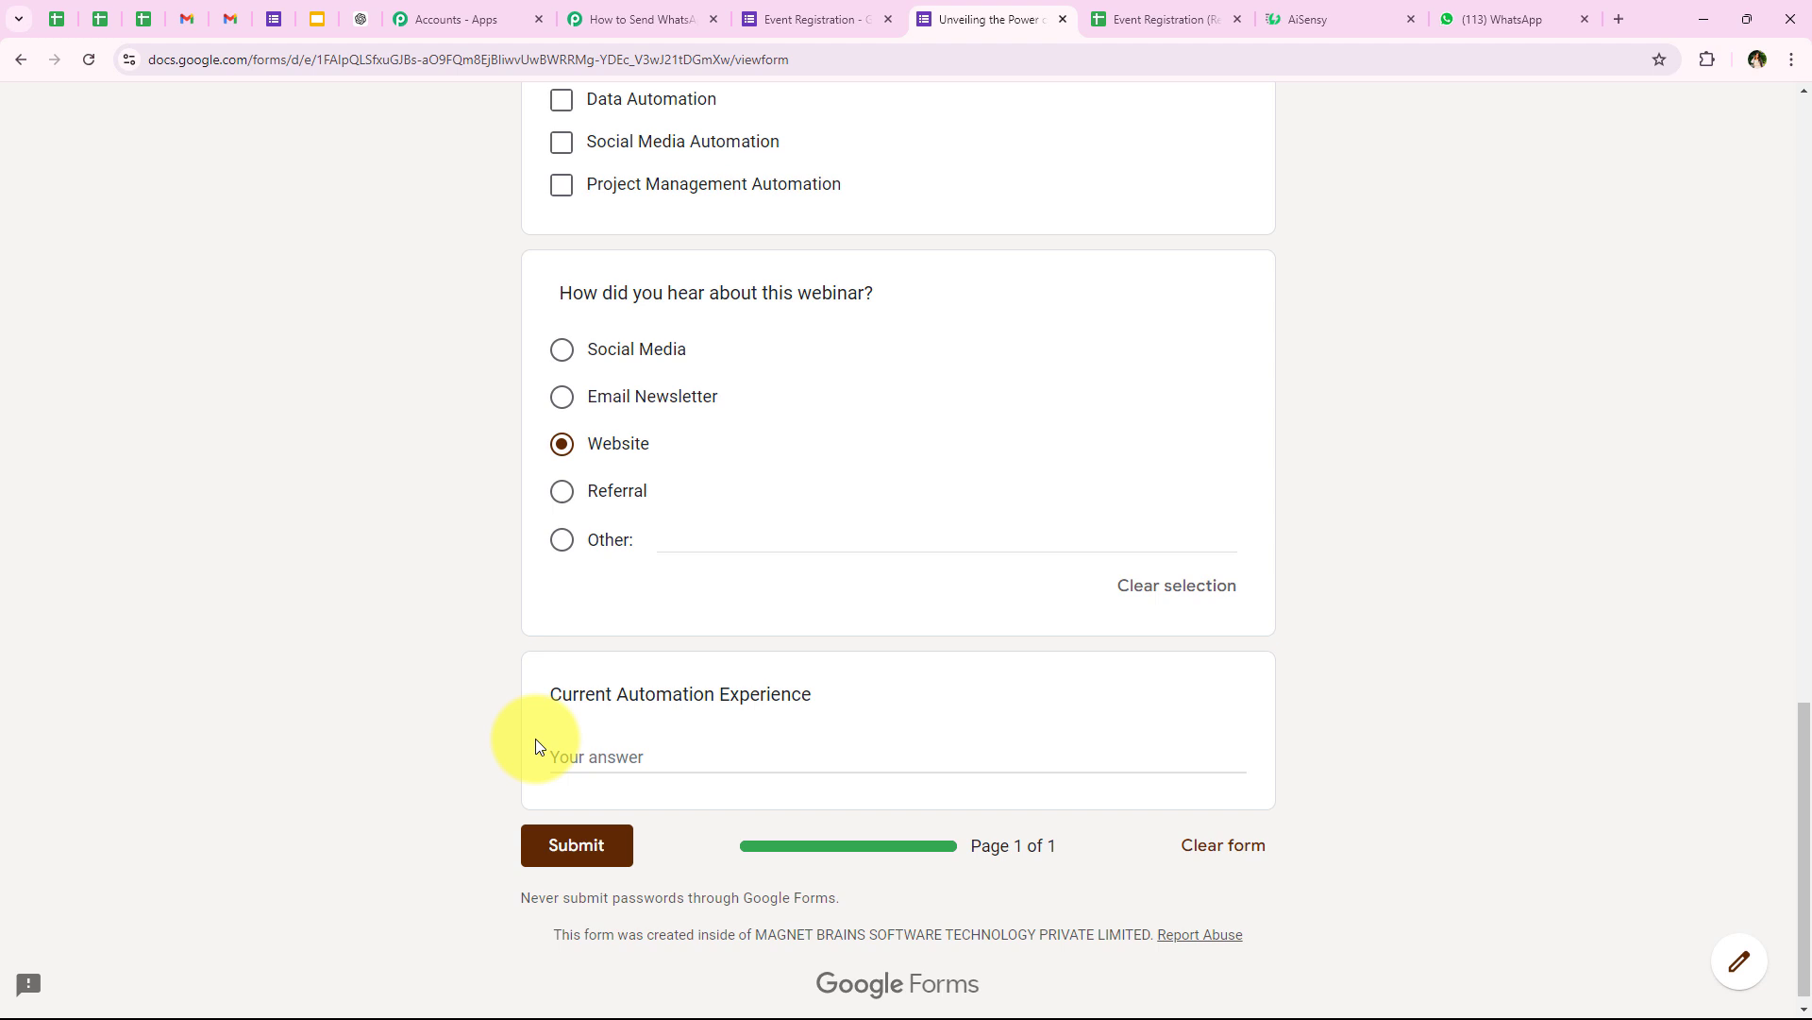
left_click(557, 840)
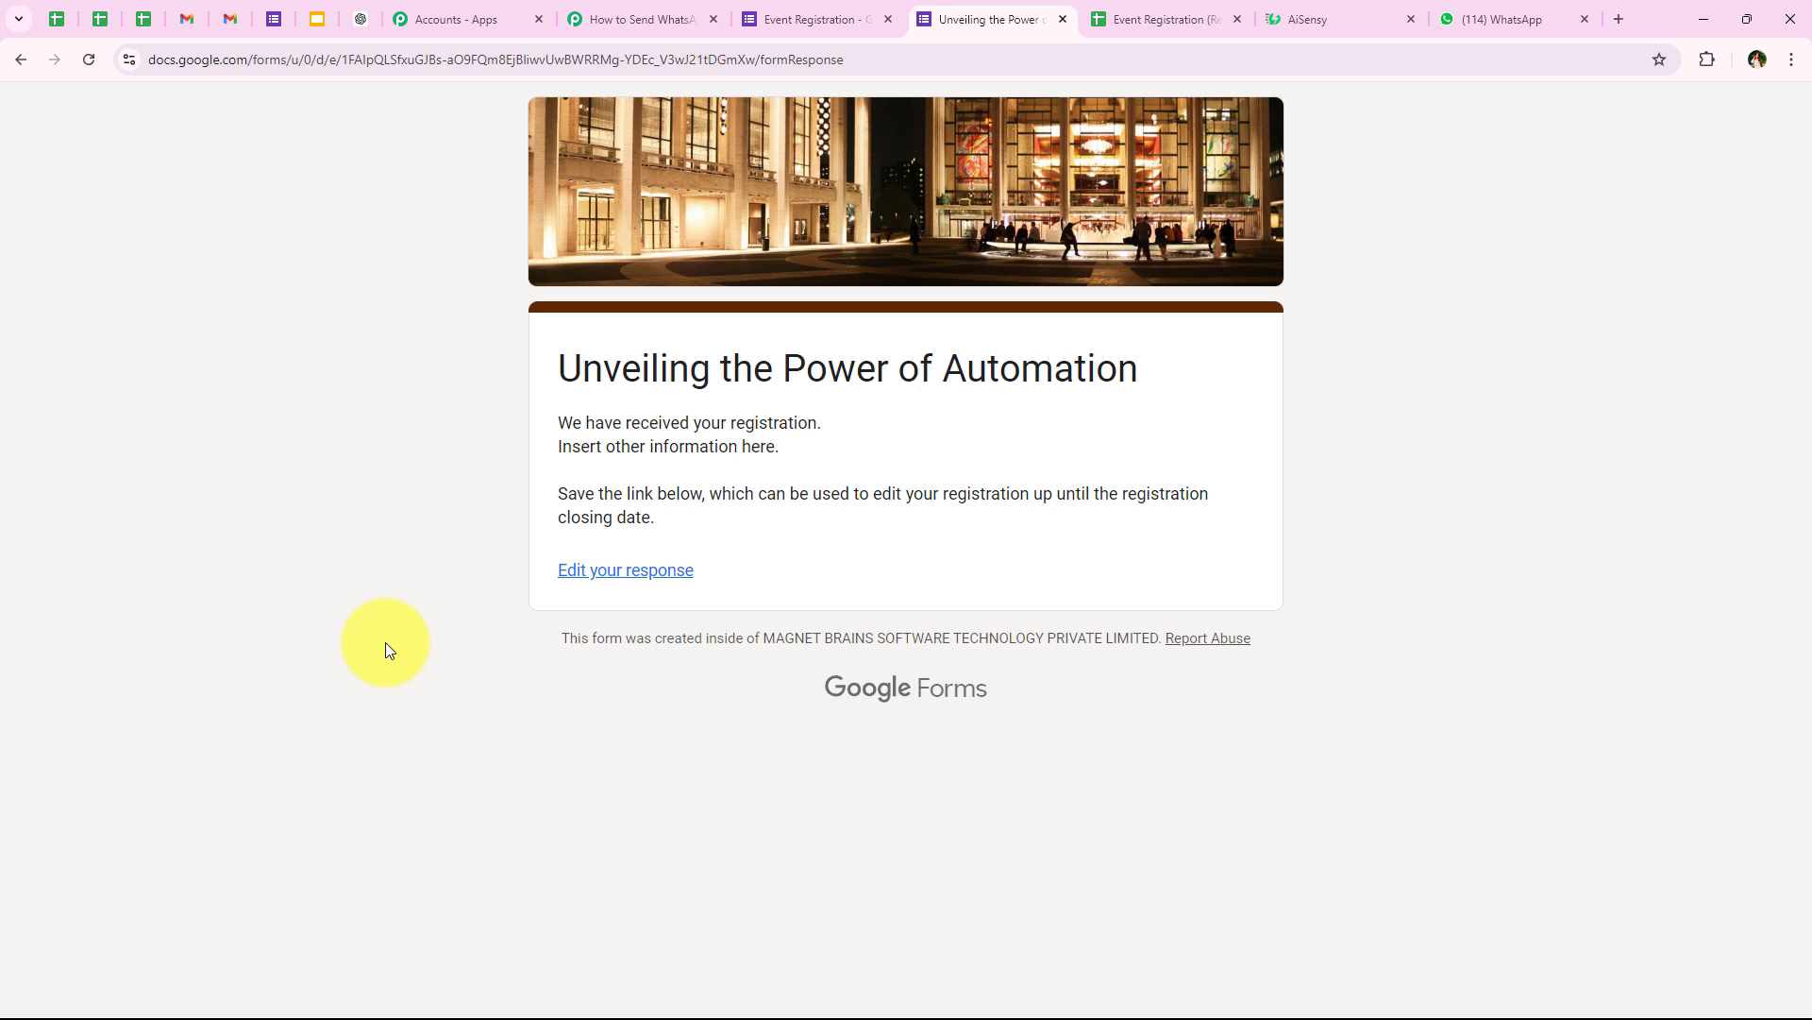
Switch to the AiSensy chat in WhatsApp Web once the registration confirmation appears
left_click(1477, 19)
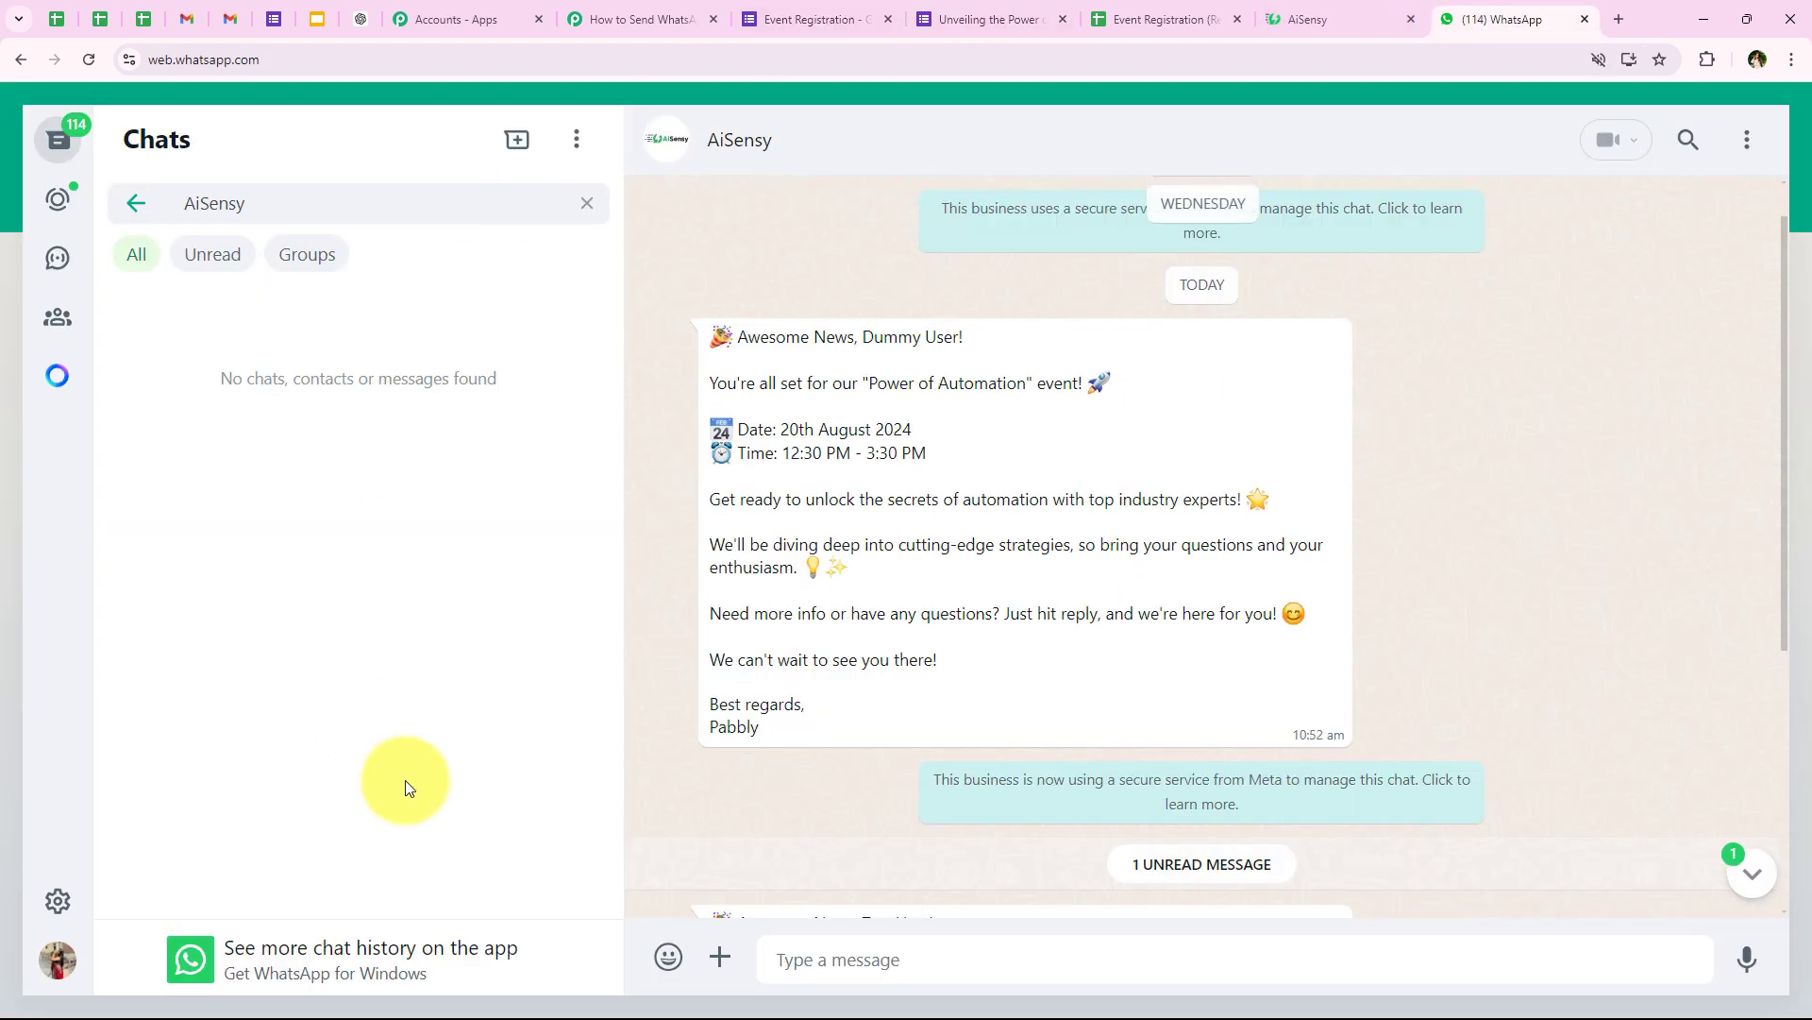
Verify the new WhatsApp message greets 'Test User', unlike the earlier Dummy User one, then return to Pabbly
scroll(971, 606, "down", 5)
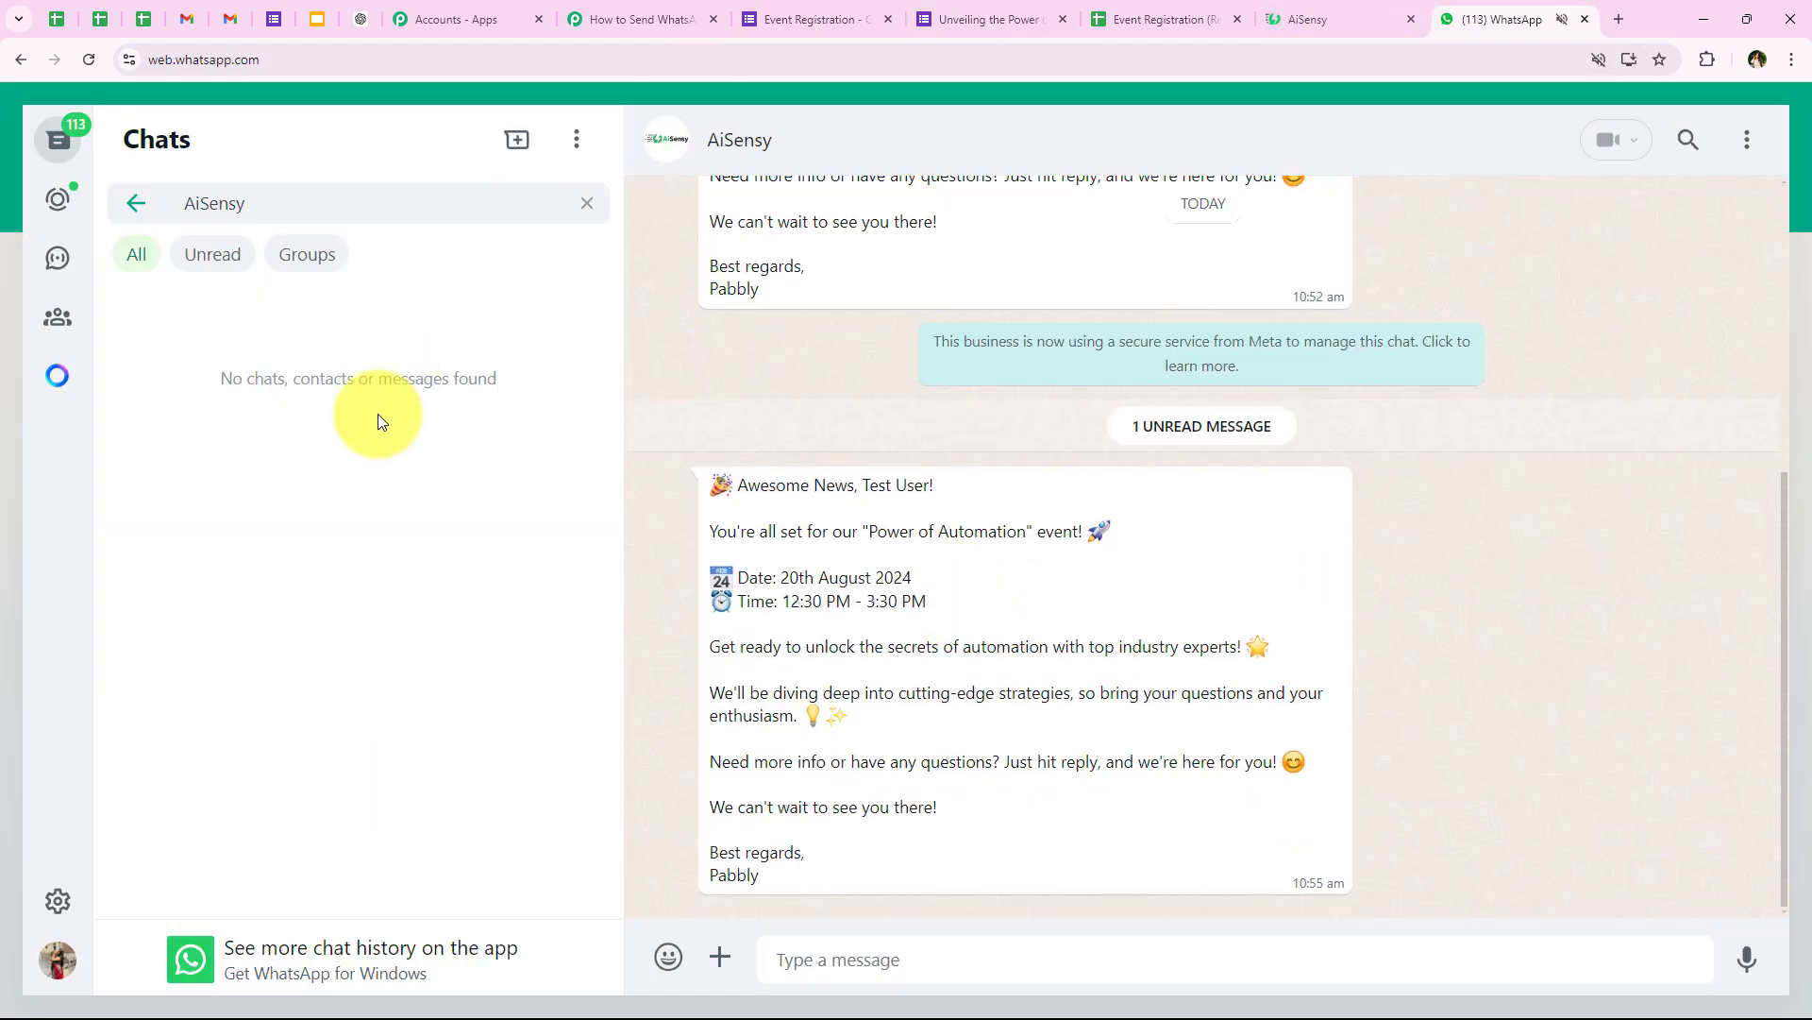
left_click_drag(738, 485, 930, 488)
left_click(906, 524)
left_click_drag(849, 870, 718, 519)
left_click(829, 483)
left_click_drag(862, 485, 931, 485)
scroll(921, 509, "up", 5)
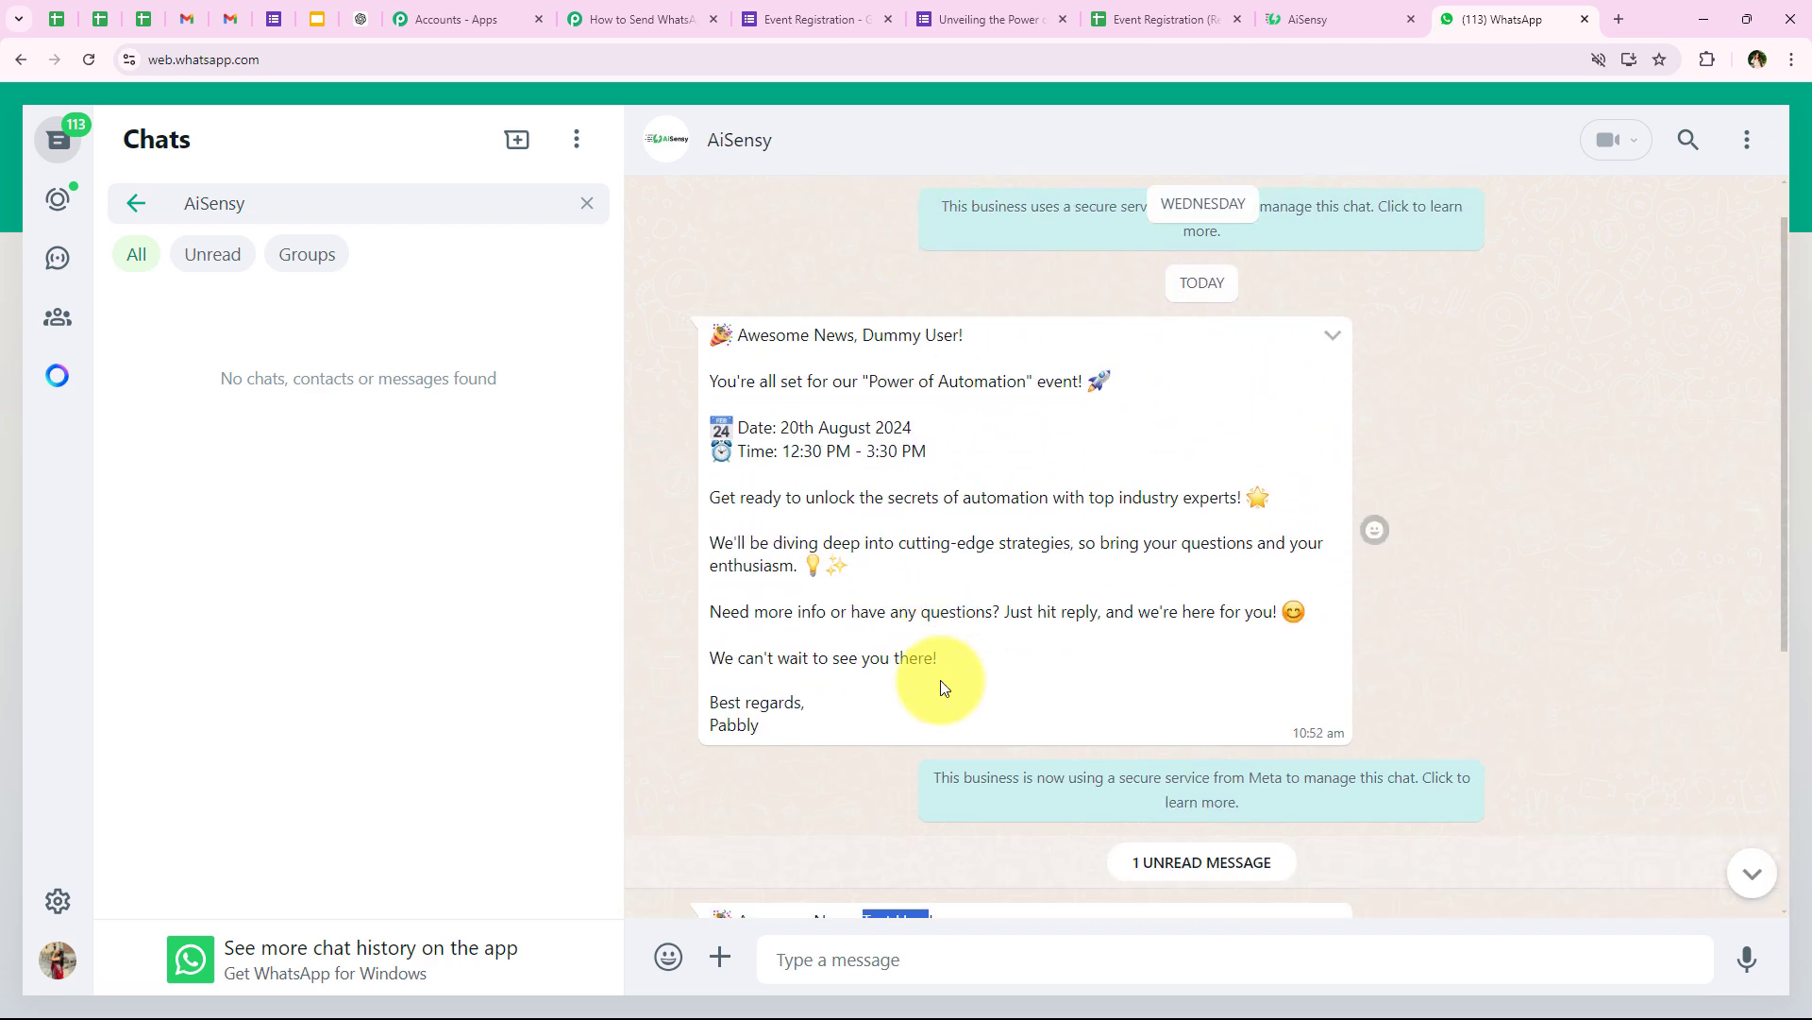
scroll(940, 688, "down", 2)
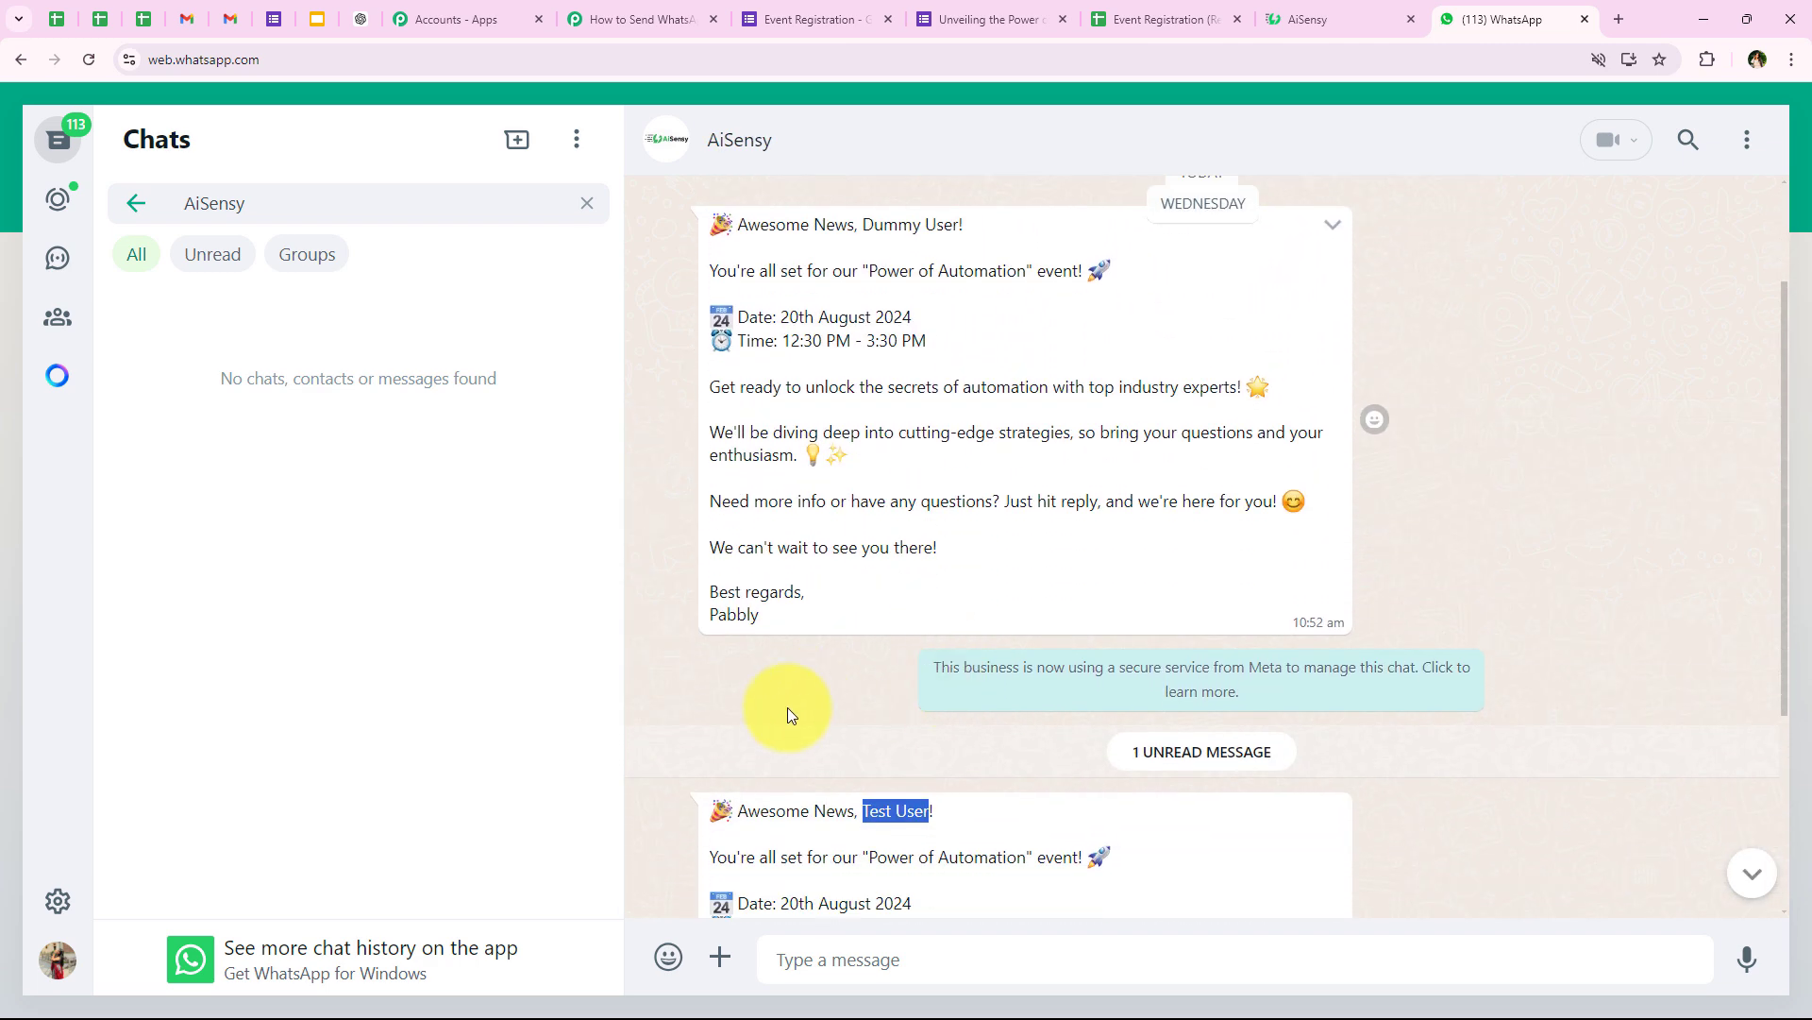
scroll(1022, 643, "down", 4)
left_click(660, 19)
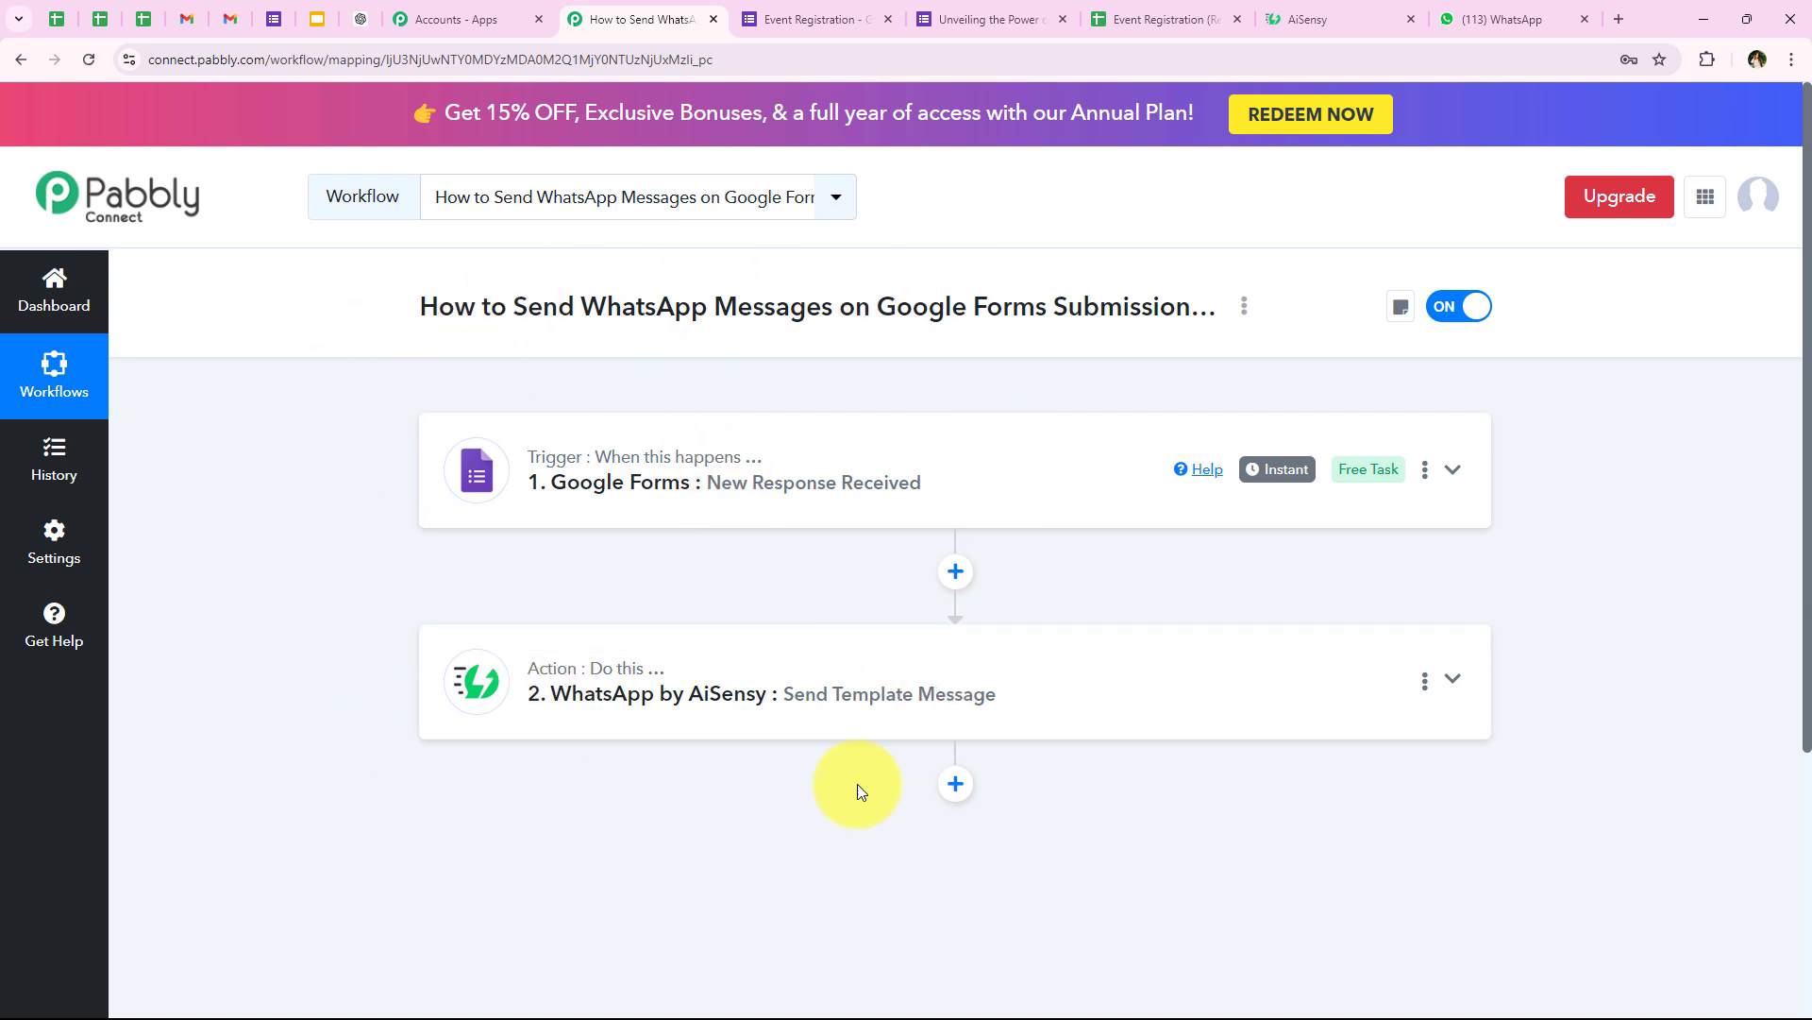
Revisit the WhatsApp chat to highlight 'Test User!' again, then go back to Pabbly Connect
left_click(1532, 8)
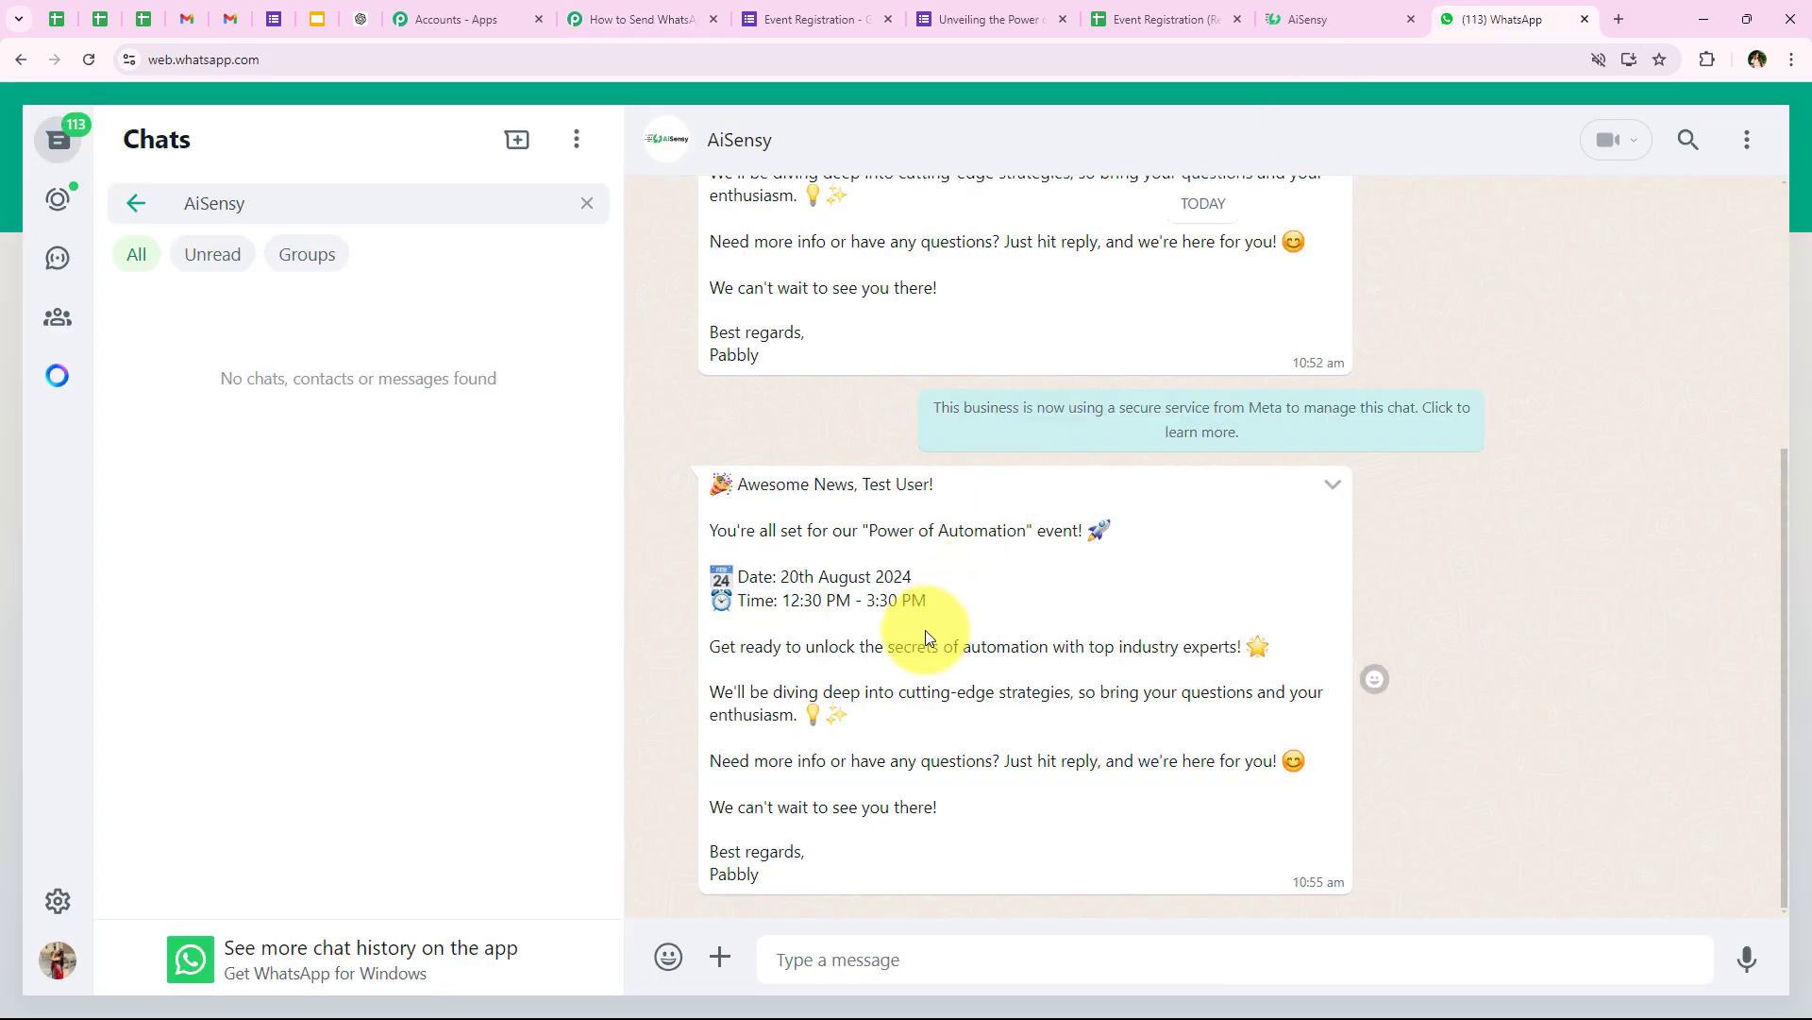
scroll(893, 659, "up", 2)
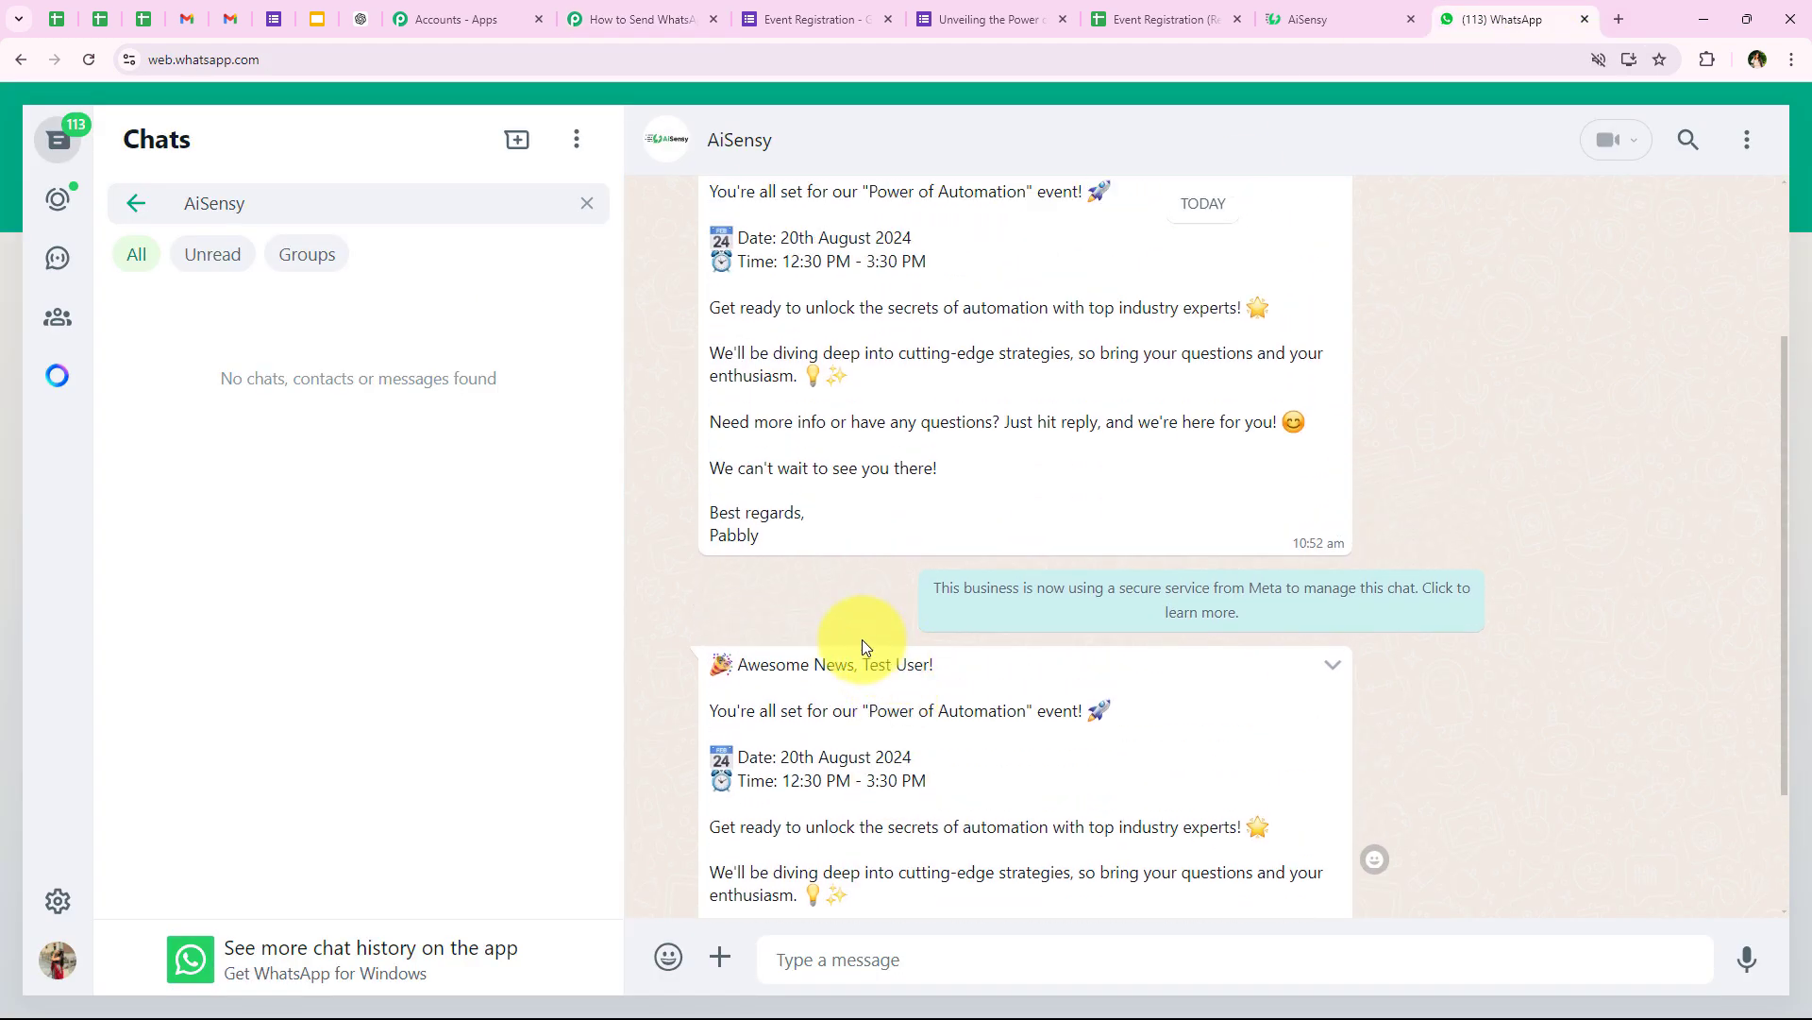
scroll(862, 651, "up", 3)
scroll(863, 688, "down", 2)
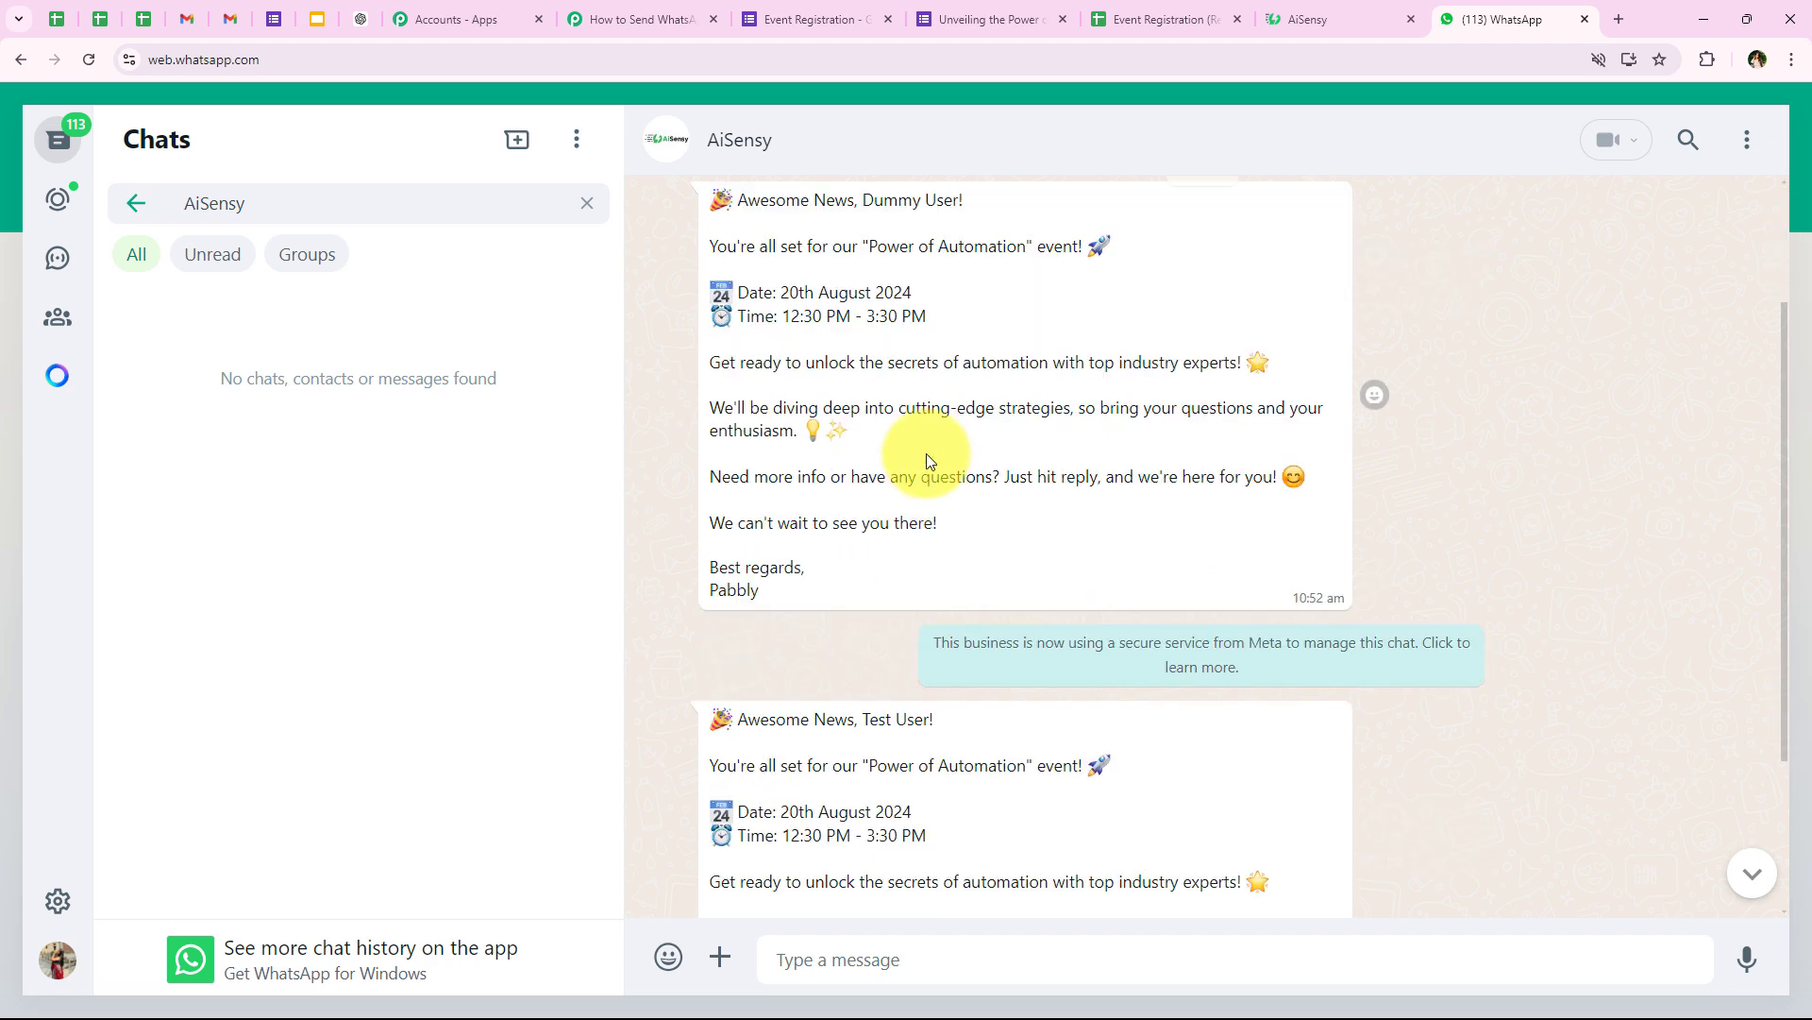
left_click_drag(857, 194, 994, 338)
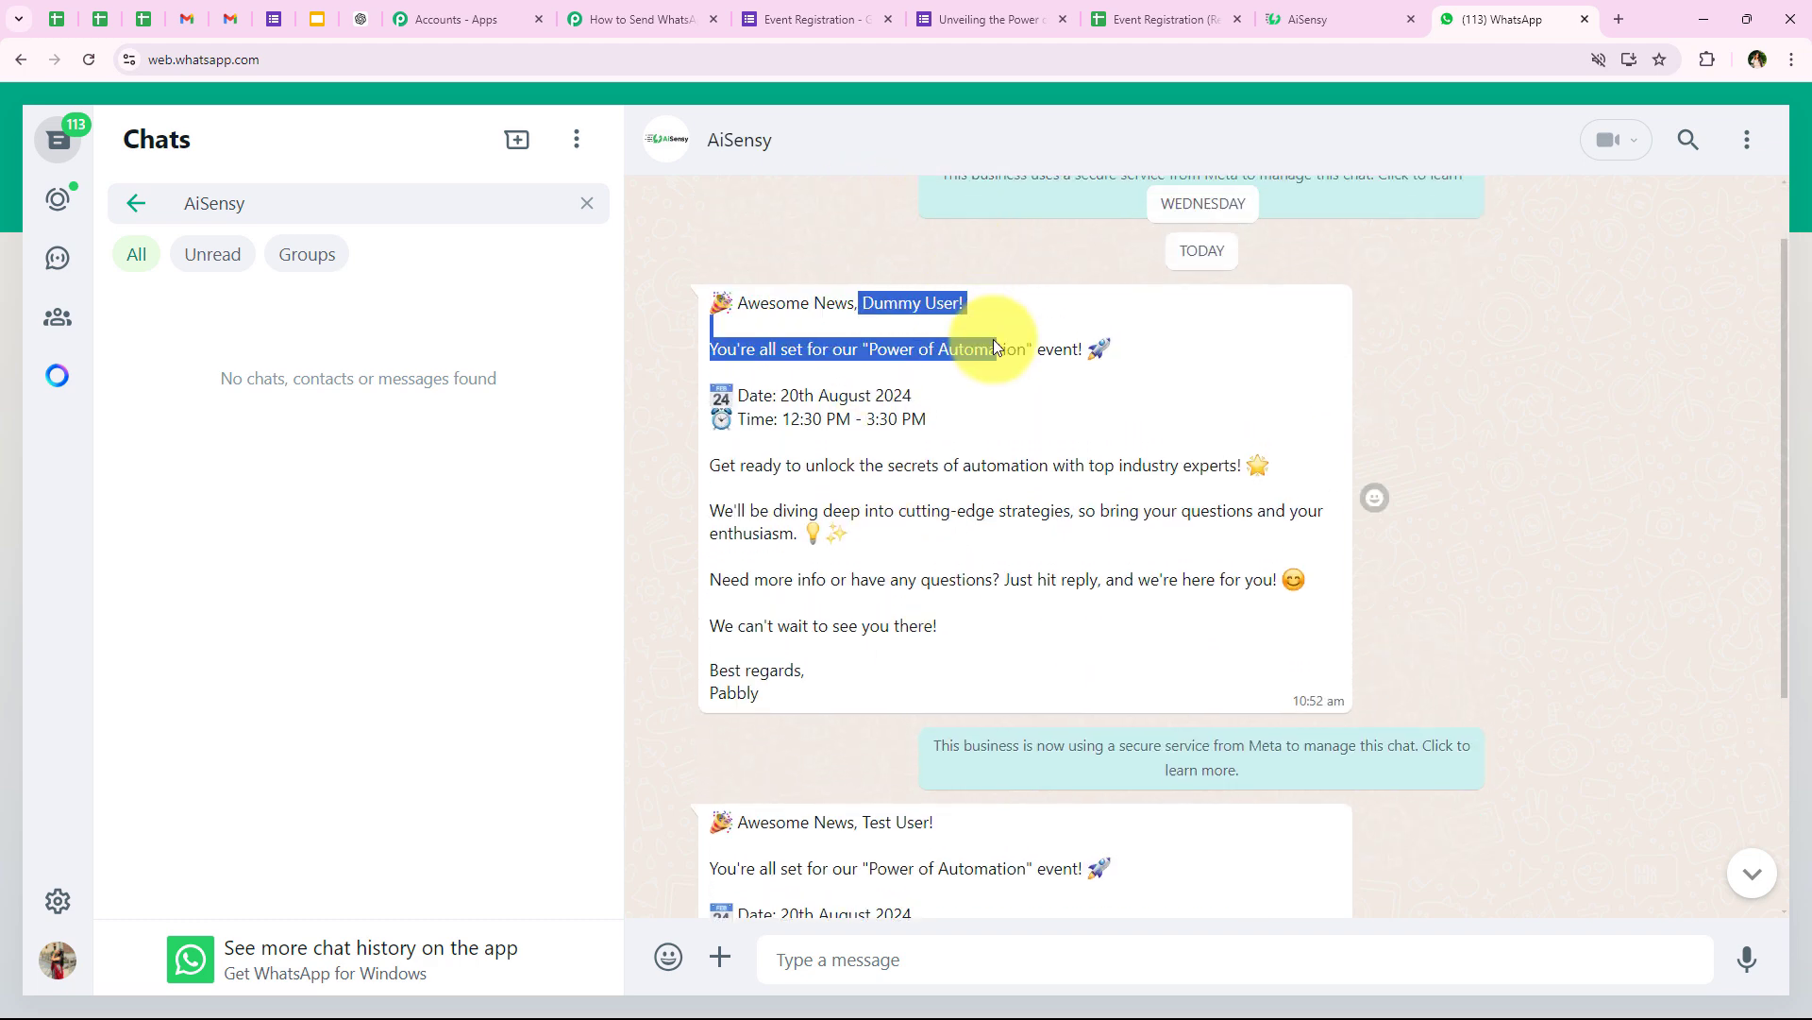
left_click_drag(863, 810, 970, 812)
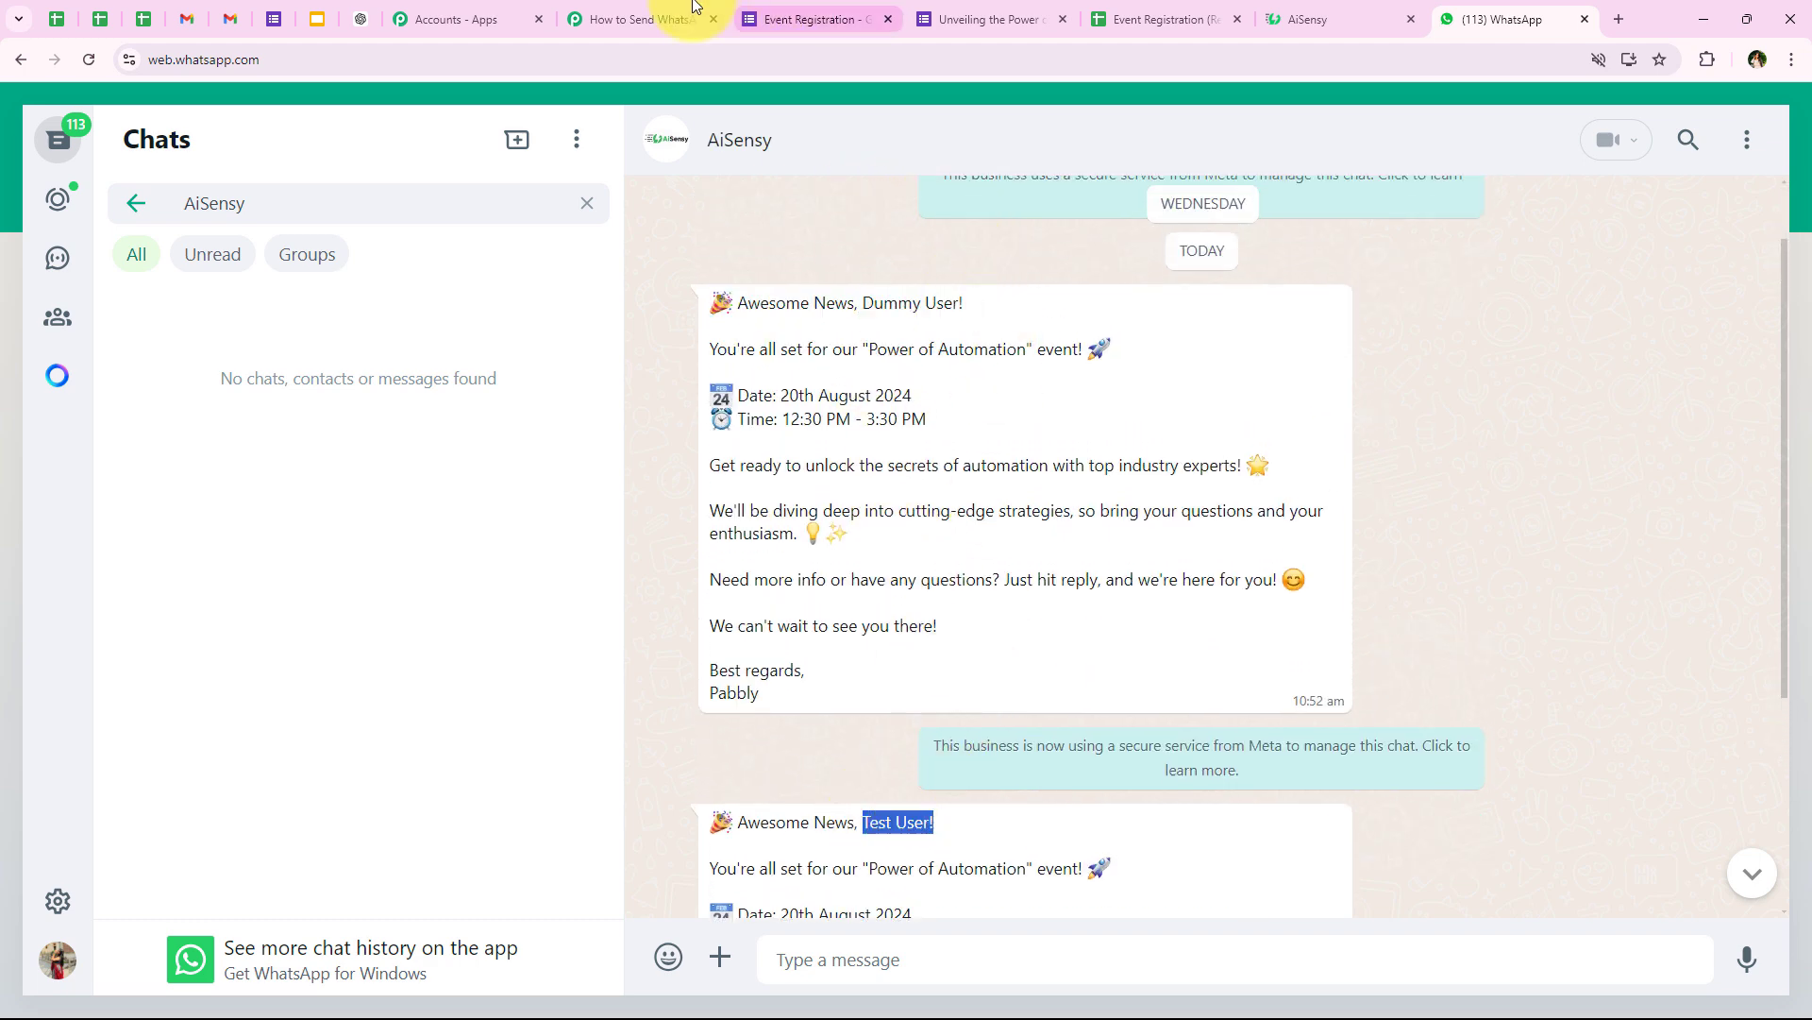
left_click(645, 17)
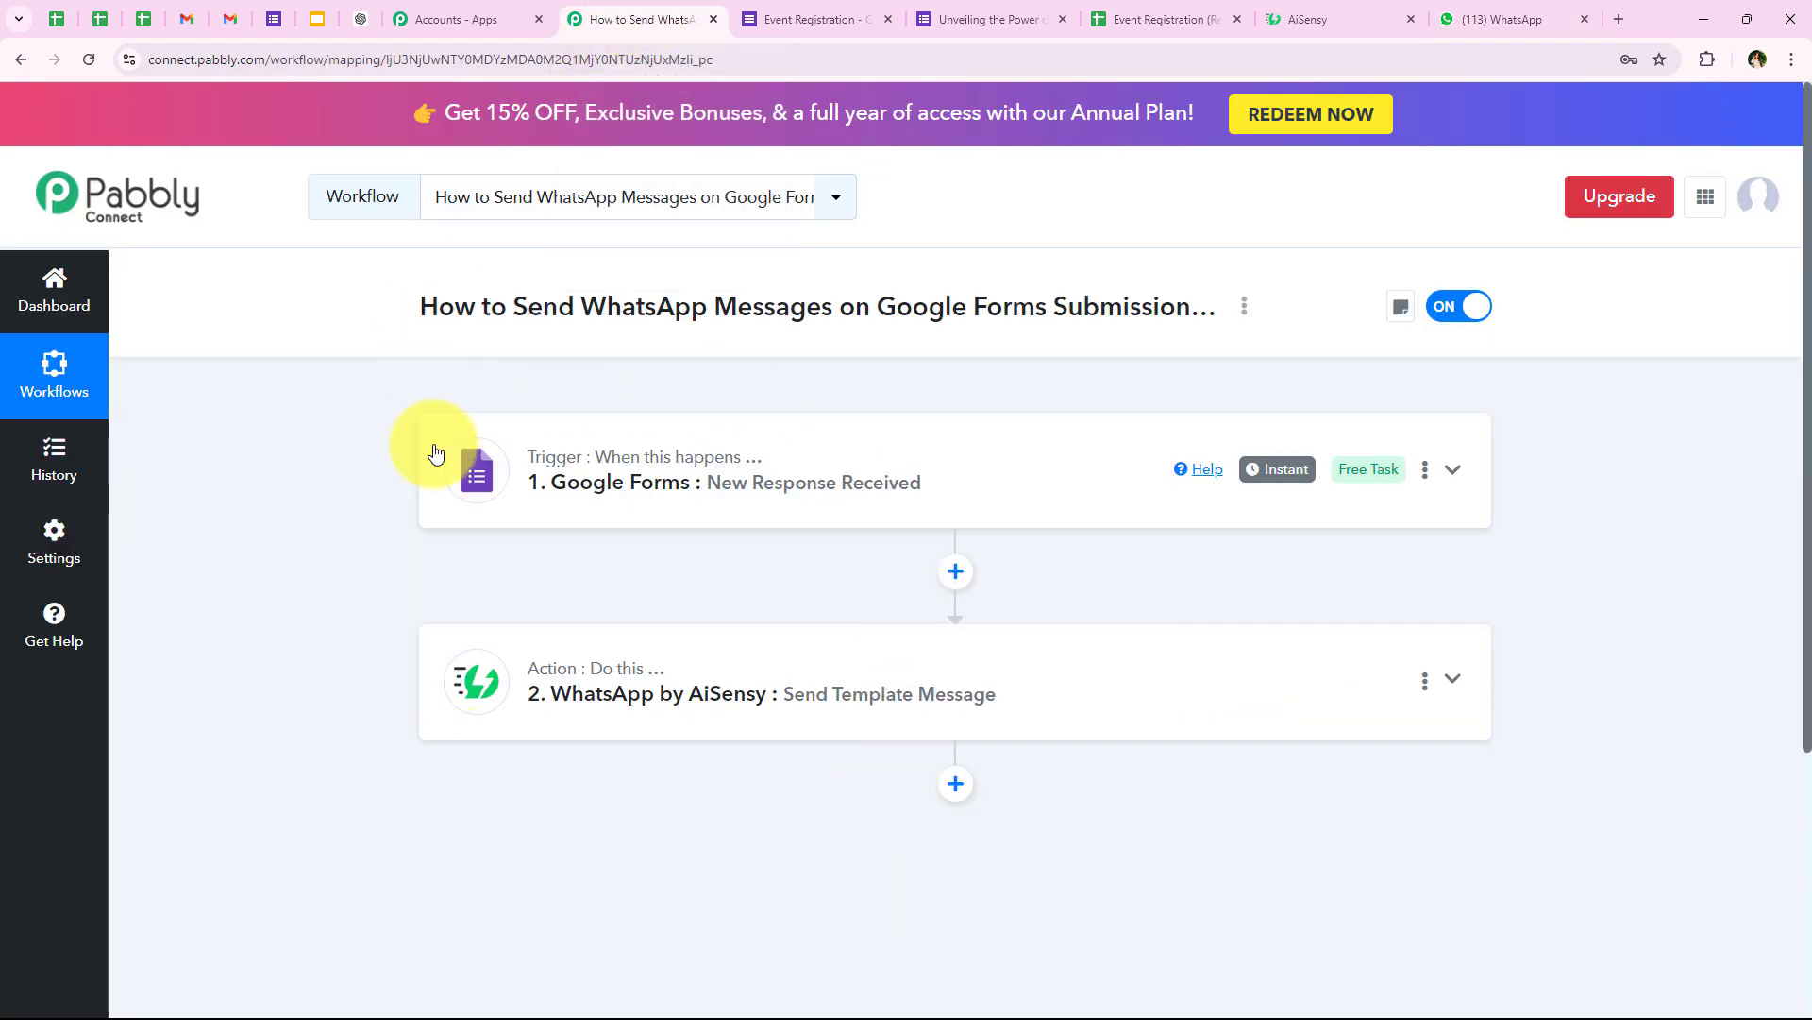